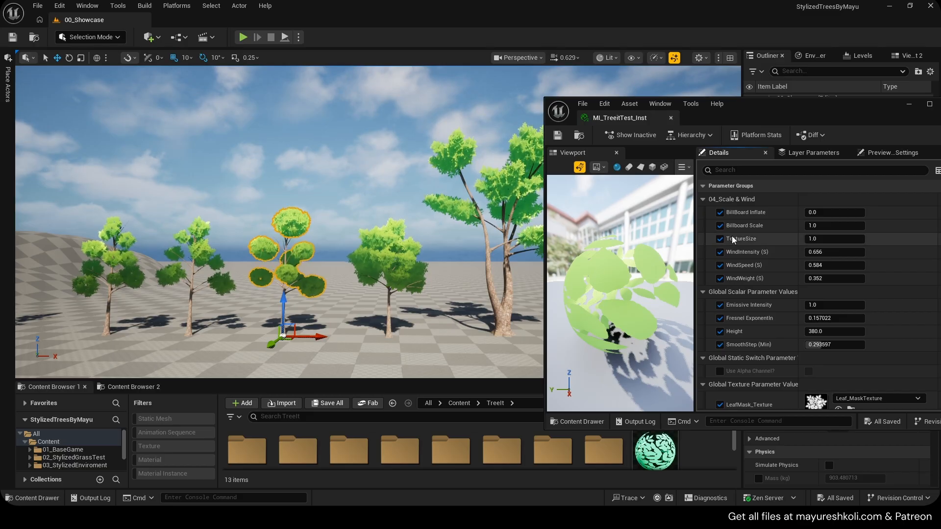
Raise the leaf material instance's Billboard Scale to about 11.72 and its TextureSize to about 2.34.
{"action": "key", "text": "w"}
{"action": "right_click_drag", "start_coordinate": [460, 149], "coordinate": [460, 150]}
{"action": "key", "text": "a"}
{"action": "key", "text": "s"}
{"action": "left_click_drag", "start_coordinate": [840, 225], "coordinate": [931, 225]}
{"action": "left_click_drag", "start_coordinate": [840, 238], "coordinate": [856, 225]}
{"action": "mouse_move", "coordinate": [394, 211]}
{"action": "right_mouse_down"}
{"action": "mouse_move", "coordinate": [448, 210]}
{"action": "mouse_move", "coordinate": [396, 206]}
{"action": "right_mouse_up"}
{"action": "key", "text": "s"}
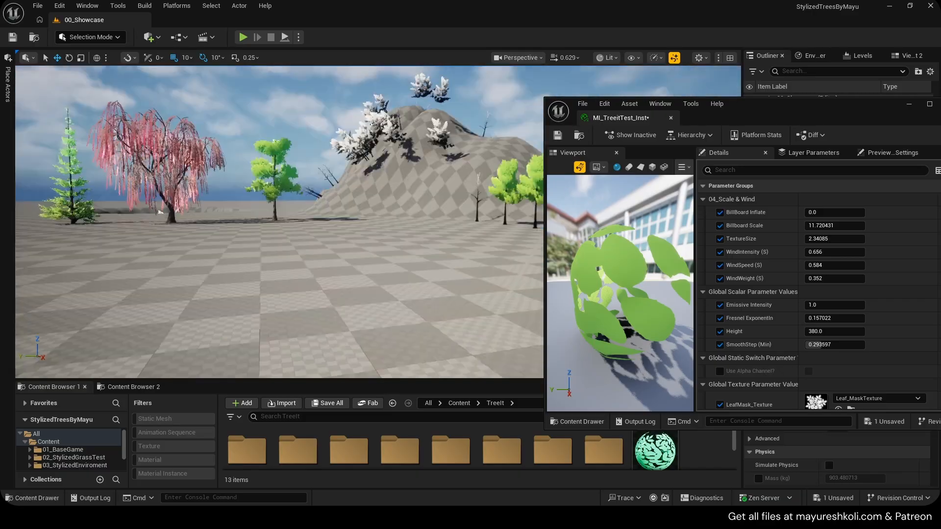
Select the pink willow's foliage in the level and examine its willow_branch_1 mesh up close in the mesh editor.
{"action": "right_click_drag", "start_coordinate": [377, 128], "coordinate": [372, 138]}
{"action": "key", "text": "w"}
{"action": "left_click", "coordinate": [315, 187]}
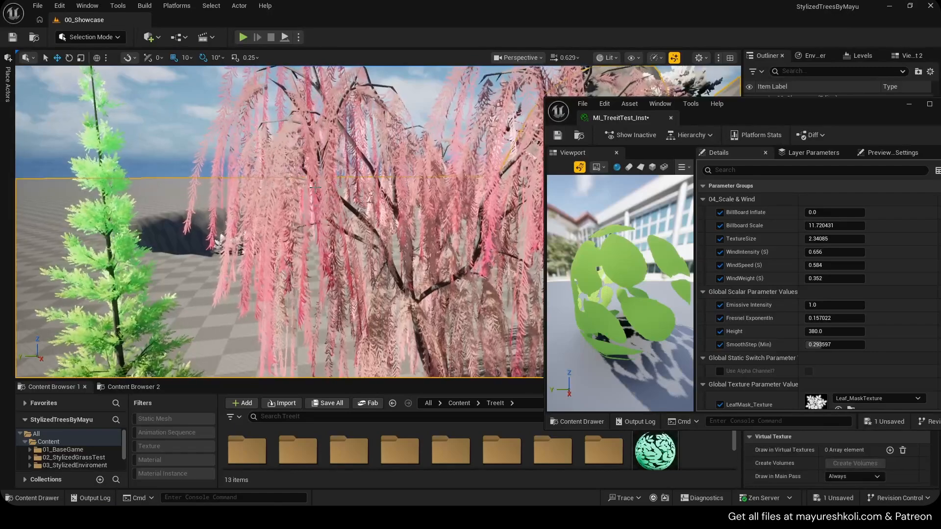
{"action": "left_click", "coordinate": [312, 209]}
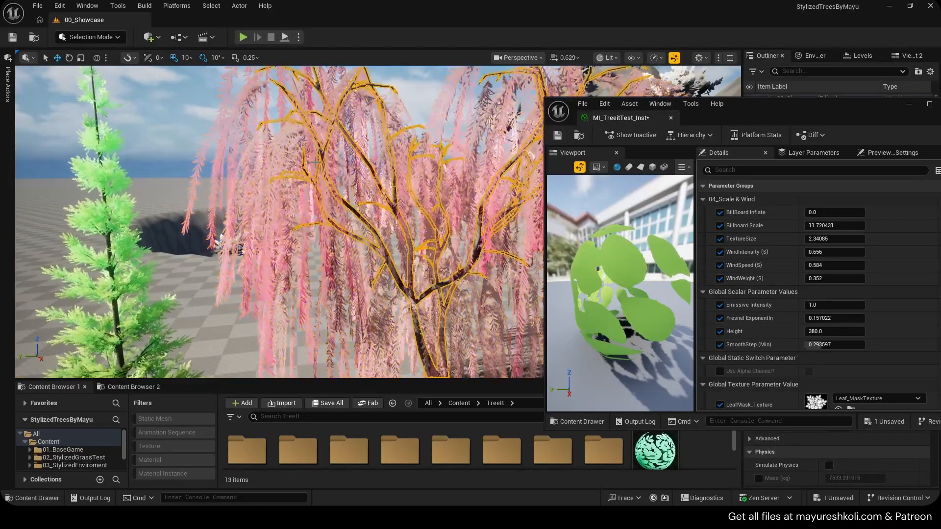
{"action": "left_click", "coordinate": [647, 57]}
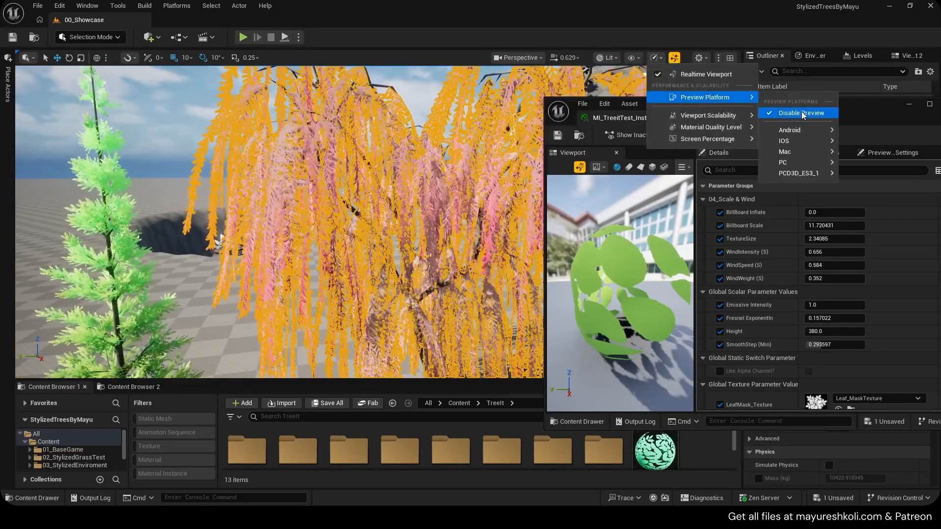
{"action": "left_click", "coordinate": [905, 105]}
{"action": "scroll", "coordinate": [828, 406], "scroll_direction": "up", "scroll_amount": 2}
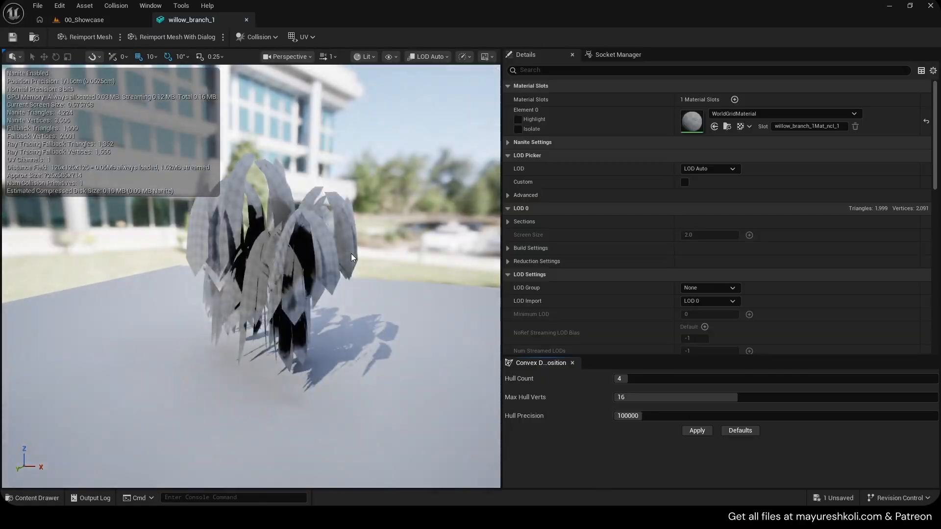
{"action": "scroll", "coordinate": [348, 239], "scroll_direction": "up", "scroll_amount": 5}
{"action": "right_click_drag", "start_coordinate": [349, 239], "coordinate": [392, 242]}
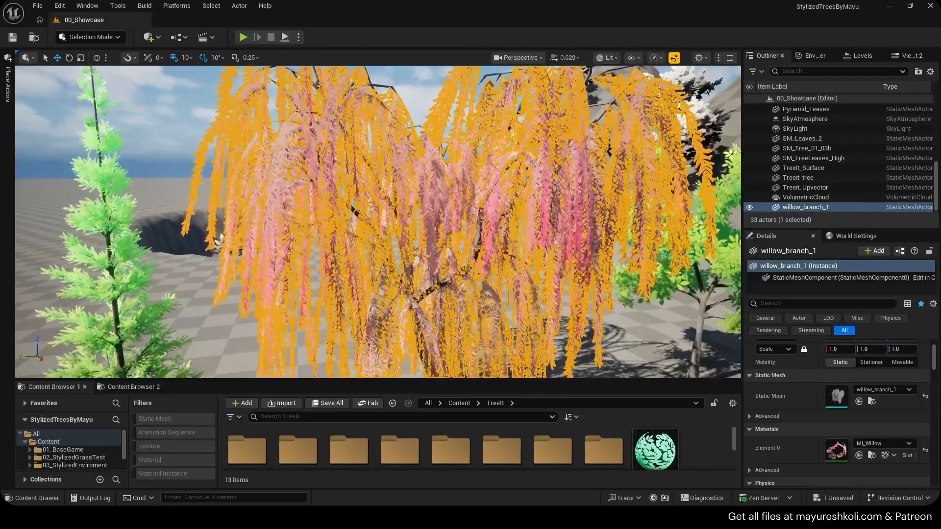
Clear the willow selection and view the row of green trees in the level.
{"action": "key", "text": "Escape"}
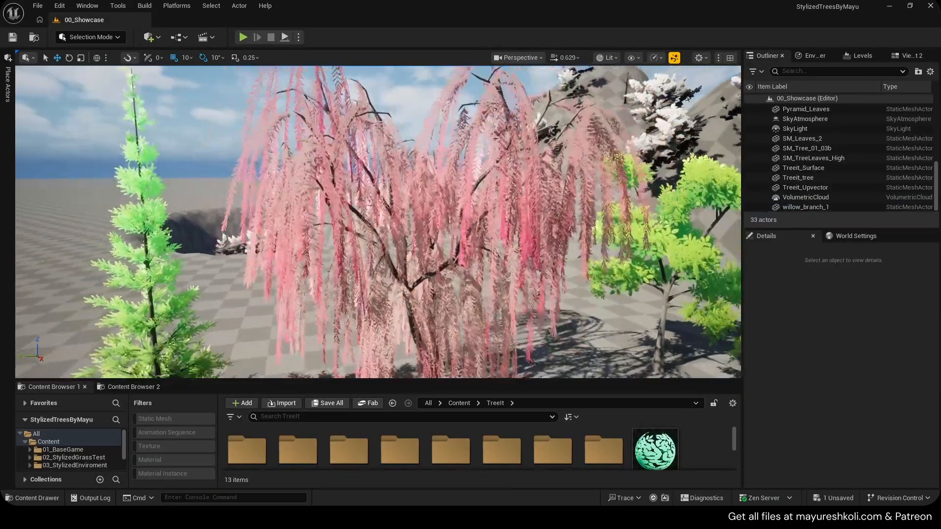
{"action": "right_click_drag", "start_coordinate": [375, 185], "coordinate": [393, 177]}
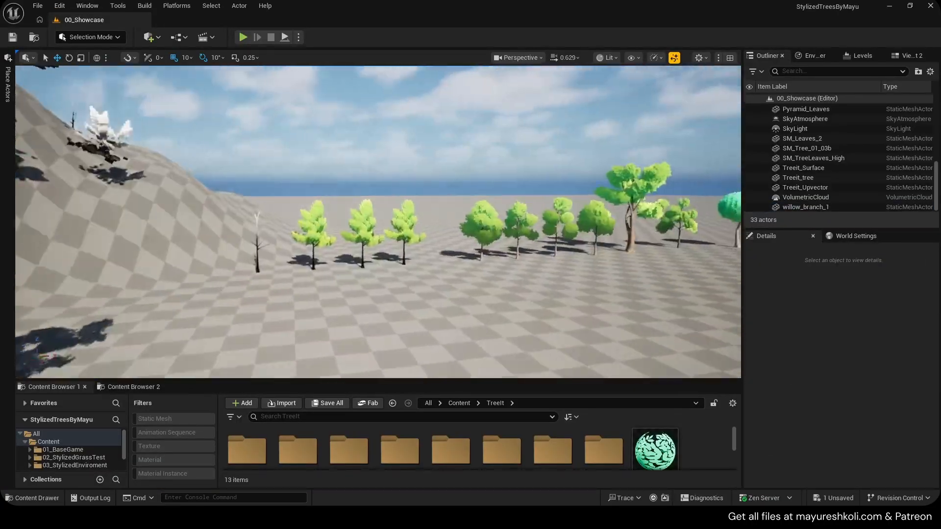
{"action": "right_click_drag", "start_coordinate": [375, 185], "coordinate": [381, 183]}
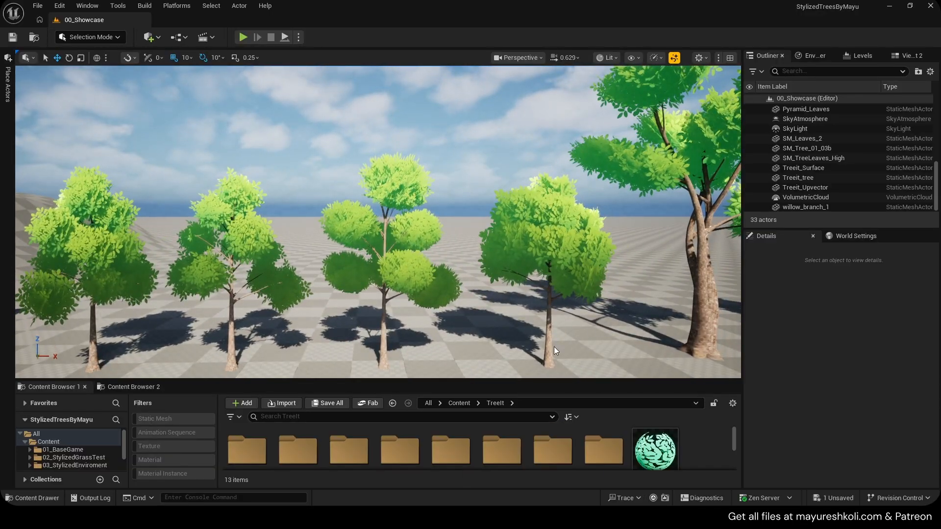
Raise TextureSize to about 4.41 in MI_TreeitTest_Inst and swap the leaf mask texture to Leaf_MaskTexture_2_v2.
{"action": "key", "text": "alt+Tab"}
{"action": "mouse_move", "coordinate": [842, 241]}
{"action": "left_mouse_down"}
{"action": "mouse_move", "coordinate": [826, 240]}
{"action": "mouse_move", "coordinate": [840, 228]}
{"action": "left_mouse_up"}
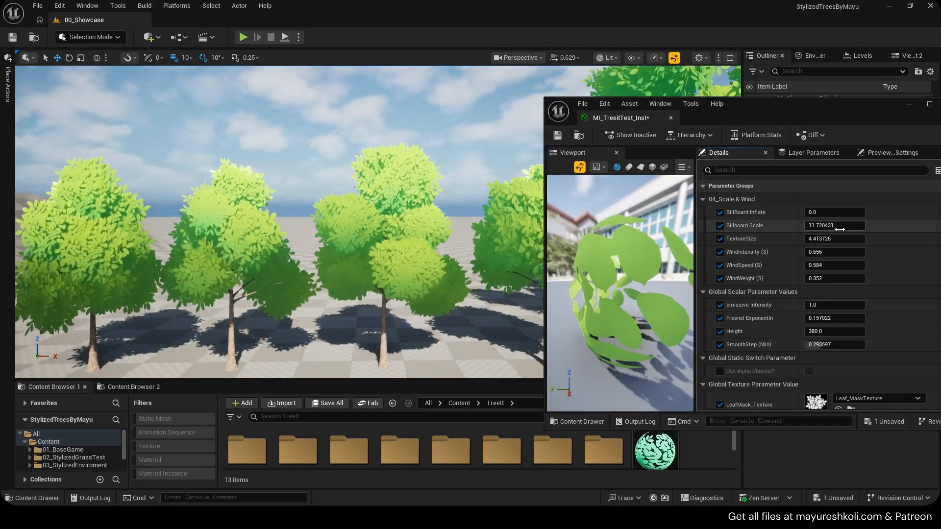
{"action": "scroll", "coordinate": [823, 322], "scroll_direction": "down", "scroll_amount": 3}
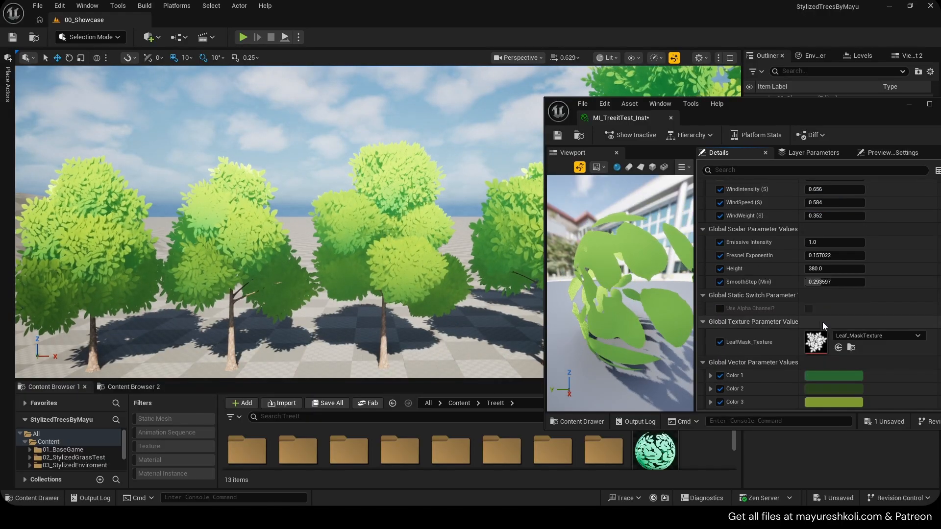
{"action": "left_click", "coordinate": [886, 337]}
{"action": "left_click", "coordinate": [758, 426]}
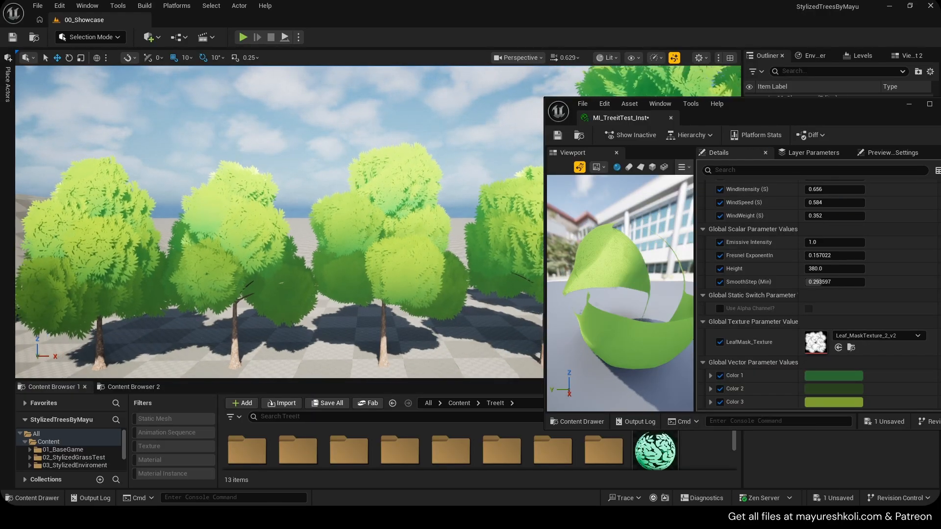
Undo the leaf mask texture swap and the last TextureSize change.
{"action": "key", "text": "ctrl+z"}
{"action": "key", "text": "ctrl+z"}
{"action": "key", "text": "ctrl+z"}
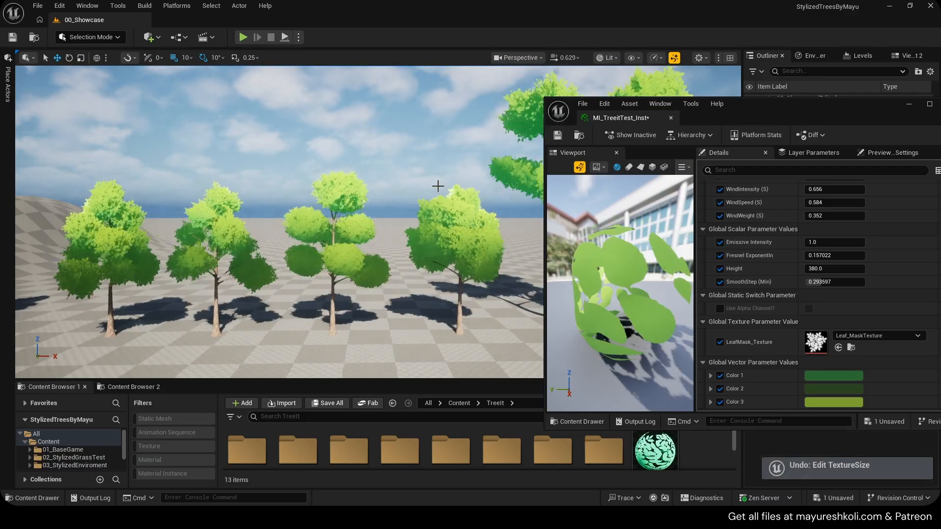
Set both TextureSize and Billboard Scale to 1 and save the material instance.
{"action": "scroll", "coordinate": [901, 250], "scroll_direction": "up", "scroll_amount": 3}
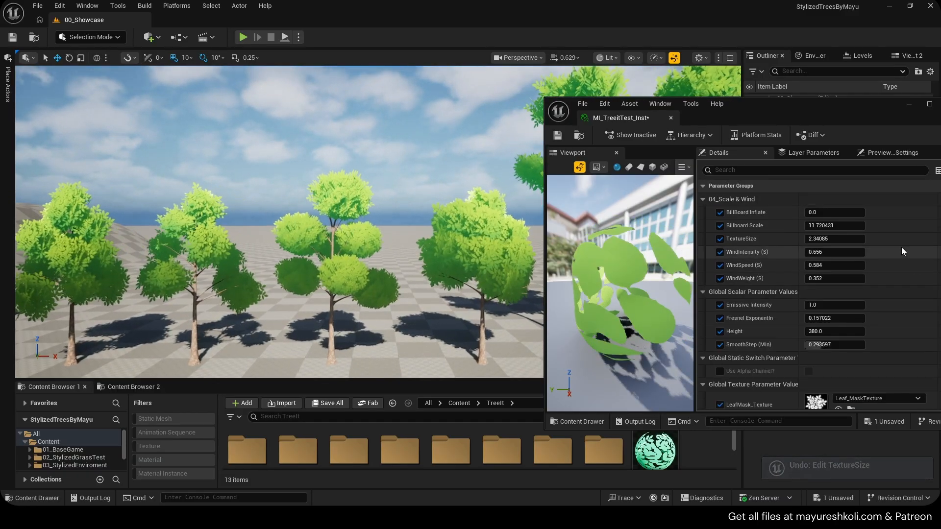
{"action": "left_click", "coordinate": [835, 239]}
{"action": "type", "text": "1"}
{"action": "left_click", "coordinate": [836, 226]}
{"action": "type", "text": "1"}
{"action": "key", "text": "Return"}
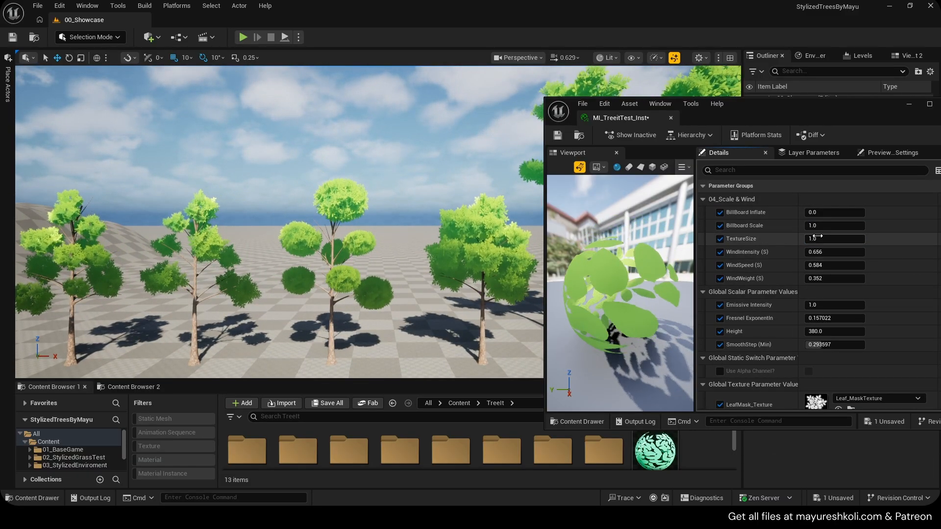
{"action": "left_click", "coordinate": [557, 139]}
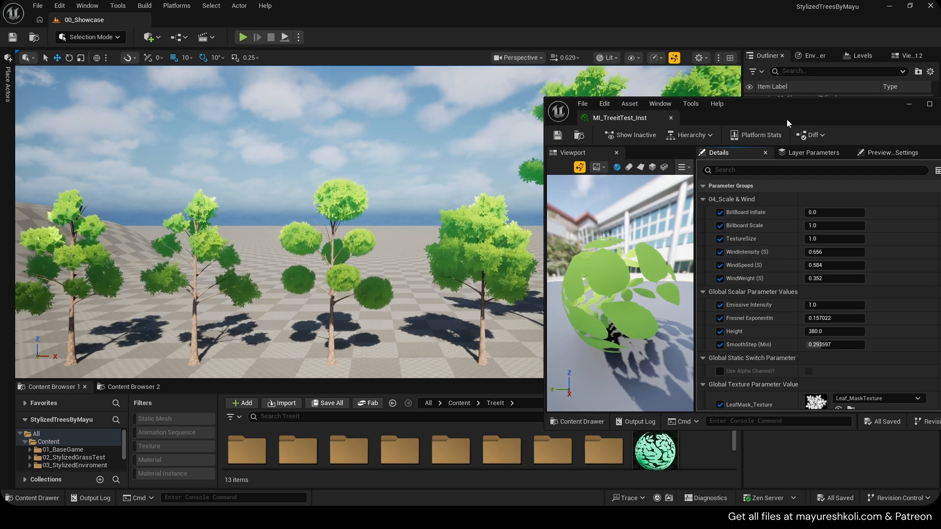
Test stronger wind values on the leaf material, undo the trial edits, and set WindWeight to 0.408.
{"action": "left_click_drag", "start_coordinate": [786, 119], "coordinate": [706, 193]}
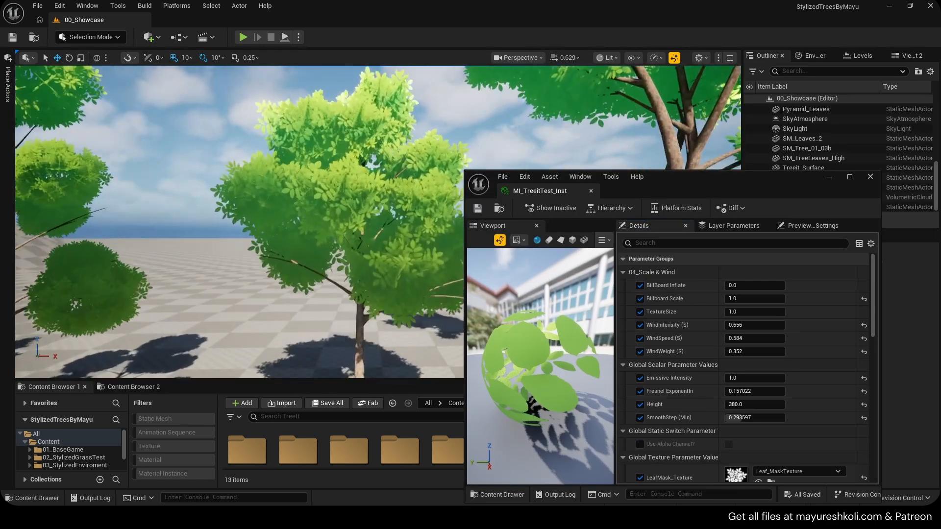
{"action": "left_click_drag", "start_coordinate": [767, 324], "coordinate": [808, 324]}
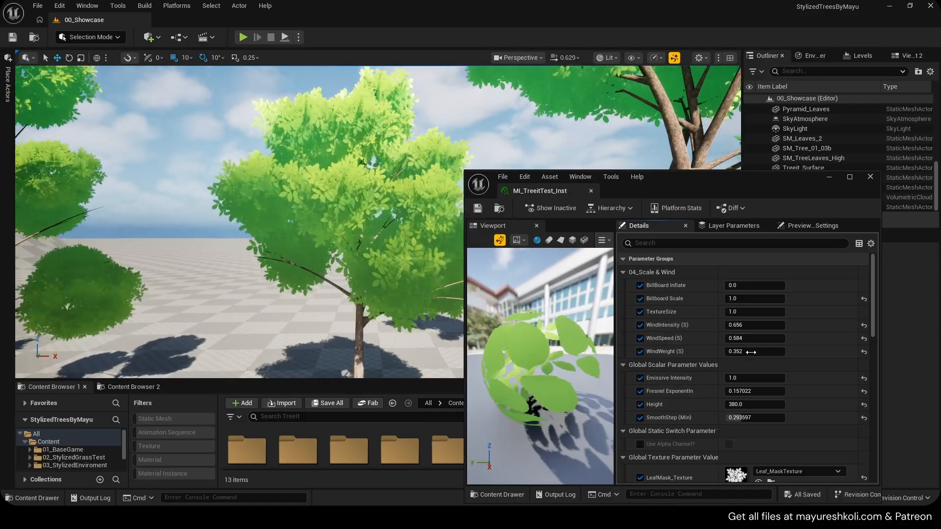
{"action": "key", "text": "ctrl+z"}
{"action": "key", "text": "ctrl+z"}
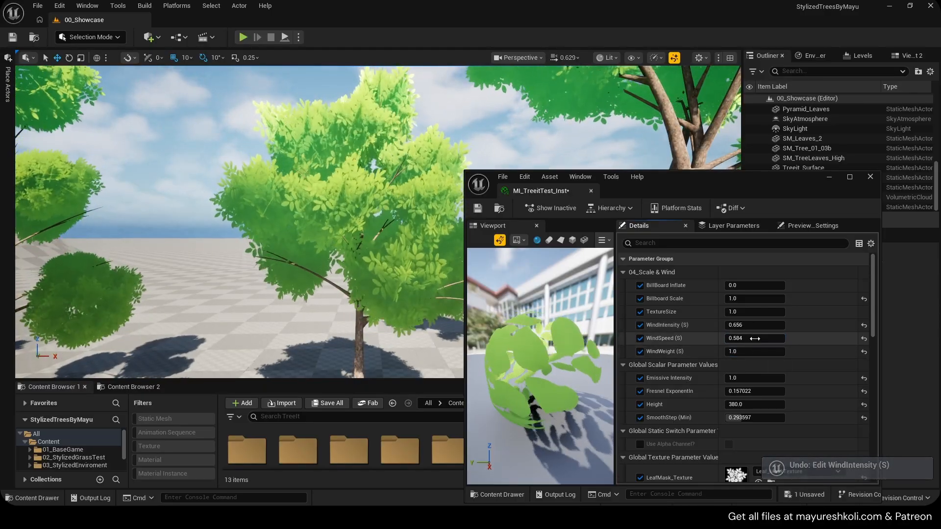
{"action": "mouse_move", "coordinate": [758, 325]}
{"action": "left_mouse_down"}
{"action": "mouse_move", "coordinate": [823, 325]}
{"action": "mouse_move", "coordinate": [759, 343]}
{"action": "left_mouse_up"}
{"action": "key", "text": "ctrl+z"}
{"action": "key", "text": "ctrl+z"}
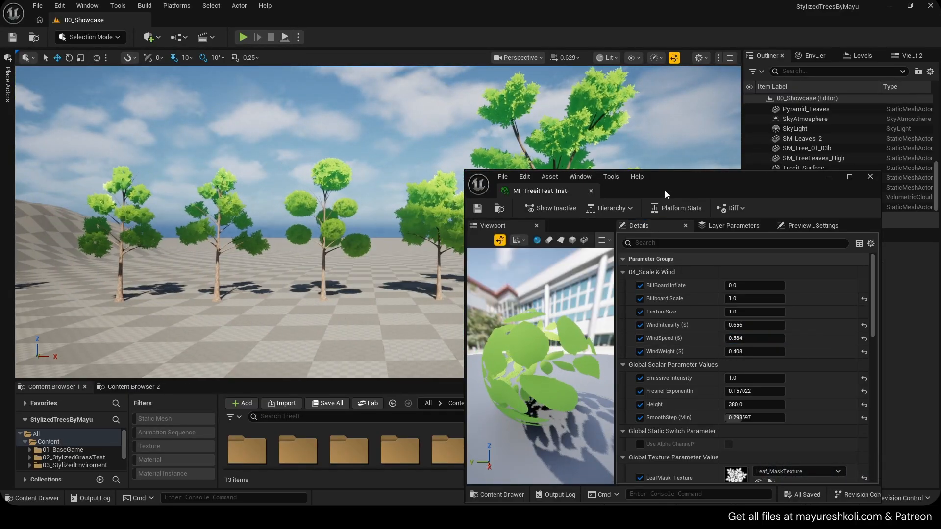
Preview the leaves with Emissive Intensity at 0 and restore the value to 1.0.
{"action": "left_click_drag", "start_coordinate": [665, 190], "coordinate": [721, 89]}
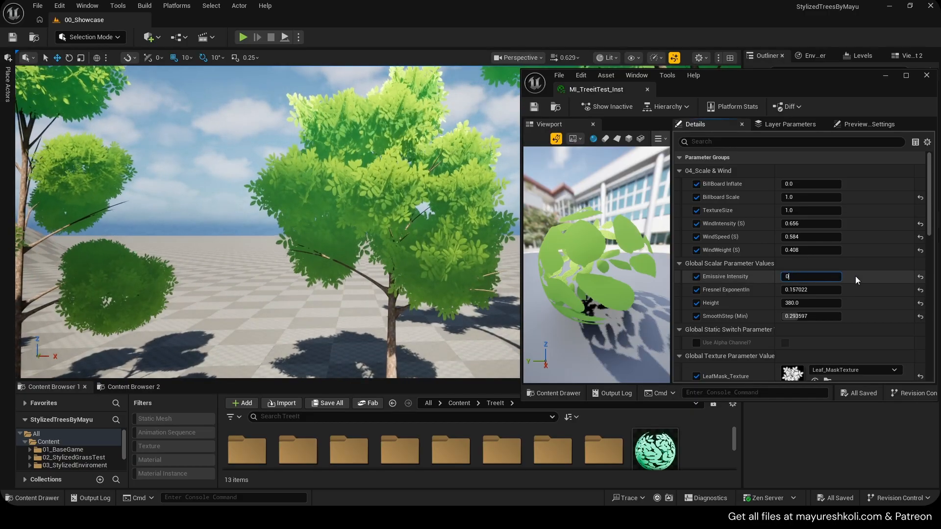
{"action": "key", "text": "Return"}
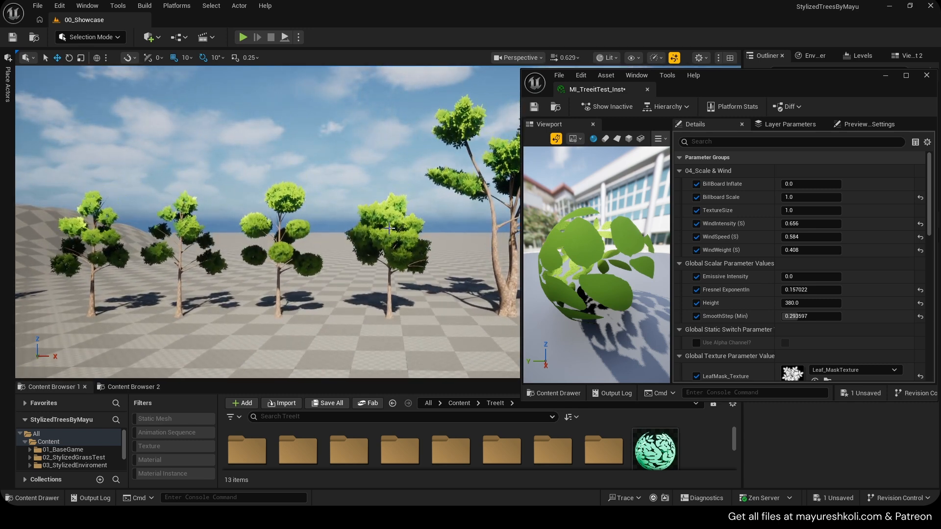
{"action": "left_click_drag", "start_coordinate": [807, 276], "coordinate": [851, 276]}
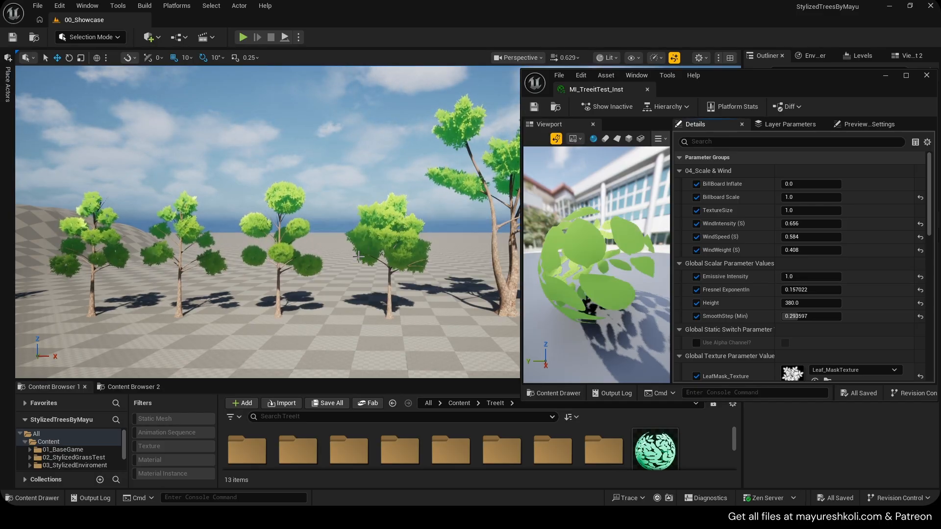
Try Fresnel ExponentIn values of about 2.88 and 1.37 while viewing the trees from different distances.
{"action": "right_click_drag", "start_coordinate": [427, 258], "coordinate": [499, 278]}
{"action": "key", "text": "w"}
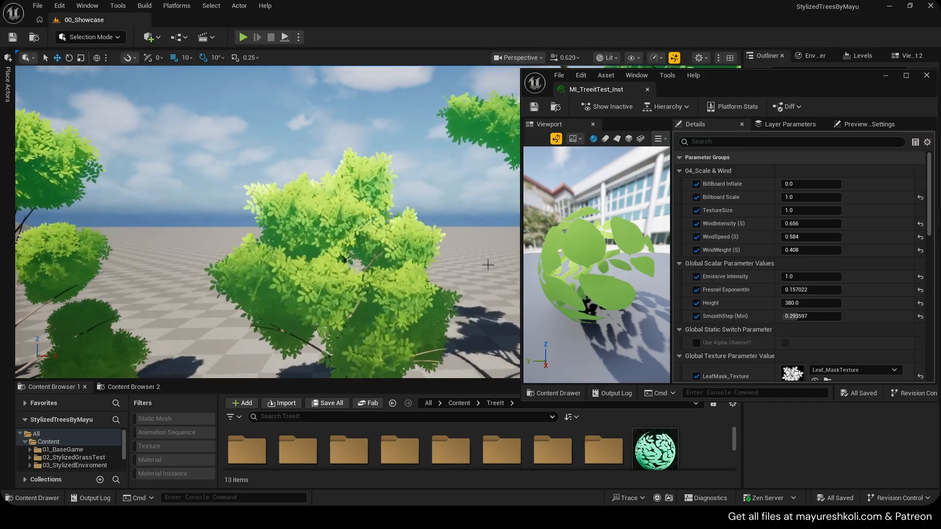
{"action": "mouse_move", "coordinate": [826, 289]}
{"action": "left_mouse_down"}
{"action": "mouse_move", "coordinate": [784, 289]}
{"action": "mouse_move", "coordinate": [841, 289]}
{"action": "left_mouse_up"}
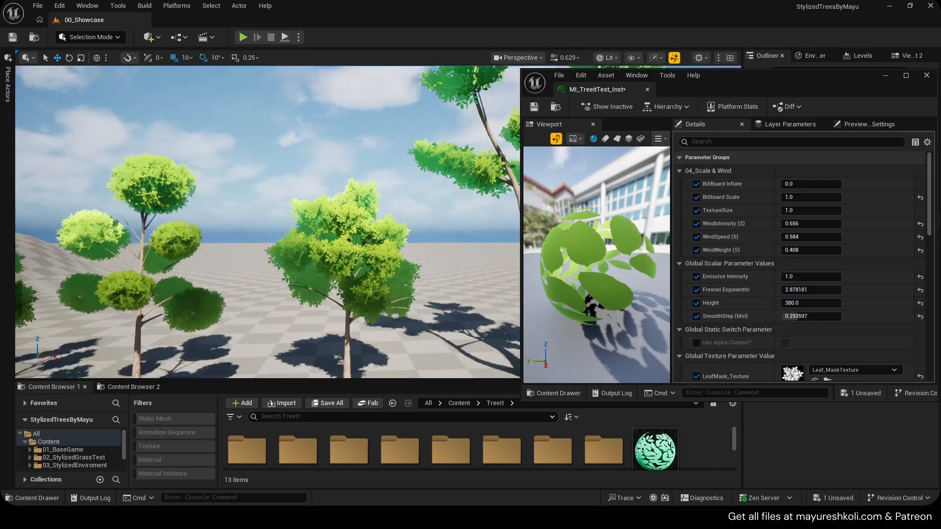
{"action": "left_click_drag", "start_coordinate": [815, 289], "coordinate": [799, 289]}
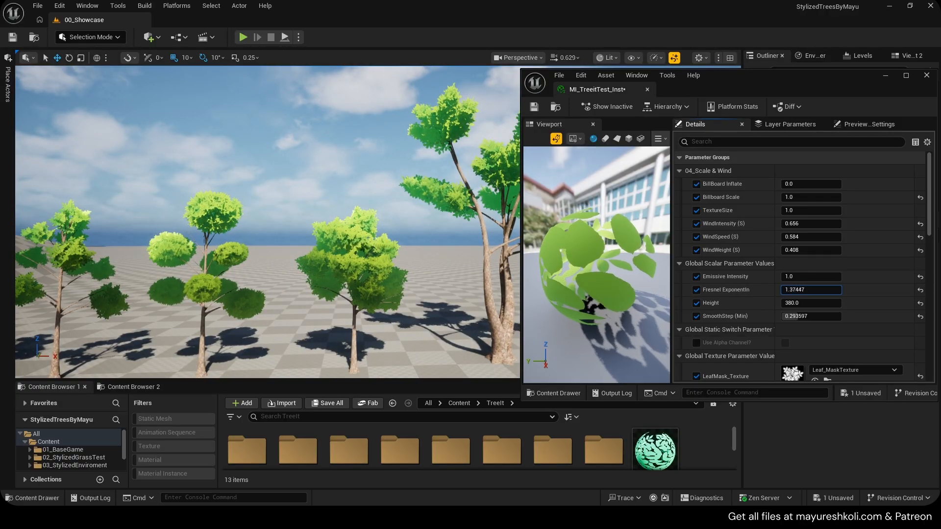
{"action": "mouse_move", "coordinate": [267, 221]}
{"action": "right_mouse_down"}
{"action": "mouse_move", "coordinate": [313, 220]}
{"action": "mouse_move", "coordinate": [279, 218]}
{"action": "right_mouse_up"}
{"action": "key", "text": "w"}
Set Fresnel ExponentIn to 0.1 and save the material instance.
{"action": "left_click_drag", "start_coordinate": [798, 290], "coordinate": [792, 290]}
{"action": "right_click_drag", "start_coordinate": [447, 219], "coordinate": [447, 219]}
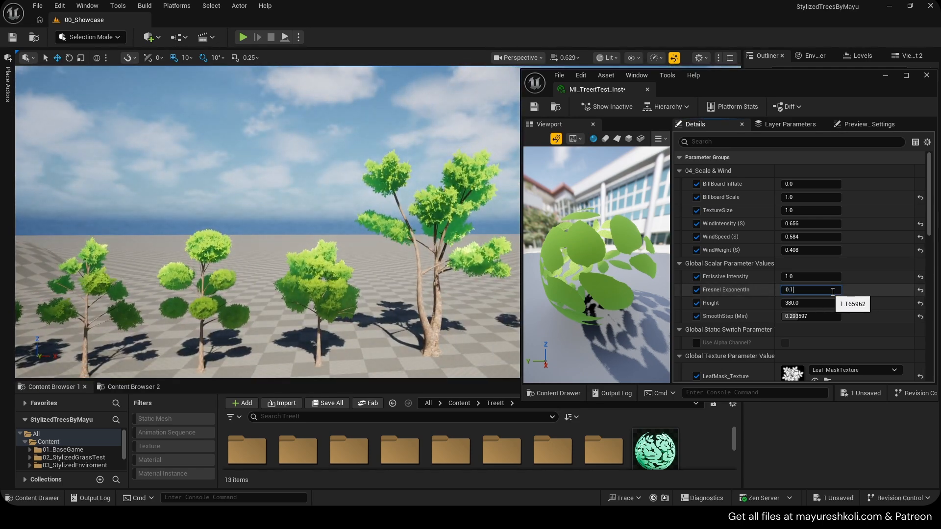
{"action": "key", "text": "Return"}
{"action": "key", "text": "ctrl+s"}
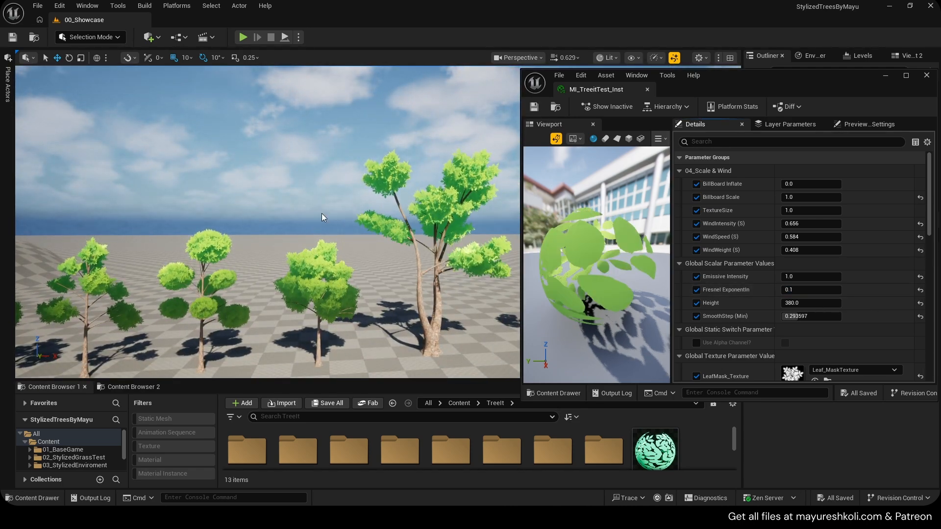
Test a different Height value on the tree leaves, restore it to 380, and save the material instance.
{"action": "key", "text": "s"}
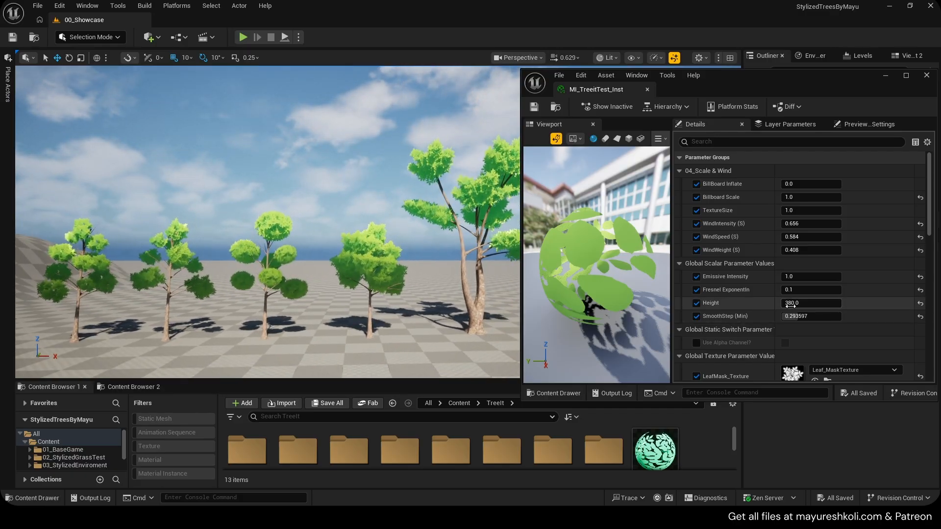
{"action": "left_click_drag", "start_coordinate": [816, 302], "coordinate": [784, 303]}
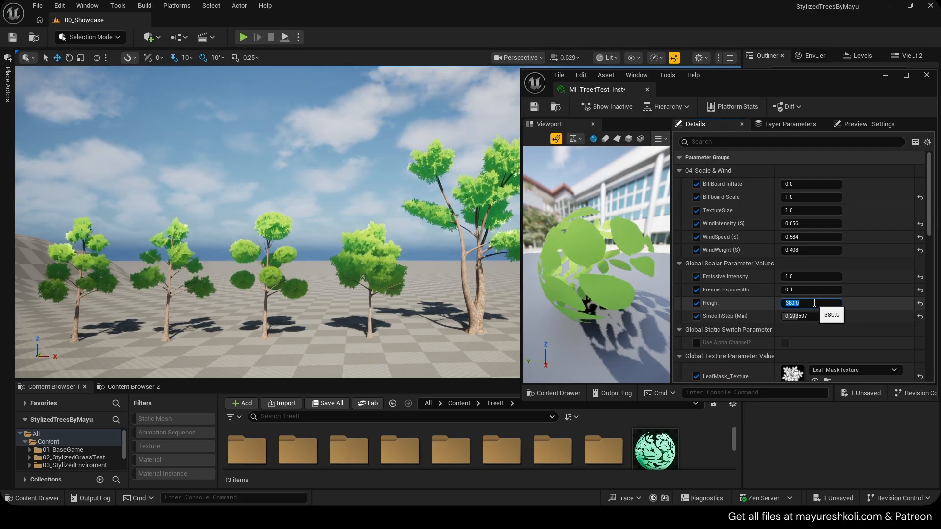
{"action": "key", "text": "Return"}
{"action": "key", "text": "ctrl+s"}
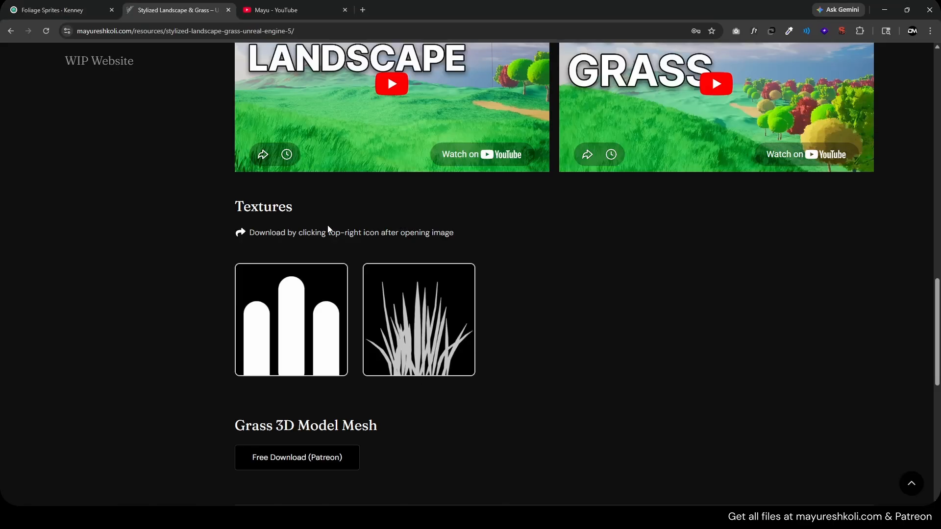
Switch to the YouTube channel page in the browser and browse its list of uploaded videos.
{"action": "left_click", "coordinate": [288, 8]}
{"action": "left_click", "coordinate": [263, 162]}
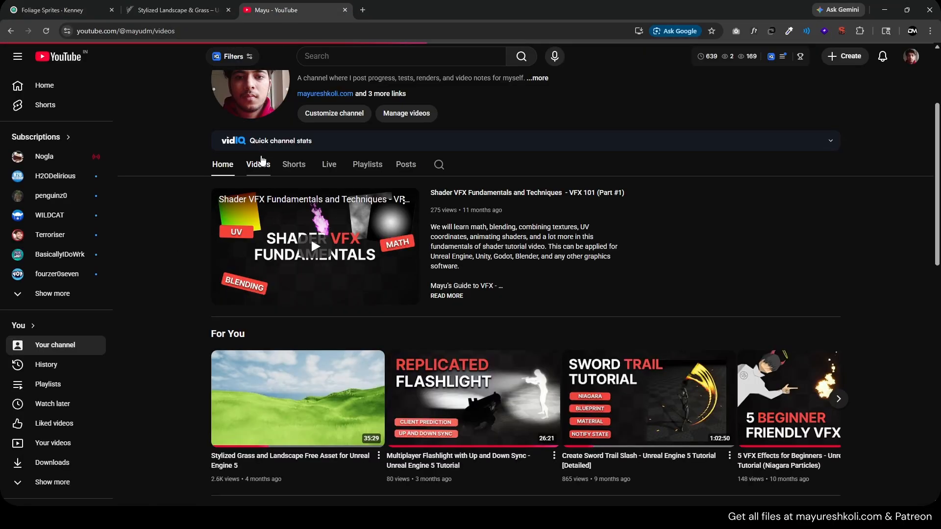
{"action": "scroll", "coordinate": [169, 199], "scroll_direction": "down", "scroll_amount": 4}
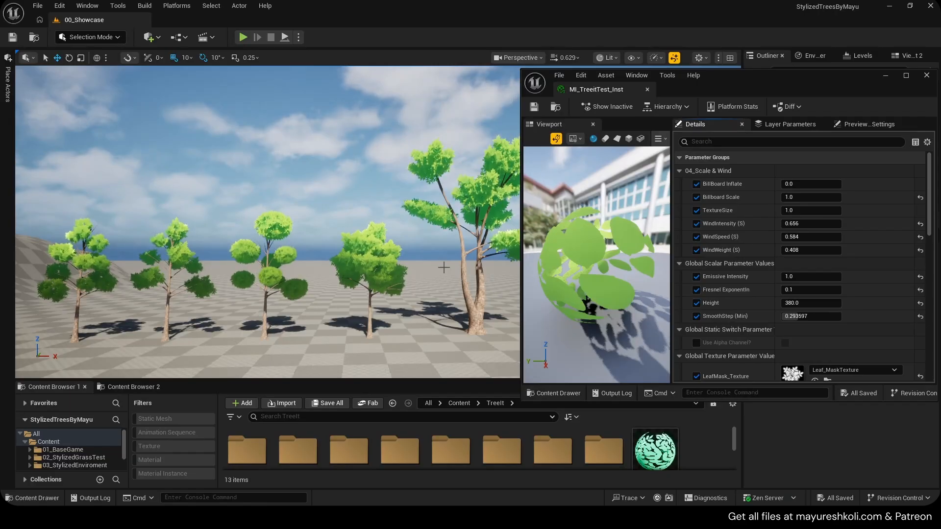
{"action": "scroll", "coordinate": [443, 262], "scroll_direction": "down", "scroll_amount": 3}
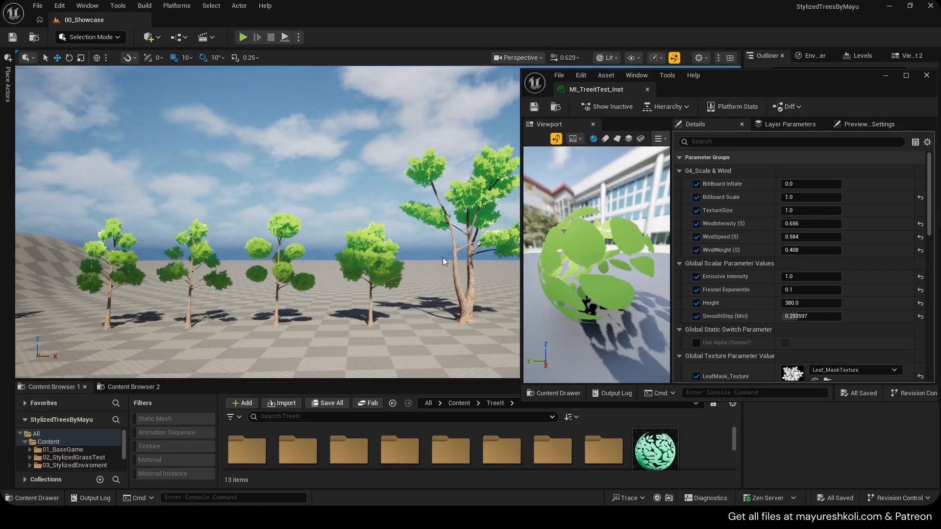
{"action": "scroll", "coordinate": [395, 211], "scroll_direction": "up", "scroll_amount": 2}
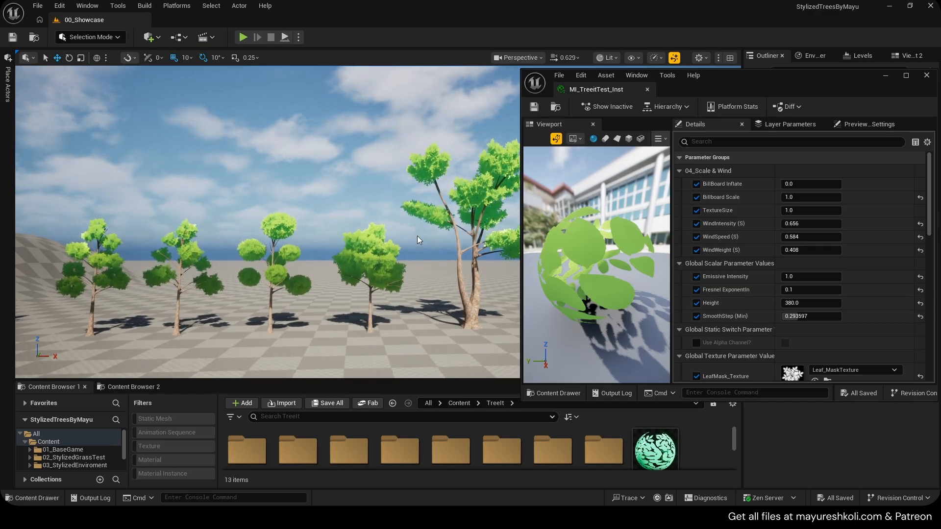
Look over the showcase trees and the hill, and select the hill's painted tree instances in Foliage mode.
{"action": "right_click_drag", "start_coordinate": [416, 237], "coordinate": [214, 137]}
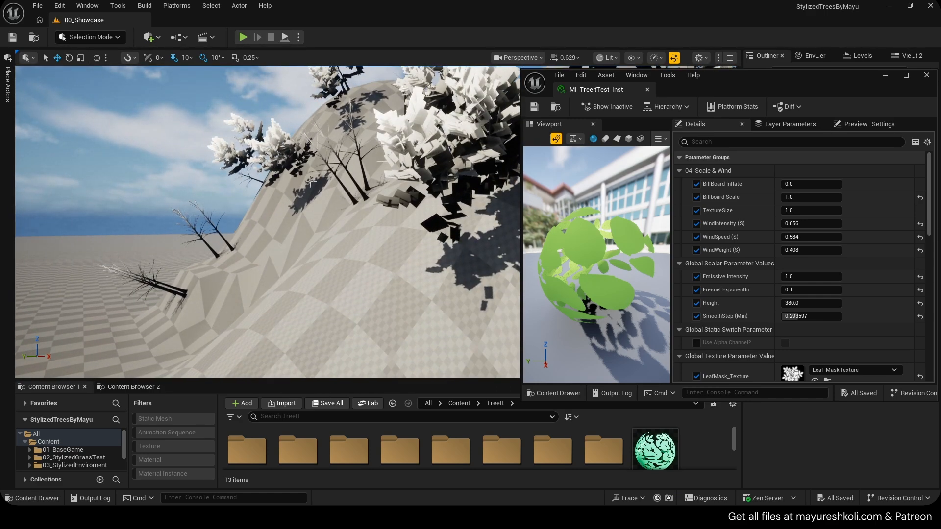
{"action": "right_click_drag", "start_coordinate": [311, 181], "coordinate": [315, 181]}
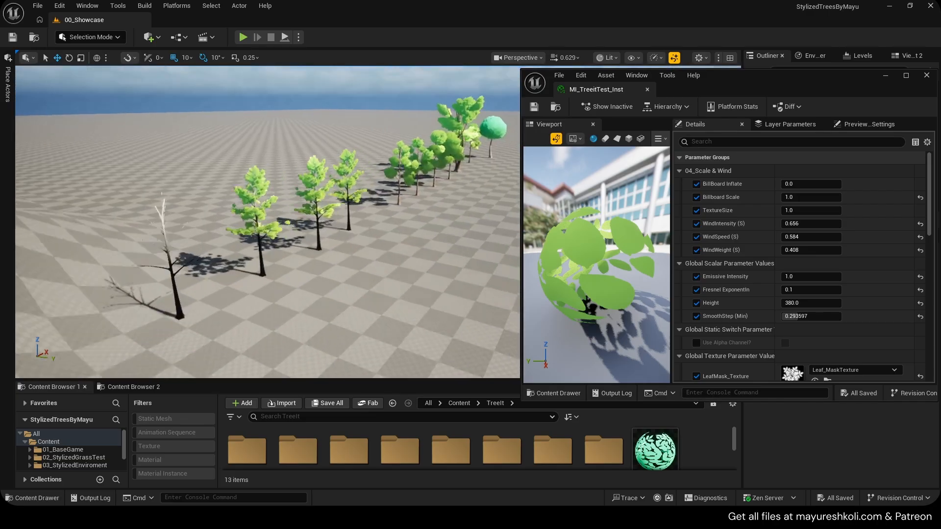
{"action": "right_click_drag", "start_coordinate": [314, 181], "coordinate": [313, 181]}
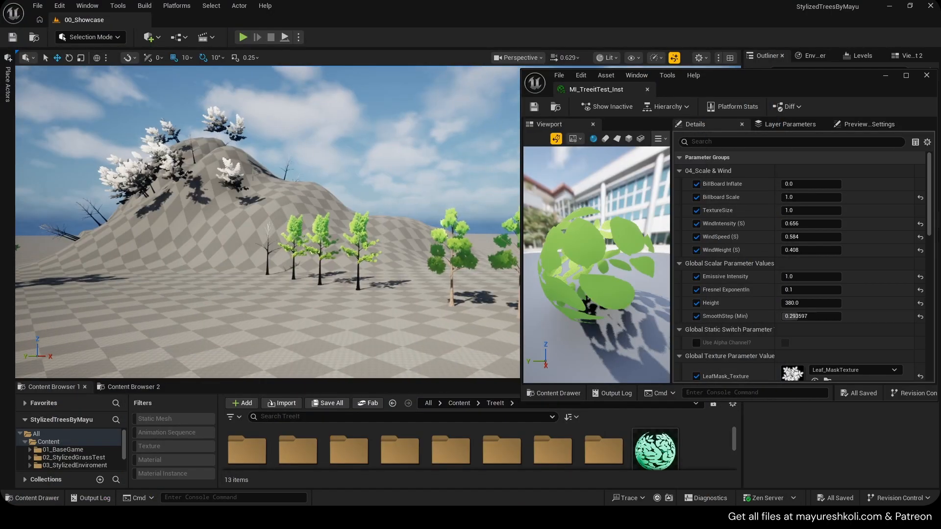
{"action": "left_click", "coordinate": [236, 126]}
{"action": "middle_click_drag", "start_coordinate": [96, 170], "coordinate": [62, 160]}
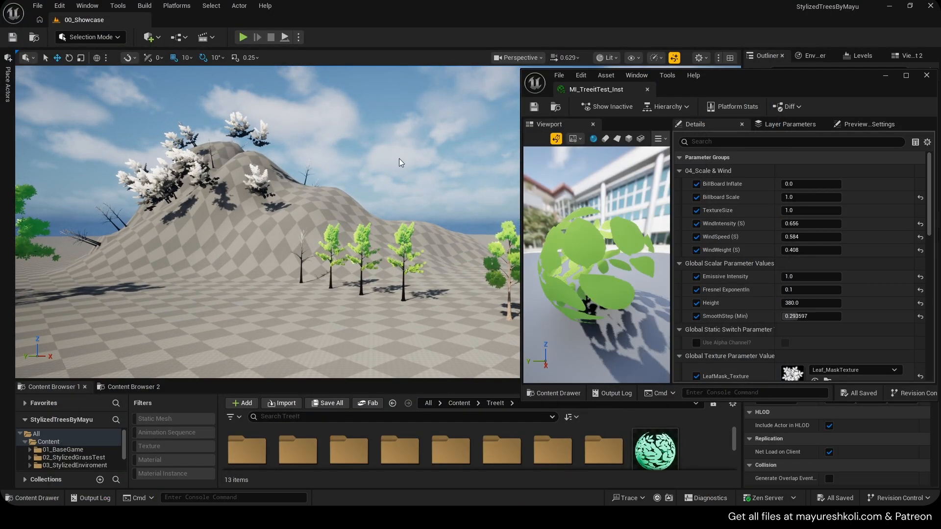
{"action": "left_click", "coordinate": [96, 37]}
{"action": "left_click", "coordinate": [78, 73]}
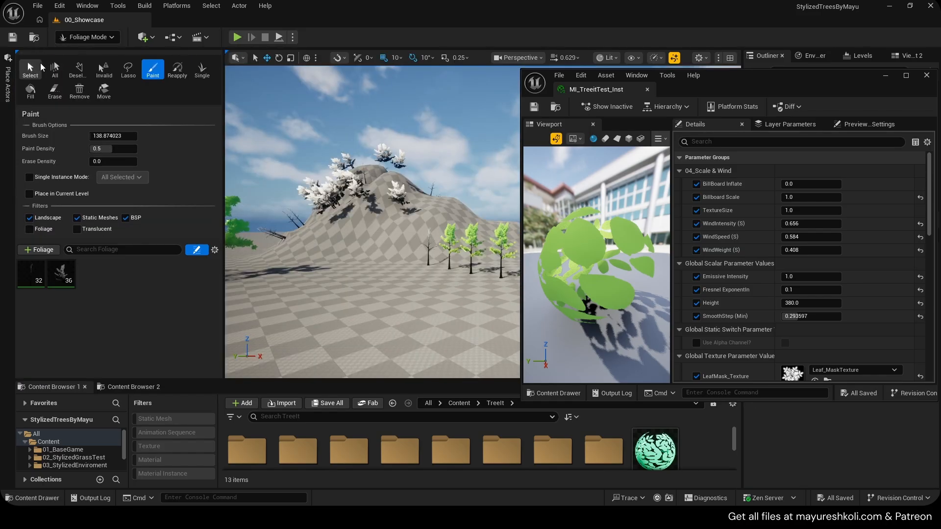
{"action": "right_click_drag", "start_coordinate": [297, 167], "coordinate": [297, 194]}
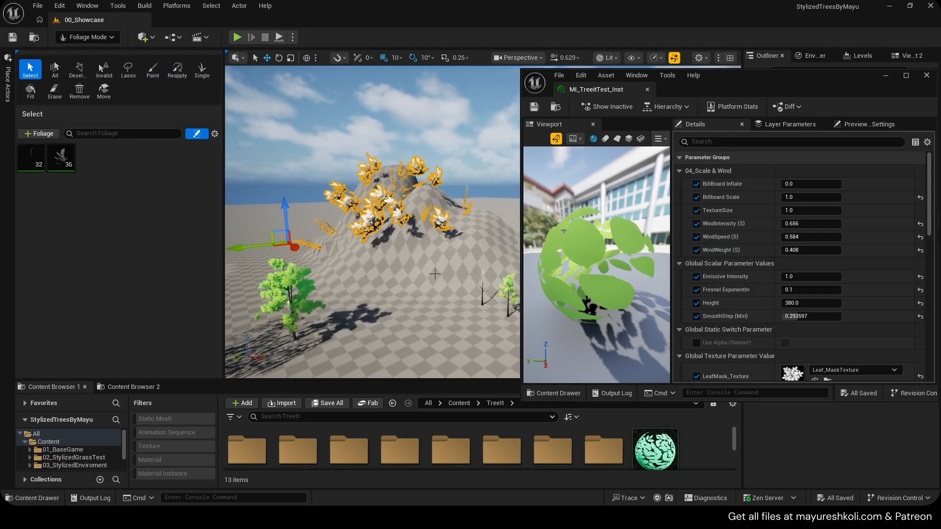
Return to Selection mode, set the leaf material's SmoothStep (Min) to about 0.447, and save the material instance.
{"action": "left_click_drag", "start_coordinate": [761, 96], "coordinate": [542, 259]}
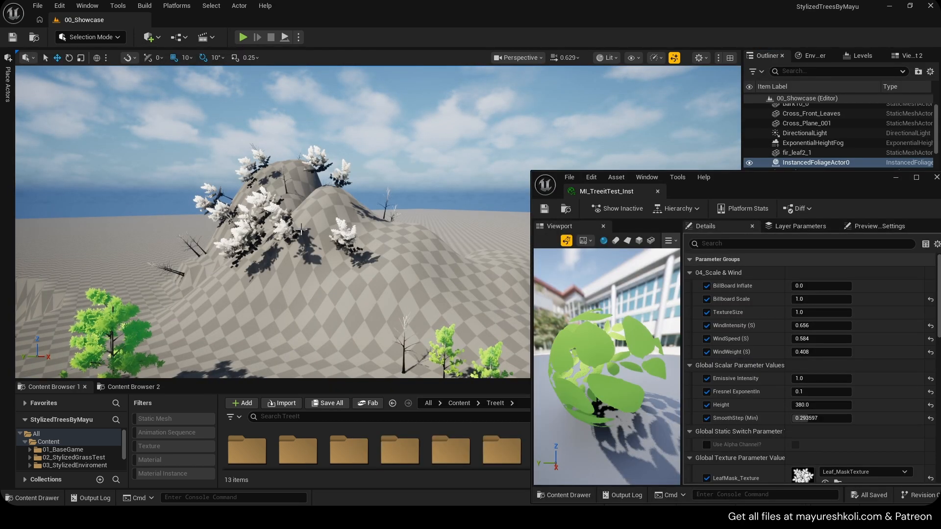
{"action": "right_click_drag", "start_coordinate": [301, 230], "coordinate": [388, 242]}
{"action": "left_click_drag", "start_coordinate": [745, 189], "coordinate": [665, 117]}
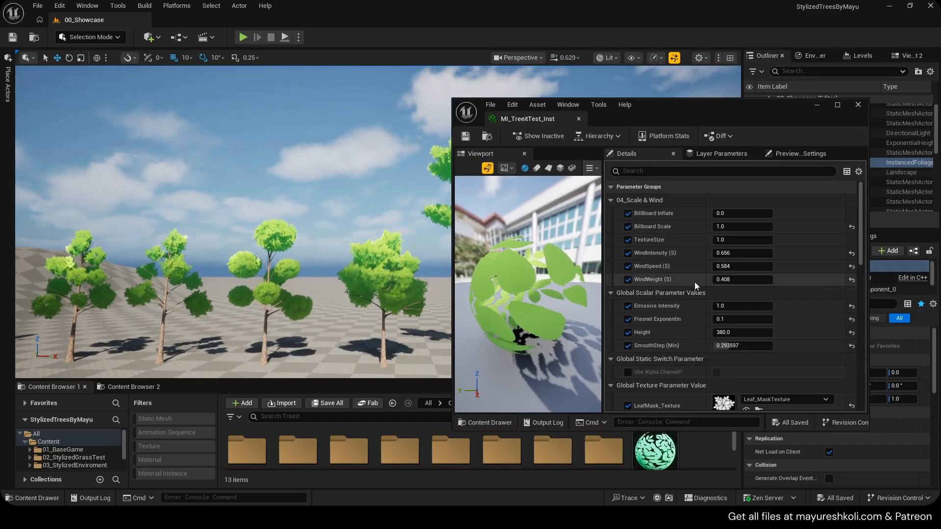
{"action": "scroll", "coordinate": [375, 276], "scroll_direction": "up", "scroll_amount": 1}
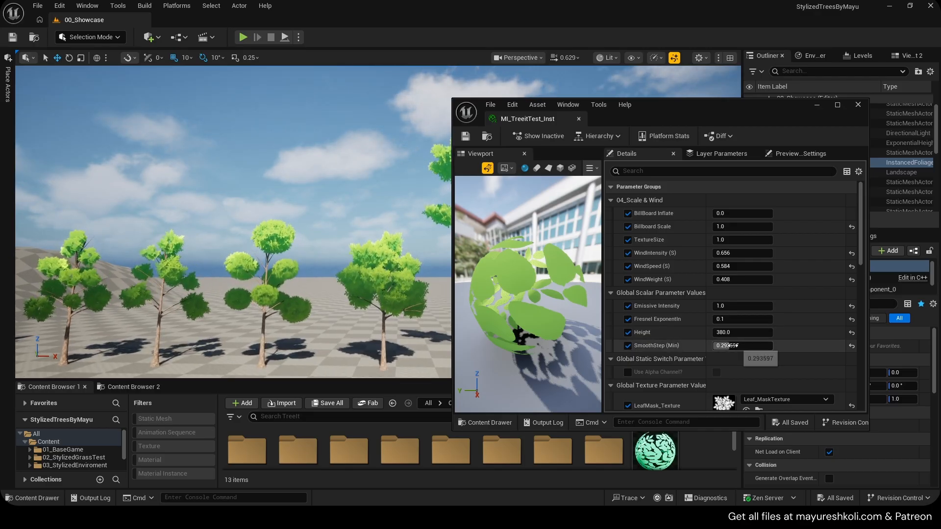
{"action": "left_click_drag", "start_coordinate": [729, 346], "coordinate": [750, 345]}
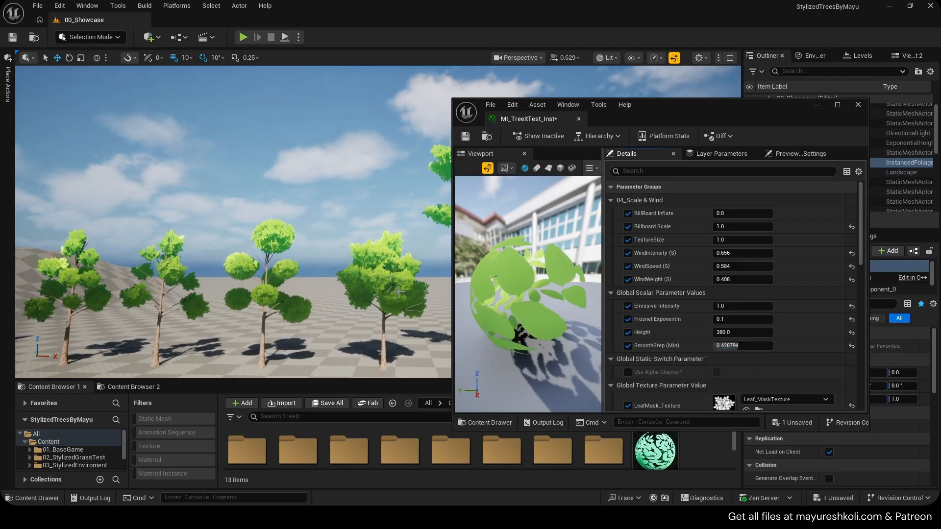
{"action": "right_click_drag", "start_coordinate": [398, 291], "coordinate": [346, 269]}
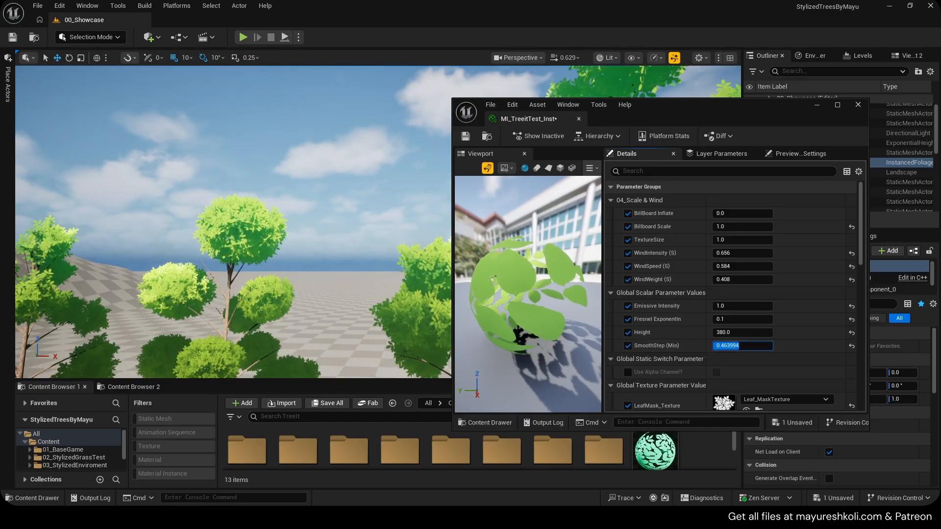
{"action": "right_click_drag", "start_coordinate": [375, 275], "coordinate": [378, 289]}
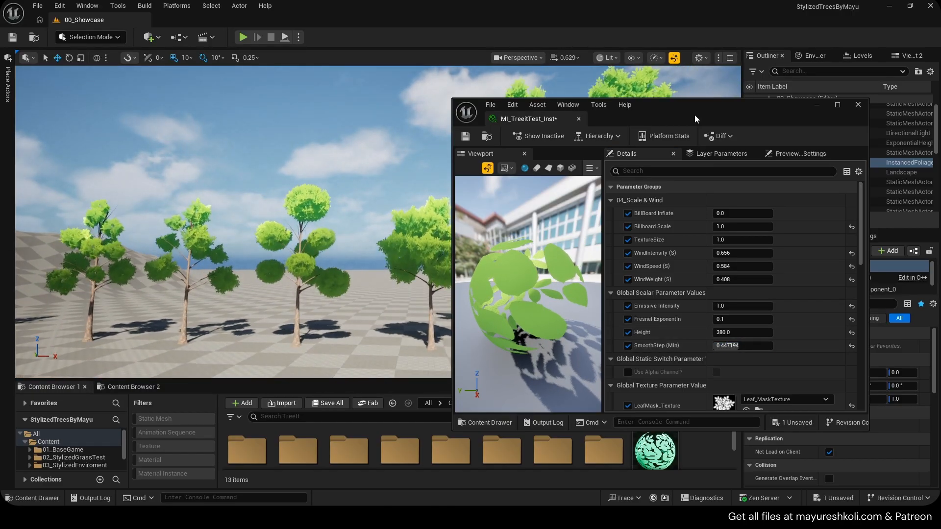
{"action": "left_click_drag", "start_coordinate": [695, 115], "coordinate": [771, 75]}
Try a dark magenta for the leaves' Color 2 and lower SmoothStep (Min) to about 0.42.
{"action": "scroll", "coordinate": [803, 293], "scroll_direction": "down", "scroll_amount": 5}
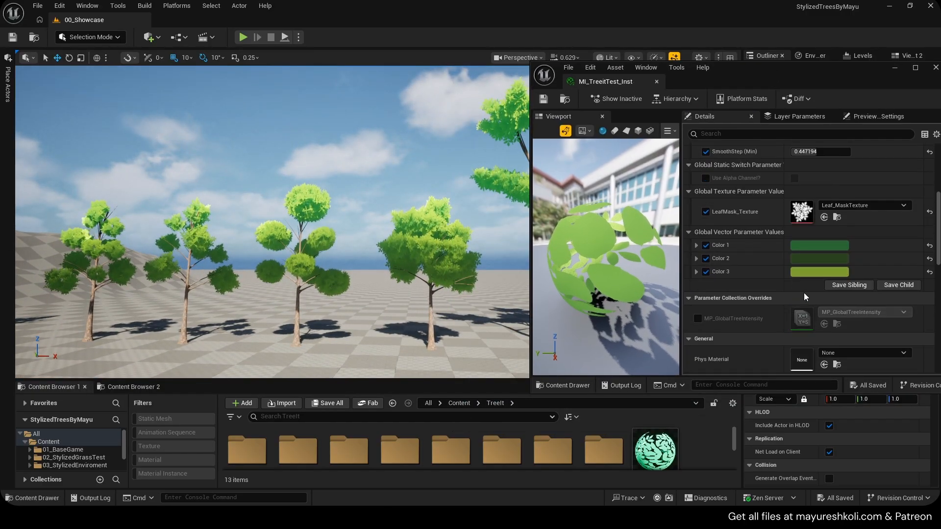
{"action": "left_click", "coordinate": [808, 263]}
{"action": "left_click", "coordinate": [623, 260]}
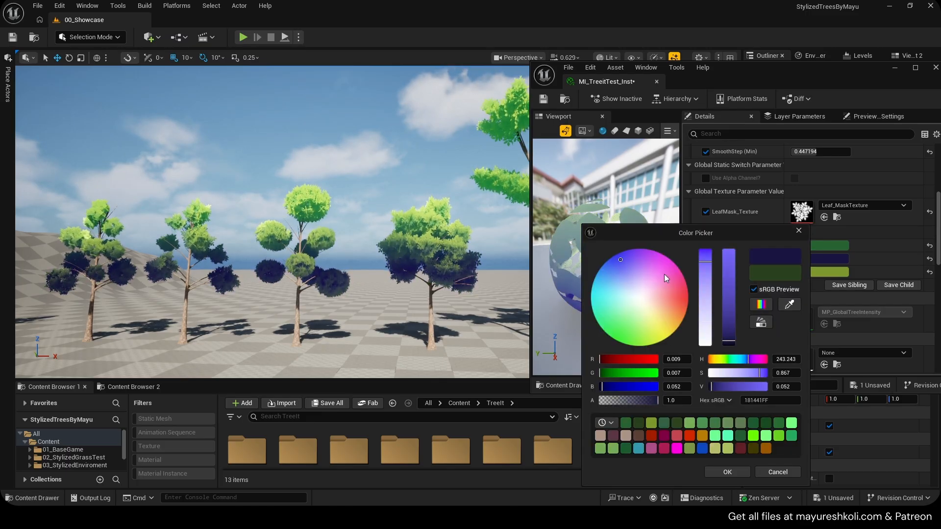
{"action": "left_click_drag", "start_coordinate": [665, 278], "coordinate": [677, 266]}
{"action": "left_click", "coordinate": [739, 473]}
{"action": "scroll", "coordinate": [770, 271], "scroll_direction": "up", "scroll_amount": 4}
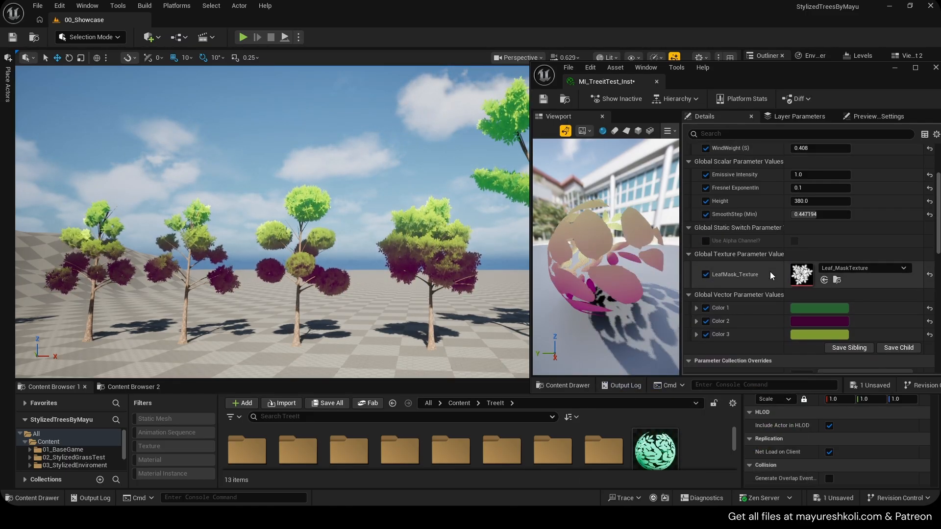
{"action": "left_click_drag", "start_coordinate": [823, 246], "coordinate": [804, 245]}
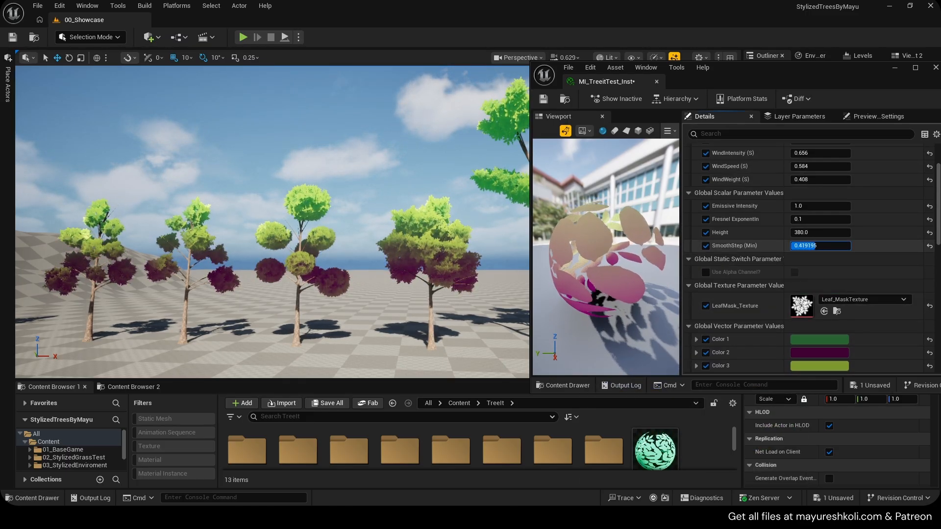
Try a dark orange-brown (412F00FF) for Color 2 and vary SmoothStep (Min) on the tree leaves.
{"action": "left_click", "coordinate": [819, 352]}
{"action": "left_click", "coordinate": [694, 302]}
{"action": "left_click_drag", "start_coordinate": [693, 302], "coordinate": [692, 324]}
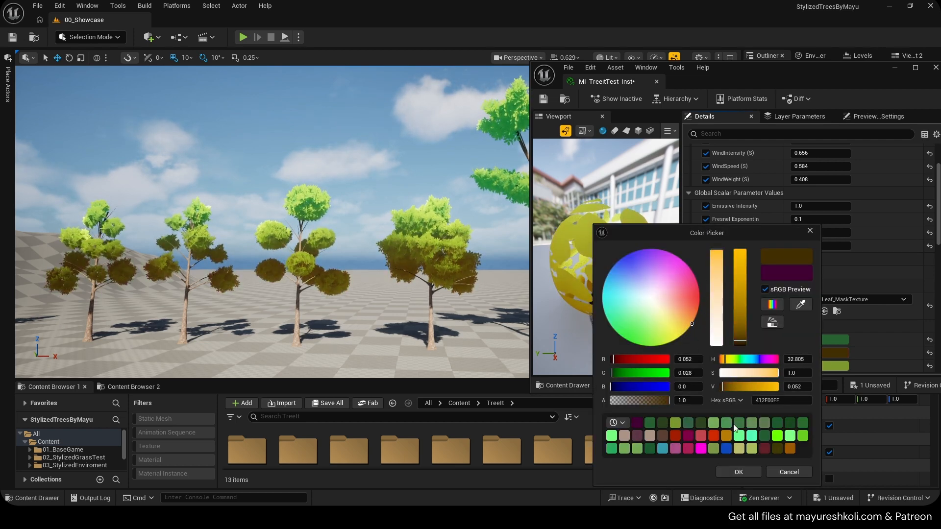
{"action": "left_click", "coordinate": [739, 472]}
{"action": "left_click_drag", "start_coordinate": [813, 245], "coordinate": [804, 246]}
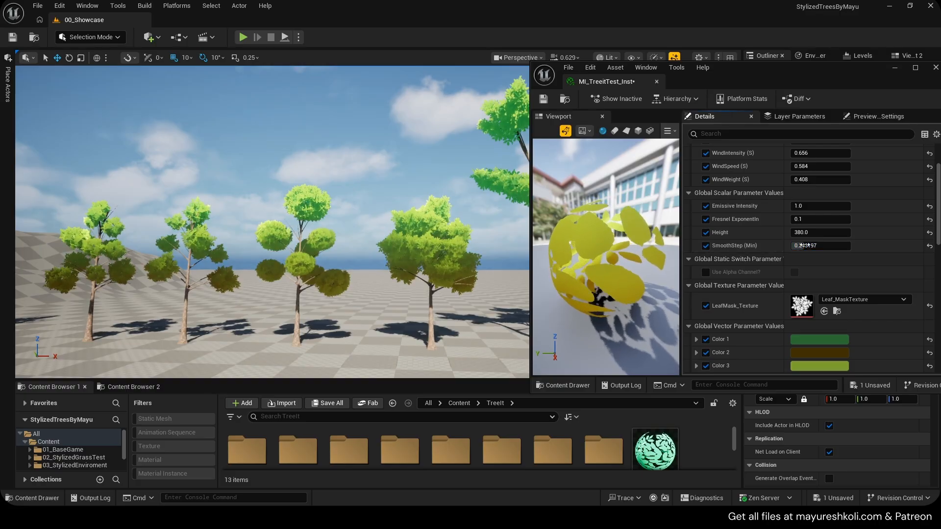
Undo the test changes to Color 2 and SmoothStep (Min).
{"action": "key", "text": "ctrl+z"}
{"action": "key", "text": "ctrl+z"}
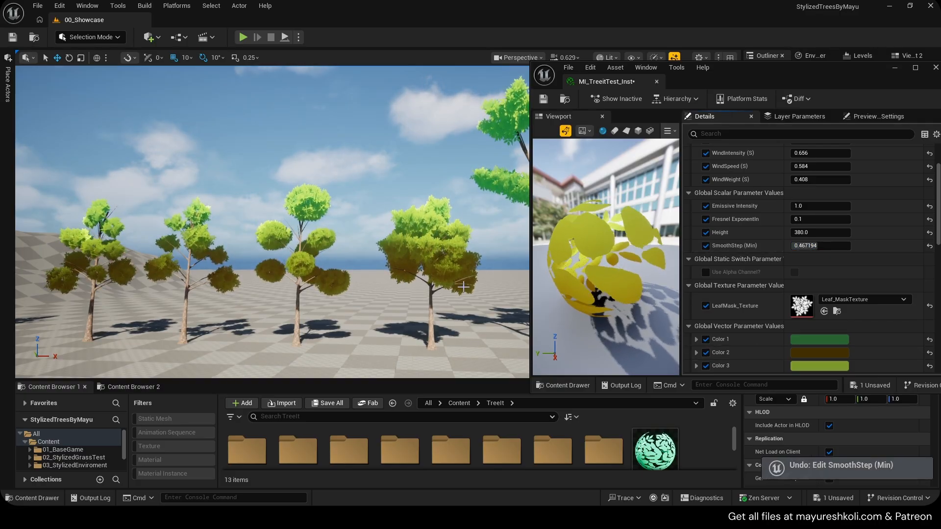
{"action": "key", "text": "ctrl+y"}
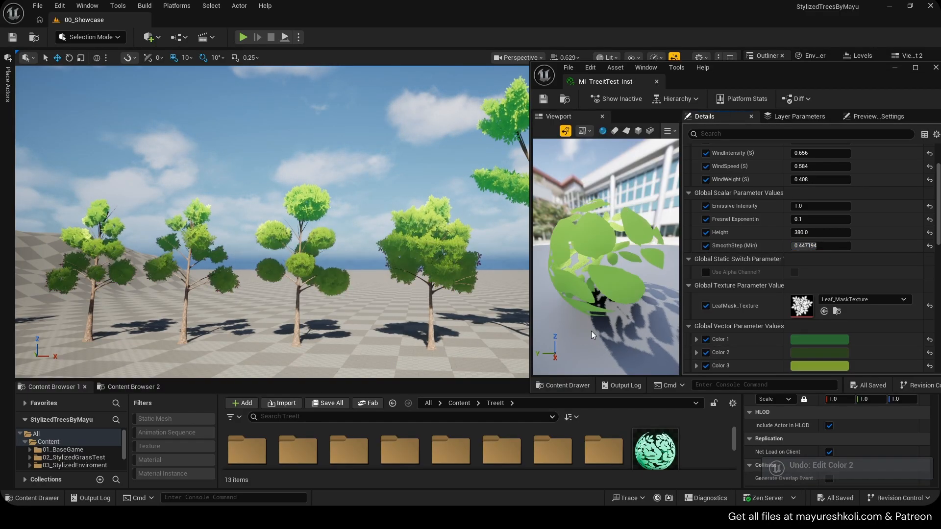
Try purple (480D63FF) and orange-brown (633E00FF) for the leaves' Color 1, and cancel the colour change.
{"action": "left_click", "coordinate": [814, 352]}
{"action": "left_click_drag", "start_coordinate": [694, 305], "coordinate": [649, 250]}
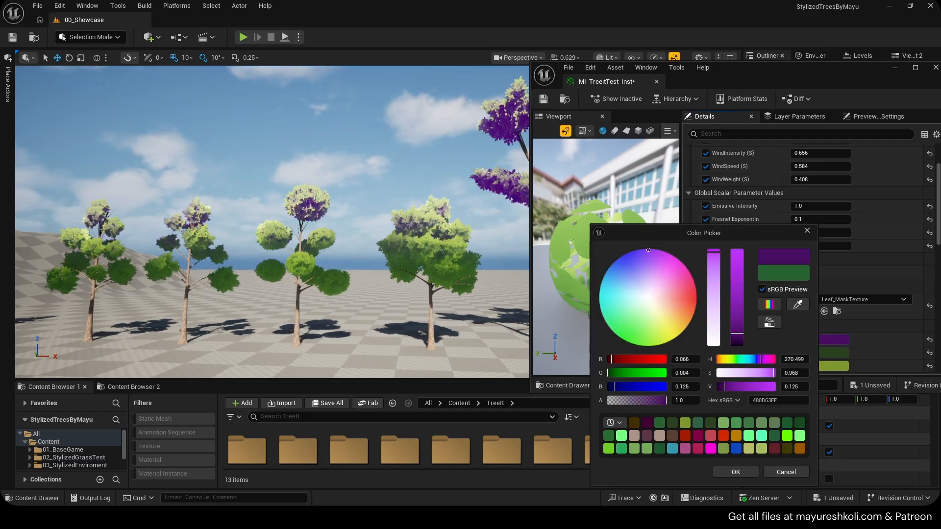
{"action": "mouse_move", "coordinate": [694, 288]}
{"action": "left_mouse_down"}
{"action": "mouse_move", "coordinate": [680, 331]}
{"action": "mouse_move", "coordinate": [693, 316]}
{"action": "left_mouse_up"}
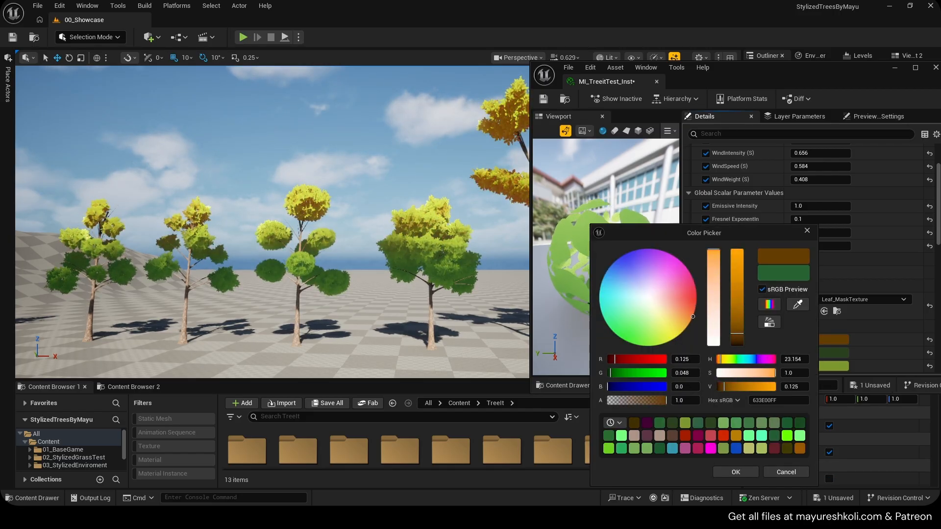
{"action": "left_click", "coordinate": [780, 473]}
Try a magenta (820051FF) and a bluish grey (7B8086FF) for the leaves' Color 3, and cancel the colour change.
{"action": "left_click", "coordinate": [822, 367]}
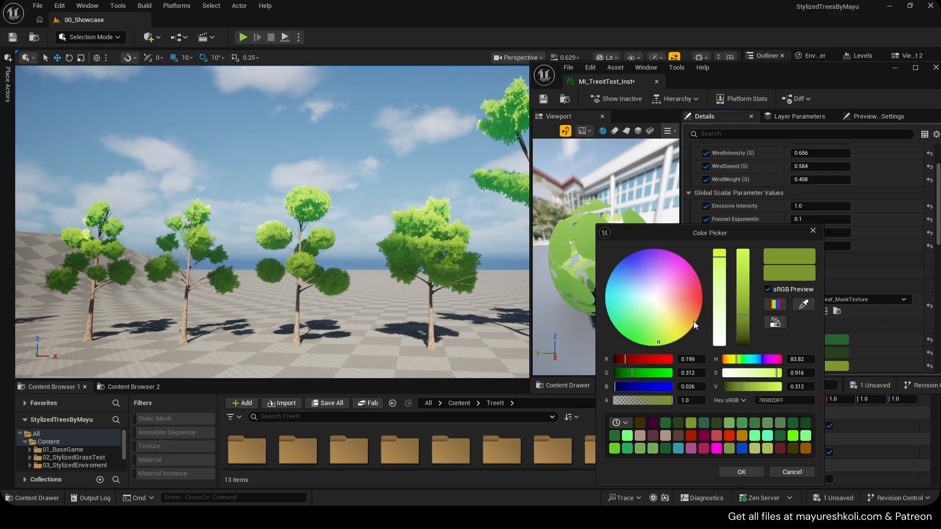
{"action": "mouse_move", "coordinate": [692, 321]}
{"action": "left_mouse_down"}
{"action": "mouse_move", "coordinate": [640, 310]}
{"action": "mouse_move", "coordinate": [643, 257]}
{"action": "mouse_move", "coordinate": [699, 279]}
{"action": "left_mouse_up"}
{"action": "mouse_move", "coordinate": [741, 324]}
{"action": "left_mouse_down"}
{"action": "mouse_move", "coordinate": [743, 338]}
{"action": "mouse_move", "coordinate": [743, 323]}
{"action": "left_mouse_up"}
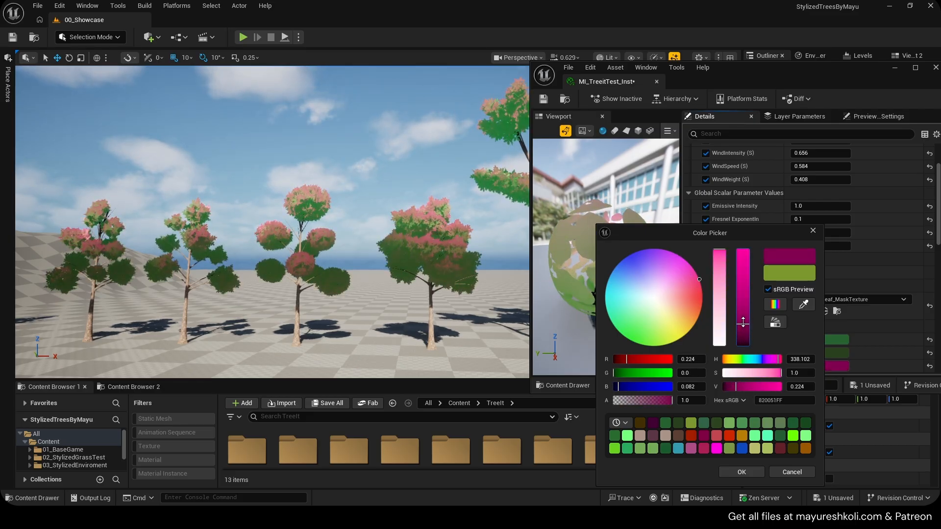
{"action": "mouse_move", "coordinate": [688, 284]}
{"action": "left_mouse_down"}
{"action": "mouse_move", "coordinate": [697, 312]}
{"action": "mouse_move", "coordinate": [684, 276]}
{"action": "mouse_move", "coordinate": [646, 293]}
{"action": "left_mouse_up"}
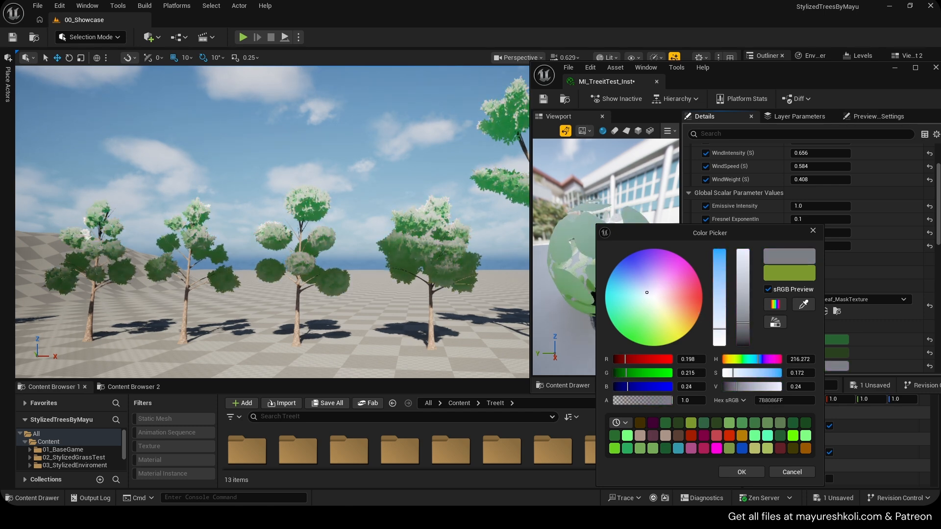
{"action": "left_click", "coordinate": [795, 473]}
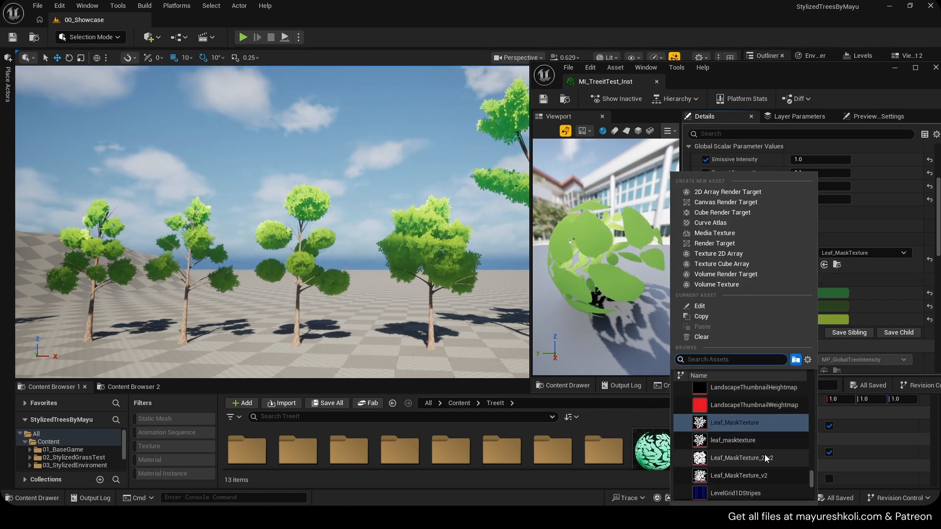
Try leaf_masktexture and Leaf_MaskTexture_v2 as the LeafMask_Texture, pick another texture from the list, and save the material instance.
{"action": "left_click", "coordinate": [755, 440]}
{"action": "left_click", "coordinate": [857, 253]}
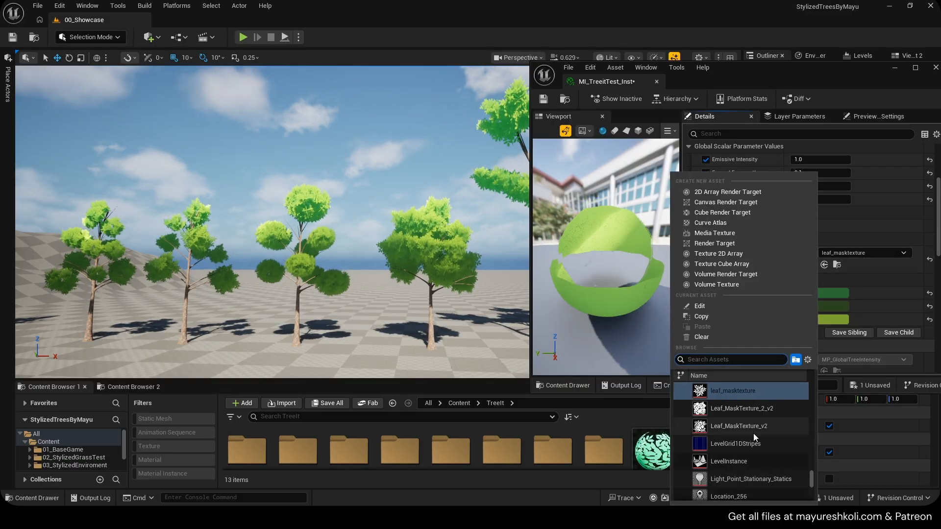
{"action": "left_click", "coordinate": [753, 433]}
{"action": "left_click", "coordinate": [837, 254]}
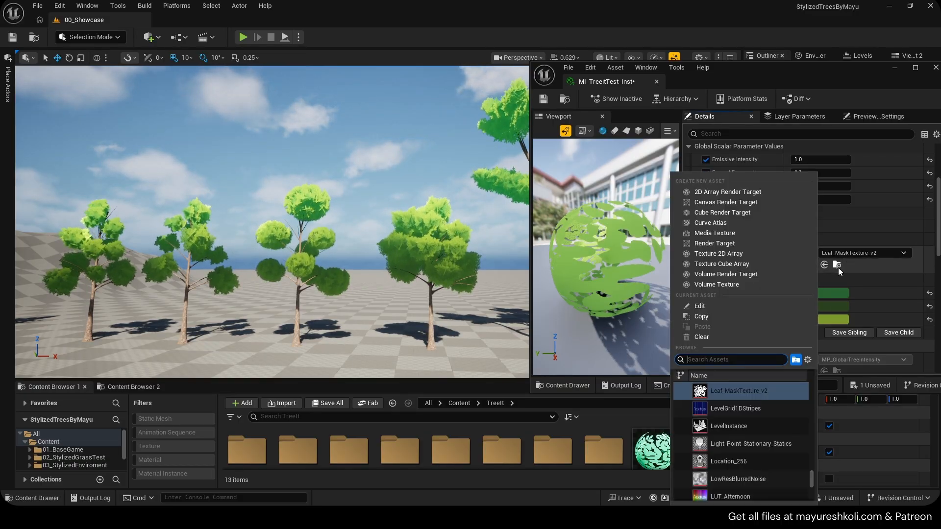
{"action": "scroll", "coordinate": [742, 413], "scroll_direction": "up", "scroll_amount": 4}
{"action": "left_click", "coordinate": [727, 405]}
{"action": "key", "text": "ctrl+s"}
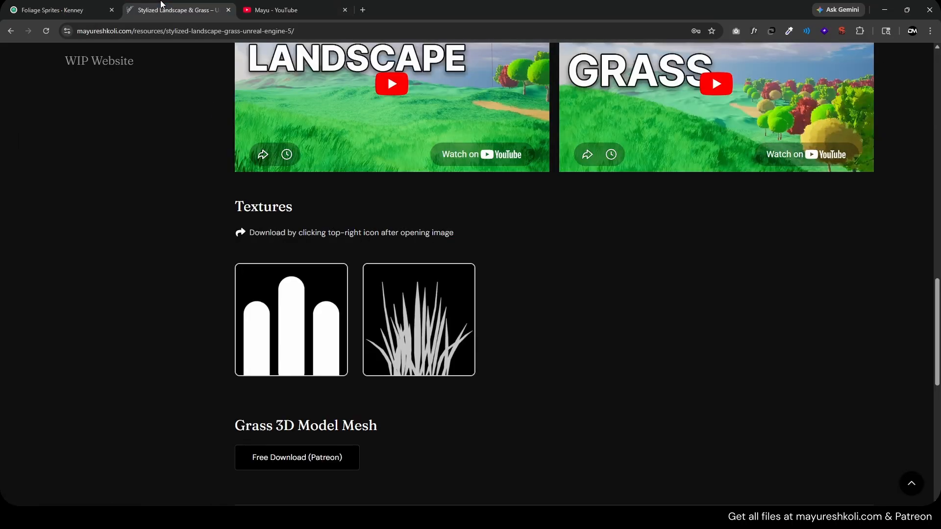
Switch to the browser, look through the Stylized Landscape & Grass resource page, and open the rounded grass texture image.
{"action": "scroll", "coordinate": [154, 218], "scroll_direction": "up", "scroll_amount": 6}
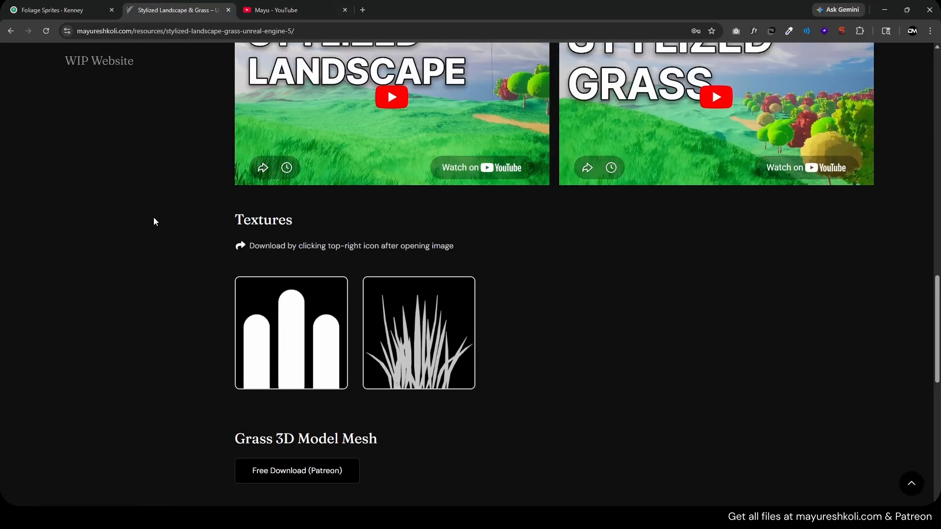
{"action": "middle_click", "coordinate": [153, 218]}
{"action": "scroll", "coordinate": [153, 218], "scroll_direction": "up", "scroll_amount": 5}
{"action": "mouse_move", "coordinate": [412, 92]}
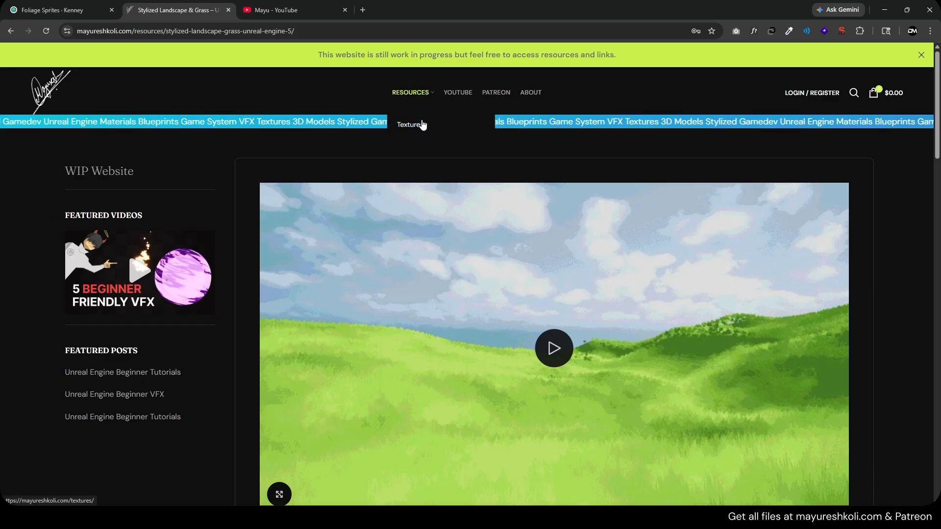
{"action": "scroll", "coordinate": [338, 208], "scroll_direction": "down", "scroll_amount": 9}
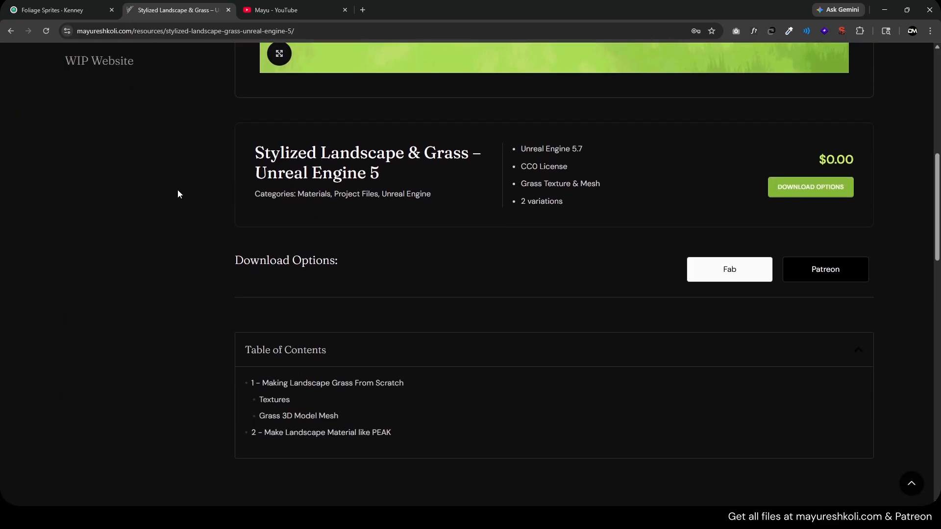
{"action": "scroll", "coordinate": [179, 193], "scroll_direction": "up", "scroll_amount": 5}
{"action": "scroll", "coordinate": [178, 192], "scroll_direction": "up", "scroll_amount": 3}
{"action": "scroll", "coordinate": [218, 253], "scroll_direction": "down", "scroll_amount": 6}
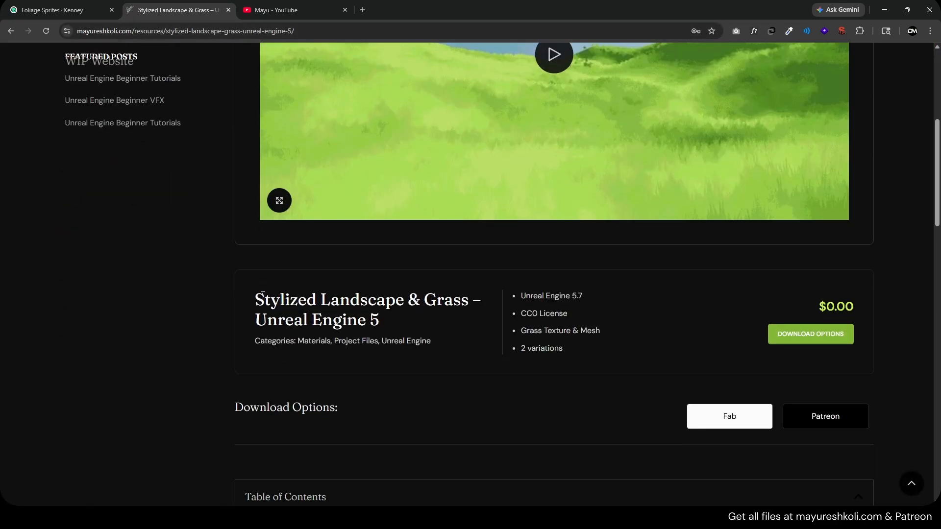
{"action": "scroll", "coordinate": [208, 295], "scroll_direction": "down", "scroll_amount": 14}
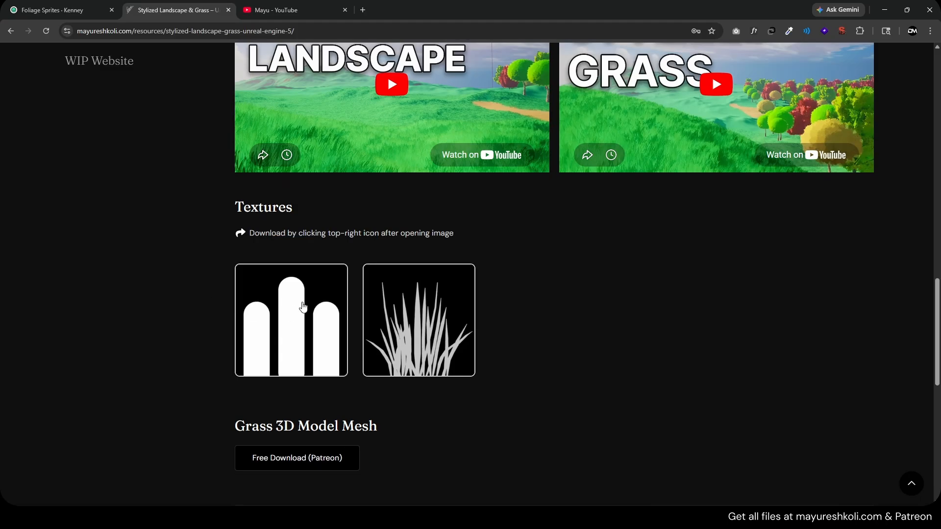
{"action": "left_click", "coordinate": [302, 307]}
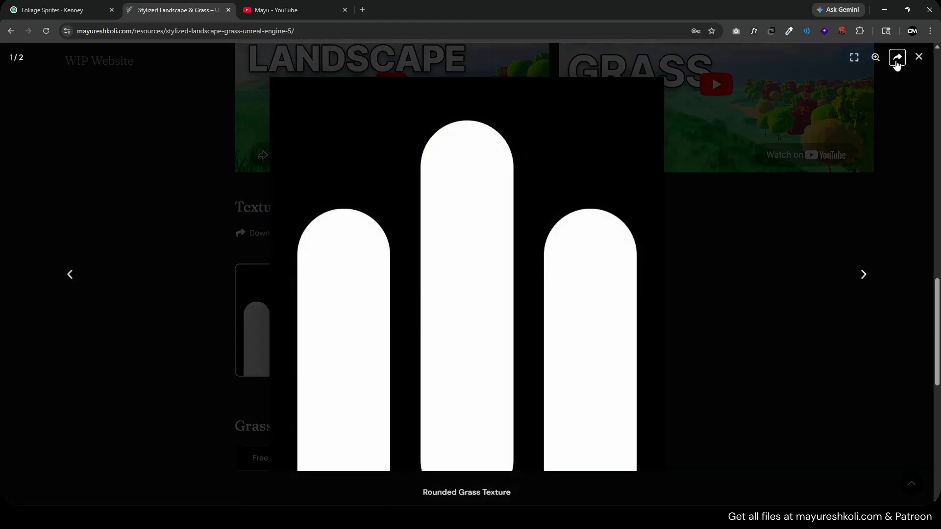
Close the grass texture image, look over the rest of the resource page, and open Kenney's Foliage Sprites preview image.
{"action": "left_click", "coordinate": [896, 58]}
{"action": "left_click", "coordinate": [919, 57]}
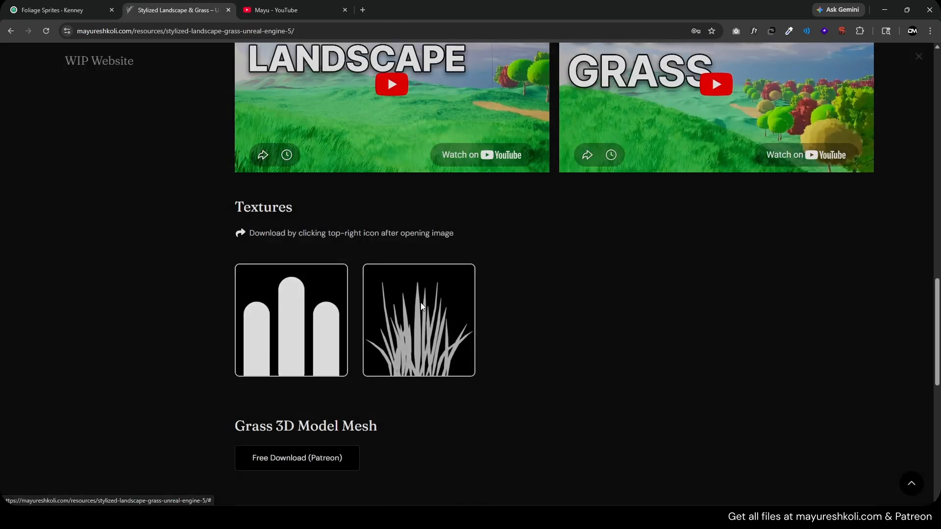
{"action": "scroll", "coordinate": [327, 264], "scroll_direction": "down", "scroll_amount": 4}
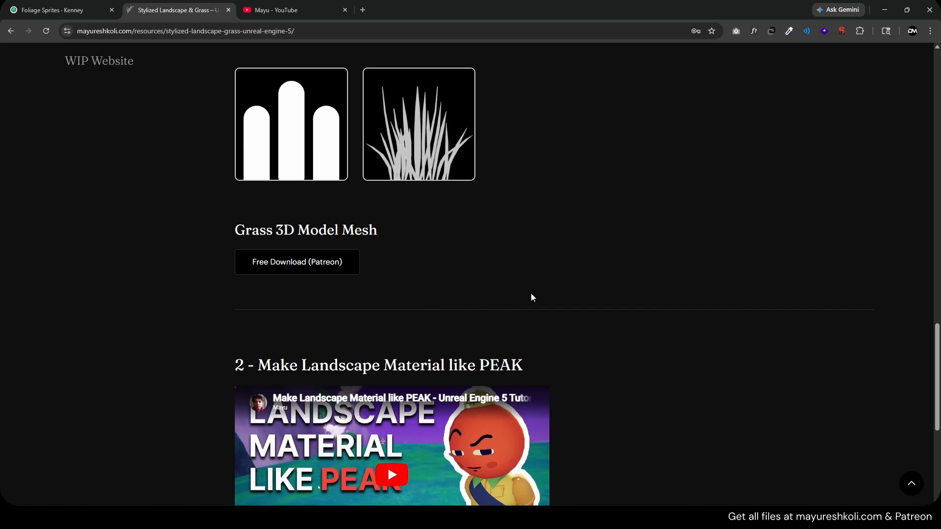
{"action": "left_click", "coordinate": [53, 5]}
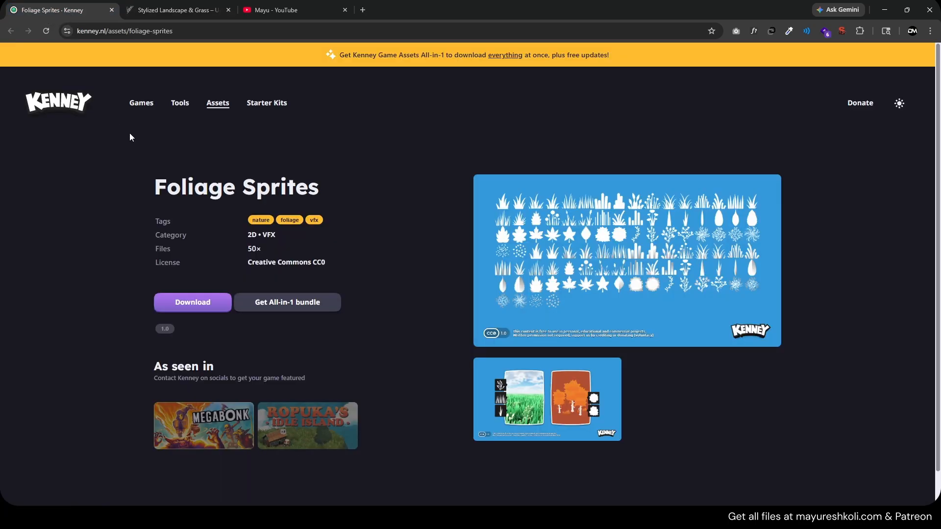
{"action": "left_click", "coordinate": [475, 300]}
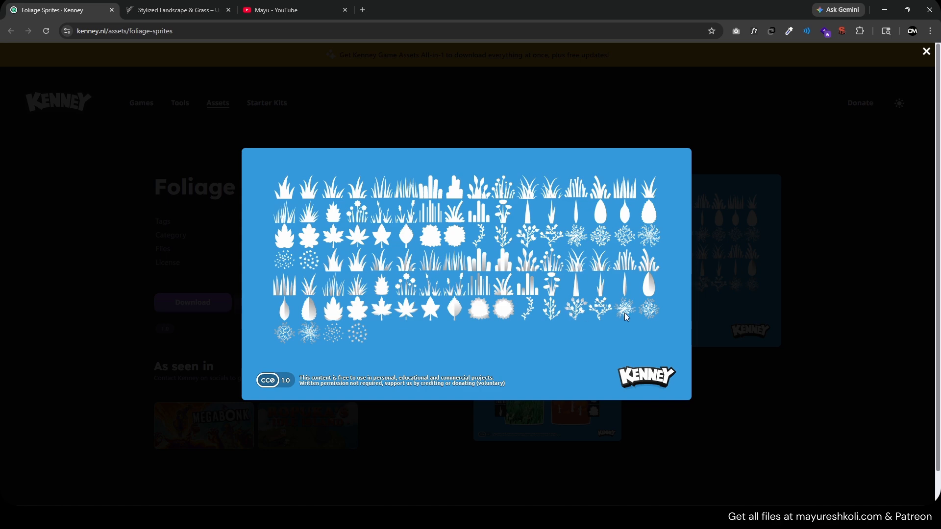
Switch to Unreal Engine and try sprite_0047, sprite_0046, sprite_0045, sprite_0044 and sprite_0043 as the LeafMask_Texture.
{"action": "left_click", "coordinate": [557, 517]}
{"action": "left_click", "coordinate": [532, 477]}
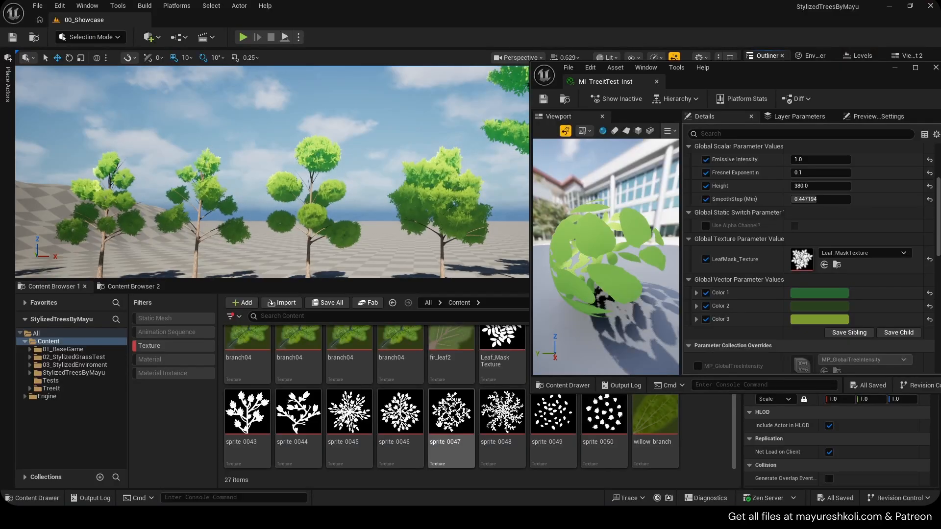
{"action": "left_click_drag", "start_coordinate": [451, 414], "coordinate": [833, 260]}
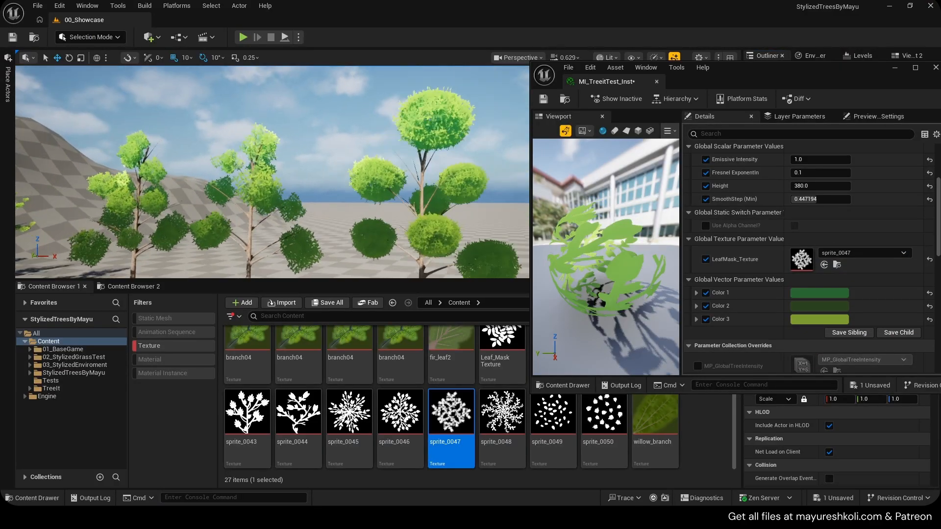
{"action": "left_click_drag", "start_coordinate": [400, 412], "coordinate": [833, 260]}
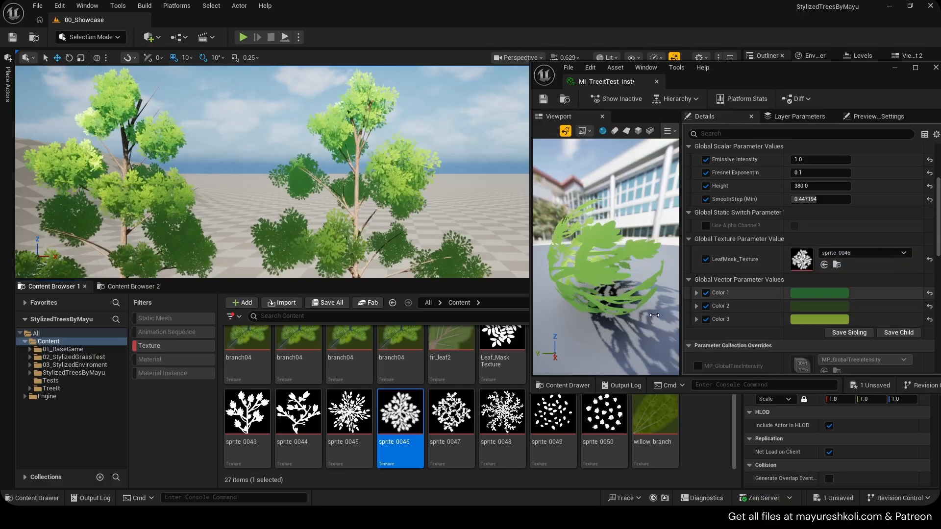
{"action": "left_click_drag", "start_coordinate": [349, 411], "coordinate": [833, 260]}
{"action": "left_click_drag", "start_coordinate": [298, 411], "coordinate": [833, 259]}
{"action": "left_click_drag", "start_coordinate": [247, 412], "coordinate": [828, 265]}
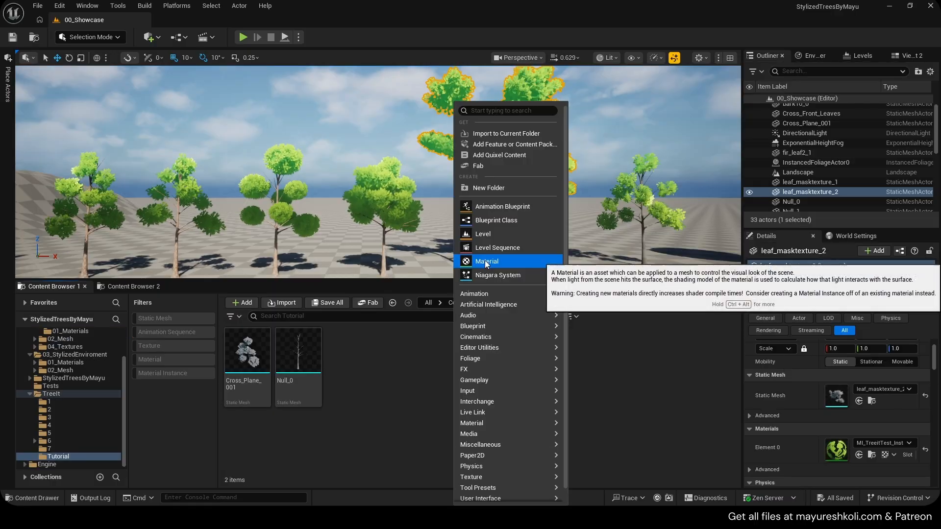
Create a new material named M_Tut_TreeGrass in the Tutorial folder.
{"action": "left_click", "coordinate": [490, 261]}
{"action": "type", "text": "M"}
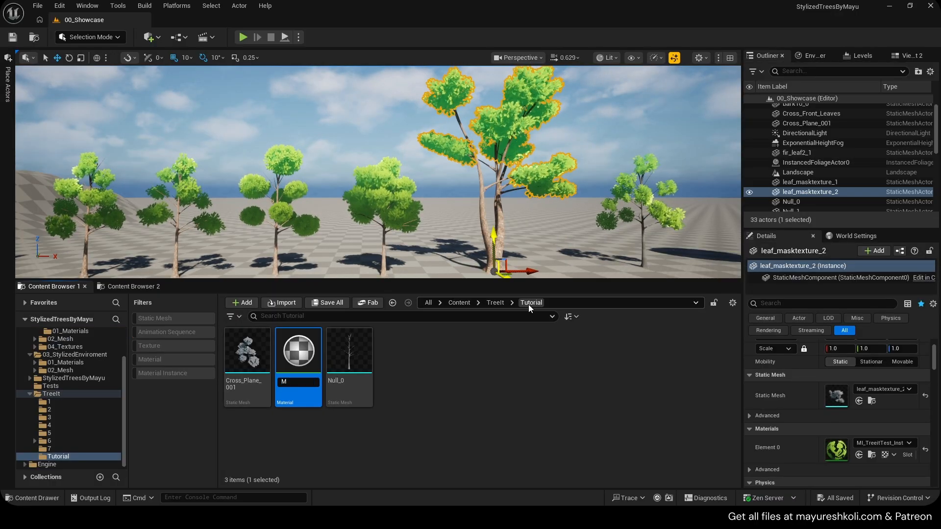
{"action": "type", "text": "_Tut_"}
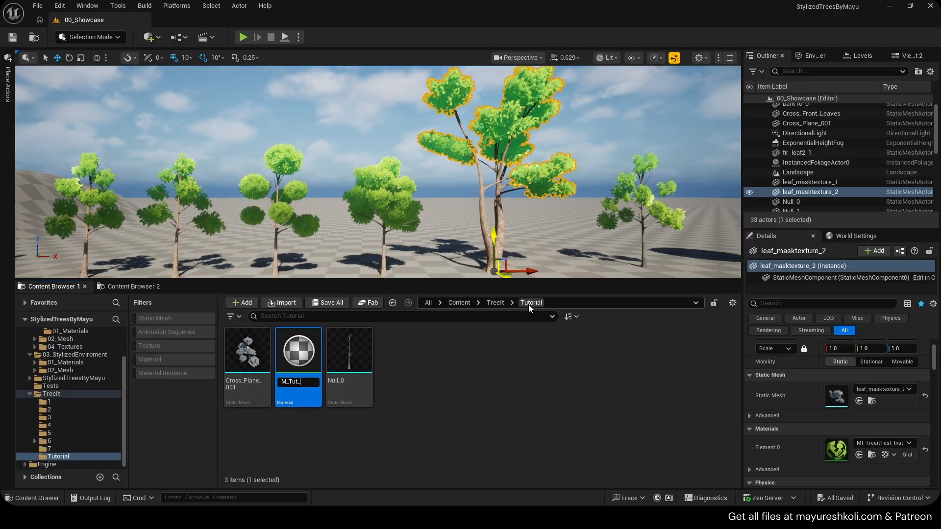
{"action": "type", "text": "Tree"}
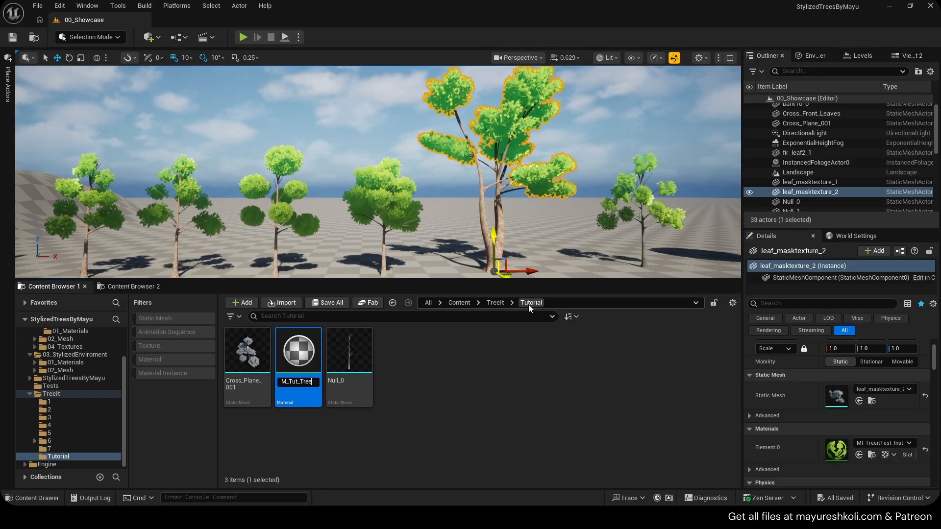
{"action": "type", "text": "Grass"}
{"action": "key", "text": "Return"}
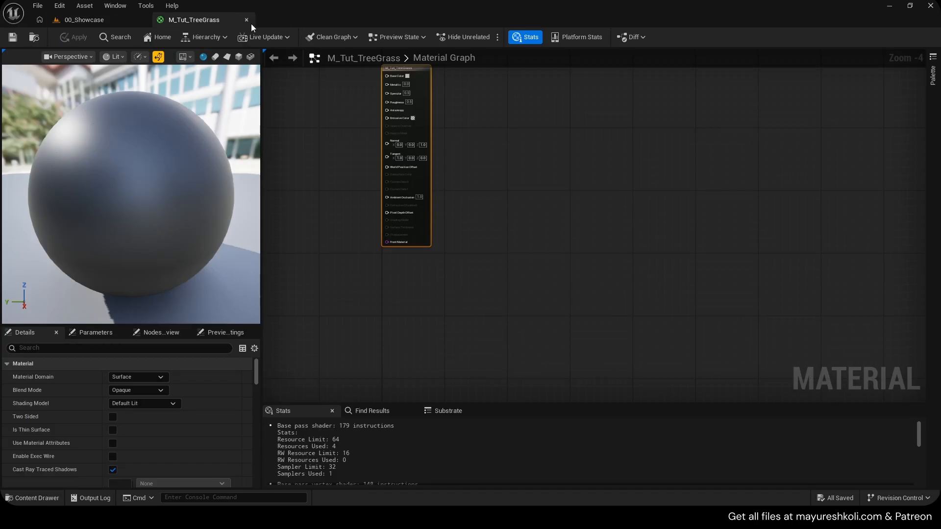
Create a material instance of M_Tut_TreeGrass named MI_Tut_TreeGrass_Inst from the 00_Showcase level and save it.
{"action": "left_click", "coordinate": [113, 27]}
{"action": "right_click", "coordinate": [301, 360]}
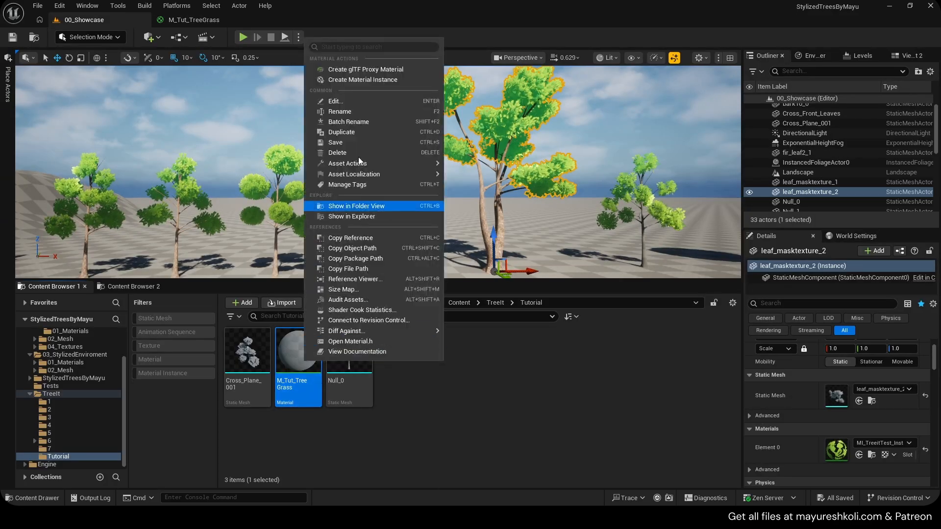
{"action": "left_click", "coordinate": [358, 79]}
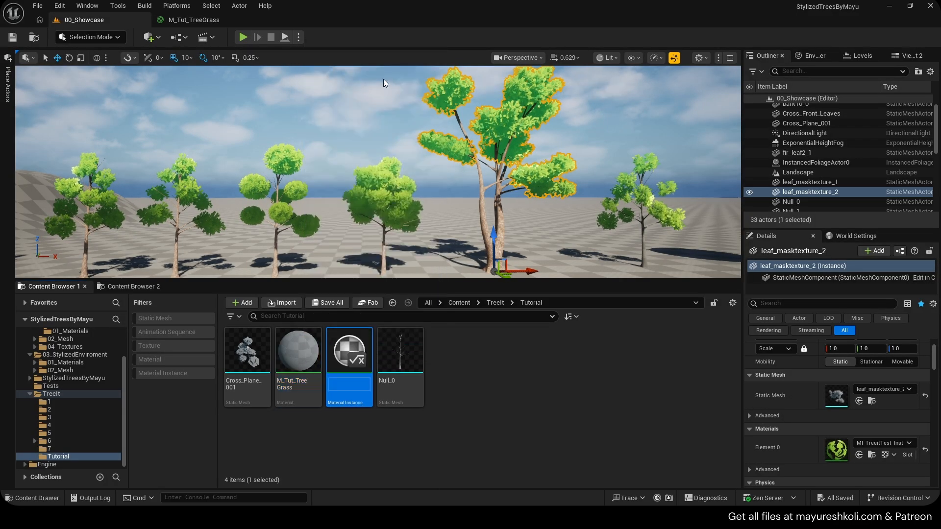
{"action": "type", "text": "I"}
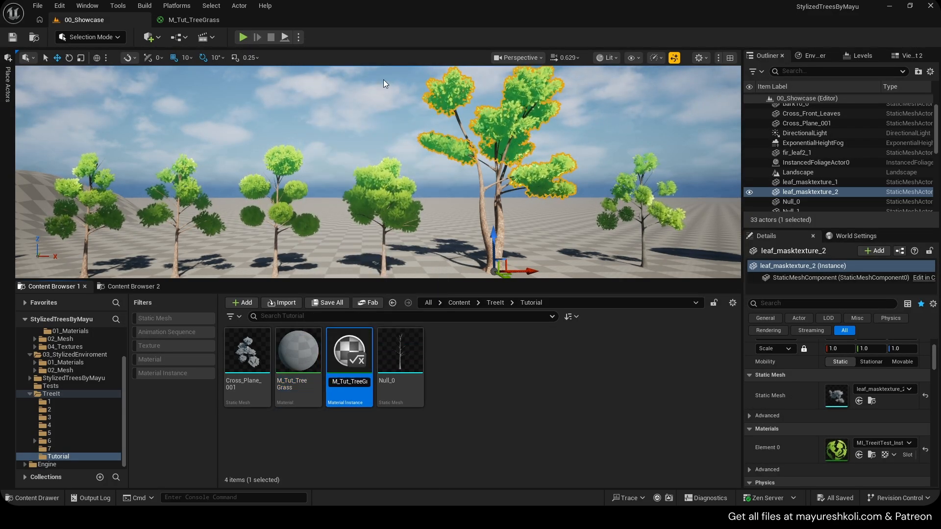
{"action": "key", "text": "Return"}
{"action": "key", "text": "ctrl+s"}
Apply MI_Tut_TreeGrass_Inst to the leaves of the small trees in the row and the large forked tree.
{"action": "mouse_move", "coordinate": [159, 161]}
{"action": "right_mouse_down"}
{"action": "mouse_move", "coordinate": [122, 161]}
{"action": "mouse_move", "coordinate": [167, 162]}
{"action": "right_mouse_up"}
{"action": "left_click_drag", "start_coordinate": [349, 350], "coordinate": [357, 215]}
{"action": "right_click_drag", "start_coordinate": [357, 215], "coordinate": [456, 216]}
{"action": "left_click", "coordinate": [211, 127]}
{"action": "left_click_drag", "start_coordinate": [349, 350], "coordinate": [210, 127]}
{"action": "left_click_drag", "start_coordinate": [349, 350], "coordinate": [491, 198]}
{"action": "right_click_drag", "start_coordinate": [491, 198], "coordinate": [612, 198]}
Undo the accidental Null_0 mesh placement, apply MI_Tut_TreeGrass_Inst to the leaves of the remaining small tree, and save everything.
{"action": "left_click_drag", "start_coordinate": [400, 350], "coordinate": [400, 206]}
{"action": "key", "text": "ctrl+z"}
{"action": "left_click_drag", "start_coordinate": [349, 351], "coordinate": [466, 162]}
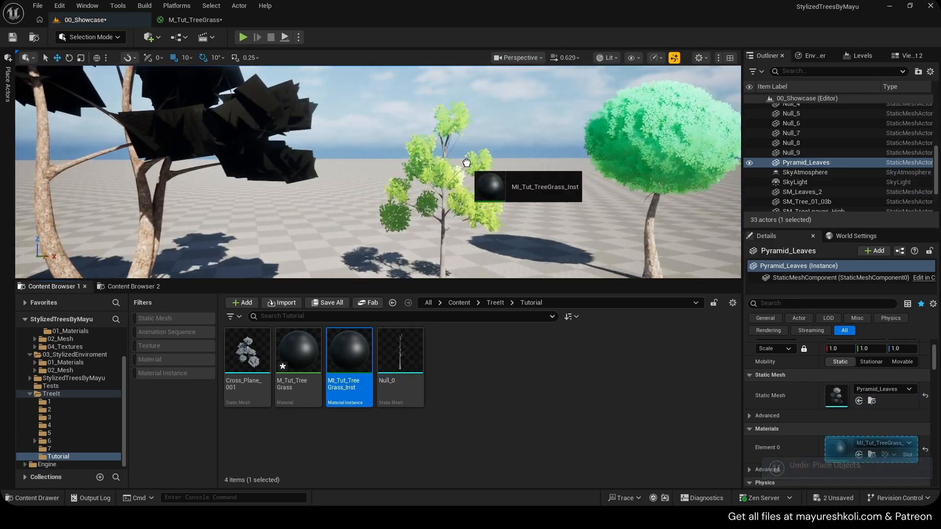
{"action": "right_click_drag", "start_coordinate": [466, 163], "coordinate": [466, 215]}
{"action": "left_click", "coordinate": [436, 241]}
{"action": "left_click", "coordinate": [431, 191], "text": "ctrl"}
{"action": "left_click_drag", "start_coordinate": [405, 262], "coordinate": [357, 268]}
{"action": "right_click_drag", "start_coordinate": [357, 269], "coordinate": [470, 269]}
{"action": "key", "text": "ctrl+shift+s"}
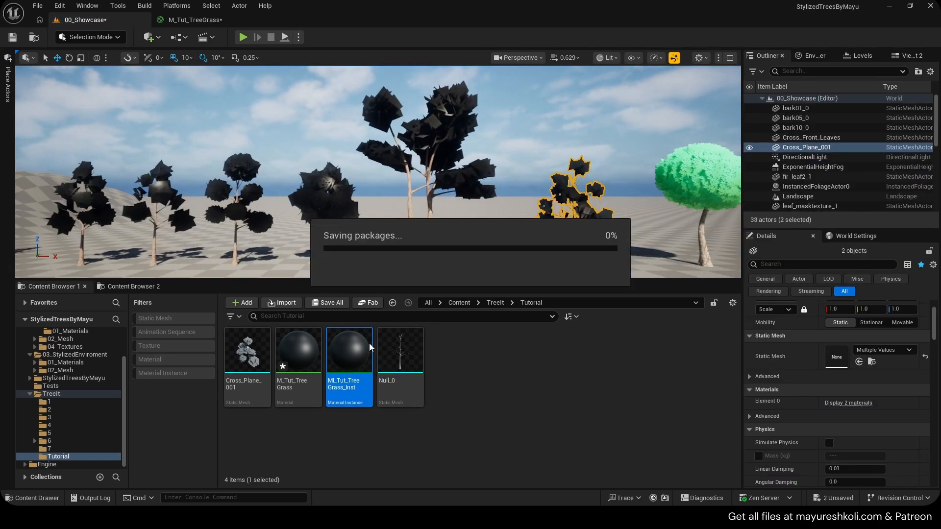
Apply MI_Tut_TreeGrass_Inst to the rounded canopy of the tree at the end of the row.
{"action": "left_click_drag", "start_coordinate": [364, 348], "coordinate": [693, 170]}
{"action": "left_click", "coordinate": [704, 226]}
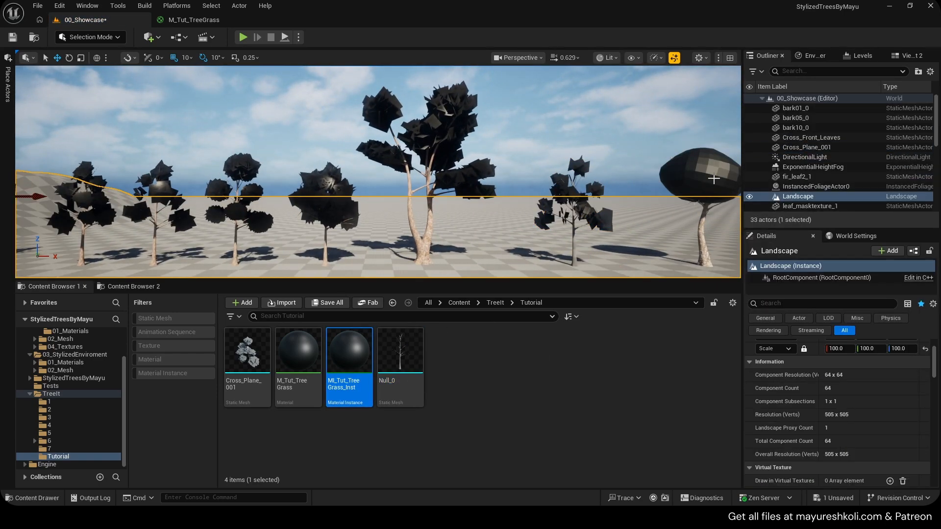
{"action": "left_click", "coordinate": [714, 179], "text": "ctrl"}
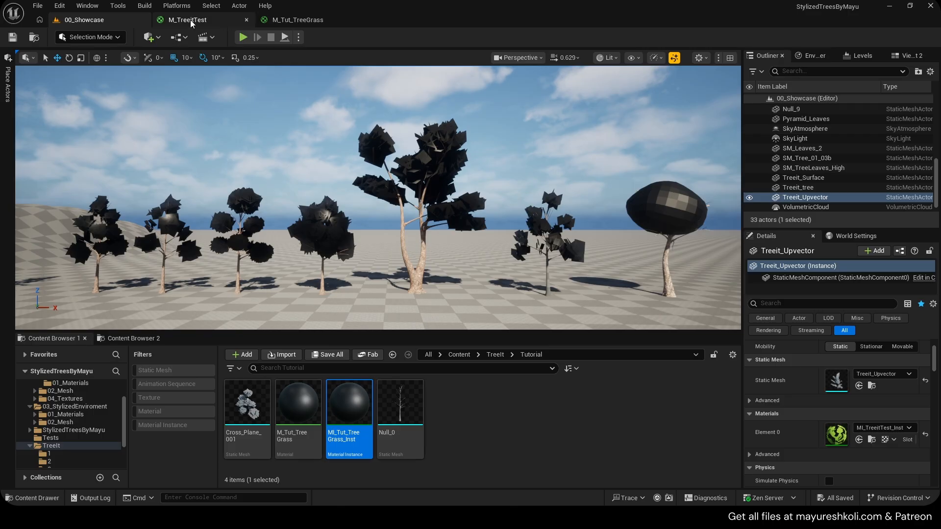
Examine the complete node graph of the finished M_TreeitTest material.
{"action": "left_click", "coordinate": [190, 19]}
{"action": "scroll", "coordinate": [332, 242], "scroll_direction": "up", "scroll_amount": 3}
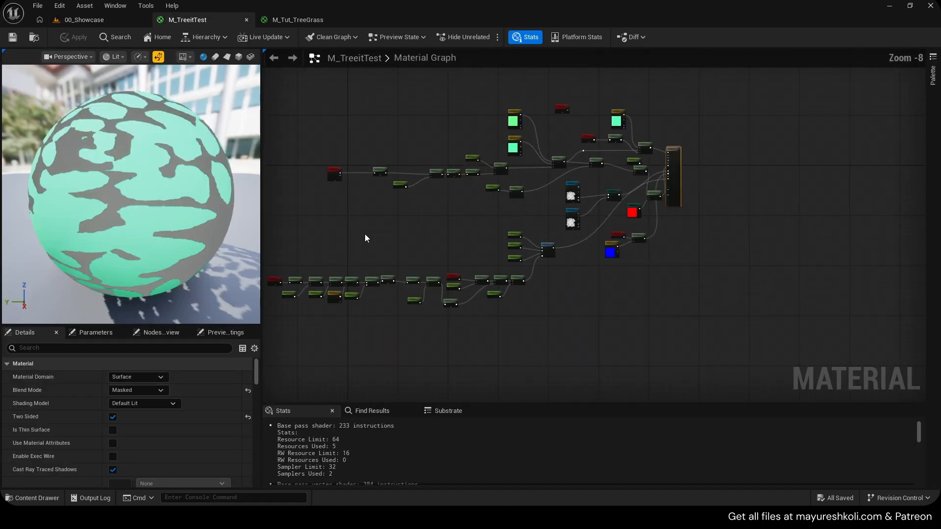
{"action": "left_click_drag", "start_coordinate": [320, 150], "coordinate": [745, 414]}
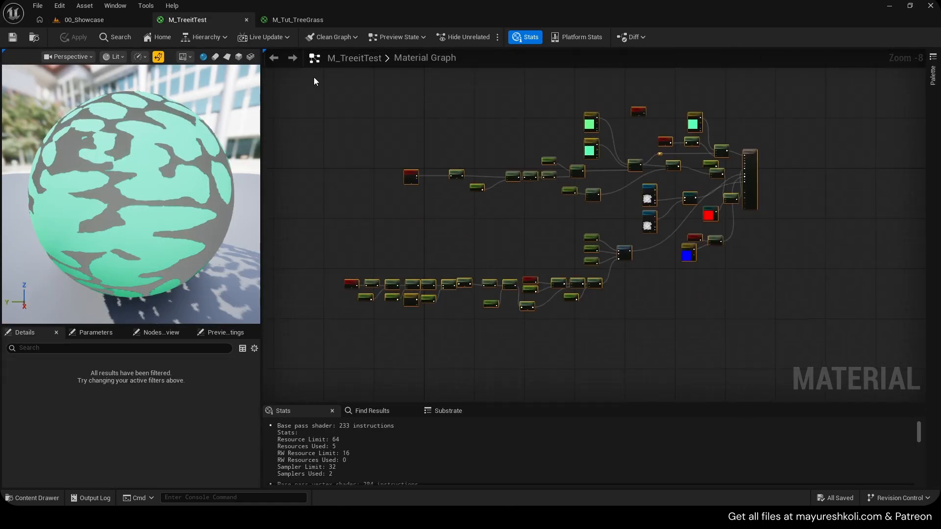
Set M_Tut_TreeGrass's Roughness to 1.0 and Specular to 0.0, and apply the material.
{"action": "left_click", "coordinate": [303, 20]}
{"action": "right_click_drag", "start_coordinate": [684, 151], "coordinate": [641, 183]}
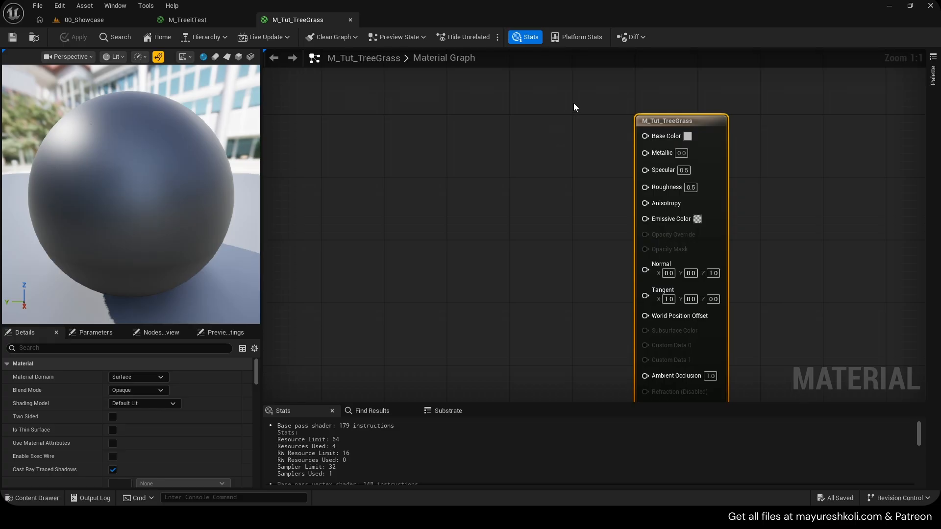
{"action": "left_click", "coordinate": [684, 170]}
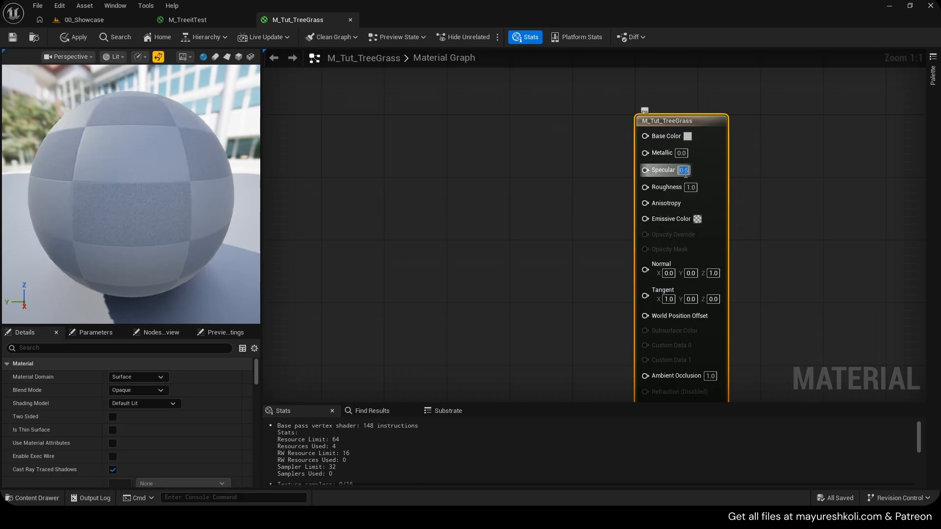
{"action": "type", "text": "0"}
{"action": "left_click", "coordinate": [760, 189]}
{"action": "left_click_drag", "start_coordinate": [573, 90], "coordinate": [762, 263]}
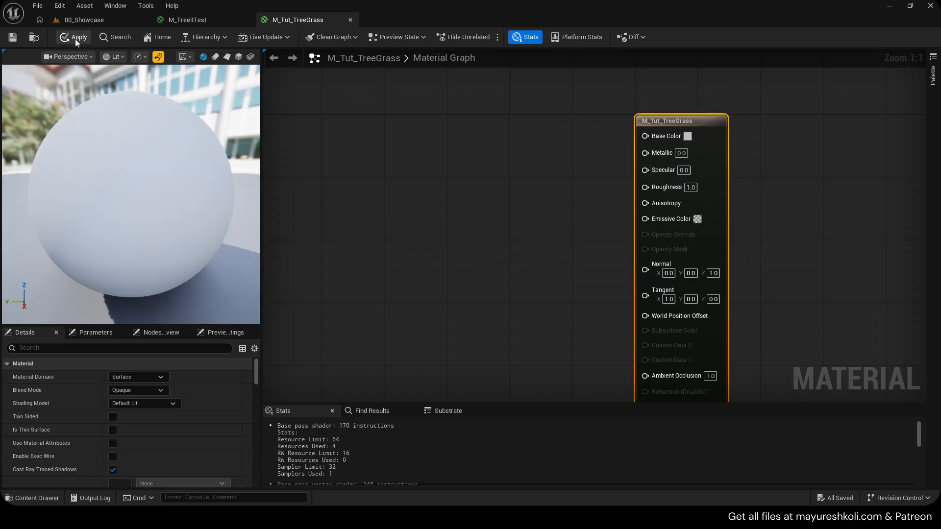
{"action": "left_click", "coordinate": [75, 37]}
Make M_Tut_TreeGrass two-sided, apply it, and check the trees in the level before returning to the material graph.
{"action": "left_click", "coordinate": [112, 417]}
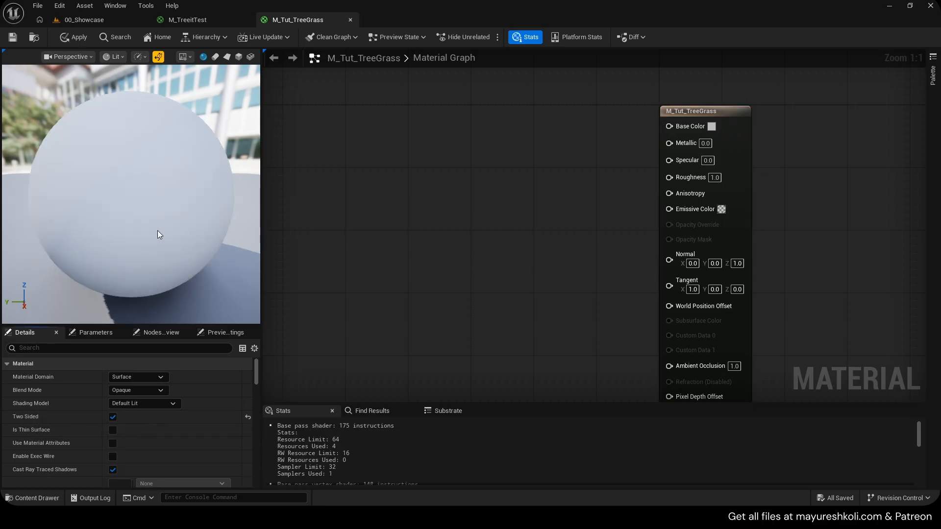
{"action": "left_click", "coordinate": [76, 39]}
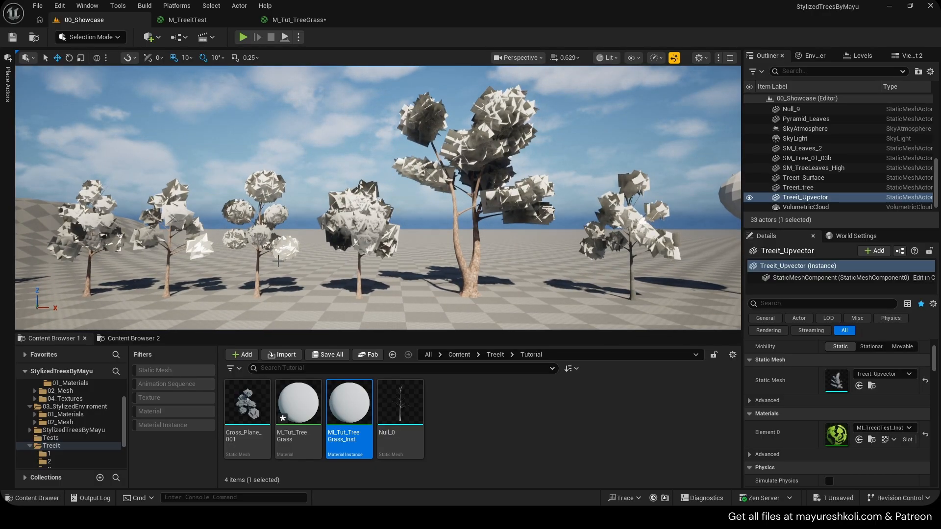
{"action": "left_click", "coordinate": [295, 20]}
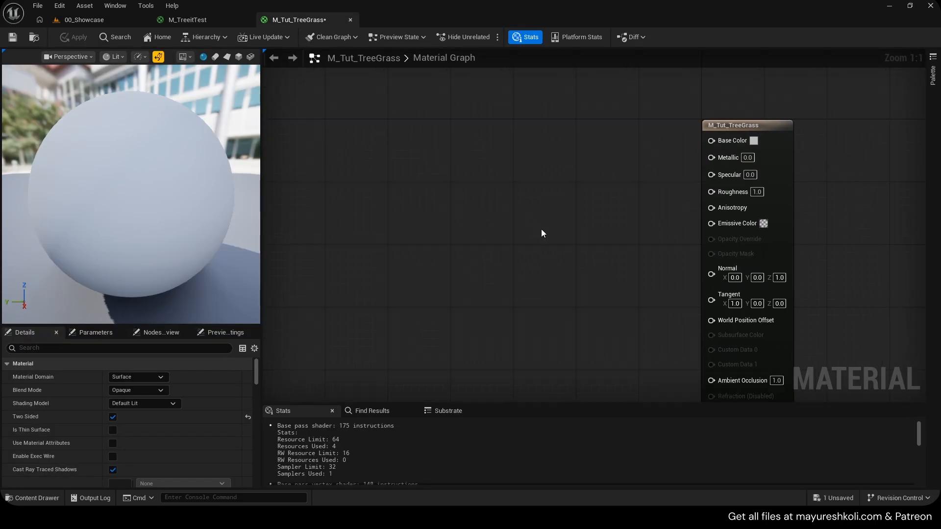
Add a BoundingBoxBased_0-1_UVW node, connect its B output to Base Color, and apply the material.
{"action": "right_click", "coordinate": [405, 163]}
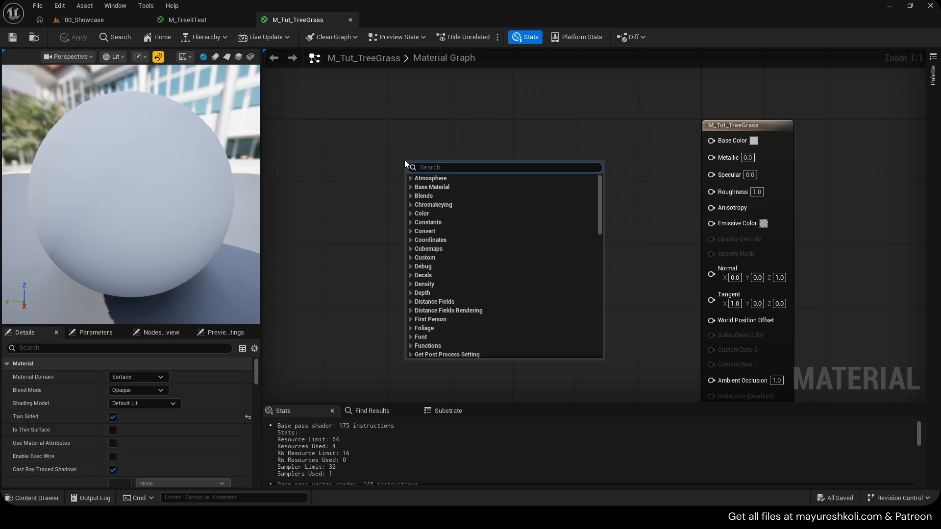
{"action": "type", "text": "boundb"}
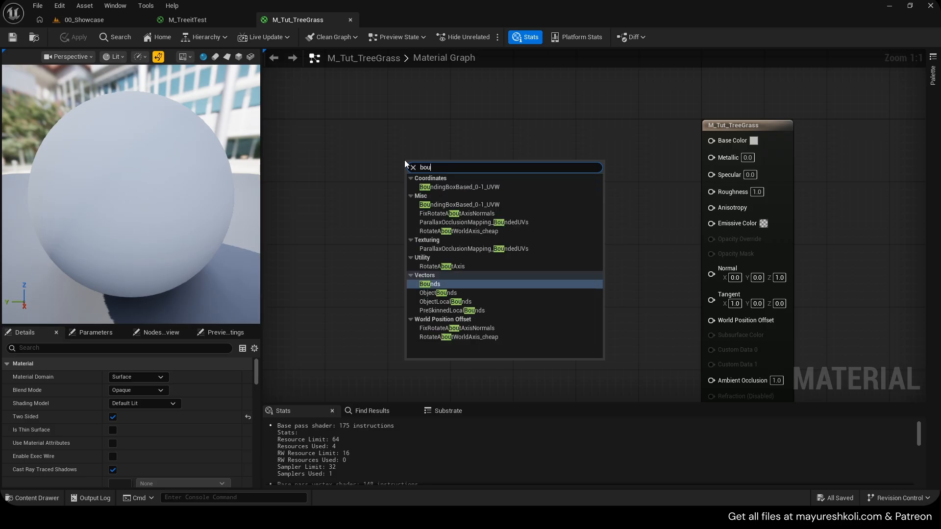
{"action": "key", "text": "Up"}
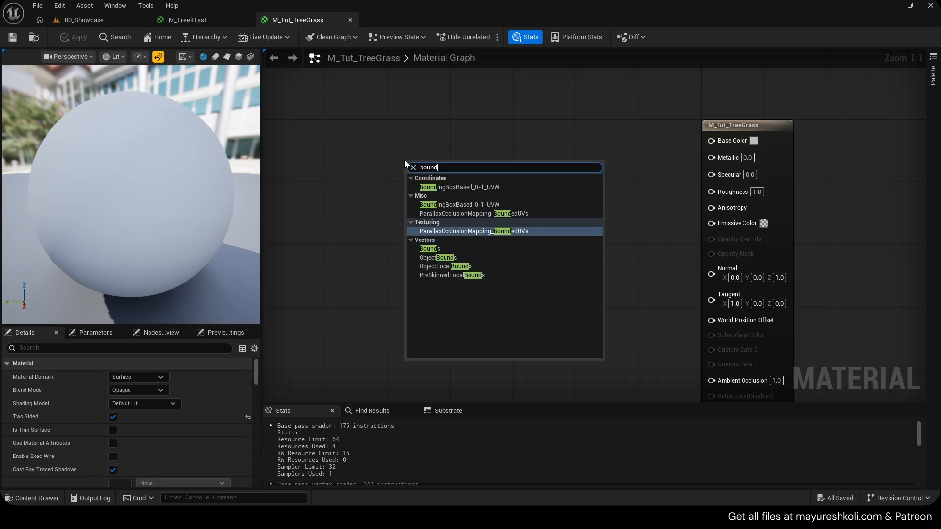
{"action": "key", "text": "Up"}
{"action": "key", "text": "Return"}
{"action": "left_click_drag", "start_coordinate": [499, 223], "coordinate": [499, 127]}
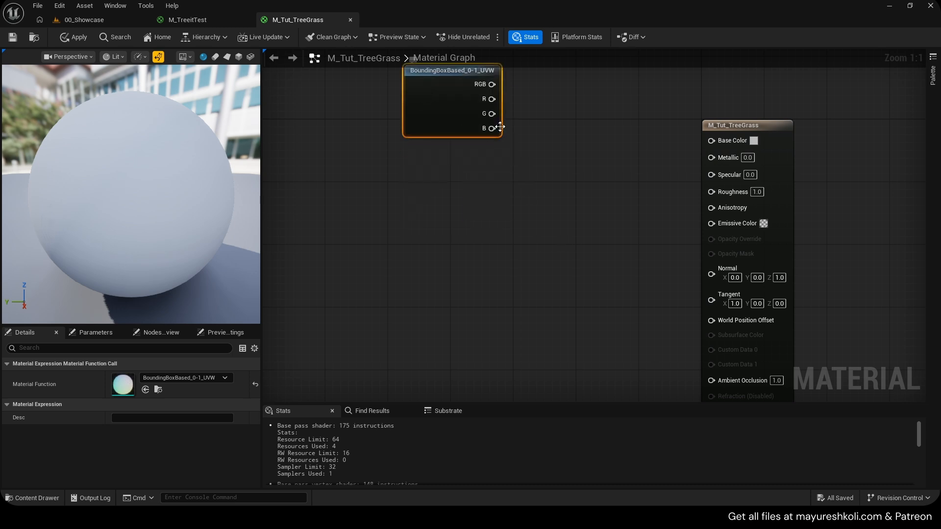
{"action": "right_click_drag", "start_coordinate": [493, 139], "coordinate": [493, 199]}
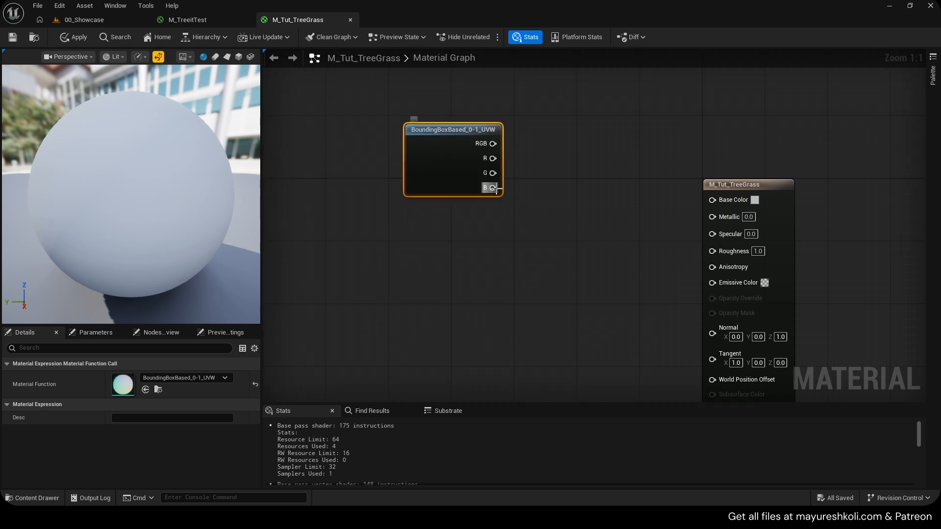
{"action": "left_click", "coordinate": [69, 37]}
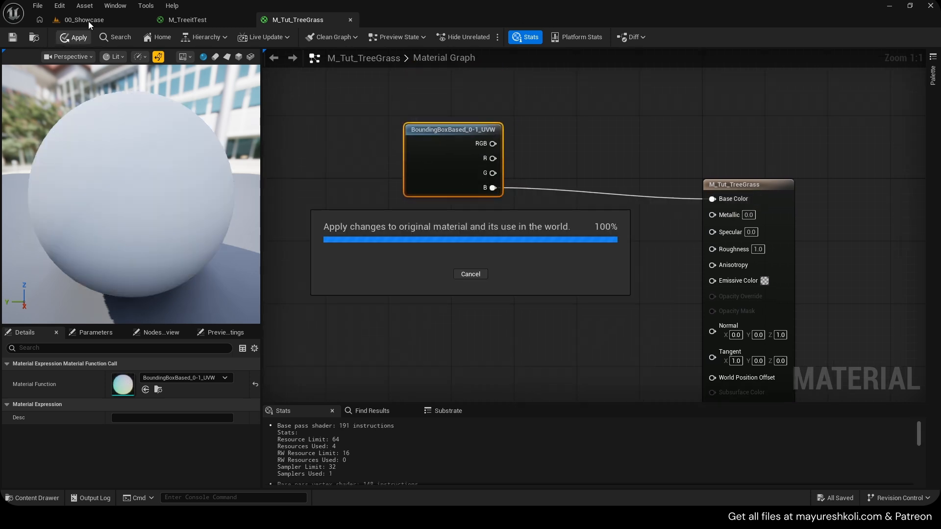
Set the viewport scalability of the 00_Showcase level to Low.
{"action": "left_click", "coordinate": [88, 21]}
{"action": "left_click", "coordinate": [656, 58]}
{"action": "mouse_move", "coordinate": [706, 116]}
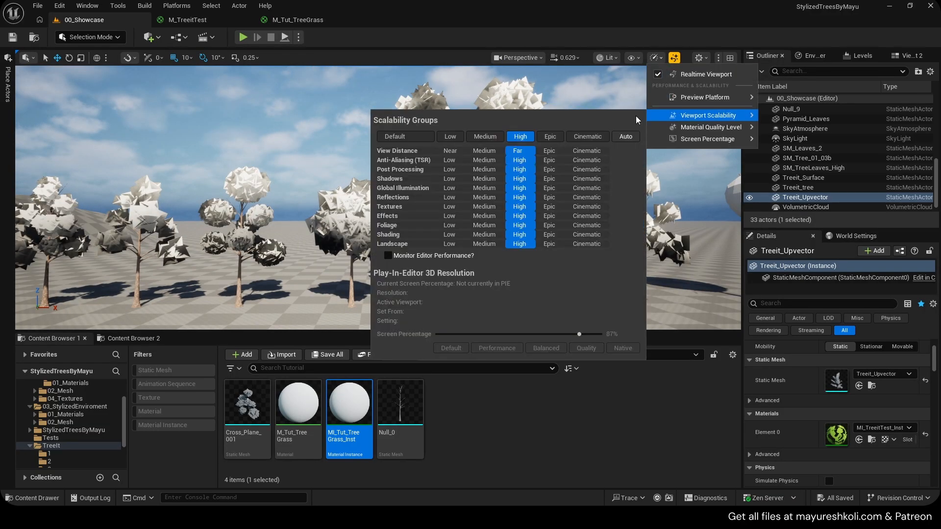
{"action": "left_click", "coordinate": [448, 137]}
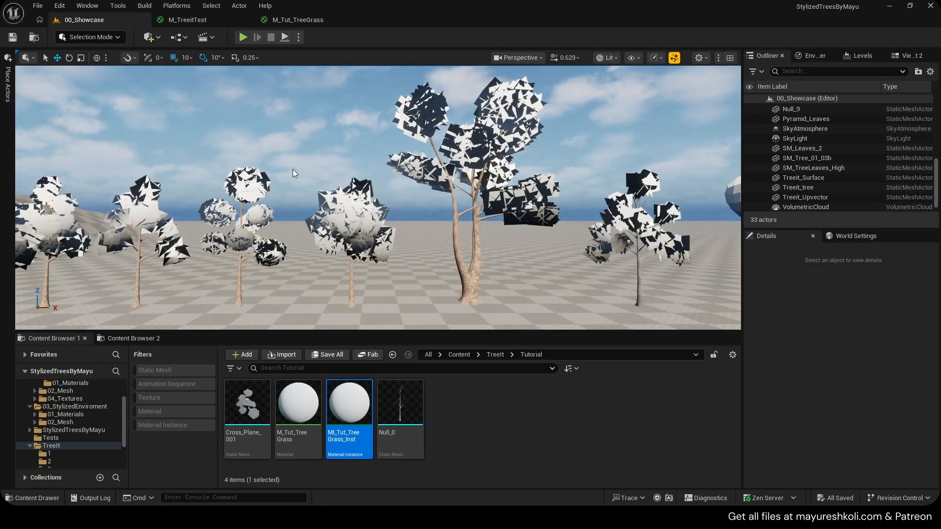
Switch the level viewport's view mode to Unlit, view all the showcase trees, and select the SM_TreeLeaves_High mesh.
{"action": "left_click", "coordinate": [656, 57]}
{"action": "mouse_move", "coordinate": [671, 118]}
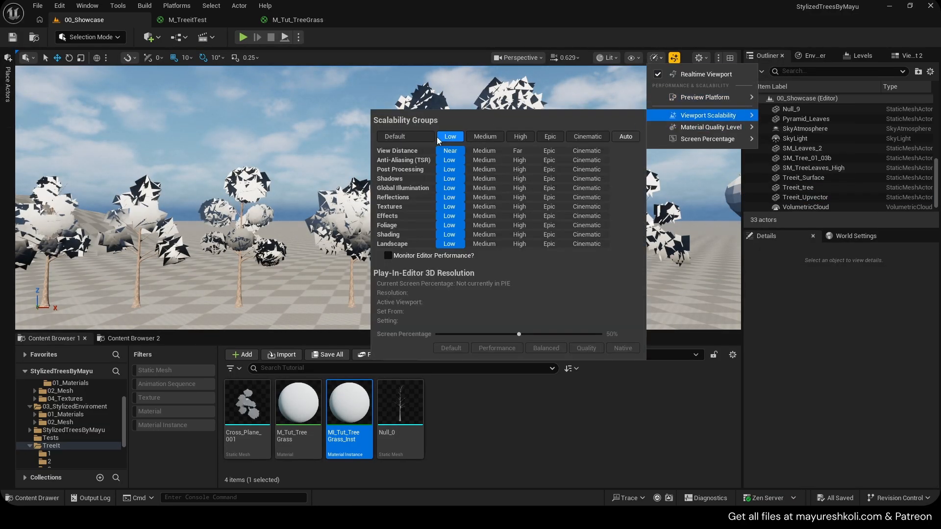
{"action": "left_click", "coordinate": [608, 57]}
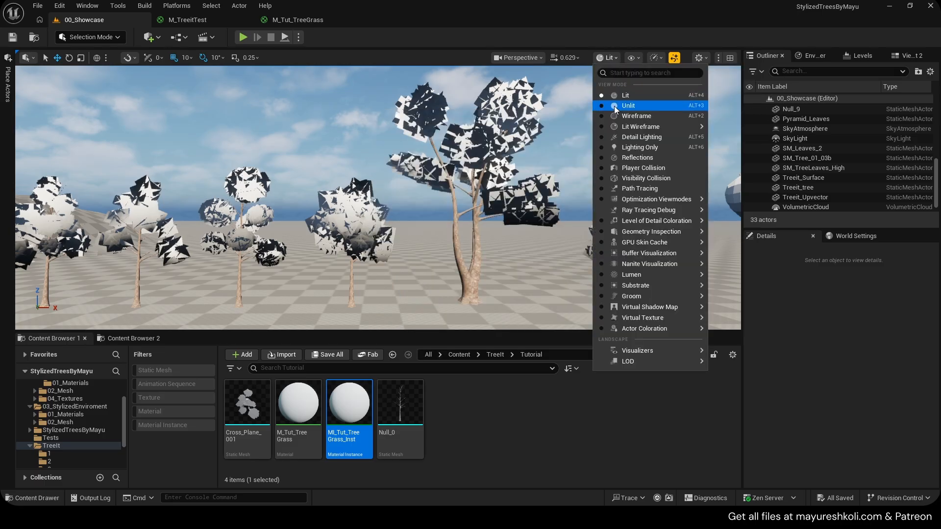
{"action": "left_click", "coordinate": [614, 106]}
{"action": "key", "text": "s"}
{"action": "right_click_drag", "start_coordinate": [378, 197], "coordinate": [412, 176]}
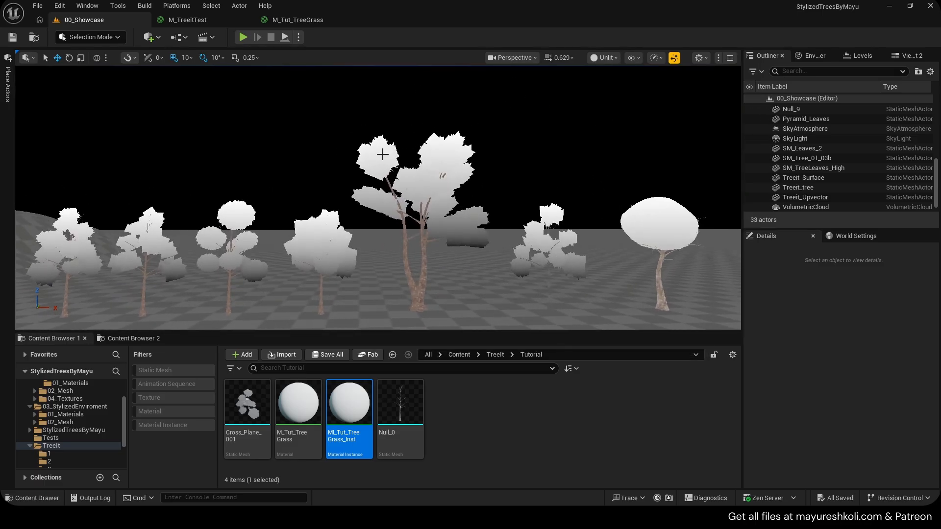
{"action": "right_click_drag", "start_coordinate": [345, 264], "coordinate": [346, 273]}
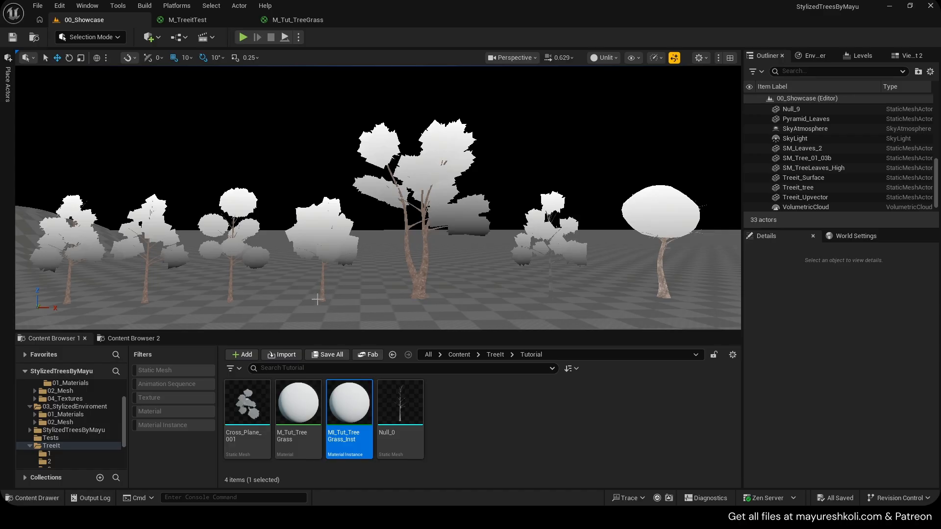
{"action": "left_click", "coordinate": [332, 246]}
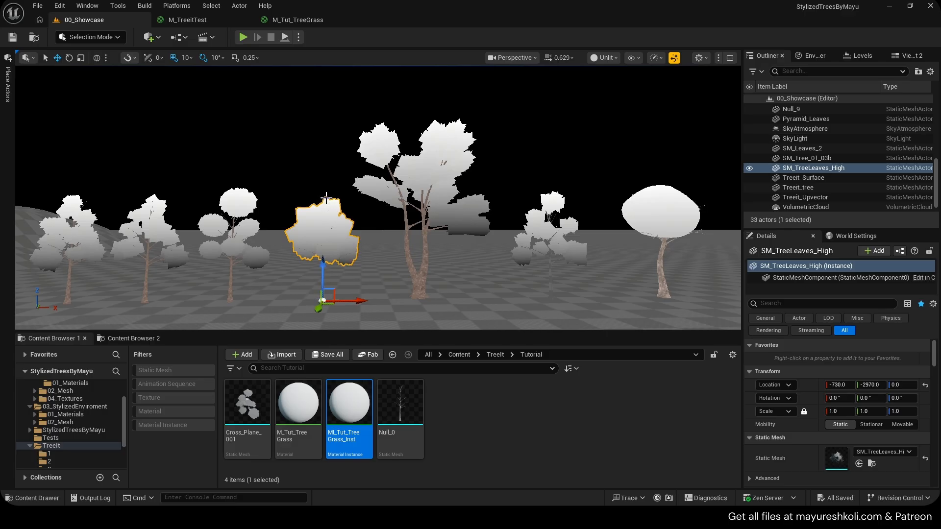
Return to the M_Tut_TreeGrass material graph and delete the BoundingBoxBased_0-1_UVW node.
{"action": "left_click", "coordinate": [298, 19]}
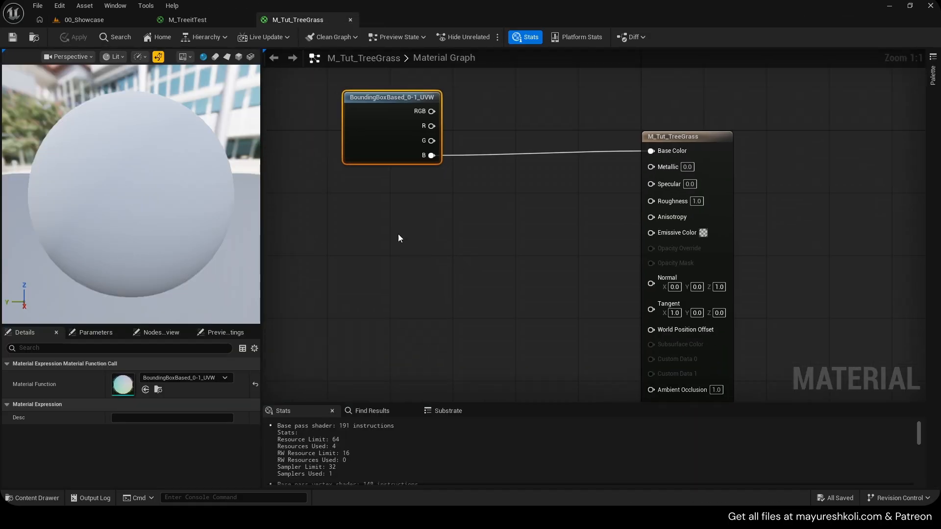
{"action": "left_click_drag", "start_coordinate": [379, 154], "coordinate": [387, 131]}
{"action": "right_click_drag", "start_coordinate": [389, 167], "coordinate": [405, 249]}
{"action": "left_click_drag", "start_coordinate": [409, 199], "coordinate": [422, 216]}
{"action": "key", "text": "Delete"}
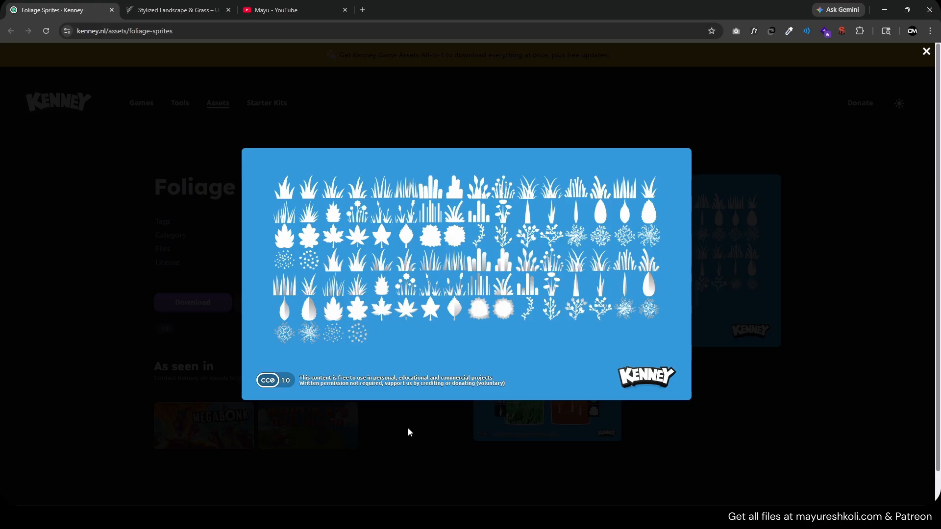
View the Foliage Gradient tutorial on the YouTube channel's video list in the browser and return to the material editor.
{"action": "left_click", "coordinate": [240, 5]}
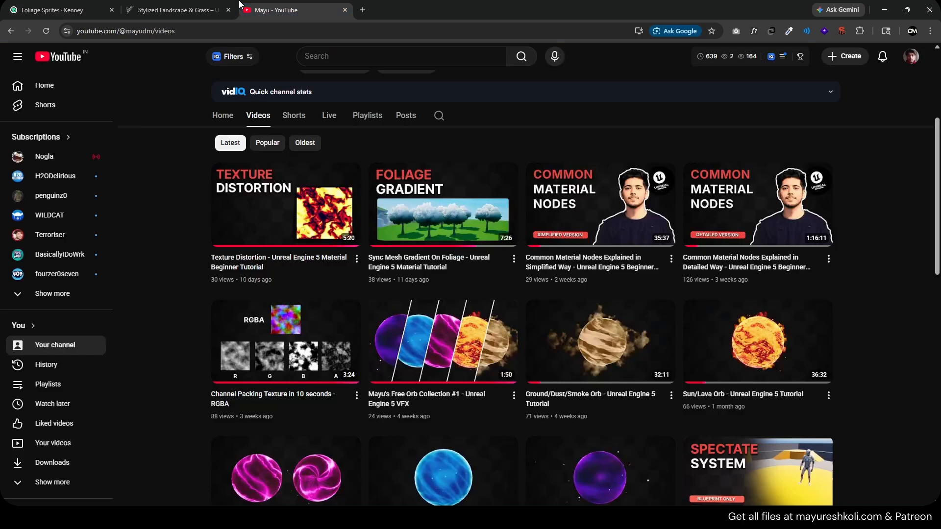
{"action": "scroll", "coordinate": [215, 323], "scroll_direction": "up", "scroll_amount": 1}
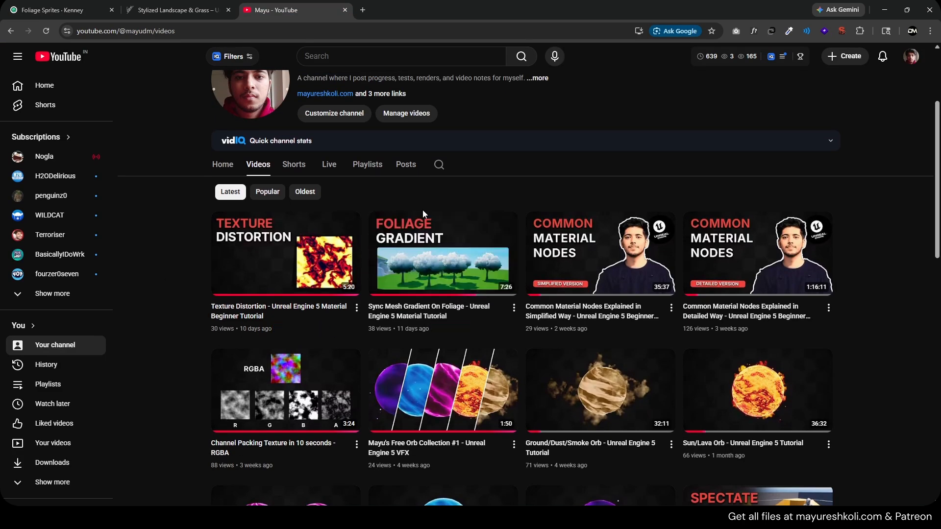
{"action": "left_click", "coordinate": [552, 517]}
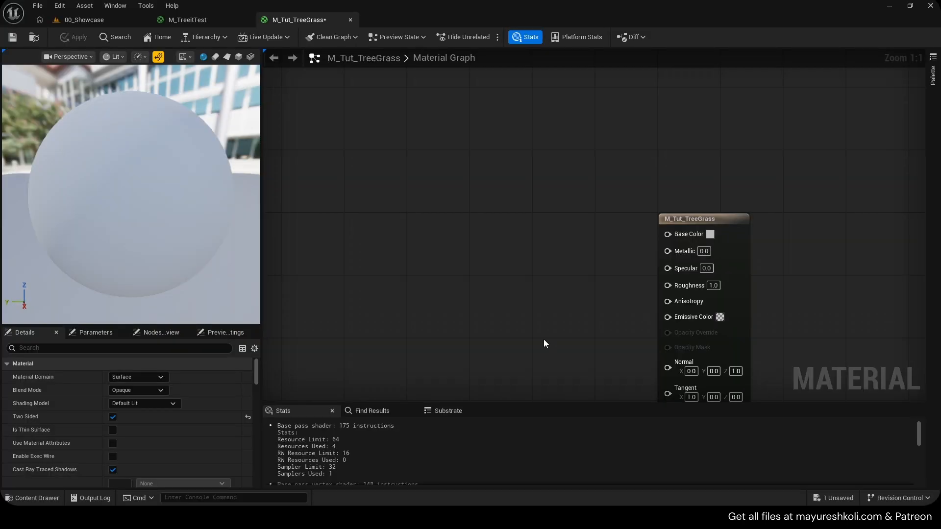
Add a WorldPosition node to the material graph and place it well away from the material output node.
{"action": "right_click_drag", "start_coordinate": [544, 343], "coordinate": [475, 180]}
{"action": "right_click", "coordinate": [403, 167]}
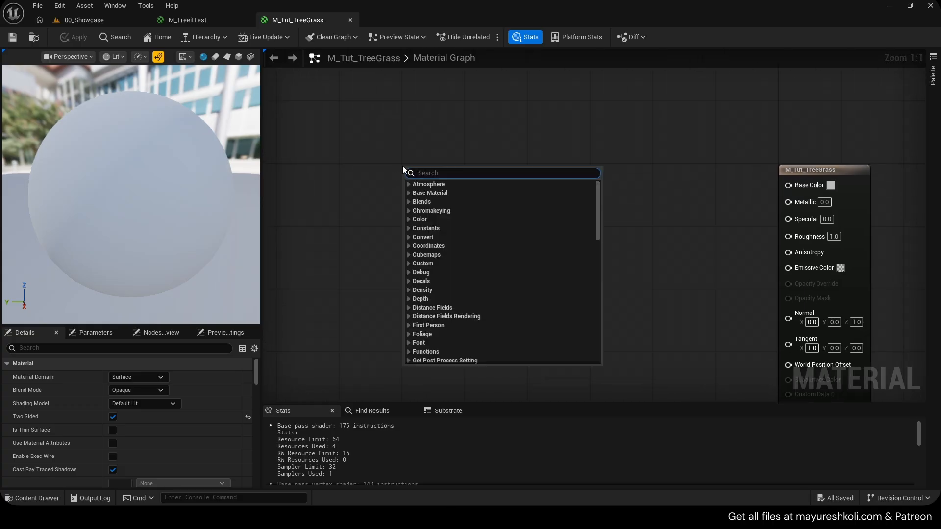
{"action": "type", "text": "worldpos"}
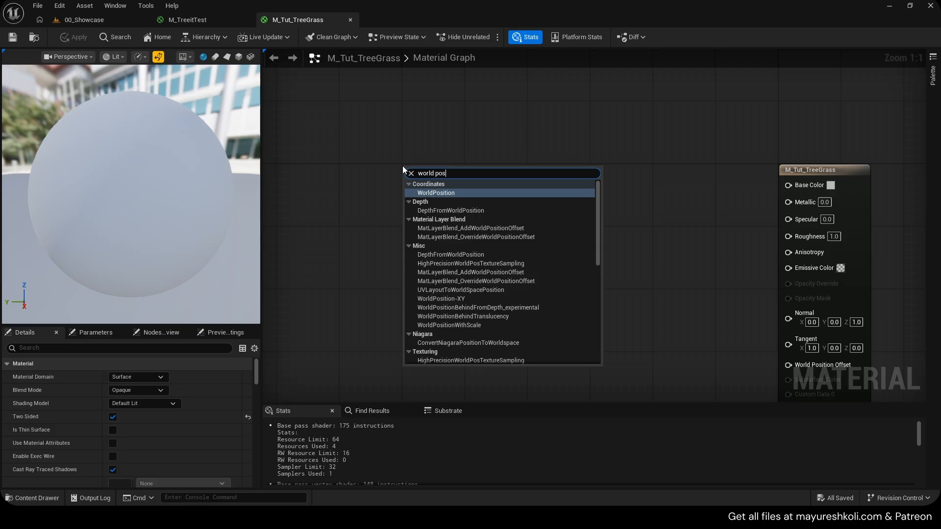
{"action": "key", "text": "Return"}
{"action": "left_click_drag", "start_coordinate": [430, 186], "coordinate": [334, 141]}
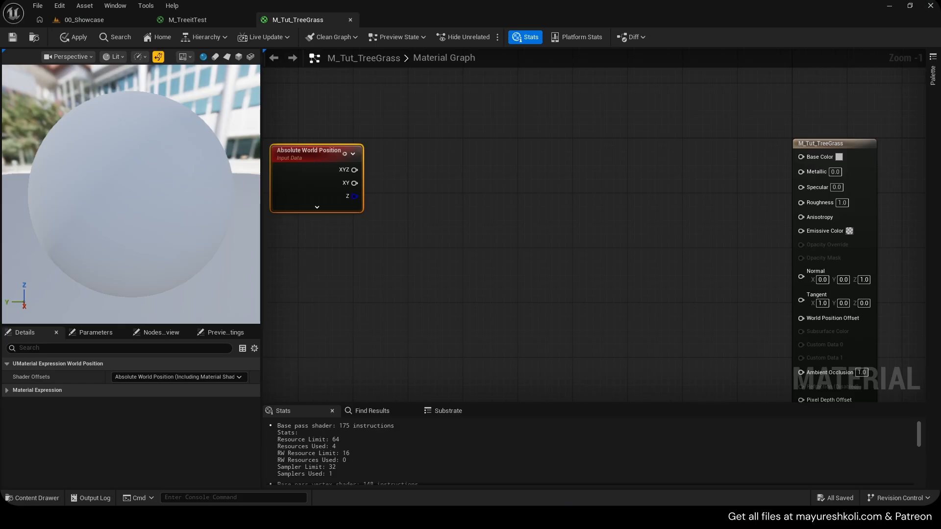
Connect a TransformPosition node to Absolute World Position's XYZ output, with source Absolute World Space and destination Instance & Particle Space.
{"action": "scroll", "coordinate": [427, 210], "scroll_direction": "up", "scroll_amount": 4}
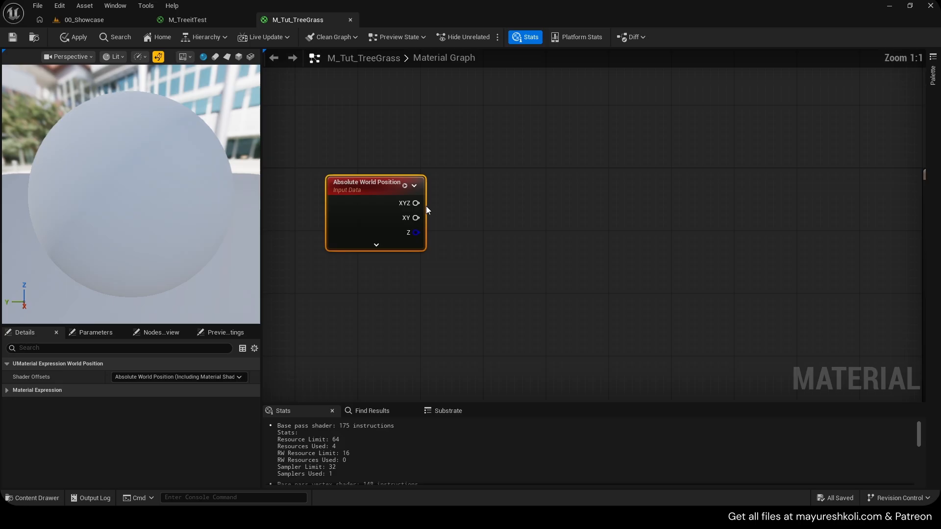
{"action": "type", "text": "nsform"}
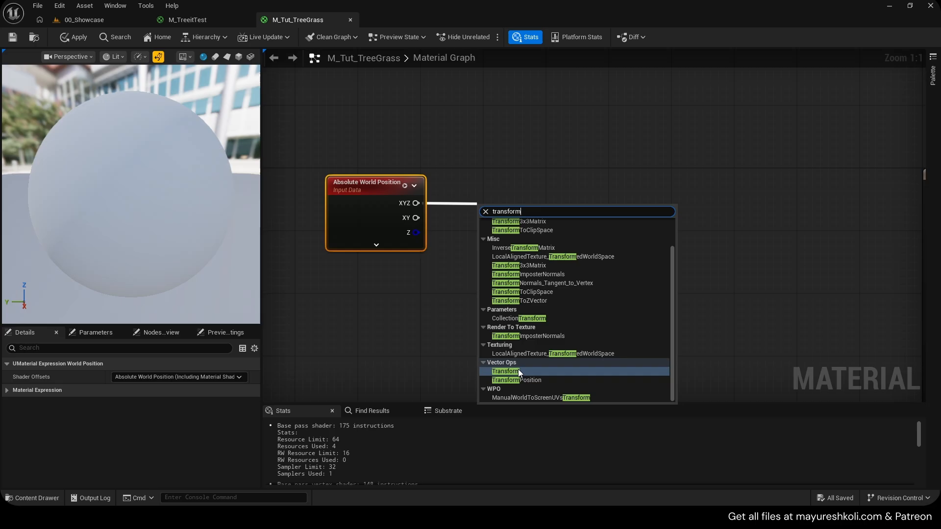
{"action": "left_click", "coordinate": [531, 381]}
{"action": "left_click_drag", "start_coordinate": [525, 212], "coordinate": [510, 188]}
{"action": "left_click", "coordinate": [139, 377]}
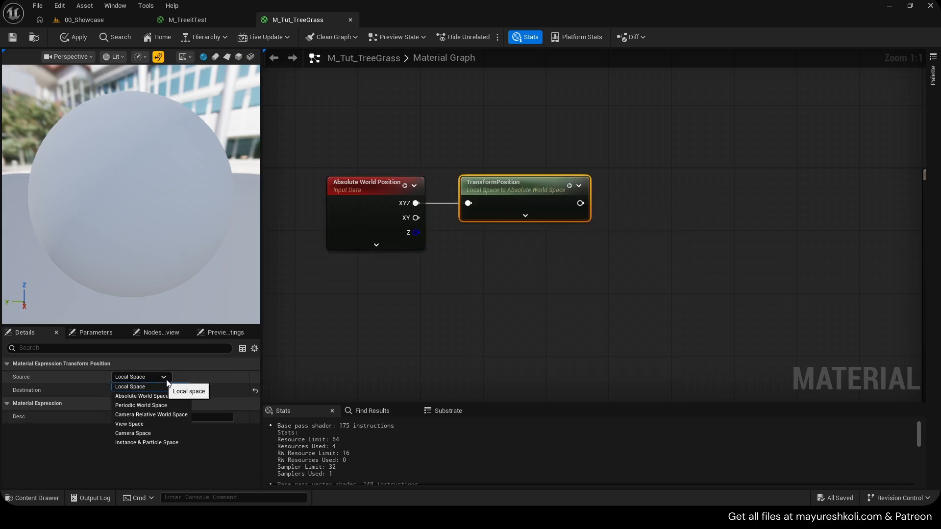
{"action": "left_click", "coordinate": [144, 397]}
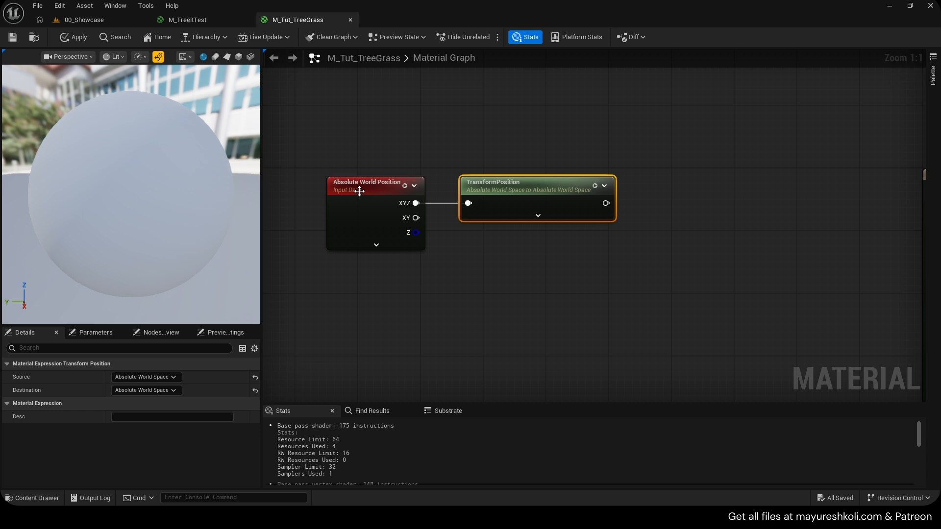
{"action": "left_click", "coordinate": [168, 390]}
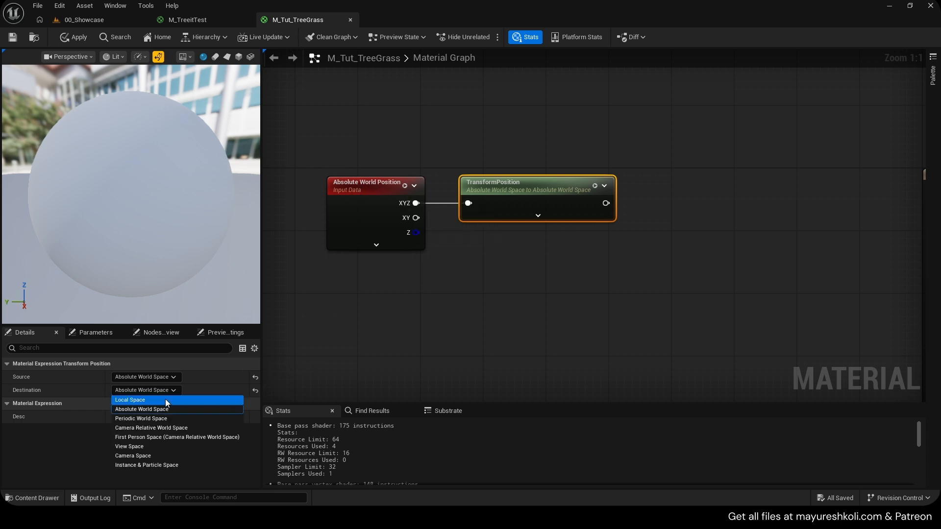
{"action": "left_click", "coordinate": [174, 466]}
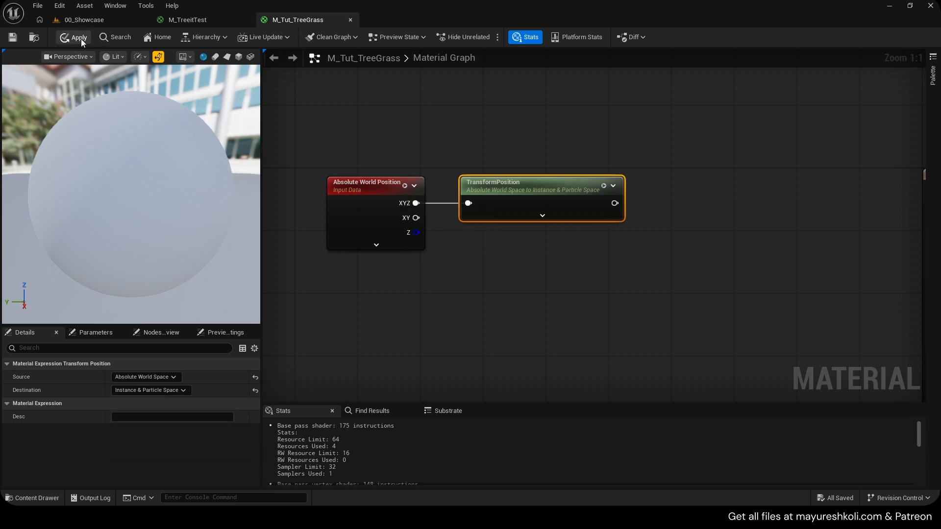
Add a Divide node with its A input fed by the TransformPosition output.
{"action": "left_click_drag", "start_coordinate": [531, 258], "coordinate": [343, 146]}
{"action": "scroll", "coordinate": [510, 264], "scroll_direction": "down", "scroll_amount": 1}
{"action": "left_click_drag", "start_coordinate": [426, 167], "coordinate": [265, 168]}
{"action": "type", "text": "div"}
{"action": "left_click_drag", "start_coordinate": [452, 195], "coordinate": [517, 181]}
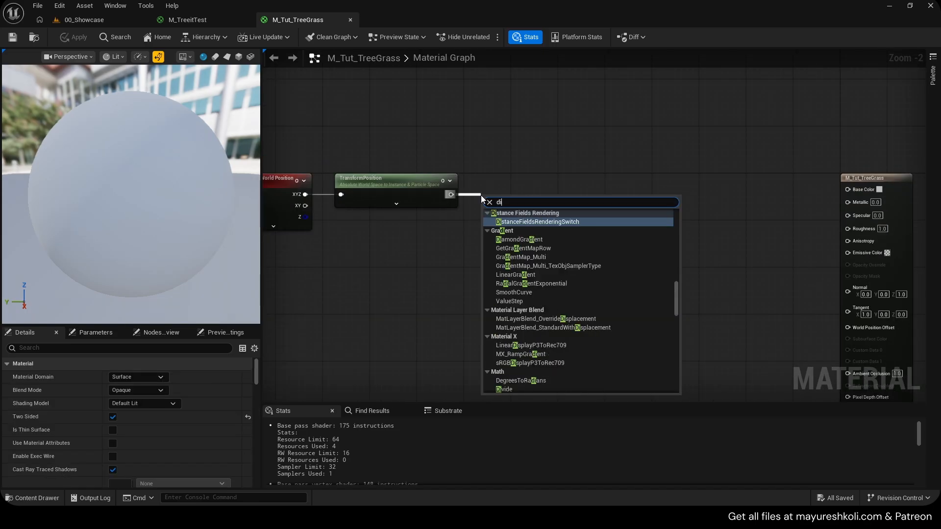
{"action": "key", "text": "Return"}
{"action": "scroll", "coordinate": [486, 198], "scroll_direction": "up", "scroll_amount": 2}
{"action": "right_click_drag", "start_coordinate": [489, 201], "coordinate": [620, 225]}
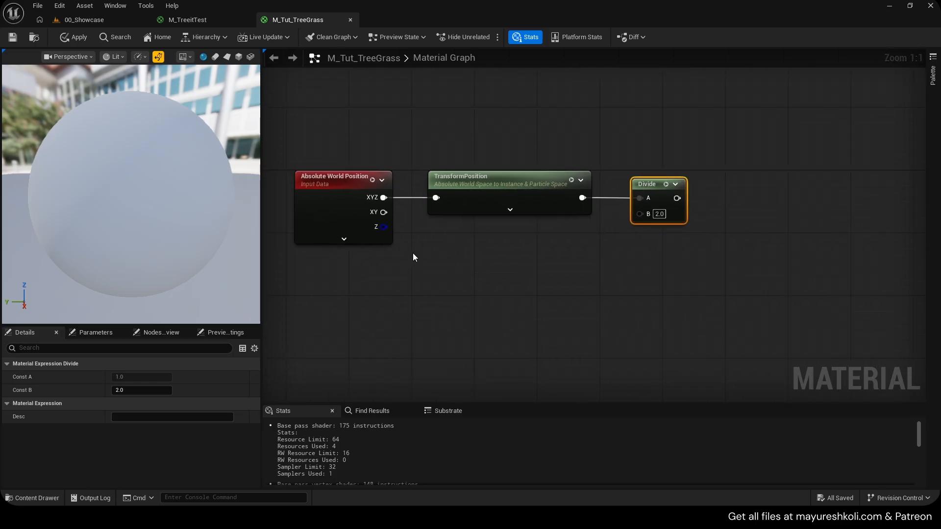
Tighten the spacing between the TransformPosition and Divide nodes and save the material.
{"action": "left_click_drag", "start_coordinate": [412, 253], "coordinate": [293, 163]}
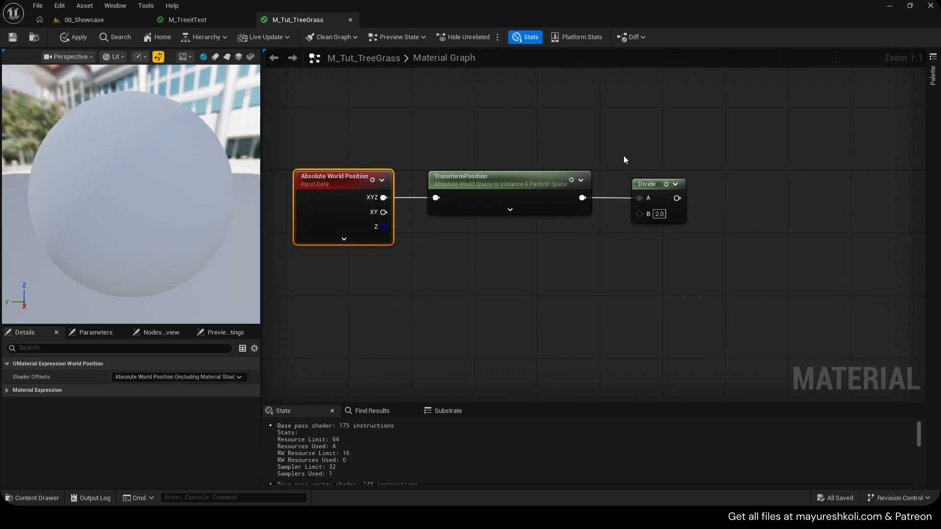
{"action": "left_click_drag", "start_coordinate": [624, 159], "coordinate": [715, 251]}
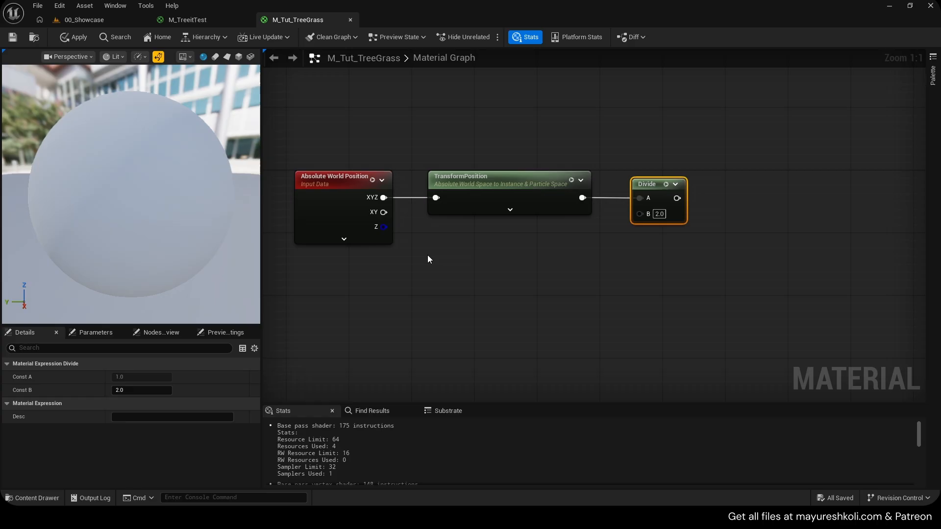
{"action": "mouse_move", "coordinate": [386, 265]}
{"action": "left_mouse_down"}
{"action": "mouse_move", "coordinate": [363, 221]}
{"action": "mouse_move", "coordinate": [298, 157]}
{"action": "mouse_move", "coordinate": [398, 260]}
{"action": "left_mouse_up"}
{"action": "left_click_drag", "start_coordinate": [625, 232], "coordinate": [698, 171]}
{"action": "key", "text": "ctrl+s"}
{"action": "left_click_drag", "start_coordinate": [639, 186], "coordinate": [624, 187]}
{"action": "key", "text": "ctrl+s"}
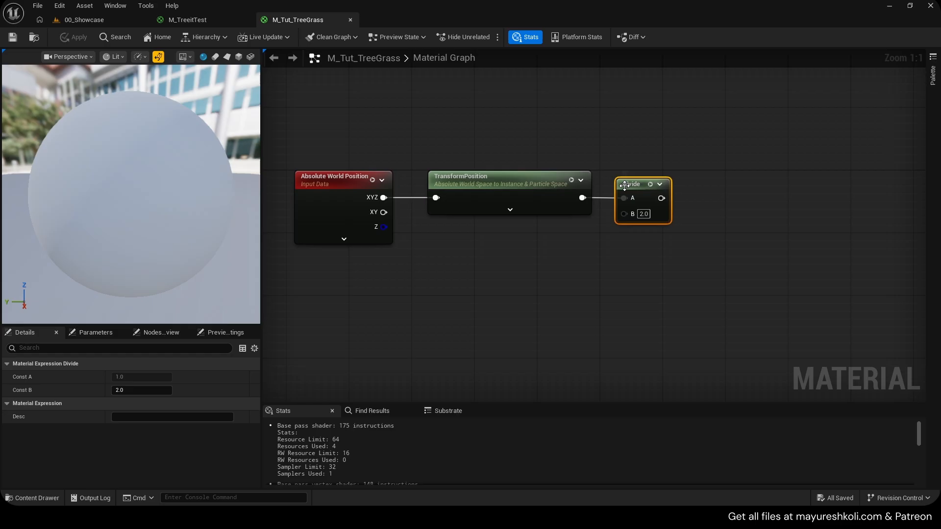
{"action": "left_click", "coordinate": [516, 187]}
{"action": "left_click_drag", "start_coordinate": [510, 188], "coordinate": [494, 187]}
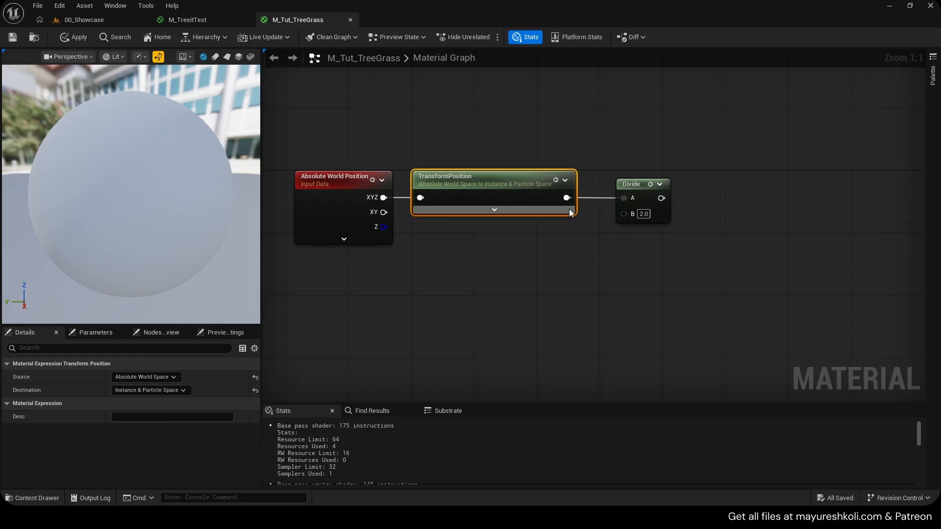
{"action": "left_click_drag", "start_coordinate": [631, 184], "coordinate": [627, 184]}
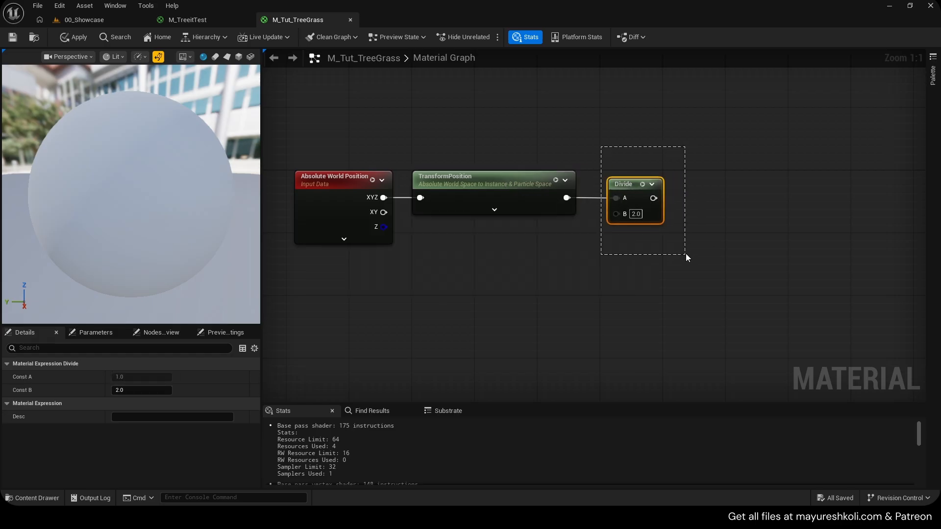
{"action": "left_click_drag", "start_coordinate": [686, 257], "coordinate": [674, 250]}
Promote the Divide node's B input to a parameter named Height and place it below the node chain.
{"action": "right_click", "coordinate": [616, 214]}
{"action": "left_click", "coordinate": [651, 297]}
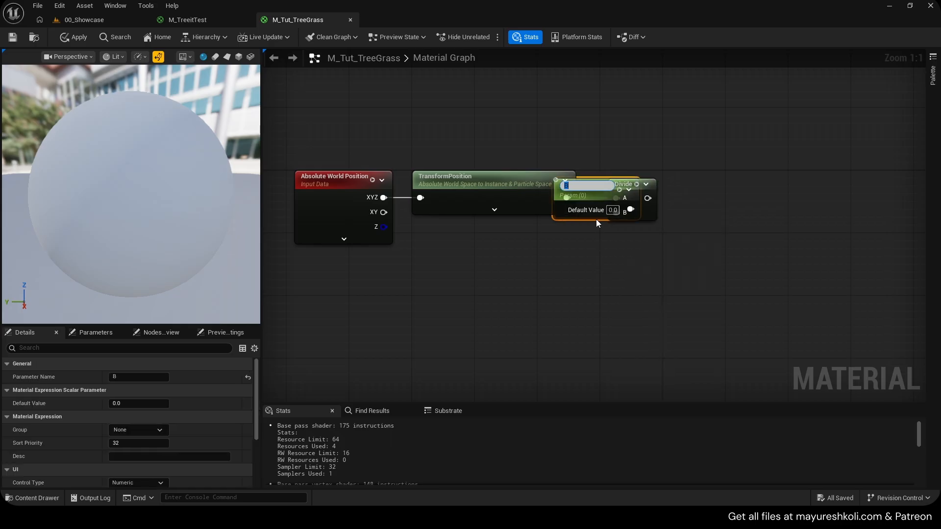
{"action": "left_click_drag", "start_coordinate": [592, 200], "coordinate": [536, 294]}
{"action": "type", "text": "H"}
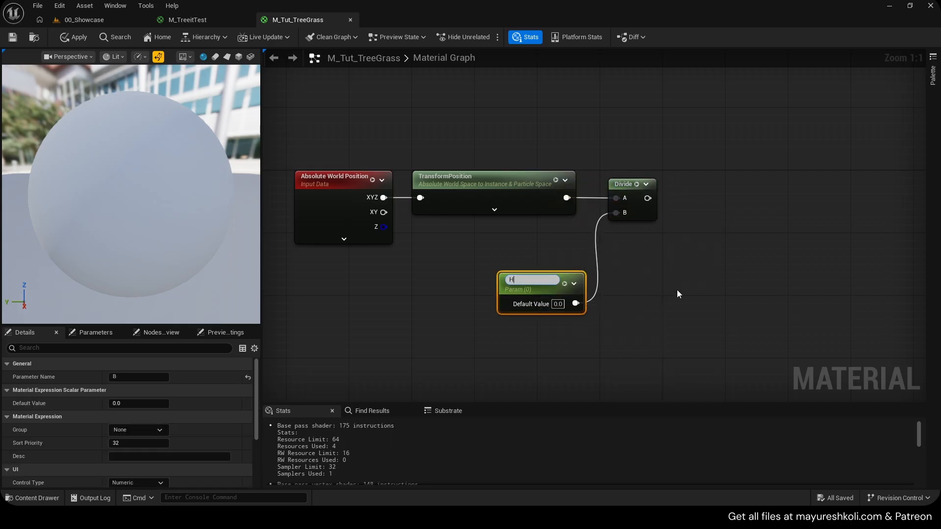
{"action": "type", "text": "eight"}
{"action": "key", "text": "Return"}
{"action": "left_click_drag", "start_coordinate": [522, 280], "coordinate": [506, 277]}
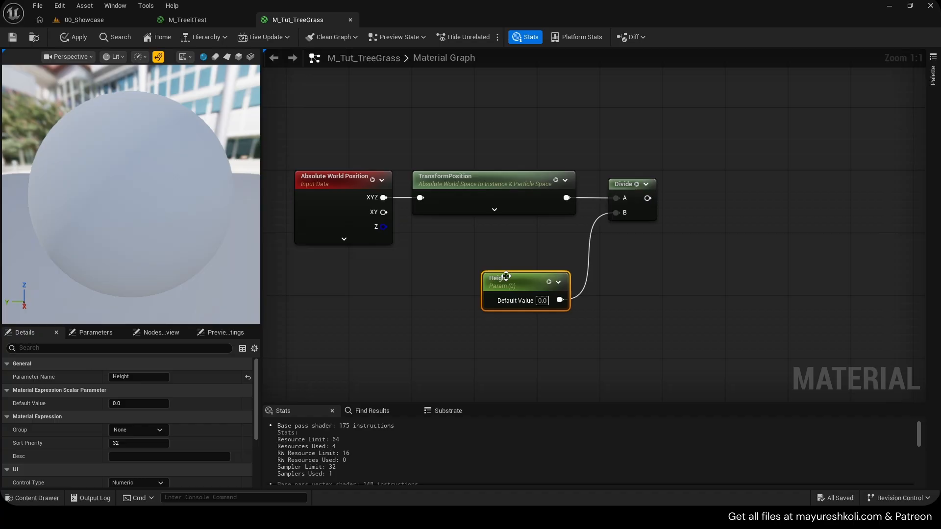
Apply the material and check the trees in the 00_Showcase level before returning to the graph.
{"action": "left_click", "coordinate": [65, 39]}
{"action": "left_click", "coordinate": [102, 20]}
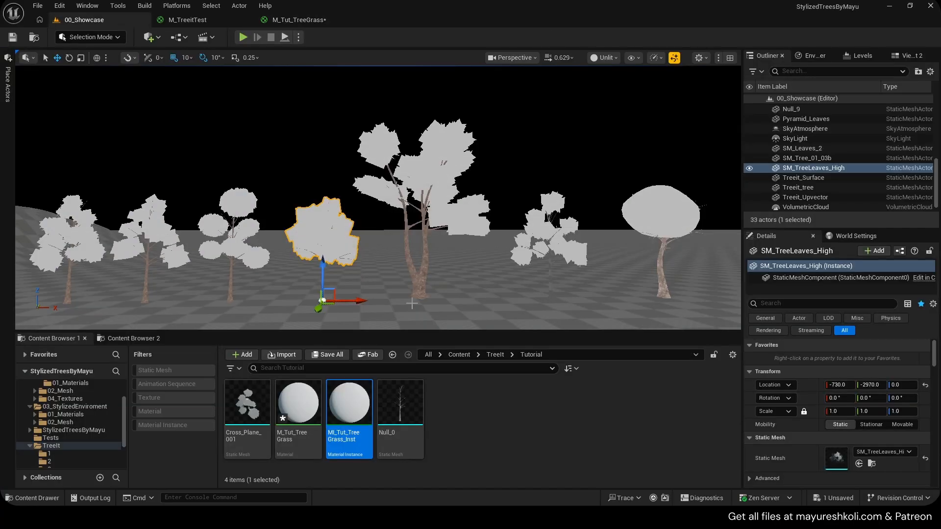
{"action": "left_click", "coordinate": [279, 20]}
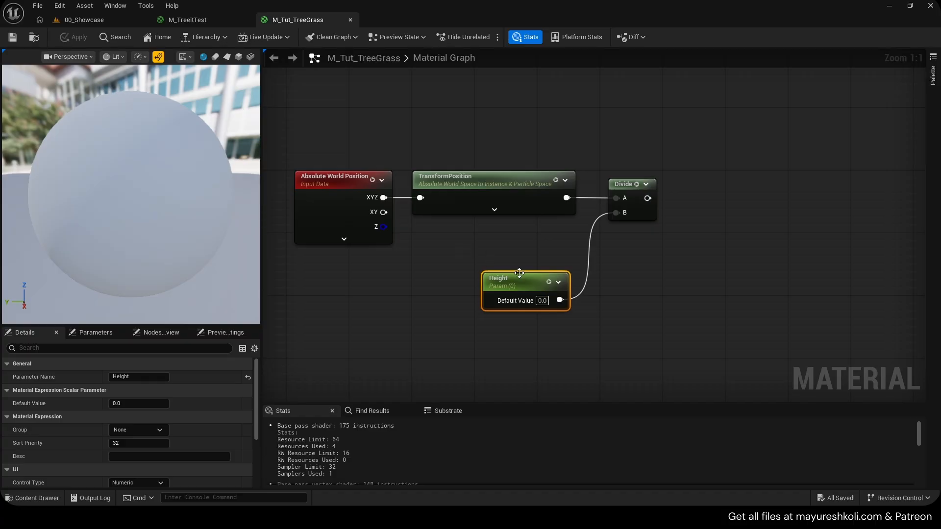
Add a Component Mask node on the Divide output, align it with the chain, and enable only its B channel.
{"action": "left_click_drag", "start_coordinate": [519, 273], "coordinate": [535, 257]}
{"action": "left_click_drag", "start_coordinate": [605, 211], "coordinate": [648, 208]}
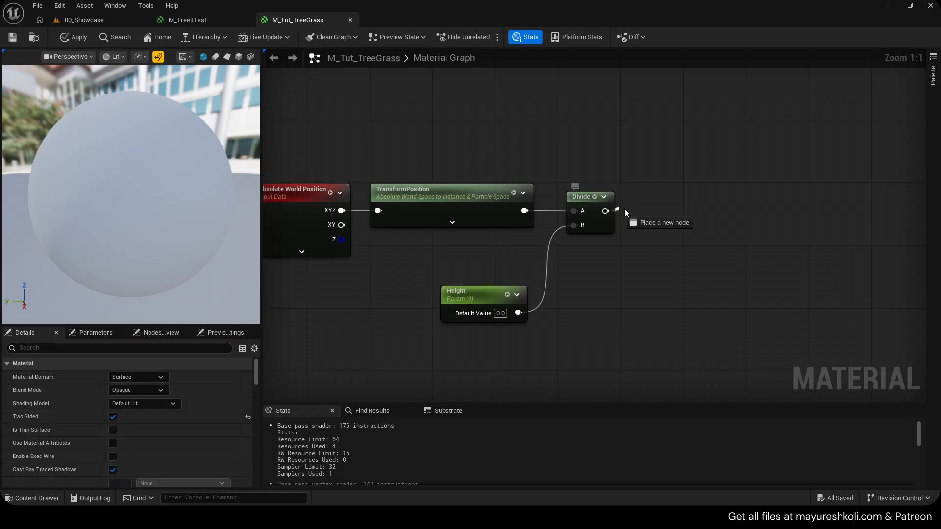
{"action": "type", "text": "mas"}
{"action": "left_click", "coordinate": [676, 236]}
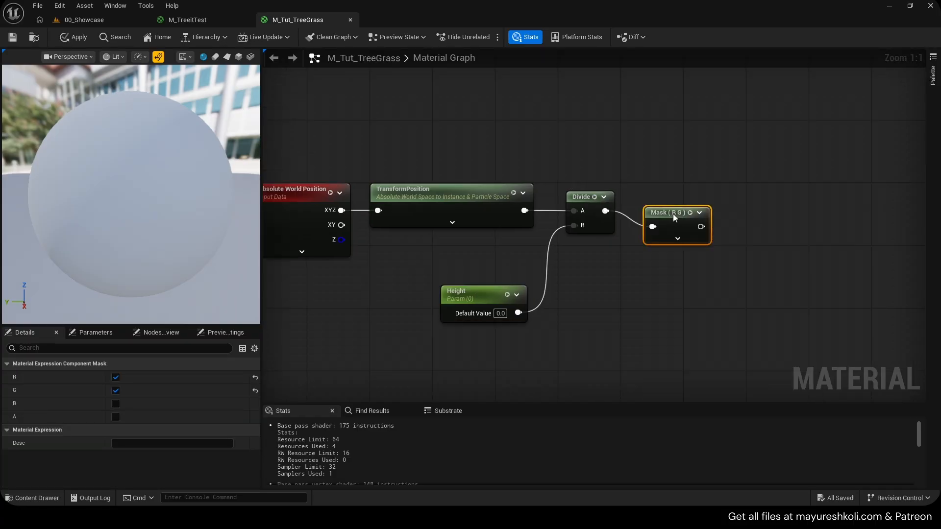
{"action": "right_click_drag", "start_coordinate": [681, 198], "coordinate": [709, 196]}
{"action": "left_click", "coordinate": [115, 377]}
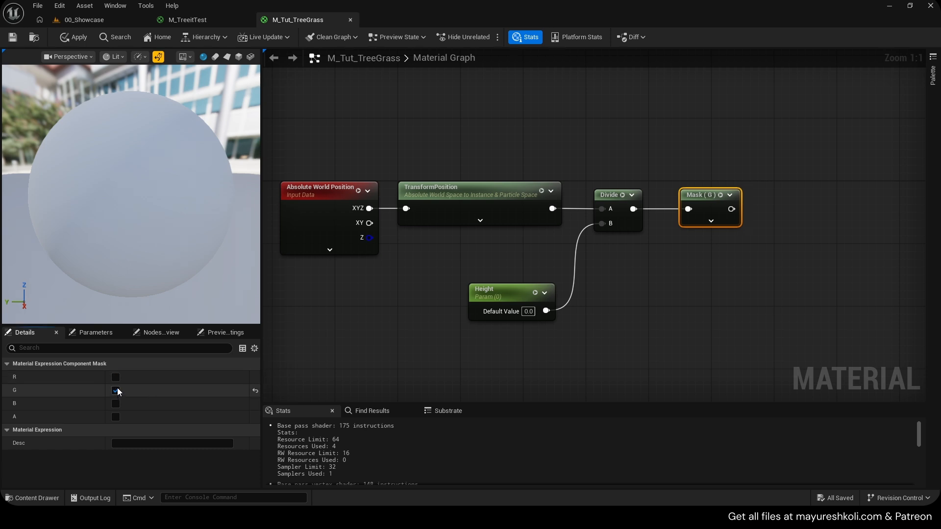
{"action": "left_click", "coordinate": [116, 391]}
{"action": "left_click", "coordinate": [116, 404]}
{"action": "left_click_drag", "start_coordinate": [702, 268], "coordinate": [739, 188]}
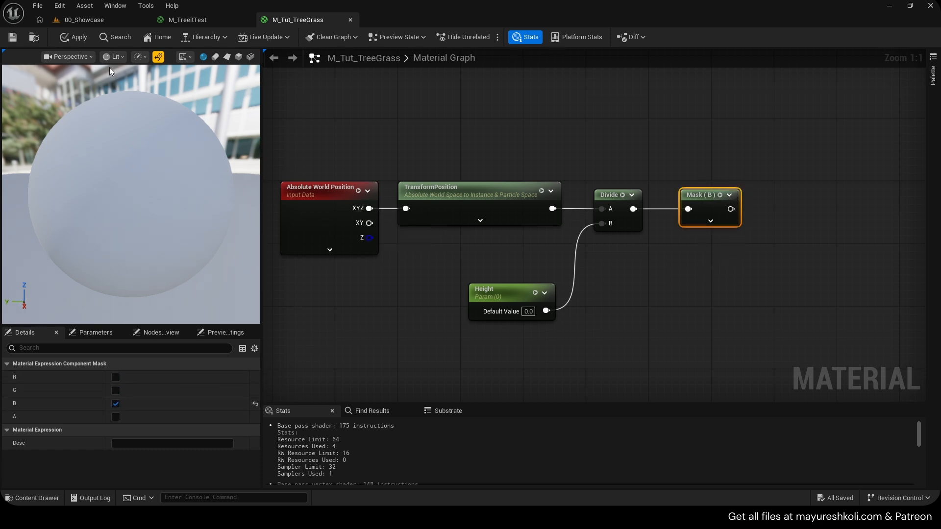
Apply the mask change to the M_Tut_TreeGrass material and save it.
{"action": "left_click", "coordinate": [73, 37]}
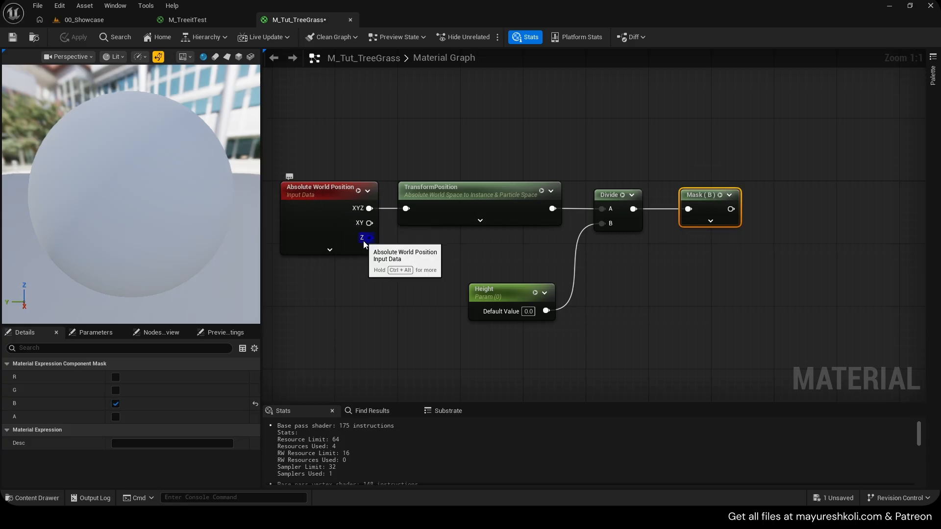
{"action": "right_click_drag", "start_coordinate": [466, 248], "coordinate": [448, 247]}
{"action": "key", "text": "ctrl+s"}
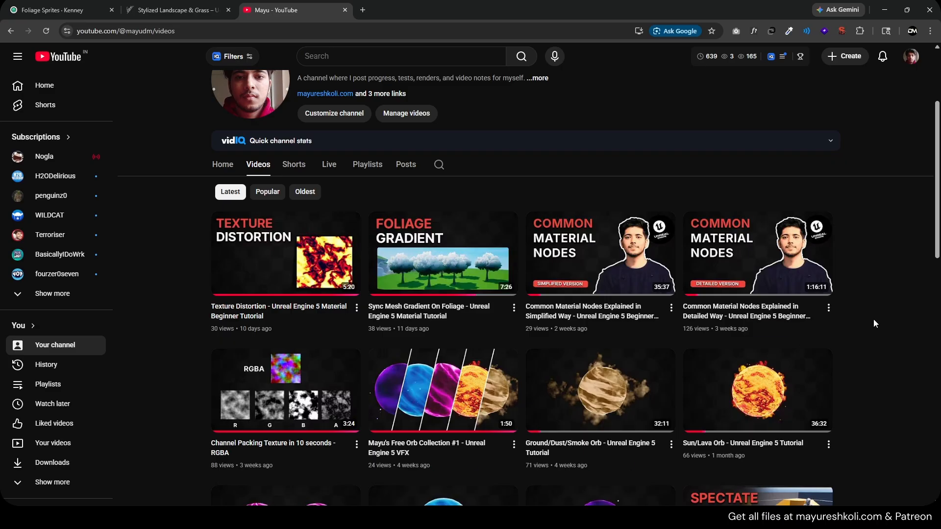
Move the Mask (B) node closer to the Divide node, review the node chain, and save the material.
{"action": "mouse_move", "coordinate": [716, 314]}
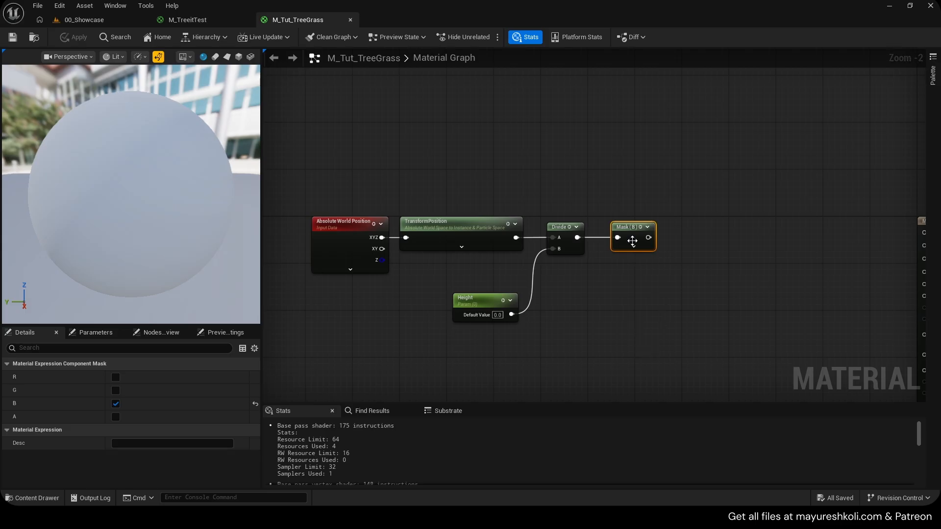
{"action": "scroll", "coordinate": [621, 231], "scroll_direction": "up", "scroll_amount": 2}
{"action": "left_click", "coordinate": [662, 244]}
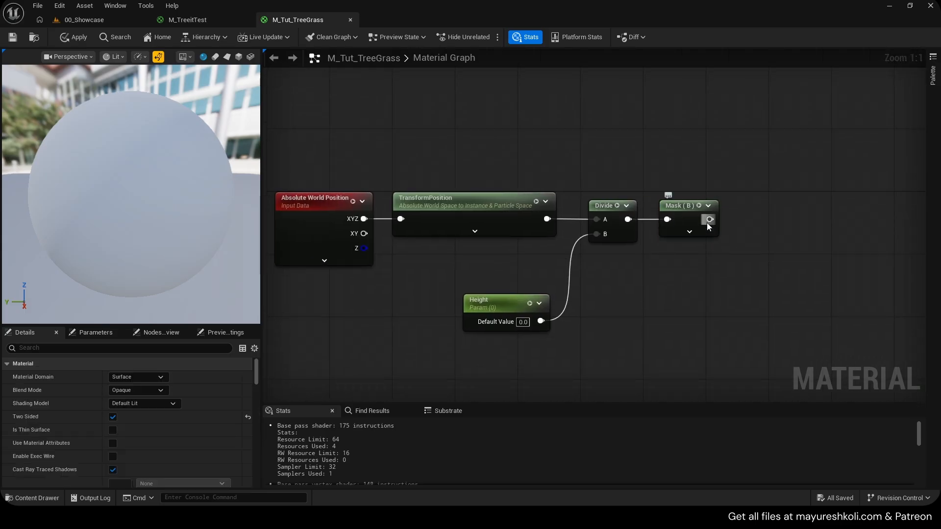
{"action": "left_click", "coordinate": [684, 227]}
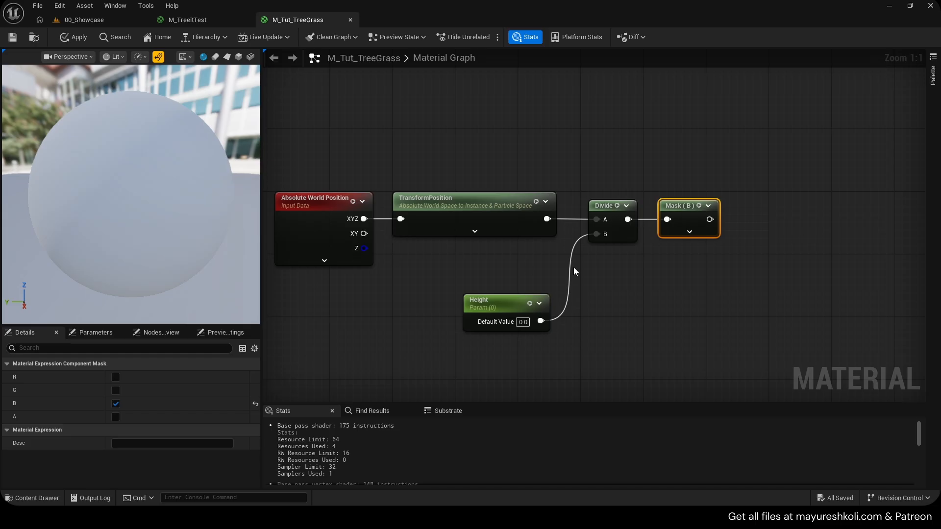
{"action": "left_click_drag", "start_coordinate": [27, 306], "coordinate": [33, 308]}
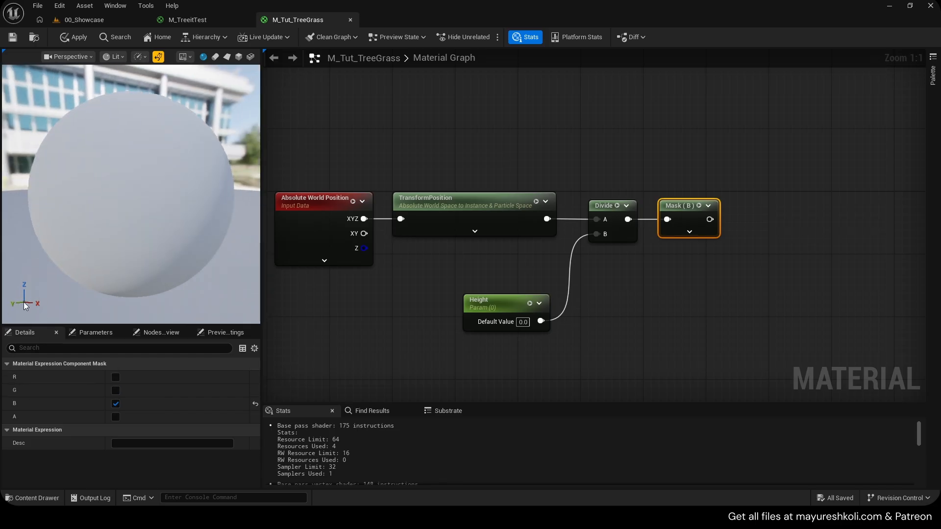
{"action": "left_click", "coordinate": [115, 403]}
{"action": "right_click_drag", "start_coordinate": [350, 252], "coordinate": [395, 242]}
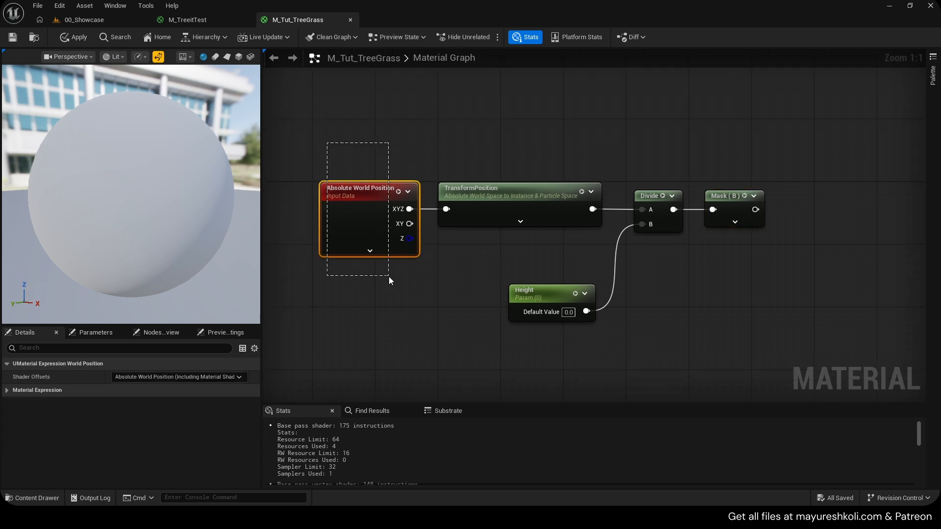
{"action": "left_click_drag", "start_coordinate": [389, 276], "coordinate": [640, 320]}
{"action": "right_click_drag", "start_coordinate": [709, 269], "coordinate": [615, 267]}
{"action": "left_click", "coordinate": [616, 271]}
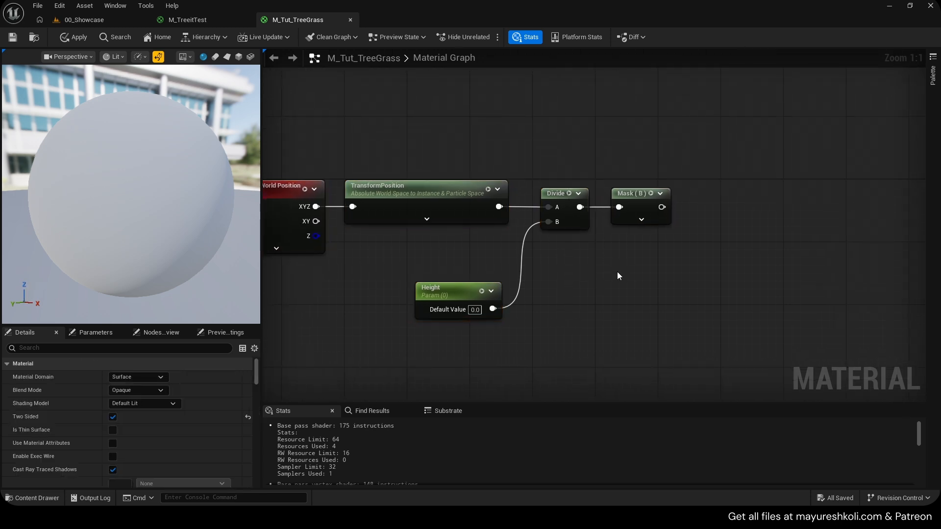
{"action": "key", "text": "ctrl+s"}
Connect the Mask (B) output to the material's Base Color input and apply the material.
{"action": "scroll", "coordinate": [563, 274], "scroll_direction": "down", "scroll_amount": 1}
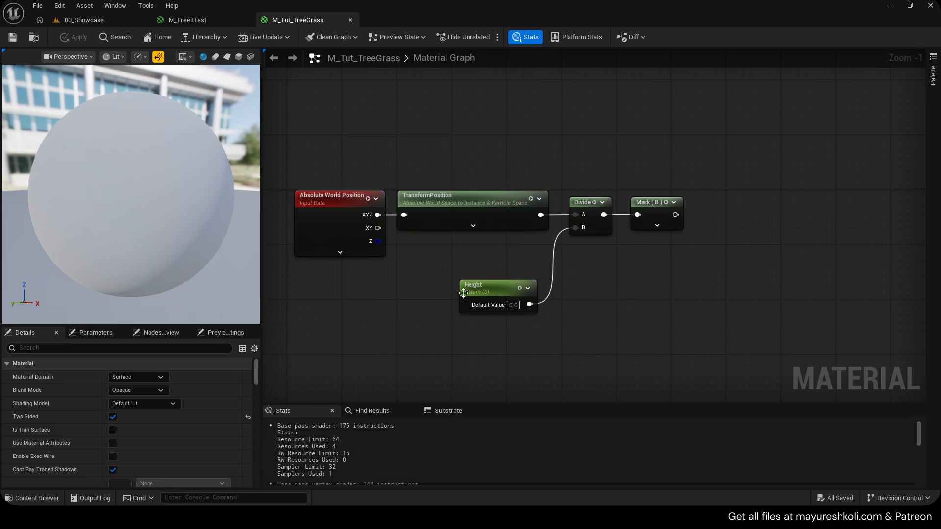
{"action": "left_click", "coordinate": [657, 218]}
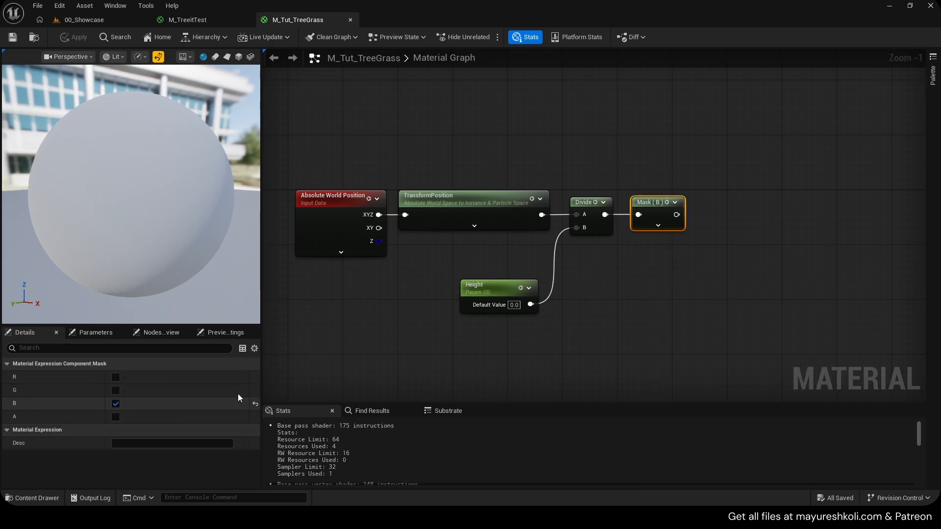
{"action": "right_click_drag", "start_coordinate": [683, 299], "coordinate": [575, 316]}
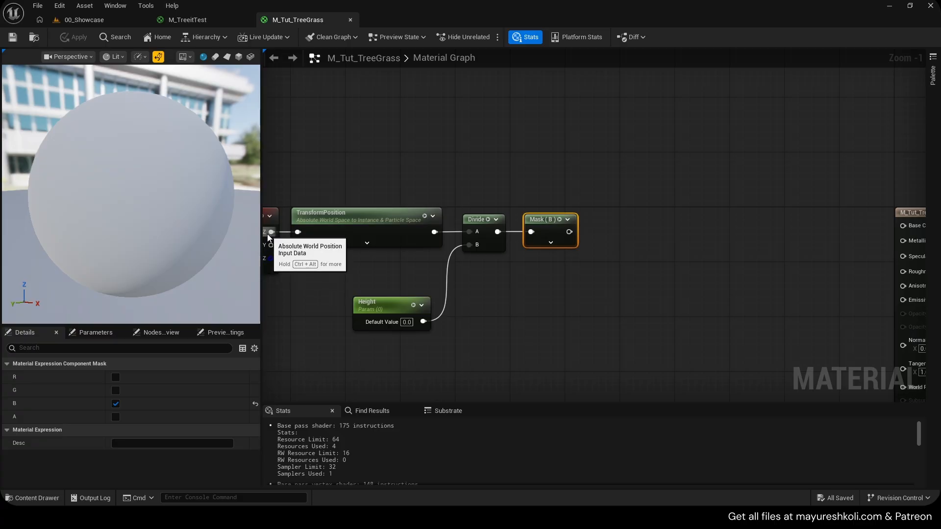
{"action": "right_click_drag", "start_coordinate": [287, 245], "coordinate": [339, 242]}
{"action": "scroll", "coordinate": [510, 282], "scroll_direction": "down", "scroll_amount": 2}
{"action": "left_click_drag", "start_coordinate": [527, 236], "coordinate": [785, 230]}
{"action": "left_click", "coordinate": [82, 38]}
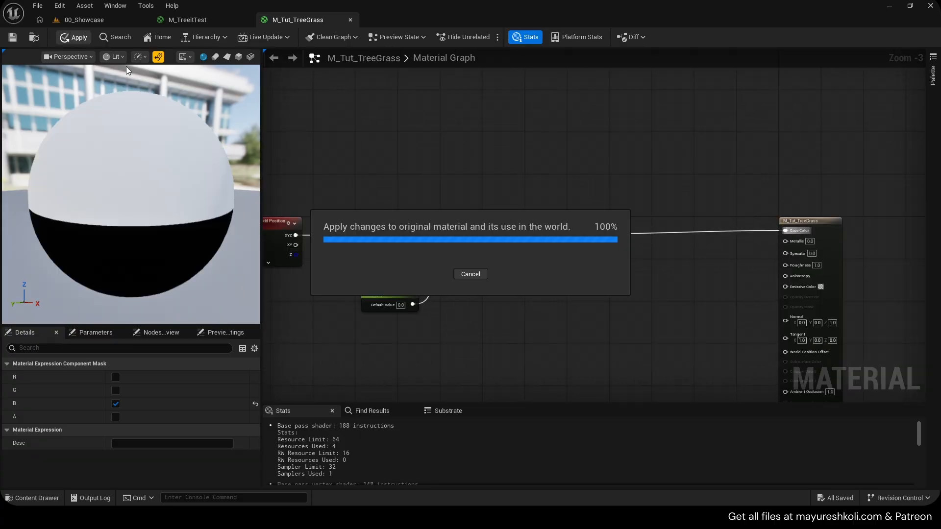
Check the leaves in the 00_Showcase level, save all changes, and return to the M_Tut_TreeGrass graph.
{"action": "left_click", "coordinate": [96, 21]}
{"action": "right_click_drag", "start_coordinate": [343, 176], "coordinate": [268, 164]}
{"action": "key", "text": "ctrl+shift+s"}
{"action": "left_click", "coordinate": [300, 21]}
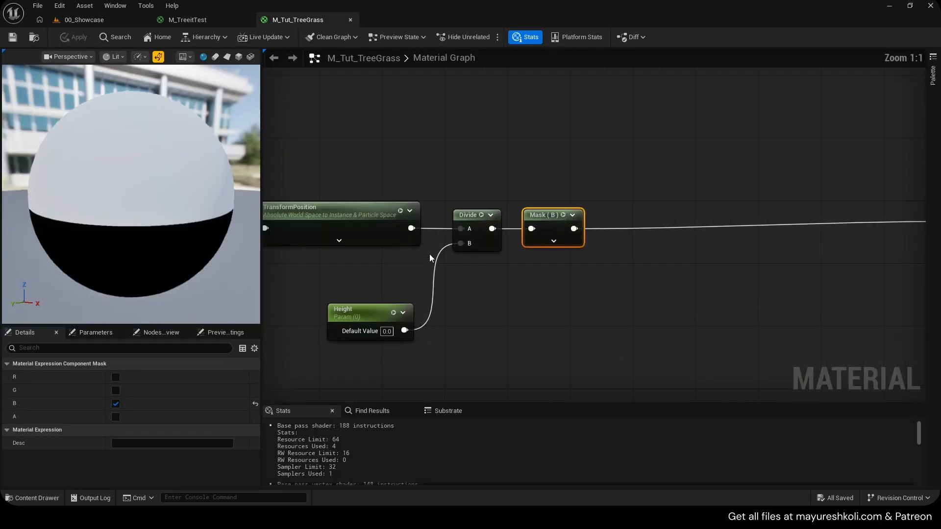
Set the Height parameter's default value to 380.
{"action": "scroll", "coordinate": [421, 265], "scroll_direction": "up", "scroll_amount": 1}
{"action": "left_click", "coordinate": [406, 282]}
{"action": "type", "text": "380"}
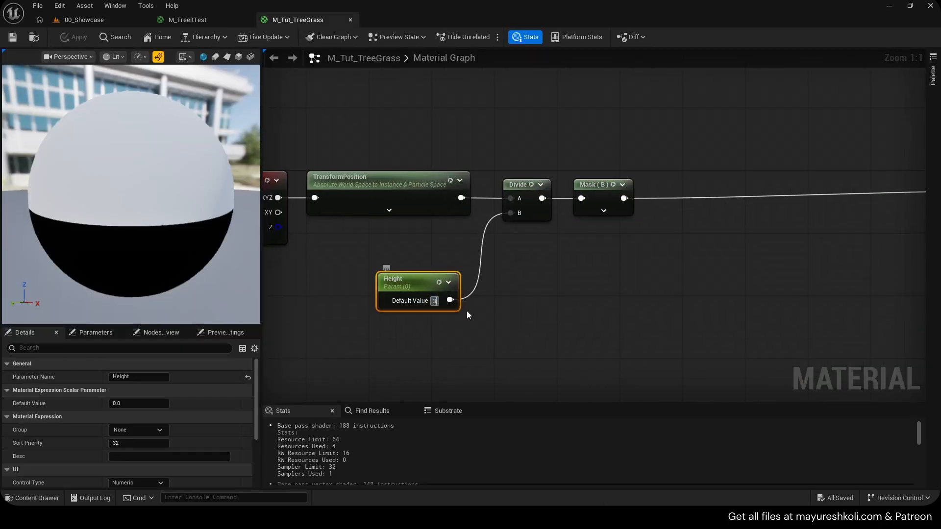
{"action": "left_click", "coordinate": [484, 307]}
Save all changes in the 00_Showcase level, deselect the leaf mesh, and inspect the gradient on the trees.
{"action": "left_click", "coordinate": [98, 21]}
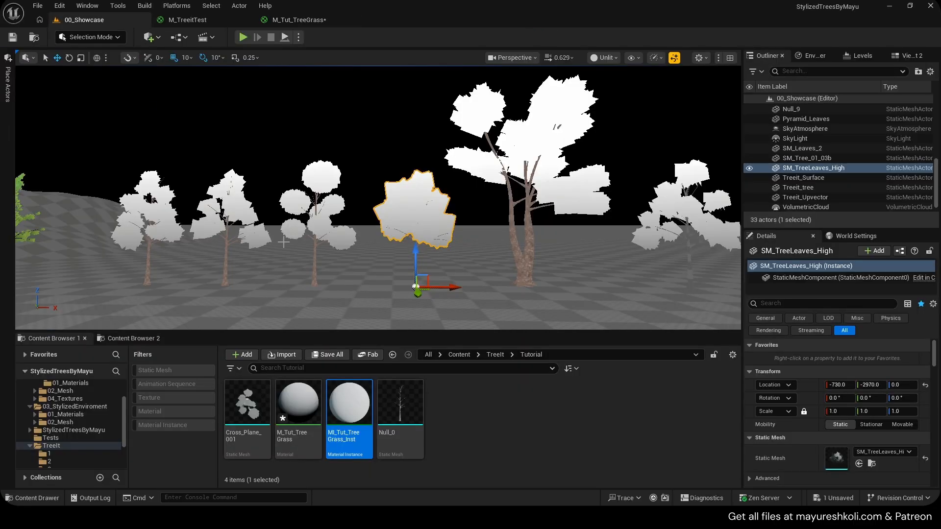
{"action": "key", "text": "ctrl+shift+s"}
{"action": "key", "text": "Escape"}
{"action": "key", "text": "a"}
{"action": "right_click_drag", "start_coordinate": [315, 280], "coordinate": [315, 280]}
{"action": "key", "text": "w"}
{"action": "key", "text": "s"}
{"action": "key", "text": "w"}
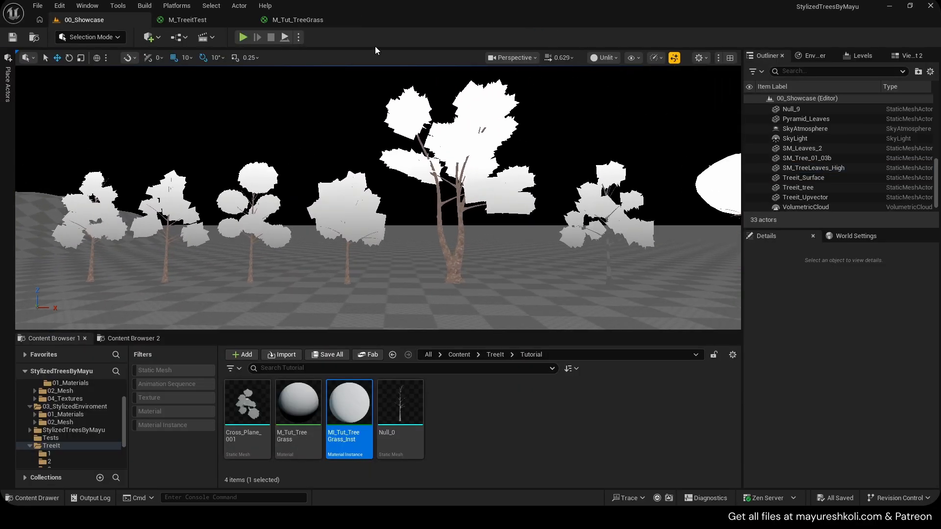
Connect the Mask (B) output to the Emissive Color input as well and apply the material.
{"action": "left_click", "coordinate": [298, 20]}
{"action": "scroll", "coordinate": [365, 251], "scroll_direction": "down", "scroll_amount": 1}
{"action": "right_click_drag", "start_coordinate": [635, 227], "coordinate": [386, 234]}
{"action": "left_click_drag", "start_coordinate": [375, 210], "coordinate": [727, 282]}
{"action": "left_click", "coordinate": [77, 36]}
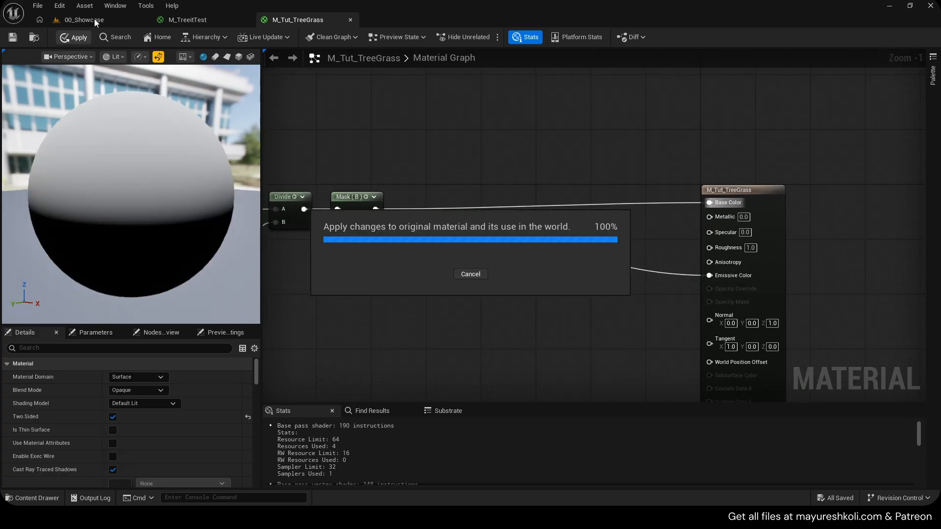
Set the 00_Showcase viewport to Lit shading, frame the row of trees, and save all changes.
{"action": "left_click", "coordinate": [94, 18]}
{"action": "scroll", "coordinate": [353, 231], "scroll_direction": "up", "scroll_amount": 5}
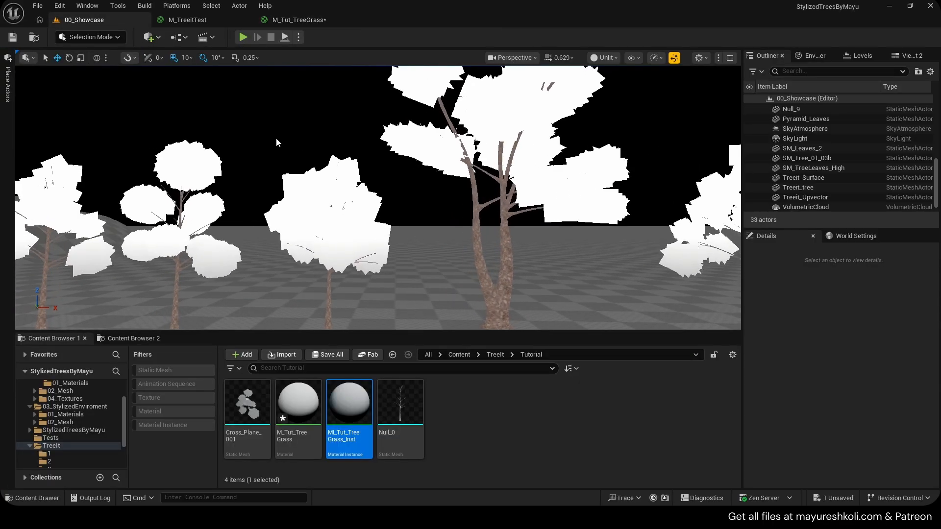
{"action": "left_click", "coordinate": [604, 58]}
{"action": "left_click", "coordinate": [612, 96]}
{"action": "key", "text": "s"}
{"action": "right_click_drag", "start_coordinate": [331, 155], "coordinate": [325, 150]}
{"action": "key", "text": "a"}
{"action": "key", "text": "w"}
{"action": "key", "text": "s"}
{"action": "key", "text": "ctrl+shift+s"}
{"action": "left_click", "coordinate": [265, 6]}
{"action": "left_click", "coordinate": [265, 6]}
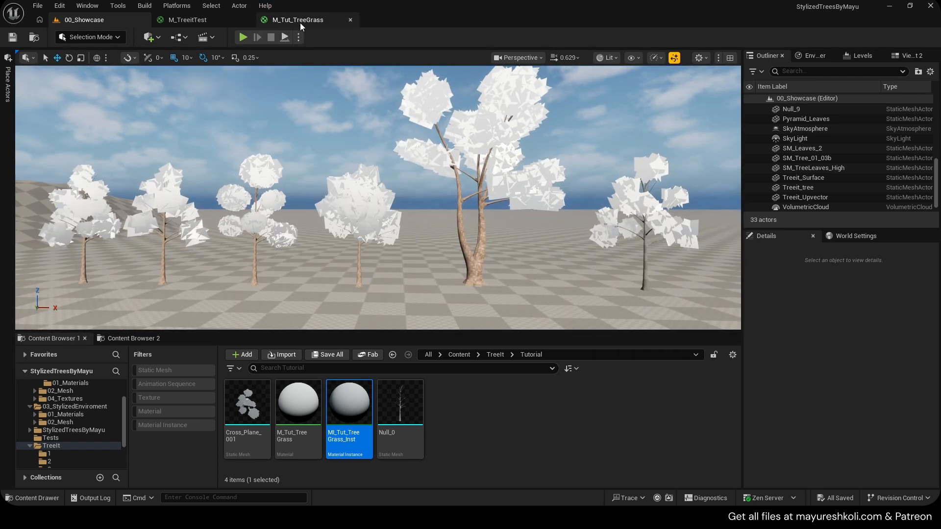
Open the material instance MI_Tut_TreeGrass_Inst and float its window over the 00_Showcase level.
{"action": "left_click", "coordinate": [300, 22]}
{"action": "right_click_drag", "start_coordinate": [643, 204], "coordinate": [580, 204]}
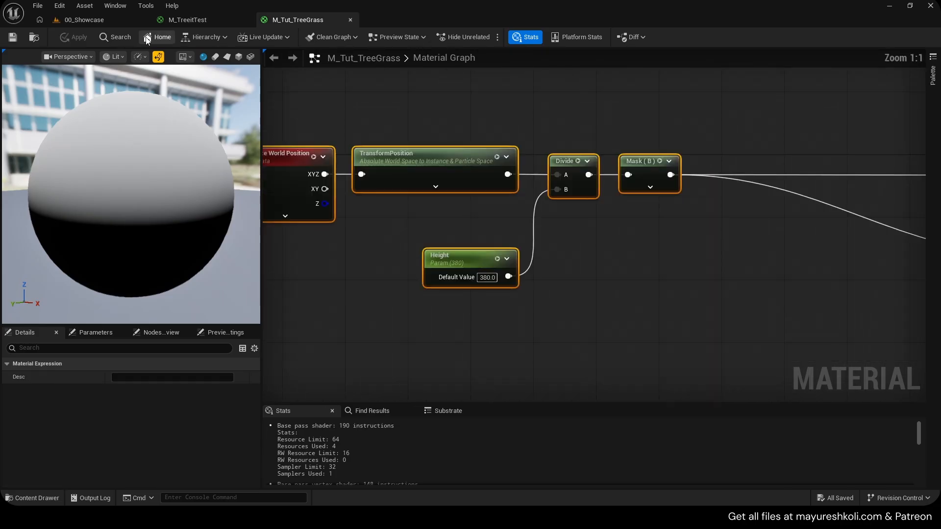
{"action": "left_click", "coordinate": [133, 20]}
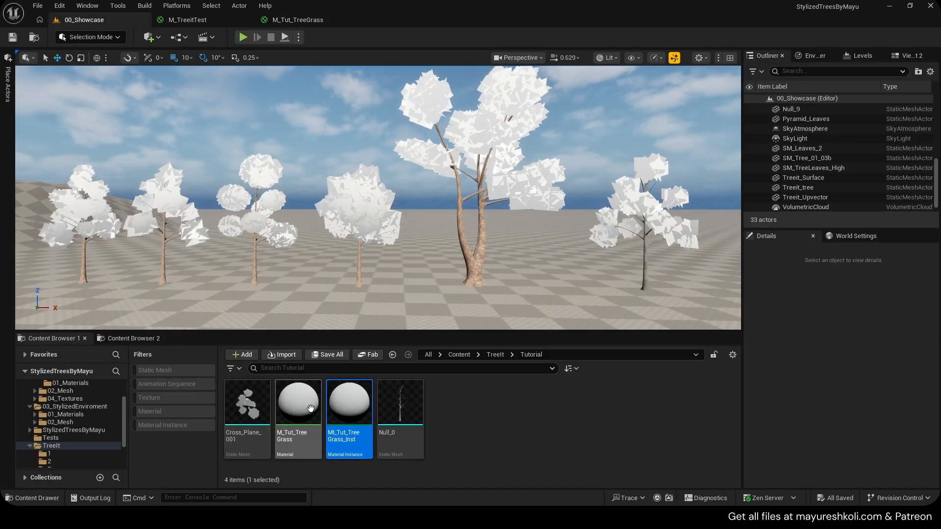
{"action": "double_click", "coordinate": [361, 387]}
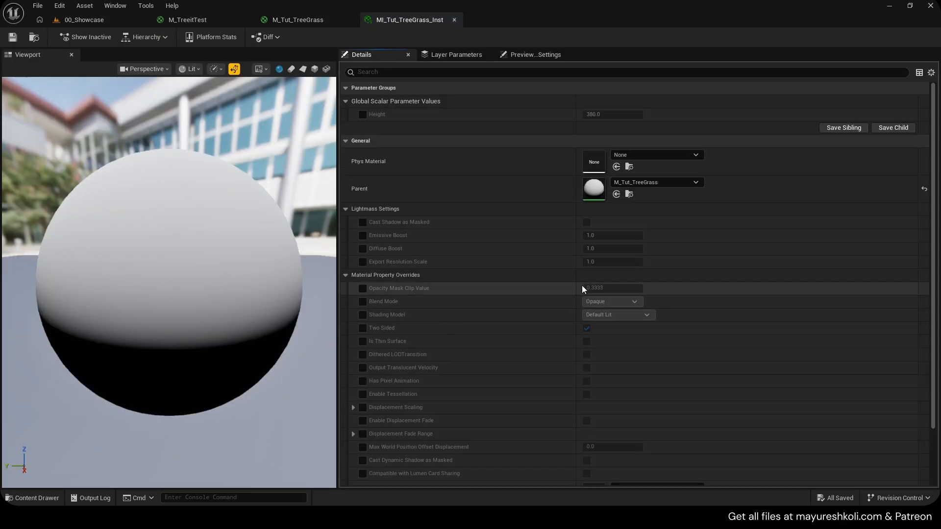
{"action": "left_click_drag", "start_coordinate": [433, 19], "coordinate": [642, 163]}
{"action": "left_click", "coordinate": [105, 24]}
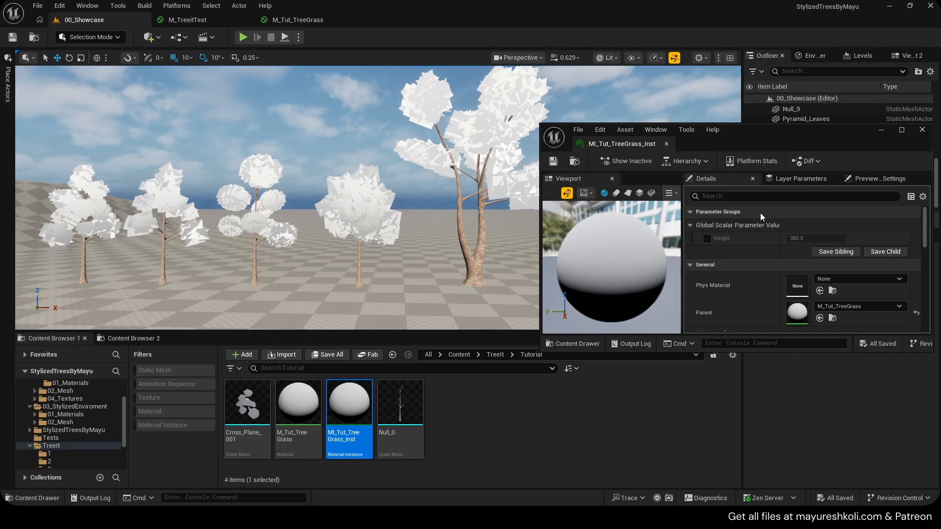
Enable the Height override in the material instance and try a value of 100.
{"action": "left_click", "coordinate": [708, 239]}
{"action": "mouse_move", "coordinate": [815, 238]}
{"action": "left_mouse_down"}
{"action": "mouse_move", "coordinate": [843, 238]}
{"action": "mouse_move", "coordinate": [788, 239]}
{"action": "mouse_move", "coordinate": [840, 239]}
{"action": "mouse_move", "coordinate": [804, 239]}
{"action": "mouse_move", "coordinate": [823, 239]}
{"action": "left_mouse_up"}
{"action": "left_click", "coordinate": [823, 243]}
{"action": "type", "text": "100"}
{"action": "key", "text": "Return"}
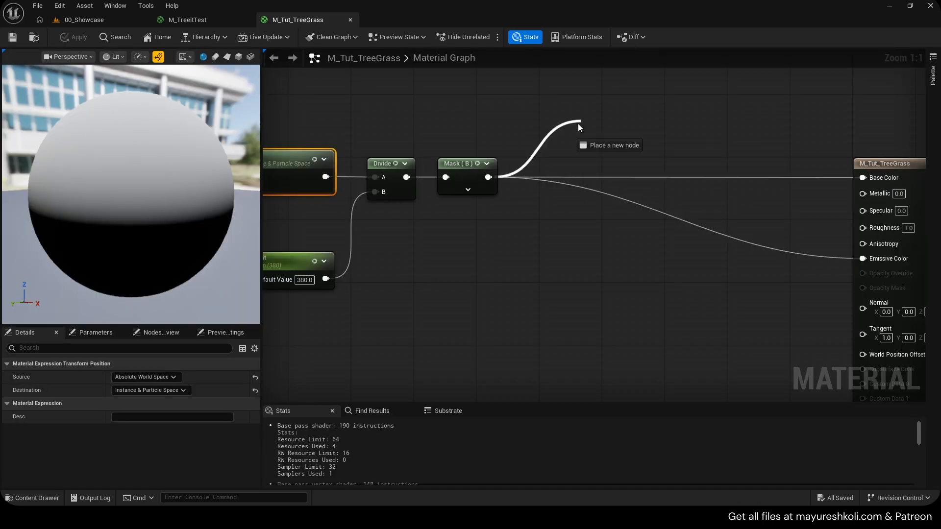
Add a SmoothStep node to the material graph with its Value input fed by the Mask (B) output.
{"action": "left_click_drag", "start_coordinate": [578, 123], "coordinate": [592, 155]}
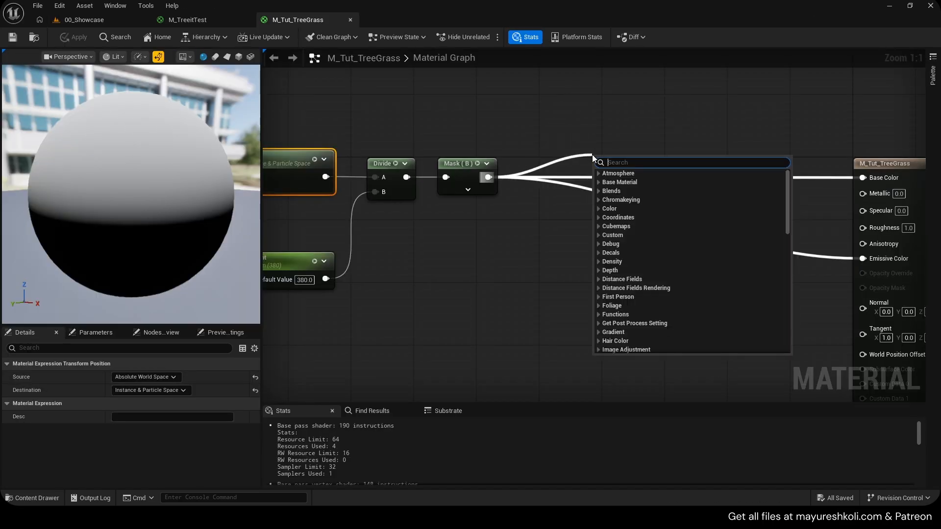
{"action": "type", "text": "smooth"}
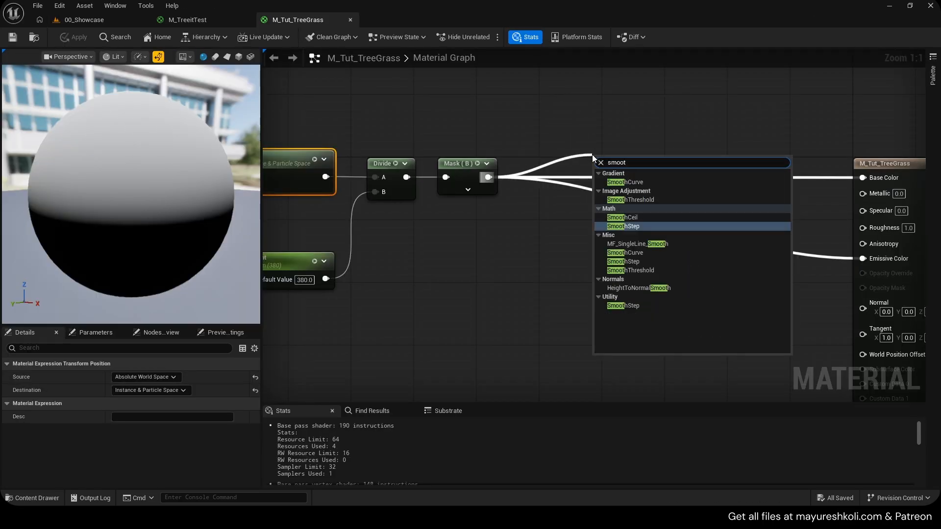
{"action": "key", "text": "Return"}
{"action": "mouse_move", "coordinate": [594, 169]}
{"action": "left_mouse_down"}
{"action": "mouse_move", "coordinate": [613, 161]}
{"action": "mouse_move", "coordinate": [610, 109]}
{"action": "mouse_move", "coordinate": [595, 158]}
{"action": "left_mouse_up"}
Connect the SmoothStep output to both Base Color and Emissive Color, and move the node closer to the mask.
{"action": "left_click_drag", "start_coordinate": [644, 122], "coordinate": [862, 178]}
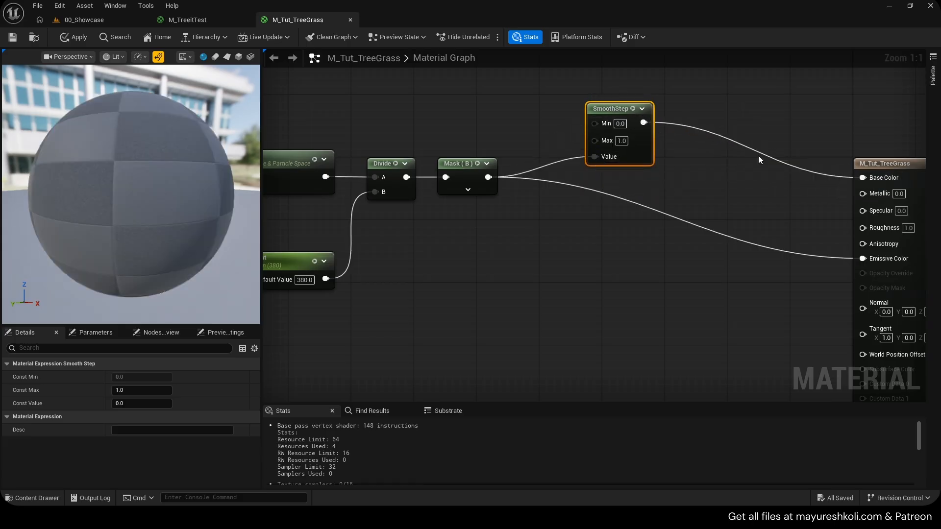
{"action": "left_click_drag", "start_coordinate": [655, 130], "coordinate": [864, 258]}
{"action": "left_click_drag", "start_coordinate": [645, 155], "coordinate": [598, 167]}
{"action": "right_click_drag", "start_coordinate": [495, 132], "coordinate": [594, 144]}
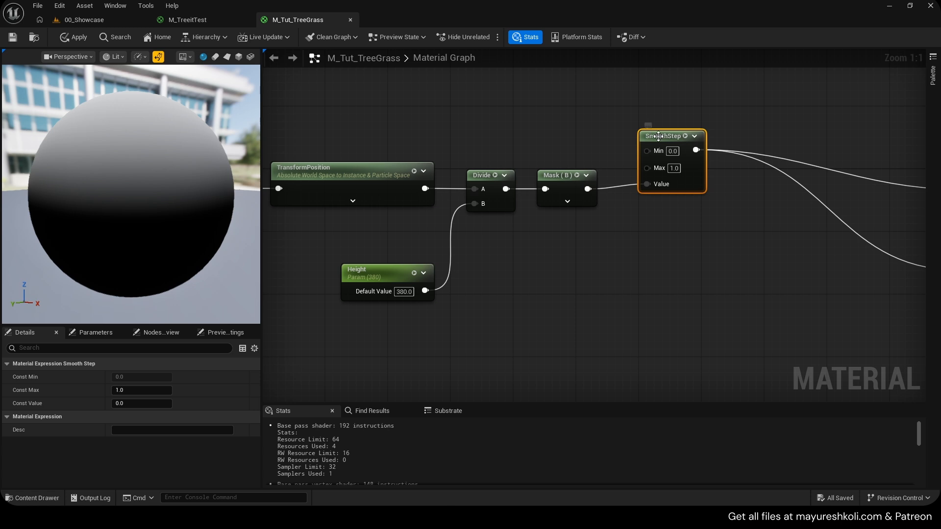
Promote the SmoothStep node's Min input to a parameter named SmoothStep Min.
{"action": "left_click_drag", "start_coordinate": [663, 138], "coordinate": [544, 110]}
{"action": "right_click", "coordinate": [679, 135]}
{"action": "left_click", "coordinate": [708, 220]}
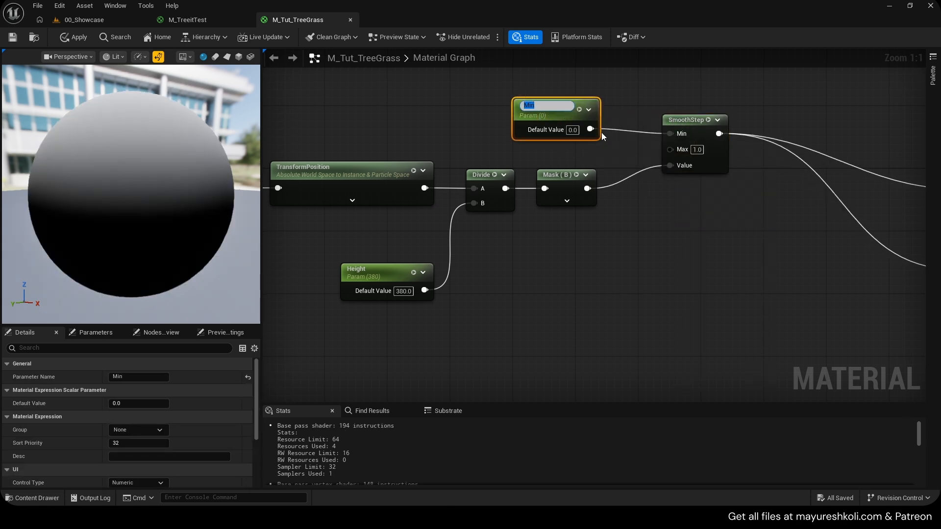
{"action": "type", "text": "SmoothStep Min"}
{"action": "key", "text": "Return"}
Enable the SmoothStep Min override in MI_Tut_TreeGrass_Inst, set it to 0.5, and save the instance.
{"action": "left_click", "coordinate": [83, 20]}
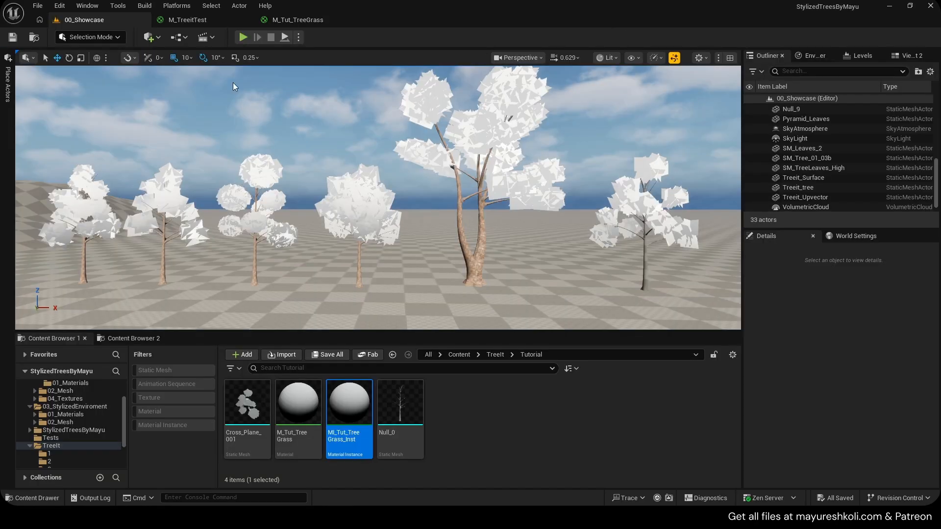
{"action": "double_click", "coordinate": [349, 400]}
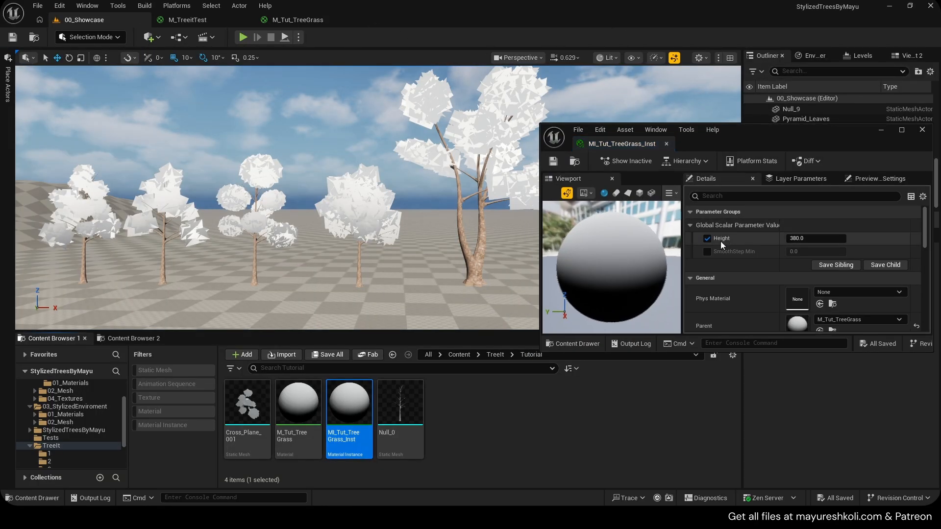
{"action": "left_click", "coordinate": [706, 252]}
{"action": "mouse_move", "coordinate": [814, 251]}
{"action": "left_mouse_down"}
{"action": "mouse_move", "coordinate": [890, 251]}
{"action": "mouse_move", "coordinate": [839, 251]}
{"action": "mouse_move", "coordinate": [864, 252]}
{"action": "left_mouse_up"}
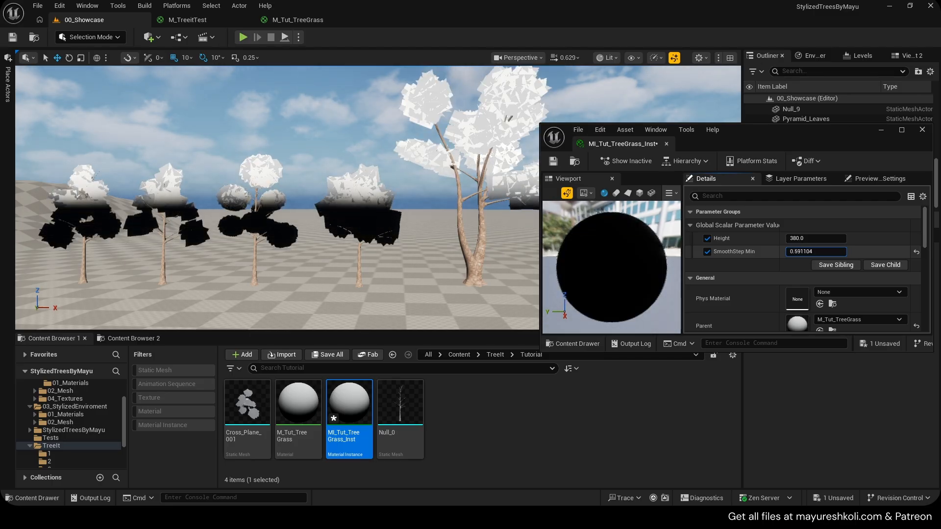
{"action": "left_click", "coordinate": [816, 251]}
{"action": "type", "text": "0.5"}
{"action": "key", "text": "Return"}
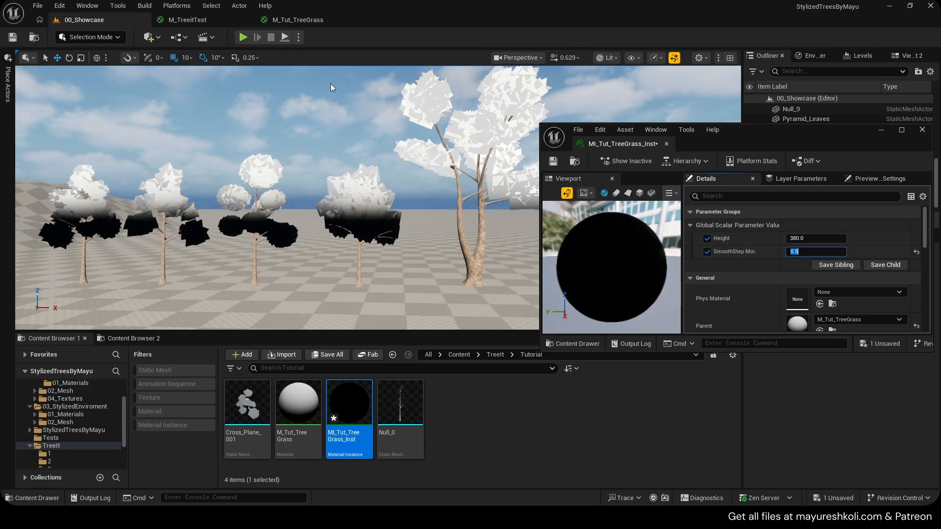
{"action": "key", "text": "ctrl+s"}
Compare the instance's parameters with the SmoothStep node in the material graph and return to the 00_Showcase level.
{"action": "left_click", "coordinate": [310, 24]}
{"action": "left_click_drag", "start_coordinate": [775, 138], "coordinate": [673, 259]}
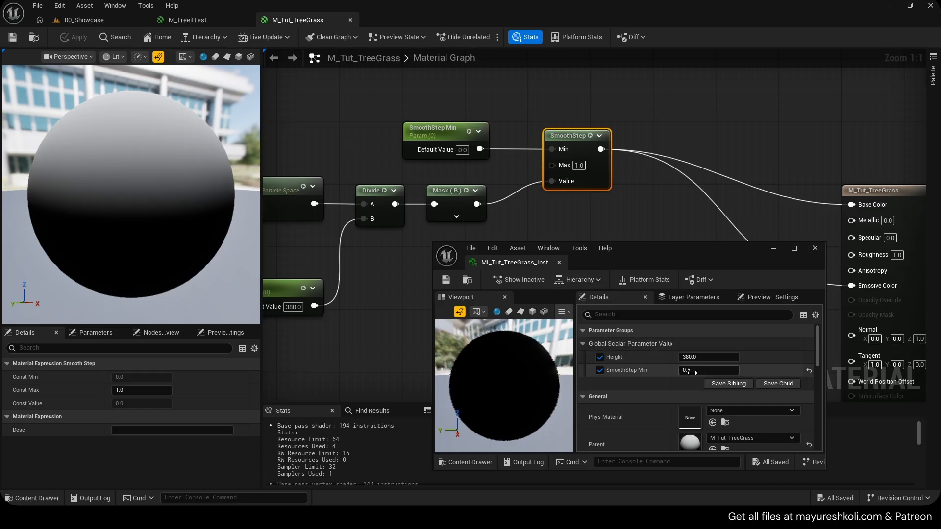
{"action": "left_click", "coordinate": [139, 20]}
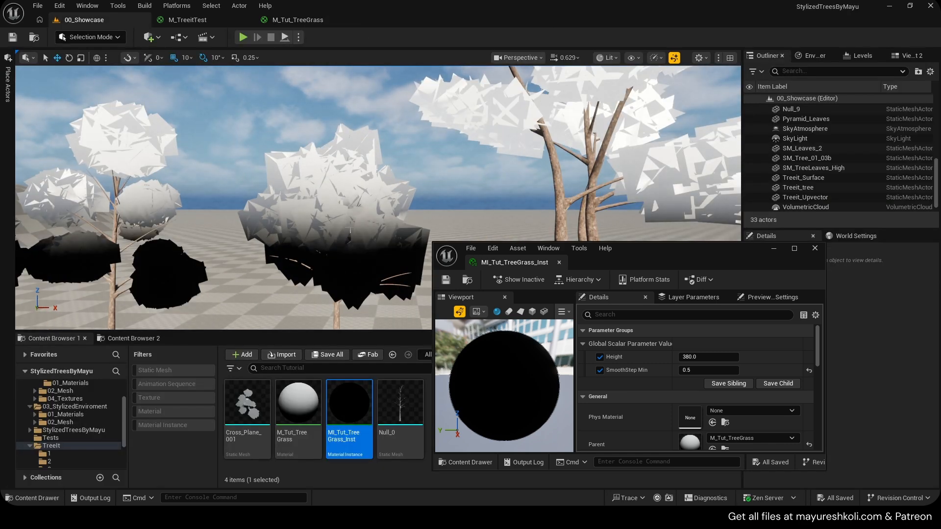
Search the project's assets for noise, inspect the LowResBlurredNoise texture up close, and close it.
{"action": "key", "text": "ctrl+p"}
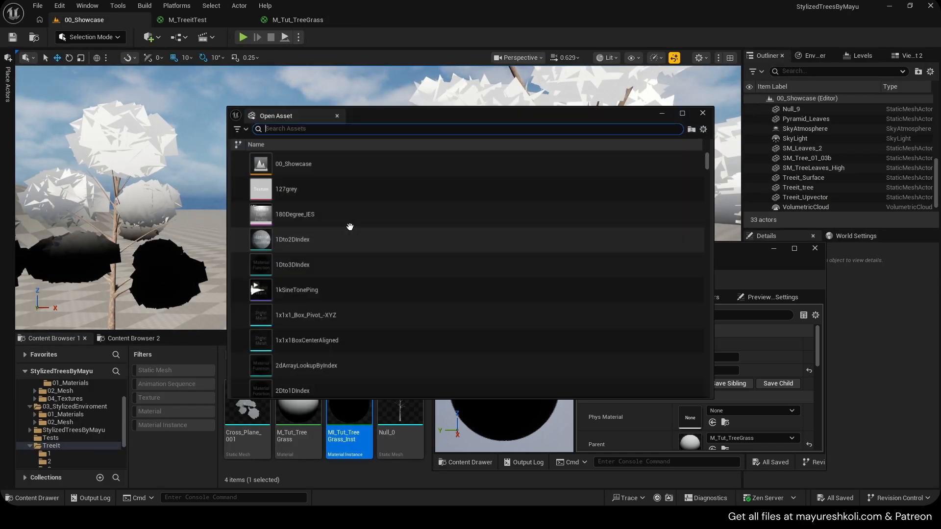
{"action": "type", "text": "noise"}
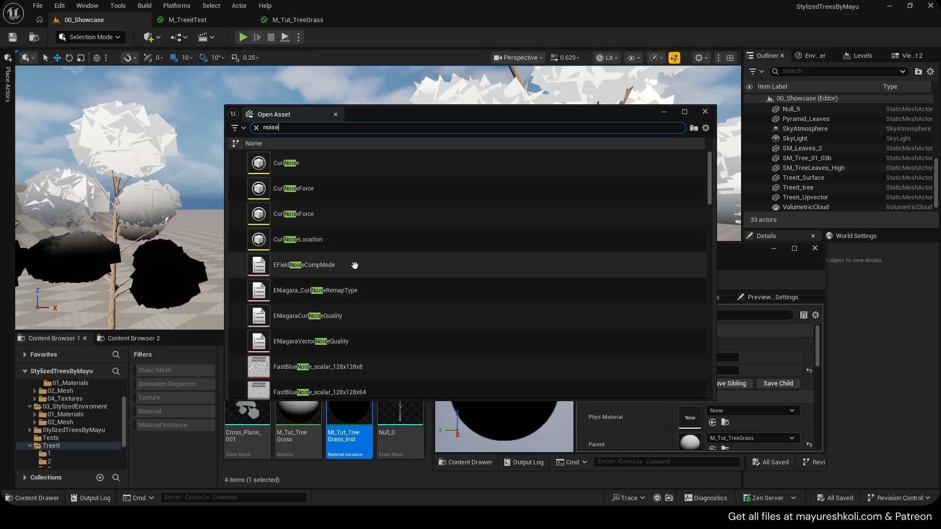
{"action": "scroll", "coordinate": [338, 294], "scroll_direction": "down", "scroll_amount": 5}
{"action": "scroll", "coordinate": [325, 294], "scroll_direction": "down", "scroll_amount": 3}
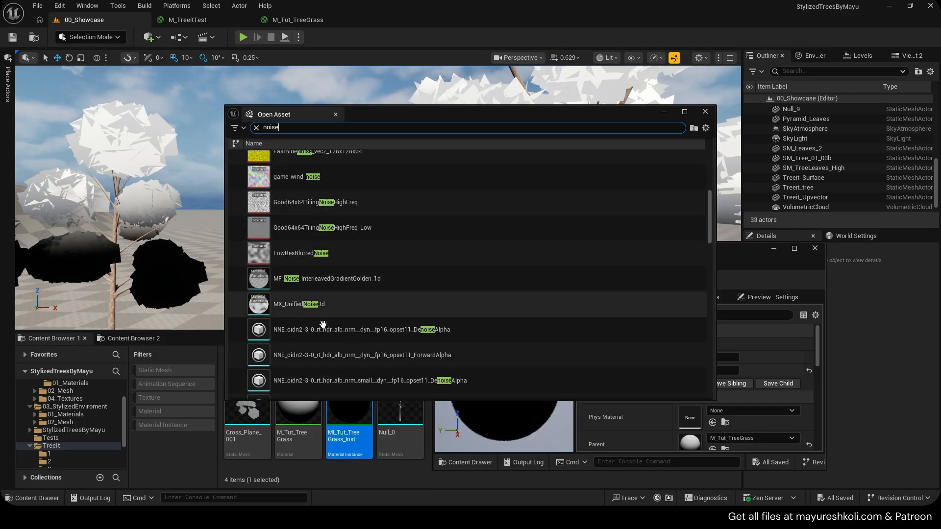
{"action": "double_click", "coordinate": [316, 178]}
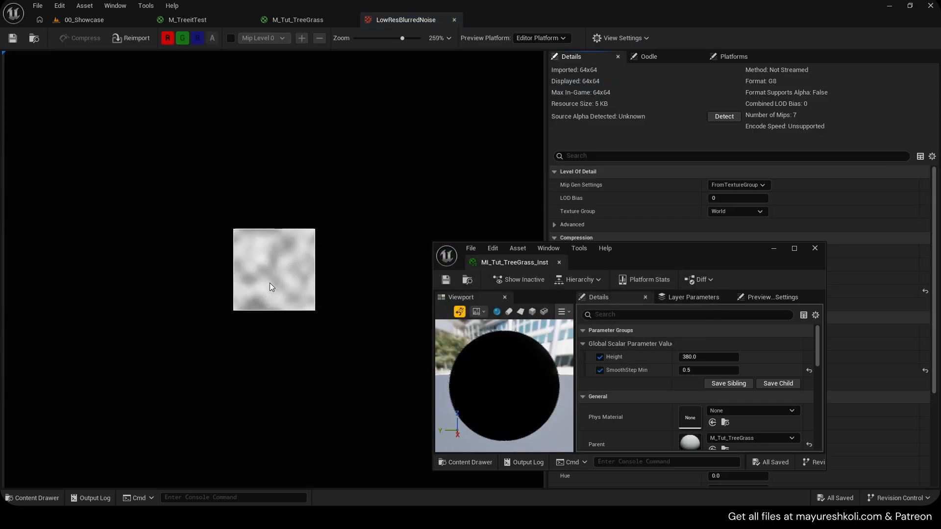
{"action": "scroll", "coordinate": [275, 282], "scroll_direction": "down", "scroll_amount": 4}
{"action": "scroll", "coordinate": [275, 276], "scroll_direction": "up", "scroll_amount": 2}
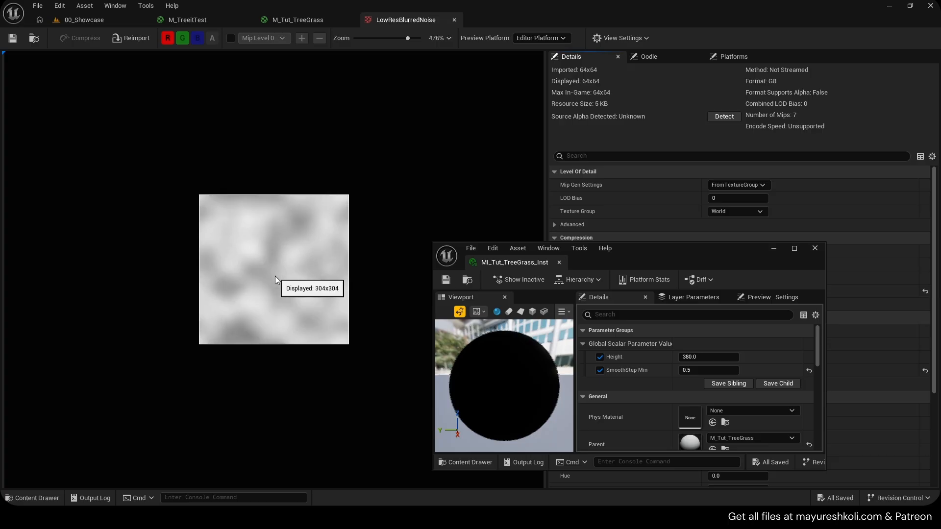
{"action": "middle_click", "coordinate": [396, 17]}
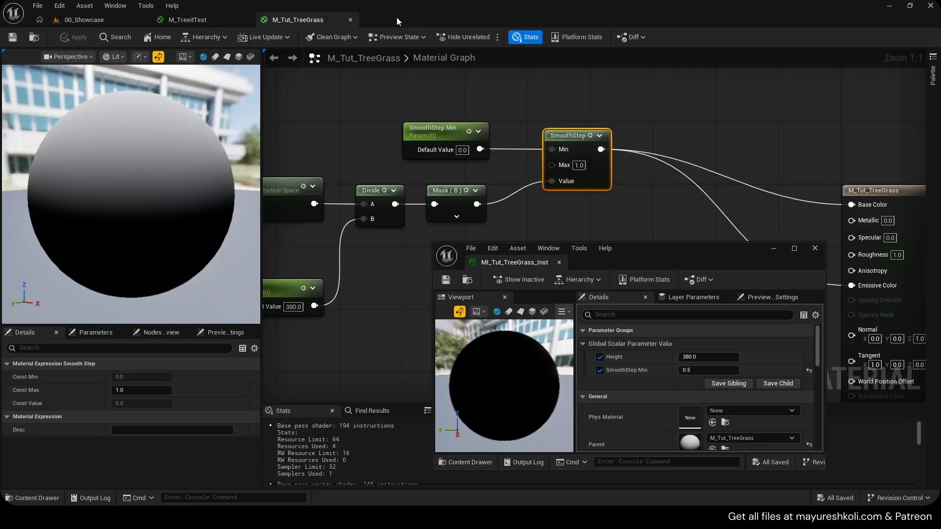
Search the assets for noise again and open the T_Noise01 texture to inspect it up close.
{"action": "key", "text": "ctrl+p"}
{"action": "type", "text": "noise"}
{"action": "scroll", "coordinate": [518, 266], "scroll_direction": "down", "scroll_amount": 5}
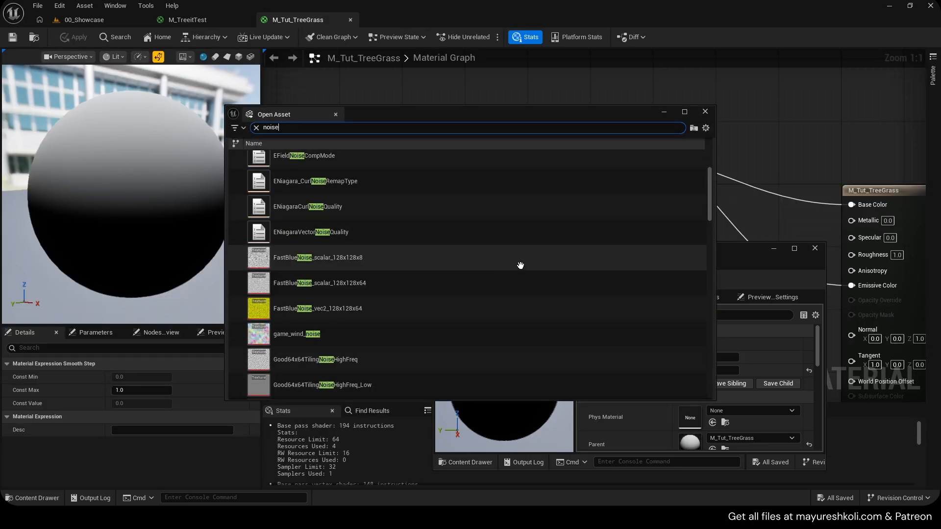
{"action": "left_click_drag", "start_coordinate": [714, 193], "coordinate": [706, 322]}
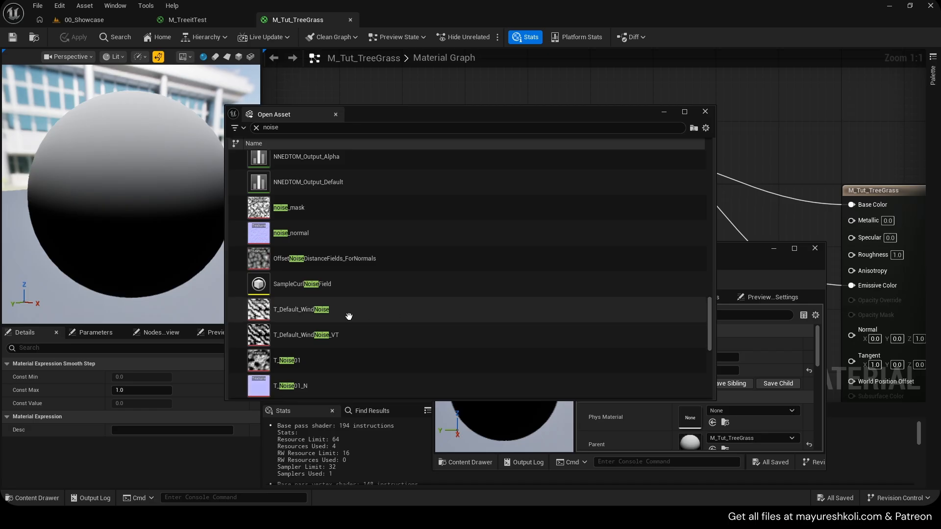
{"action": "double_click", "coordinate": [328, 356]}
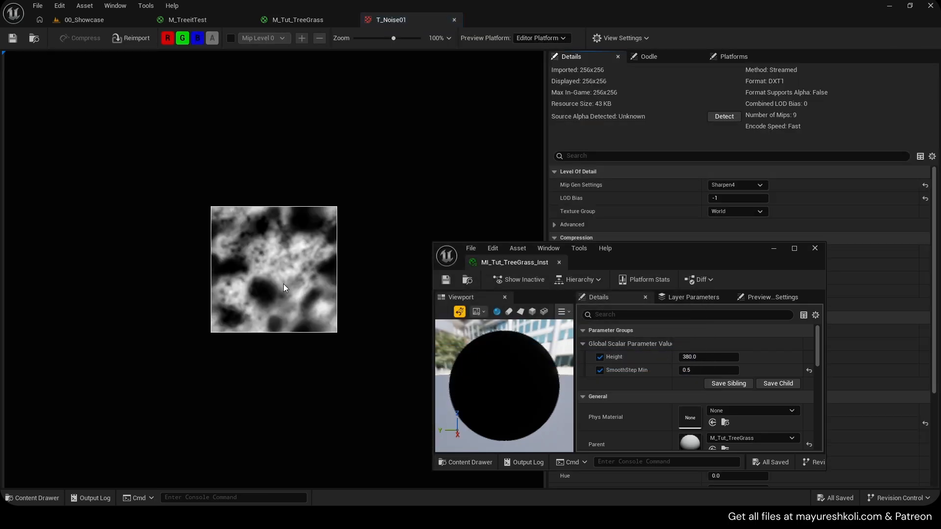
{"action": "scroll", "coordinate": [280, 279], "scroll_direction": "up", "scroll_amount": 5}
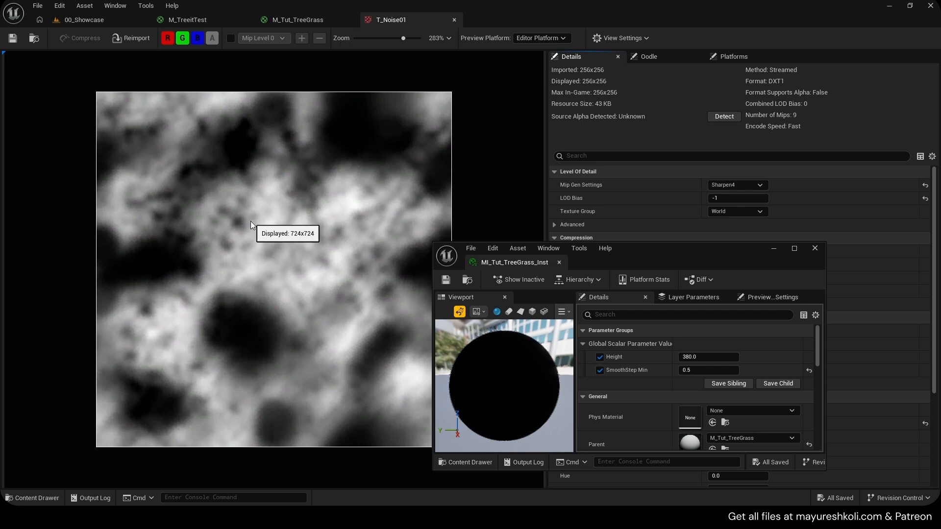
Add a Color Ramp node below the Mask node in the M_Tut_TreeGrass graph and shift its gradient stops.
{"action": "left_click", "coordinate": [298, 20]}
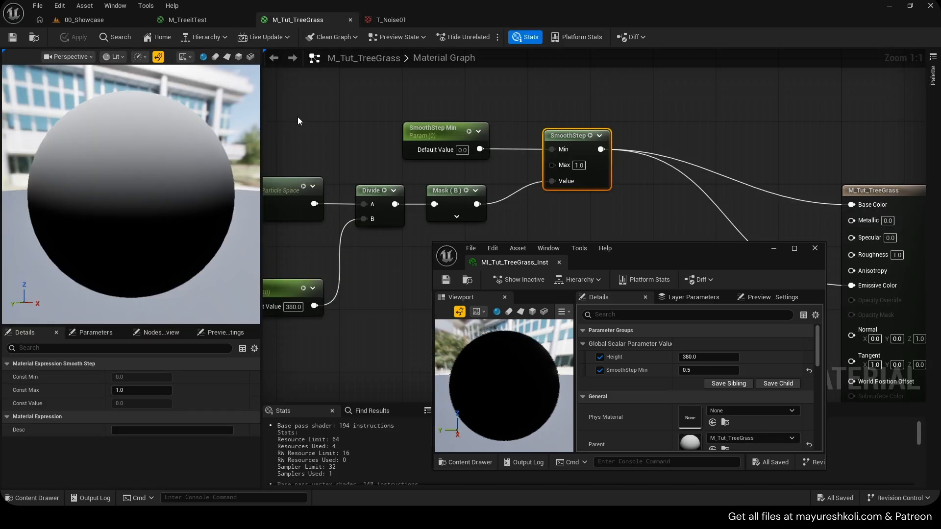
{"action": "right_click", "coordinate": [346, 237]}
{"action": "type", "text": "color ramp"}
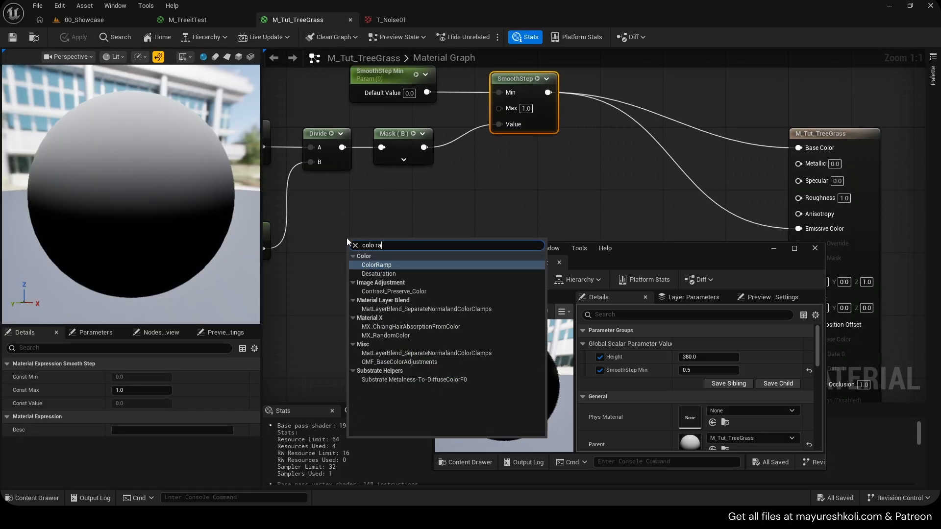
{"action": "key", "text": "Return"}
{"action": "mouse_move", "coordinate": [244, 377]}
{"action": "left_mouse_down"}
{"action": "mouse_move", "coordinate": [115, 376]}
{"action": "mouse_move", "coordinate": [244, 376]}
{"action": "left_mouse_up"}
{"action": "left_click_drag", "start_coordinate": [171, 376], "coordinate": [111, 382]}
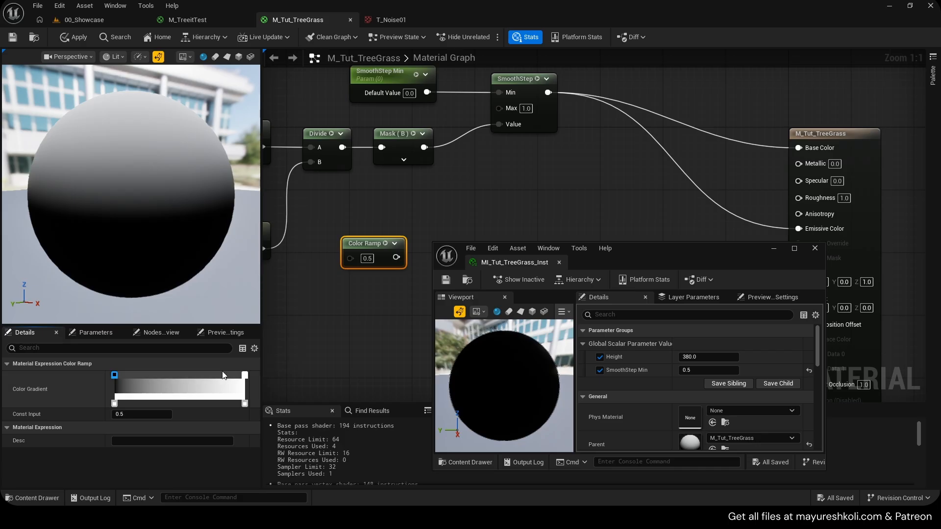
Compare the black and white areas of the T_Noise01 texture with the Color Ramp's gradient in the material.
{"action": "left_click", "coordinate": [390, 19]}
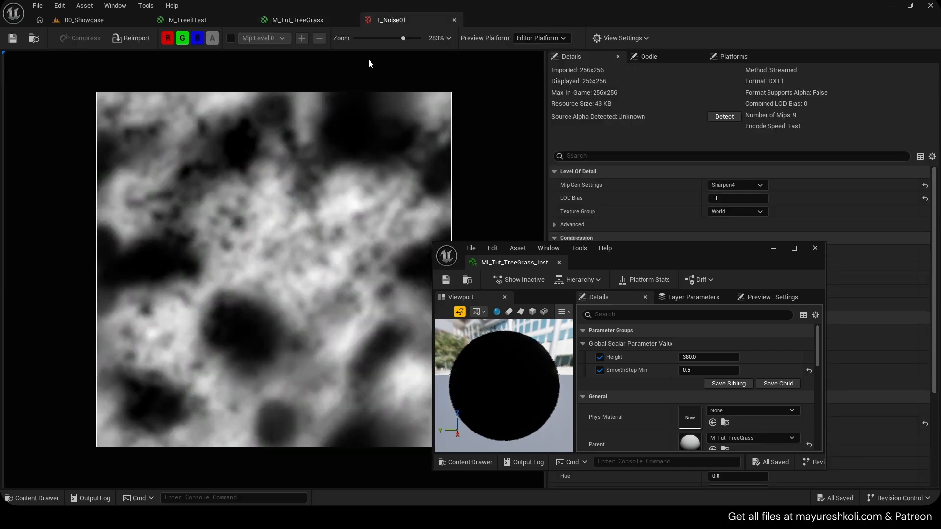
{"action": "scroll", "coordinate": [275, 240], "scroll_direction": "up", "scroll_amount": 1}
{"action": "scroll", "coordinate": [296, 222], "scroll_direction": "down", "scroll_amount": 1}
{"action": "left_click", "coordinate": [298, 20]}
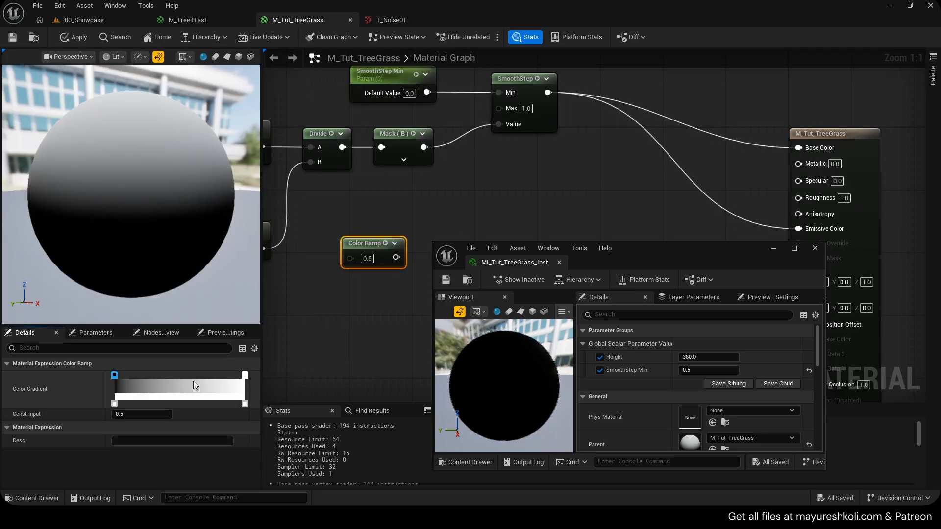
Delete the Color Ramp node from the M_Tut_TreeGrass graph.
{"action": "left_click_drag", "start_coordinate": [340, 215], "coordinate": [392, 299]}
{"action": "key", "text": "Delete"}
{"action": "right_click_drag", "start_coordinate": [392, 299], "coordinate": [335, 347]}
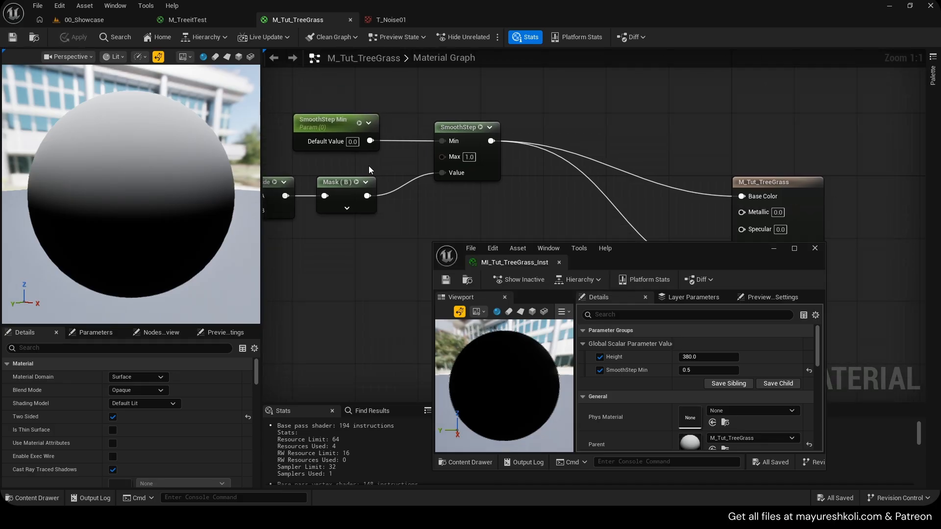
Return to the 00_Showcase level, examine the black-to-white gradient across the trees' leaves, and save.
{"action": "right_click_drag", "start_coordinate": [368, 166], "coordinate": [451, 167]}
{"action": "scroll", "coordinate": [451, 167], "scroll_direction": "down", "scroll_amount": 1}
{"action": "left_click", "coordinate": [104, 20]}
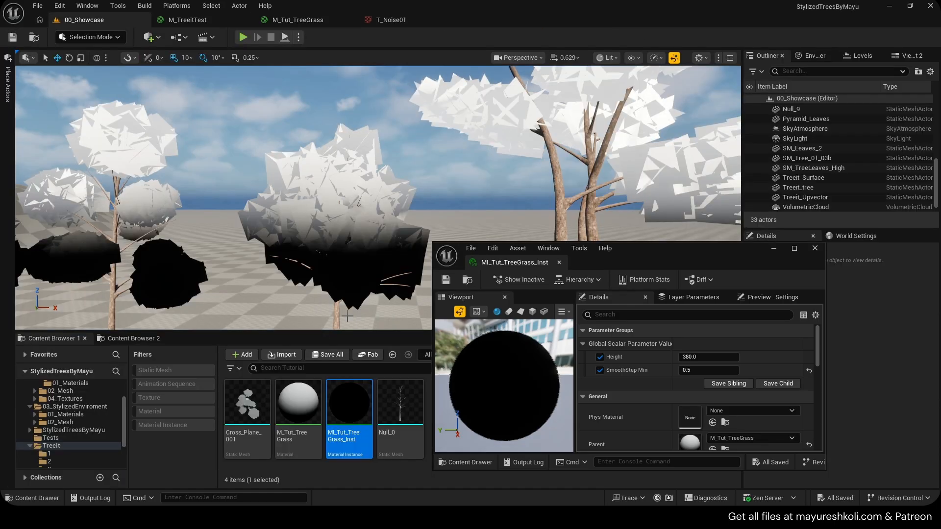
{"action": "scroll", "coordinate": [365, 272], "scroll_direction": "down", "scroll_amount": 4}
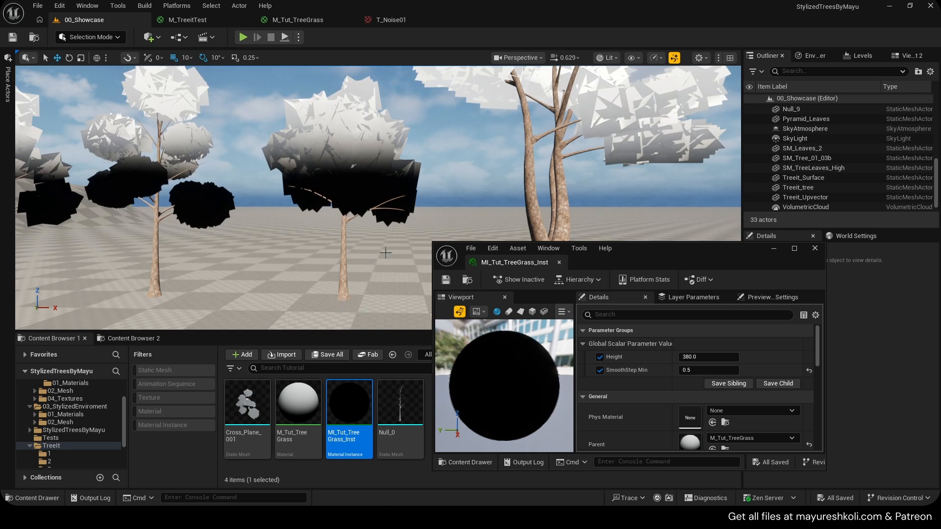
{"action": "scroll", "coordinate": [362, 134], "scroll_direction": "up", "scroll_amount": 1}
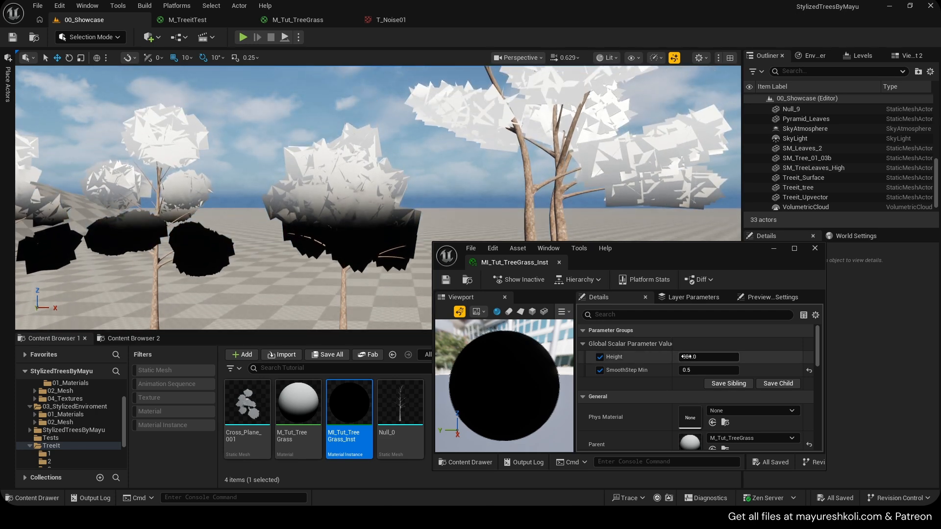
{"action": "scroll", "coordinate": [363, 306], "scroll_direction": "down", "scroll_amount": 3}
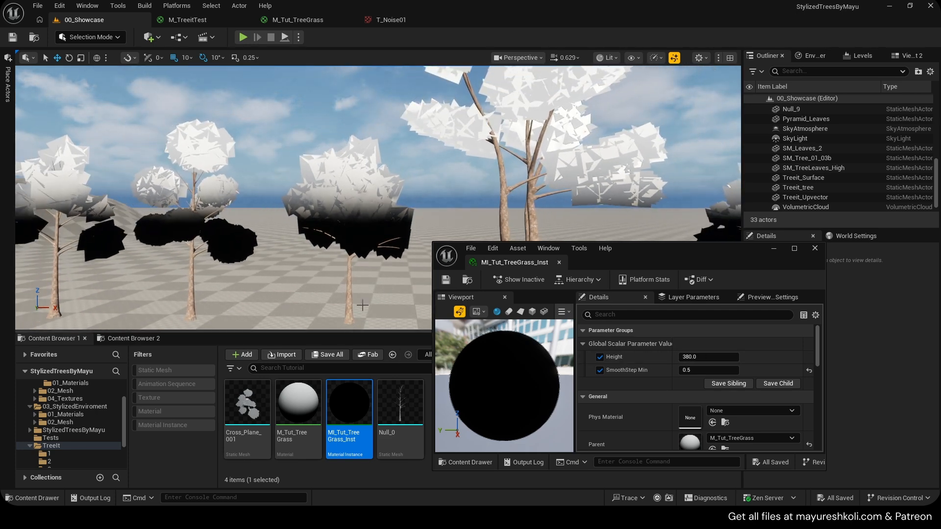
{"action": "left_click_drag", "start_coordinate": [362, 305], "coordinate": [341, 292], "text": "alt"}
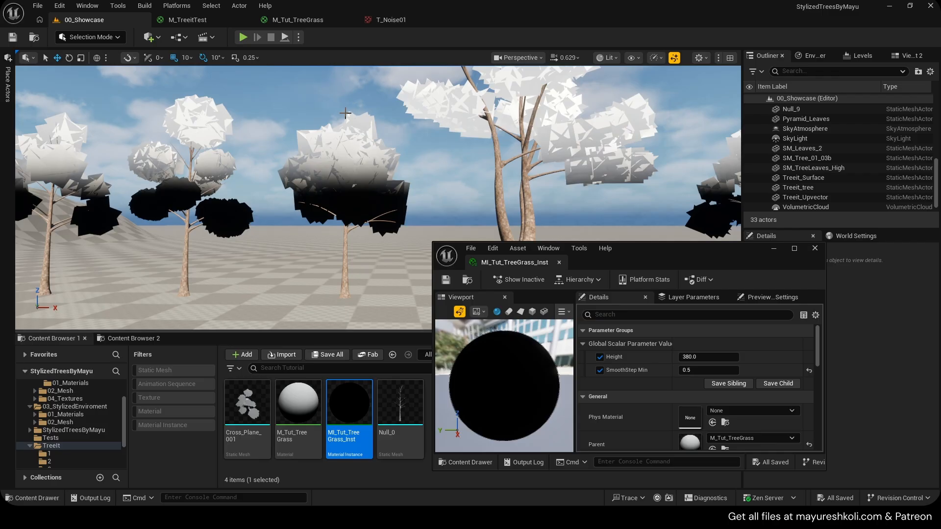
{"action": "scroll", "coordinate": [345, 113], "scroll_direction": "up", "scroll_amount": 2}
{"action": "middle_click_drag", "start_coordinate": [356, 271], "coordinate": [356, 296]}
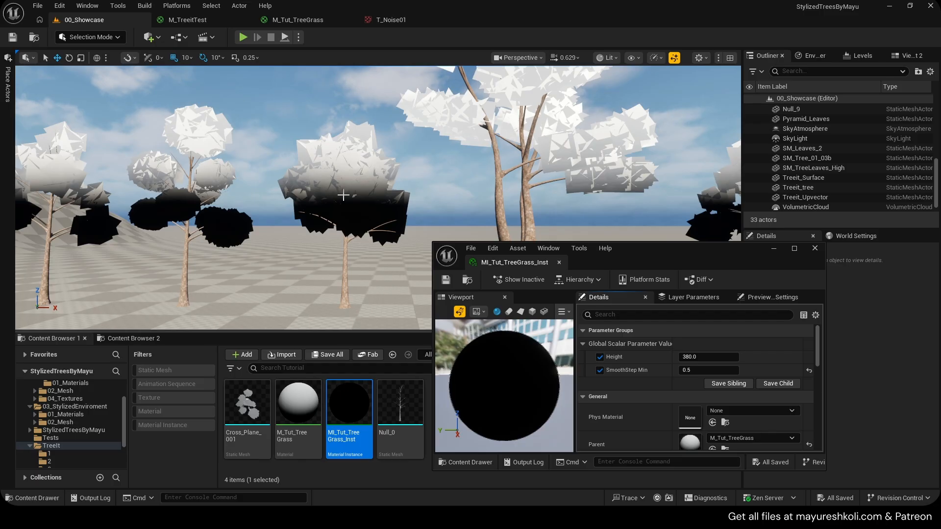
{"action": "key", "text": "ctrl+s"}
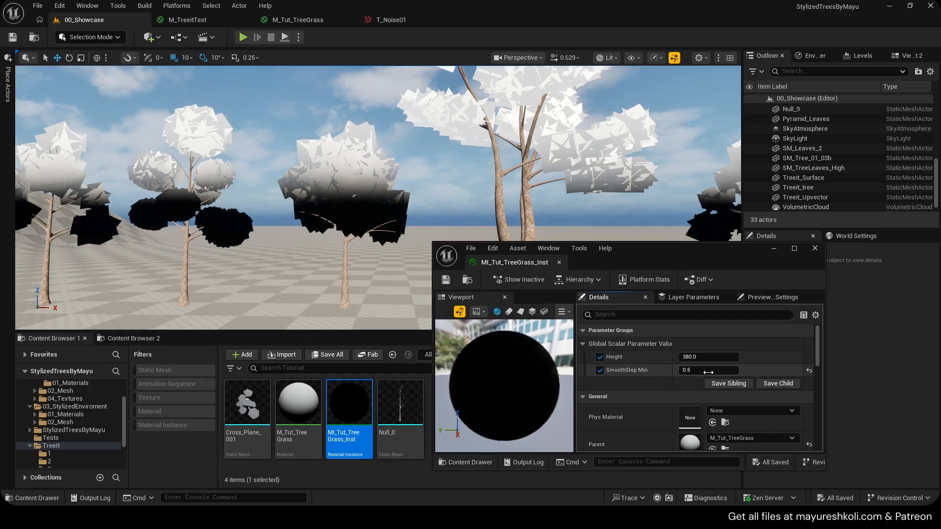
Try SmoothStep Min at 0 in MI_Tut_TreeGrass_Inst, and set it to 0.8.
{"action": "left_click", "coordinate": [733, 371]}
{"action": "type", "text": "0"}
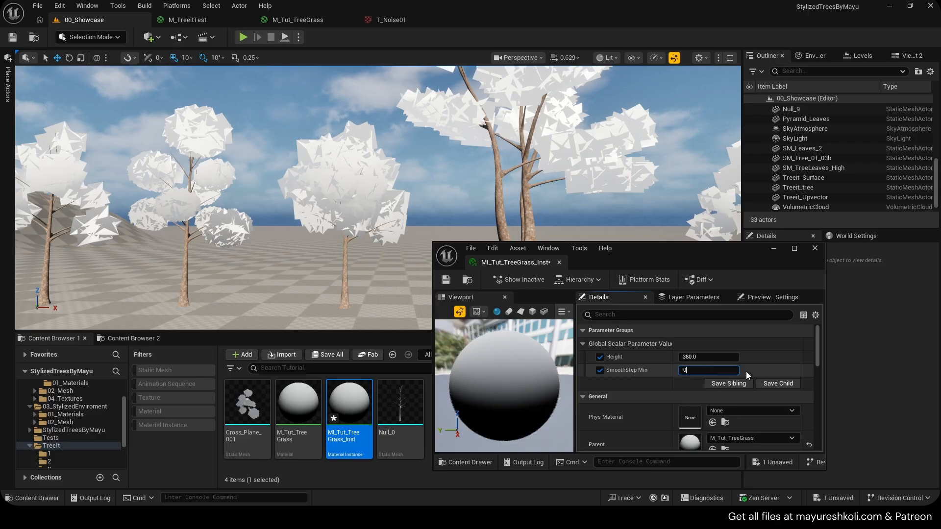
{"action": "type", "text": "88"}
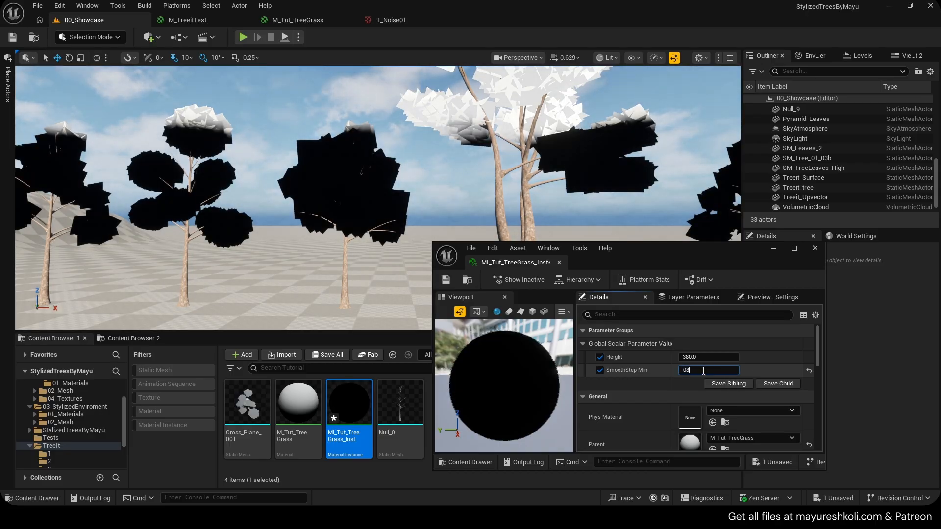
{"action": "key", "text": "Left"}
{"action": "type", "text": "."}
{"action": "key", "text": "Return"}
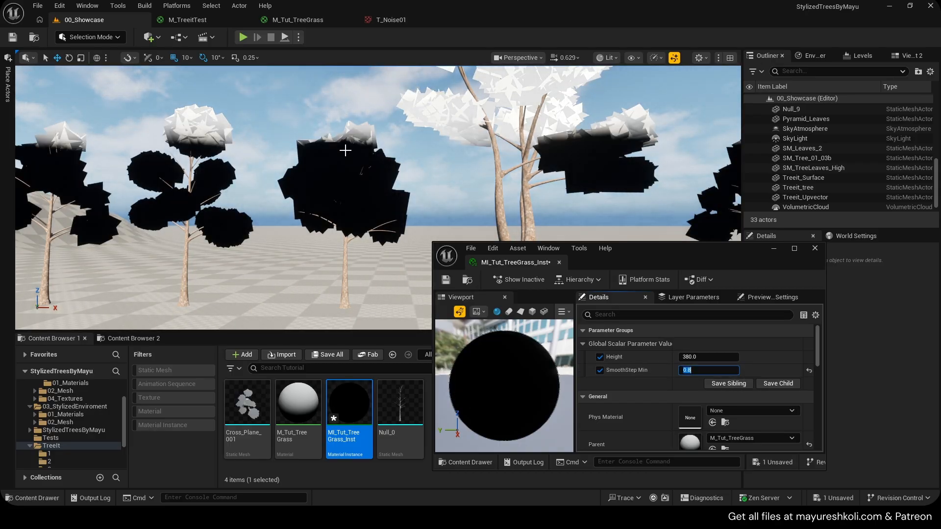
Try a lower Height of about 347 in the material instance, and set it back to 380.
{"action": "left_click_drag", "start_coordinate": [708, 357], "coordinate": [692, 357]}
{"action": "left_click", "coordinate": [710, 357]}
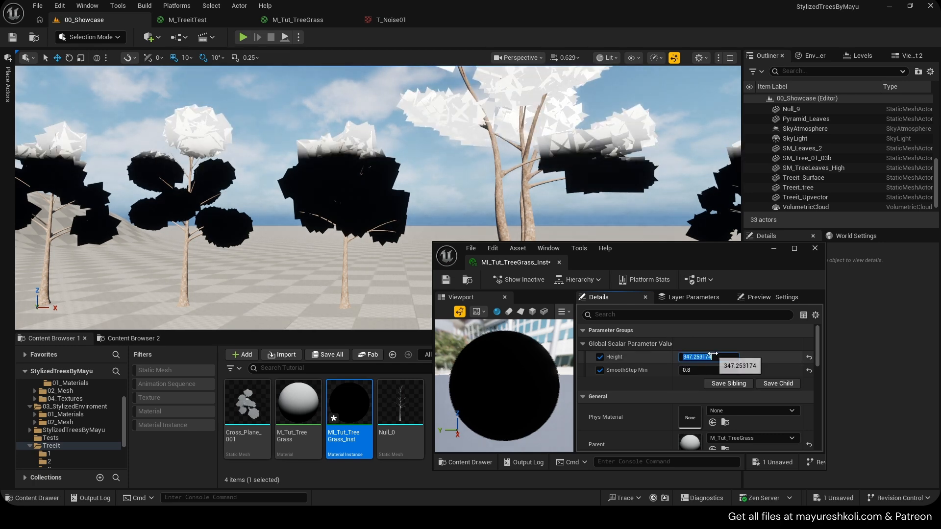
{"action": "type", "text": "380"}
{"action": "key", "text": "Return"}
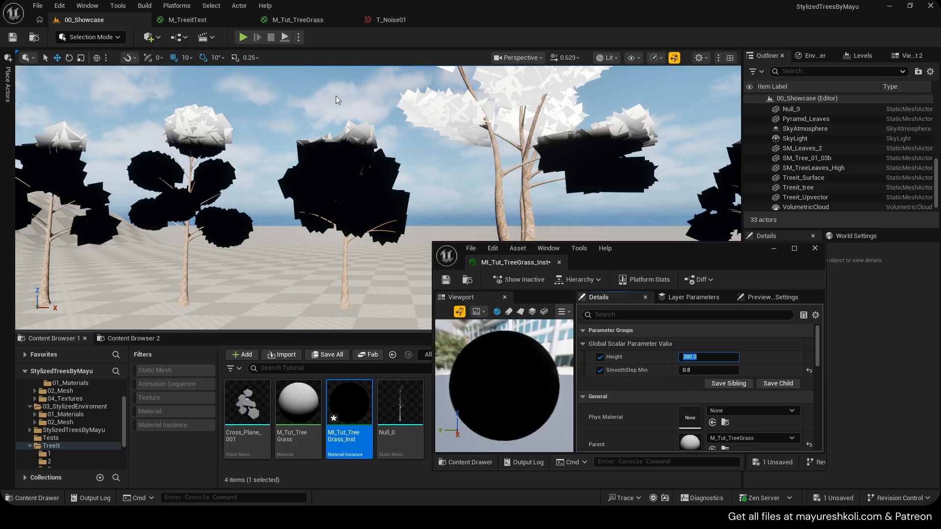
Vary SmoothStep Min in the instance to about 0.54, 0.51 and 0.32 to preview the leaf gradient.
{"action": "left_click_drag", "start_coordinate": [708, 370], "coordinate": [644, 374]}
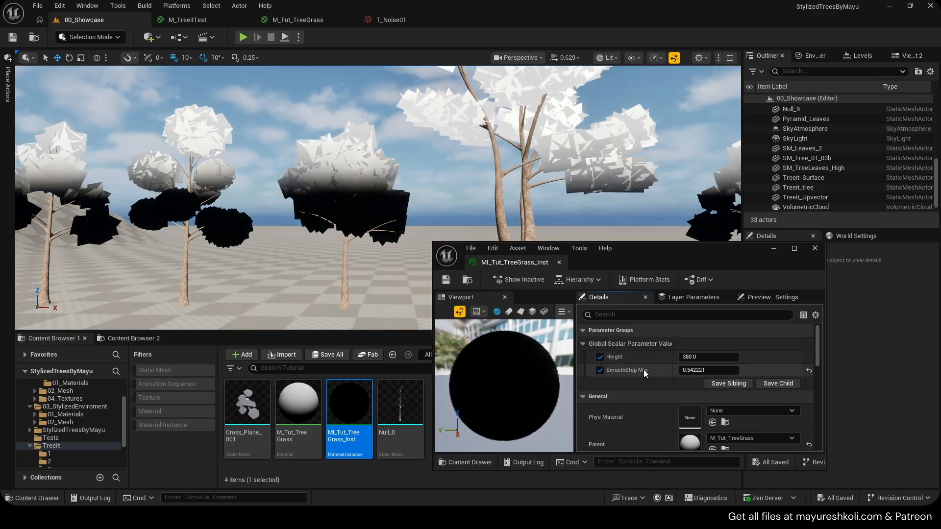
{"action": "left_click_drag", "start_coordinate": [703, 371], "coordinate": [696, 371]}
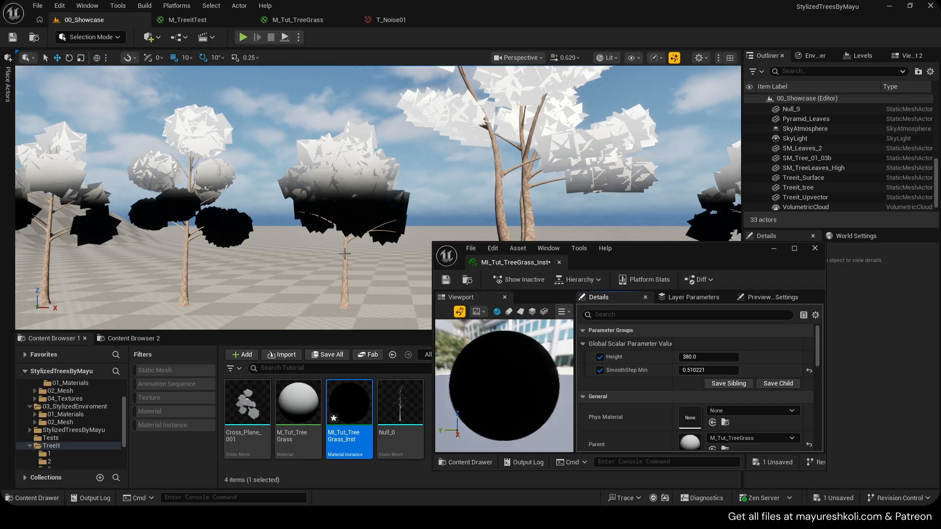
{"action": "left_click_drag", "start_coordinate": [698, 370], "coordinate": [731, 370]}
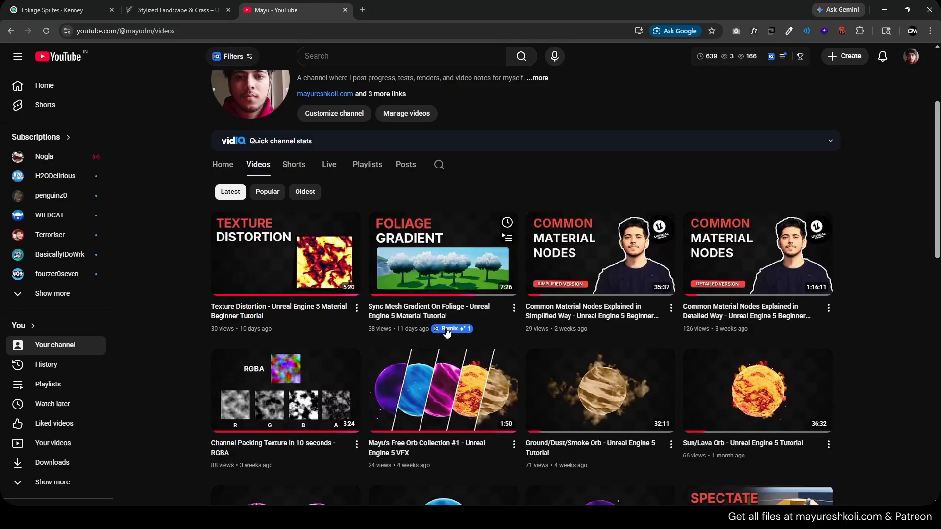
Switch to the YouTube channel's video list in the browser and look over the foliage gradient tutorial.
{"action": "middle_click", "coordinate": [853, 309]}
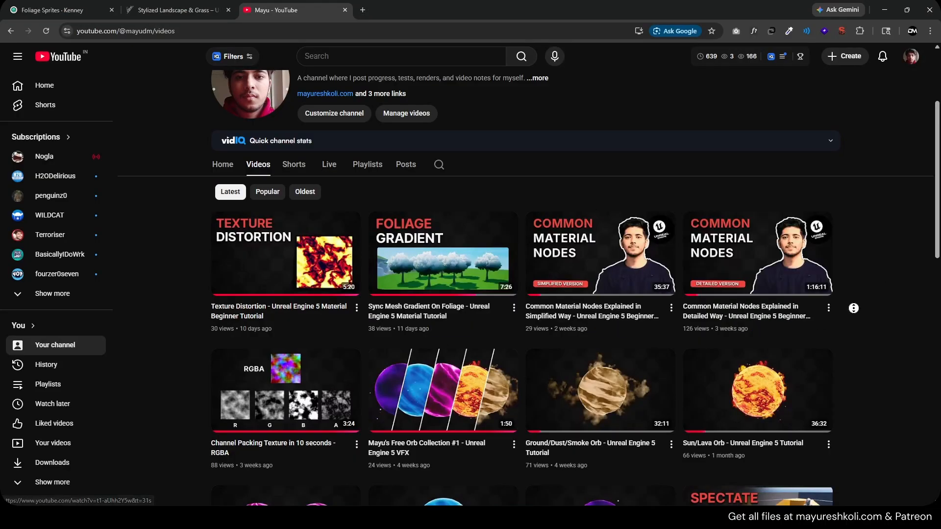
{"action": "middle_click", "coordinate": [854, 309]}
{"action": "middle_click", "coordinate": [873, 311]}
{"action": "middle_click", "coordinate": [872, 312]}
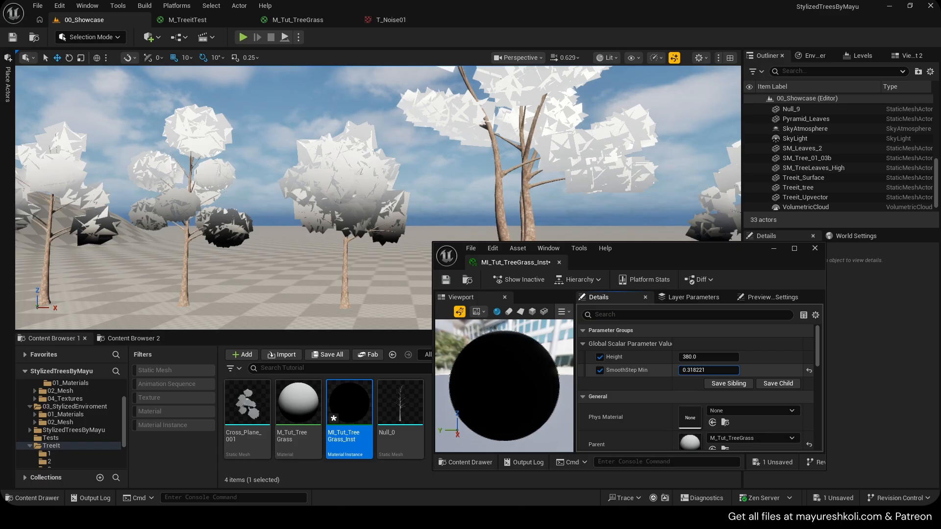
Back in Unreal Editor, raise SmoothStep Min to about 0.47, save the instance, and lower the value to about 0.44.
{"action": "left_click_drag", "start_coordinate": [708, 370], "coordinate": [783, 370]}
{"action": "left_click", "coordinate": [445, 280]}
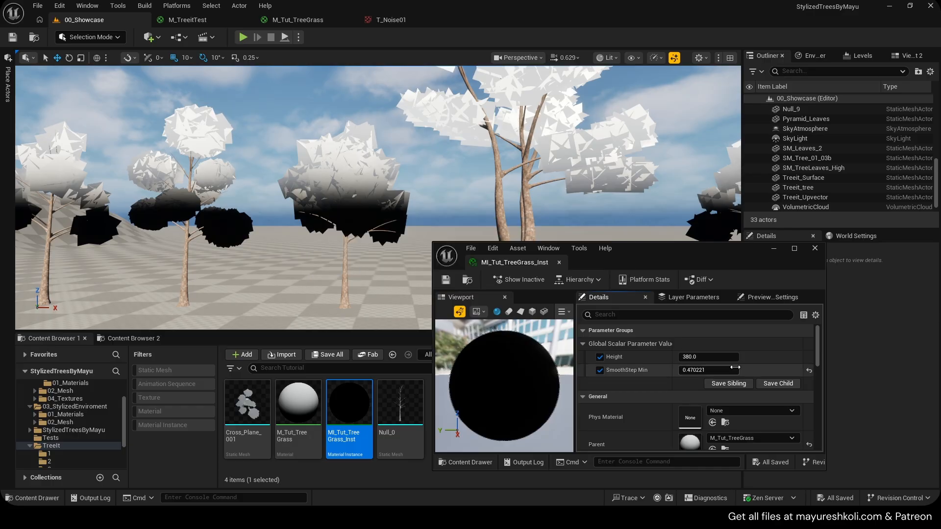
{"action": "left_click_drag", "start_coordinate": [720, 372], "coordinate": [705, 373]}
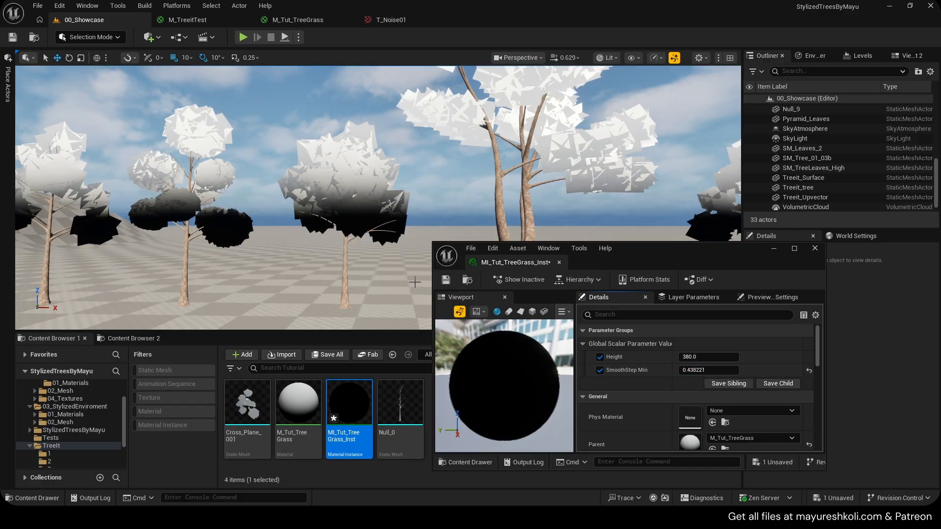
Save the material instance, and add a Lerp node between SmoothStep and the output node in M_Tut_TreeGrass.
{"action": "left_click", "coordinate": [439, 280]}
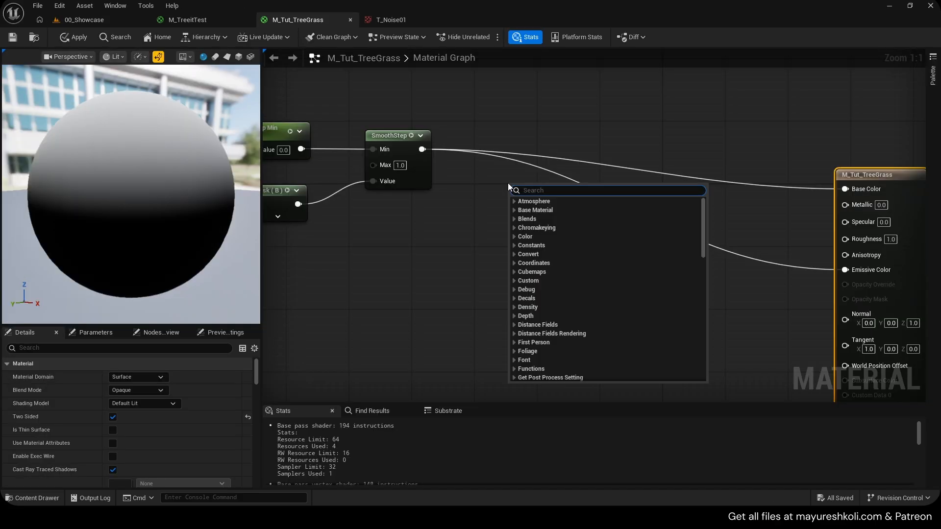
{"action": "type", "text": "lerp"}
{"action": "key", "text": "Return"}
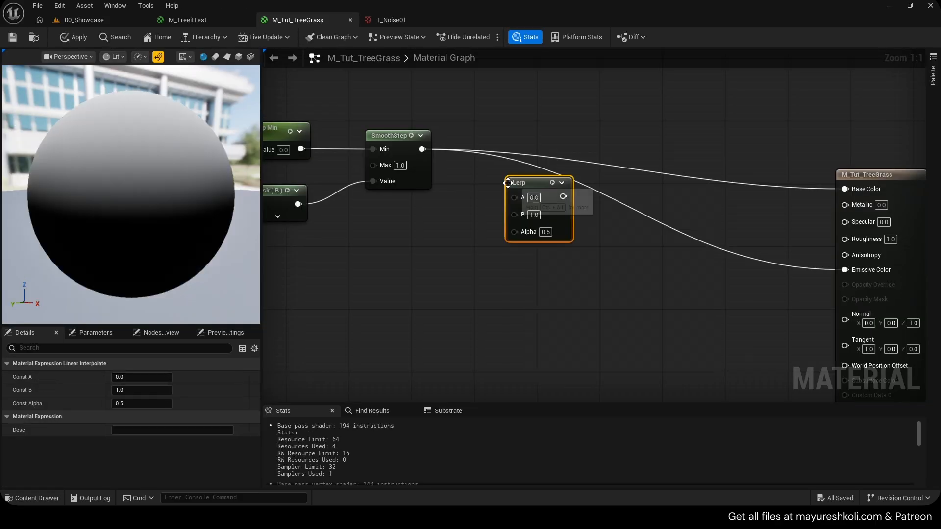
{"action": "left_click_drag", "start_coordinate": [514, 182], "coordinate": [553, 104]}
Feed the Lerp output into Base Color and Emissive Color, connect SmoothStep to the Lerp's Alpha, and save the material.
{"action": "left_click_drag", "start_coordinate": [422, 149], "coordinate": [602, 118], "text": "ctrl"}
{"action": "left_click_drag", "start_coordinate": [611, 153], "coordinate": [611, 168]}
{"action": "mouse_move", "coordinate": [603, 134]}
{"action": "left_mouse_down", "text": "ctrl"}
{"action": "mouse_move", "coordinate": [642, 152]}
{"action": "mouse_move", "coordinate": [576, 142]}
{"action": "mouse_move", "coordinate": [602, 134]}
{"action": "left_mouse_up", "text": "ctrl"}
{"action": "right_click_drag", "start_coordinate": [610, 132], "coordinate": [646, 140]}
{"action": "left_click_drag", "start_coordinate": [458, 157], "coordinate": [632, 145]}
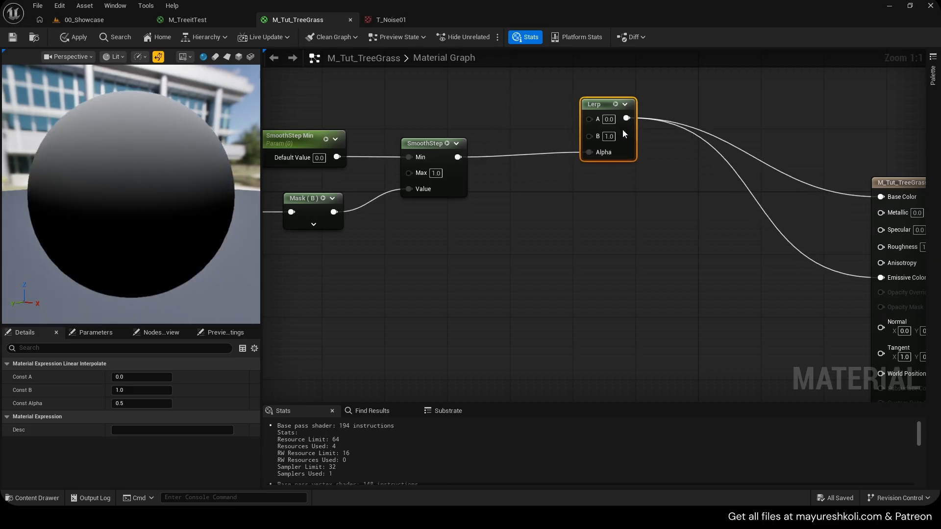
{"action": "key", "text": "ctrl+s"}
Move the Lerp node slightly up and closer to the SmoothStep node.
{"action": "right_click_drag", "start_coordinate": [558, 161], "coordinate": [582, 185]}
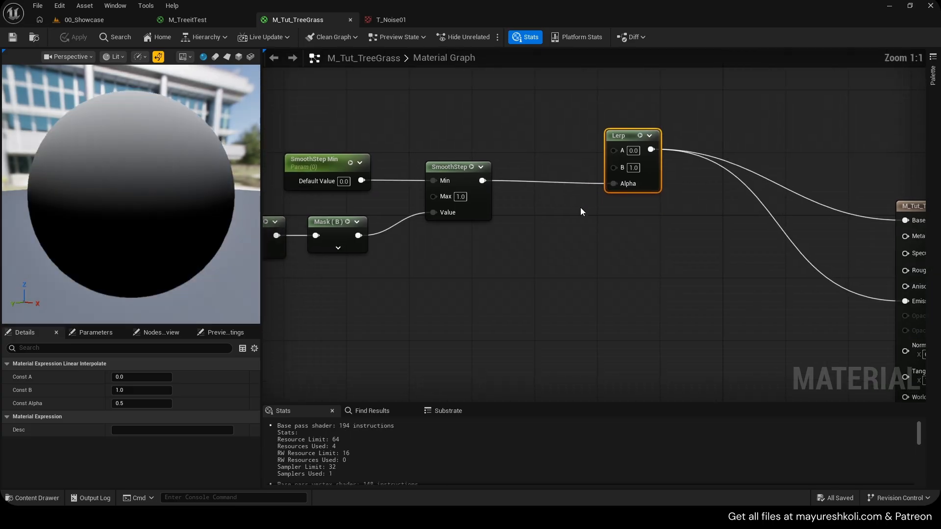
{"action": "left_click_drag", "start_coordinate": [645, 179], "coordinate": [650, 167]}
{"action": "right_click_drag", "start_coordinate": [546, 139], "coordinate": [624, 263]}
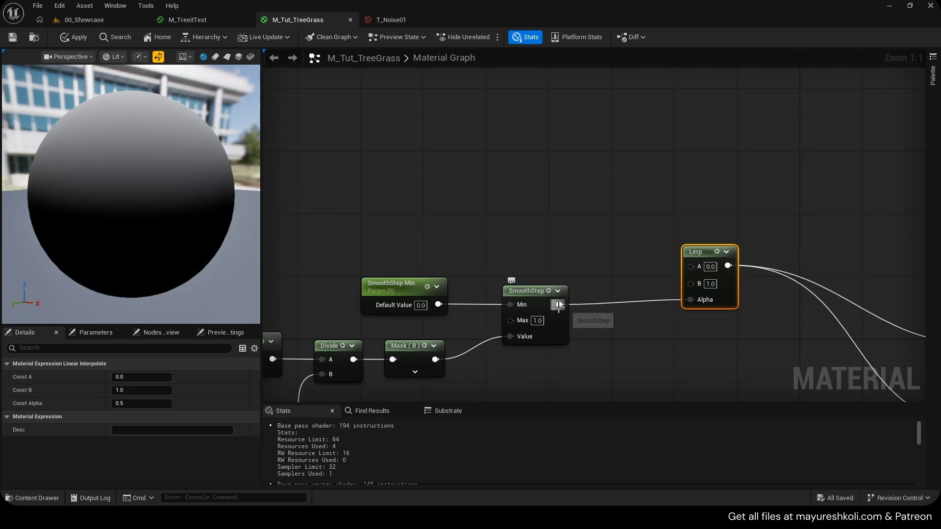
{"action": "right_click_drag", "start_coordinate": [601, 318], "coordinate": [610, 270]}
{"action": "left_click", "coordinate": [610, 270]}
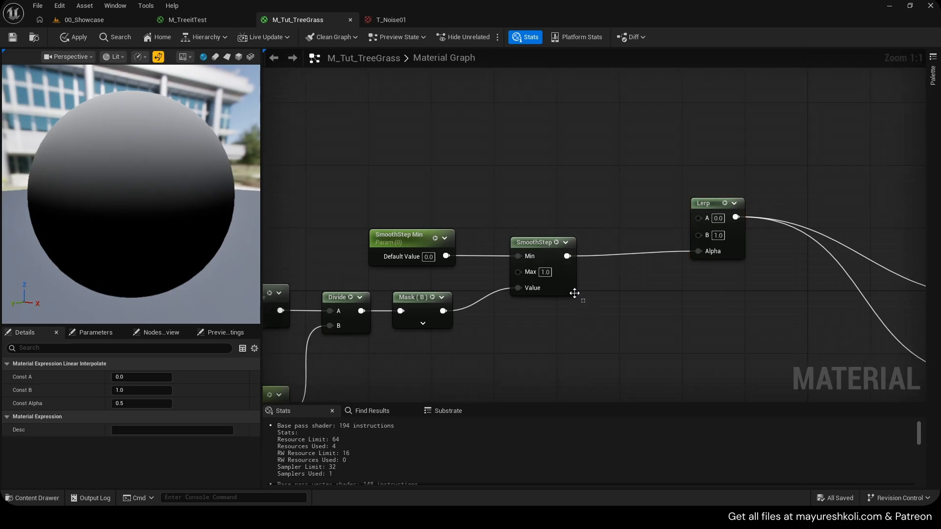
Examine the leaf gradient on the trees in 00_Showcase, and close the T_Noise01 texture editor.
{"action": "left_click", "coordinate": [107, 20]}
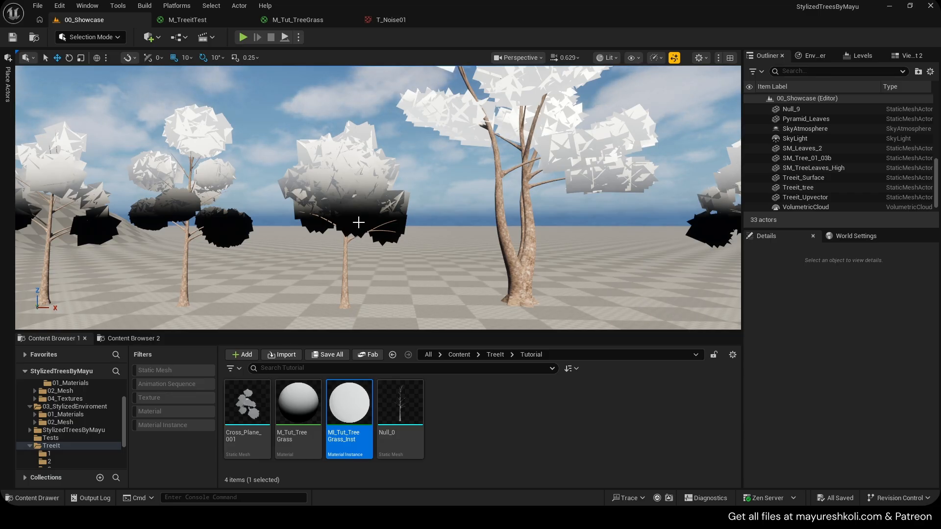
{"action": "scroll", "coordinate": [359, 222], "scroll_direction": "up", "scroll_amount": 3}
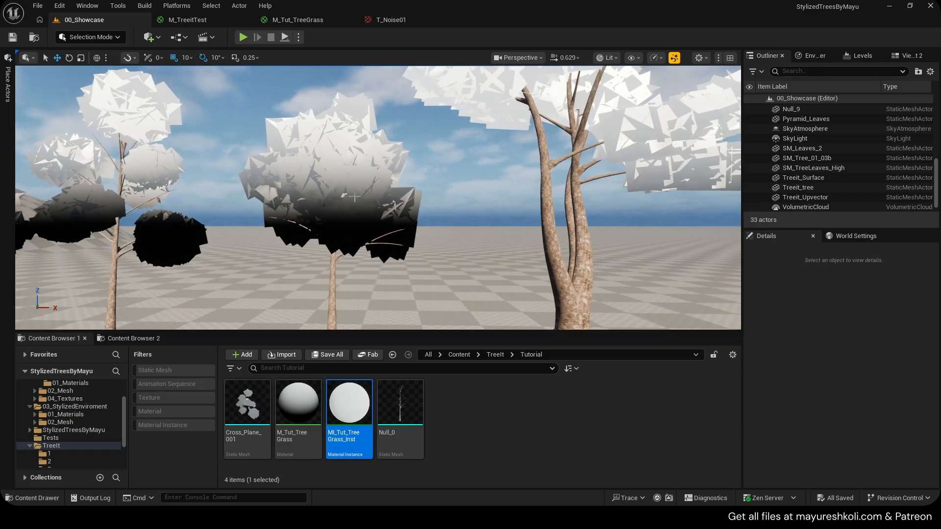
{"action": "left_click", "coordinate": [392, 19]}
{"action": "left_click", "coordinate": [309, 19]}
{"action": "left_click", "coordinate": [455, 19]}
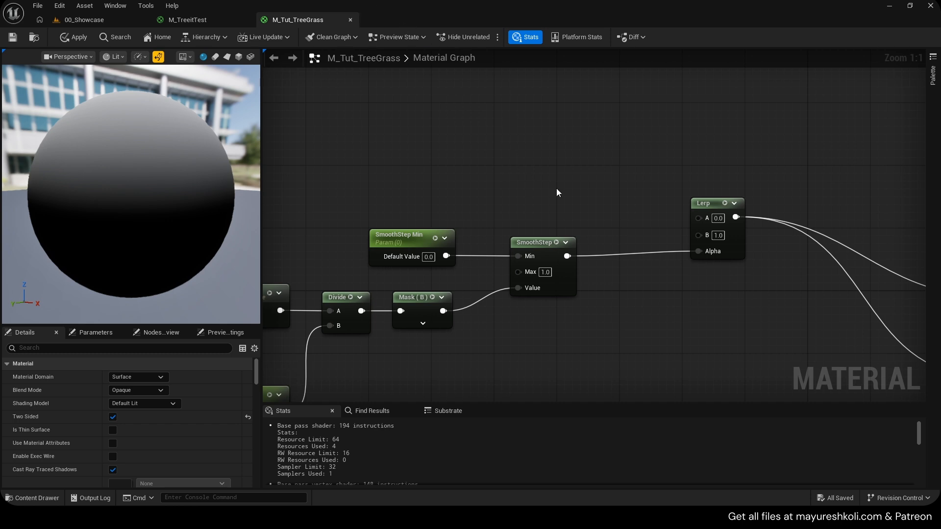
{"action": "scroll", "coordinate": [552, 180], "scroll_direction": "up", "scroll_amount": 1}
{"action": "mouse_move", "coordinate": [666, 216]}
{"action": "right_mouse_down"}
{"action": "mouse_move", "coordinate": [552, 181]}
{"action": "mouse_move", "coordinate": [666, 227]}
{"action": "right_mouse_up"}
{"action": "left_click_drag", "start_coordinate": [665, 227], "coordinate": [538, 152]}
{"action": "left_click", "coordinate": [513, 155]}
Add a Constant3Vector node above the SmoothStep node and convert it to a parameter named Color 1.
{"action": "right_click_drag", "start_coordinate": [575, 152], "coordinate": [572, 184]}
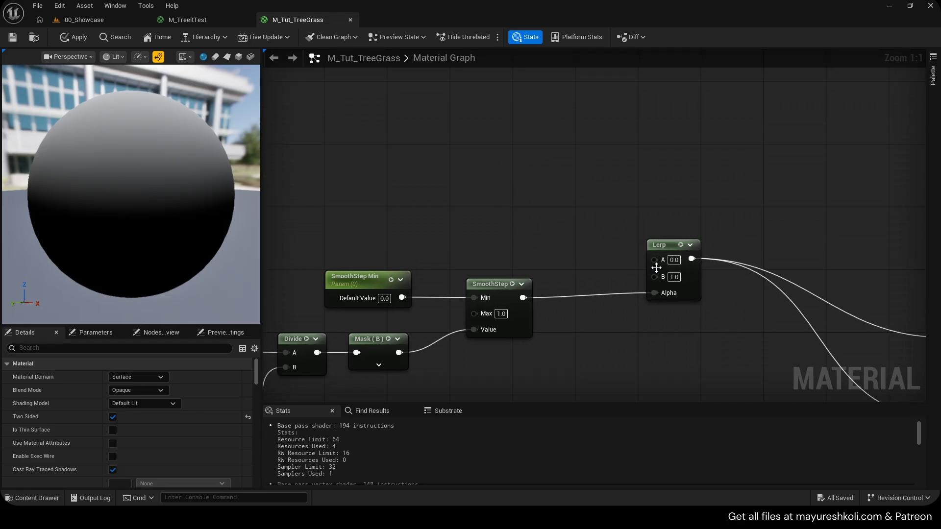
{"action": "right_click_drag", "start_coordinate": [543, 209], "coordinate": [563, 224]}
{"action": "right_click_drag", "start_coordinate": [520, 140], "coordinate": [527, 178]}
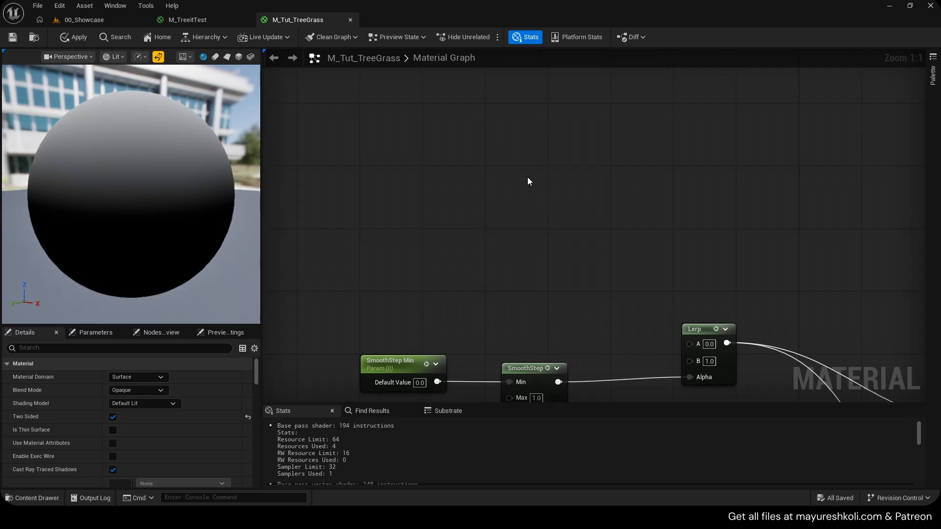
{"action": "left_click", "coordinate": [509, 121]}
{"action": "right_click", "coordinate": [539, 120]}
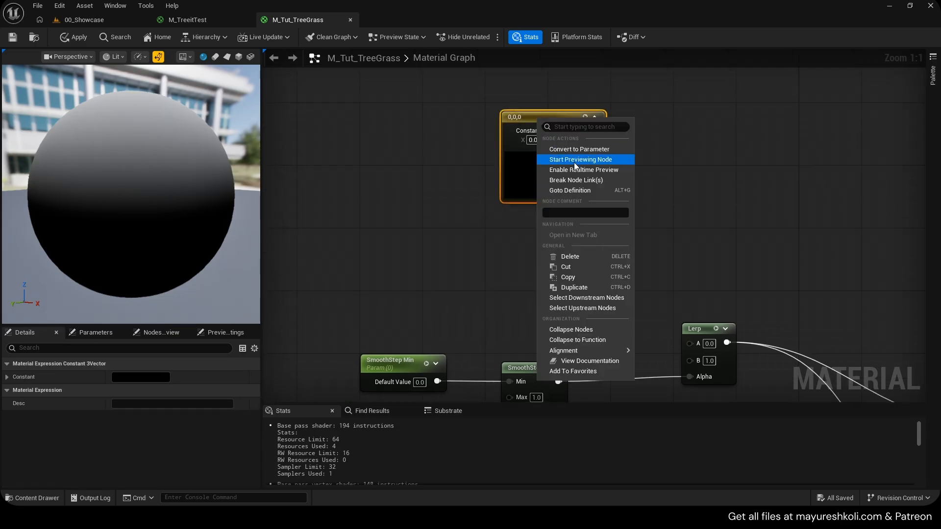
{"action": "left_click", "coordinate": [575, 150]}
{"action": "type", "text": "Colo"}
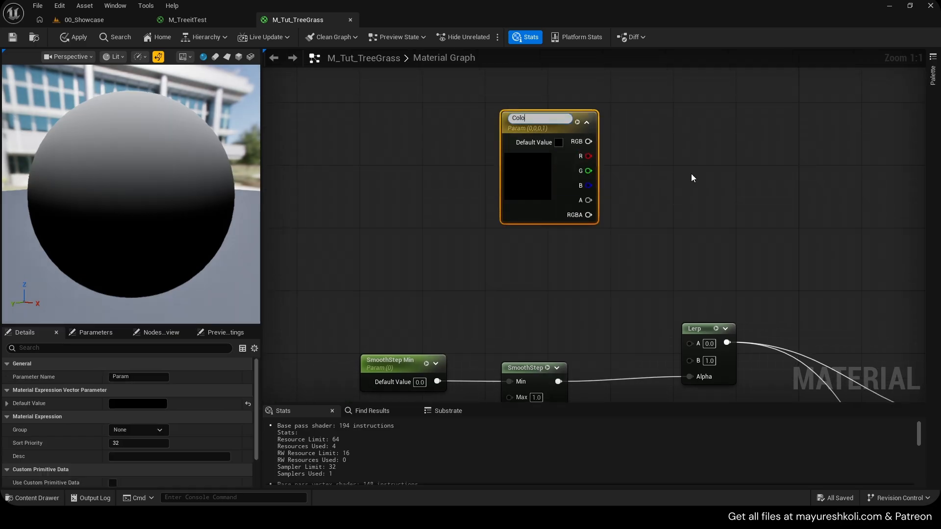
{"action": "type", "text": "r 1"}
{"action": "key", "text": "Return"}
Duplicate the Color 1 parameter and rename the copy as Color 2.
{"action": "key", "text": "ctrl+d"}
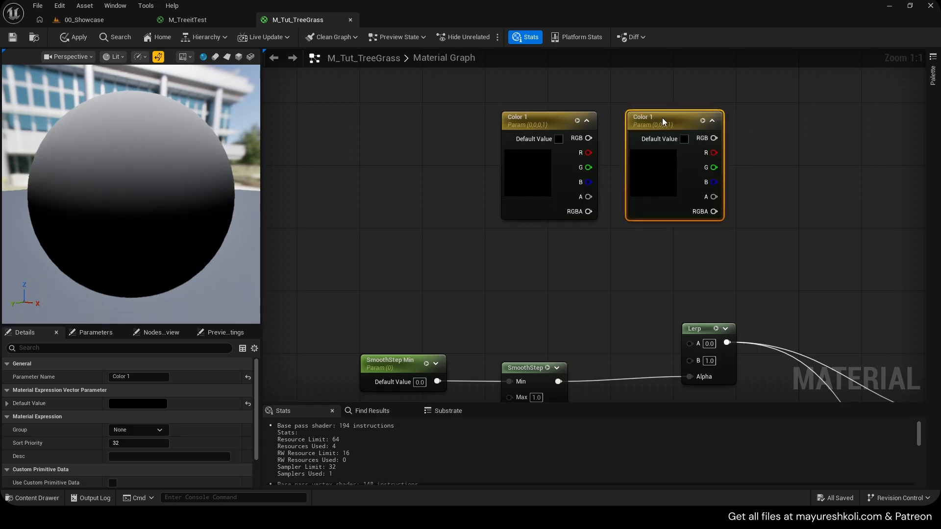
{"action": "double_click", "coordinate": [661, 117]}
{"action": "left_click", "coordinate": [658, 117]}
{"action": "key", "text": "BackSpace"}
{"action": "type", "text": "2"}
{"action": "key", "text": "Return"}
Place Color 2 below Color 1, connect Color 1 to Lerp A and Color 2 to Lerp B, and apply the material.
{"action": "left_click_drag", "start_coordinate": [647, 114], "coordinate": [528, 232]}
{"action": "left_click_drag", "start_coordinate": [588, 256], "coordinate": [587, 141]}
{"action": "left_click", "coordinate": [73, 37]}
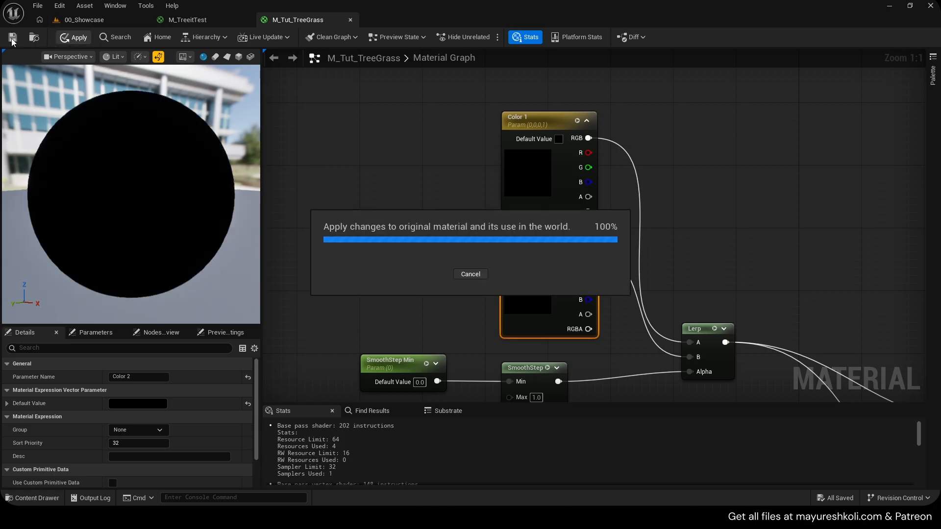
Open MI_Tut_TreeGrass_Inst in its own window beside the trees of the 00_Showcase level.
{"action": "left_click", "coordinate": [104, 22]}
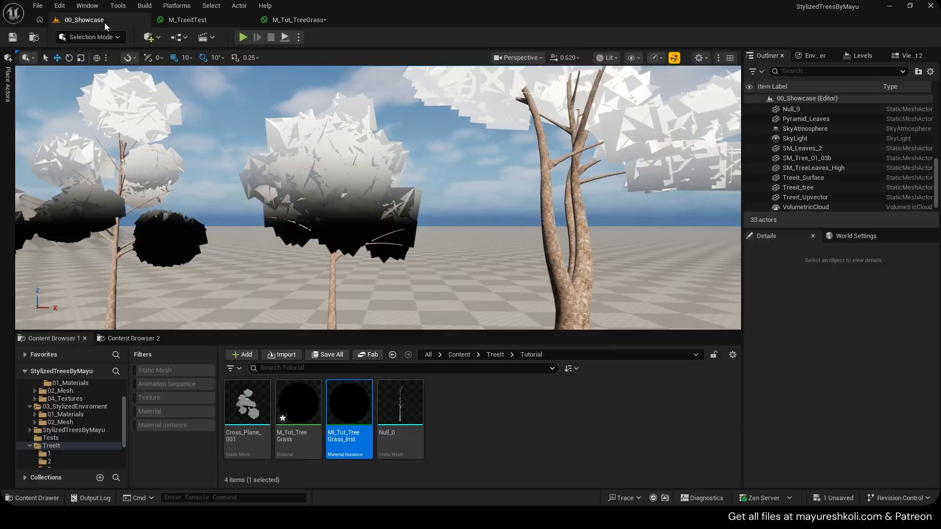
{"action": "double_click", "coordinate": [351, 402]}
{"action": "left_click_drag", "start_coordinate": [425, 21], "coordinate": [560, 88]}
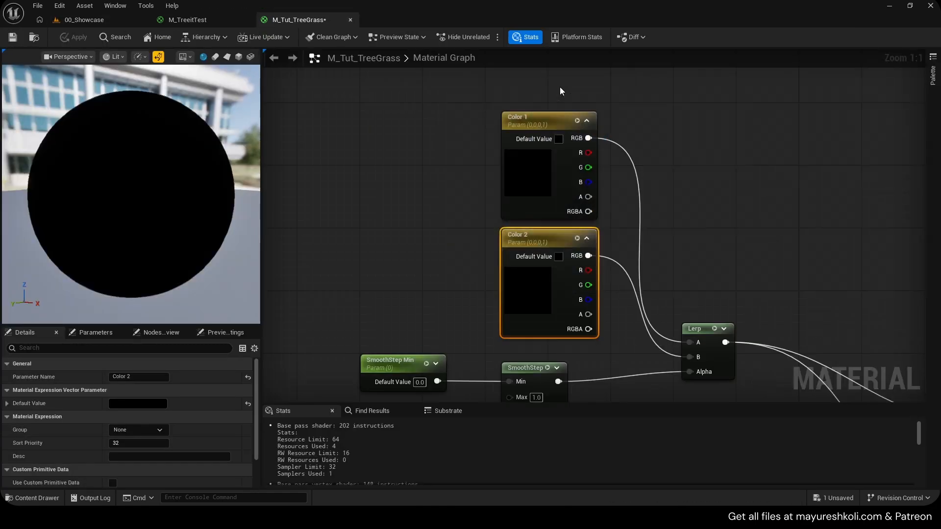
{"action": "left_click", "coordinate": [105, 18]}
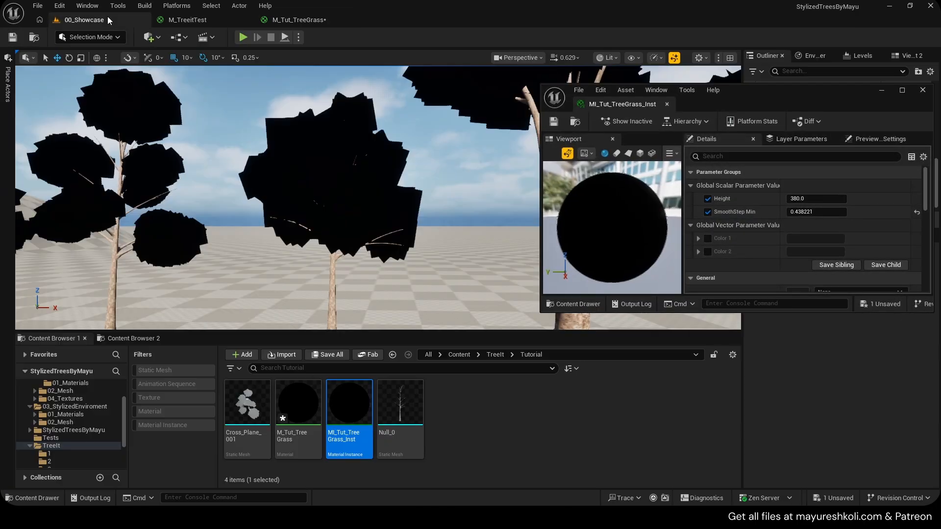
Set the instance's Color 1 to bright green, about R 0.048, G 1.0, B 0.009, and Color 2 to a similar bright green.
{"action": "left_click", "coordinate": [802, 243]}
{"action": "left_click_drag", "start_coordinate": [632, 315], "coordinate": [611, 341]}
{"action": "left_click", "coordinate": [717, 467]}
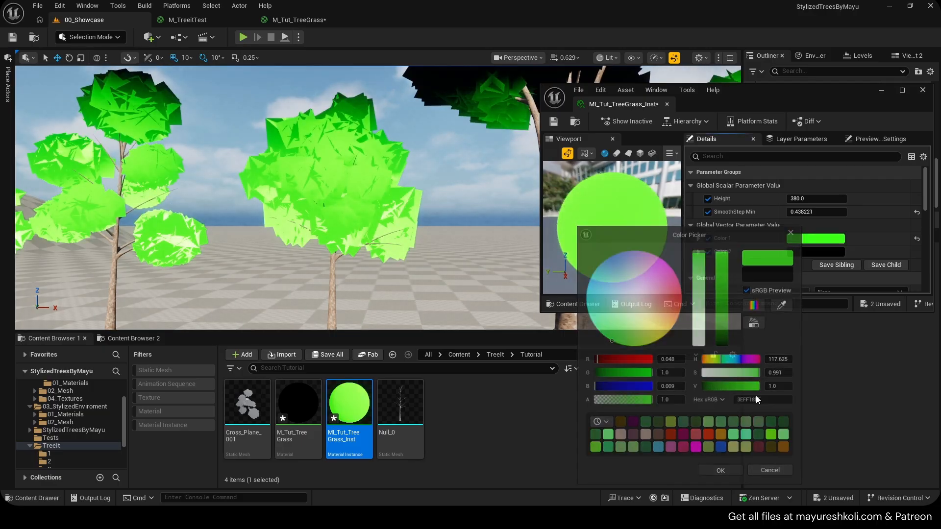
{"action": "left_click", "coordinate": [822, 252]}
{"action": "left_click_drag", "start_coordinate": [743, 294], "coordinate": [742, 249]}
{"action": "left_click_drag", "start_coordinate": [642, 319], "coordinate": [630, 340]}
{"action": "left_click", "coordinate": [737, 468]}
Darken Color 1 to a deep green, about R 0.007, G 0.151, B 0.001, and save all assets.
{"action": "left_click", "coordinate": [802, 240]}
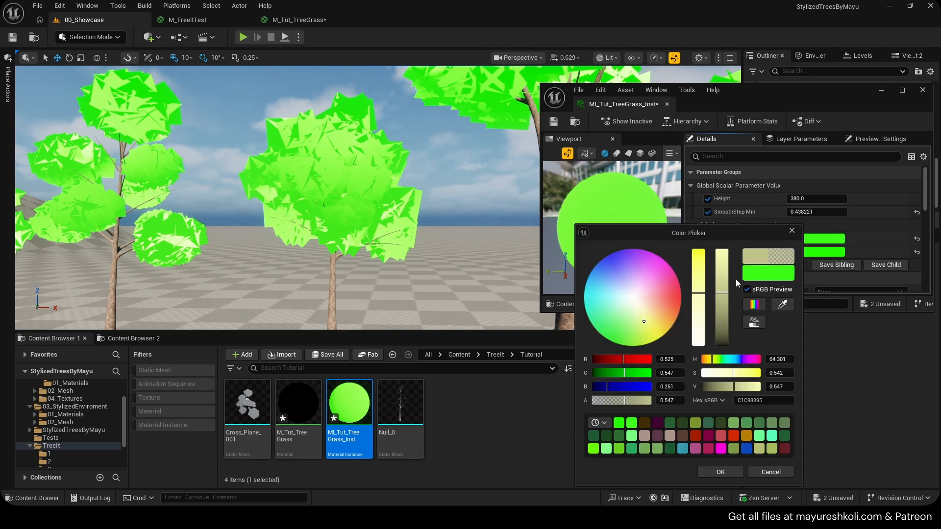
{"action": "left_click_drag", "start_coordinate": [723, 310], "coordinate": [722, 346]}
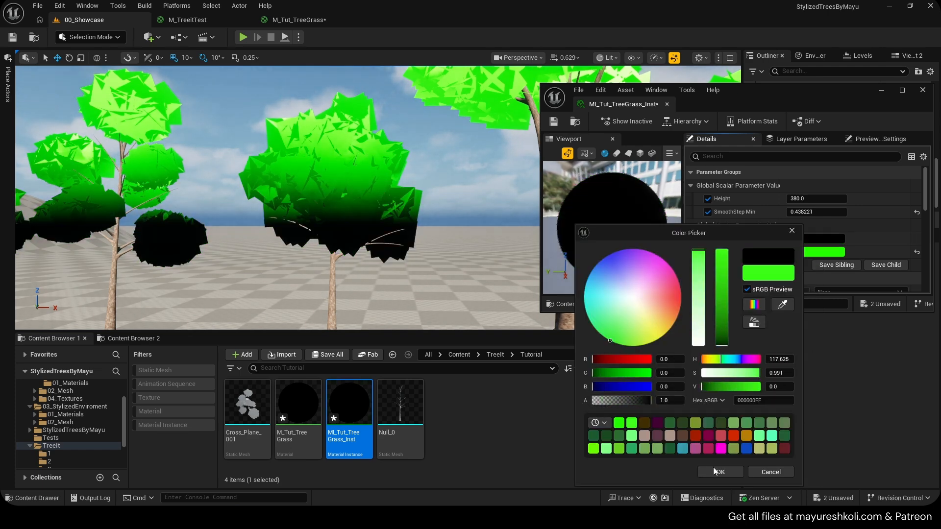
{"action": "left_click", "coordinate": [727, 333]}
{"action": "left_click", "coordinate": [725, 470]}
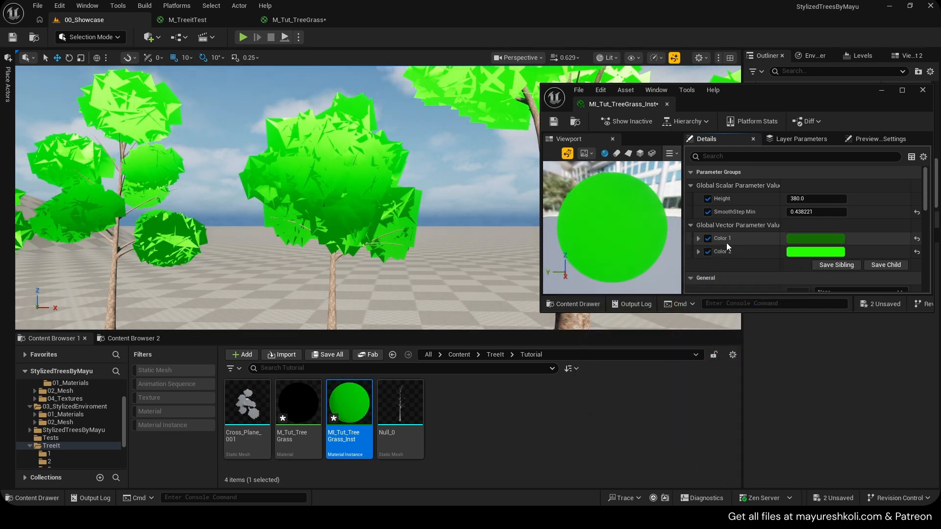
{"action": "key", "text": "ctrl+shift+s"}
{"action": "left_click", "coordinate": [802, 239]}
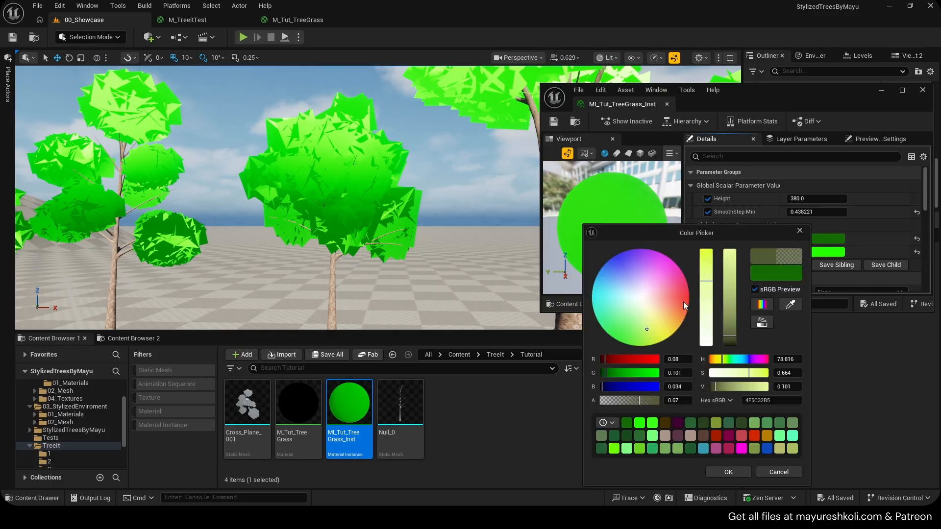
{"action": "left_click_drag", "start_coordinate": [640, 309], "coordinate": [616, 339]}
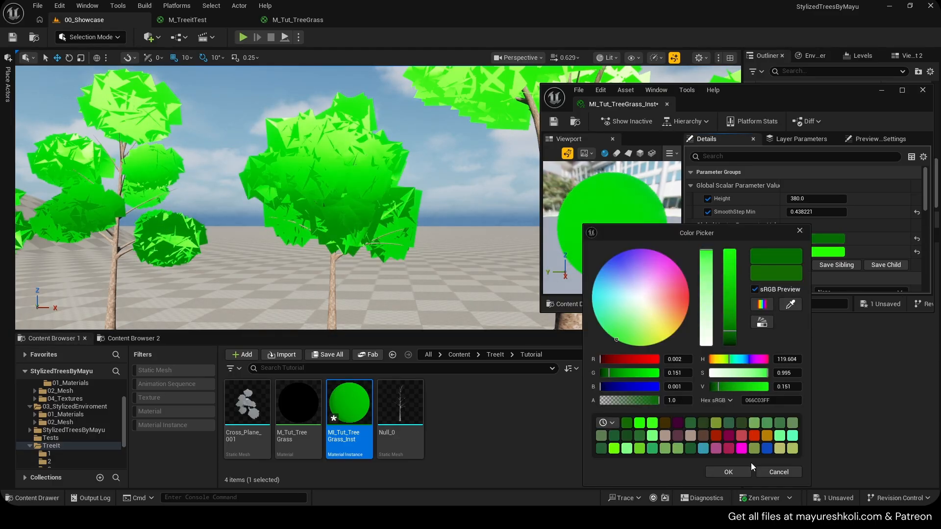
{"action": "left_click", "coordinate": [770, 472]}
Save the material instance and examine how Color 1 and Color 2 feed the Lerp in M_TreeitTest.
{"action": "left_click", "coordinate": [553, 122]}
{"action": "left_click", "coordinate": [189, 20]}
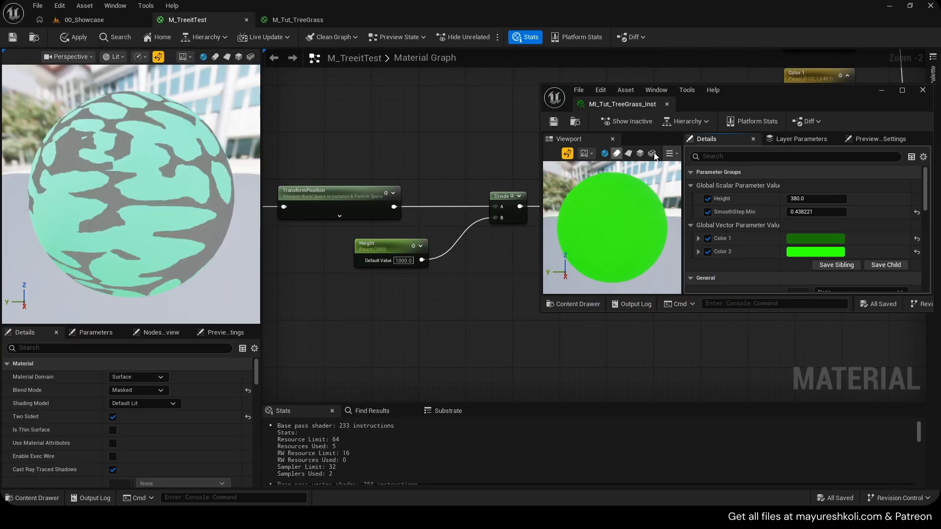
{"action": "left_click_drag", "start_coordinate": [736, 98], "coordinate": [569, 291]}
{"action": "right_click_drag", "start_coordinate": [690, 108], "coordinate": [408, 196]}
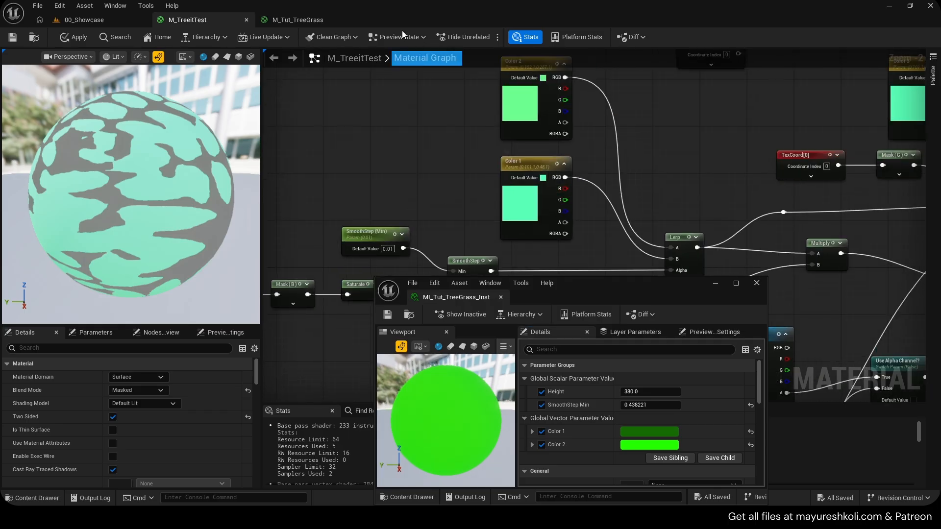
In M_Tut_TreeGrass, rename the lower color parameter, connected to Lerp B, as Color 1.
{"action": "left_click", "coordinate": [300, 21]}
{"action": "right_click_drag", "start_coordinate": [522, 198], "coordinate": [423, 129]}
{"action": "mouse_move", "coordinate": [538, 178]}
{"action": "right_mouse_down"}
{"action": "mouse_move", "coordinate": [544, 170]}
{"action": "mouse_move", "coordinate": [549, 187]}
{"action": "right_mouse_up"}
{"action": "double_click", "coordinate": [499, 167]}
{"action": "left_click", "coordinate": [502, 168]}
{"action": "key", "text": "BackSpace"}
{"action": "type", "text": "1"}
{"action": "left_click", "coordinate": [613, 156]}
{"action": "right_click_drag", "start_coordinate": [592, 146], "coordinate": [599, 194]}
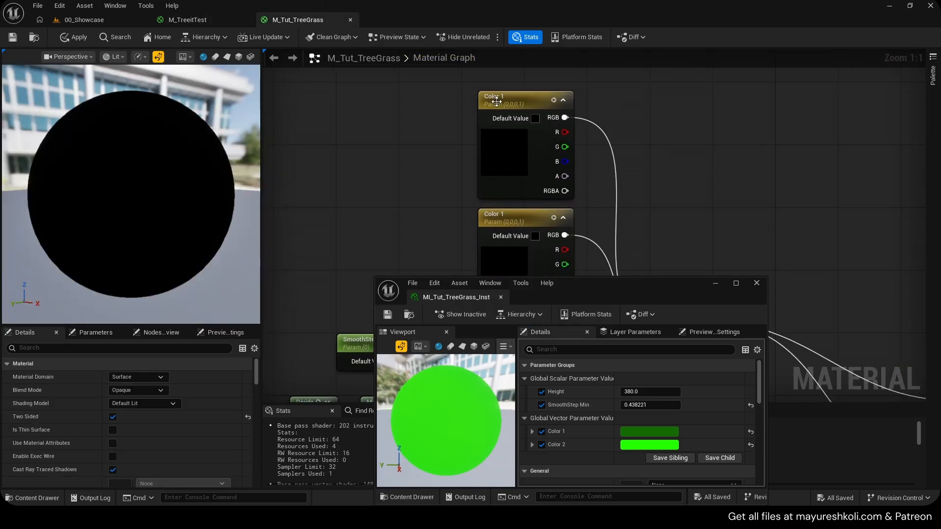
Rename the upper color parameter, connected to Lerp A, as Color 2 and apply the material.
{"action": "double_click", "coordinate": [497, 102]}
{"action": "key", "text": "BackSpace"}
{"action": "type", "text": "2"}
{"action": "key", "text": "Return"}
{"action": "left_click", "coordinate": [74, 38]}
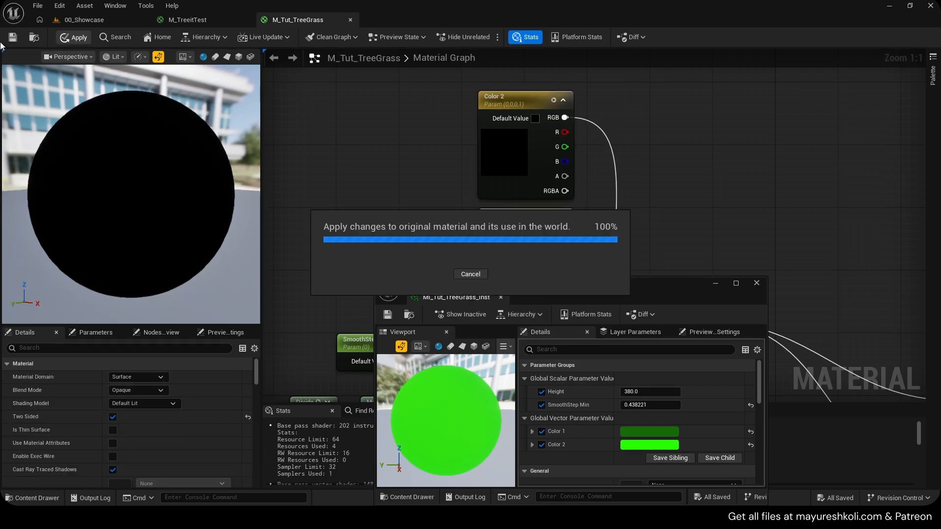
Back in 00_Showcase, set the instance's Color 1 to a cooler green, about R 0.009, G 0.547, B 0.044.
{"action": "left_click", "coordinate": [85, 19]}
{"action": "left_click_drag", "start_coordinate": [613, 290], "coordinate": [729, 81]}
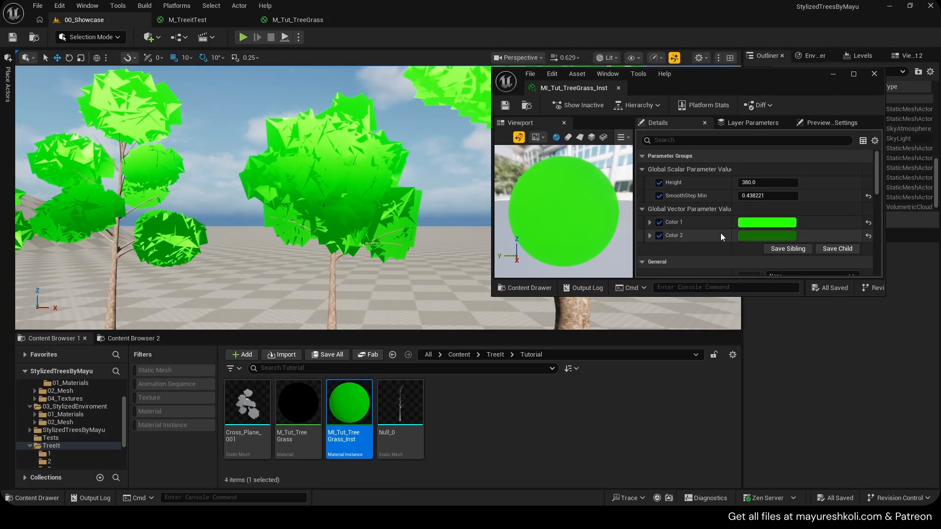
{"action": "left_click", "coordinate": [784, 235]}
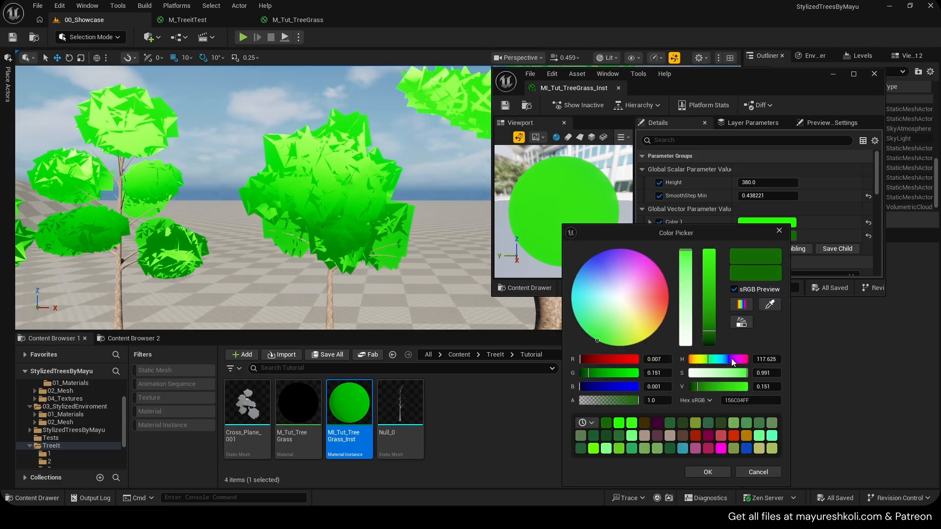
{"action": "left_click", "coordinate": [779, 230]}
{"action": "left_click", "coordinate": [769, 222]}
{"action": "left_click_drag", "start_coordinate": [594, 327], "coordinate": [578, 337]}
{"action": "left_click_drag", "start_coordinate": [694, 271], "coordinate": [694, 290]}
{"action": "left_click", "coordinate": [694, 469]}
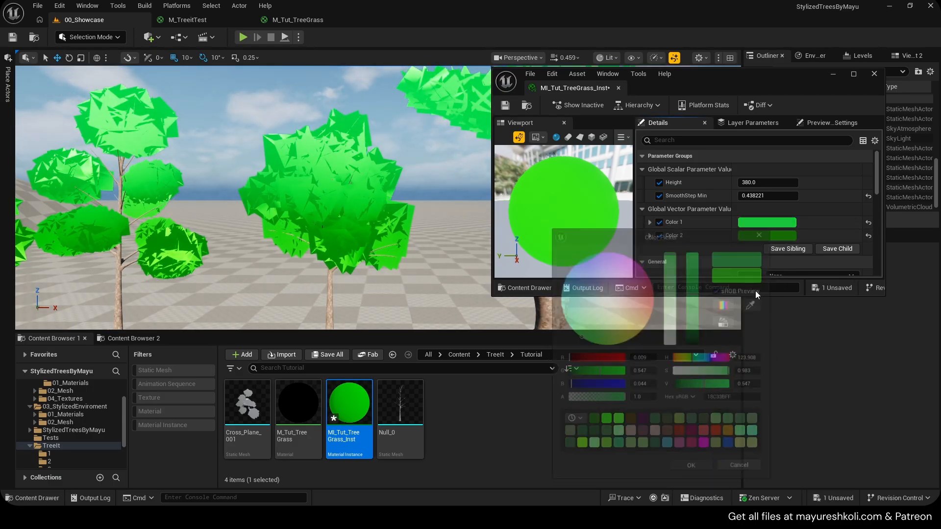
Darken Color 2 to about R 0.004, G 0.083, B 0.001, and raise SmoothStep Min slightly.
{"action": "left_click", "coordinate": [753, 235]}
{"action": "left_click", "coordinate": [725, 272]}
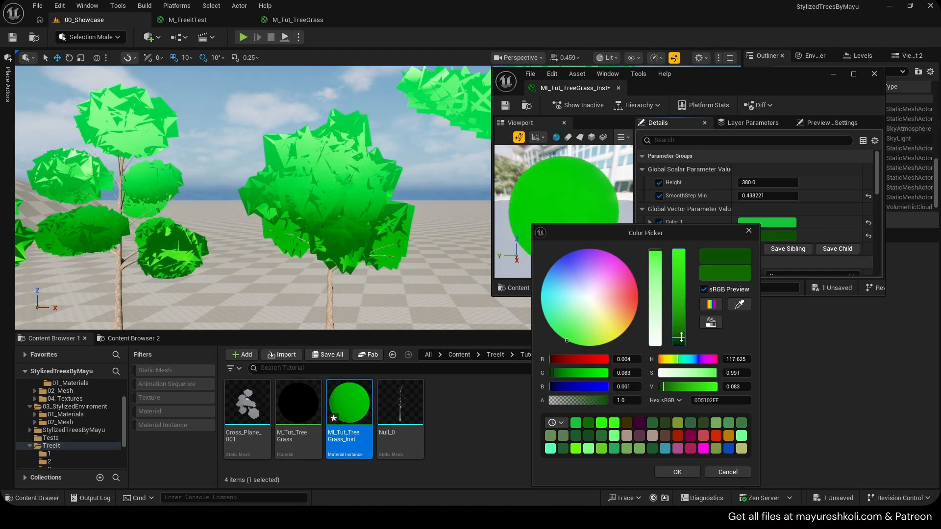
{"action": "left_click", "coordinate": [689, 473]}
{"action": "left_click_drag", "start_coordinate": [764, 196], "coordinate": [771, 195]}
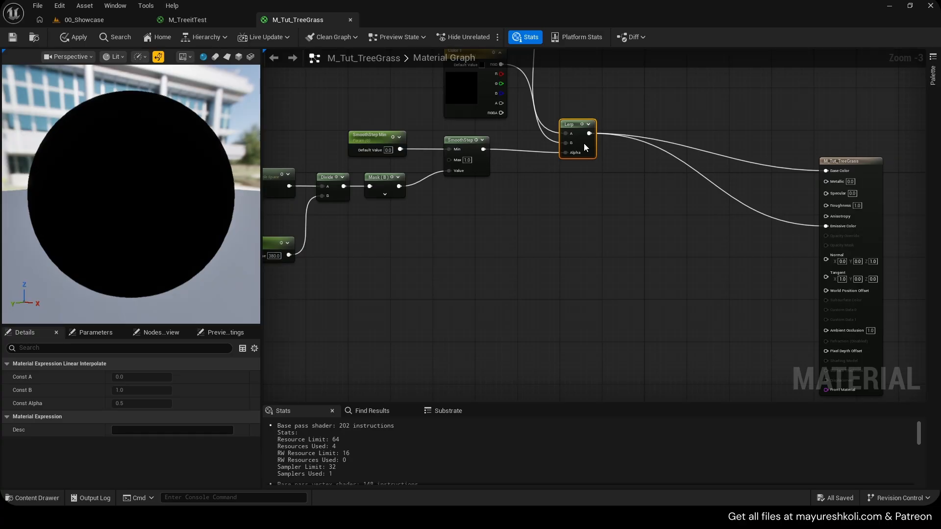
Save the M_Tut_TreeGrass material and inspect the connections on its output node.
{"action": "right_click_drag", "start_coordinate": [576, 195], "coordinate": [611, 201]}
{"action": "scroll", "coordinate": [656, 174], "scroll_direction": "down", "scroll_amount": 3}
{"action": "key", "text": "ctrl+s"}
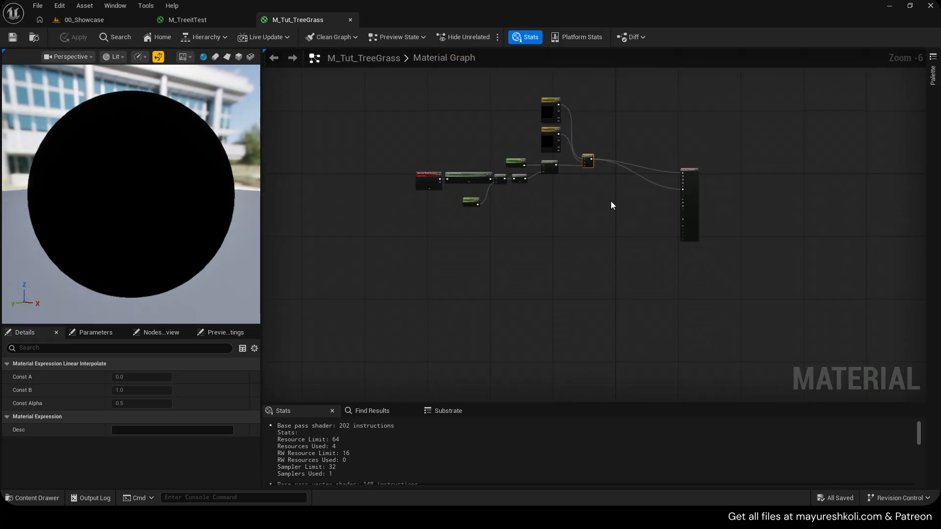
{"action": "scroll", "coordinate": [611, 201], "scroll_direction": "up", "scroll_amount": 5}
{"action": "right_click_drag", "start_coordinate": [681, 194], "coordinate": [521, 187]}
{"action": "scroll", "coordinate": [521, 188], "scroll_direction": "up", "scroll_amount": 1}
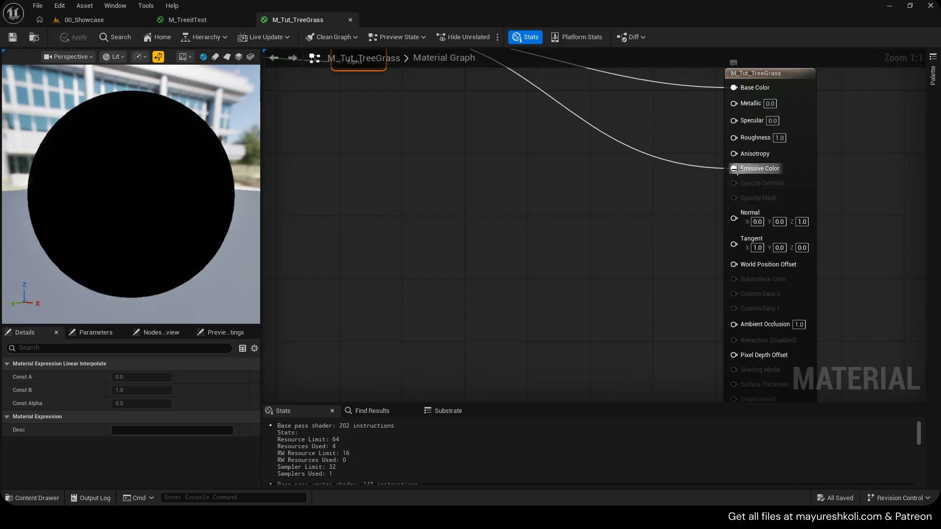
Set the M_Tut_TreeGrass material's Blend Mode to Masked and save it.
{"action": "left_click", "coordinate": [735, 202]}
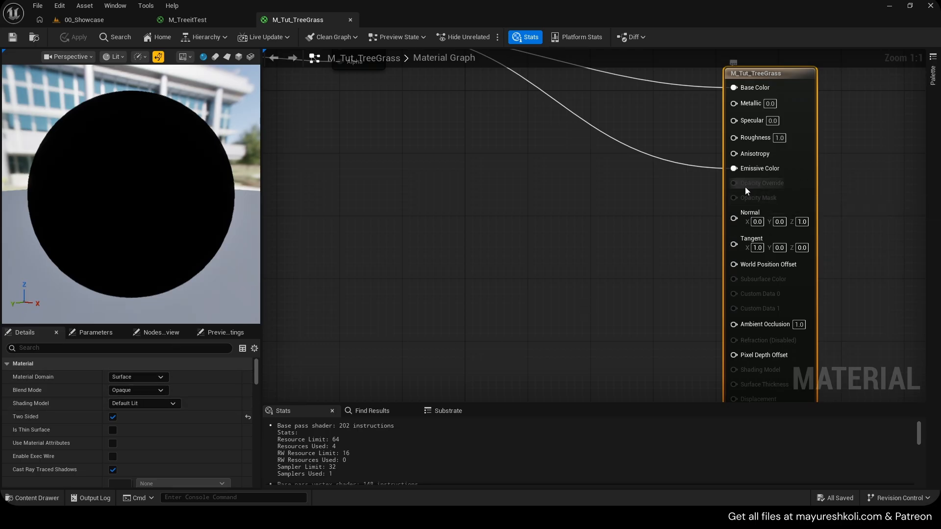
{"action": "left_click", "coordinate": [142, 390]}
{"action": "left_click", "coordinate": [131, 409]}
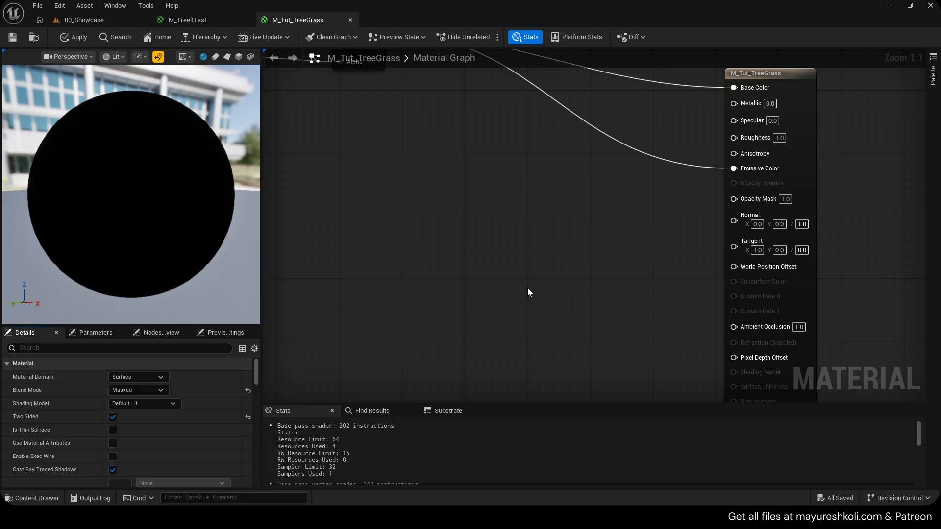
{"action": "left_click", "coordinate": [166, 391]}
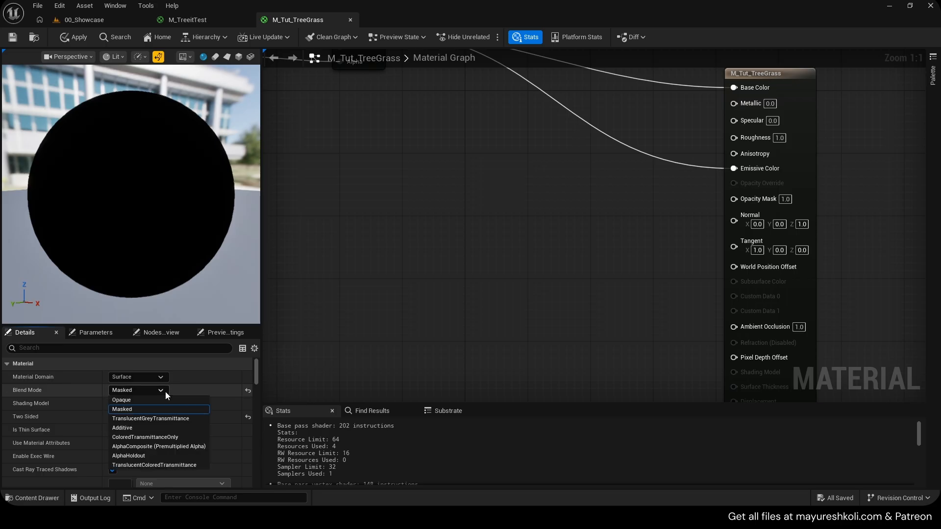
{"action": "left_click", "coordinate": [140, 409]}
{"action": "right_click_drag", "start_coordinate": [466, 280], "coordinate": [433, 303]}
{"action": "key", "text": "ctrl+s"}
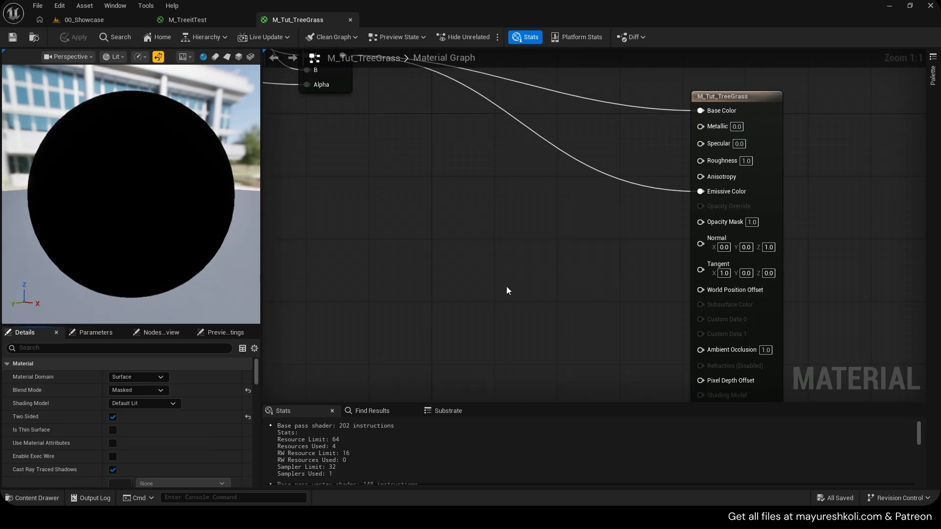
Switch to the Treeit folder in File Explorer, examine the leaf pattern in Leaf_MaskTexture.png, and close the image.
{"action": "key", "text": "alt+Tab"}
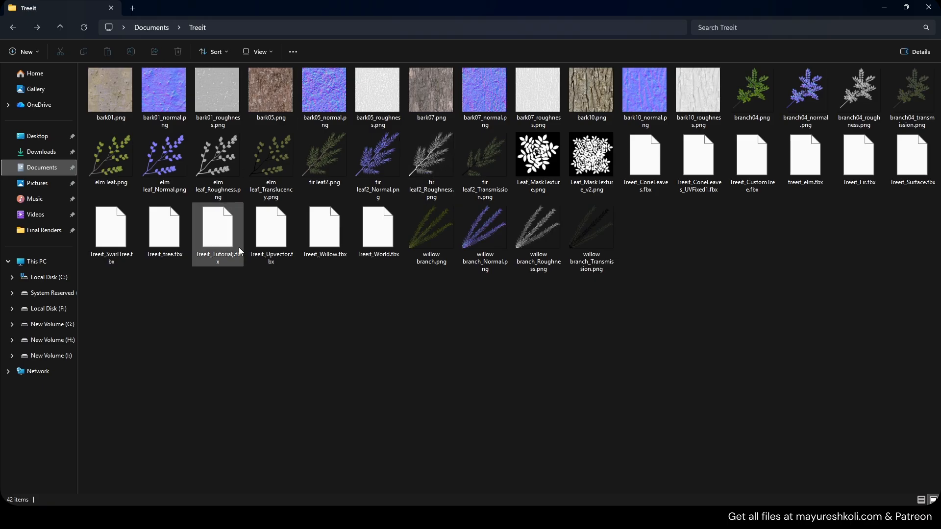
{"action": "left_click", "coordinate": [542, 148]}
{"action": "double_click", "coordinate": [542, 152]}
{"action": "scroll", "coordinate": [263, 252], "scroll_direction": "up", "scroll_amount": 6}
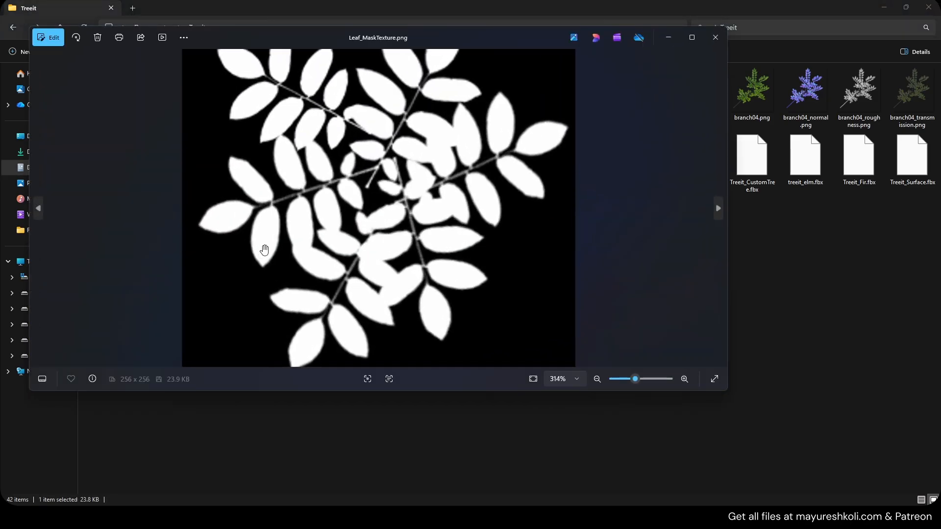
{"action": "scroll", "coordinate": [265, 245], "scroll_direction": "down", "scroll_amount": 2}
{"action": "scroll", "coordinate": [240, 219], "scroll_direction": "up", "scroll_amount": 1}
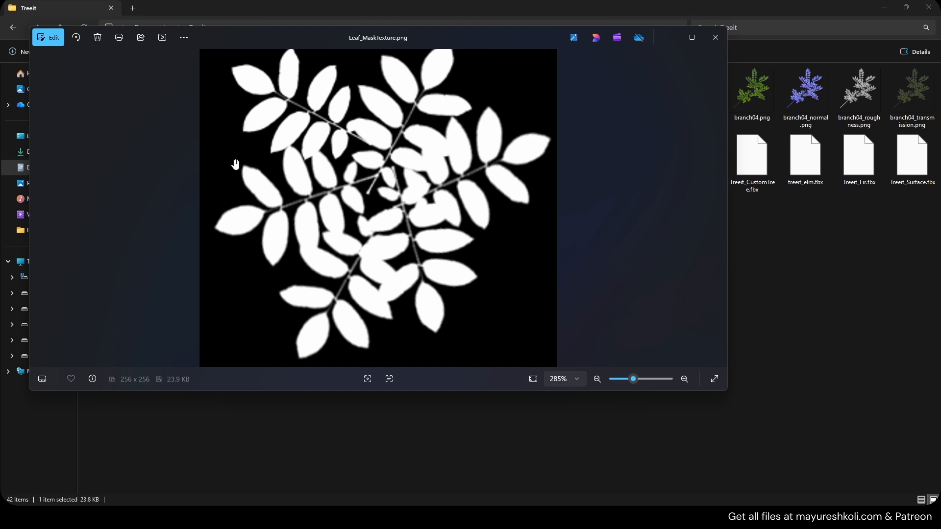
{"action": "scroll", "coordinate": [507, 224], "scroll_direction": "down", "scroll_amount": 2}
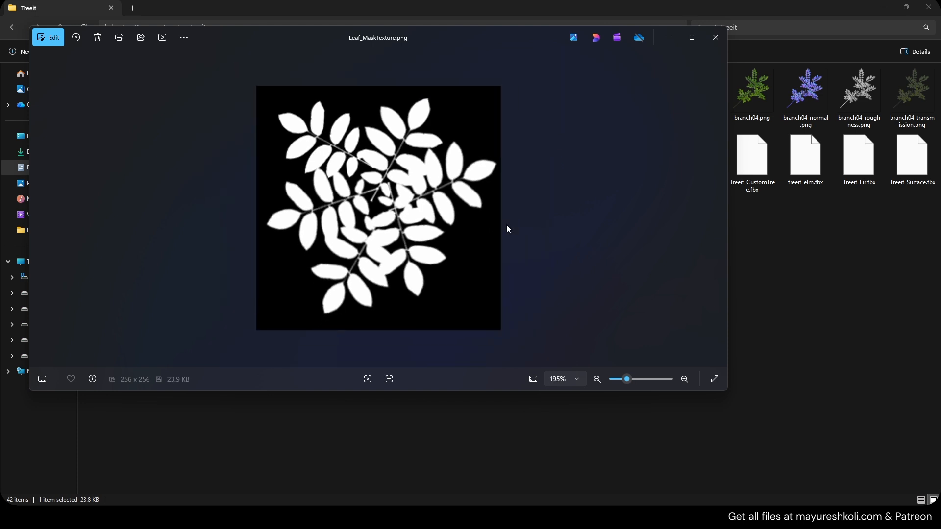
{"action": "scroll", "coordinate": [507, 225], "scroll_direction": "up", "scroll_amount": 1}
{"action": "left_click", "coordinate": [715, 38]}
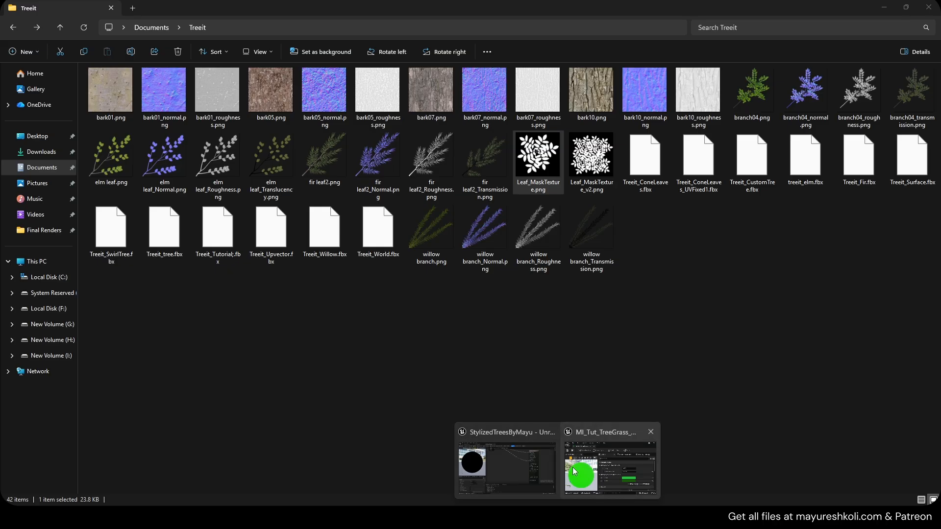
Back in the M_Tut_TreeGrass graph in Unreal, add a Texture Sample node below the Lerp and assign it Leaf_MaskTexture.
{"action": "left_click", "coordinate": [574, 468]}
{"action": "key", "text": "t"}
{"action": "left_click", "coordinate": [487, 204]}
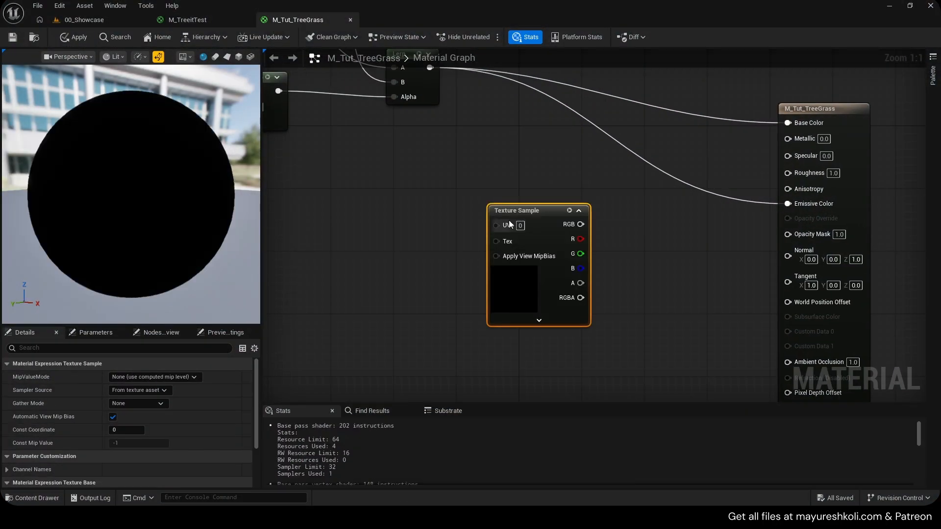
{"action": "left_click_drag", "start_coordinate": [514, 211], "coordinate": [475, 217]}
{"action": "scroll", "coordinate": [156, 409], "scroll_direction": "down", "scroll_amount": 3}
{"action": "left_click", "coordinate": [186, 415]}
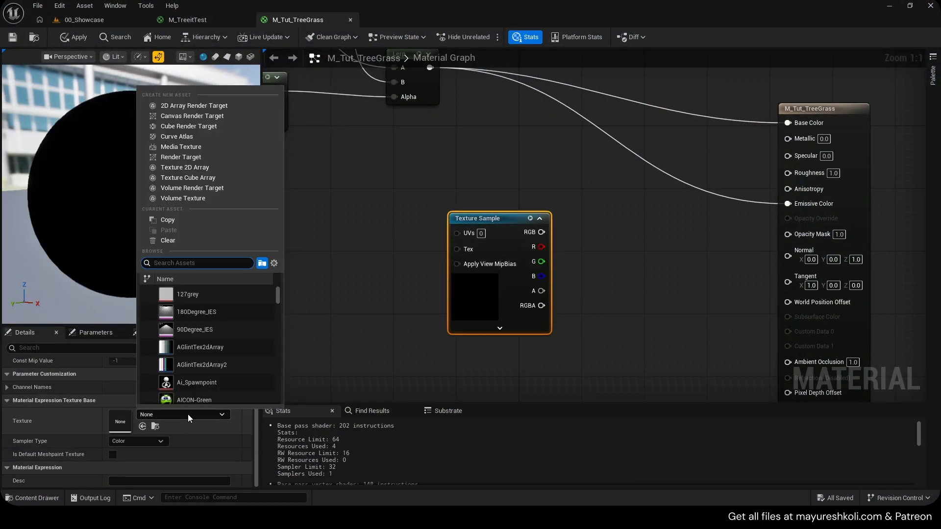
{"action": "type", "text": "leaf"}
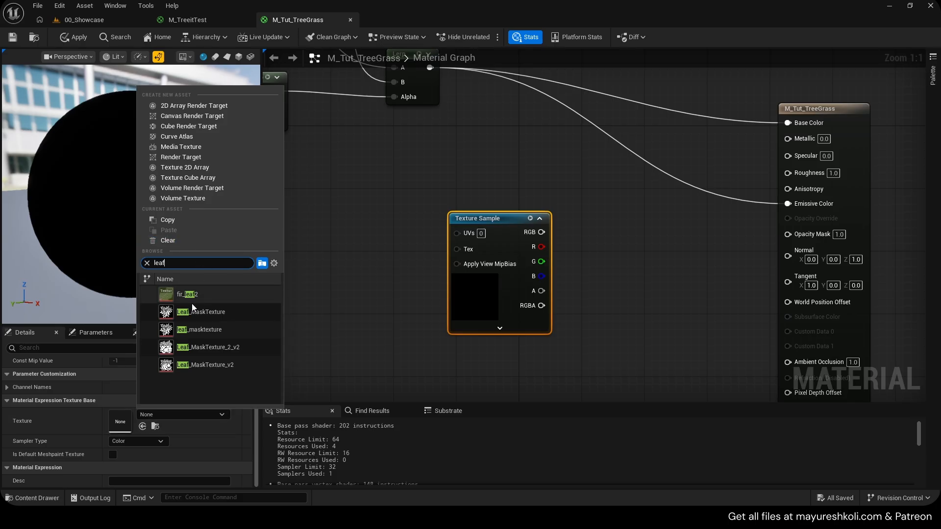
{"action": "left_click", "coordinate": [205, 311]}
Connect the texture's R output to Opacity Mask, preview the material on a plane, and apply it.
{"action": "right_click_drag", "start_coordinate": [545, 240], "coordinate": [493, 248]}
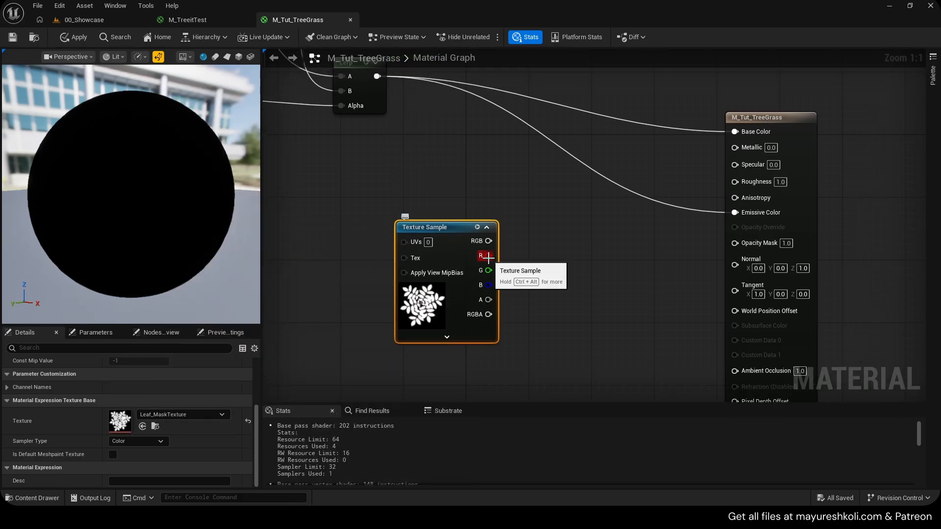
{"action": "left_click_drag", "start_coordinate": [488, 255], "coordinate": [750, 243]}
{"action": "left_click", "coordinate": [227, 57]}
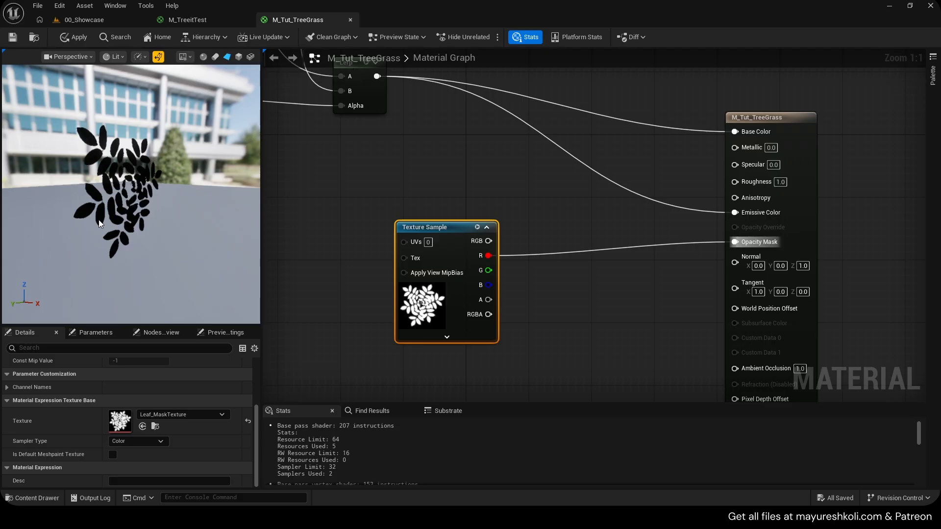
{"action": "left_click", "coordinate": [71, 39]}
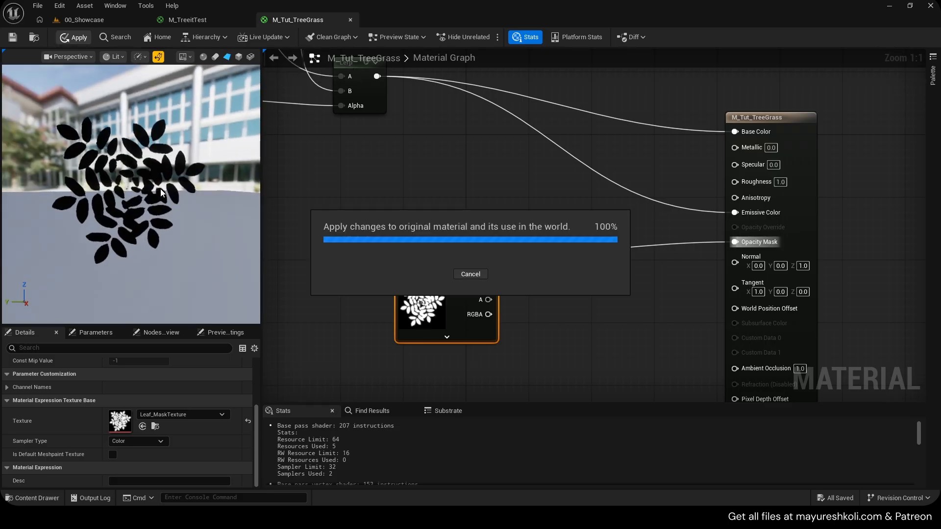
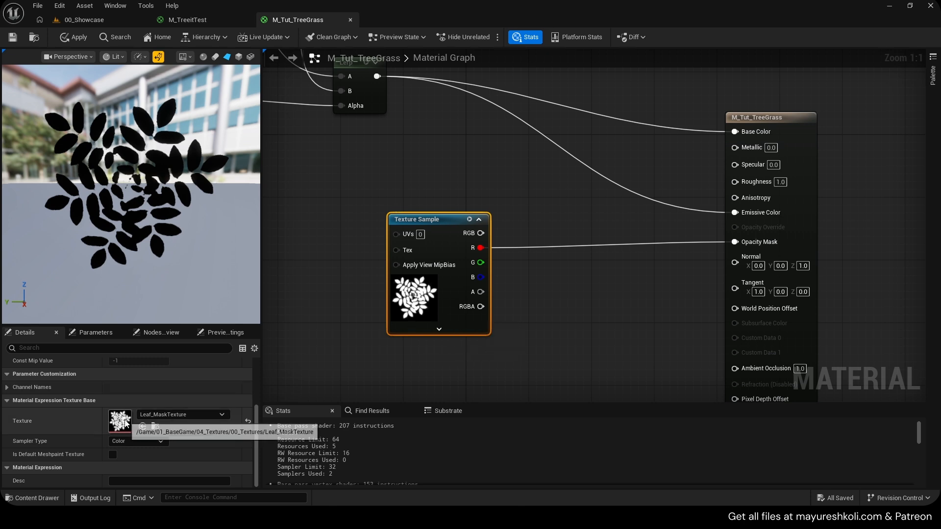
Examine the white and black areas of the Leaf_MaskTexture asset, close it, and shift the Texture Sample node farther from the output node.
{"action": "scroll", "coordinate": [332, 299], "scroll_direction": "up", "scroll_amount": 12}
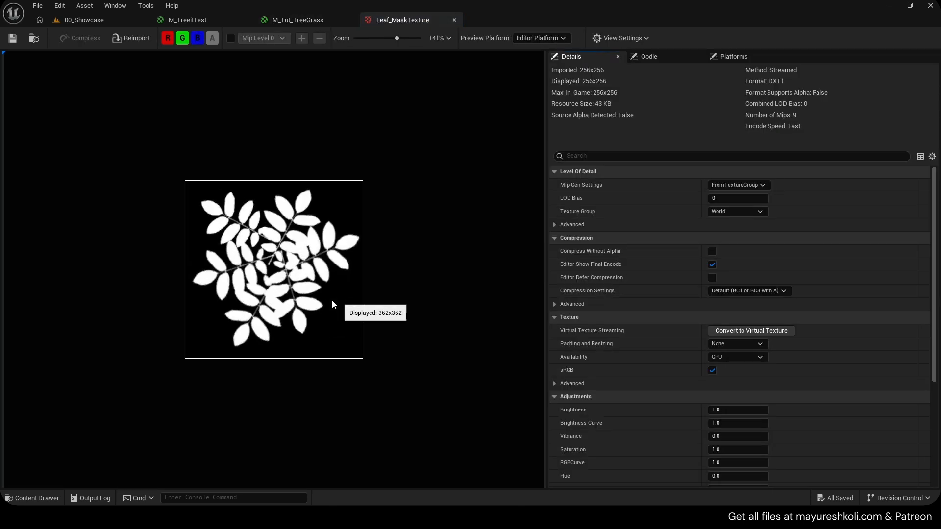
{"action": "scroll", "coordinate": [333, 321], "scroll_direction": "down", "scroll_amount": 1}
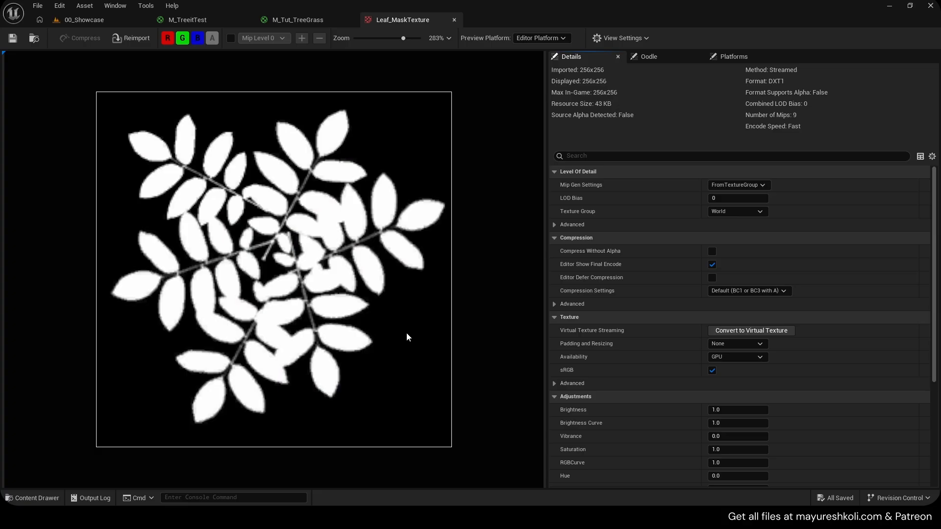
{"action": "middle_click", "coordinate": [398, 21]}
{"action": "right_click_drag", "start_coordinate": [510, 247], "coordinate": [496, 201]}
{"action": "left_click_drag", "start_coordinate": [440, 202], "coordinate": [398, 200]}
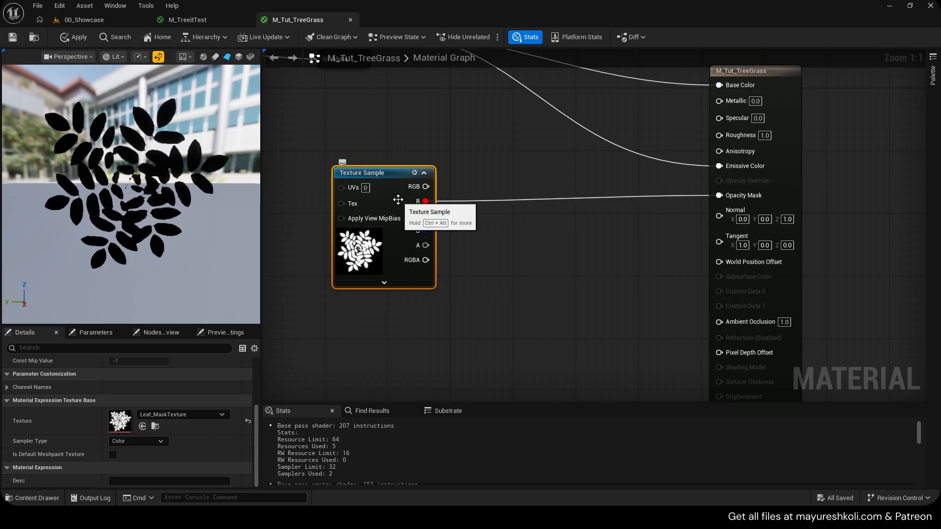
Try TilingNoise05 as the opacity mask texture, compare the noise image with the cut-out preview, and undo the texture change.
{"action": "left_click_drag", "start_coordinate": [182, 216], "coordinate": [205, 196]}
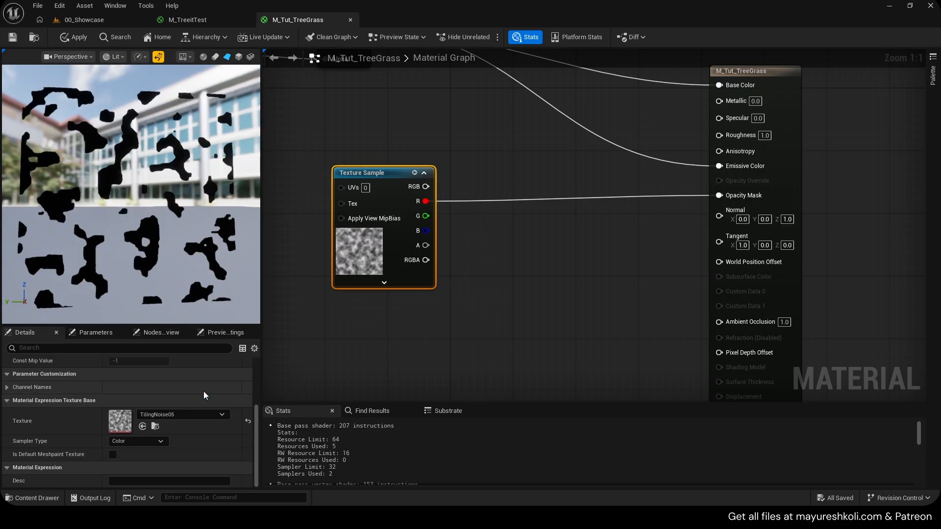
{"action": "right_click_drag", "start_coordinate": [205, 256], "coordinate": [222, 264]}
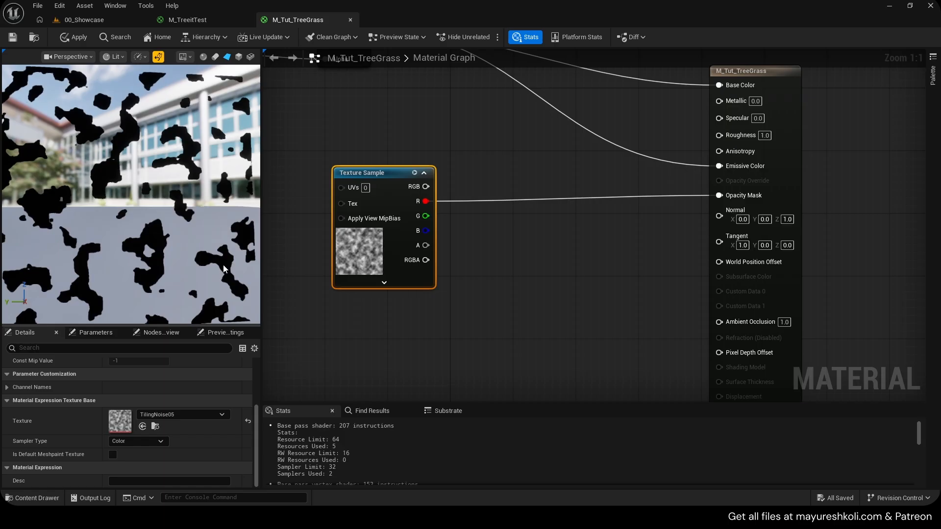
{"action": "double_click", "coordinate": [126, 414]}
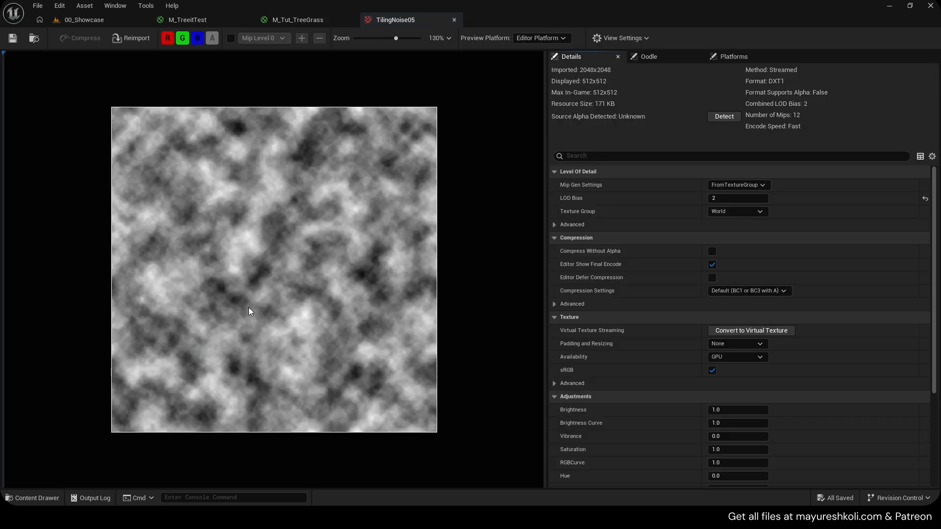
{"action": "left_click", "coordinate": [315, 21]}
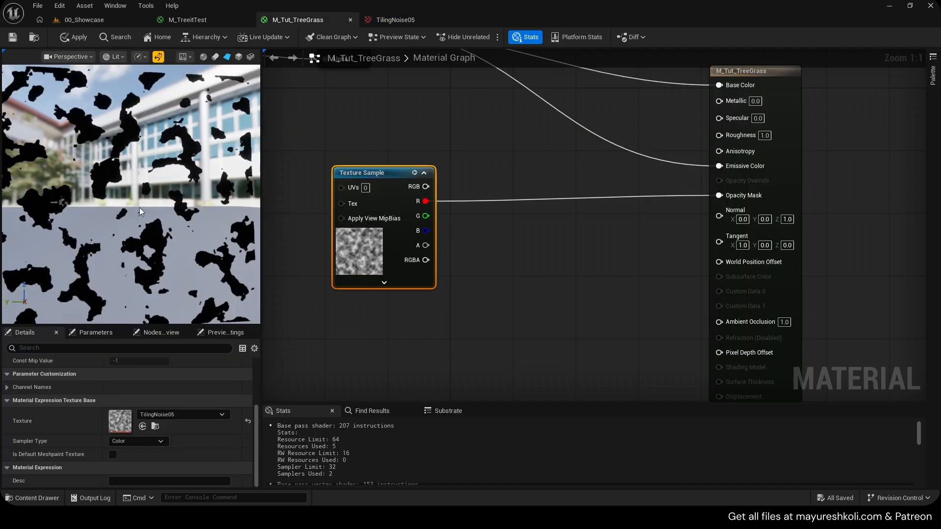
{"action": "left_click", "coordinate": [392, 20]}
{"action": "scroll", "coordinate": [228, 224], "scroll_direction": "up", "scroll_amount": 2}
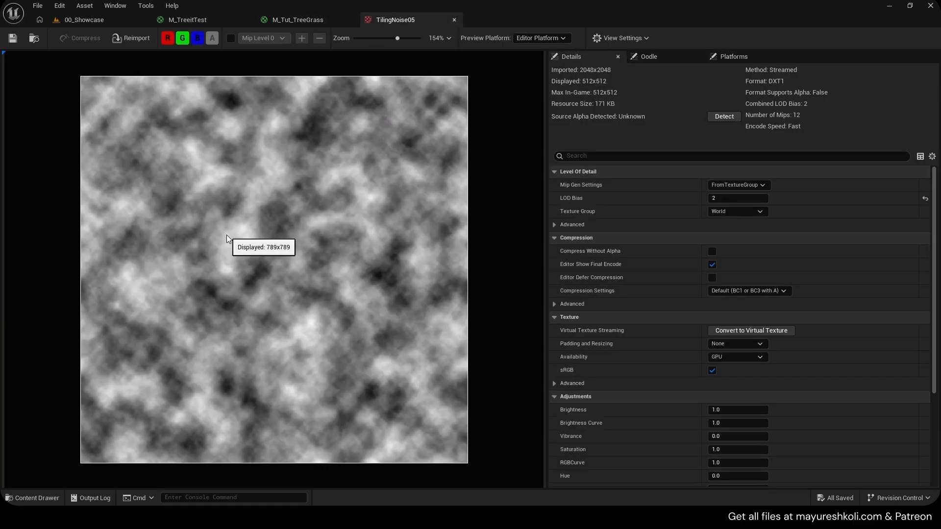
{"action": "middle_click", "coordinate": [375, 21]}
{"action": "key", "text": "ctrl+z"}
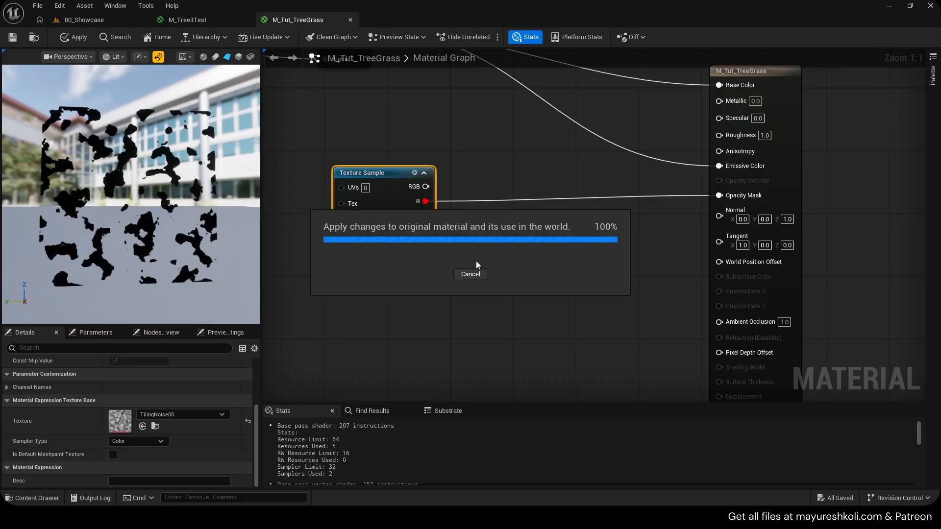
Apply the material and view the masked leaves on the trees in the 00_Showcase level.
{"action": "left_click", "coordinate": [69, 37]}
{"action": "left_click", "coordinate": [93, 20]}
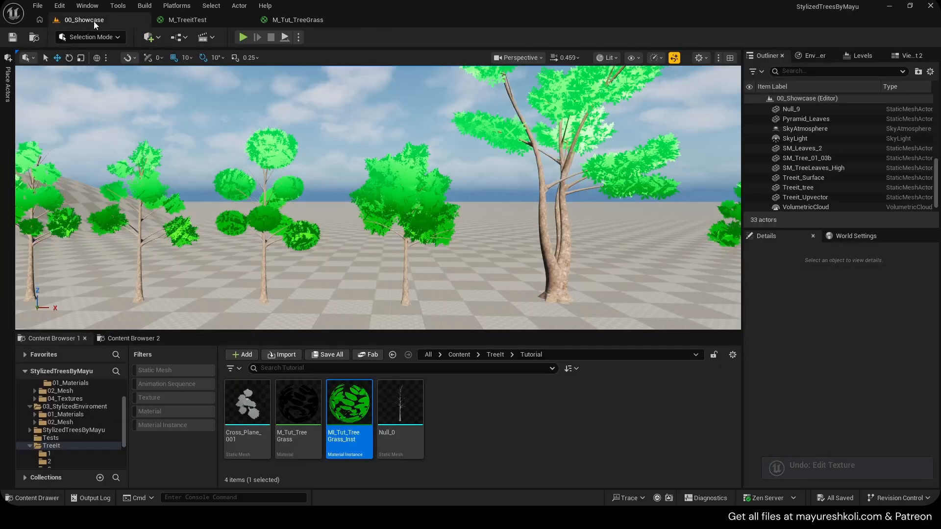
{"action": "right_click_drag", "start_coordinate": [304, 145], "coordinate": [305, 138]}
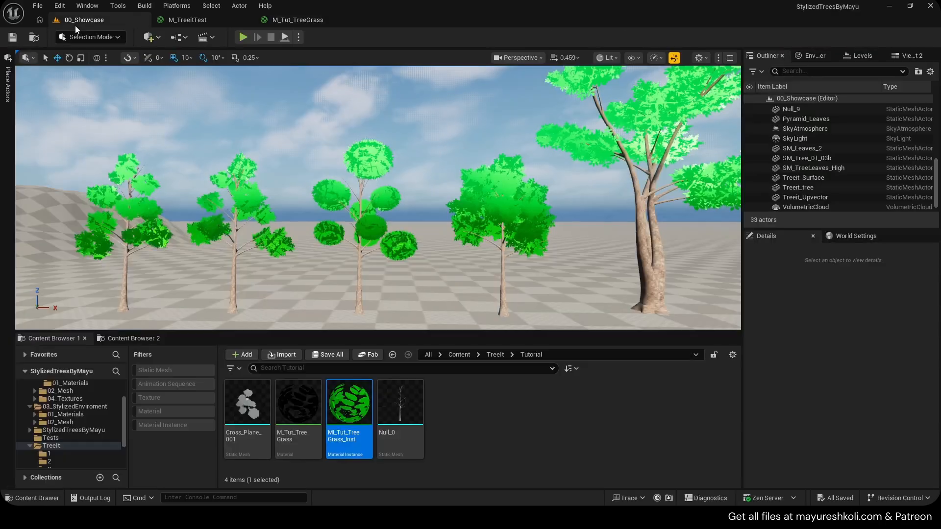
Look over the leaf textures in File Explorer's Treeit folder, picking out elm leaf.png, and return to the Unreal level.
{"action": "key", "text": "alt+Tab"}
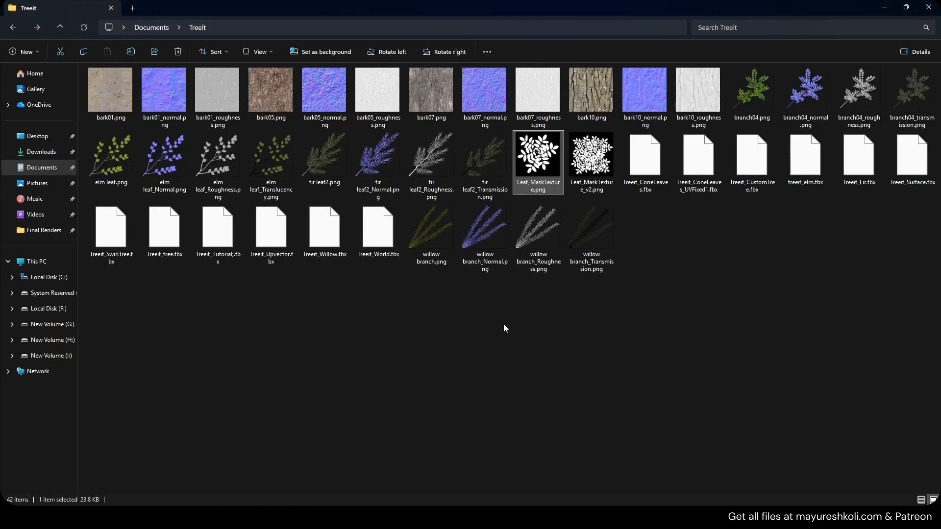
{"action": "left_click", "coordinate": [132, 153]}
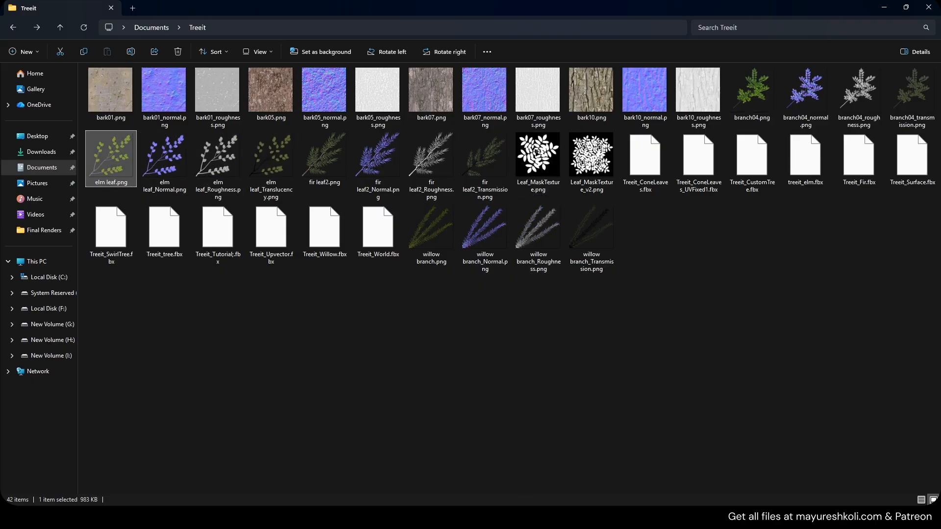
{"action": "left_click", "coordinate": [557, 517]}
{"action": "left_click", "coordinate": [508, 461]}
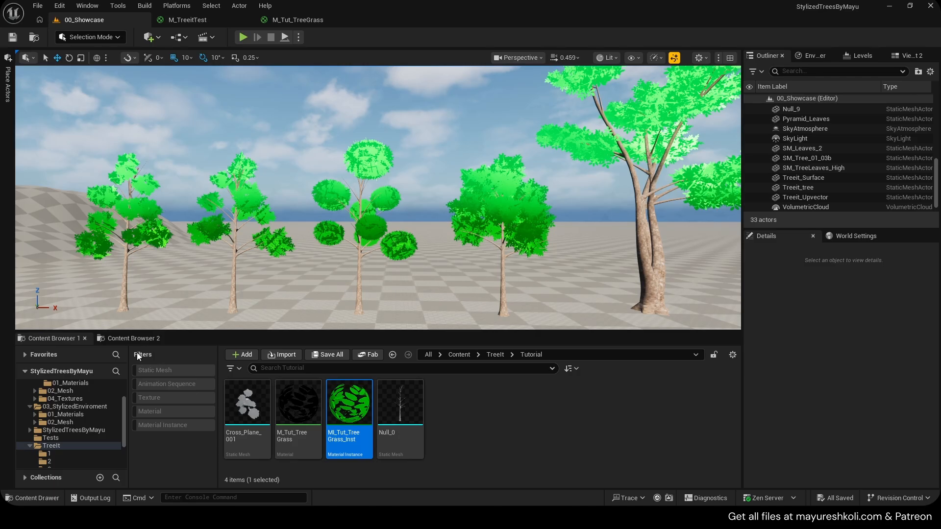
Open the branch04 texture from TreeIt folder 1 and toggle its green, blue and red channels to examine them.
{"action": "left_click", "coordinate": [157, 338]}
{"action": "left_click", "coordinate": [245, 406]}
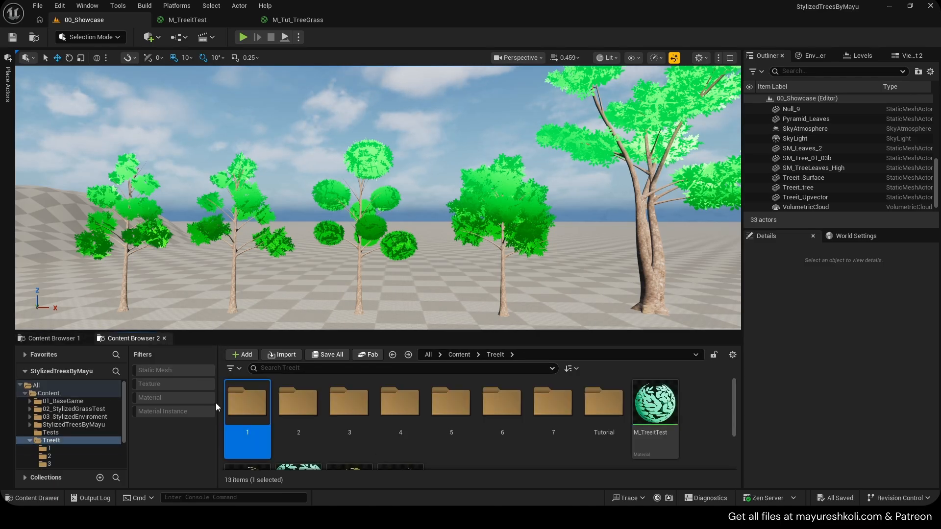
{"action": "double_click", "coordinate": [245, 406]}
{"action": "double_click", "coordinate": [265, 443]}
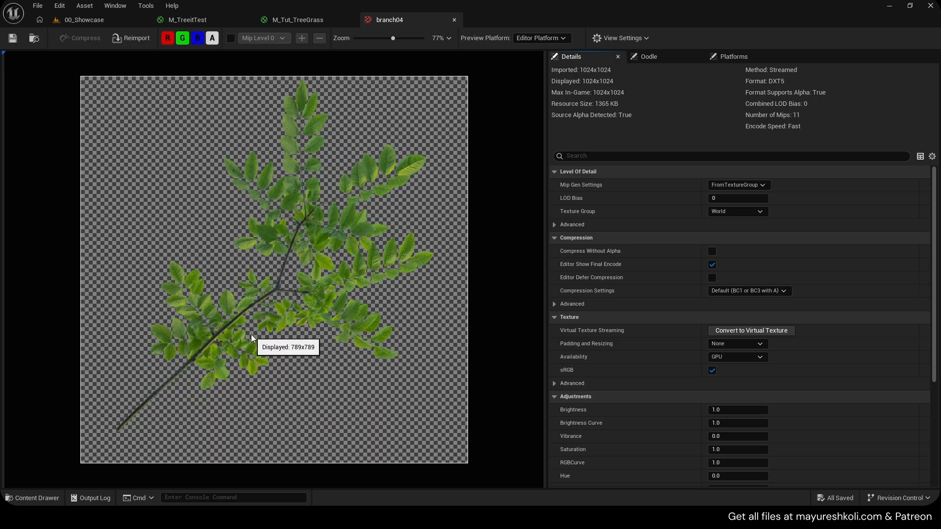
{"action": "left_click", "coordinate": [182, 38]}
{"action": "left_click", "coordinate": [198, 39]}
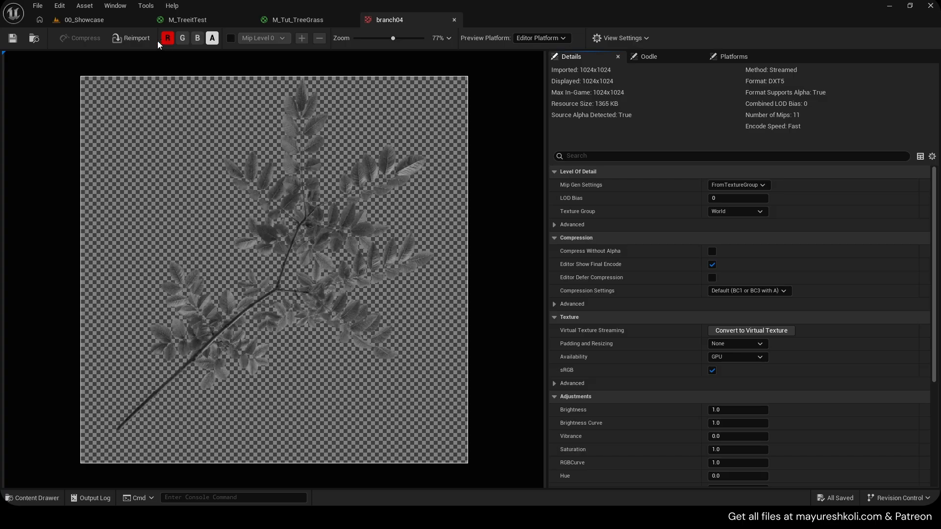
{"action": "left_click", "coordinate": [167, 38]}
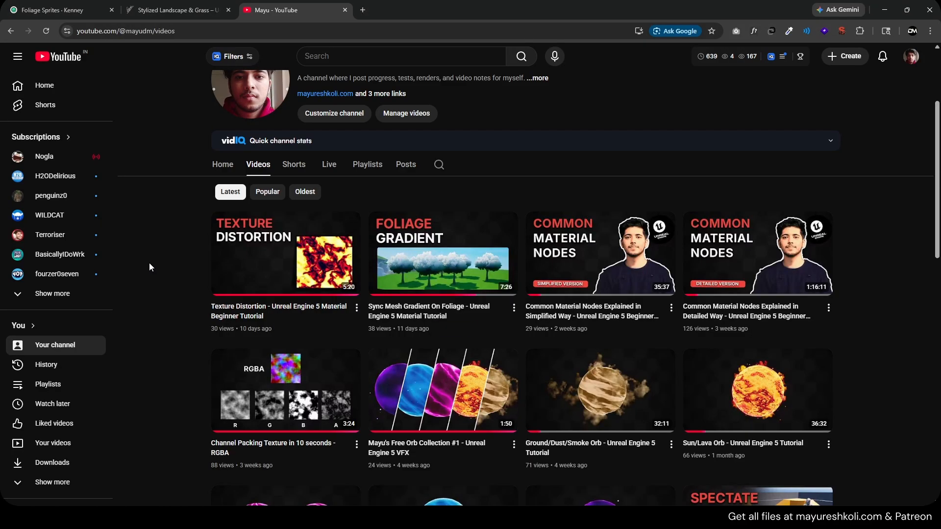
Switch to the browser and look through the videos on the open YouTube channel.
{"action": "scroll", "coordinate": [149, 263], "scroll_direction": "down", "scroll_amount": 2}
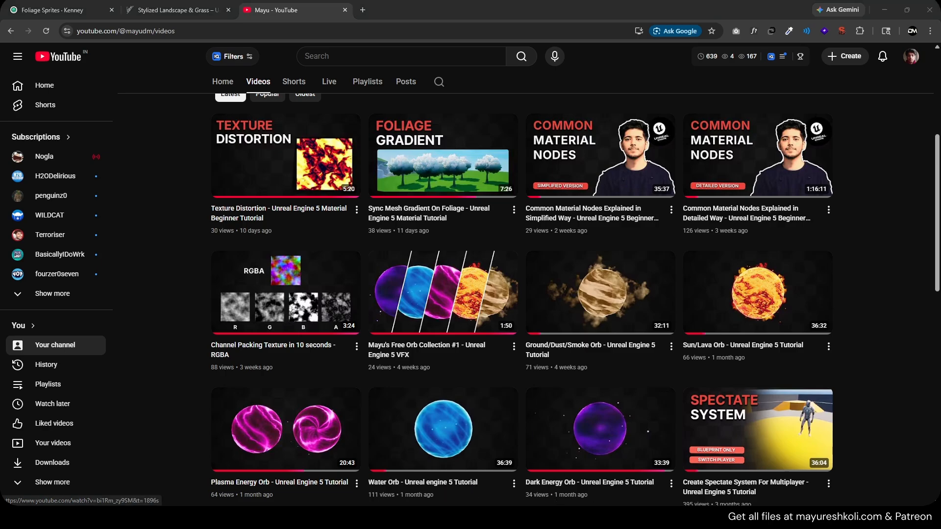
Return to the branch04 texture in Unreal and isolate its red, green and blue channels in turn to examine them.
{"action": "mouse_move", "coordinate": [557, 503]}
{"action": "left_click", "coordinate": [508, 468]}
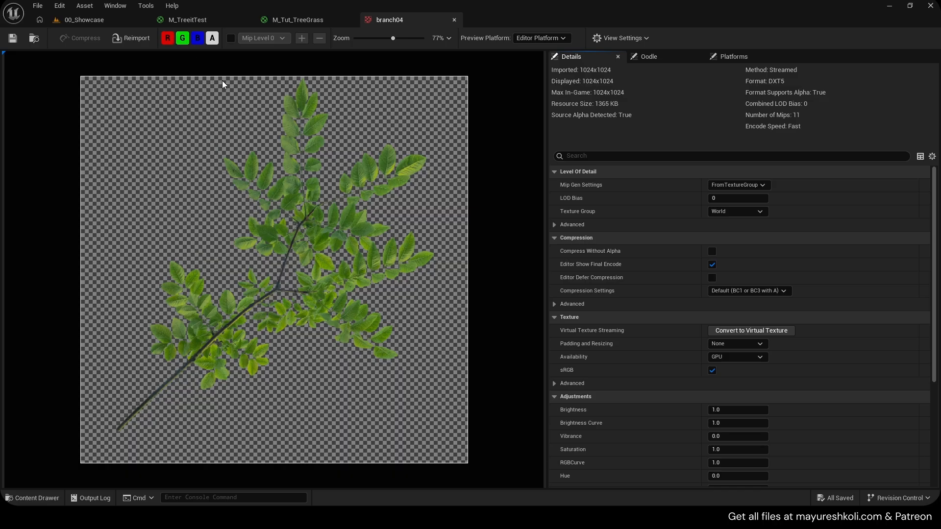
{"action": "left_click", "coordinate": [182, 39]}
{"action": "left_click", "coordinate": [196, 40]}
{"action": "left_click", "coordinate": [211, 38]}
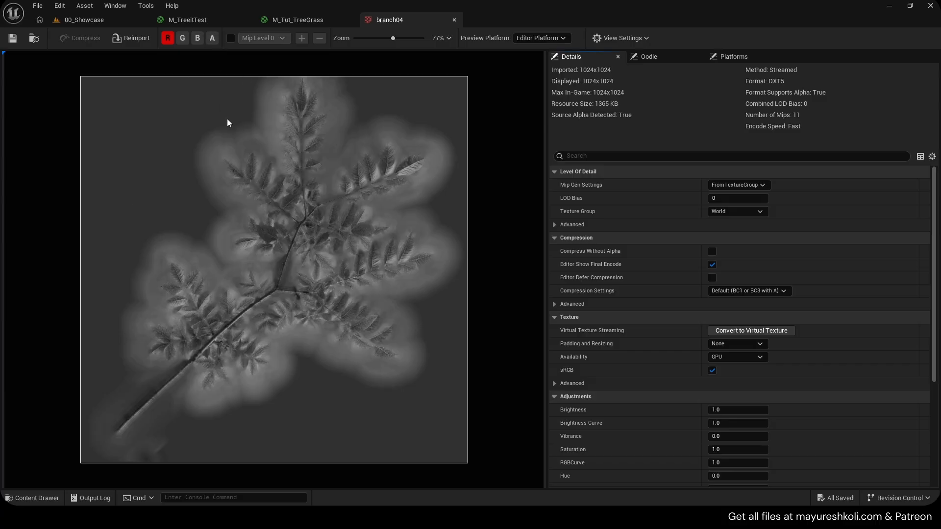
{"action": "left_click", "coordinate": [165, 40]}
{"action": "left_click", "coordinate": [179, 39]}
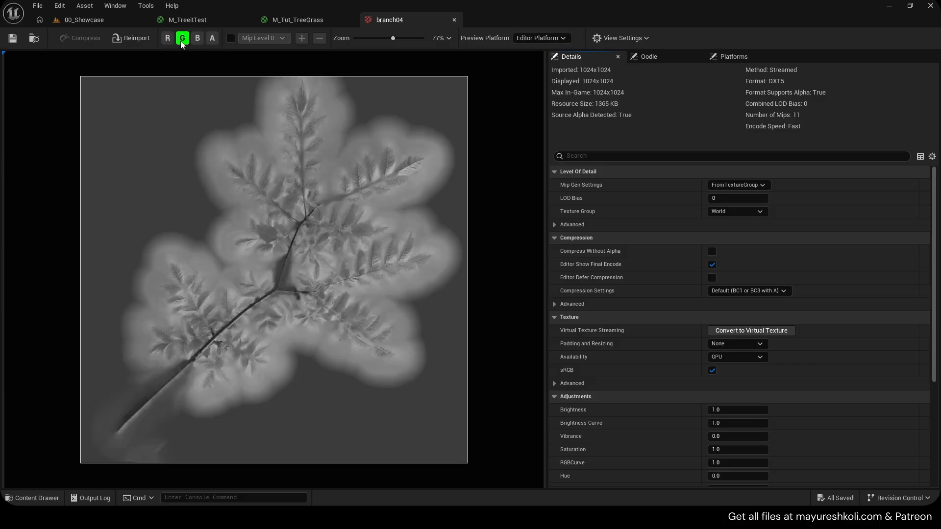
{"action": "left_click", "coordinate": [182, 38]}
{"action": "left_click", "coordinate": [197, 38]}
{"action": "left_click", "coordinate": [197, 38]}
Examine the branch04 texture's alpha channel on its own by toggling it, and close the texture.
{"action": "left_click", "coordinate": [210, 39]}
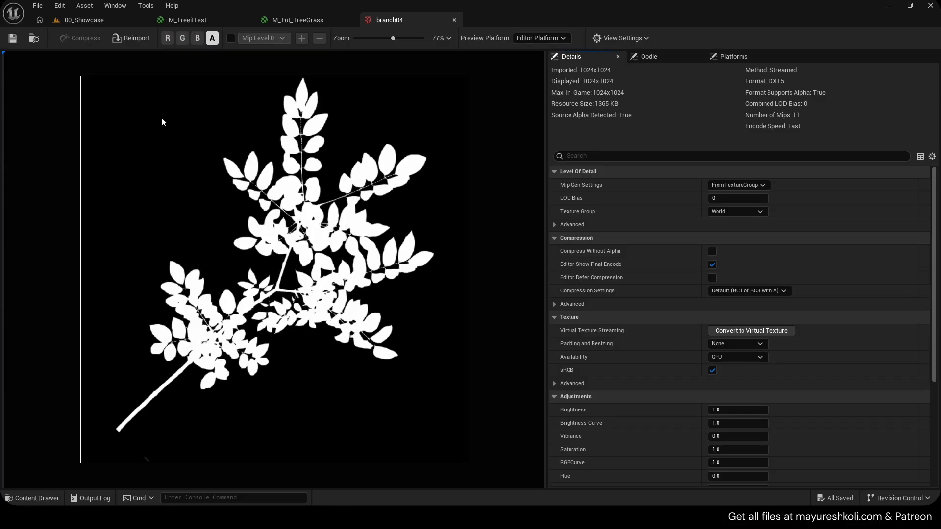
{"action": "left_click", "coordinate": [217, 39]}
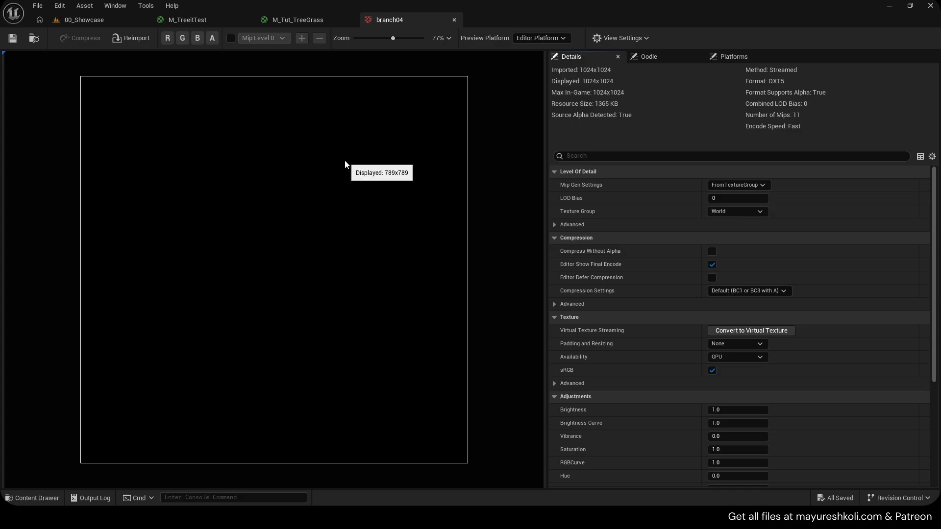
{"action": "left_click", "coordinate": [214, 38]}
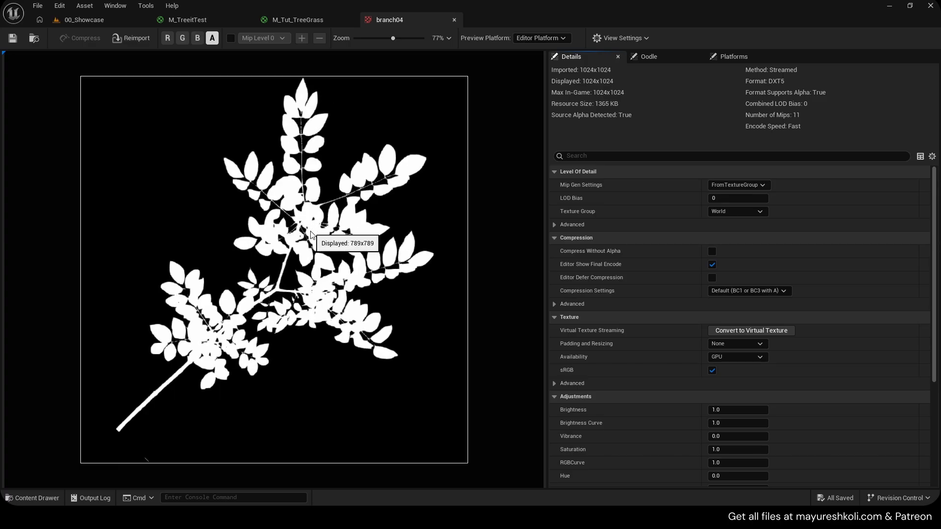
{"action": "scroll", "coordinate": [311, 234], "scroll_direction": "down", "scroll_amount": 1}
{"action": "scroll", "coordinate": [310, 234], "scroll_direction": "up", "scroll_amount": 2}
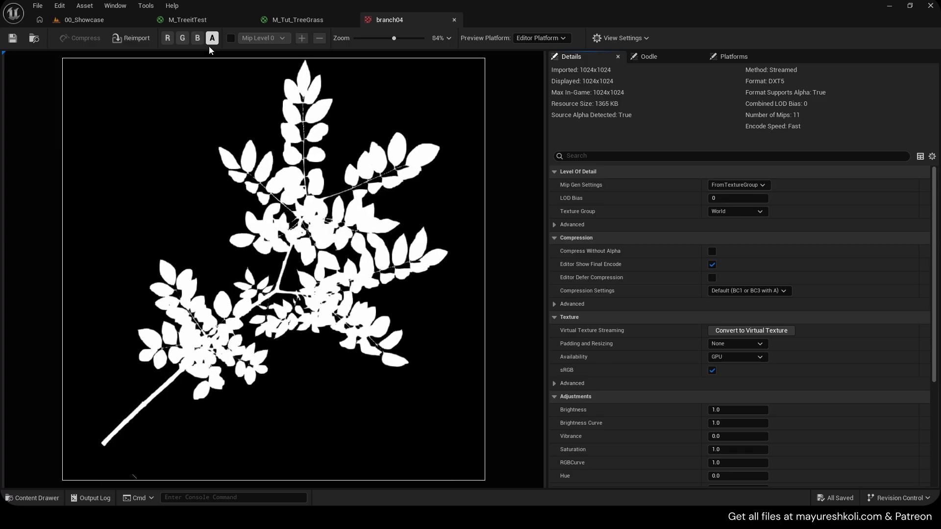
{"action": "middle_click", "coordinate": [387, 24]}
Shift the mask Texture Sample away from the material output and add a StaticSwitchParameter named "Use Alpha?" between them.
{"action": "right_click_drag", "start_coordinate": [483, 232], "coordinate": [448, 272]}
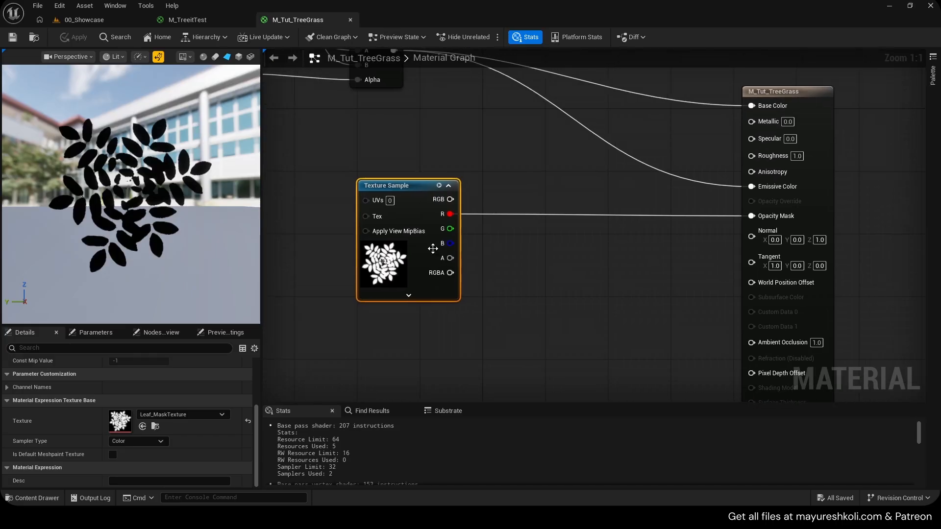
{"action": "left_click_drag", "start_coordinate": [433, 249], "coordinate": [337, 256]}
{"action": "right_click_drag", "start_coordinate": [336, 254], "coordinate": [414, 233]}
{"action": "right_click", "coordinate": [528, 217]}
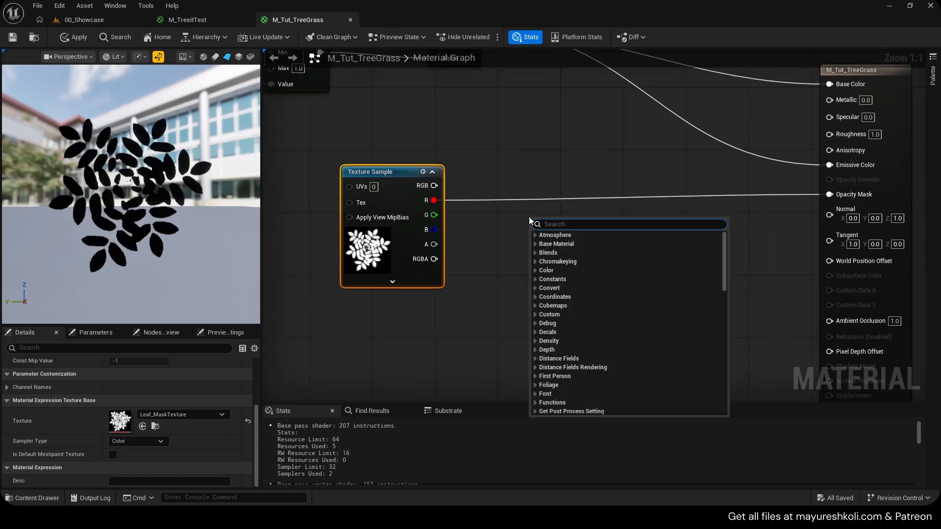
{"action": "type", "text": "swtic"}
{"action": "key", "text": "BackSpace"}
{"action": "key", "text": "BackSpace"}
{"action": "key", "text": "BackSpace"}
{"action": "type", "text": "itch para"}
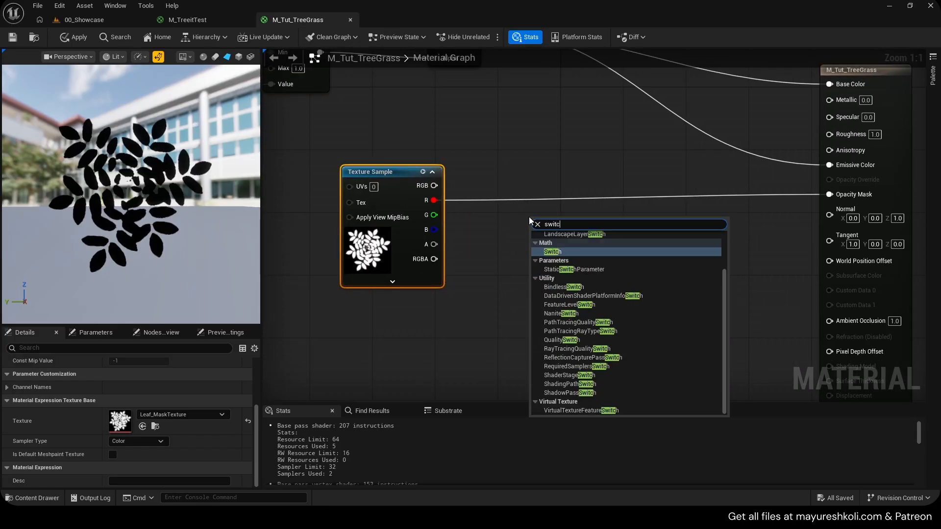
{"action": "key", "text": "Return"}
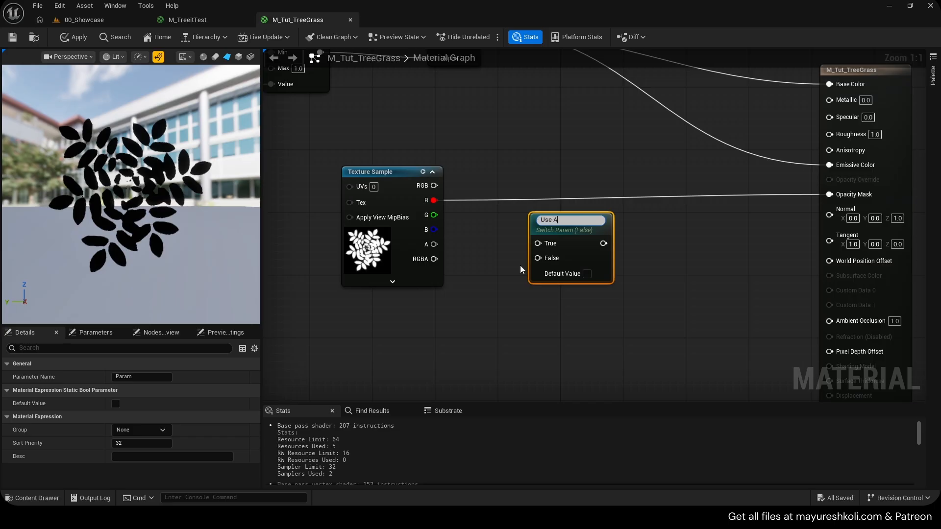
{"action": "type", "text": "Use Alpha?"}
{"action": "key", "text": "Return"}
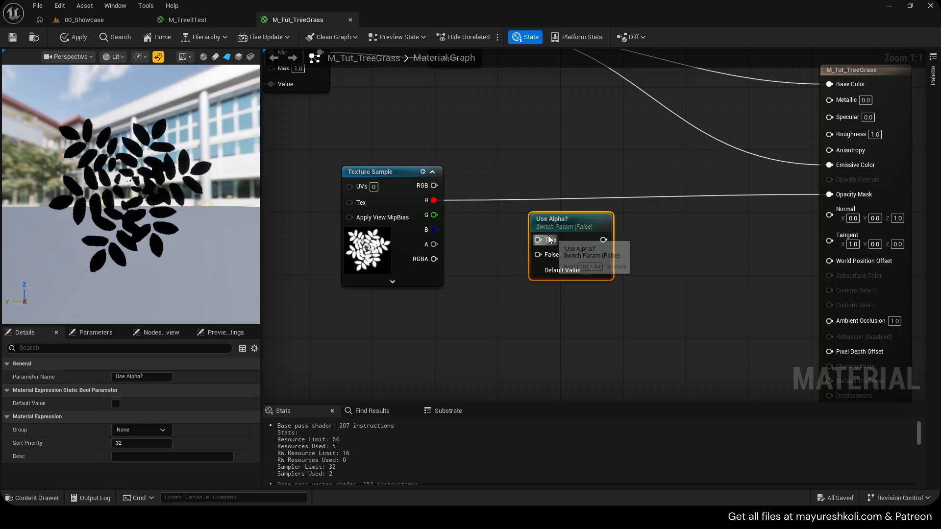
Reposition the switch parameter node and rename it as "Use Alpha Channel?".
{"action": "left_click_drag", "start_coordinate": [568, 221], "coordinate": [585, 216]}
{"action": "double_click", "coordinate": [585, 216]}
{"action": "left_click", "coordinate": [596, 213]}
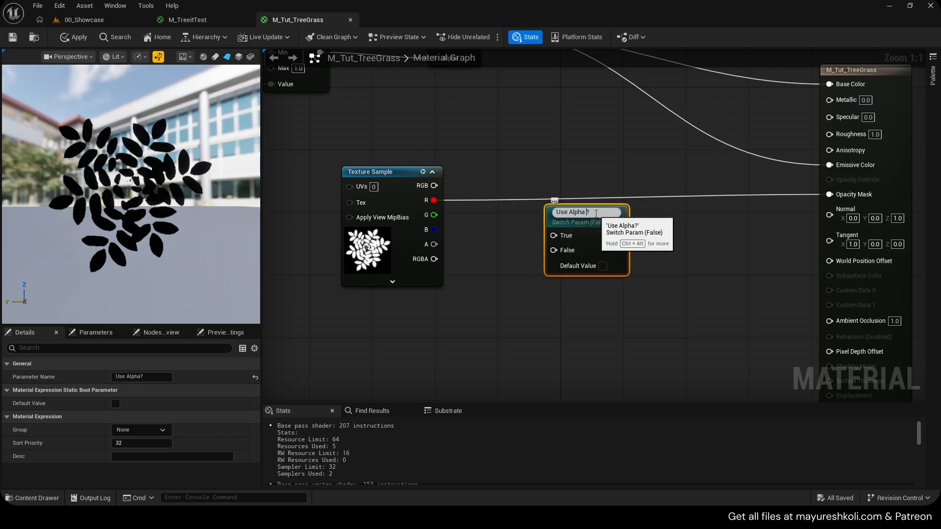
{"action": "key", "text": "Return"}
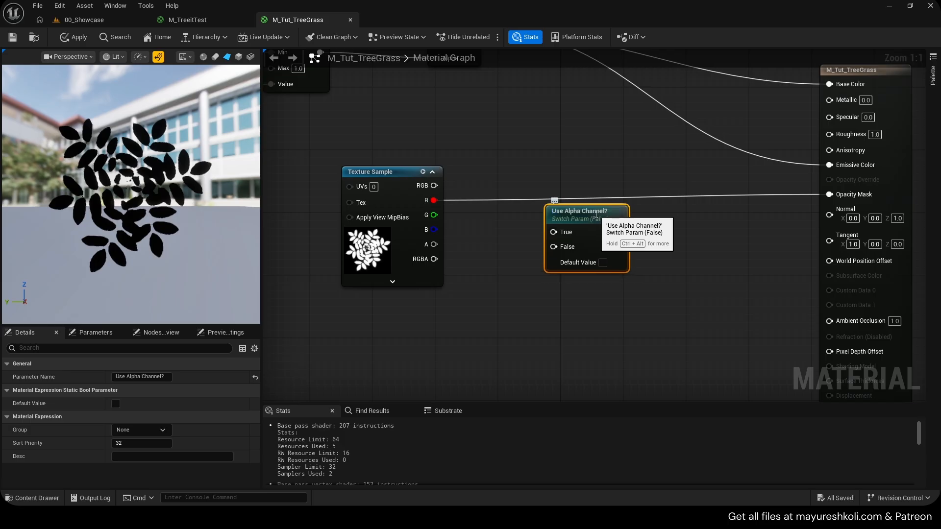
Open the Texture Sample's Leaf_MaskTexture, hide its blue, green and red channels to check for alpha, and close it.
{"action": "left_click", "coordinate": [393, 202]}
{"action": "scroll", "coordinate": [144, 422], "scroll_direction": "down", "scroll_amount": 3}
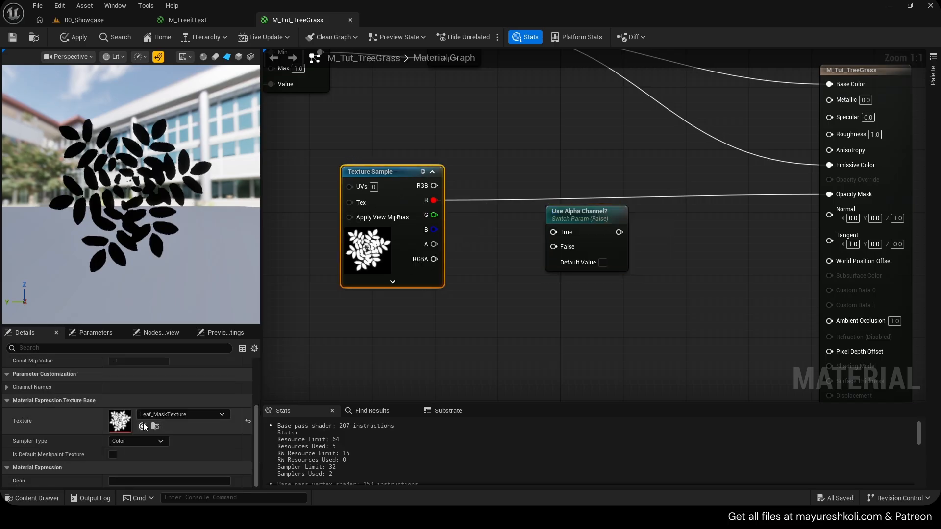
{"action": "double_click", "coordinate": [119, 416]}
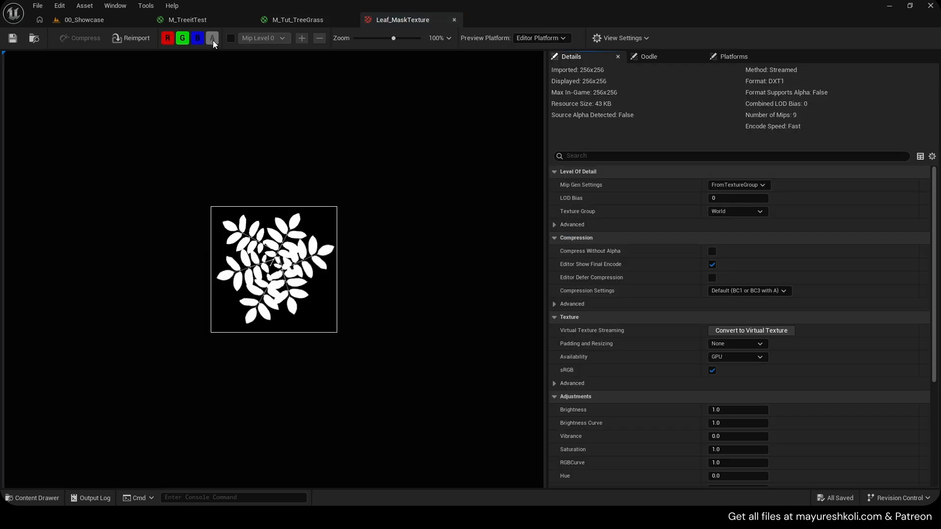
{"action": "left_click", "coordinate": [198, 38]}
{"action": "left_click", "coordinate": [183, 37]}
{"action": "left_click", "coordinate": [168, 38]}
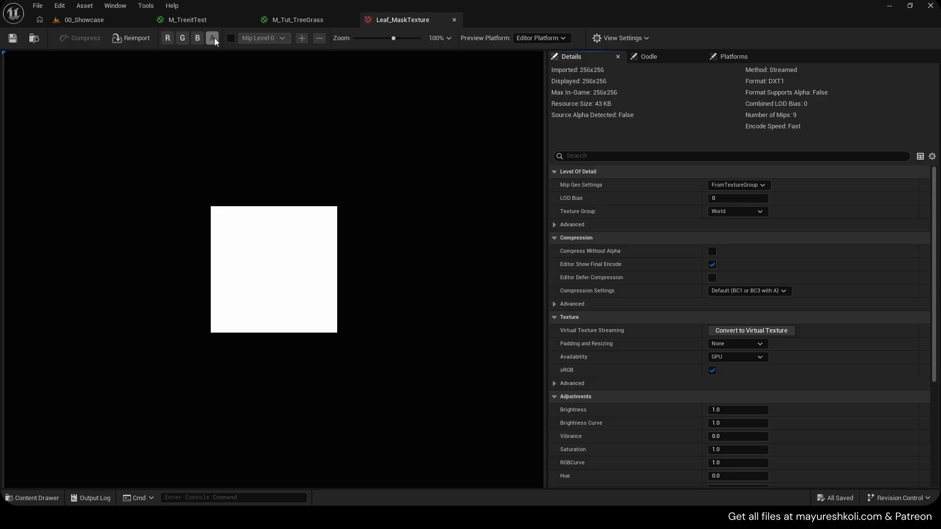
{"action": "left_click", "coordinate": [454, 19]}
Break the link into Opacity Mask and rearrange the Texture Sample and Use Alpha Channel? nodes to make room.
{"action": "left_click_drag", "start_coordinate": [406, 238], "coordinate": [661, 195]}
{"action": "left_click", "coordinate": [435, 243]}
{"action": "left_click", "coordinate": [488, 207]}
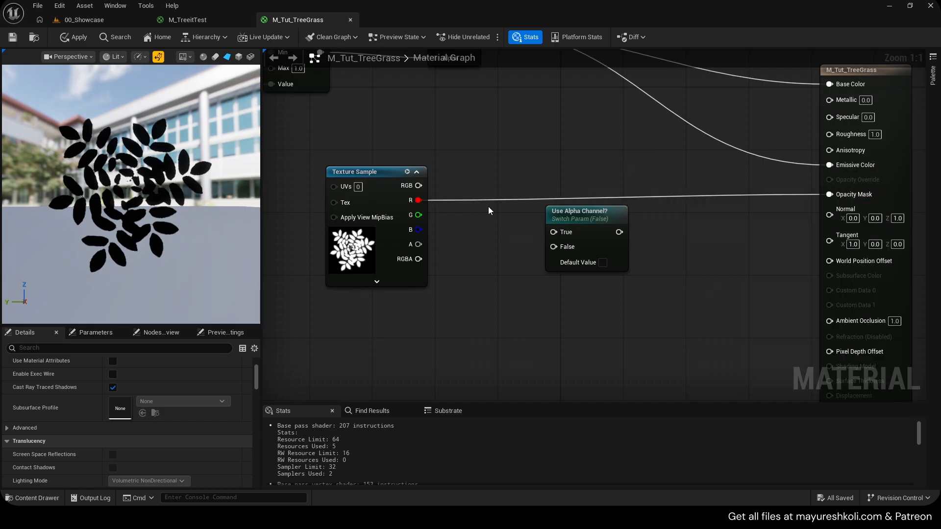
{"action": "left_click", "coordinate": [825, 194], "text": "alt"}
{"action": "left_click_drag", "start_coordinate": [568, 221], "coordinate": [576, 205]}
{"action": "left_click_drag", "start_coordinate": [373, 180], "coordinate": [365, 243]}
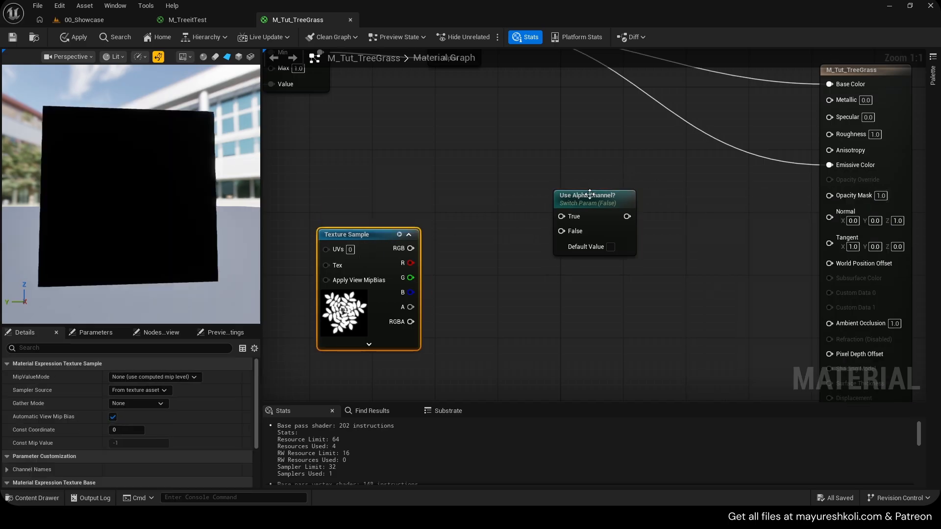
Connect the Texture Sample's red channel to the False input of Use Alpha Channel? and lower the texture node slightly.
{"action": "left_click_drag", "start_coordinate": [410, 263], "coordinate": [564, 232]}
{"action": "left_click_drag", "start_coordinate": [410, 248], "coordinate": [554, 262]}
{"action": "left_click", "coordinate": [529, 264]}
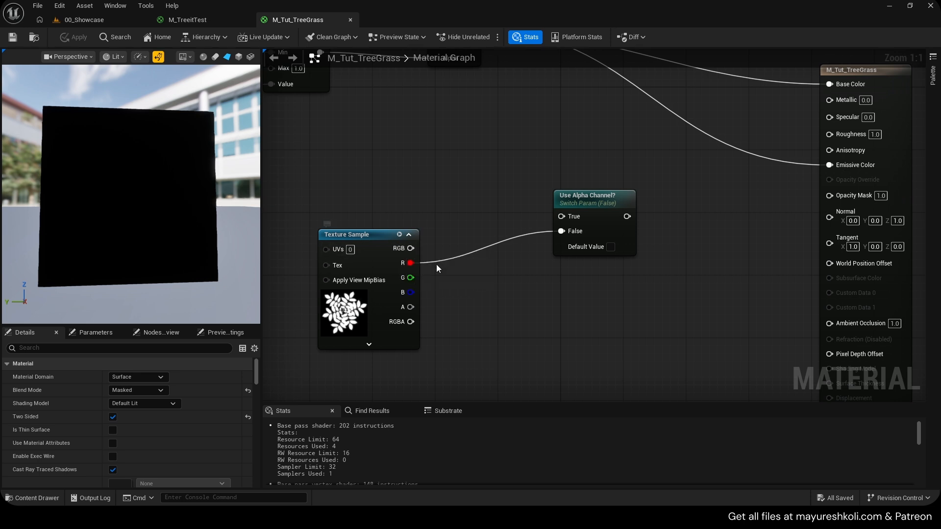
{"action": "left_click_drag", "start_coordinate": [409, 265], "coordinate": [561, 231]}
{"action": "left_click_drag", "start_coordinate": [370, 250], "coordinate": [370, 265]}
Convert the Texture Sample into a parameter named Leaf Texture.
{"action": "key", "text": "ctrl+w"}
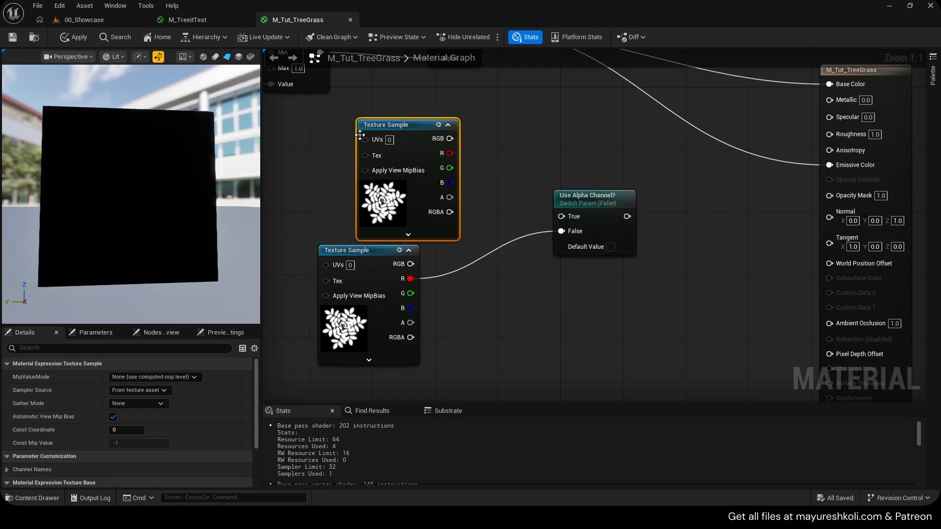
{"action": "key", "text": "Delete"}
{"action": "right_click", "coordinate": [368, 252]}
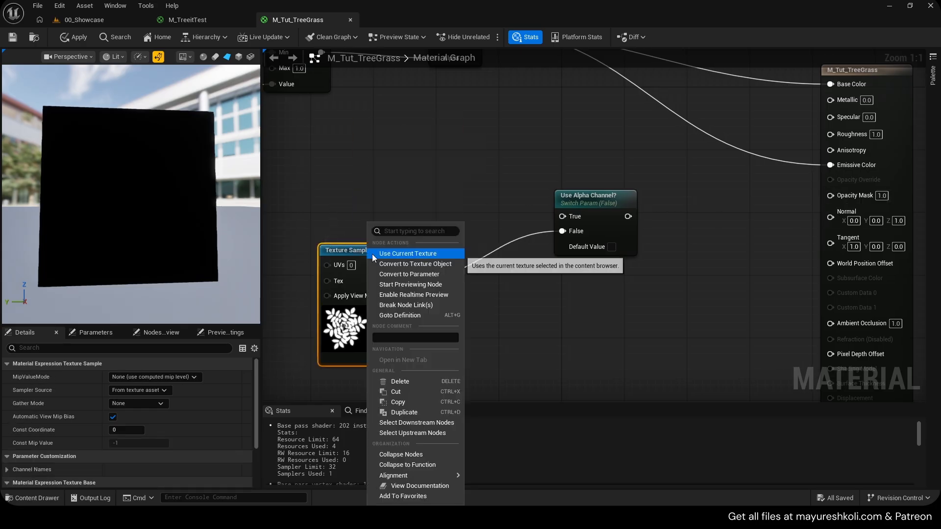
{"action": "left_click", "coordinate": [402, 274]}
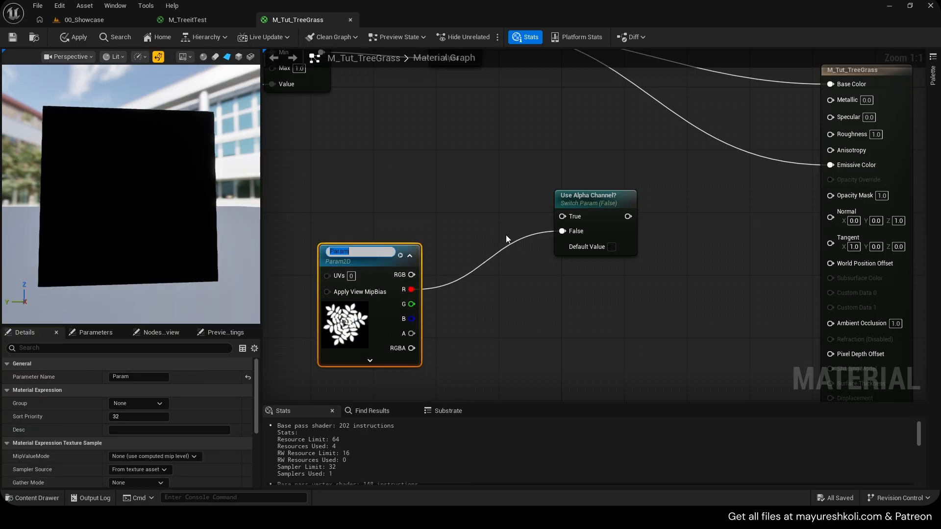
{"action": "type", "text": "Leaf Texture"}
{"action": "key", "text": "Return"}
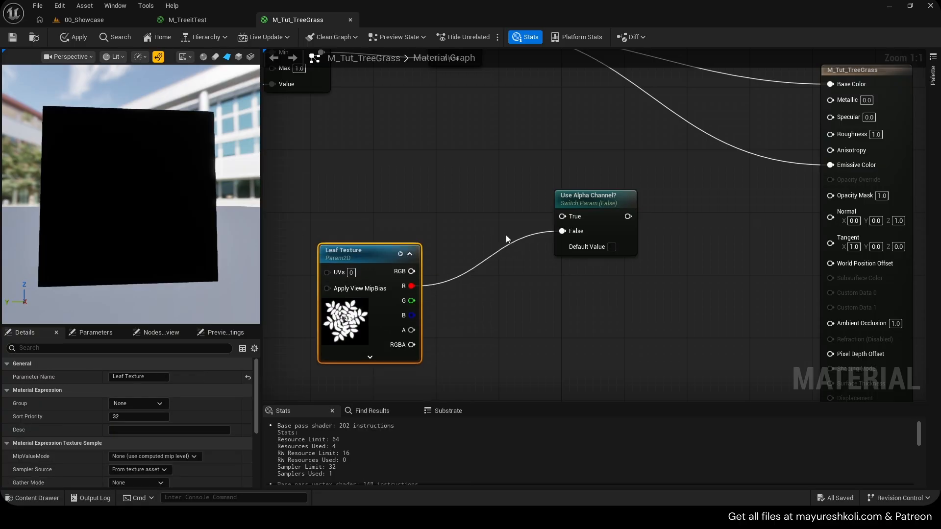
Duplicate the Leaf Texture parameter and align the copy directly above the original.
{"action": "key", "text": "ctrl+d"}
{"action": "right_click_drag", "start_coordinate": [370, 227], "coordinate": [411, 256]}
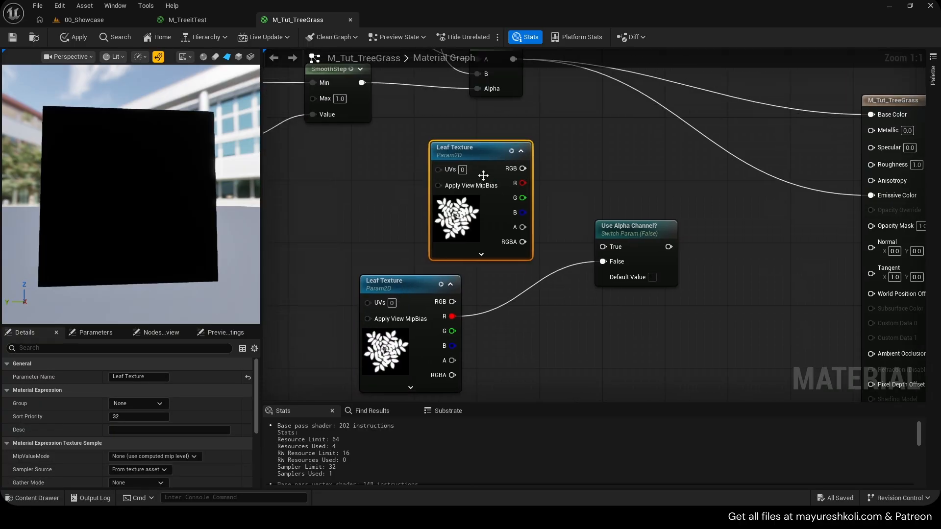
{"action": "left_click_drag", "start_coordinate": [483, 175], "coordinate": [422, 169]}
{"action": "right_click_drag", "start_coordinate": [530, 266], "coordinate": [525, 259]}
{"action": "left_click_drag", "start_coordinate": [416, 205], "coordinate": [409, 205]}
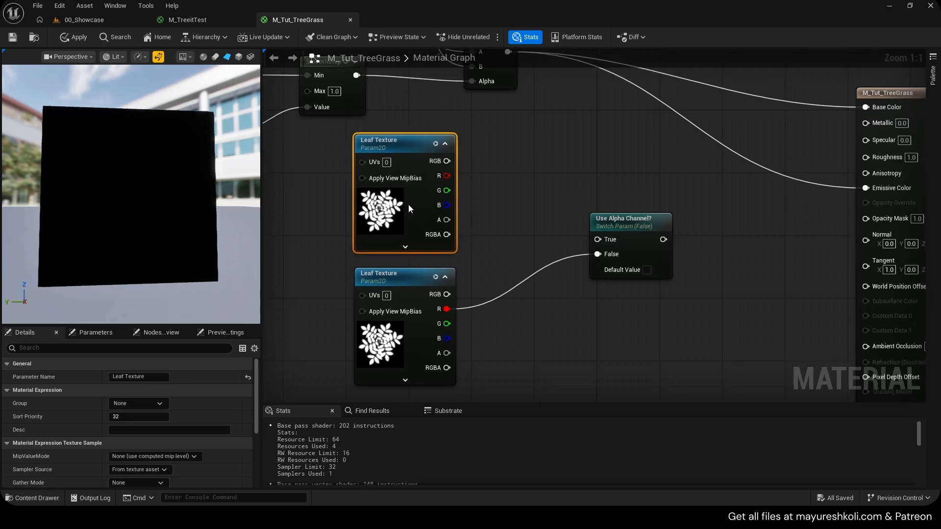
Wire the upper Leaf Texture's alpha into the switch's True input and the switch output into Opacity Mask, applying the material.
{"action": "left_click", "coordinate": [401, 324]}
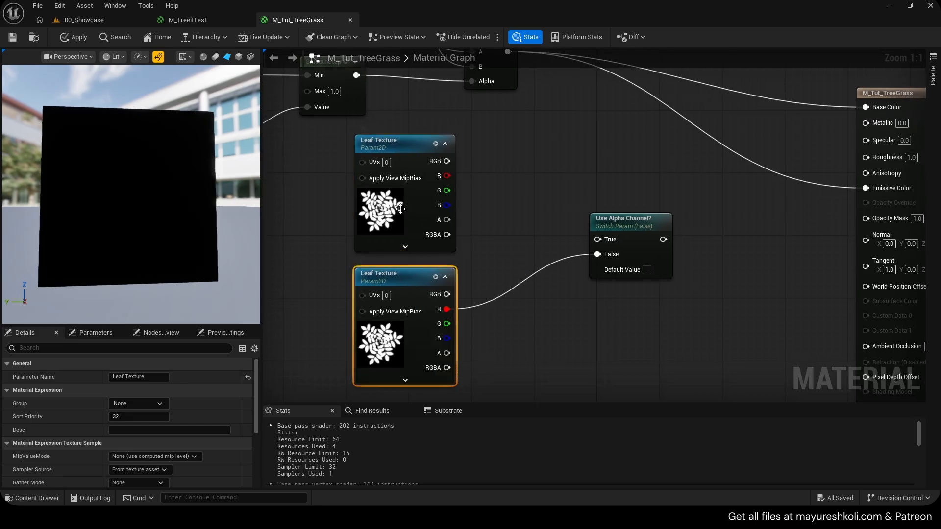
{"action": "key", "text": "ctrl+s"}
{"action": "left_click_drag", "start_coordinate": [444, 220], "coordinate": [890, 226]}
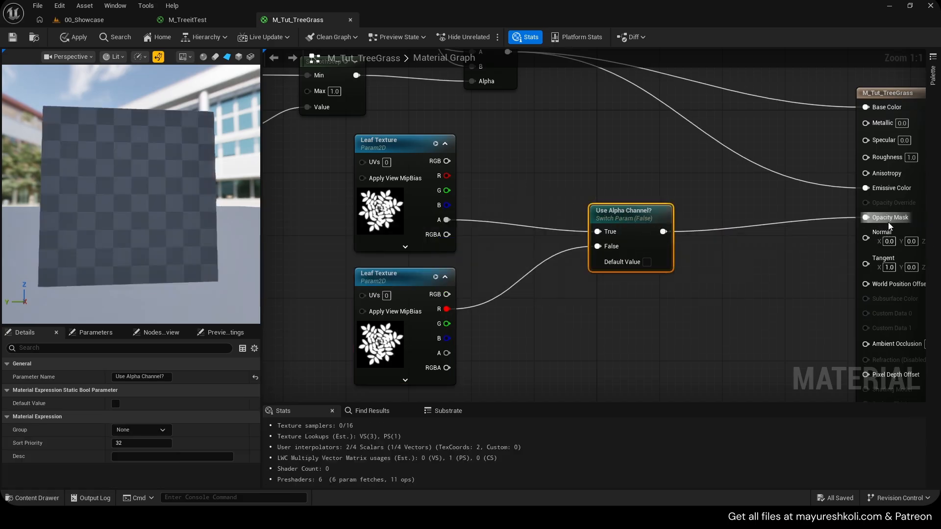
{"action": "left_click", "coordinate": [74, 38]}
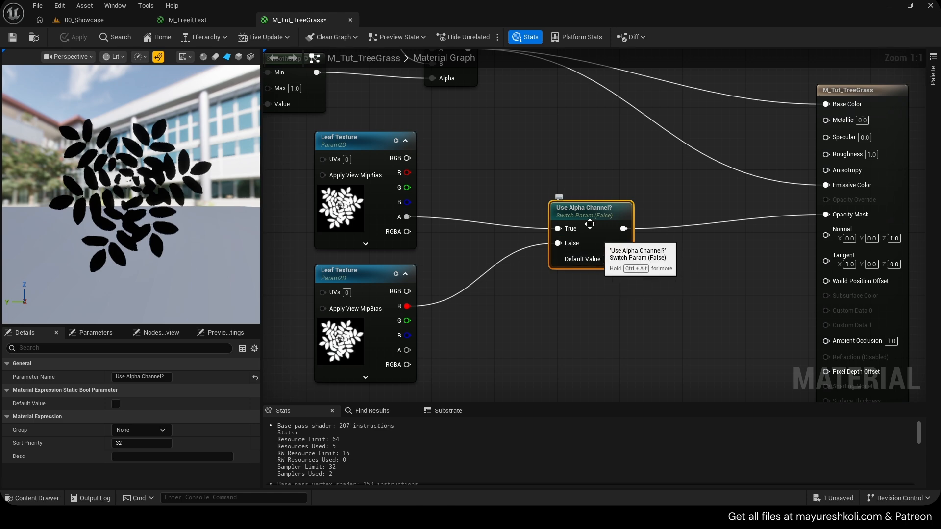
Locate M_Tut_TreeGrass in the Tutorial folder and open its material instance MI_Tut_TreeGrass_Inst at the switch and texture parameters.
{"action": "left_click", "coordinate": [98, 18]}
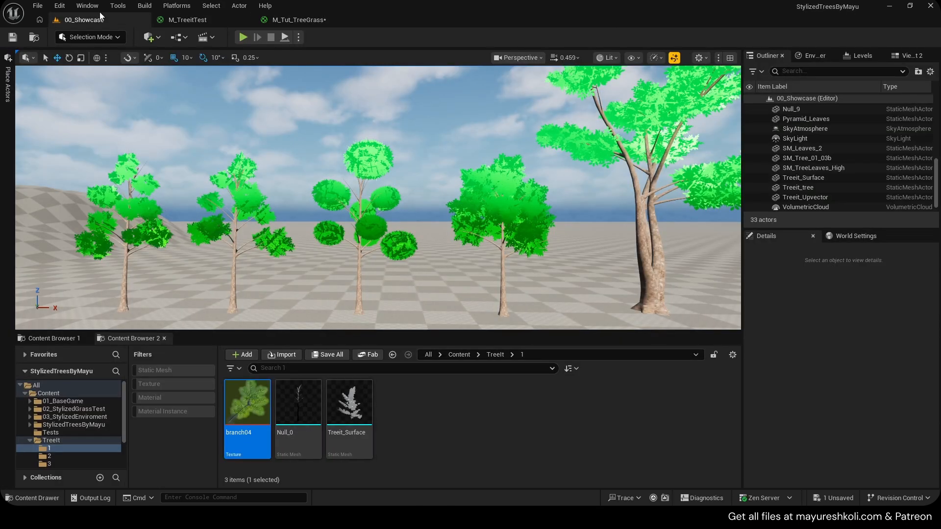
{"action": "left_click", "coordinate": [284, 23]}
{"action": "left_click", "coordinate": [43, 38]}
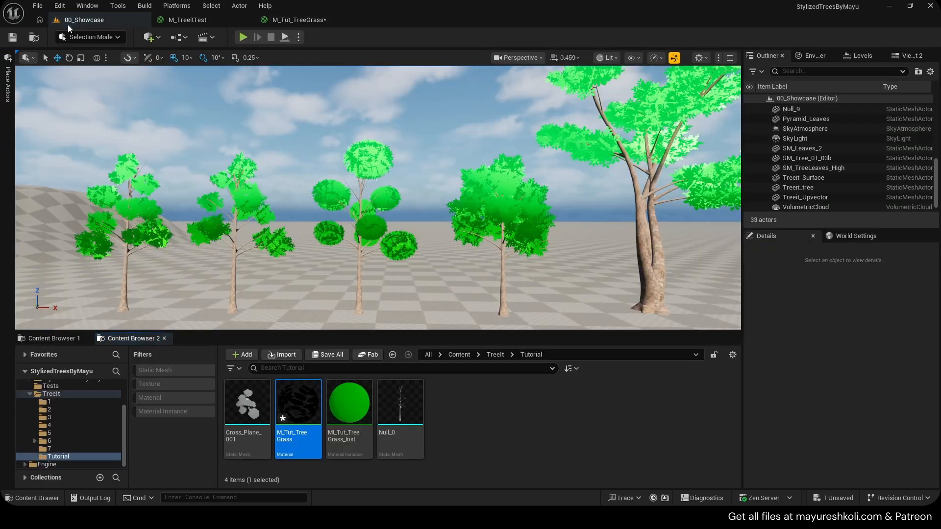
{"action": "left_click", "coordinate": [400, 402]}
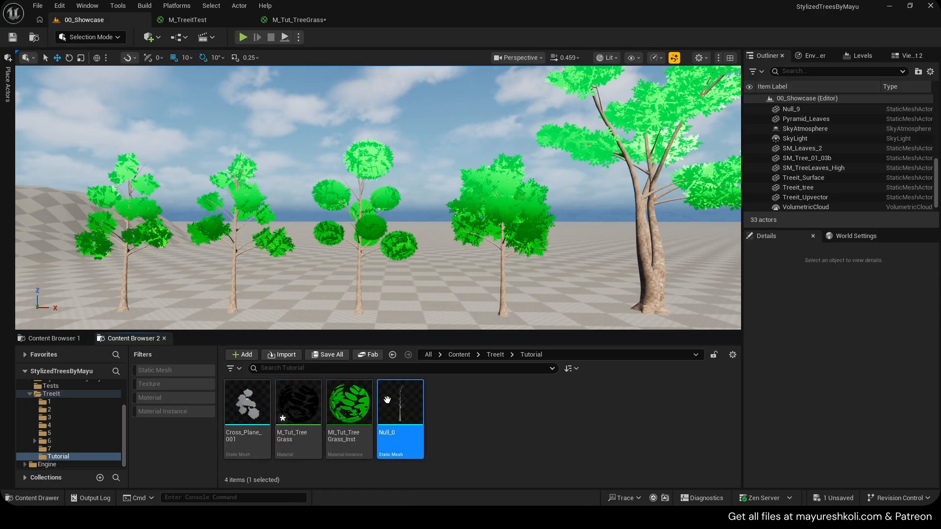
{"action": "left_click", "coordinate": [356, 406]}
{"action": "double_click", "coordinate": [356, 406]}
{"action": "scroll", "coordinate": [754, 216], "scroll_direction": "down", "scroll_amount": 1}
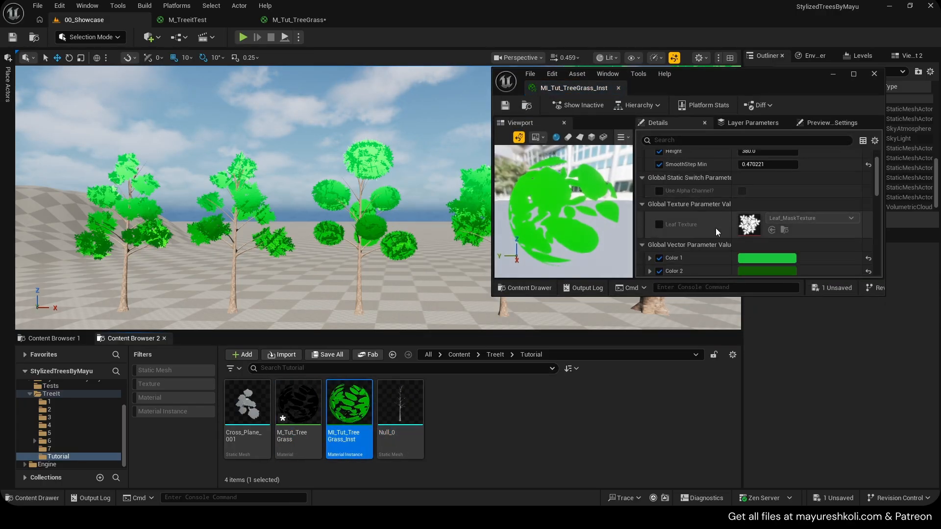
Try setting Use Alpha Channel? to True on the material instance, and revert it.
{"action": "left_click", "coordinate": [659, 192]}
{"action": "left_click", "coordinate": [742, 191]}
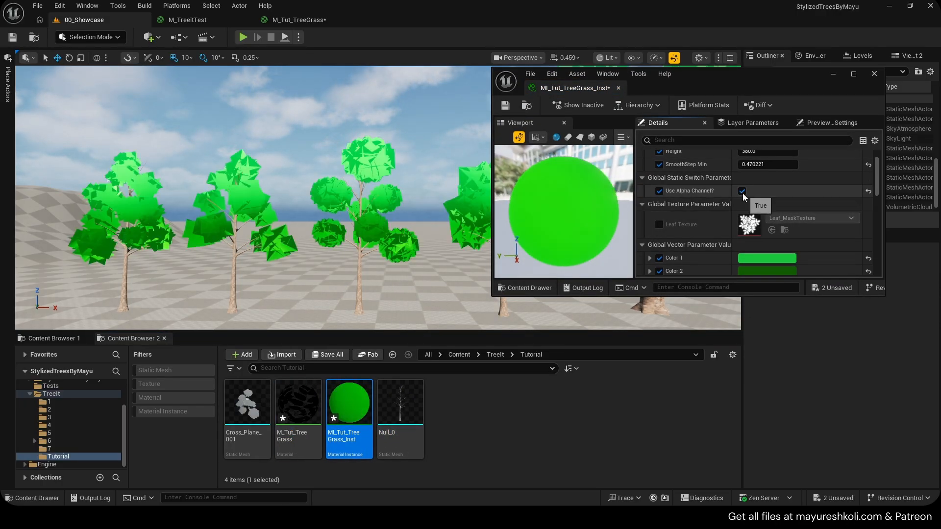
{"action": "left_click", "coordinate": [742, 191]}
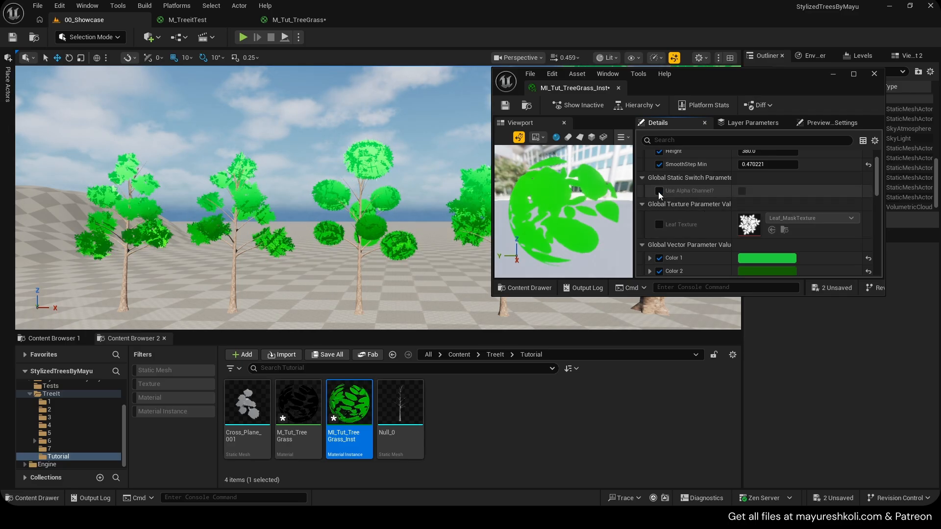
Save the MI_Tut_TreeGrass_Inst material instance and return to the M_Tut_TreeGrass graph with the instance window minimized.
{"action": "left_click", "coordinate": [504, 105]}
{"action": "left_click", "coordinate": [288, 21]}
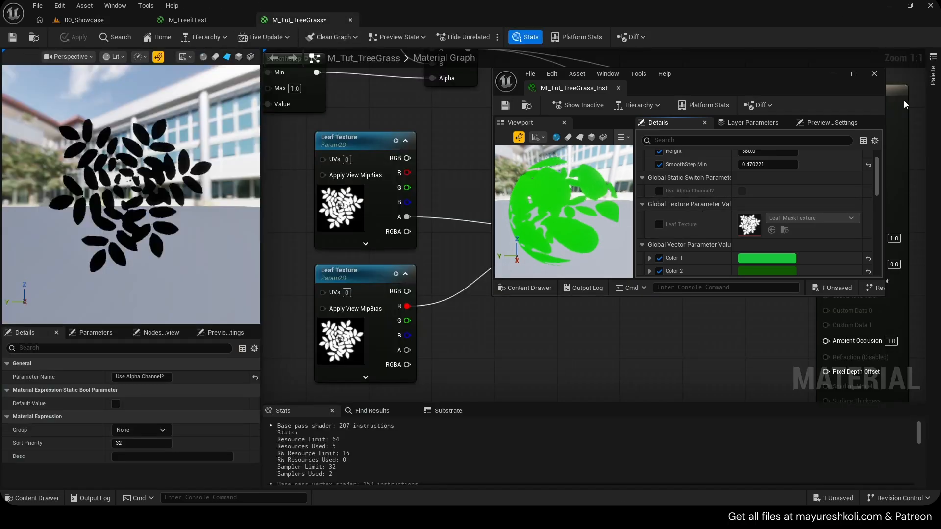
{"action": "left_click", "coordinate": [832, 75]}
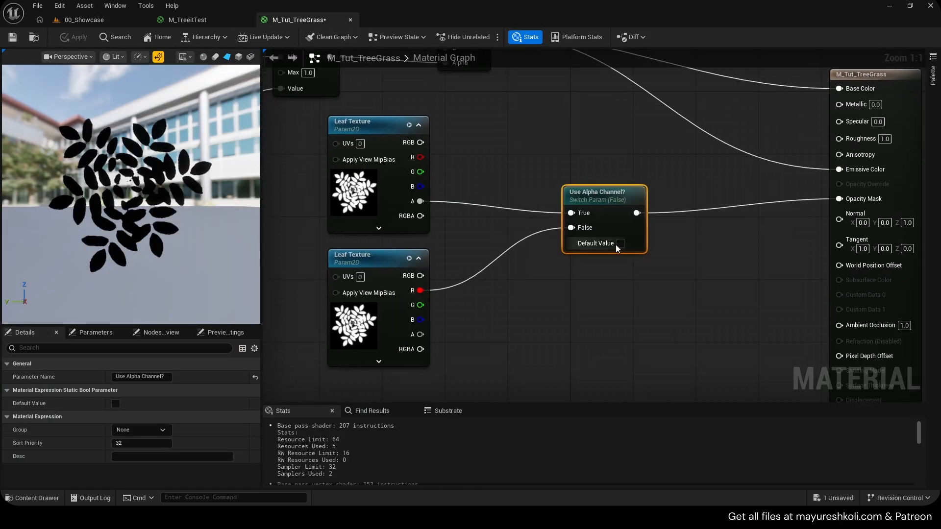
Enable the Use Alpha Channel? switch's default value, disable it again, and apply the material.
{"action": "left_click", "coordinate": [619, 243]}
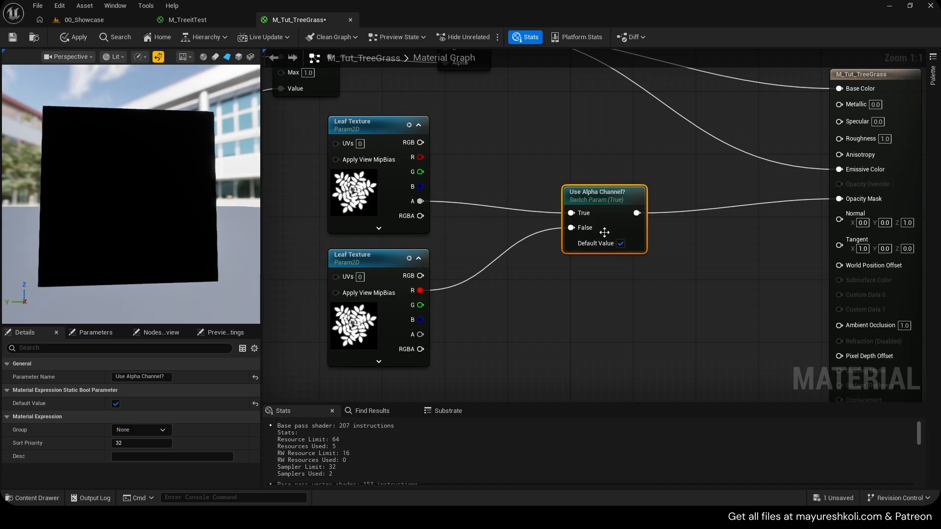
{"action": "left_click", "coordinate": [621, 243]}
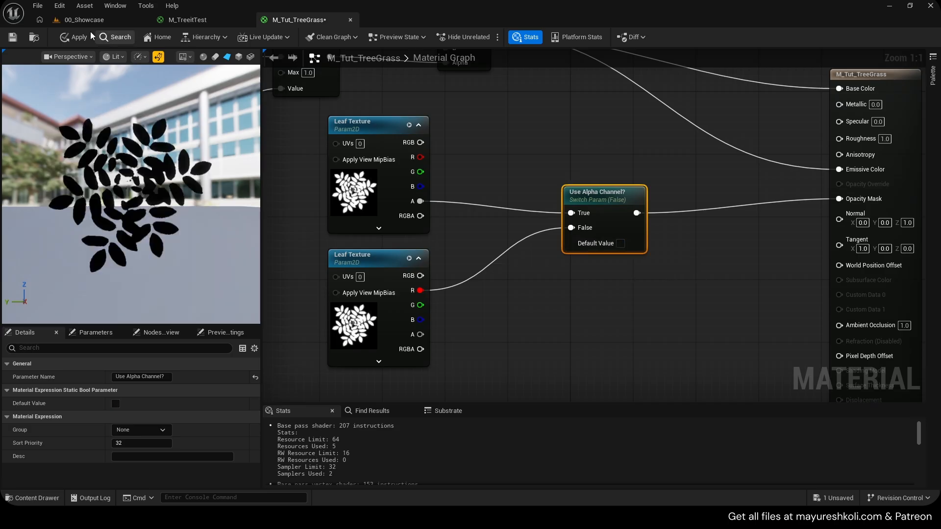
{"action": "left_click", "coordinate": [69, 40]}
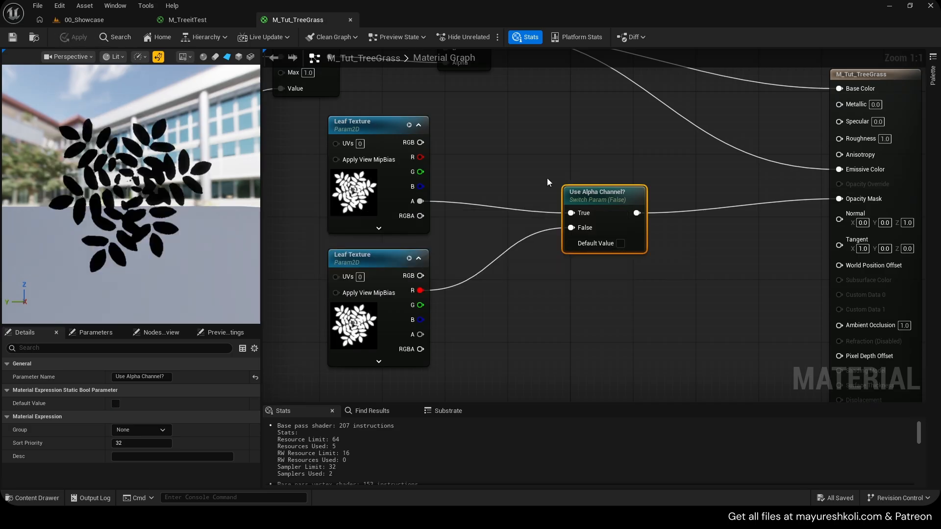
Move the M_Tut_TreeGrass output node farther from the Lerp node to free up space, and save the material.
{"action": "scroll", "coordinate": [546, 178], "scroll_direction": "down", "scroll_amount": 4}
{"action": "left_click", "coordinate": [540, 213]}
{"action": "scroll", "coordinate": [853, 181], "scroll_direction": "up", "scroll_amount": 4}
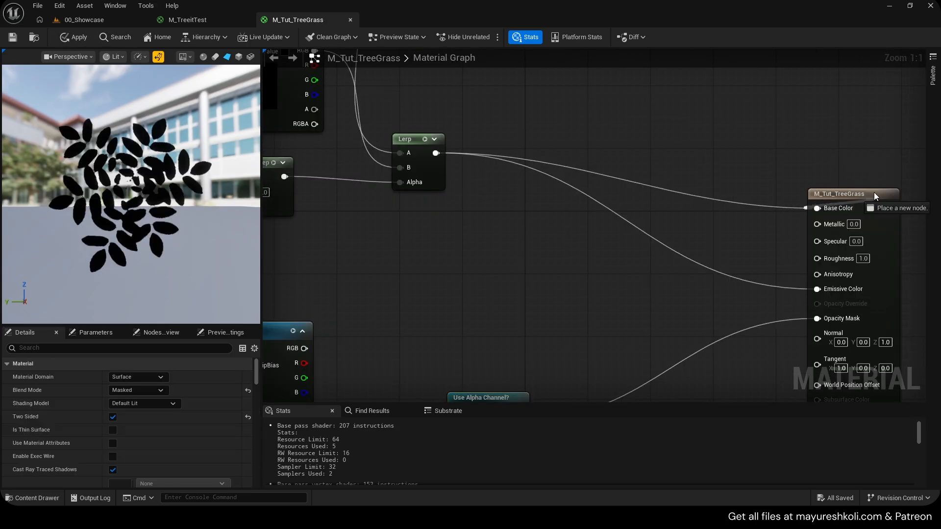
{"action": "left_click_drag", "start_coordinate": [875, 197], "coordinate": [890, 150]}
{"action": "left_click", "coordinate": [732, 176]}
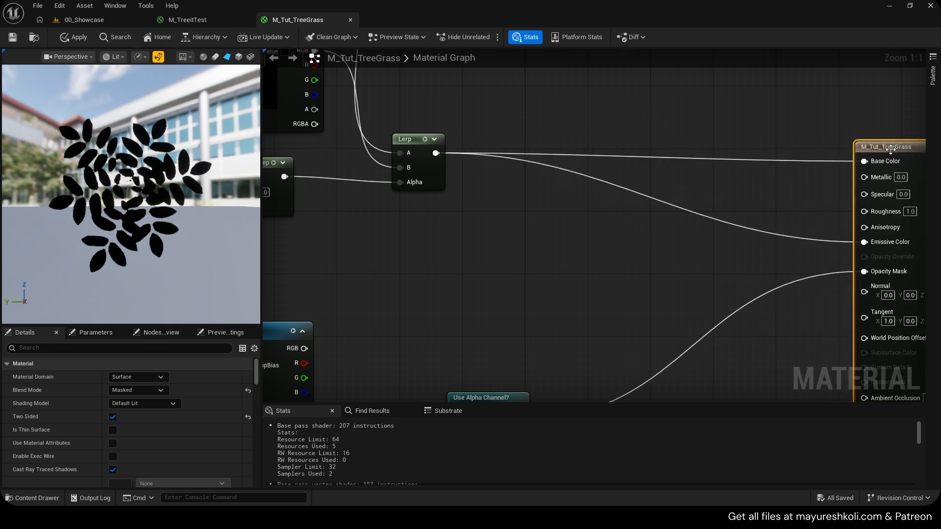
{"action": "key", "text": "ctrl+s"}
Insert a Multiply node between the Lerp output and Emissive Color, feeding the Lerp into its A input.
{"action": "left_click", "coordinate": [668, 191]}
{"action": "left_click_drag", "start_coordinate": [675, 196], "coordinate": [672, 217]}
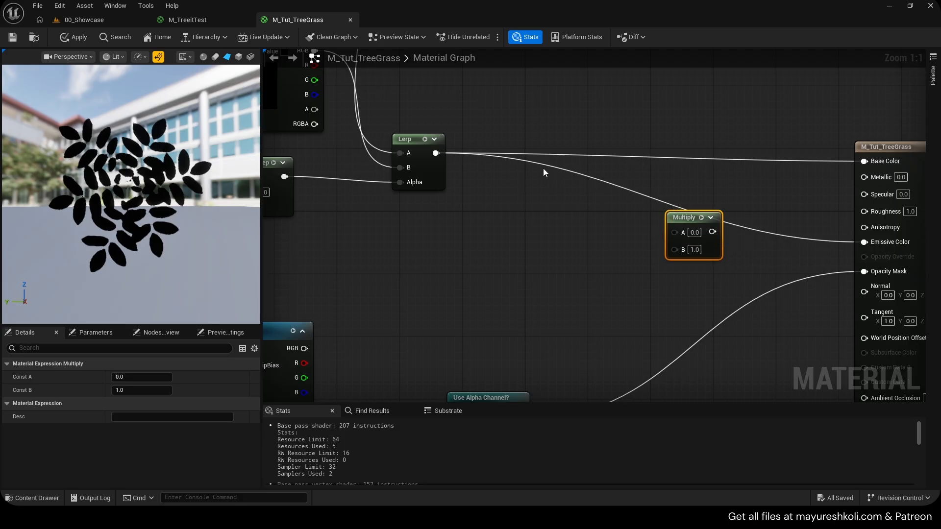
{"action": "mouse_move", "coordinate": [863, 242]}
{"action": "left_mouse_down", "text": "ctrl"}
{"action": "mouse_move", "coordinate": [677, 232]}
{"action": "mouse_move", "coordinate": [865, 242]}
{"action": "left_mouse_up", "text": "ctrl"}
Promote the Multiply's B input to a parameter named Emissive Intensity and apply the material.
{"action": "right_click", "coordinate": [674, 247]}
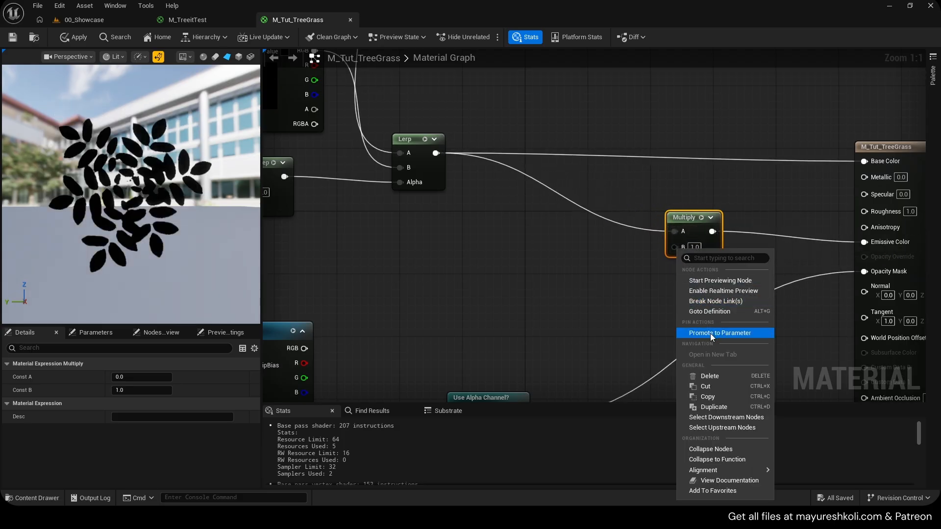
{"action": "left_click", "coordinate": [696, 332]}
{"action": "left_click_drag", "start_coordinate": [634, 251], "coordinate": [547, 289]}
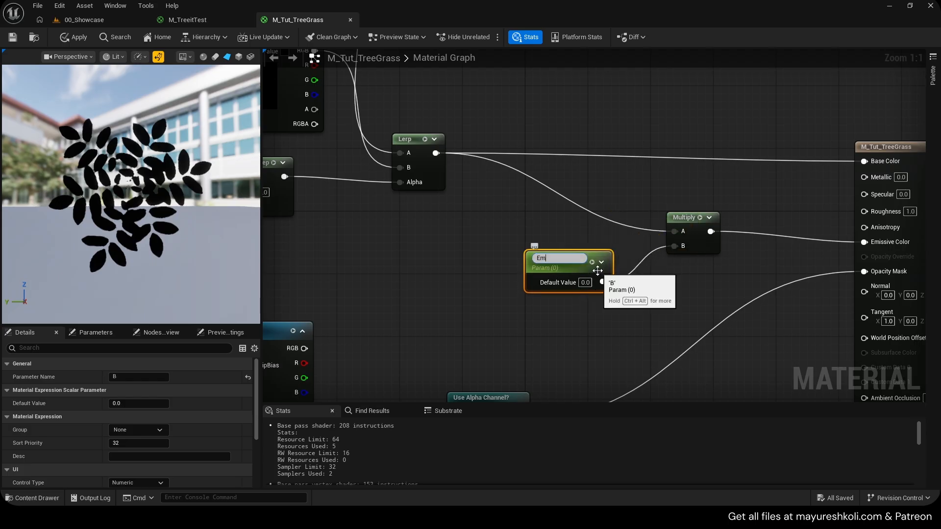
{"action": "type", "text": "Emissive Intensity"}
{"action": "key", "text": "Return"}
{"action": "left_click", "coordinate": [73, 38]}
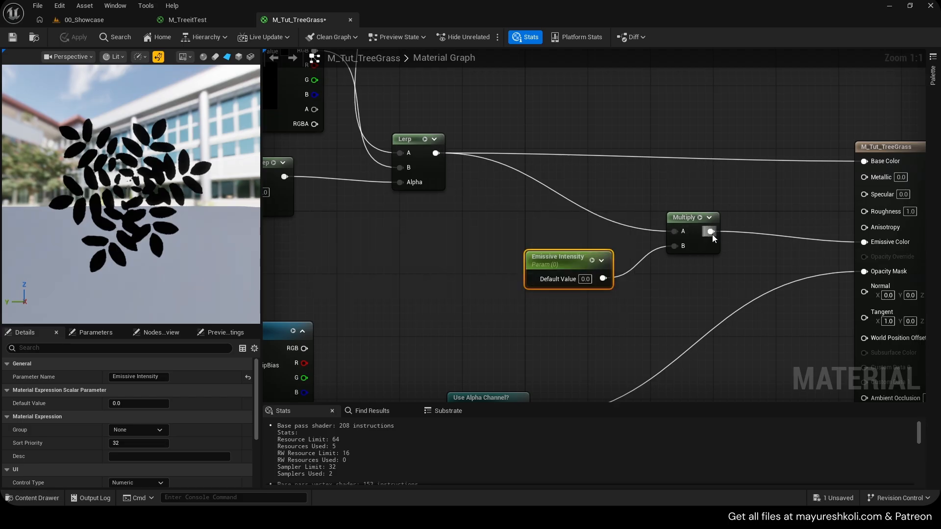
Set the Emissive Intensity parameter's default value to 1.0 and save the material.
{"action": "left_click_drag", "start_coordinate": [695, 242], "coordinate": [703, 241]}
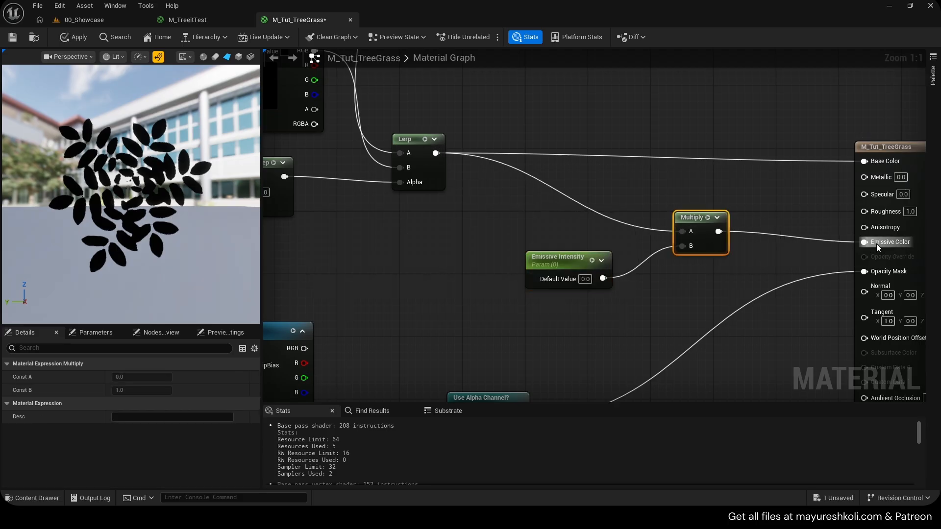
{"action": "left_click", "coordinate": [582, 279]}
{"action": "type", "text": "1"}
{"action": "left_click", "coordinate": [642, 296]}
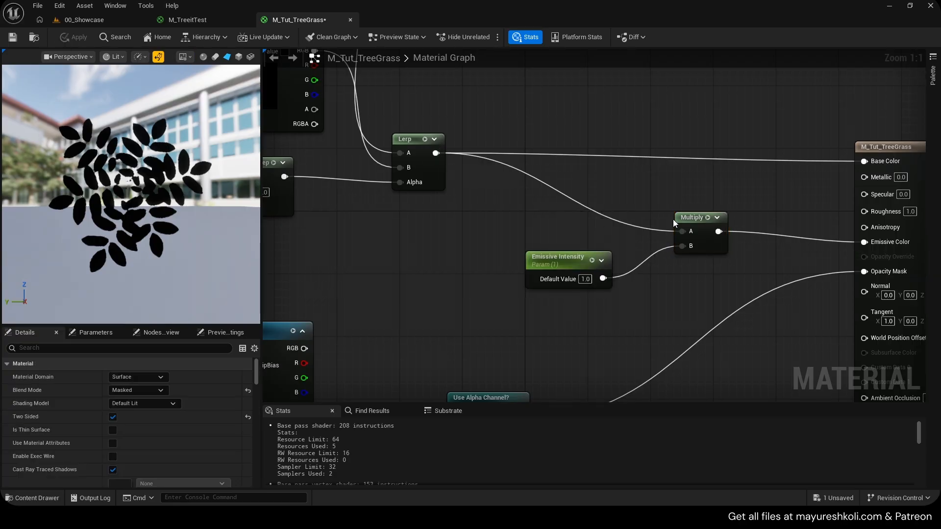
{"action": "left_click_drag", "start_coordinate": [622, 291], "coordinate": [534, 242]}
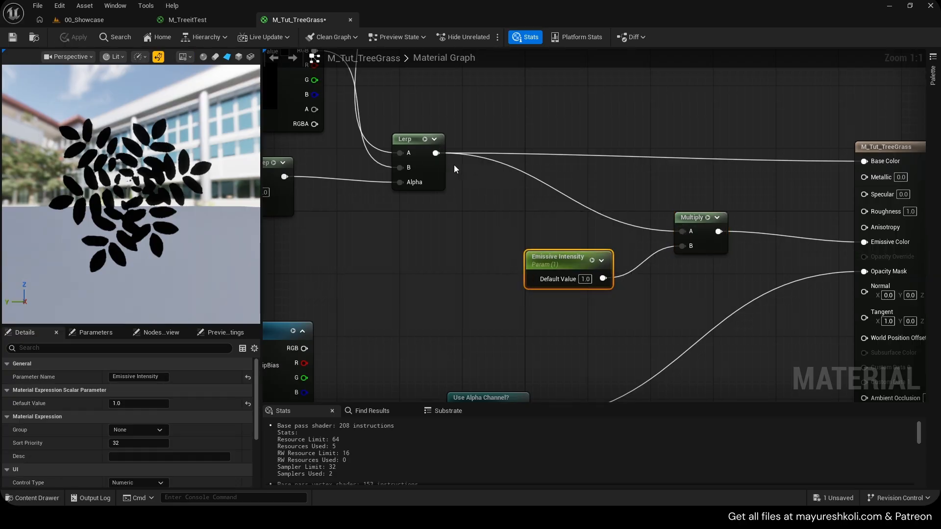
{"action": "key", "text": "ctrl+s"}
Tidy the positions of the Use Alpha Channel? switch, Multiply and Emissive Intensity nodes, and save the material.
{"action": "scroll", "coordinate": [724, 267], "scroll_direction": "down", "scroll_amount": 2}
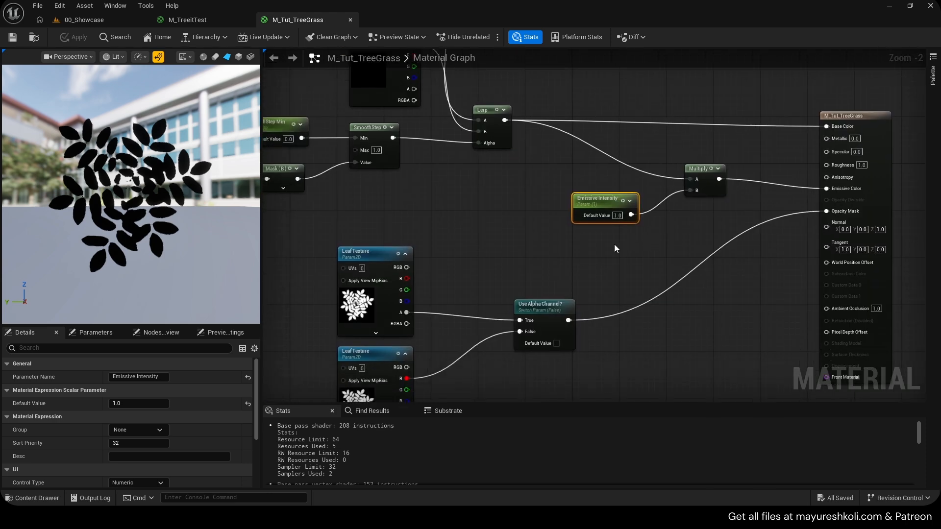
{"action": "right_click_drag", "start_coordinate": [614, 244], "coordinate": [626, 207]}
{"action": "scroll", "coordinate": [625, 212], "scroll_direction": "up", "scroll_amount": 1}
{"action": "left_click_drag", "start_coordinate": [544, 273], "coordinate": [507, 272]}
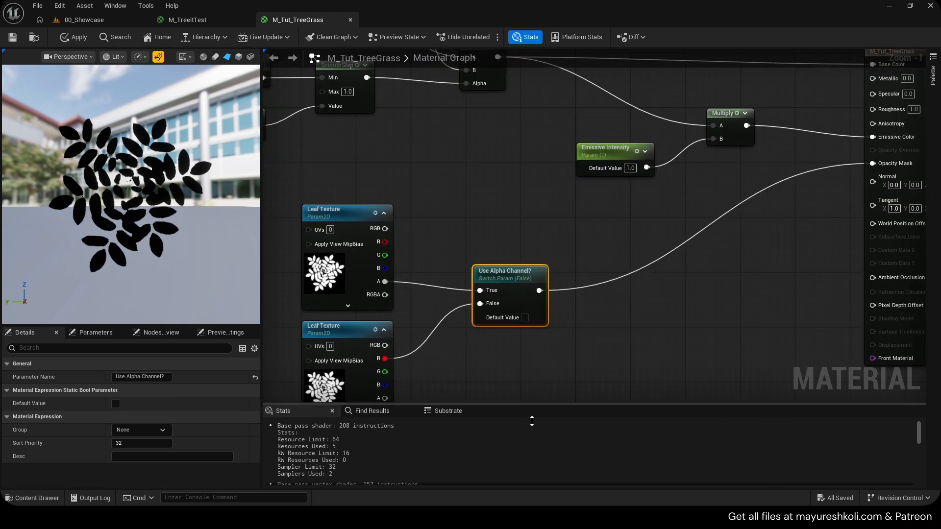
{"action": "scroll", "coordinate": [623, 192], "scroll_direction": "up", "scroll_amount": 1}
{"action": "right_click_drag", "start_coordinate": [623, 192], "coordinate": [614, 273]}
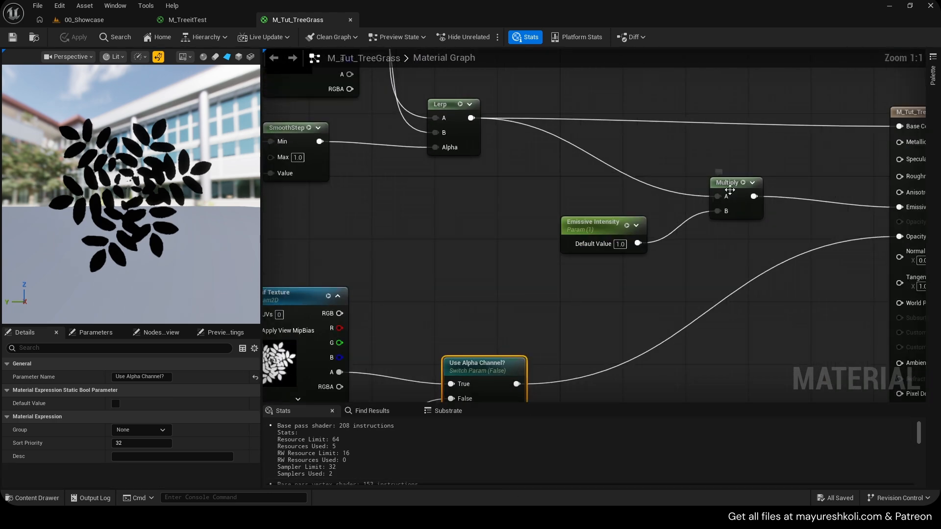
{"action": "right_click_drag", "start_coordinate": [730, 190], "coordinate": [610, 217]}
{"action": "left_click_drag", "start_coordinate": [611, 210], "coordinate": [666, 202]}
{"action": "left_click_drag", "start_coordinate": [478, 254], "coordinate": [540, 238]}
{"action": "key", "text": "ctrl+s"}
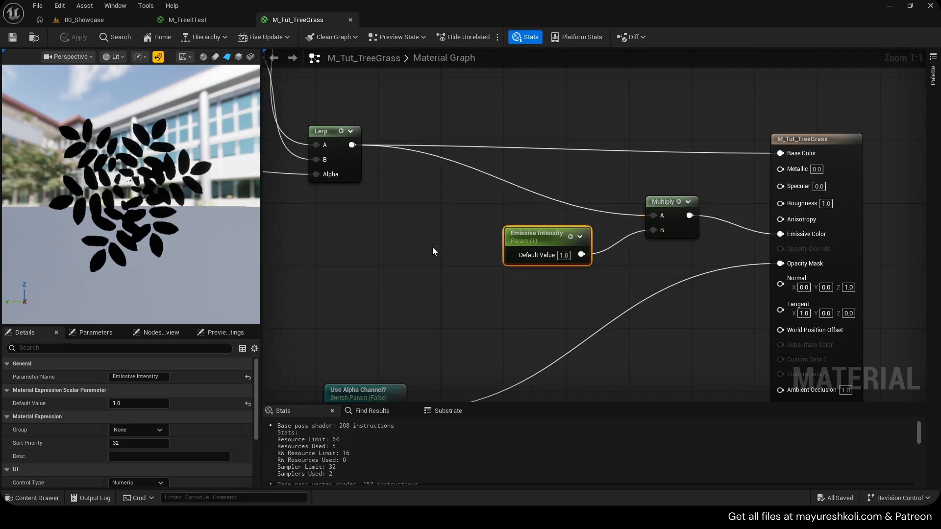
Examine the trees in the 00_Showcase level, and return to the M_Tut_TreeGrass graph near the Normal input.
{"action": "scroll", "coordinate": [432, 248], "scroll_direction": "down", "scroll_amount": 1}
{"action": "scroll", "coordinate": [445, 256], "scroll_direction": "up", "scroll_amount": 1}
{"action": "left_click", "coordinate": [557, 215]}
{"action": "right_click_drag", "start_coordinate": [558, 216], "coordinate": [531, 93]}
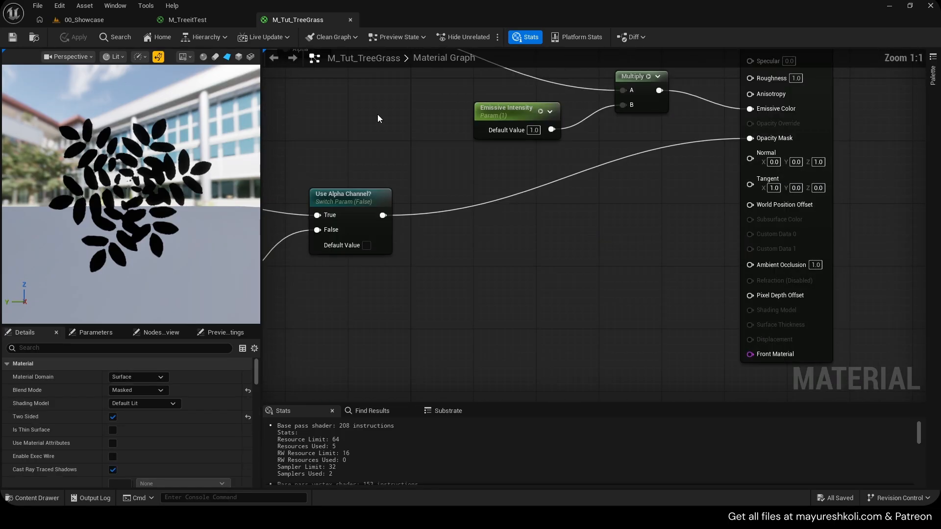
{"action": "left_click", "coordinate": [102, 22]}
{"action": "right_click_drag", "start_coordinate": [416, 162], "coordinate": [436, 162]}
{"action": "key", "text": "s"}
{"action": "key", "text": "s"}
{"action": "mouse_move", "coordinate": [381, 77]}
{"action": "right_mouse_down"}
{"action": "mouse_move", "coordinate": [333, 76]}
{"action": "mouse_move", "coordinate": [382, 77]}
{"action": "right_mouse_up"}
{"action": "key", "text": "w"}
{"action": "left_click", "coordinate": [297, 19]}
Add a TwoSidedSign node feeding the A input of a new Multiply, with a Constant3Vector placed below it.
{"action": "right_click", "coordinate": [483, 249]}
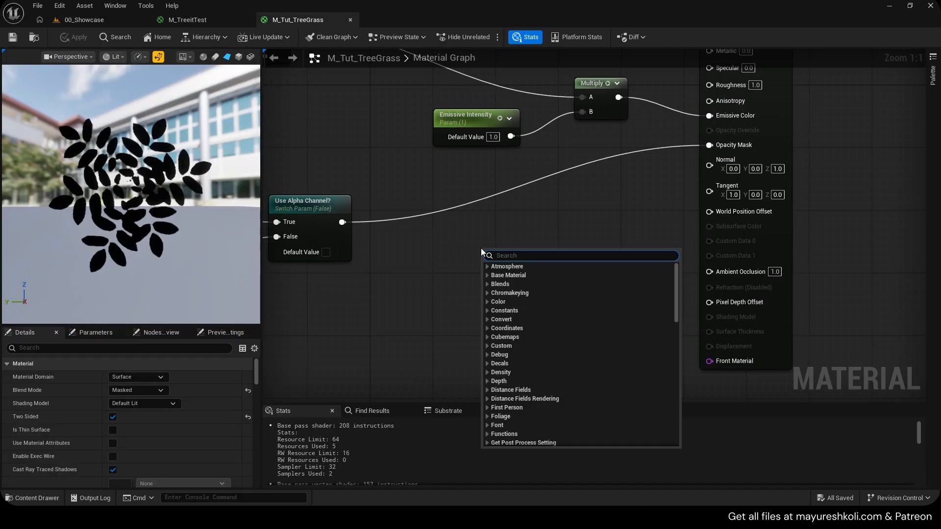
{"action": "type", "text": "simple"}
{"action": "key", "text": "Return"}
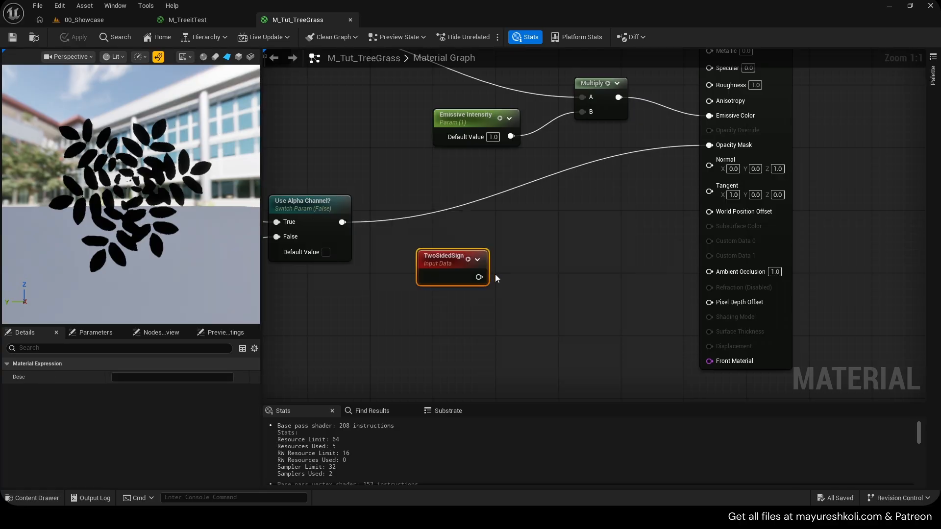
{"action": "key", "text": "m"}
{"action": "left_click", "coordinate": [519, 257]}
{"action": "left_click_drag", "start_coordinate": [479, 277], "coordinate": [543, 271]}
{"action": "right_click_drag", "start_coordinate": [501, 313], "coordinate": [498, 260]}
{"action": "key", "text": "3"}
{"action": "left_click", "coordinate": [405, 260]}
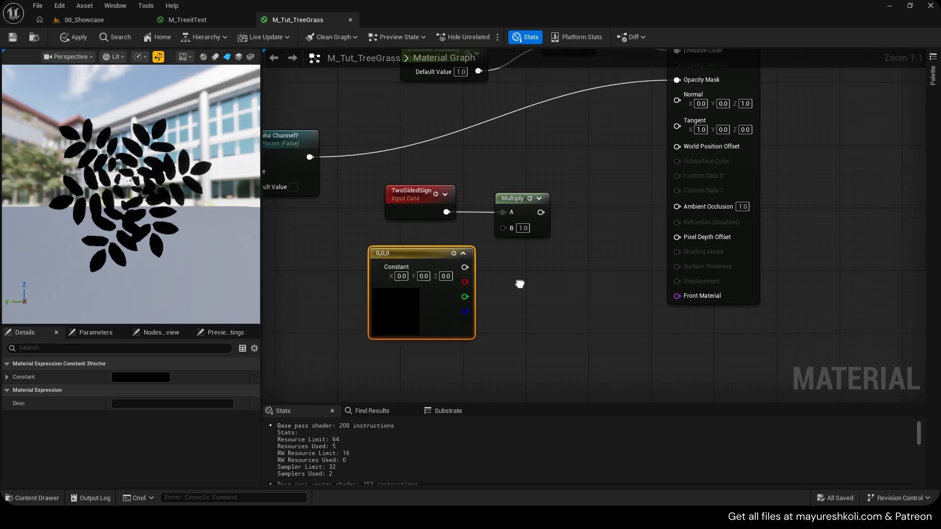
Try adding another Constant3Vector through the node search, and delete it.
{"action": "right_click", "coordinate": [525, 267]}
{"action": "type", "text": "co"}
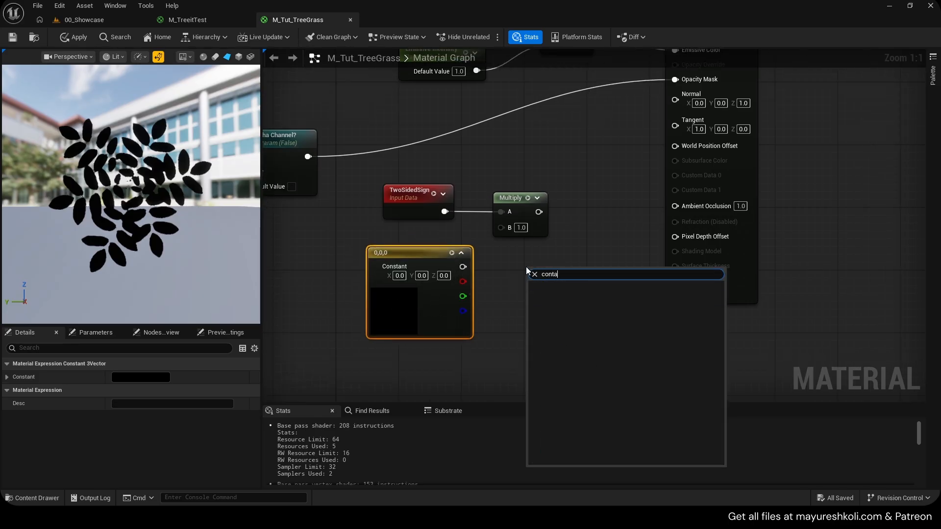
{"action": "type", "text": "nstant3"}
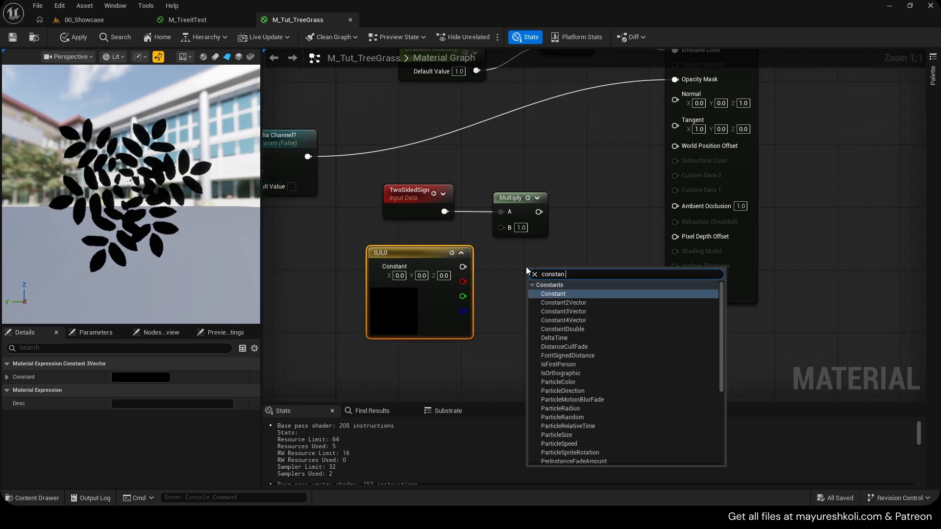
{"action": "key", "text": "Return"}
{"action": "key", "text": "Delete"}
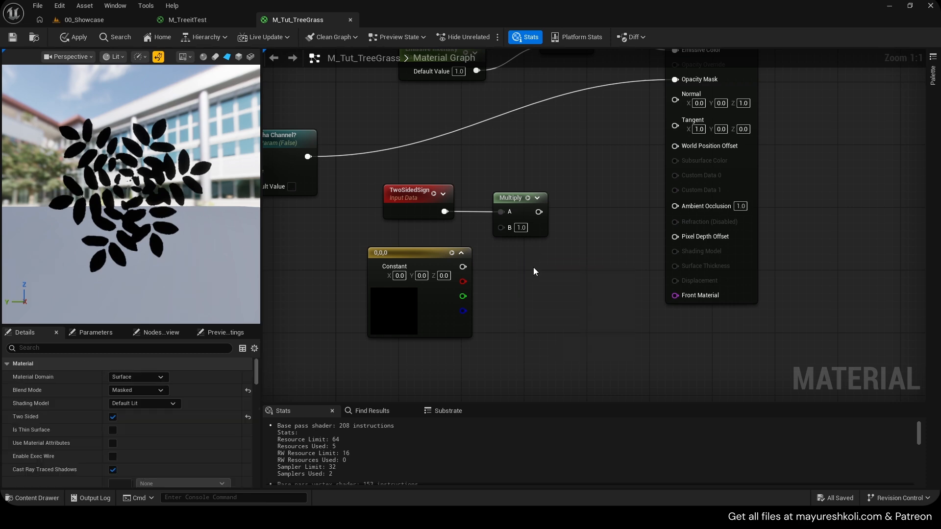
Try placing extra Constant3Vector, Constant and Constant2Vector nodes in the graph, and delete all three.
{"action": "key", "text": "3"}
{"action": "left_click", "coordinate": [525, 263]}
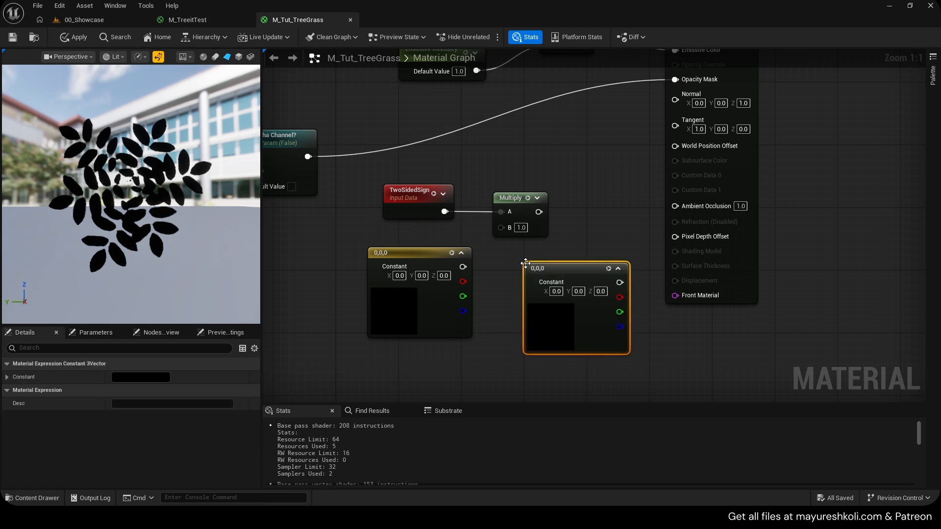
{"action": "right_click_drag", "start_coordinate": [523, 284], "coordinate": [521, 202]}
{"action": "key", "text": "1"}
{"action": "left_click", "coordinate": [407, 275]}
{"action": "key", "text": "2"}
{"action": "left_click", "coordinate": [521, 293]}
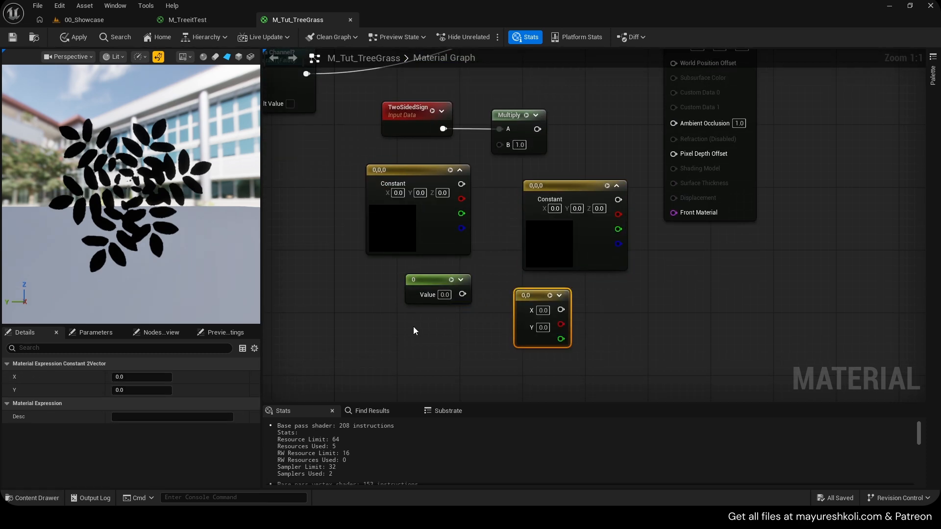
{"action": "left_click", "coordinate": [426, 289]}
{"action": "key", "text": "Delete"}
{"action": "left_click", "coordinate": [529, 299]}
{"action": "key", "text": "Delete"}
{"action": "left_click", "coordinate": [548, 187]}
{"action": "key", "text": "Delete"}
{"action": "right_click_drag", "start_coordinate": [504, 203], "coordinate": [519, 289]}
{"action": "double_click", "coordinate": [406, 306]}
{"action": "left_click_drag", "start_coordinate": [444, 291], "coordinate": [491, 301]}
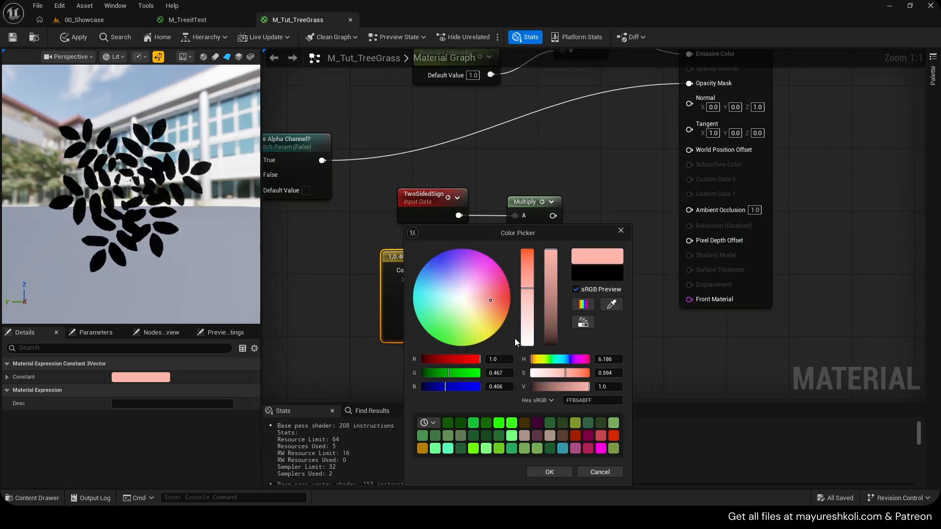
{"action": "left_click", "coordinate": [599, 472]}
Connect the Constant3Vector to the TwoSidedSign Multiply's B input and set its Z value to 1.
{"action": "right_click_drag", "start_coordinate": [477, 267], "coordinate": [457, 293]}
{"action": "left_click_drag", "start_coordinate": [457, 296], "coordinate": [495, 256]}
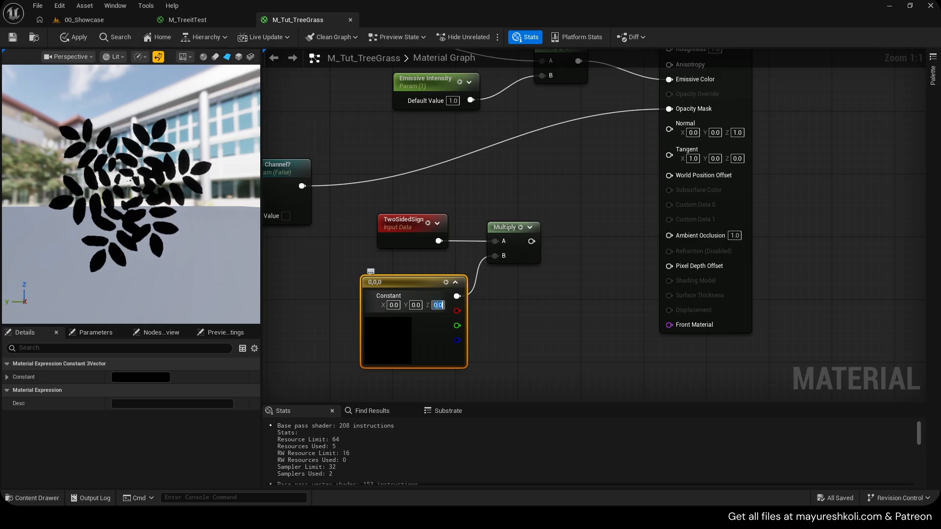
{"action": "type", "text": "1"}
{"action": "left_click", "coordinate": [506, 310]}
Connect the TwoSidedSign Multiply's output to the Normal input and apply the material.
{"action": "left_click_drag", "start_coordinate": [531, 241], "coordinate": [670, 239]}
{"action": "left_click", "coordinate": [74, 37]}
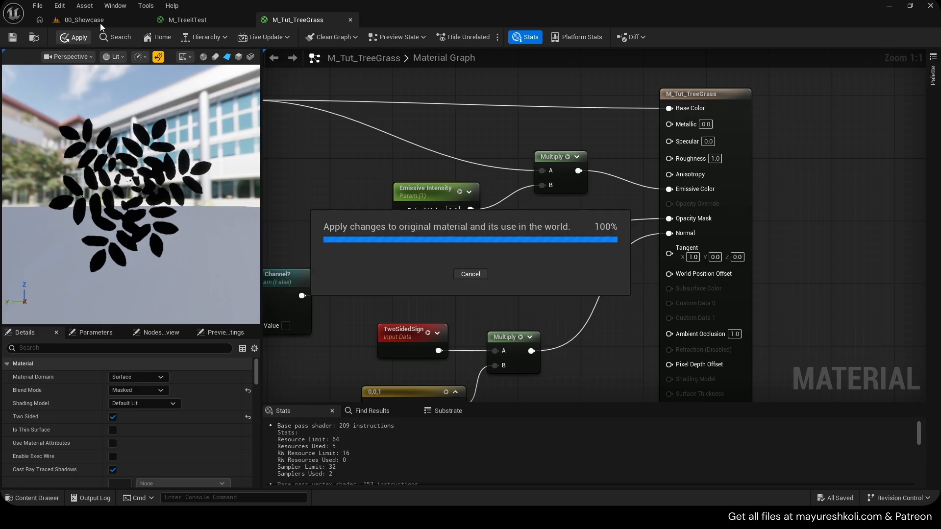
Float the M_Tut_TreeGrass editor over the 00_Showcase level with the output node's Normal input in view.
{"action": "left_click", "coordinate": [98, 22]}
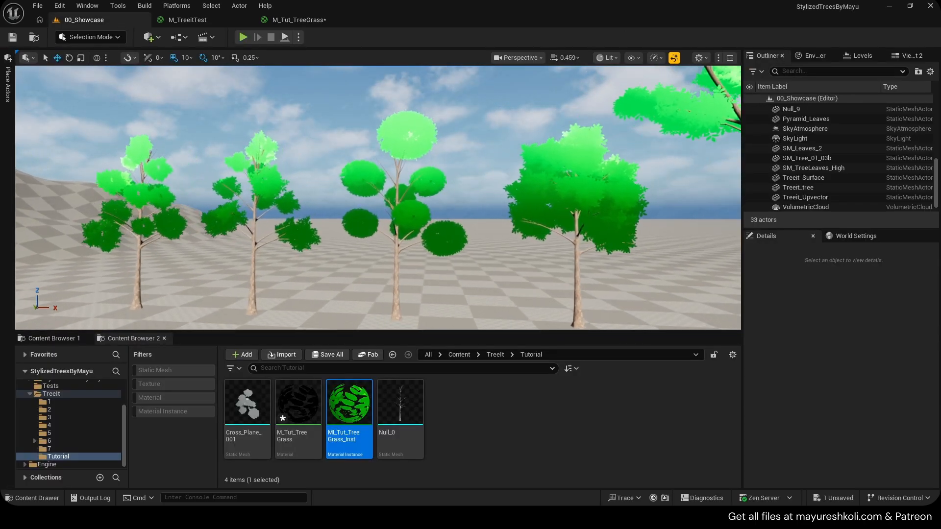
{"action": "left_click_drag", "start_coordinate": [305, 22], "coordinate": [470, 88]}
{"action": "left_click", "coordinate": [81, 24]}
{"action": "scroll", "coordinate": [633, 249], "scroll_direction": "down", "scroll_amount": 3}
{"action": "right_click_drag", "start_coordinate": [659, 222], "coordinate": [613, 156]}
{"action": "scroll", "coordinate": [676, 224], "scroll_direction": "up", "scroll_amount": 2}
{"action": "scroll", "coordinate": [613, 156], "scroll_direction": "up", "scroll_amount": 1}
Try the material without its Normal connection by breaking the link and applying, then undo the break and reapply.
{"action": "left_click", "coordinate": [637, 196], "text": "alt"}
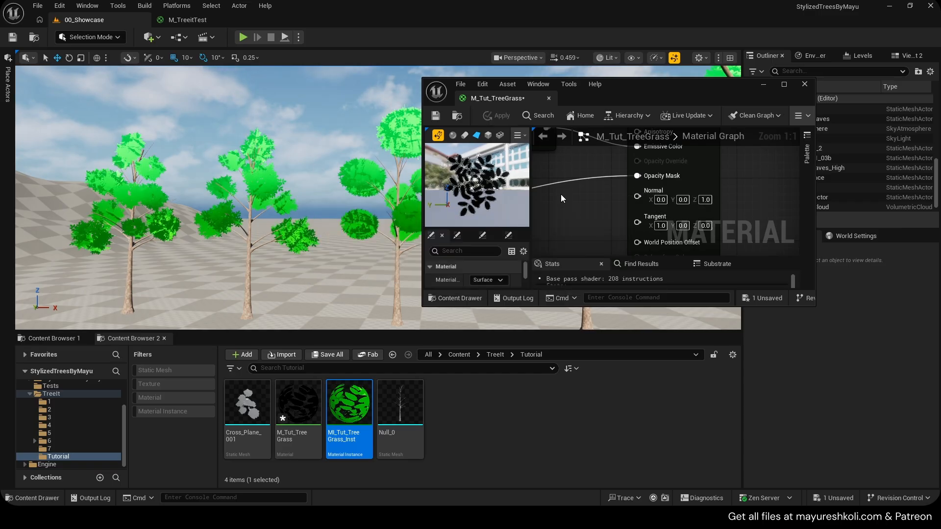
{"action": "left_click", "coordinate": [495, 120]}
{"action": "key", "text": "ctrl+z"}
{"action": "left_click", "coordinate": [497, 121]}
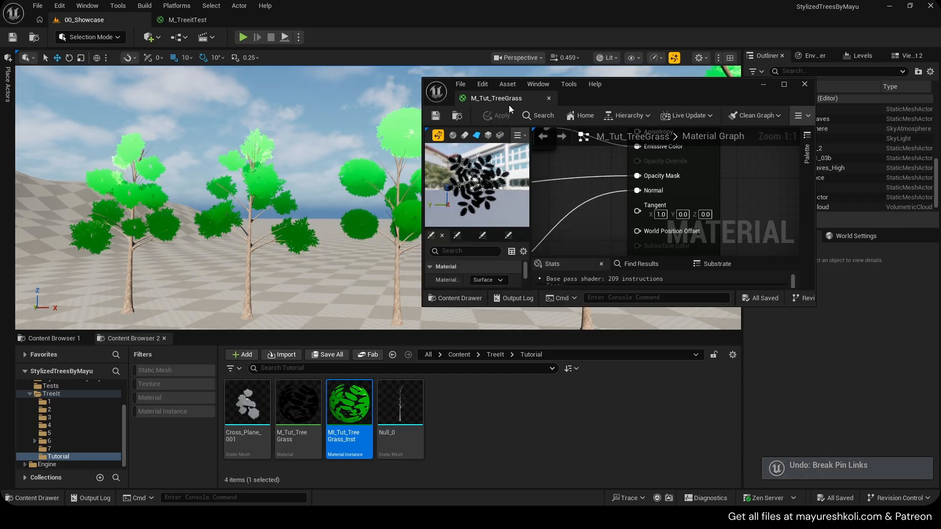
Dock the M_Tut_TreeGrass editor back as a tab, nudge the TwoSidedSign node, and return to the 00_Showcase level.
{"action": "left_click_drag", "start_coordinate": [509, 104], "coordinate": [308, 21]}
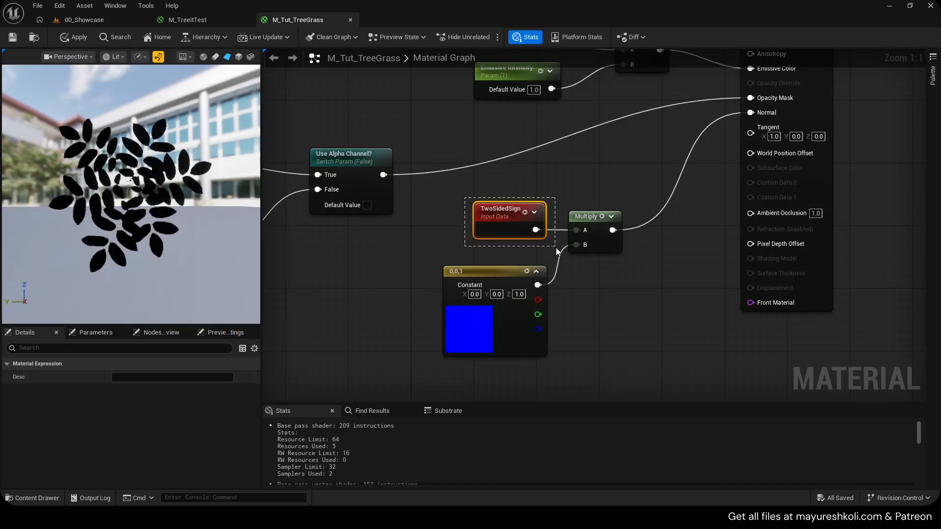
{"action": "left_click_drag", "start_coordinate": [508, 228], "coordinate": [497, 228]}
{"action": "left_click", "coordinate": [99, 18]}
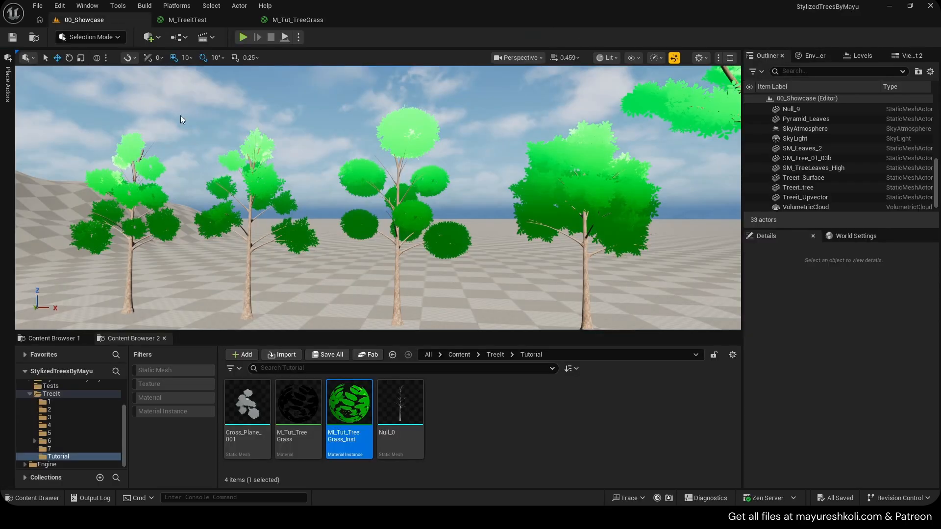
Disconnect the TwoSidedSign Multiply from the Normal input, apply the material, and check the leaf shading up close in the 00_Showcase level.
{"action": "right_click_drag", "start_coordinate": [522, 183], "coordinate": [522, 183]}
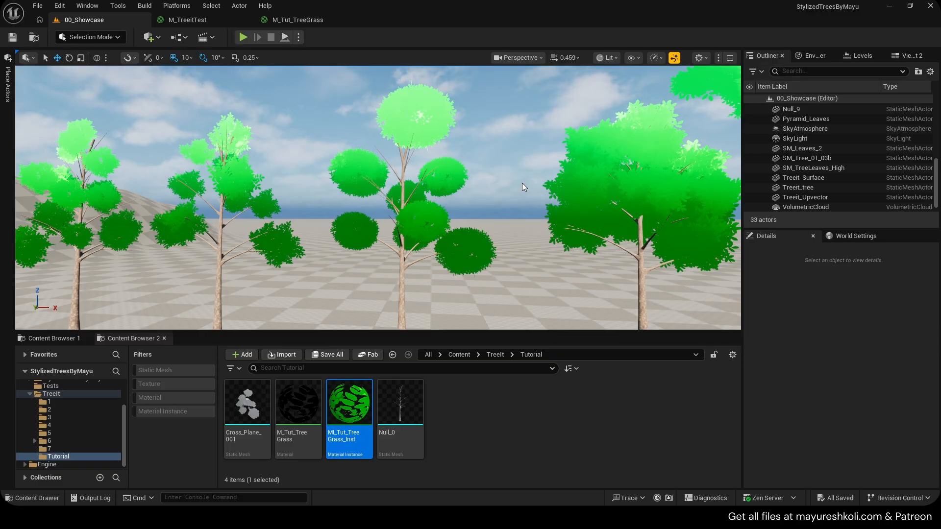
{"action": "left_click", "coordinate": [310, 20]}
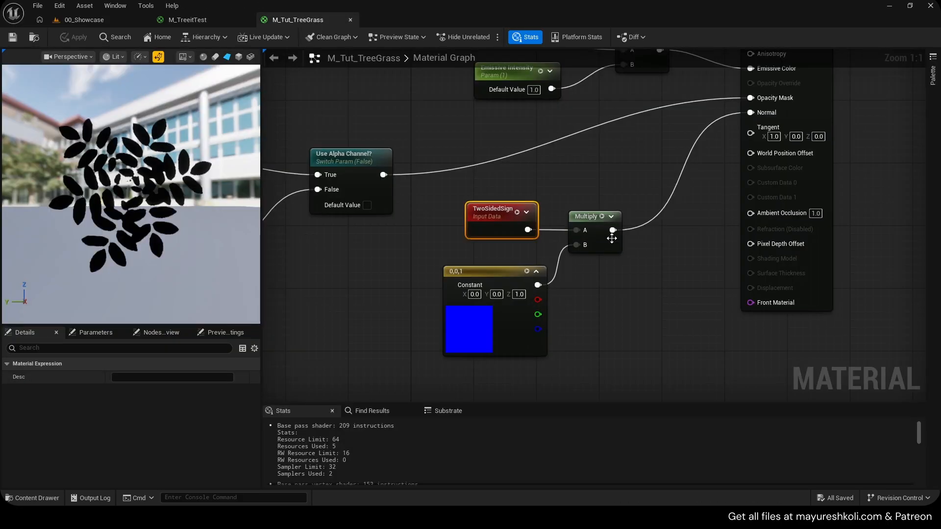
{"action": "left_click", "coordinate": [93, 21]}
{"action": "key", "text": "w"}
{"action": "right_click_drag", "start_coordinate": [463, 228], "coordinate": [463, 228]}
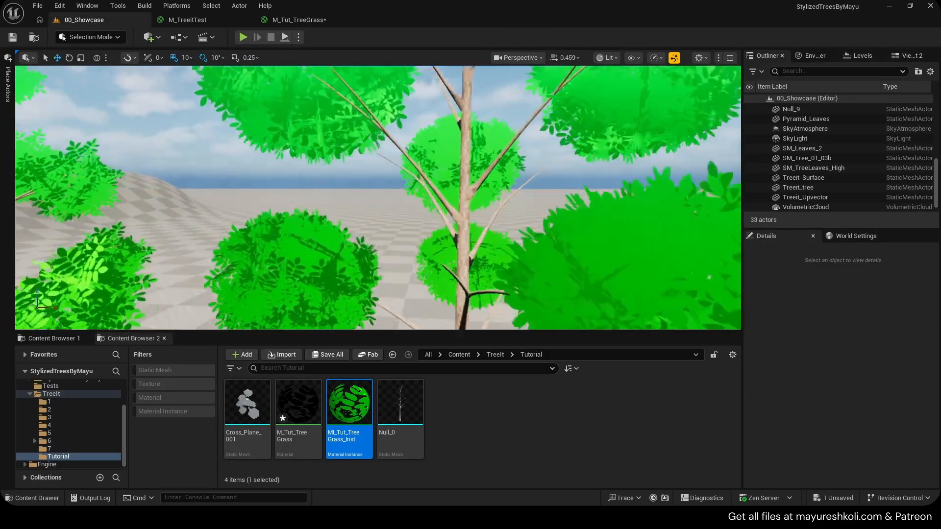
{"action": "key", "text": "a"}
{"action": "right_click_drag", "start_coordinate": [440, 162], "coordinate": [440, 162]}
{"action": "key", "text": "s"}
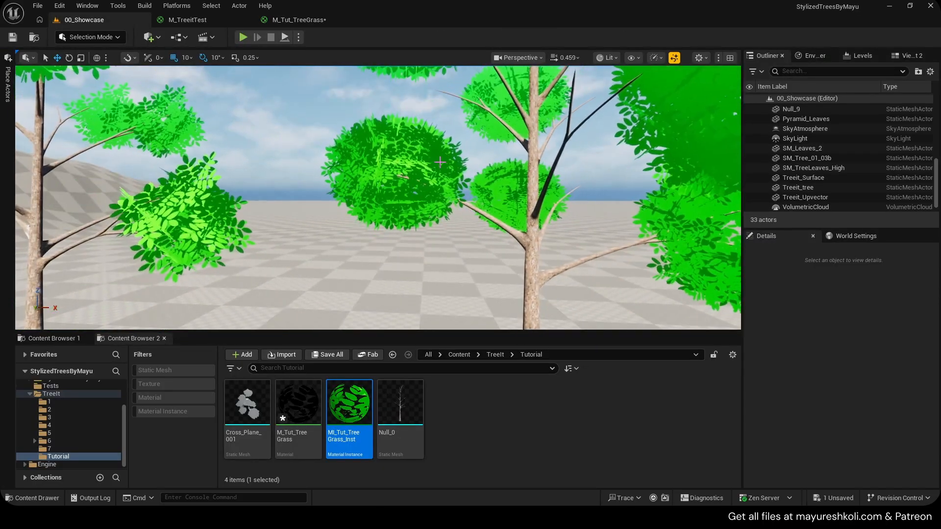
{"action": "scroll", "coordinate": [438, 161], "scroll_direction": "down", "scroll_amount": 6}
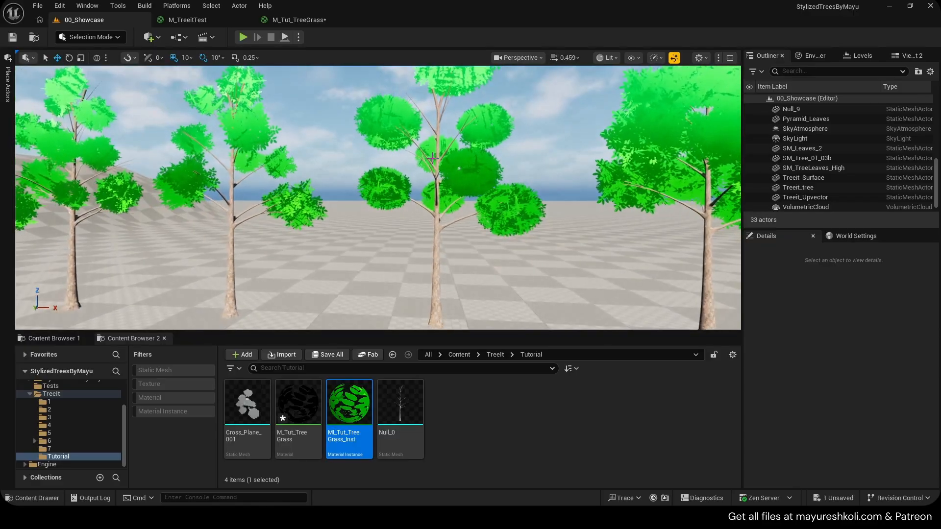
Try the material with Two Sided turned off, applying it and checking the trees, and re-enable Two Sided and apply again.
{"action": "left_click", "coordinate": [296, 20]}
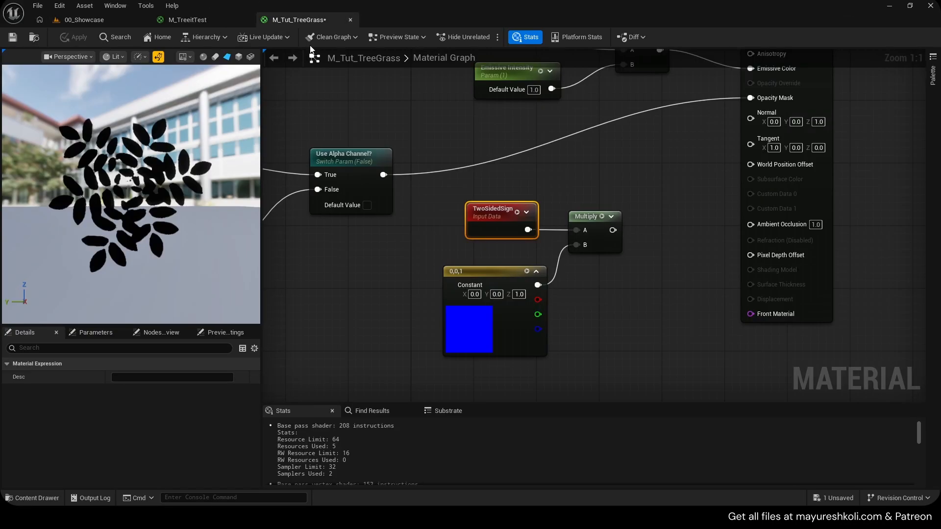
{"action": "left_click", "coordinate": [821, 186]}
{"action": "left_click", "coordinate": [116, 419]}
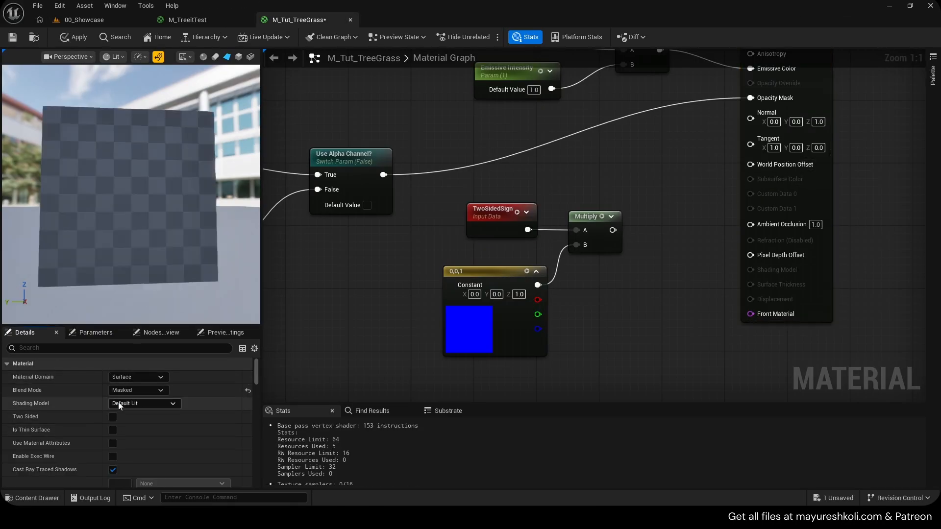
{"action": "left_click", "coordinate": [78, 37]}
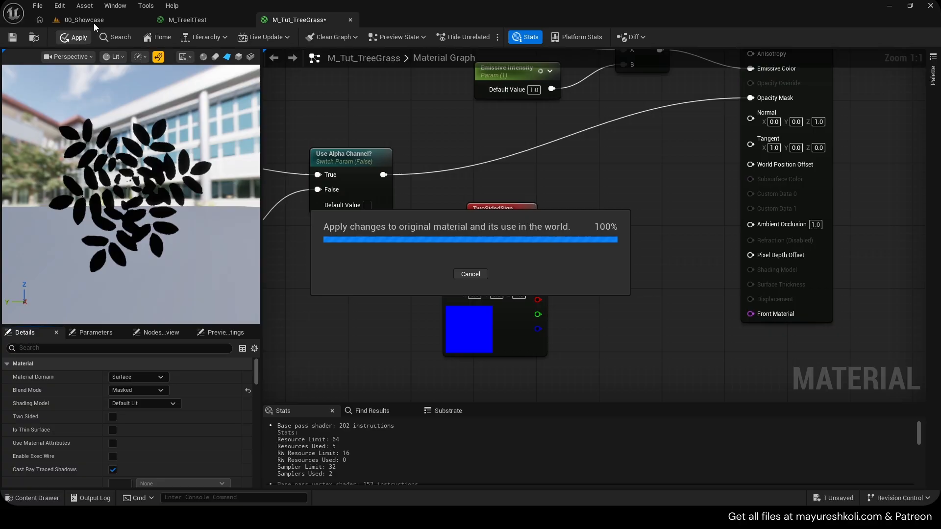
{"action": "left_click", "coordinate": [96, 22]}
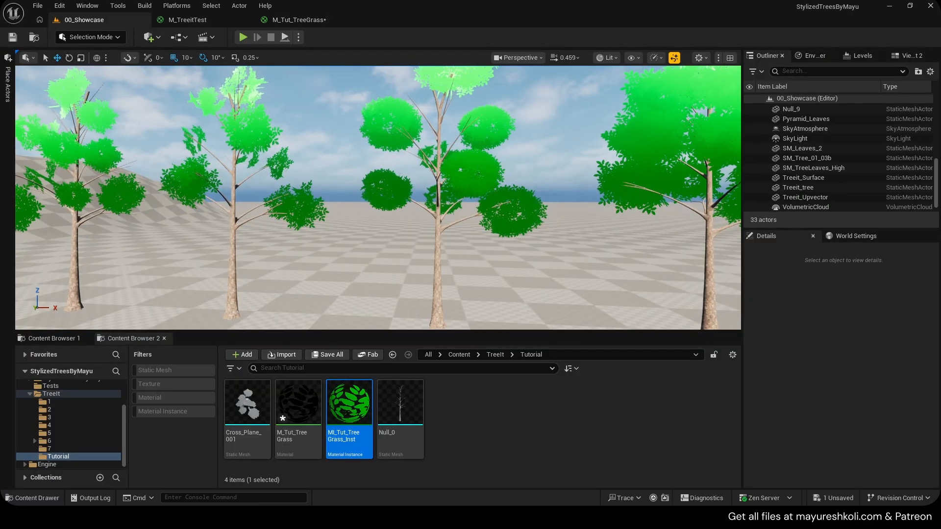
{"action": "right_click_drag", "start_coordinate": [377, 198], "coordinate": [502, 189]}
{"action": "left_click", "coordinate": [295, 20]}
{"action": "left_click", "coordinate": [112, 417]}
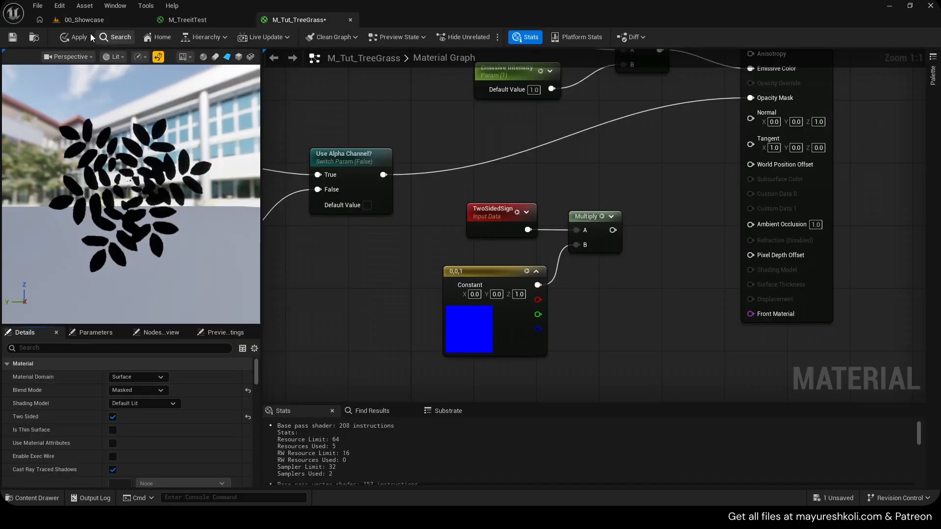
{"action": "left_click", "coordinate": [79, 38]}
{"action": "left_click", "coordinate": [92, 23]}
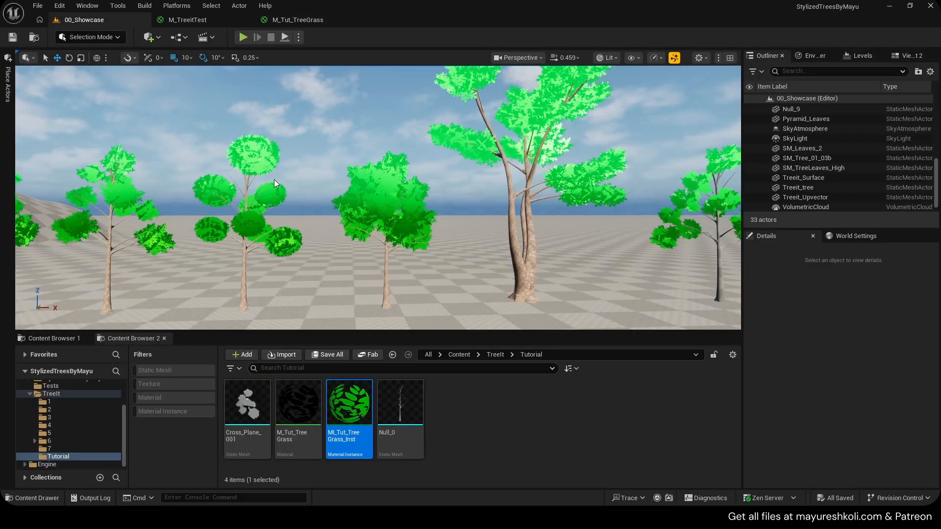
{"action": "right_click_drag", "start_coordinate": [286, 161], "coordinate": [273, 161]}
{"action": "key", "text": "w"}
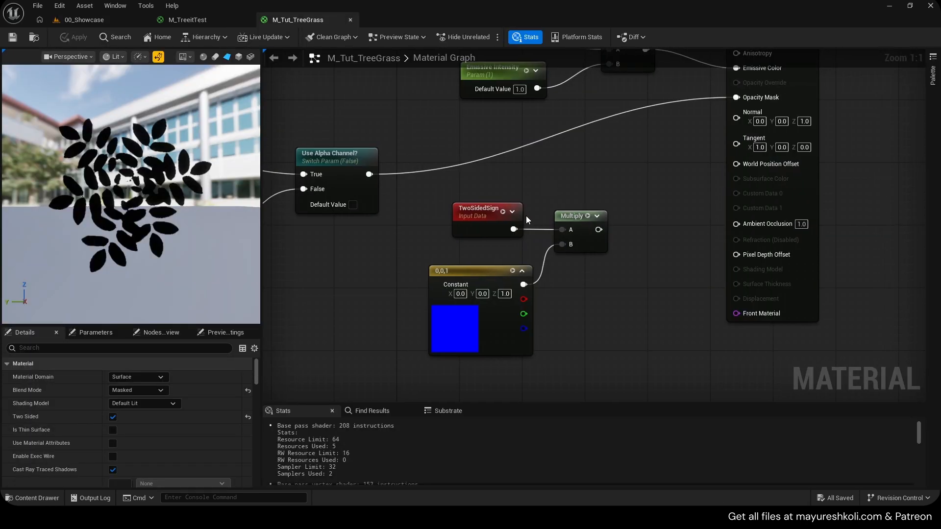
Save the material, reconnect the TwoSidedSign Multiply's output to the Normal input, and apply.
{"action": "left_click", "coordinate": [456, 206]}
{"action": "left_click_drag", "start_coordinate": [450, 240], "coordinate": [433, 272]}
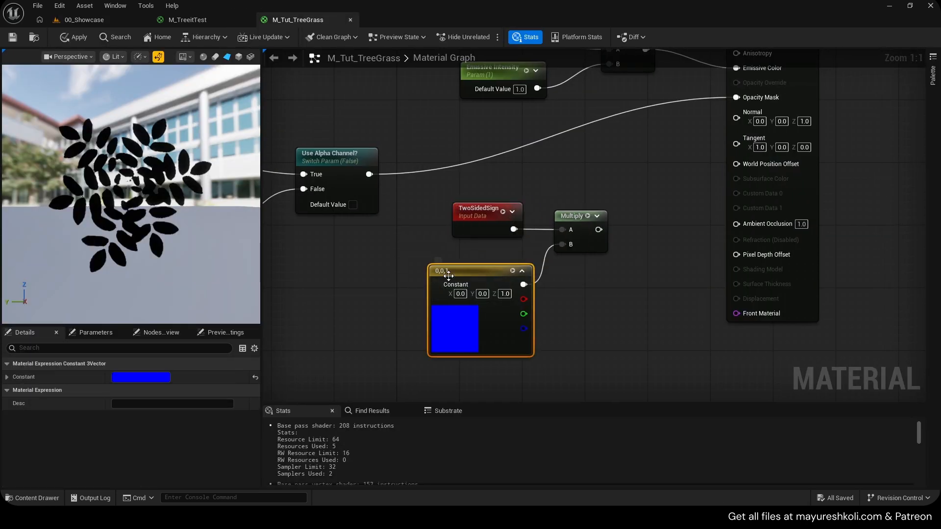
{"action": "key", "text": "ctrl+s"}
{"action": "right_click_drag", "start_coordinate": [650, 242], "coordinate": [574, 286]}
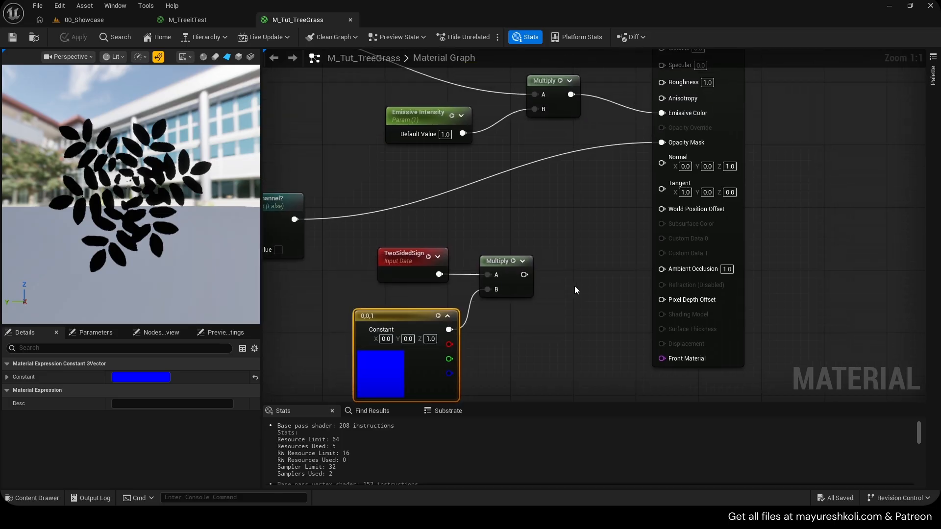
{"action": "left_click_drag", "start_coordinate": [524, 274], "coordinate": [661, 157]}
{"action": "left_click", "coordinate": [79, 38]}
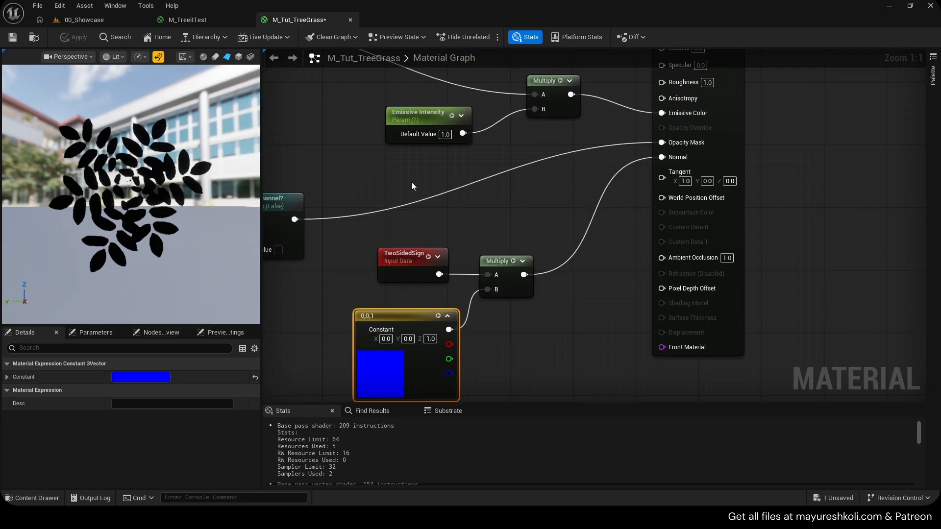
Select the TwoSidedSign node above the 0,0,1 constant and save the material.
{"action": "right_click_drag", "start_coordinate": [404, 345], "coordinate": [420, 293]}
{"action": "left_click_drag", "start_coordinate": [331, 248], "coordinate": [485, 359]}
{"action": "left_click_drag", "start_coordinate": [485, 360], "coordinate": [355, 255]}
{"action": "left_click_drag", "start_coordinate": [363, 183], "coordinate": [343, 192]}
{"action": "left_click", "coordinate": [419, 204]}
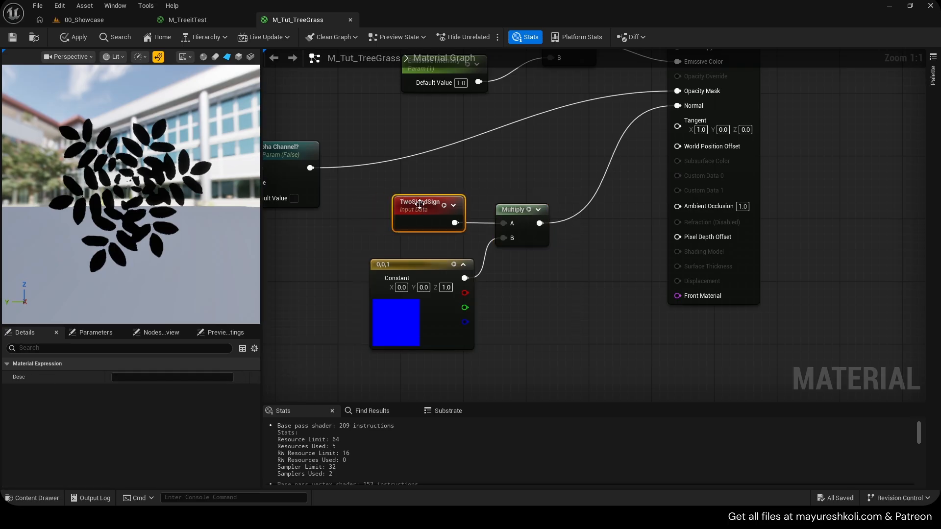
{"action": "key", "text": "ctrl+s"}
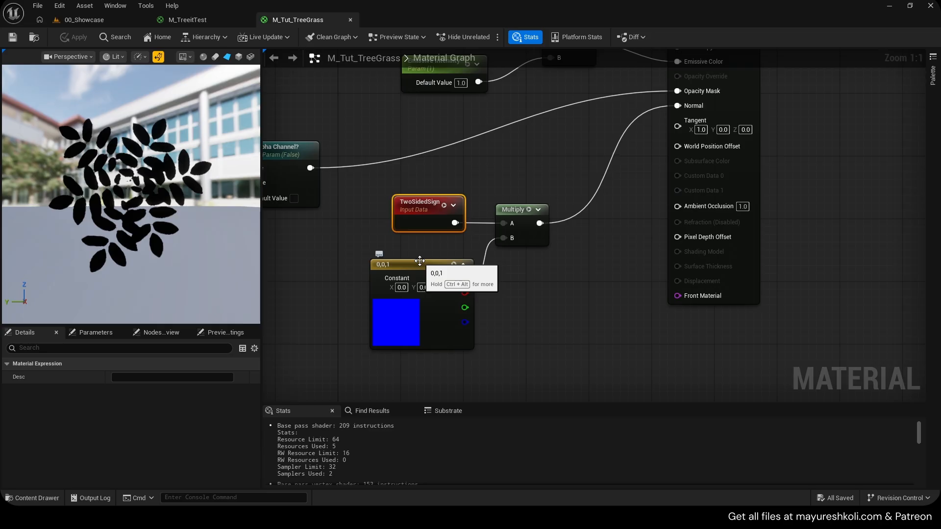
{"action": "right_click_drag", "start_coordinate": [401, 254], "coordinate": [378, 247]}
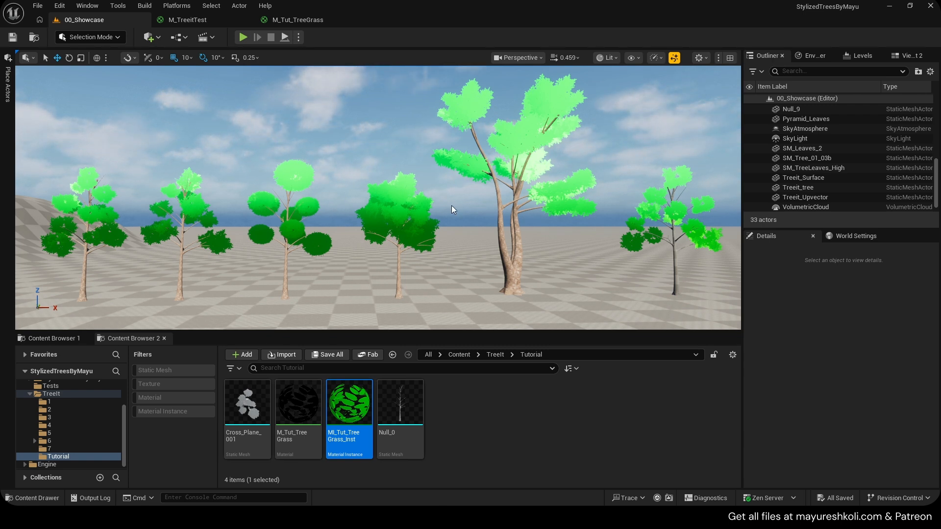
Select the SM_TreeLeaves_High foliage in the level and open its static mesh for inspection.
{"action": "scroll", "coordinate": [315, 207], "scroll_direction": "up", "scroll_amount": 8}
{"action": "scroll", "coordinate": [314, 208], "scroll_direction": "down", "scroll_amount": 4}
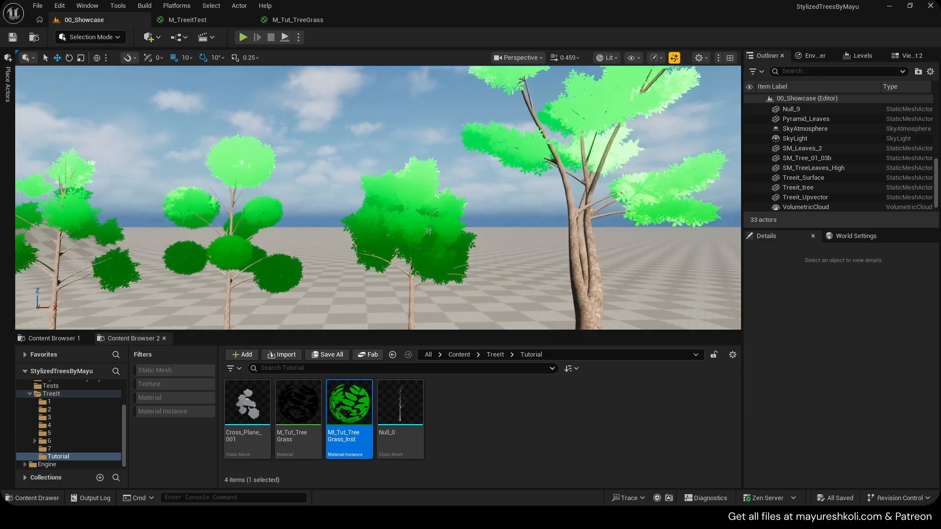
{"action": "left_click", "coordinate": [414, 216]}
{"action": "scroll", "coordinate": [843, 395], "scroll_direction": "down", "scroll_amount": 2}
{"action": "double_click", "coordinate": [843, 395]}
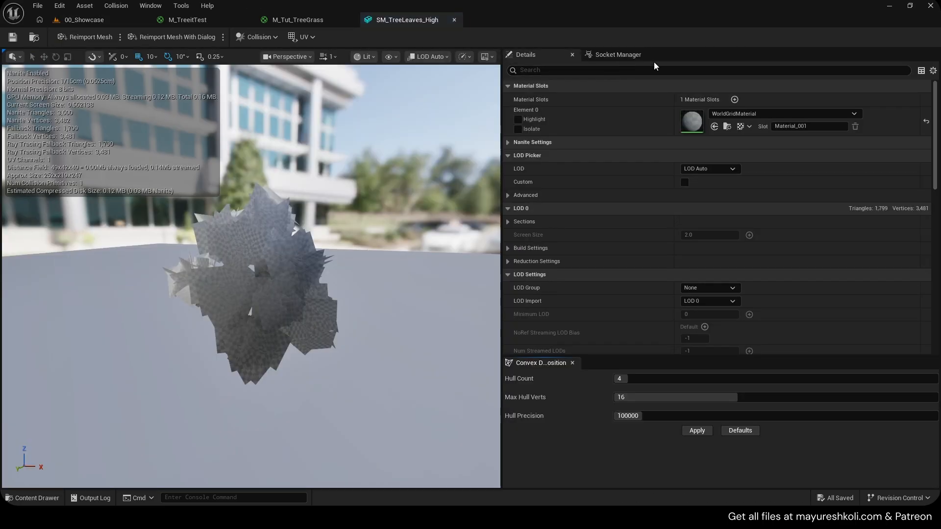
Display the leaf mesh's normals, examine their directions up close, and close the mesh editor.
{"action": "left_click", "coordinate": [390, 56]}
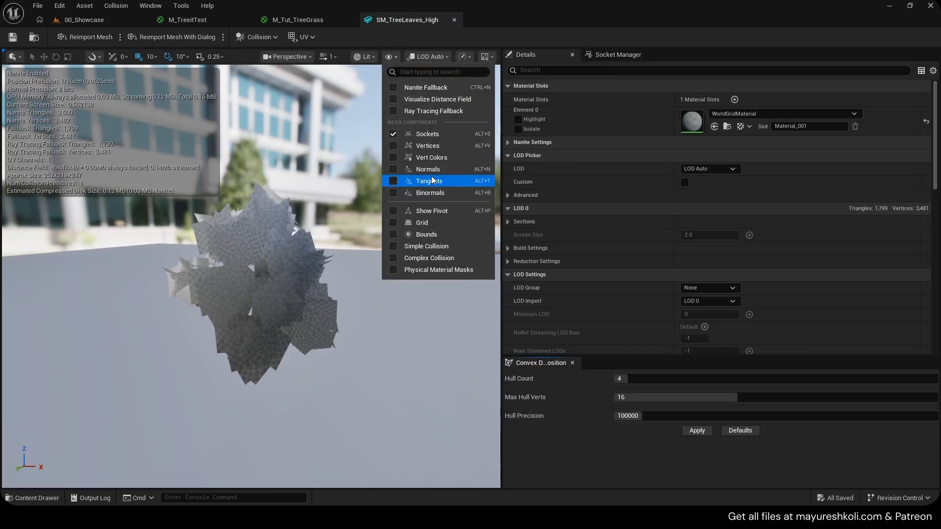
{"action": "left_click", "coordinate": [412, 181]}
{"action": "scroll", "coordinate": [282, 221], "scroll_direction": "up", "scroll_amount": 5}
{"action": "scroll", "coordinate": [287, 220], "scroll_direction": "down", "scroll_amount": 4}
{"action": "scroll", "coordinate": [290, 219], "scroll_direction": "up", "scroll_amount": 7}
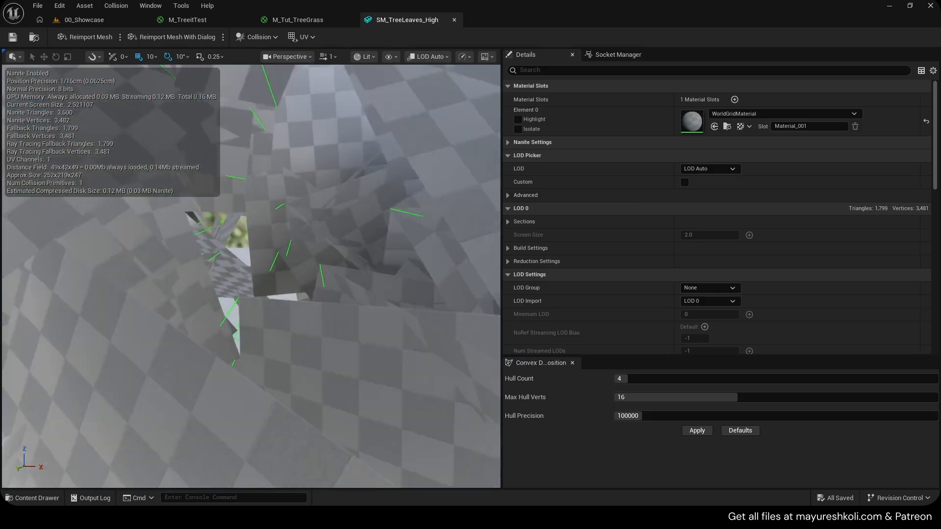
{"action": "scroll", "coordinate": [289, 219], "scroll_direction": "down", "scroll_amount": 5}
{"action": "right_click_drag", "start_coordinate": [341, 193], "coordinate": [341, 193]}
{"action": "left_click", "coordinate": [454, 20]}
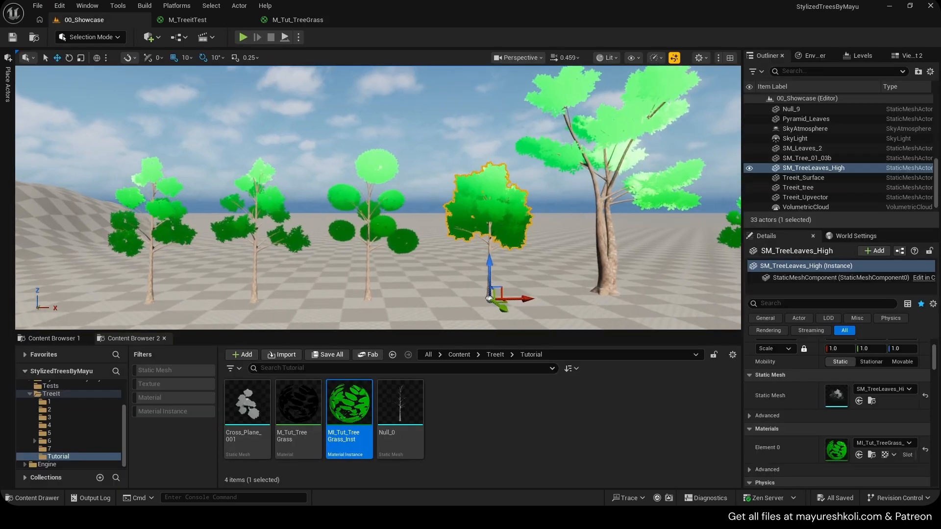
{"action": "scroll", "coordinate": [311, 119], "scroll_direction": "up", "scroll_amount": 5}
{"action": "right_click", "coordinate": [364, 136]}
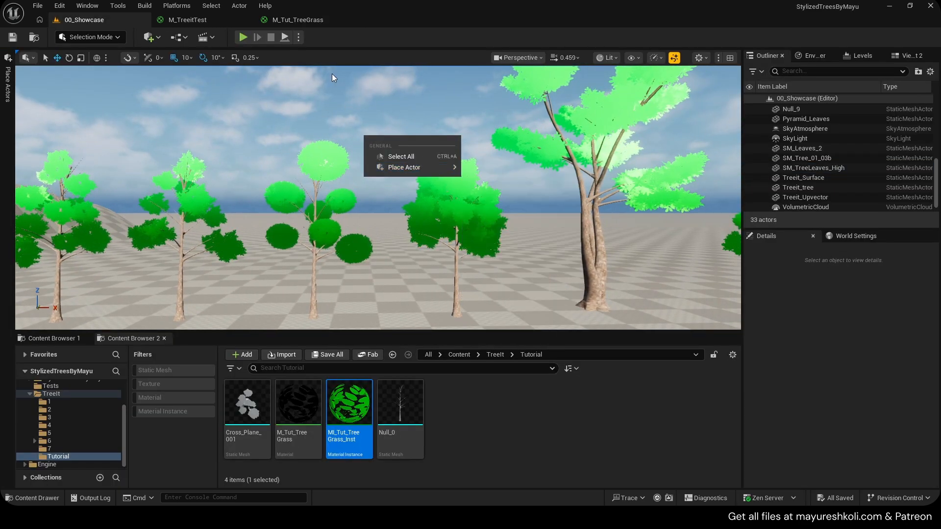
{"action": "left_click", "coordinate": [331, 74]}
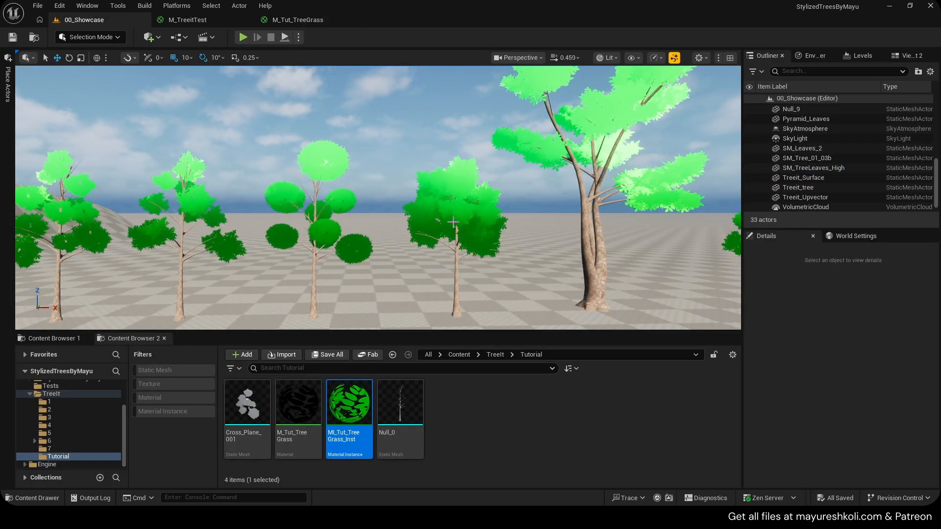
{"action": "key", "text": "w"}
{"action": "mouse_move", "coordinate": [453, 222]}
{"action": "right_mouse_down"}
{"action": "mouse_move", "coordinate": [453, 206]}
{"action": "mouse_move", "coordinate": [443, 206]}
{"action": "mouse_move", "coordinate": [451, 215]}
{"action": "right_mouse_up"}
{"action": "key", "text": "s"}
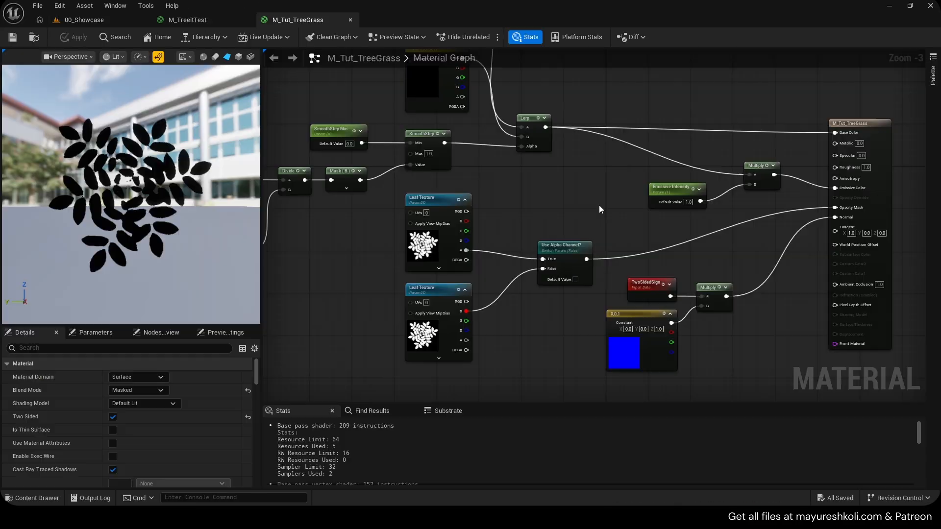
Duplicate the Color 1 parameter in the M_Tut_TreeGrass graph and rename the copy Color 3.
{"action": "scroll", "coordinate": [598, 181], "scroll_direction": "up", "scroll_amount": 2}
{"action": "scroll", "coordinate": [598, 181], "scroll_direction": "up", "scroll_amount": 2}
{"action": "left_click", "coordinate": [579, 272]}
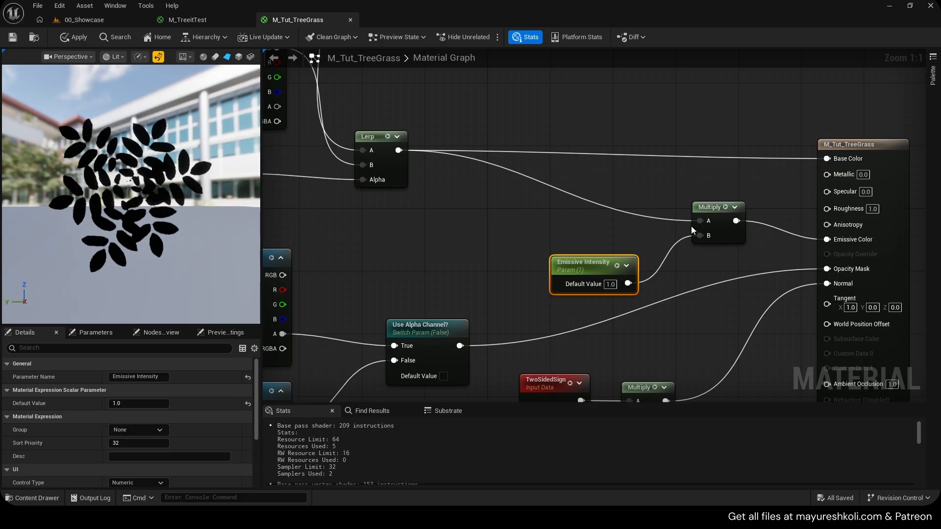
{"action": "right_click_drag", "start_coordinate": [566, 216], "coordinate": [725, 303]}
{"action": "left_click", "coordinate": [378, 145]}
{"action": "key", "text": "ctrl+d"}
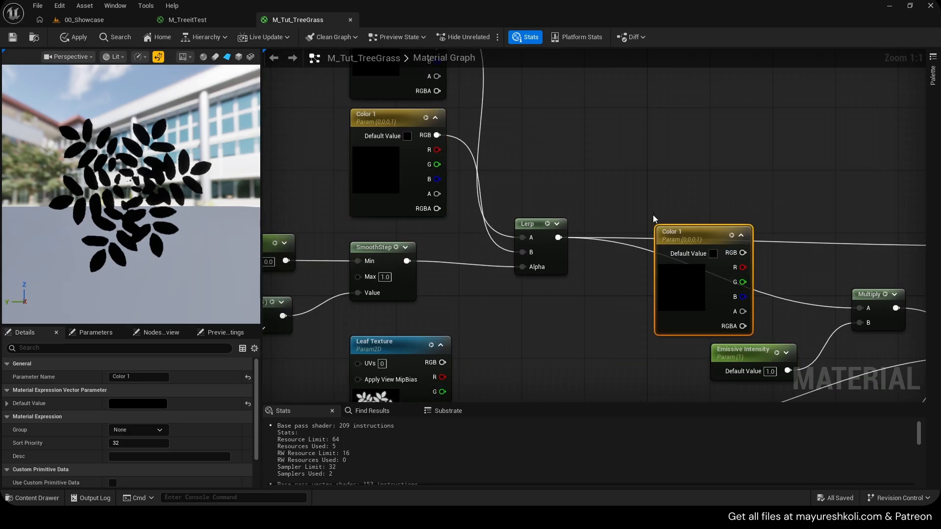
{"action": "left_click_drag", "start_coordinate": [687, 231], "coordinate": [700, 202]}
{"action": "double_click", "coordinate": [671, 210]}
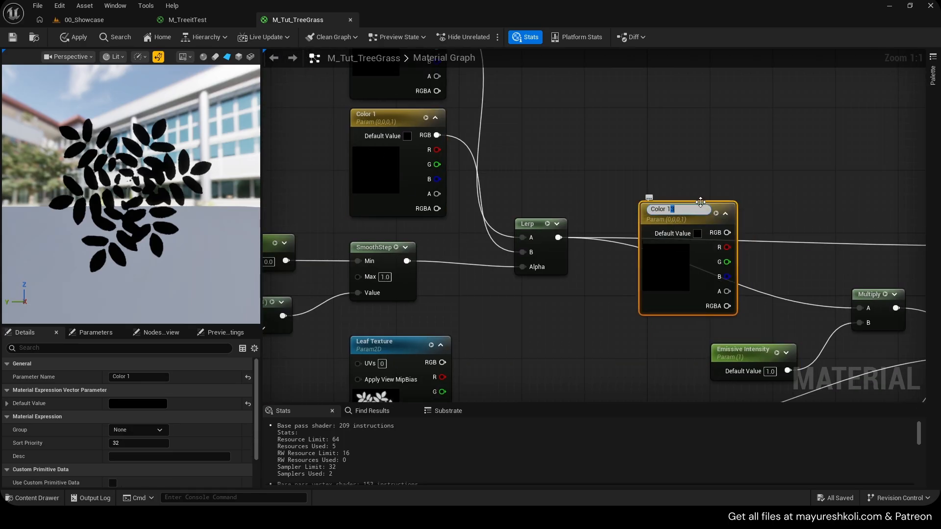
{"action": "key", "text": "Return"}
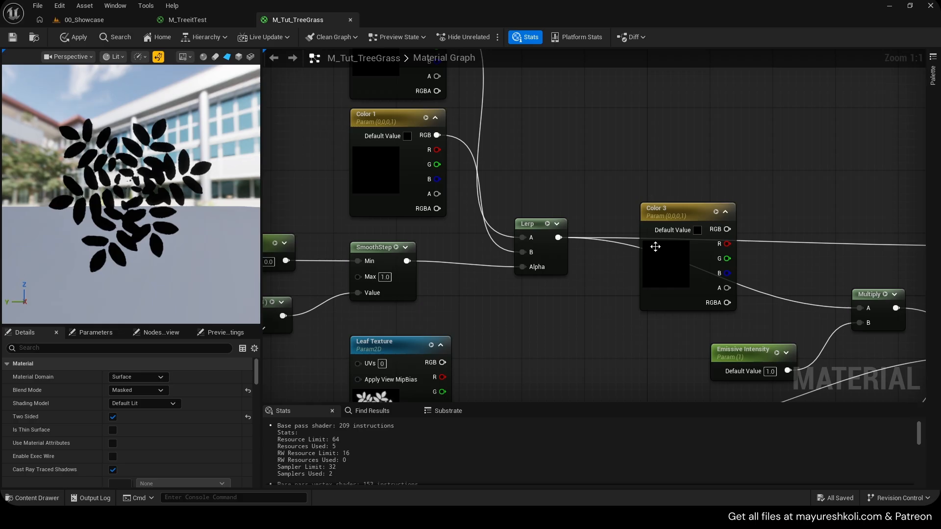
Place Color 3 below the Lerp, connect its RGB output to the emissive Multiply's A input, and save the material.
{"action": "left_click_drag", "start_coordinate": [656, 247], "coordinate": [573, 324]}
{"action": "left_click_drag", "start_coordinate": [649, 308], "coordinate": [859, 309]}
{"action": "right_click_drag", "start_coordinate": [594, 257], "coordinate": [541, 240]}
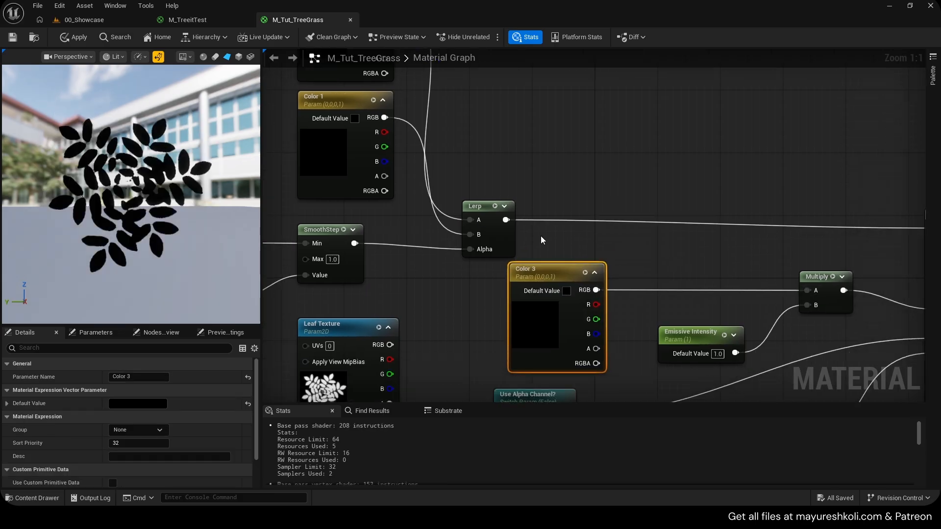
{"action": "key", "text": "ctrl+s"}
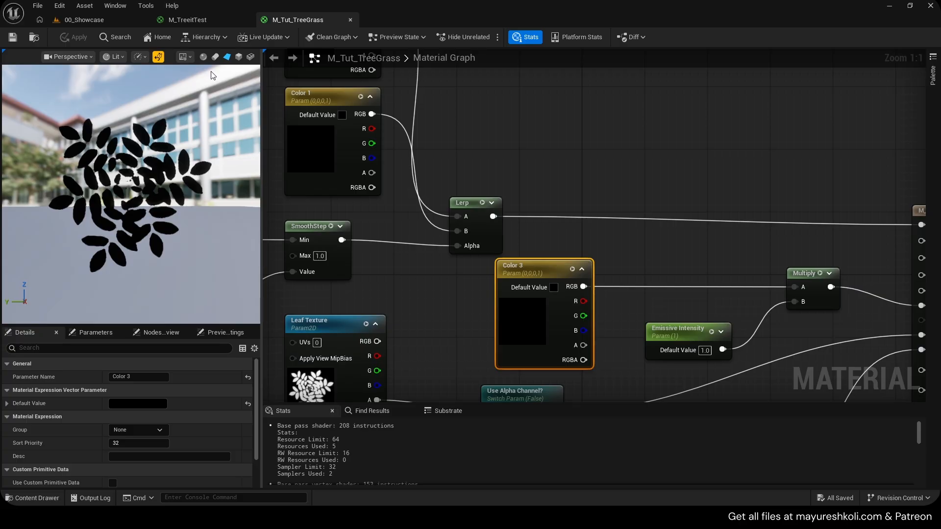
Open the MI_Tut_TreeGrass_Inst material instance from the 00_Showcase level and enable its Color 3 override.
{"action": "left_click", "coordinate": [93, 23]}
{"action": "double_click", "coordinate": [350, 402]}
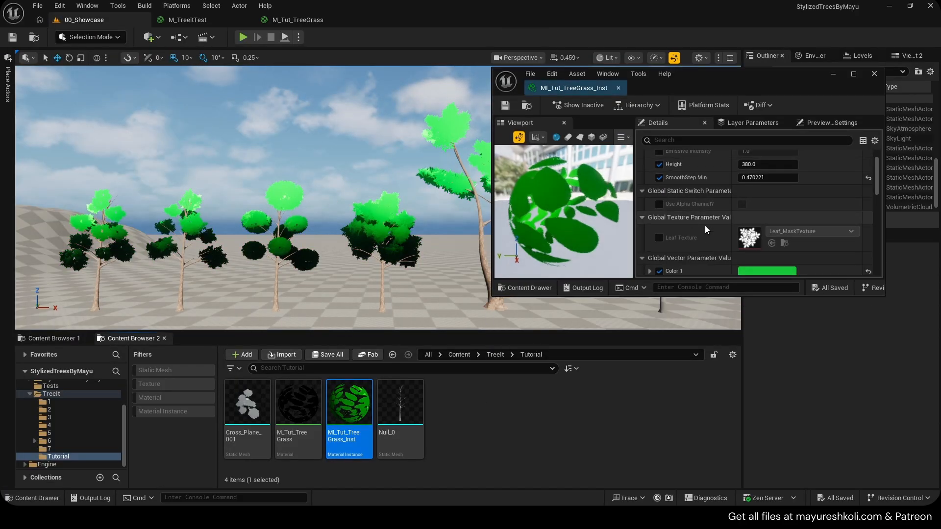
{"action": "left_click", "coordinate": [659, 251]}
Try orange and blue tints for Color 3 and confirm a bright yellow as its colour.
{"action": "left_click", "coordinate": [767, 251]}
{"action": "left_click", "coordinate": [638, 305]}
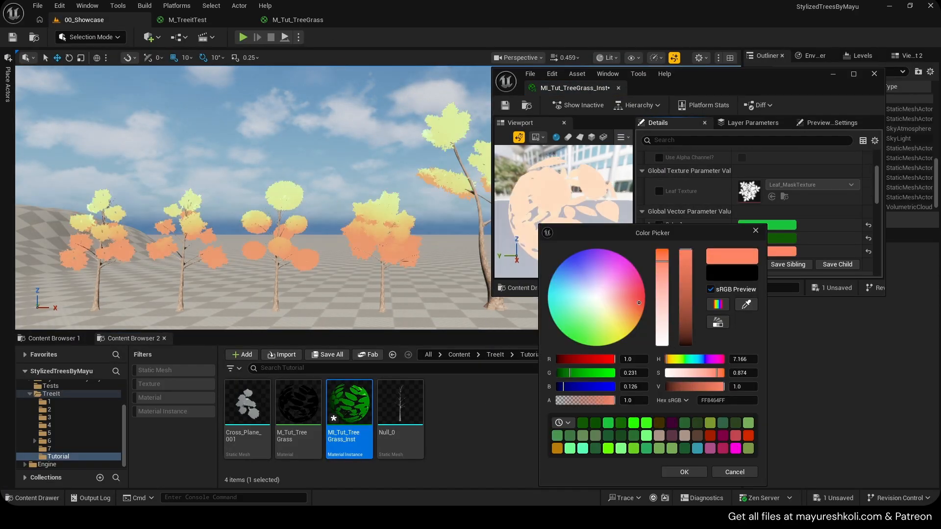
{"action": "left_click_drag", "start_coordinate": [685, 324], "coordinate": [685, 249]}
{"action": "mouse_move", "coordinate": [628, 315]}
{"action": "left_mouse_down"}
{"action": "mouse_move", "coordinate": [621, 316]}
{"action": "mouse_move", "coordinate": [602, 259]}
{"action": "mouse_move", "coordinate": [557, 271]}
{"action": "left_mouse_up"}
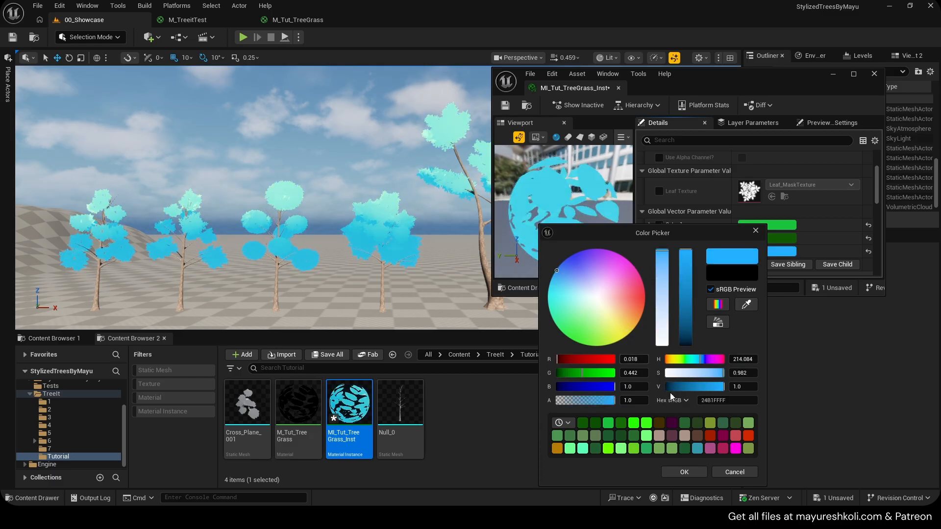
{"action": "left_click", "coordinate": [604, 333]}
{"action": "left_click", "coordinate": [684, 472]}
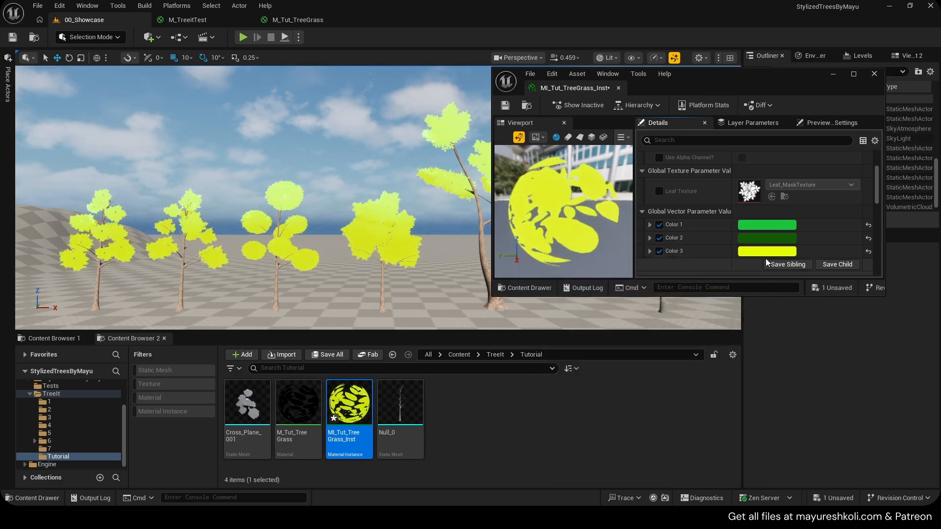
Try a dark brownish yellow for Color 3 in the MI_Tut_TreeGrass_Inst material instance.
{"action": "left_click", "coordinate": [764, 255]}
{"action": "left_click_drag", "start_coordinate": [682, 323], "coordinate": [682, 336]}
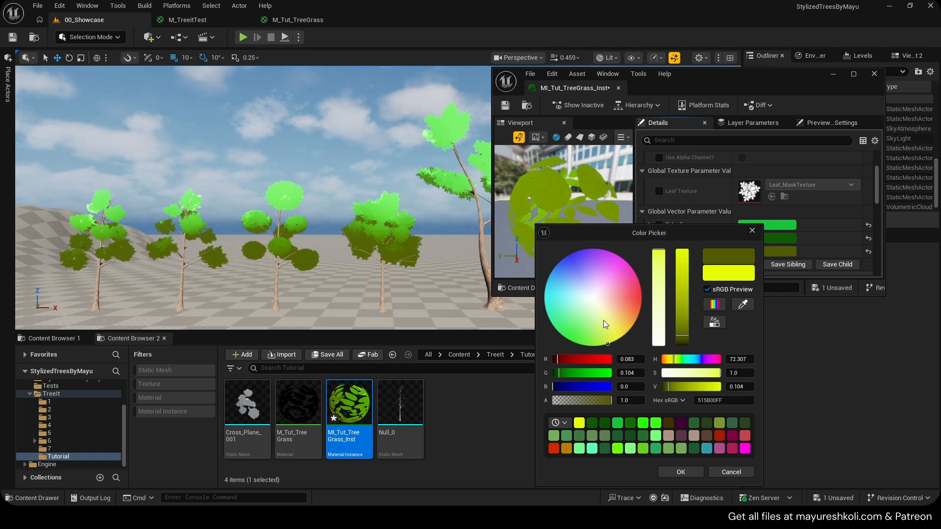
{"action": "left_click_drag", "start_coordinate": [604, 322], "coordinate": [629, 329]}
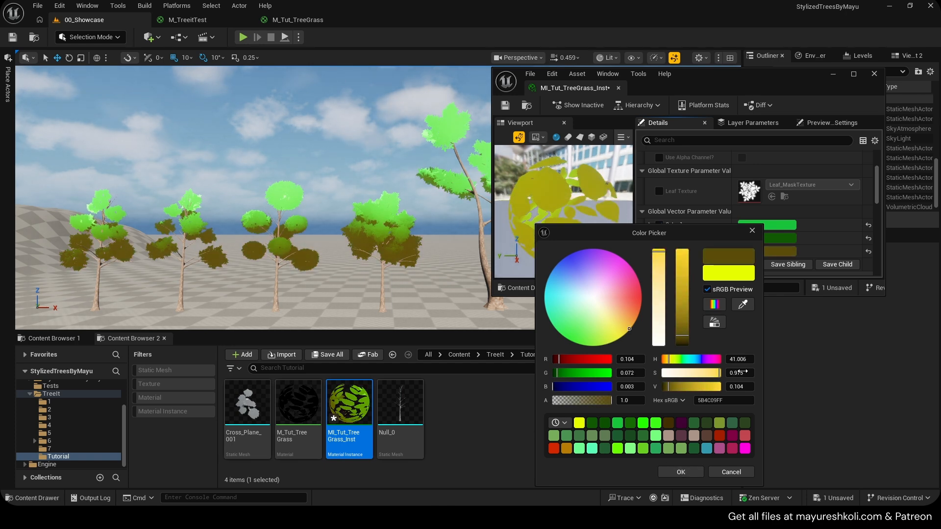
{"action": "left_click", "coordinate": [731, 471]}
{"action": "left_click", "coordinate": [874, 74]}
Delete the Color 3 node in M_Tut_TreeGrass, connect the Lerp output to input A of the emissive Multiply, and apply the material.
{"action": "left_click", "coordinate": [314, 20]}
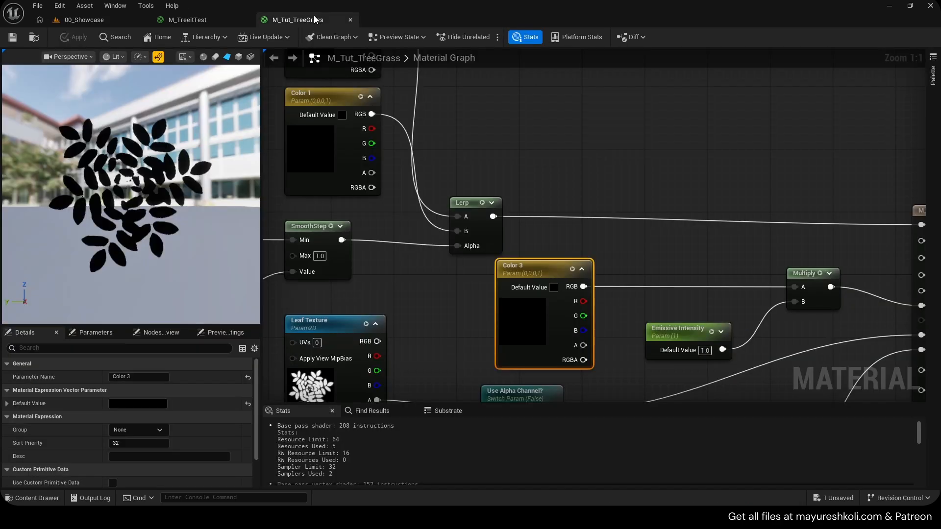
{"action": "scroll", "coordinate": [513, 268], "scroll_direction": "down", "scroll_amount": 1}
{"action": "right_click_drag", "start_coordinate": [512, 269], "coordinate": [500, 195]}
{"action": "key", "text": "Delete"}
{"action": "left_click_drag", "start_coordinate": [482, 150], "coordinate": [753, 213]}
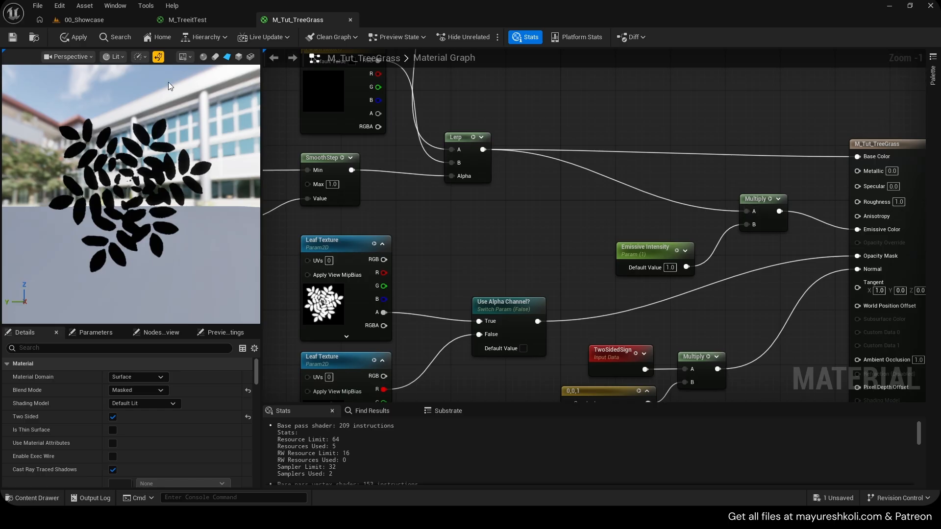
{"action": "left_click", "coordinate": [73, 37]}
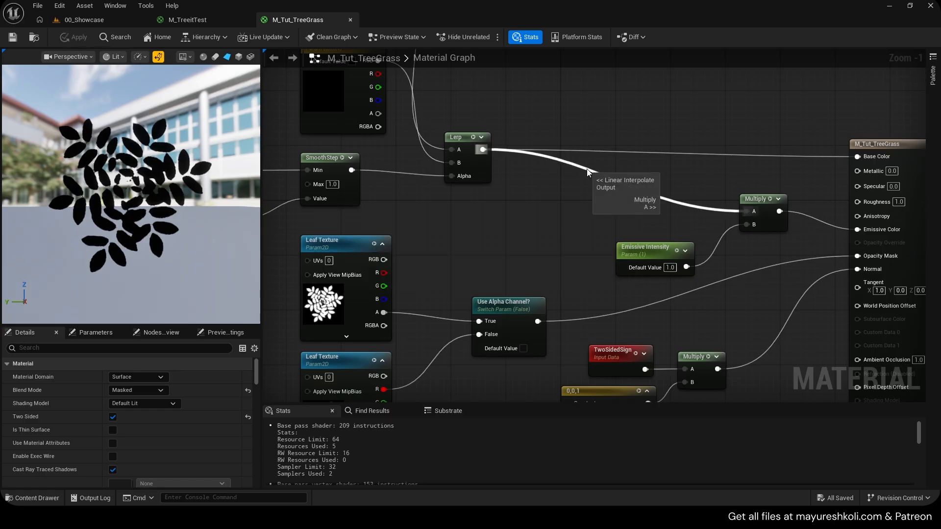
{"action": "left_click", "coordinate": [103, 21]}
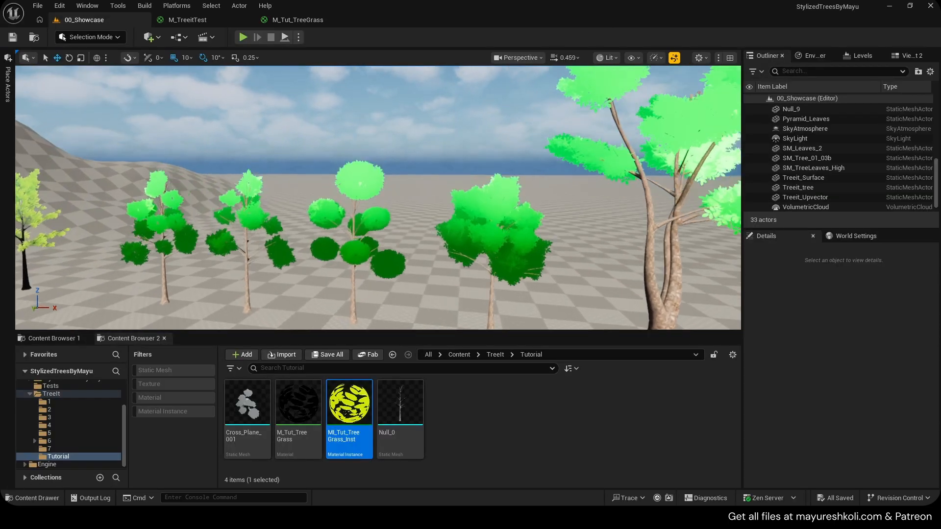
Add a TexCoord node to M_Tut_TreeGrass and feed it into a new component mask limited to the G channel.
{"action": "left_click", "coordinate": [307, 19]}
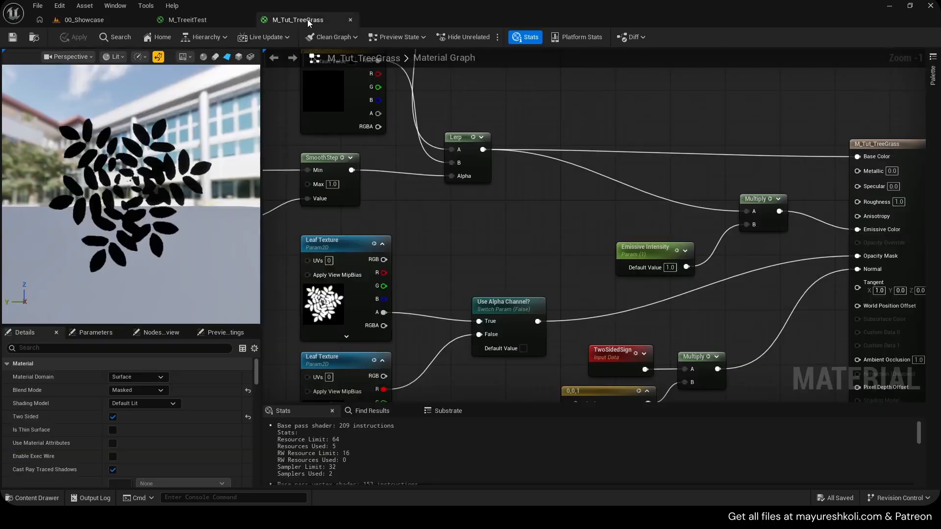
{"action": "right_click_drag", "start_coordinate": [615, 145], "coordinate": [627, 245]}
{"action": "scroll", "coordinate": [628, 245], "scroll_direction": "up", "scroll_amount": 1}
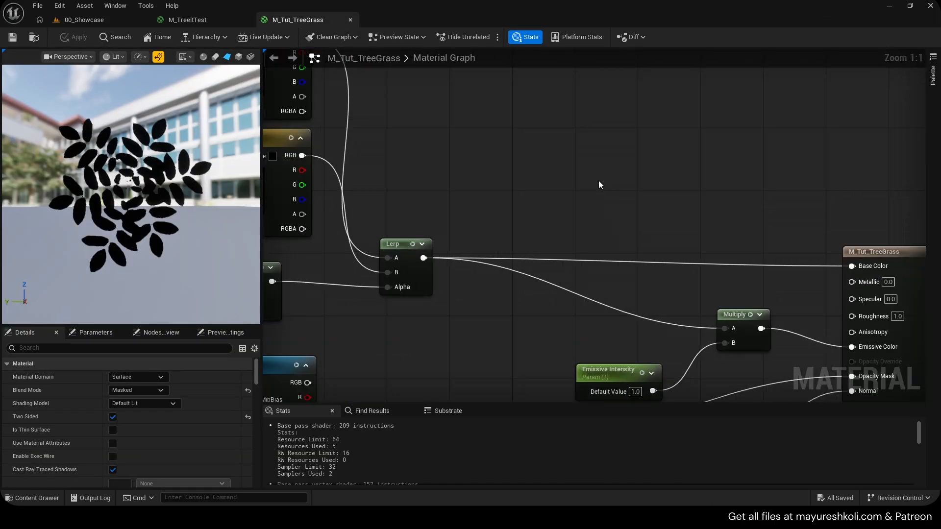
{"action": "key", "text": "u"}
{"action": "left_click", "coordinate": [542, 144]}
{"action": "left_click_drag", "start_coordinate": [579, 151], "coordinate": [594, 119]}
{"action": "right_click", "coordinate": [618, 130]}
{"action": "left_click", "coordinate": [559, 145]}
{"action": "type", "text": "mask"}
{"action": "left_click", "coordinate": [614, 160]}
{"action": "left_click", "coordinate": [116, 377]}
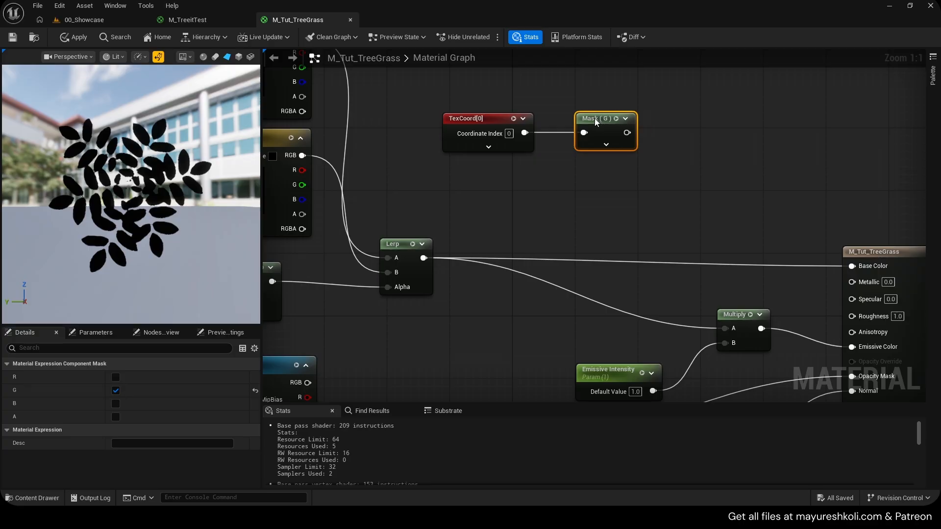
Compare the mask's R and G channels, returning to G, and preview the outputs of the TexCoord and mask nodes.
{"action": "key", "text": "ctrl+s"}
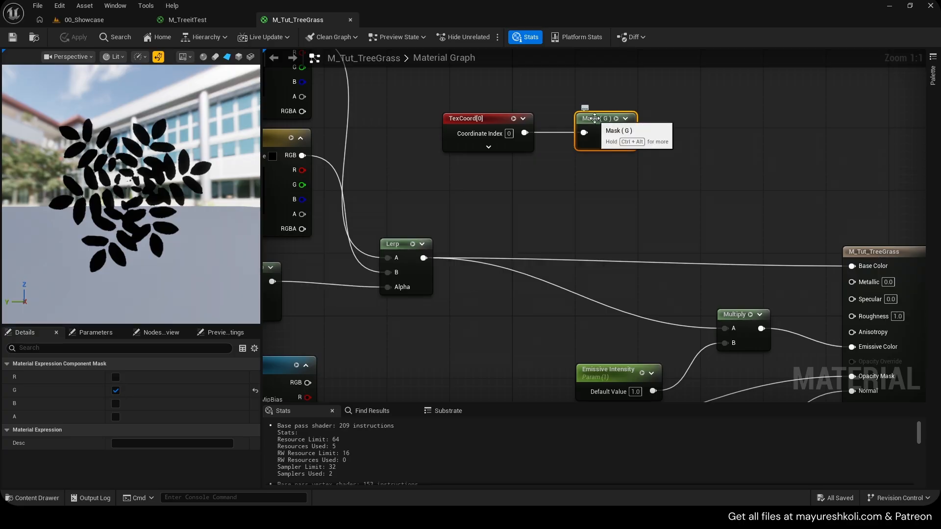
{"action": "left_click", "coordinate": [116, 390]}
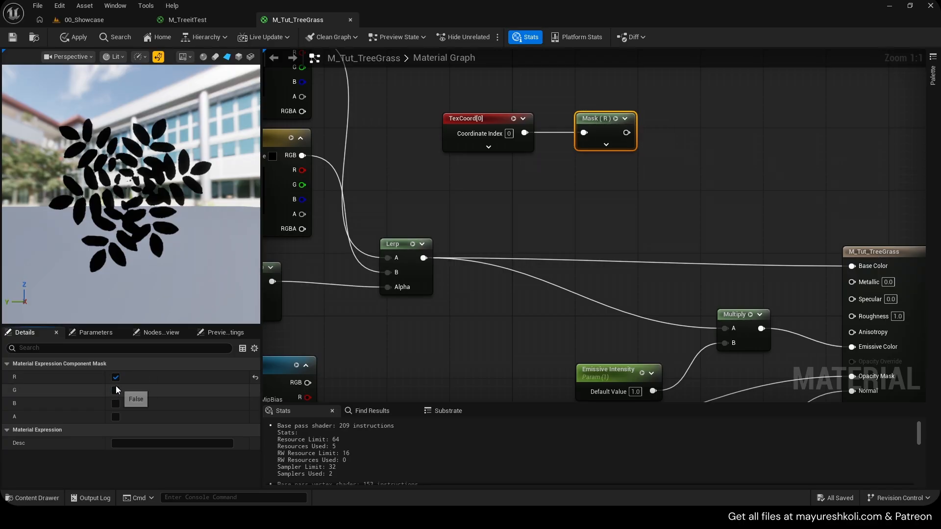
{"action": "left_click", "coordinate": [116, 390]}
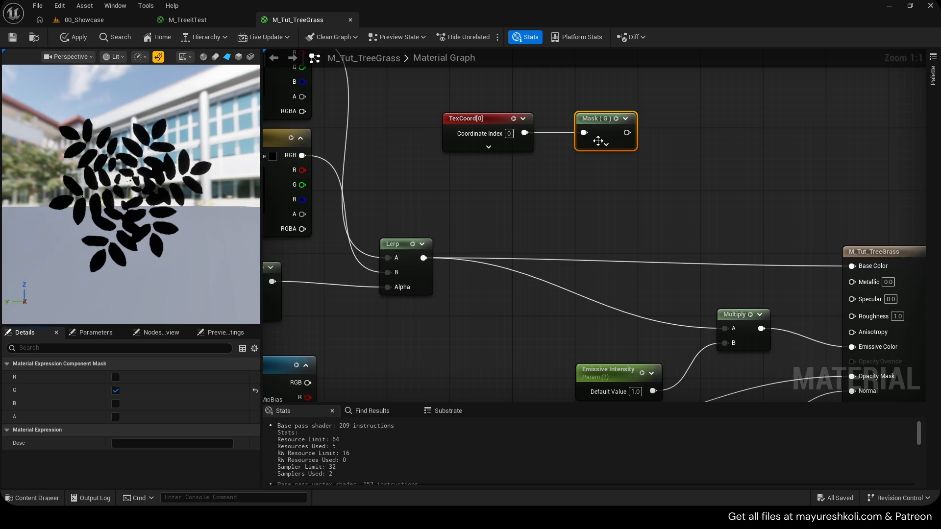
{"action": "key", "text": "space"}
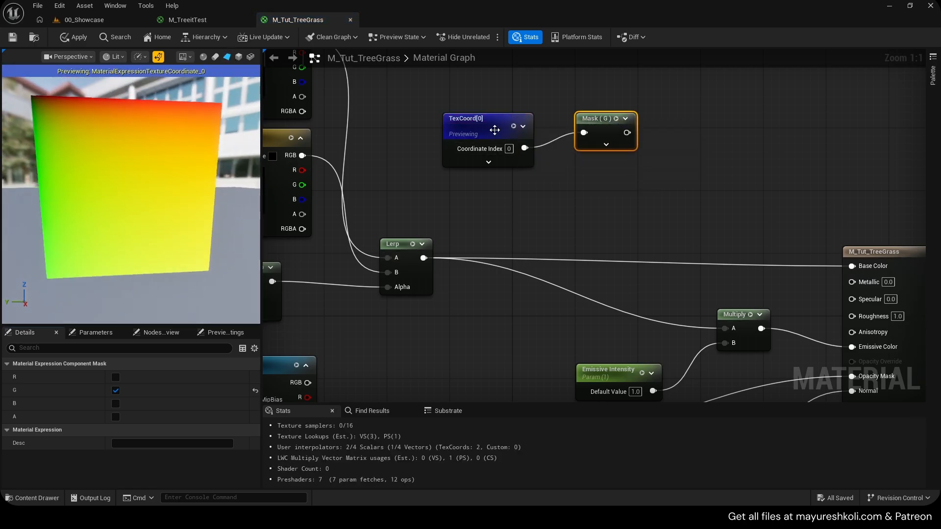
{"action": "key", "text": "space"}
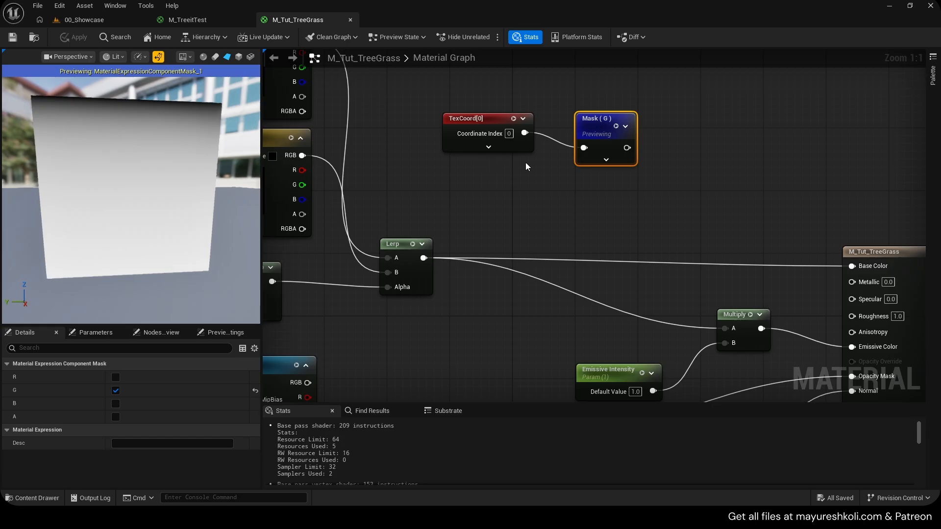
Disconnect the Multiply from Emissive Color, connect the G mask's output to Base Color, and apply the material to the trees.
{"action": "left_click_drag", "start_coordinate": [612, 134], "coordinate": [596, 118]}
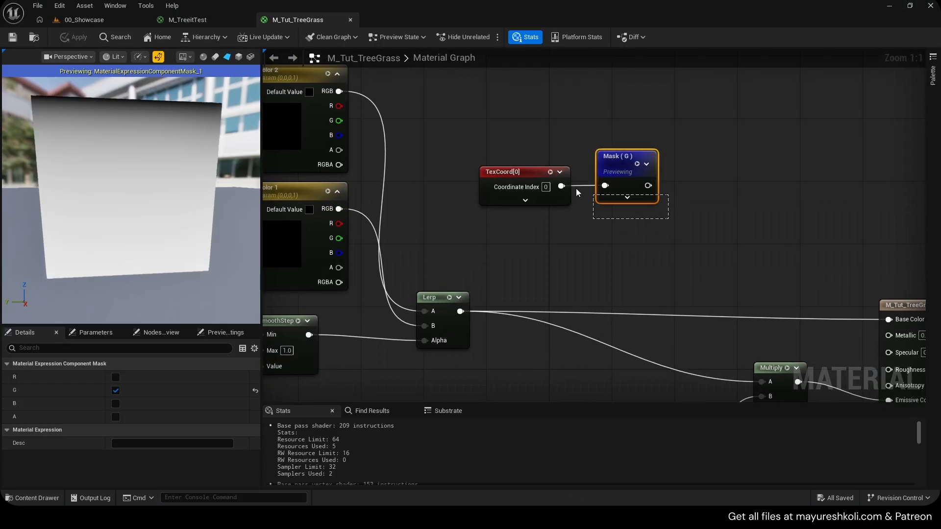
{"action": "left_click_drag", "start_coordinate": [667, 216], "coordinate": [472, 138]}
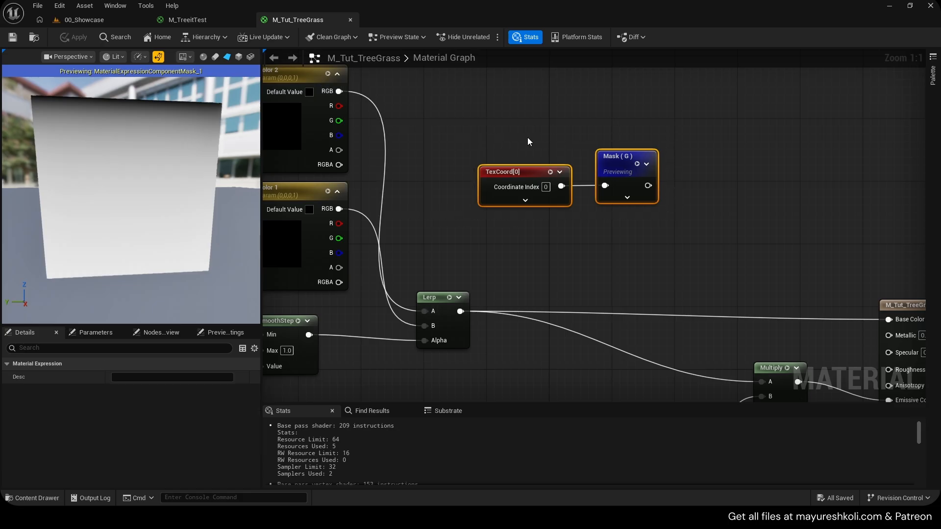
{"action": "scroll", "coordinate": [642, 171], "scroll_direction": "down", "scroll_amount": 1}
{"action": "left_click_drag", "start_coordinate": [588, 153], "coordinate": [798, 270]}
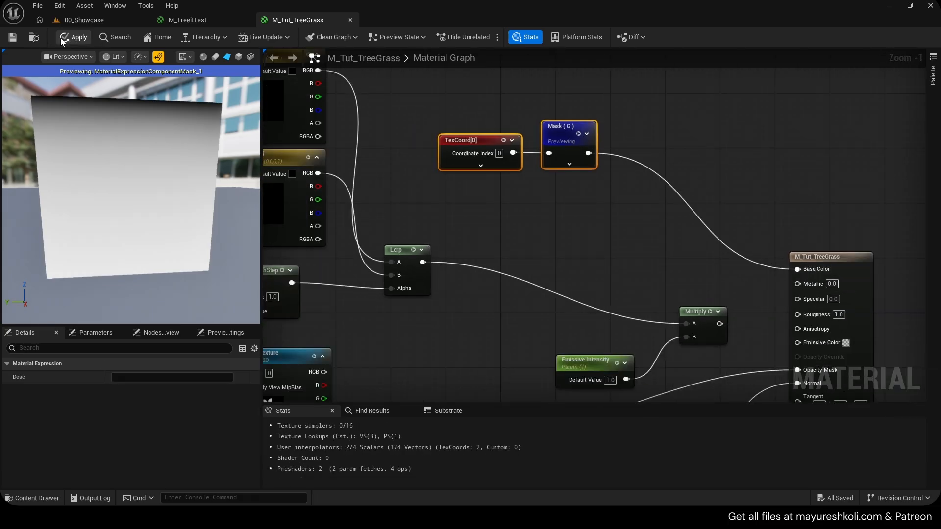
{"action": "left_click", "coordinate": [74, 37]}
{"action": "left_click", "coordinate": [104, 22]}
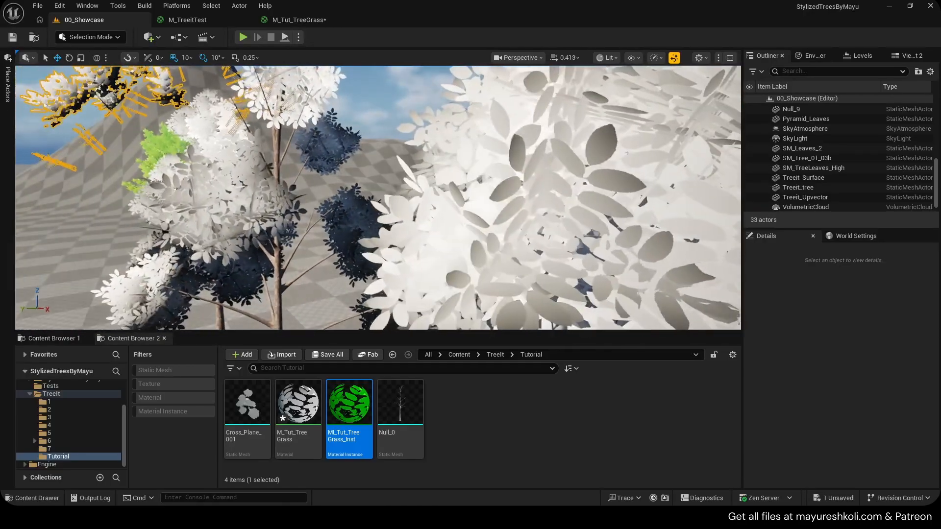
{"action": "right_click_drag", "start_coordinate": [377, 197], "coordinate": [475, 181]}
Stop previewing the G mask node in the M_Tut_TreeGrass graph.
{"action": "left_click", "coordinate": [294, 20]}
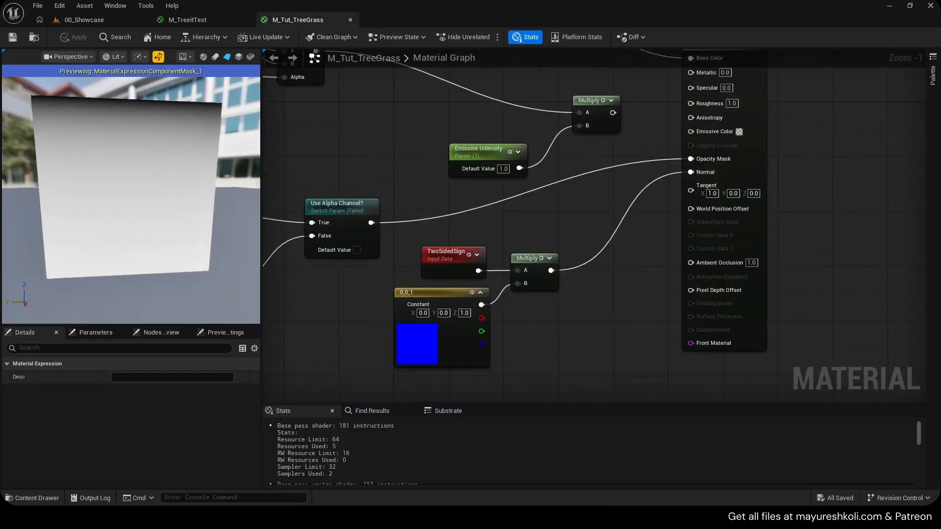
{"action": "right_click_drag", "start_coordinate": [618, 176], "coordinate": [689, 282]}
{"action": "scroll", "coordinate": [640, 210], "scroll_direction": "up", "scroll_amount": 1}
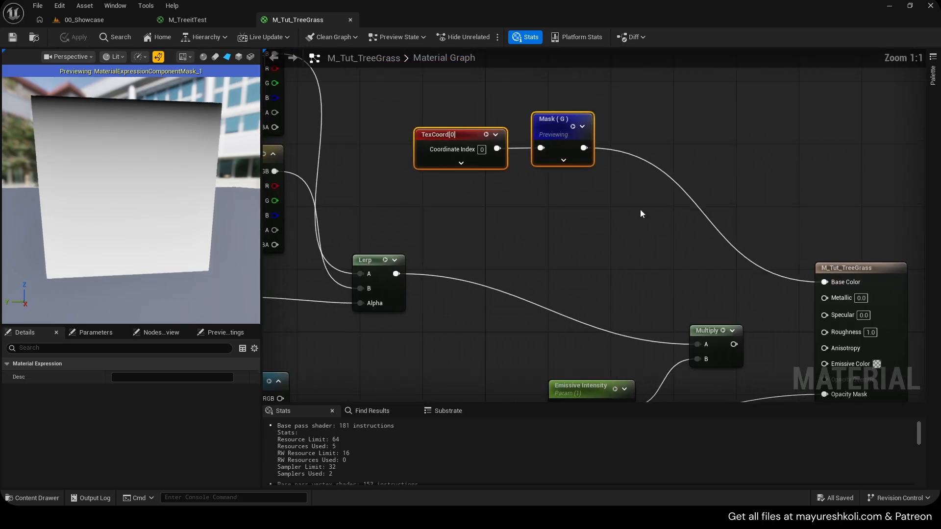
{"action": "left_click", "coordinate": [574, 128]}
{"action": "left_click", "coordinate": [574, 128]}
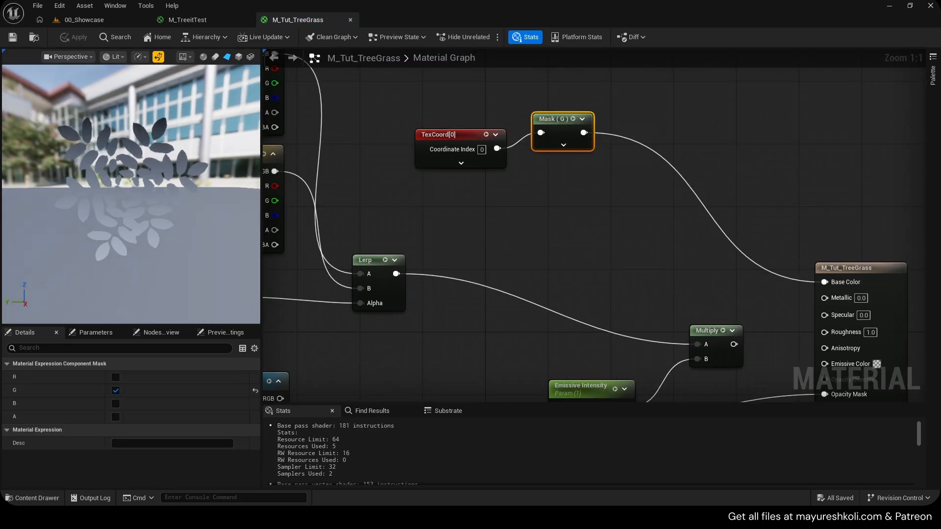
Inspect the G-channel UV gradient on the leaves of the trees in the 00_Showcase level.
{"action": "scroll", "coordinate": [104, 168], "scroll_direction": "up", "scroll_amount": 3}
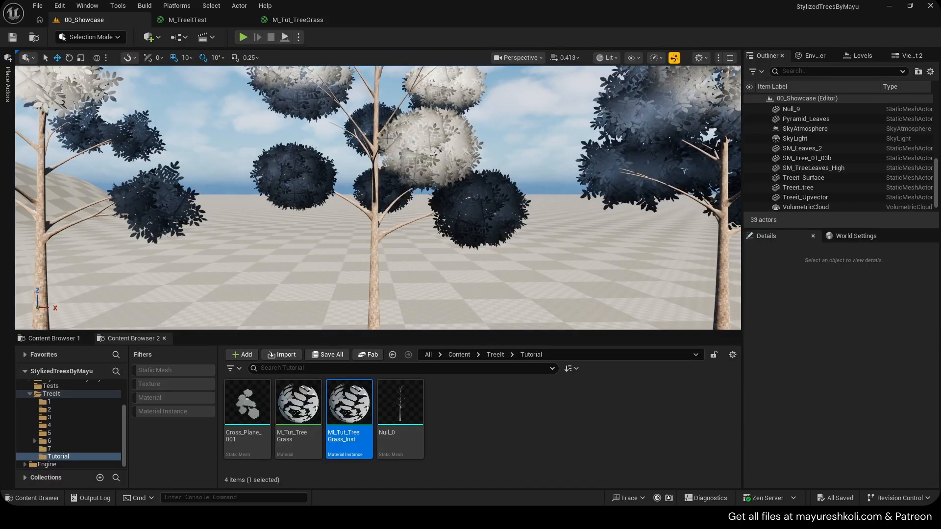
{"action": "scroll", "coordinate": [378, 196], "scroll_direction": "up", "scroll_amount": 10}
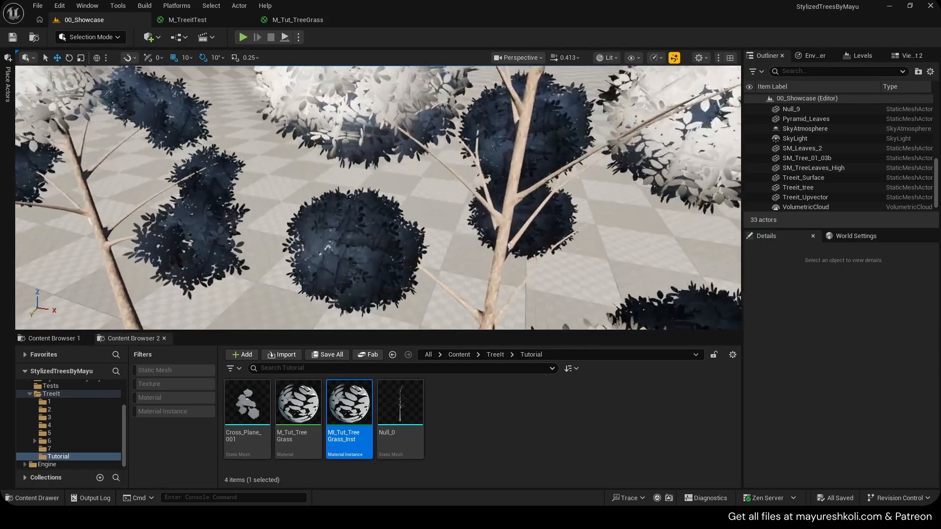
{"action": "right_click_drag", "start_coordinate": [377, 196], "coordinate": [294, 142]}
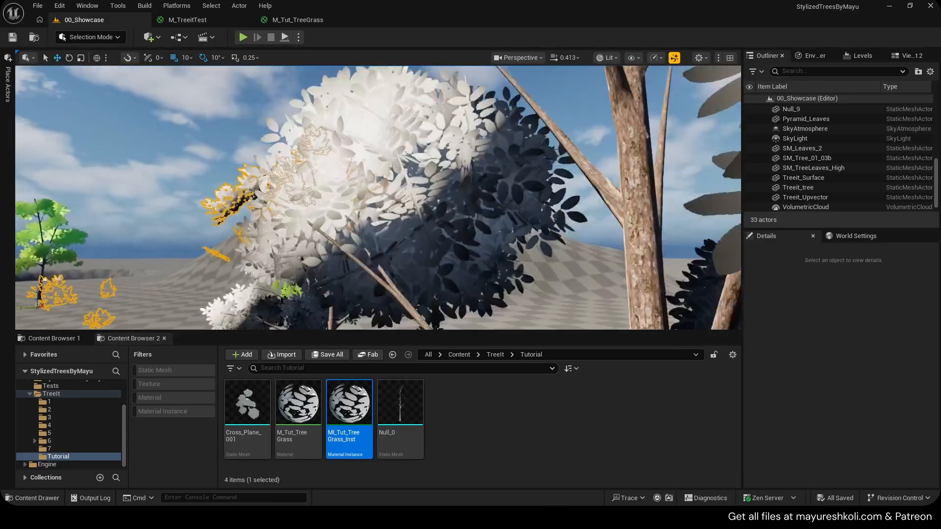
{"action": "right_click_drag", "start_coordinate": [292, 183], "coordinate": [485, 164]}
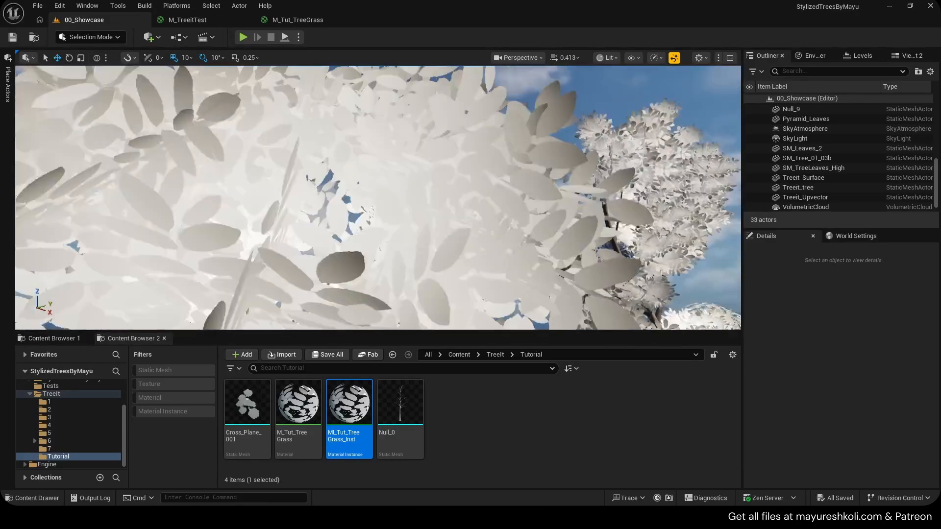
{"action": "right_click_drag", "start_coordinate": [377, 196], "coordinate": [407, 171]}
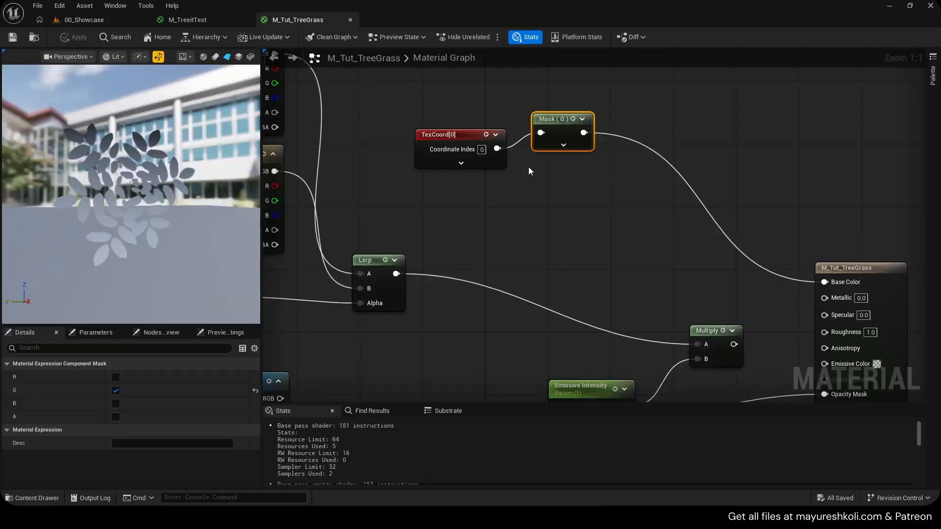
Set the component mask to the R channel only, apply the material, check the foliage in 00_Showcase, and save everything.
{"action": "left_click", "coordinate": [115, 391]}
{"action": "left_click", "coordinate": [116, 377]}
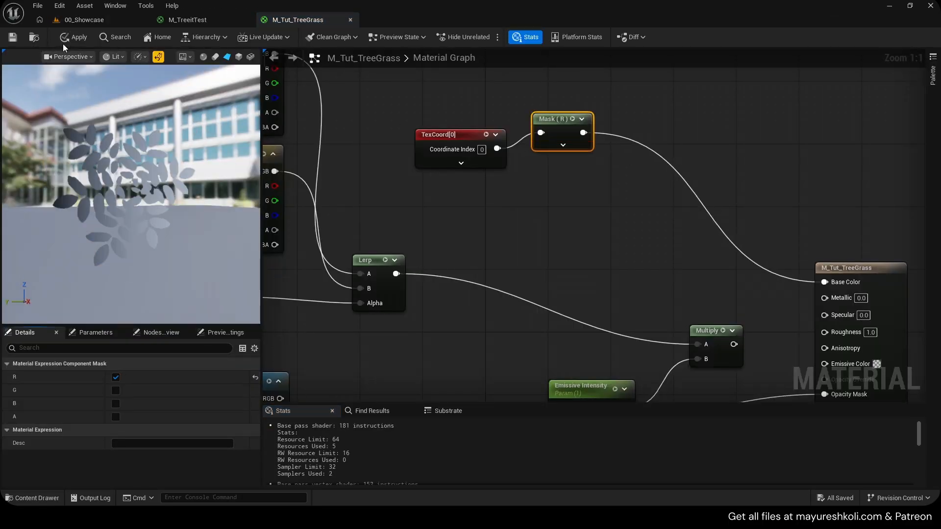
{"action": "left_click", "coordinate": [74, 37]}
{"action": "left_click", "coordinate": [87, 22]}
{"action": "mouse_move", "coordinate": [377, 196]}
{"action": "right_mouse_down"}
{"action": "mouse_move", "coordinate": [384, 155]}
{"action": "mouse_move", "coordinate": [407, 152]}
{"action": "mouse_move", "coordinate": [392, 210]}
{"action": "mouse_move", "coordinate": [406, 142]}
{"action": "mouse_move", "coordinate": [385, 206]}
{"action": "mouse_move", "coordinate": [384, 191]}
{"action": "right_mouse_up"}
{"action": "right_click_drag", "start_coordinate": [575, 196], "coordinate": [578, 230]}
{"action": "key", "text": "ctrl+shift+s"}
Add a RadialGradientExponential node to M_Tut_TreeGrass, connect its output to Base Color, and apply the material.
{"action": "left_click", "coordinate": [310, 19]}
{"action": "right_click", "coordinate": [598, 192]}
{"action": "type", "text": "radi"}
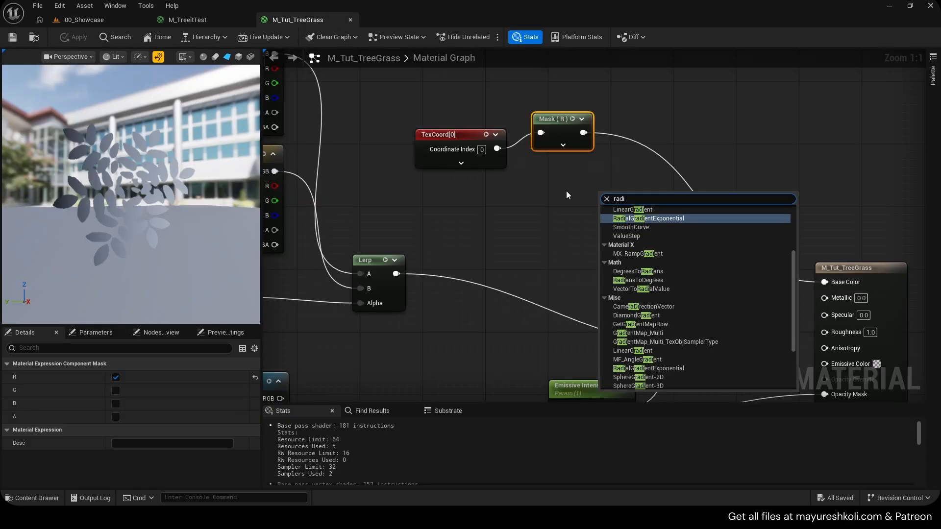
{"action": "key", "text": "Return"}
{"action": "left_click_drag", "start_coordinate": [693, 200], "coordinate": [630, 192]}
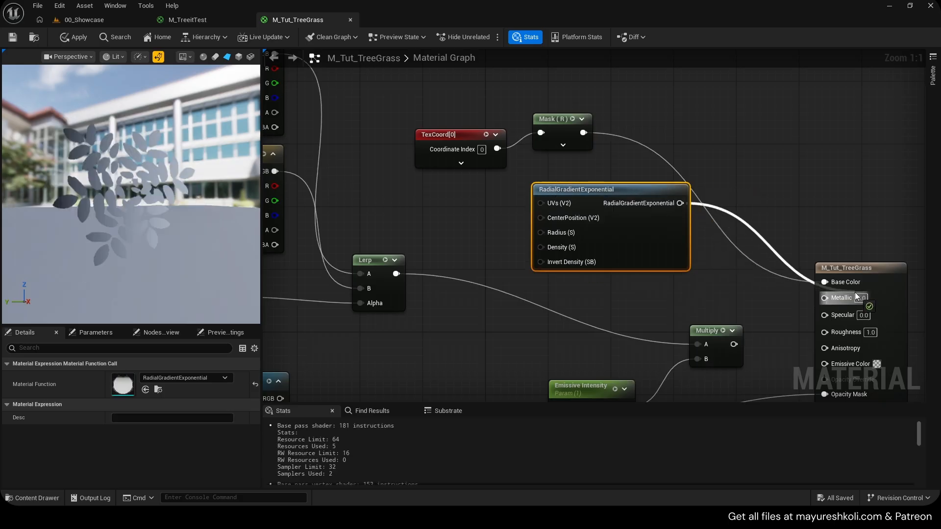
{"action": "left_click_drag", "start_coordinate": [854, 292], "coordinate": [844, 282]}
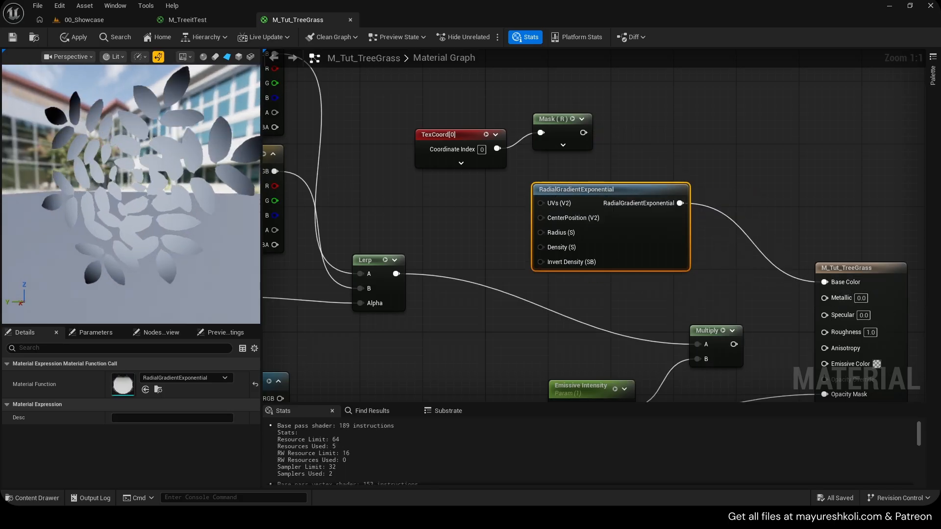
{"action": "right_click_drag", "start_coordinate": [80, 220], "coordinate": [81, 255]}
{"action": "left_click_drag", "start_coordinate": [81, 220], "coordinate": [100, 221]}
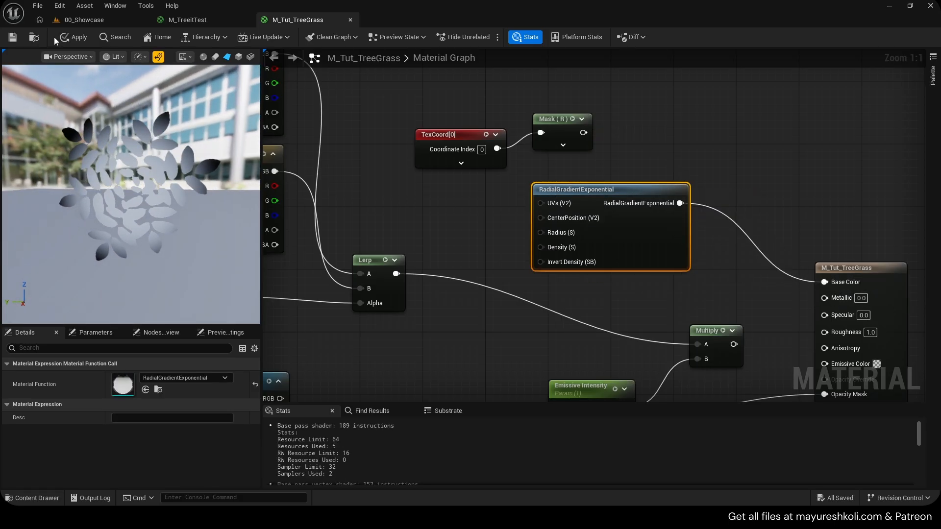
{"action": "left_click", "coordinate": [67, 38]}
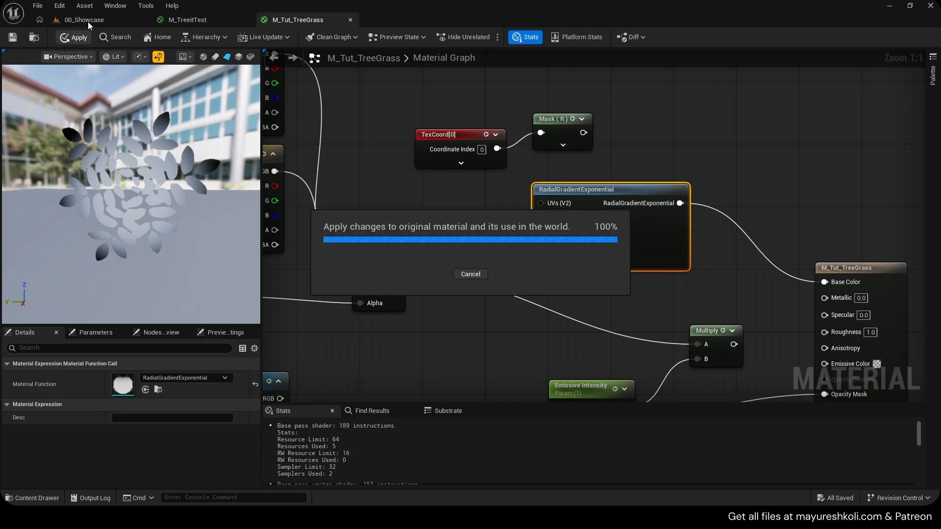
Examine how the radial gradient shades the leaf clusters on the trees in the 00_Showcase level, from afar and up close.
{"action": "left_click", "coordinate": [87, 21]}
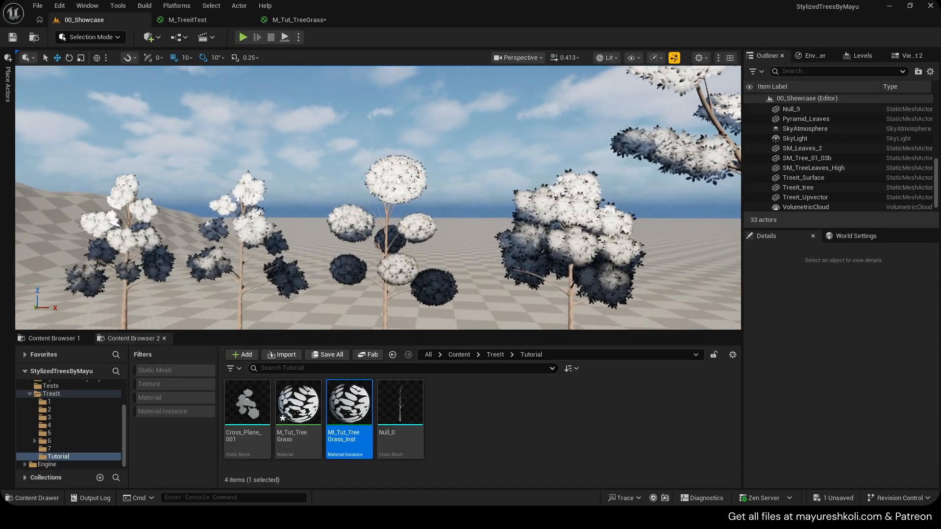
{"action": "key", "text": "w"}
{"action": "right_click_drag", "start_coordinate": [112, 219], "coordinate": [127, 207]}
{"action": "key", "text": "s"}
{"action": "key", "text": "s"}
{"action": "key", "text": "d"}
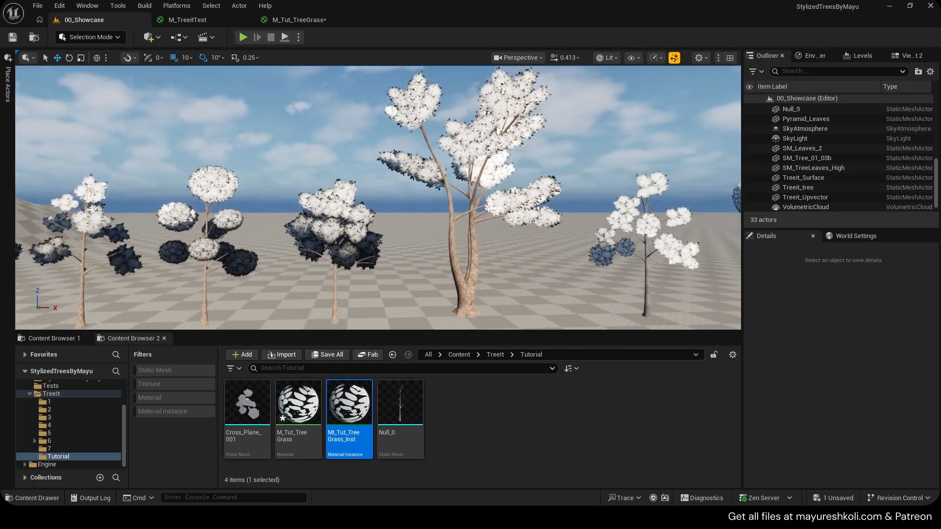
{"action": "key", "text": "a"}
{"action": "right_click_drag", "start_coordinate": [391, 197], "coordinate": [245, 191]}
{"action": "key", "text": "w"}
{"action": "key", "text": "a"}
{"action": "key", "text": "w"}
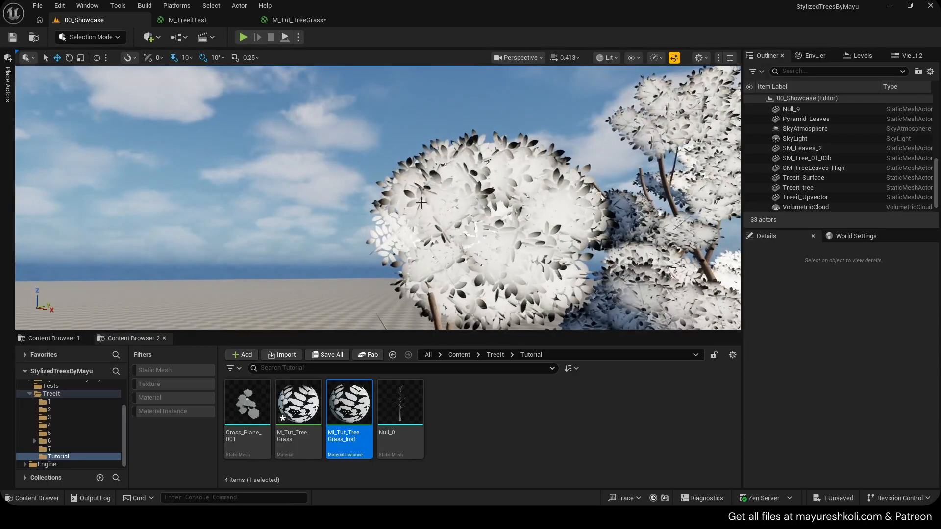
Insert a SmoothStep node between RadialGradientExponential and Base Color in M_Tut_TreeGrass.
{"action": "key", "text": "s"}
{"action": "right_click_drag", "start_coordinate": [421, 202], "coordinate": [421, 203]}
{"action": "left_click", "coordinate": [298, 20]}
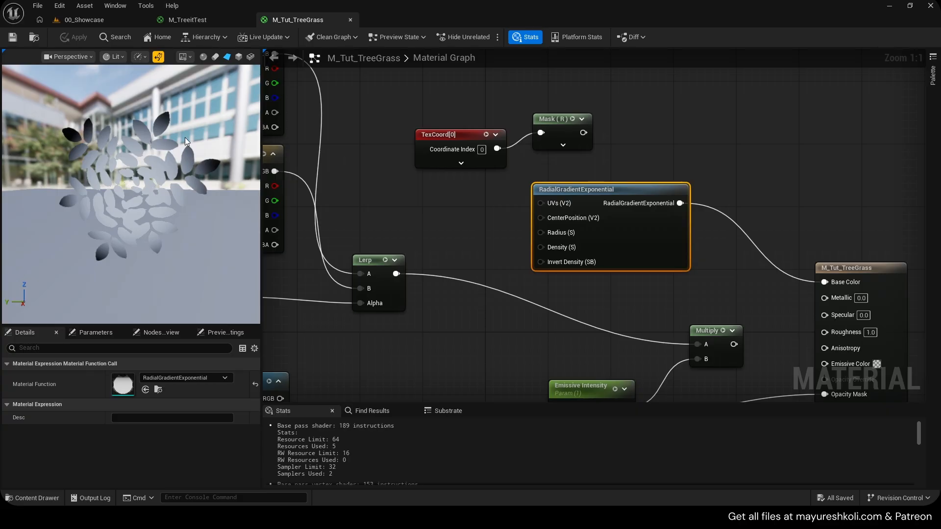
{"action": "right_click_drag", "start_coordinate": [281, 208], "coordinate": [330, 231]}
{"action": "left_click_drag", "start_coordinate": [723, 227], "coordinate": [760, 210]}
{"action": "type", "text": "smo"}
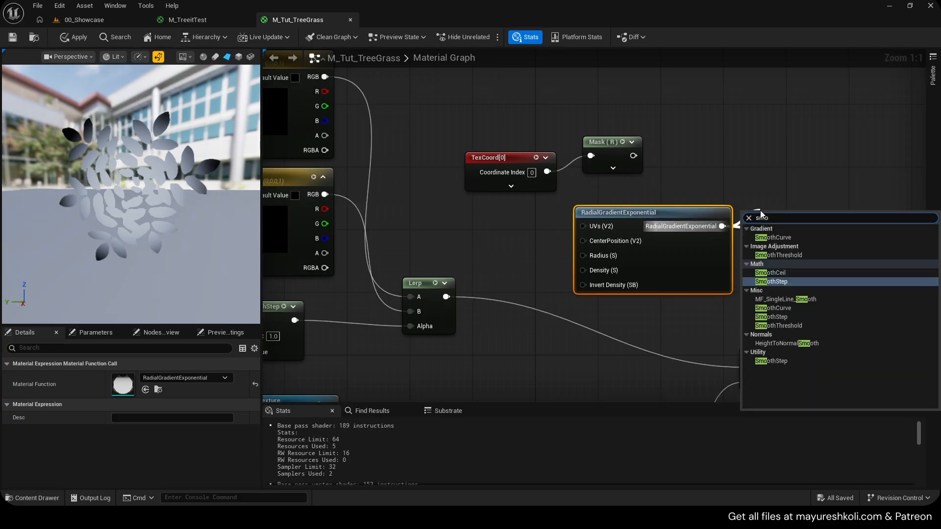
{"action": "key", "text": "Return"}
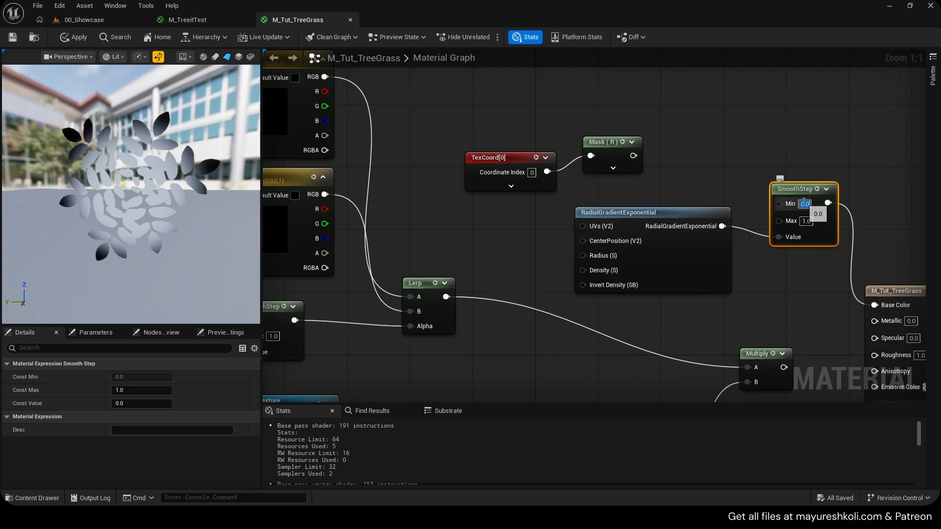
Try Min values of 0.5 and 0.8 on the SmoothStep node.
{"action": "type", "text": "0.5"}
{"action": "left_click", "coordinate": [875, 203]}
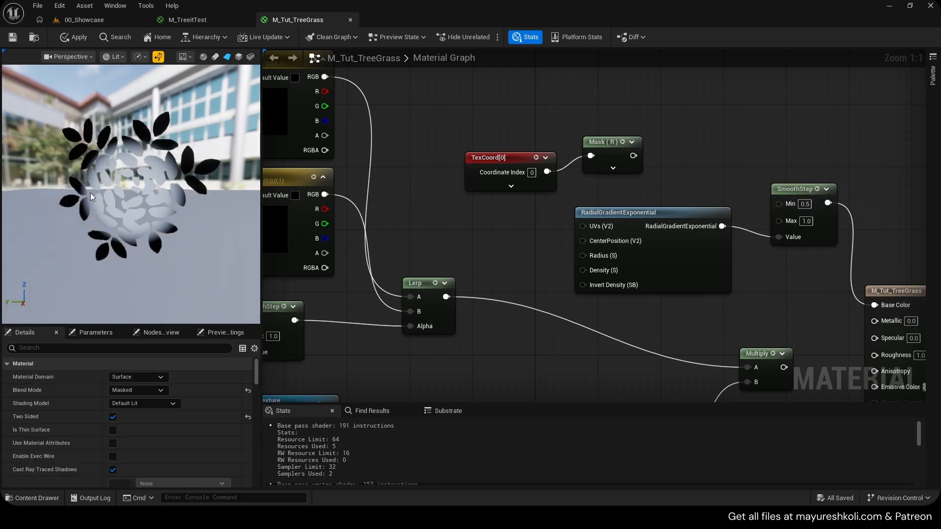
{"action": "type", "text": "8"}
{"action": "key", "text": "Return"}
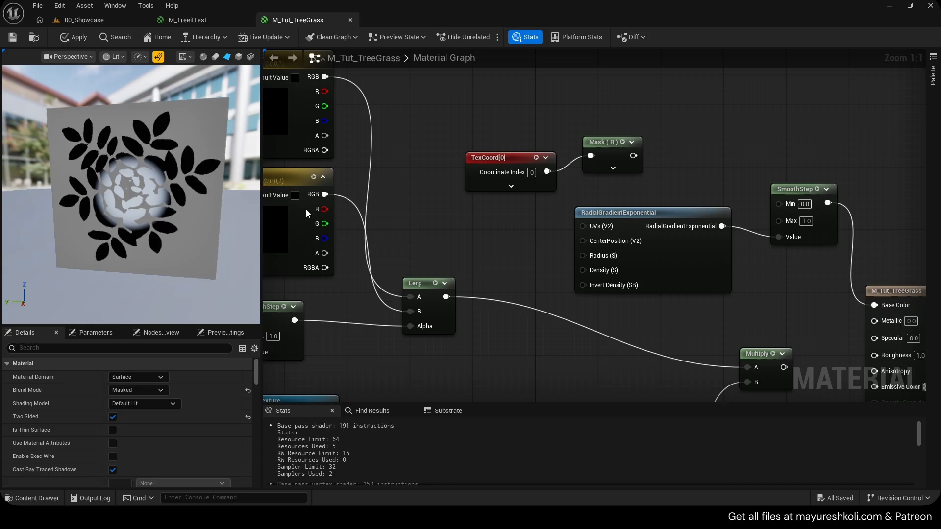
Set the SmoothStep's Min to 0.0 and Max to 0.8, and check the leaf preview.
{"action": "double_click", "coordinate": [805, 221]}
{"action": "type", "text": "0.5"}
{"action": "left_click", "coordinate": [888, 211]}
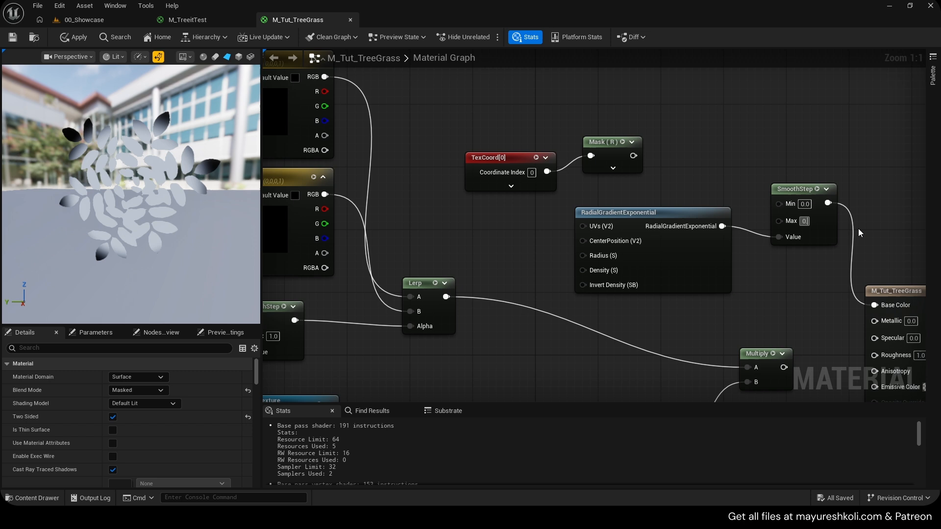
{"action": "type", "text": ".8"}
{"action": "key", "text": "Return"}
{"action": "left_click_drag", "start_coordinate": [110, 202], "coordinate": [169, 216]}
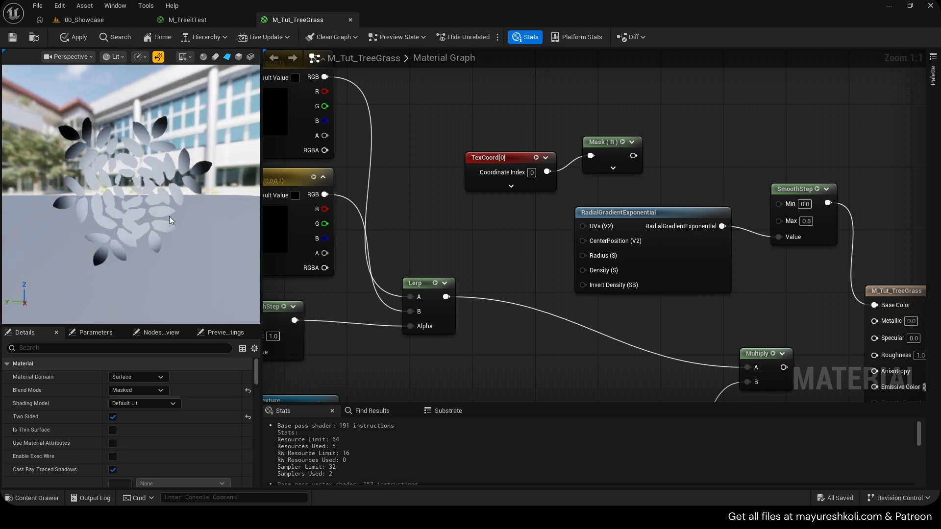
Delete the SmoothStep and RadialGradientExponential nodes from the graph.
{"action": "left_click_drag", "start_coordinate": [787, 169], "coordinate": [808, 216]}
{"action": "key", "text": "Delete"}
{"action": "left_click_drag", "start_coordinate": [767, 265], "coordinate": [706, 235]}
{"action": "key", "text": "Delete"}
Place the component mask beside TexCoord and set it to the G channel only.
{"action": "left_click_drag", "start_coordinate": [613, 149], "coordinate": [601, 167]}
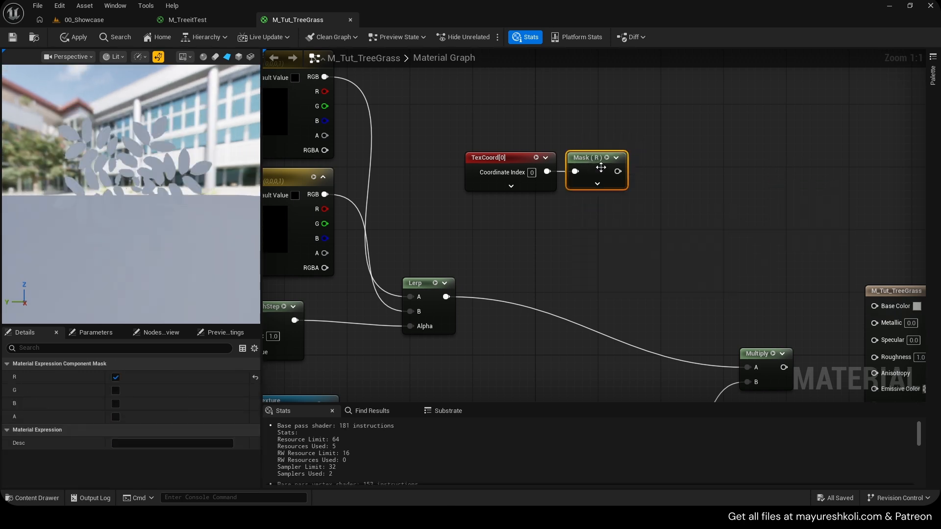
{"action": "left_click", "coordinate": [115, 377]}
{"action": "left_click", "coordinate": [115, 390]}
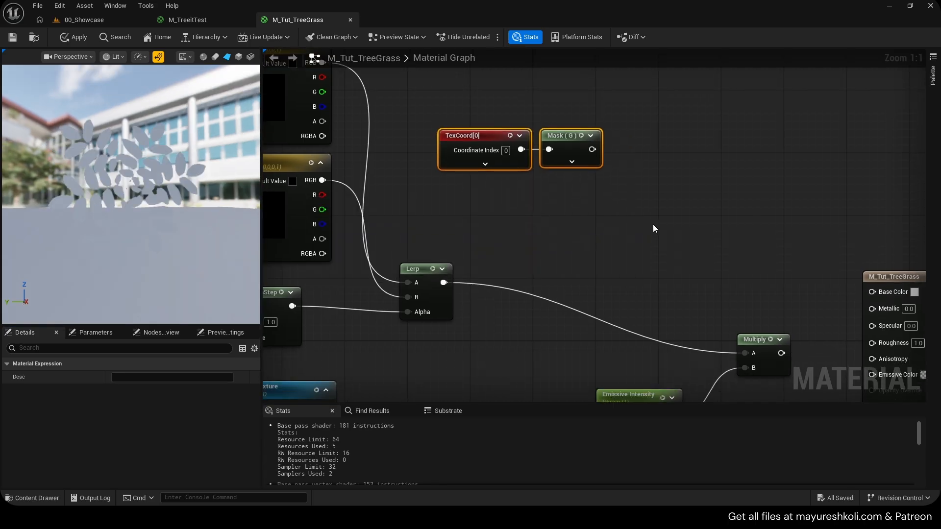
Add a second Lerp node in the empty area above the Multiply node.
{"action": "key", "text": "l"}
{"action": "left_click", "coordinate": [655, 228]}
{"action": "left_click_drag", "start_coordinate": [684, 187], "coordinate": [711, 156]}
Connect the G mask of the texture coordinates to Base Color and inspect the gradient in the leaf preview.
{"action": "left_click_drag", "start_coordinate": [516, 160], "coordinate": [563, 172]}
{"action": "left_click_drag", "start_coordinate": [556, 136], "coordinate": [871, 290]}
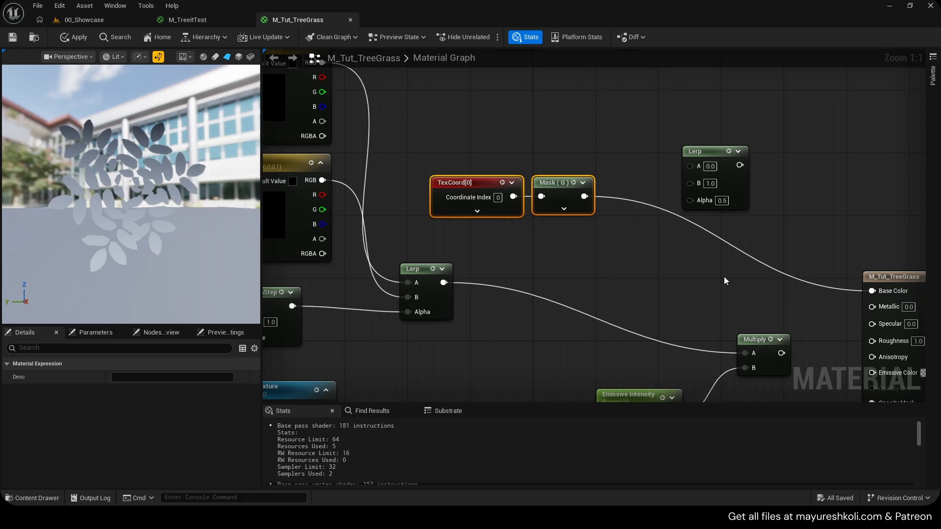
{"action": "left_click_drag", "start_coordinate": [156, 177], "coordinate": [123, 259]}
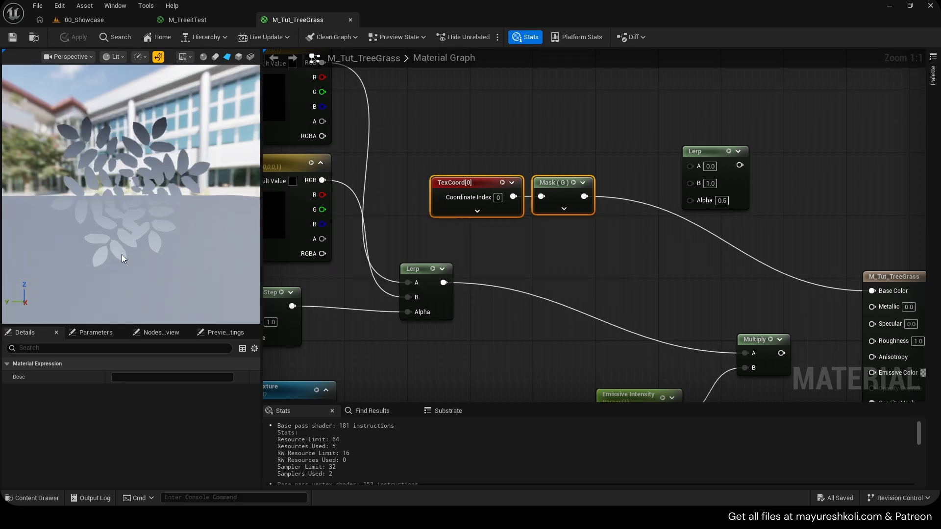
Move the G mask's connection from Base Color to the new Lerp's Alpha, placing TexCoord and the mask beneath that Lerp.
{"action": "left_click_drag", "start_coordinate": [872, 290], "coordinate": [692, 204], "text": "ctrl"}
{"action": "left_click_drag", "start_coordinate": [561, 184], "coordinate": [563, 192]}
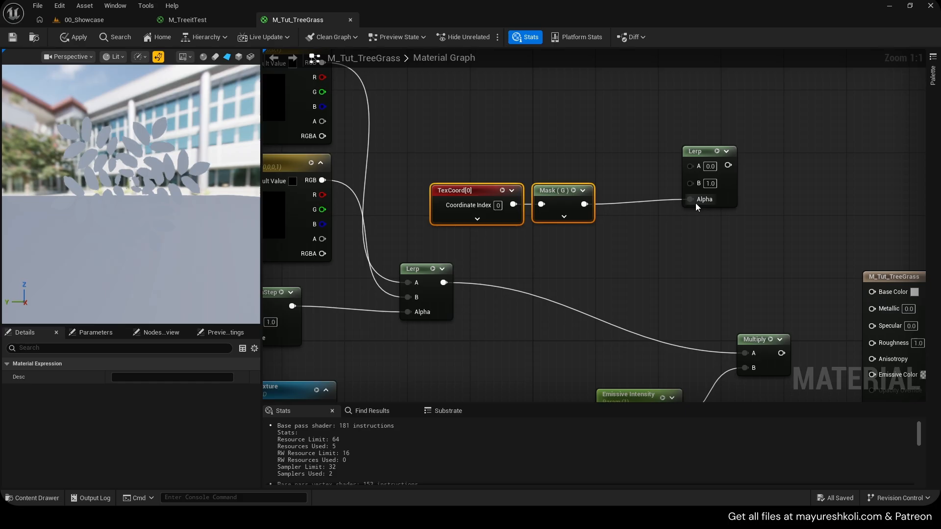
{"action": "mouse_move", "coordinate": [690, 199]}
{"action": "left_mouse_down", "text": "ctrl"}
{"action": "mouse_move", "coordinate": [839, 287]}
{"action": "mouse_move", "coordinate": [872, 291]}
{"action": "mouse_move", "coordinate": [699, 216]}
{"action": "mouse_move", "coordinate": [691, 200]}
{"action": "left_mouse_up", "text": "ctrl"}
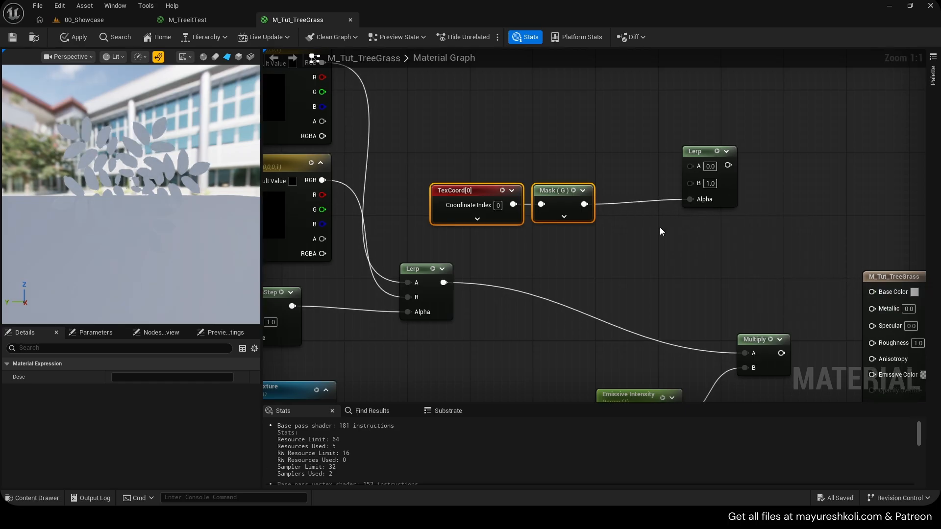
{"action": "left_click_drag", "start_coordinate": [570, 198], "coordinate": [708, 235]}
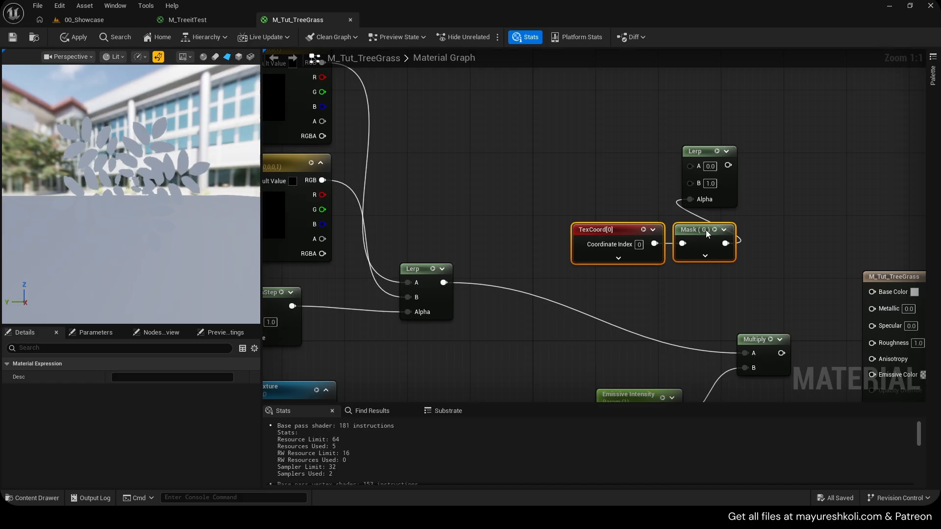
Examine the existing colour Lerp and the Color 1 and Color 2 parameters that feed it.
{"action": "right_click_drag", "start_coordinate": [455, 249], "coordinate": [691, 251]}
{"action": "scroll", "coordinate": [671, 259], "scroll_direction": "down", "scroll_amount": 2}
{"action": "right_click_drag", "start_coordinate": [590, 243], "coordinate": [392, 213]}
{"action": "scroll", "coordinate": [471, 250], "scroll_direction": "up", "scroll_amount": 2}
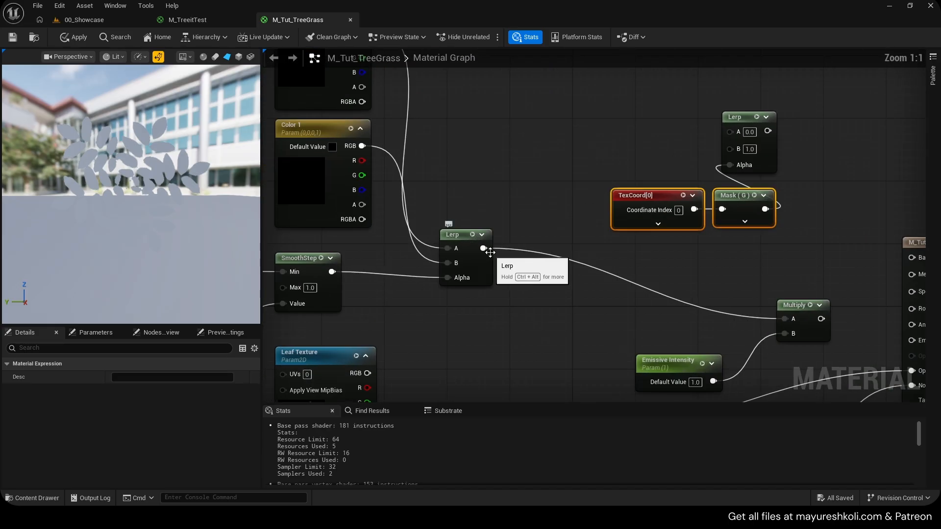
{"action": "left_click_drag", "start_coordinate": [484, 249], "coordinate": [496, 249]}
{"action": "left_click", "coordinate": [509, 190]}
{"action": "right_click_drag", "start_coordinate": [407, 155], "coordinate": [490, 227]}
{"action": "left_click_drag", "start_coordinate": [490, 157], "coordinate": [449, 268]}
{"action": "scroll", "coordinate": [601, 267], "scroll_direction": "down", "scroll_amount": 2}
{"action": "right_click_drag", "start_coordinate": [411, 315], "coordinate": [485, 231]}
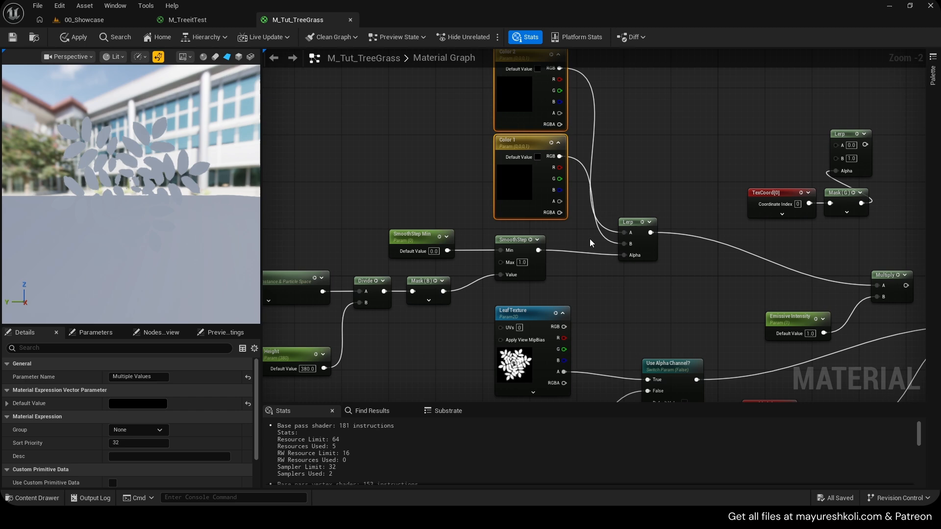
Save the material and connect the output of the Color 1 and Color 2 Lerp to the new Lerp's B input.
{"action": "key", "text": "ctrl+s"}
{"action": "right_click_drag", "start_coordinate": [448, 207], "coordinate": [331, 227]}
{"action": "scroll", "coordinate": [559, 286], "scroll_direction": "up", "scroll_amount": 2}
{"action": "right_click_drag", "start_coordinate": [560, 286], "coordinate": [420, 331]}
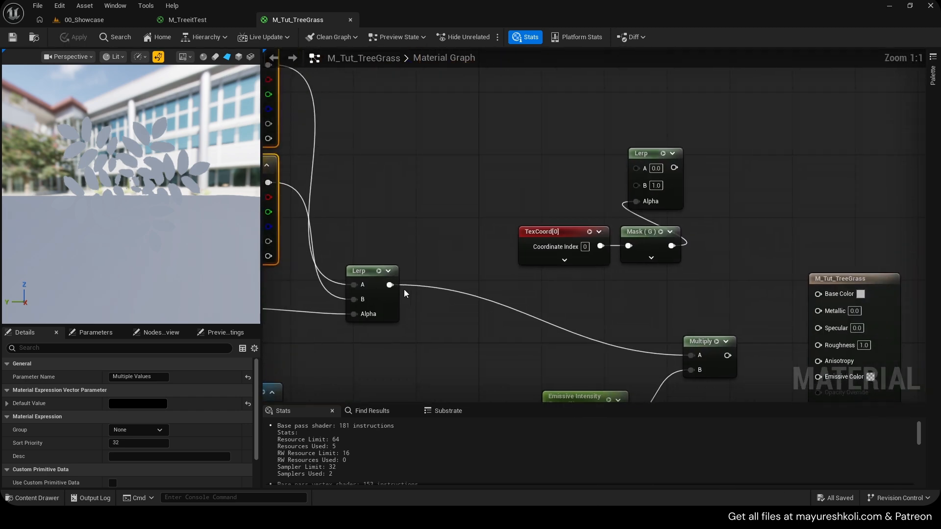
{"action": "left_click_drag", "start_coordinate": [390, 284], "coordinate": [632, 187]}
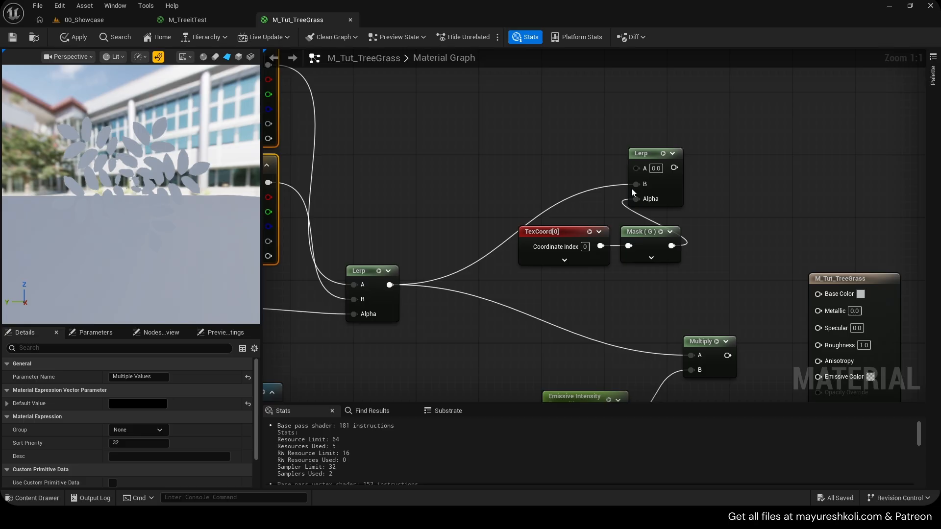
Duplicate a colour parameter and connect the copy's RGB output to the new Lerp's A input.
{"action": "right_click_drag", "start_coordinate": [521, 184], "coordinate": [710, 297]}
{"action": "key", "text": "ctrl+w"}
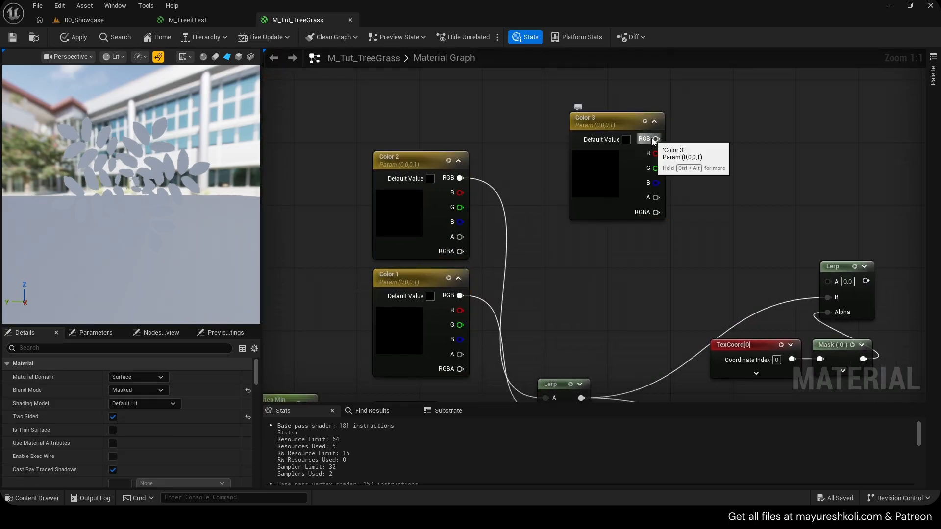
{"action": "left_click_drag", "start_coordinate": [656, 139], "coordinate": [828, 280]}
Rename the duplicated colour parameter to Tip Color 3.
{"action": "double_click", "coordinate": [592, 120]}
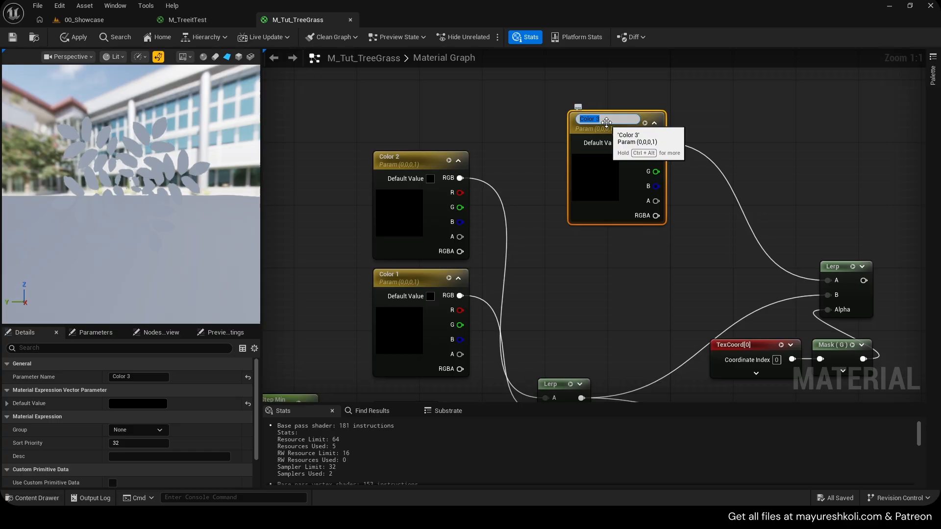
{"action": "type", "text": "Tip"}
{"action": "key", "text": "Return"}
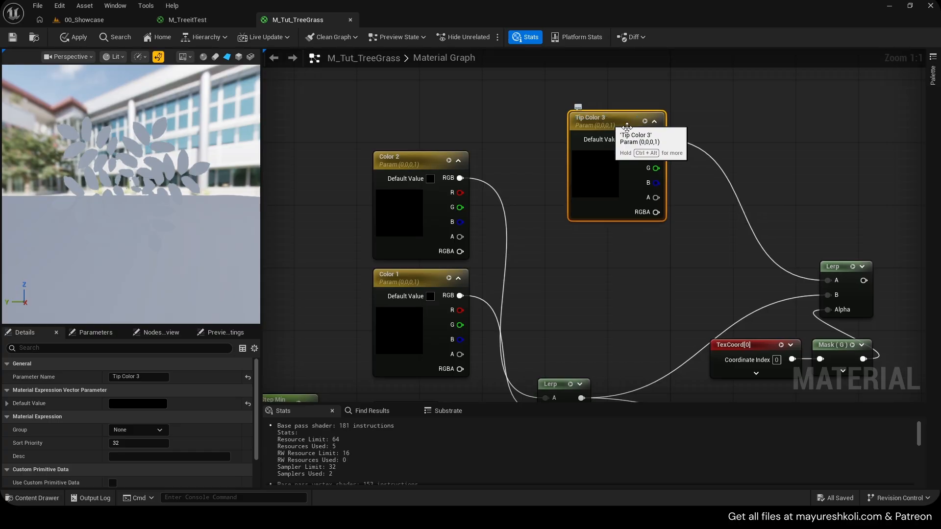
Connect the new Lerp's output to Base Color and the Multiply node's output to Emissive Color.
{"action": "right_click_drag", "start_coordinate": [468, 144], "coordinate": [337, 116]}
{"action": "right_click_drag", "start_coordinate": [710, 241], "coordinate": [592, 187]}
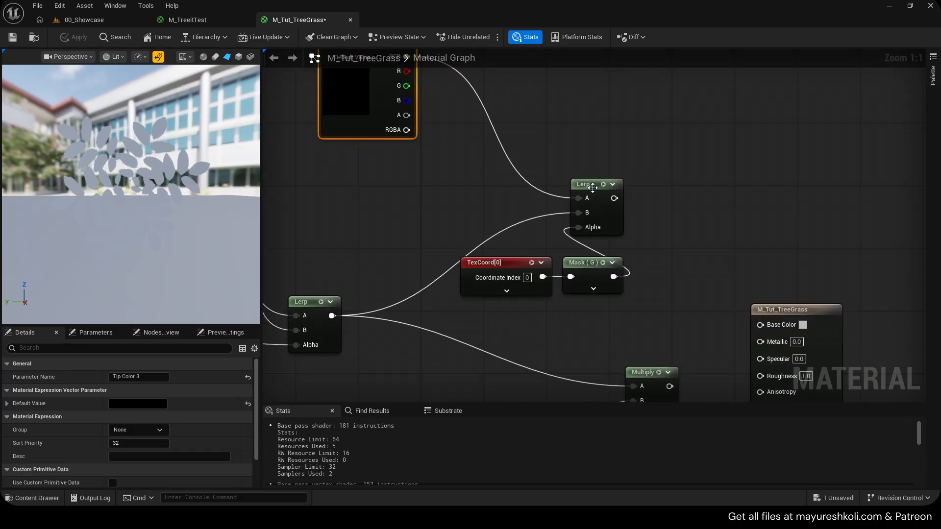
{"action": "left_click_drag", "start_coordinate": [761, 324], "coordinate": [761, 325]}
{"action": "right_click_drag", "start_coordinate": [608, 322], "coordinate": [651, 244]}
{"action": "left_click_drag", "start_coordinate": [727, 276], "coordinate": [765, 276]}
{"action": "left_click_drag", "start_coordinate": [693, 102], "coordinate": [844, 310]}
{"action": "left_click_drag", "start_coordinate": [411, 220], "coordinate": [751, 290]}
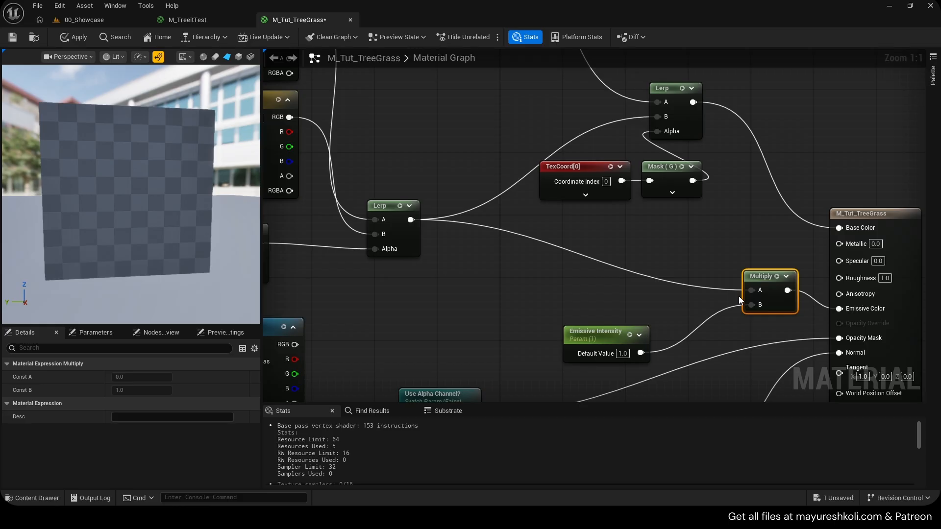
Feed the tip-colour Lerp into the Multiply node's A input in place of the old Lerp, and apply the material.
{"action": "left_click_drag", "start_coordinate": [696, 102], "coordinate": [740, 286]}
{"action": "left_click", "coordinate": [638, 266]}
{"action": "left_click_drag", "start_coordinate": [696, 88], "coordinate": [752, 290]}
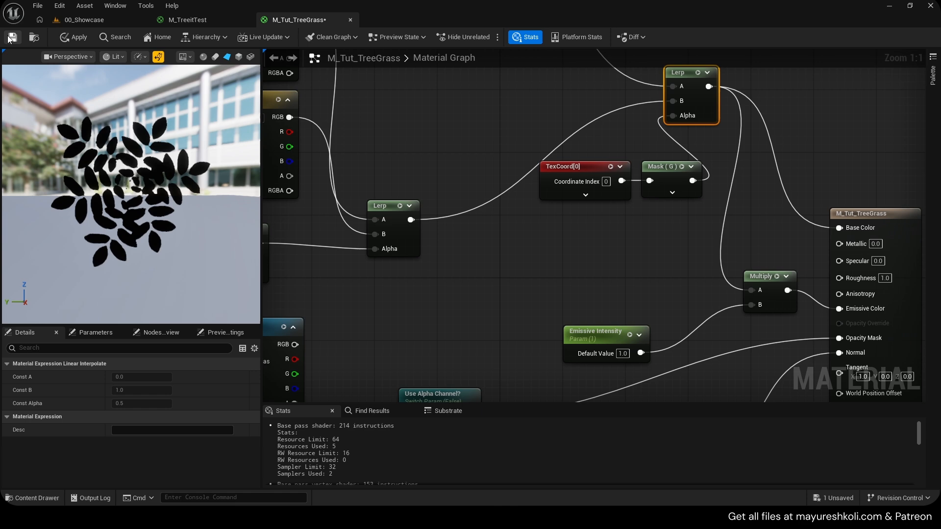
{"action": "left_click", "coordinate": [74, 37]}
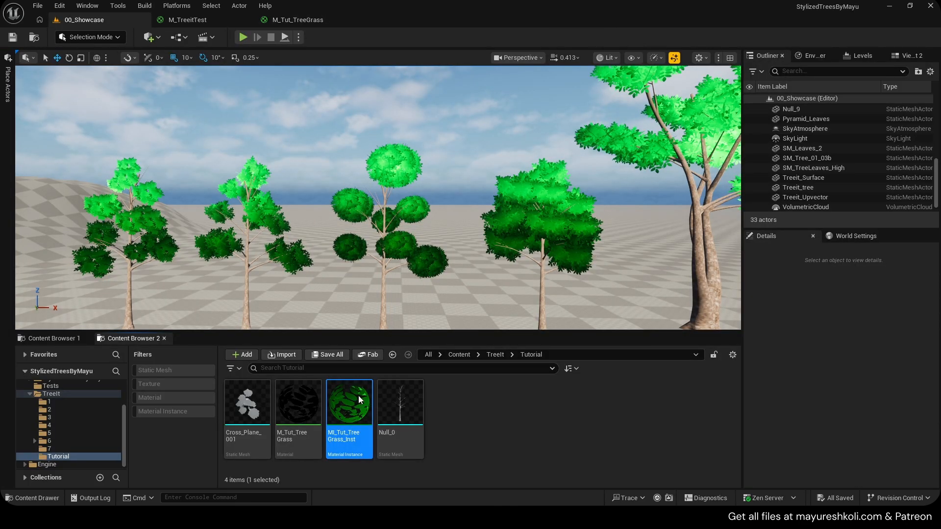
Open the MI_Tut_TreeGrass_Inst material instance and view the leaf clusters in 00_Showcase up close.
{"action": "double_click", "coordinate": [357, 398]}
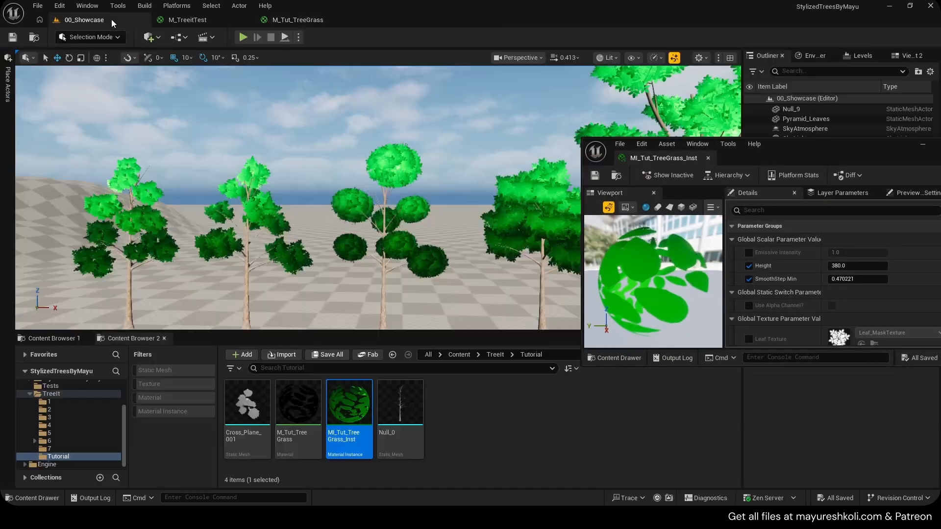
{"action": "mouse_move", "coordinate": [377, 198]}
{"action": "right_mouse_down"}
{"action": "mouse_move", "coordinate": [343, 198]}
{"action": "mouse_move", "coordinate": [378, 203]}
{"action": "right_mouse_up"}
{"action": "key", "text": "w"}
{"action": "key", "text": "s"}
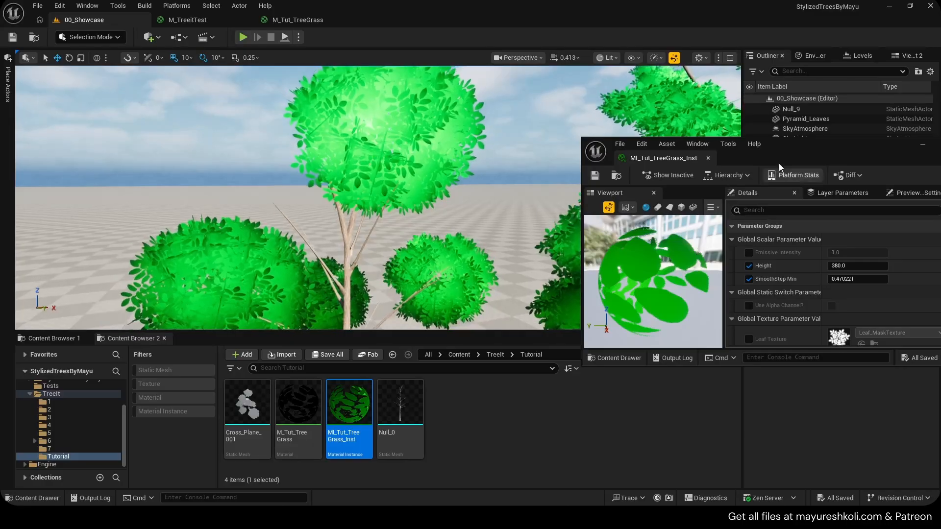
Enable the Tip Color 3 override in the material instance and pick a dark green, about hex 1B3A1D.
{"action": "left_click_drag", "start_coordinate": [778, 162], "coordinate": [744, 146]}
{"action": "scroll", "coordinate": [748, 251], "scroll_direction": "down", "scroll_amount": 3}
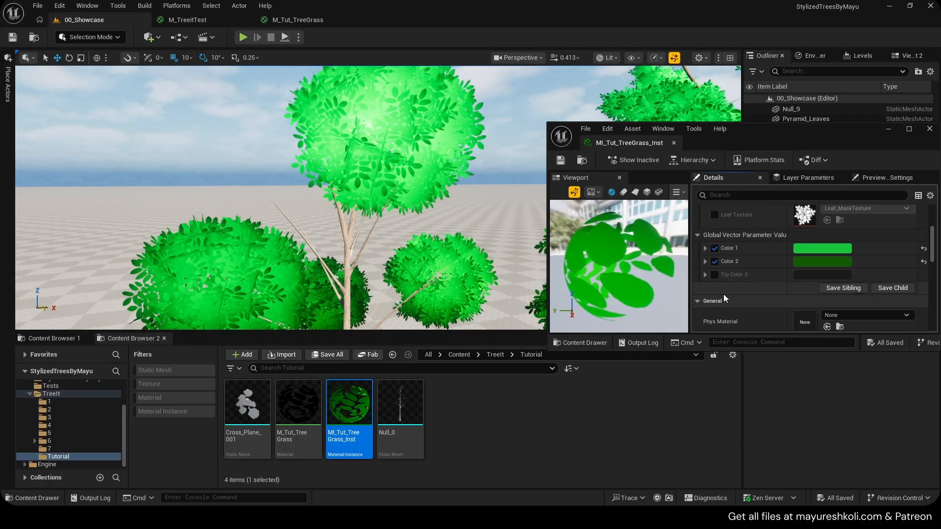
{"action": "left_click", "coordinate": [714, 275]}
{"action": "left_click", "coordinate": [847, 276]}
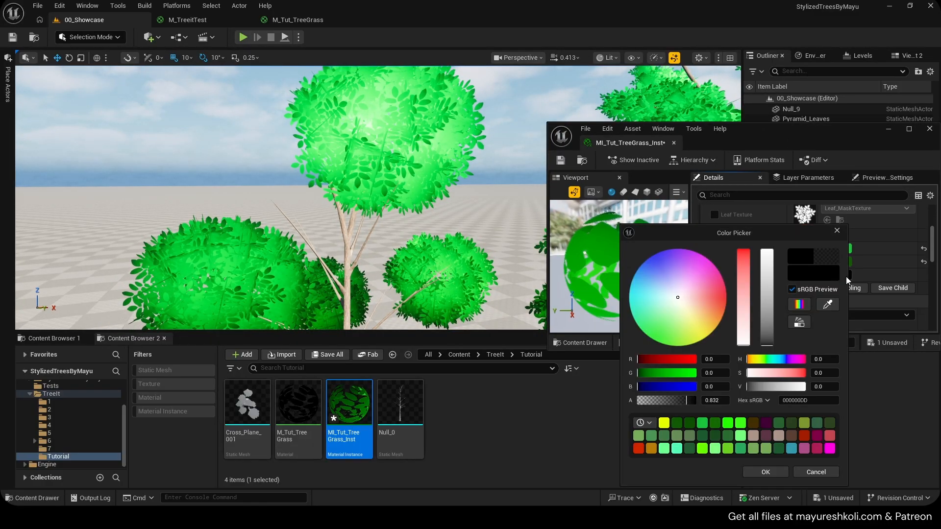
{"action": "mouse_move", "coordinate": [667, 333]}
{"action": "left_mouse_down"}
{"action": "mouse_move", "coordinate": [659, 328]}
{"action": "mouse_move", "coordinate": [684, 341]}
{"action": "mouse_move", "coordinate": [661, 332]}
{"action": "left_mouse_up"}
{"action": "left_click_drag", "start_coordinate": [767, 260], "coordinate": [769, 341]}
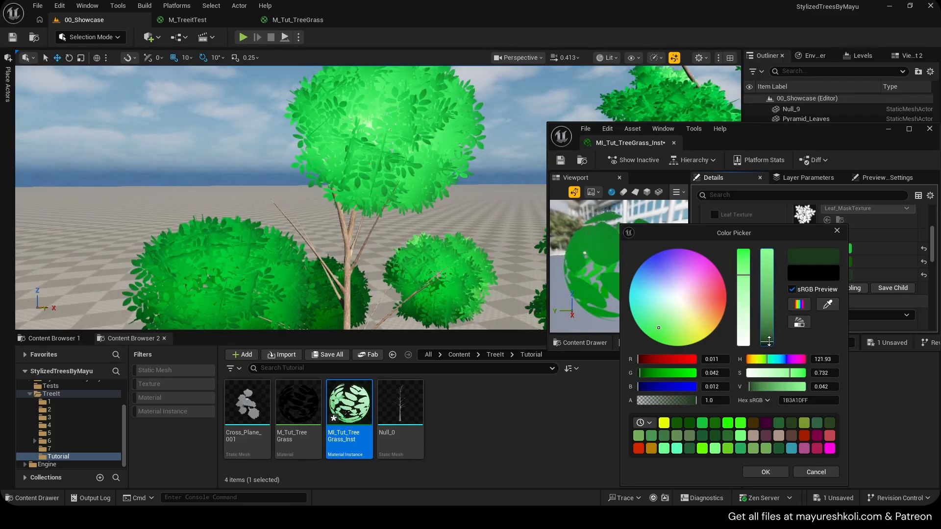
Refine Tip Color 3 to a brighter green, about hex 245925, accept the colour, then save and close the material instance.
{"action": "right_click_drag", "start_coordinate": [490, 245], "coordinate": [441, 250]}
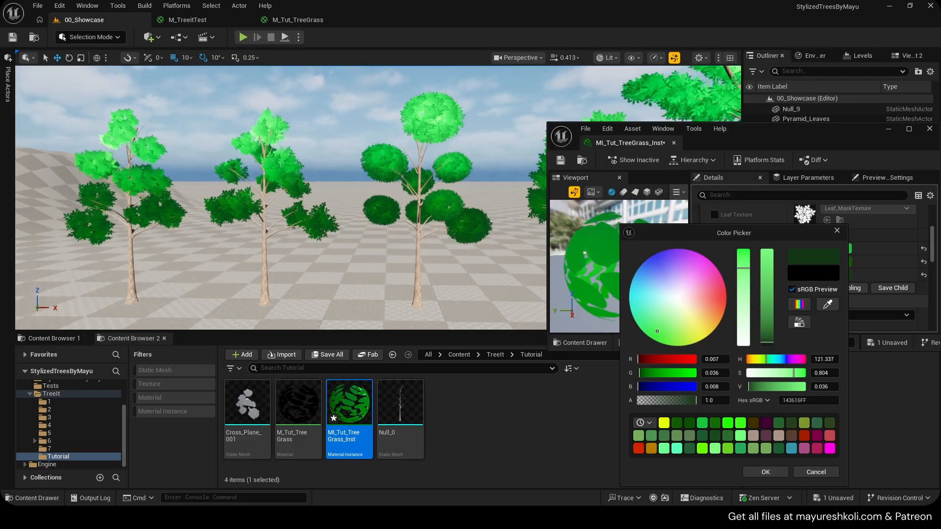
{"action": "left_click_drag", "start_coordinate": [767, 343], "coordinate": [767, 342]}
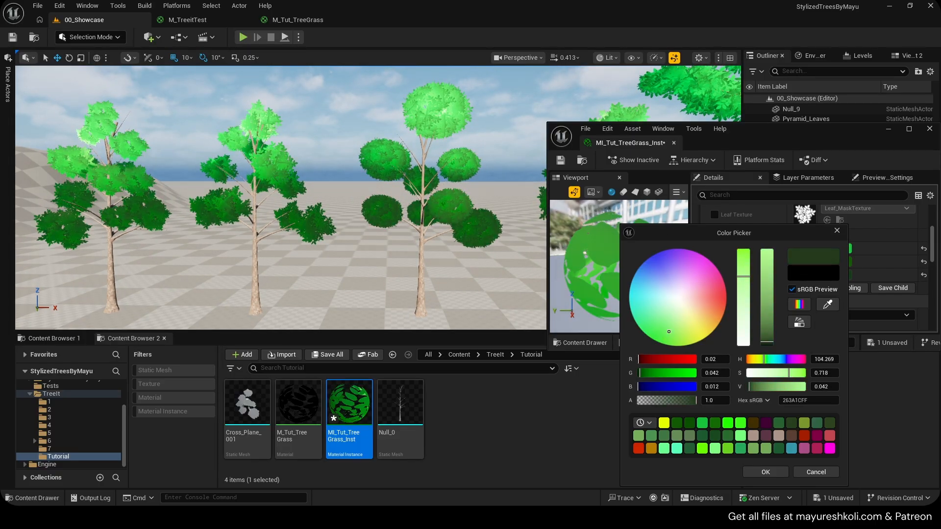
{"action": "left_click_drag", "start_coordinate": [643, 310], "coordinate": [656, 313]}
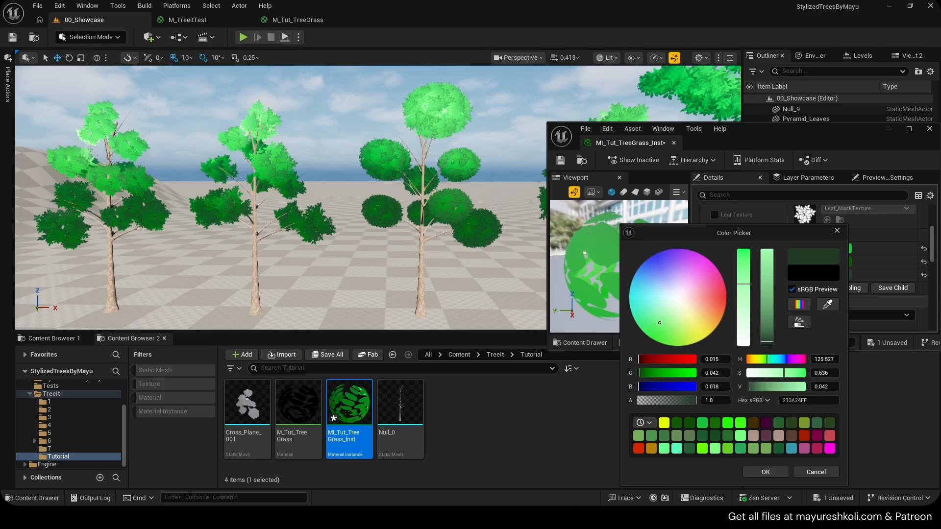
{"action": "key", "text": "w"}
{"action": "mouse_move", "coordinate": [425, 160]}
{"action": "right_mouse_down"}
{"action": "mouse_move", "coordinate": [425, 147]}
{"action": "mouse_move", "coordinate": [425, 161]}
{"action": "right_mouse_up"}
{"action": "key", "text": "s"}
{"action": "middle_click_drag", "start_coordinate": [424, 161], "coordinate": [423, 168]}
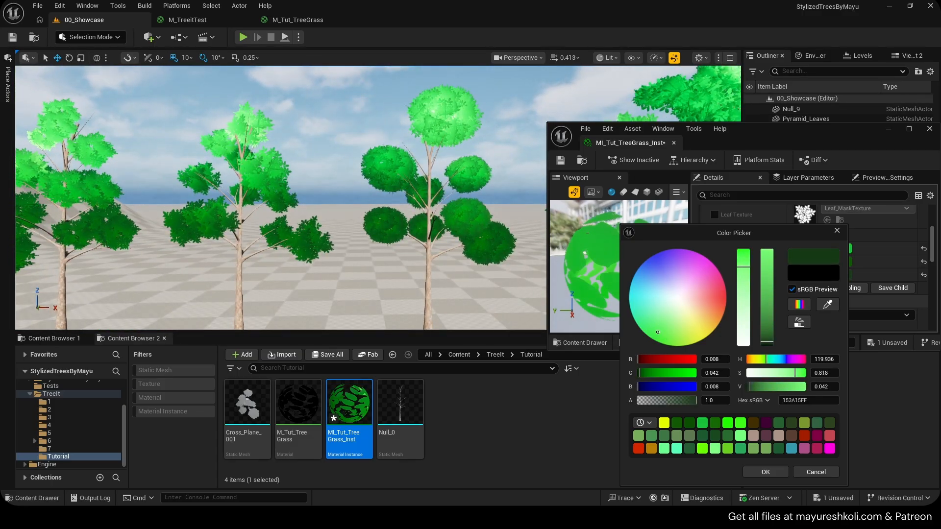
{"action": "left_click_drag", "start_coordinate": [768, 344], "coordinate": [768, 336]}
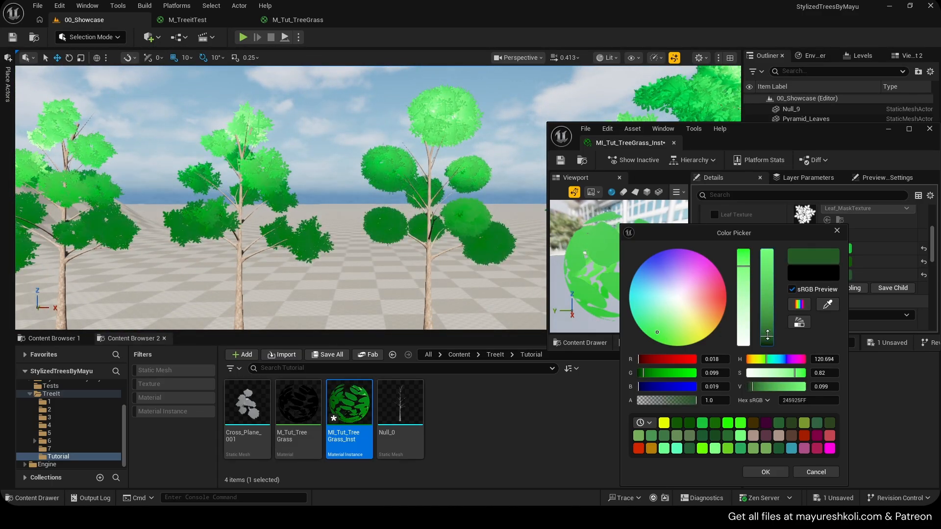
{"action": "left_click", "coordinate": [781, 472]}
{"action": "left_click", "coordinate": [560, 161]}
{"action": "left_click", "coordinate": [673, 143]}
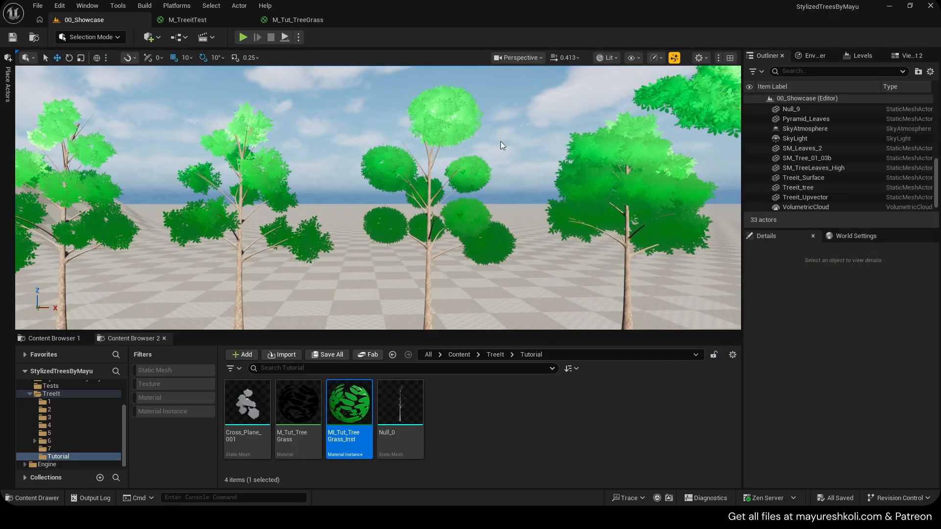
View the whole row of showcase trees with the updated tip colour from further away.
{"action": "key", "text": "s"}
{"action": "right_click_drag", "start_coordinate": [522, 118], "coordinate": [495, 123]}
{"action": "key", "text": "w"}
{"action": "key", "text": "s"}
{"action": "mouse_move", "coordinate": [406, 164]}
{"action": "right_mouse_down"}
{"action": "mouse_move", "coordinate": [406, 177]}
{"action": "mouse_move", "coordinate": [404, 165]}
{"action": "mouse_move", "coordinate": [421, 168]}
{"action": "right_mouse_up"}
{"action": "key", "text": "s"}
Rearrange the M_Tut_TreeGrass graph, moving the leaf texture nodes lower and spacing the gradient nodes further from the tip-colour Lerp.
{"action": "left_click", "coordinate": [308, 19]}
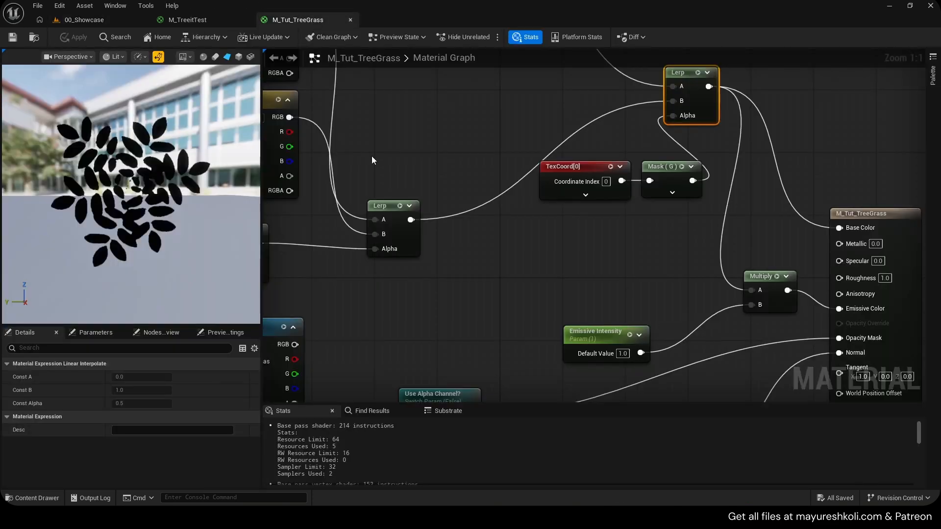
{"action": "scroll", "coordinate": [463, 219], "scroll_direction": "down", "scroll_amount": 4}
{"action": "right_click_drag", "start_coordinate": [482, 225], "coordinate": [742, 214]}
{"action": "scroll", "coordinate": [629, 265], "scroll_direction": "down", "scroll_amount": 1}
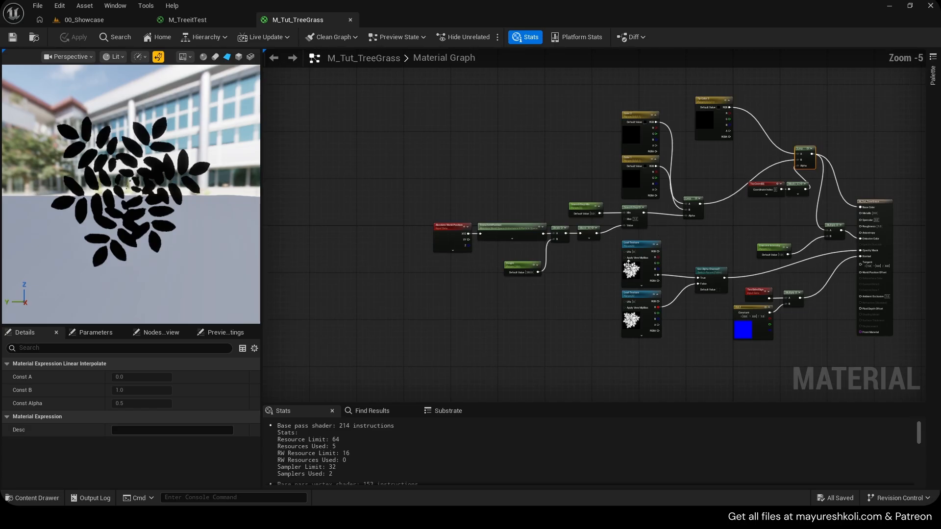
{"action": "left_click_drag", "start_coordinate": [707, 342], "coordinate": [707, 338]}
{"action": "left_click_drag", "start_coordinate": [707, 271], "coordinate": [707, 301]}
{"action": "left_click_drag", "start_coordinate": [692, 253], "coordinate": [648, 242]}
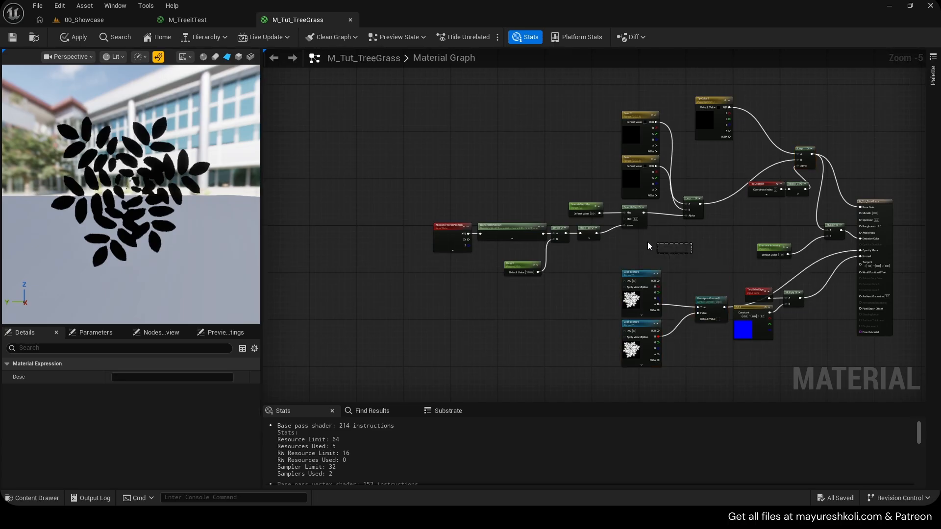
{"action": "left_click_drag", "start_coordinate": [694, 265], "coordinate": [681, 253]}
{"action": "left_click", "coordinate": [425, 141]}
{"action": "scroll", "coordinate": [579, 213], "scroll_direction": "up", "scroll_amount": 4}
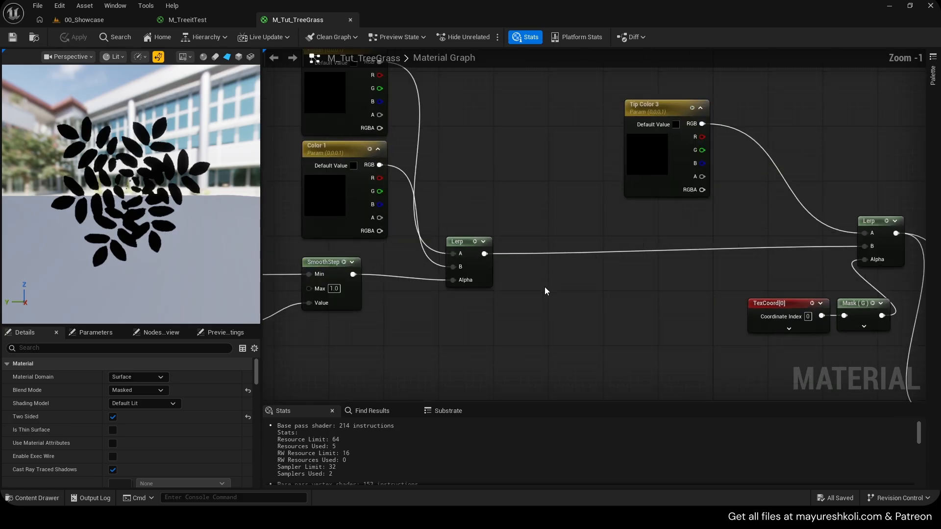
Preview the Mask (G) node and examine how it blends Tip Color 3 with the Color 1 and Color 2 gradient.
{"action": "right_click", "coordinate": [561, 299]}
{"action": "left_click", "coordinate": [634, 278]}
{"action": "right_click_drag", "start_coordinate": [713, 223], "coordinate": [635, 216]}
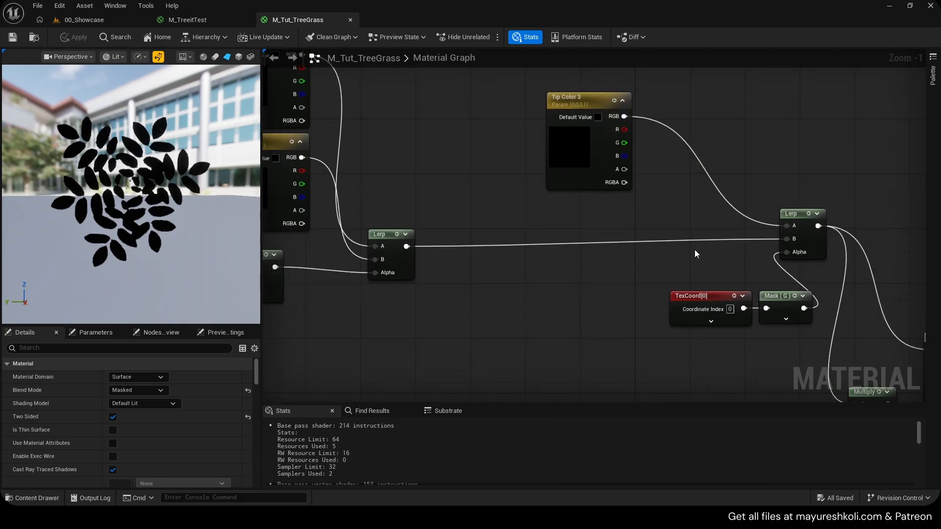
{"action": "left_click", "coordinate": [795, 296]}
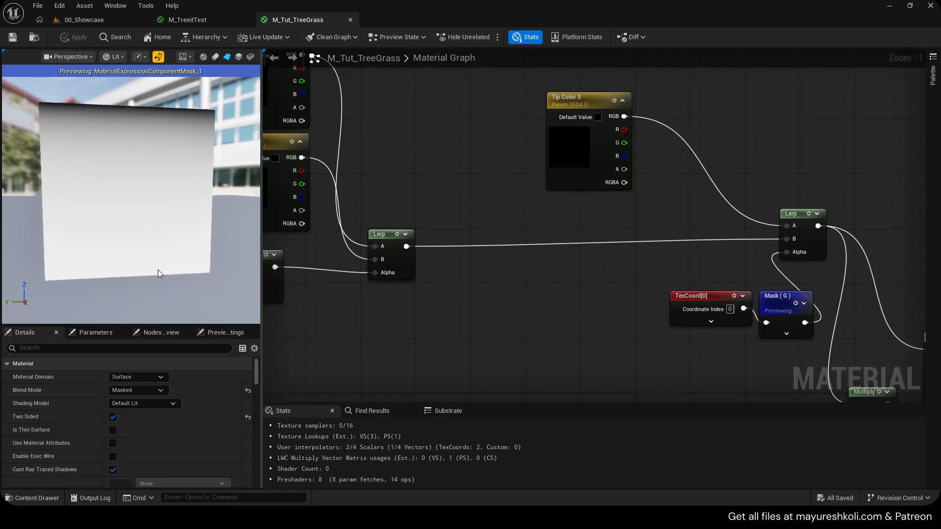
{"action": "right_click_drag", "start_coordinate": [347, 220], "coordinate": [568, 271]}
{"action": "scroll", "coordinate": [574, 272], "scroll_direction": "down", "scroll_amount": 3}
{"action": "left_click_drag", "start_coordinate": [620, 348], "coordinate": [304, 196]}
{"action": "right_click_drag", "start_coordinate": [730, 297], "coordinate": [599, 269]}
{"action": "scroll", "coordinate": [599, 269], "scroll_direction": "up", "scroll_amount": 2}
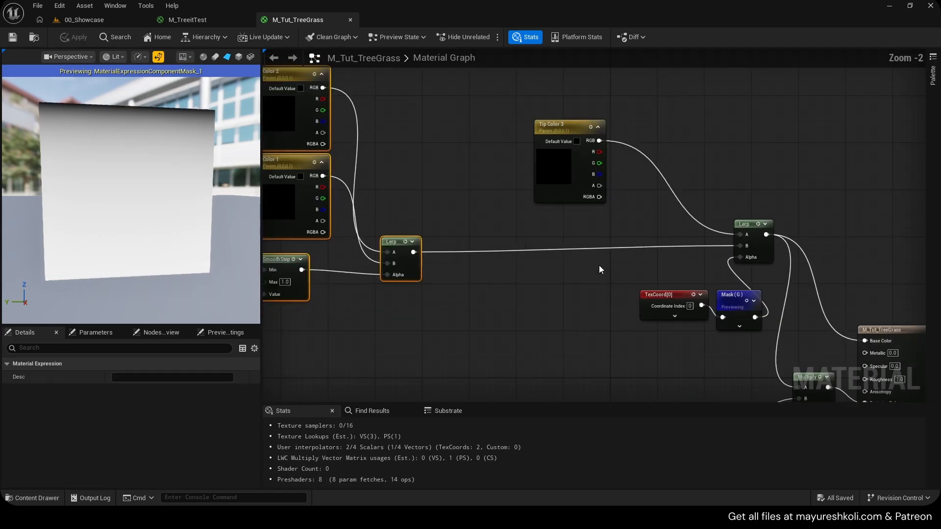
{"action": "key", "text": "space"}
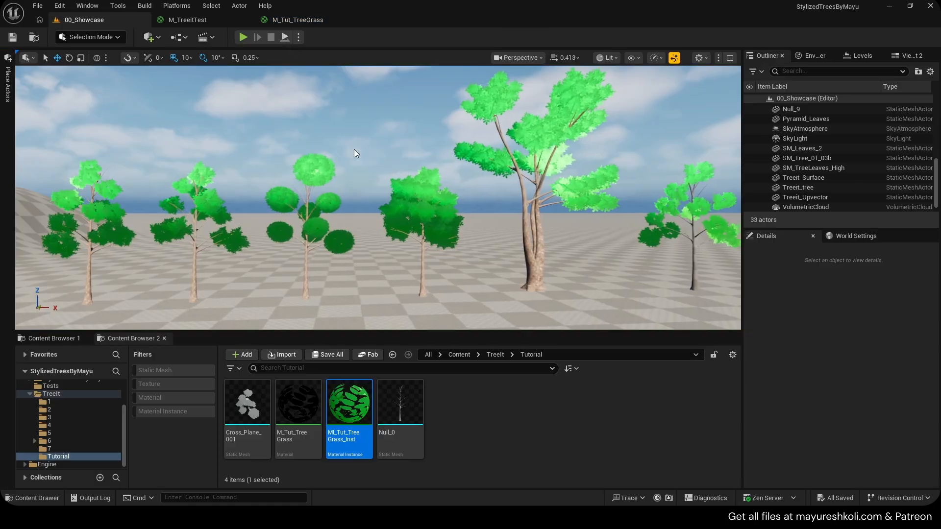
Open the M_TreeitTest material and examine the billboard node chain that feeds its wind function.
{"action": "left_click", "coordinate": [294, 19]}
{"action": "scroll", "coordinate": [501, 290], "scroll_direction": "up", "scroll_amount": 3}
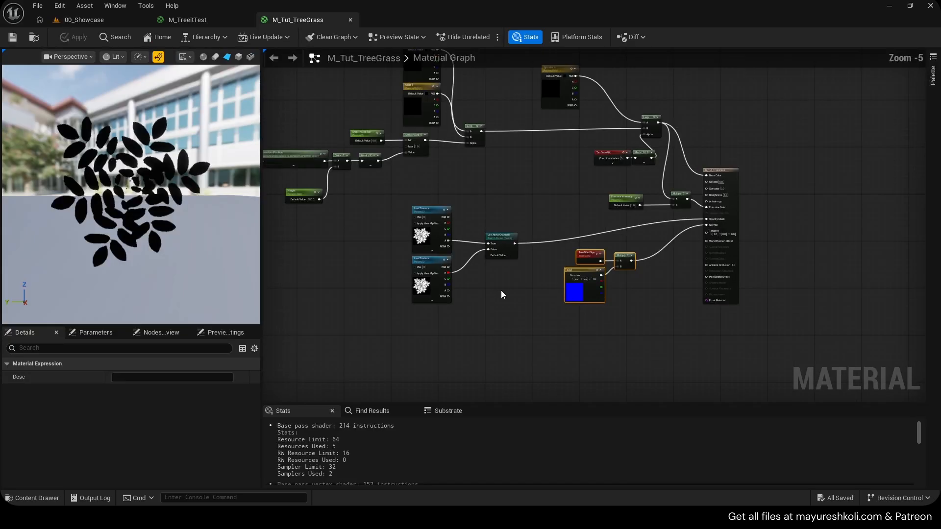
{"action": "left_click", "coordinate": [190, 20]}
{"action": "scroll", "coordinate": [508, 180], "scroll_direction": "down", "scroll_amount": 3}
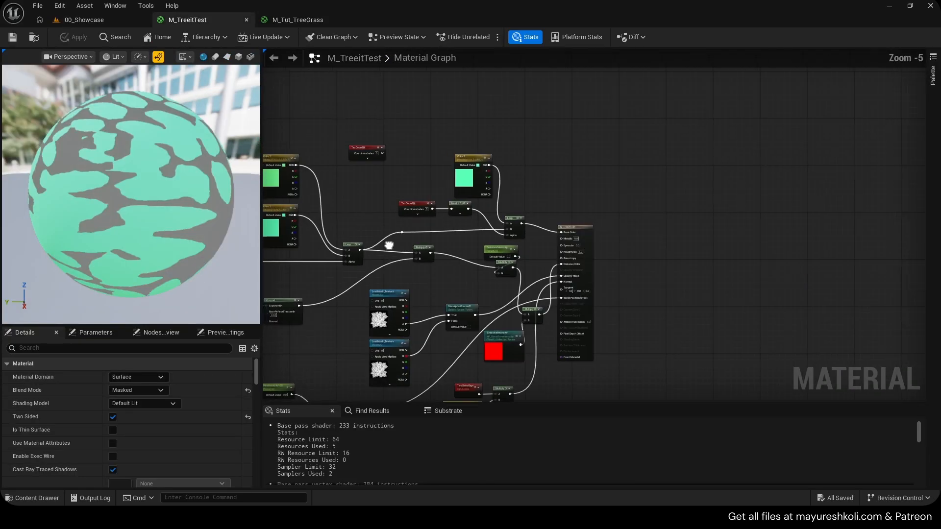
{"action": "right_click_drag", "start_coordinate": [493, 199], "coordinate": [784, 100]}
{"action": "left_click_drag", "start_coordinate": [803, 264], "coordinate": [309, 195]}
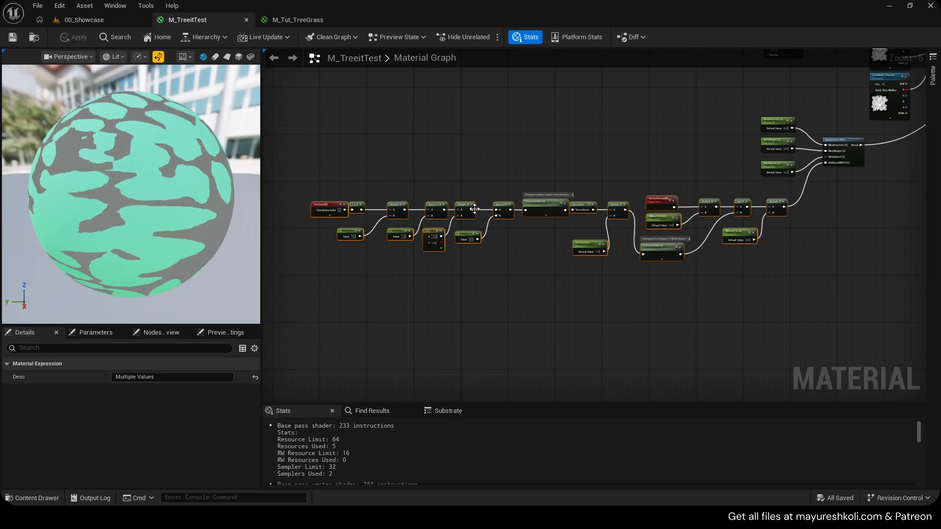
{"action": "left_click_drag", "start_coordinate": [789, 269], "coordinate": [311, 193]}
{"action": "left_click_drag", "start_coordinate": [309, 184], "coordinate": [305, 184]}
{"action": "left_click", "coordinate": [305, 184]}
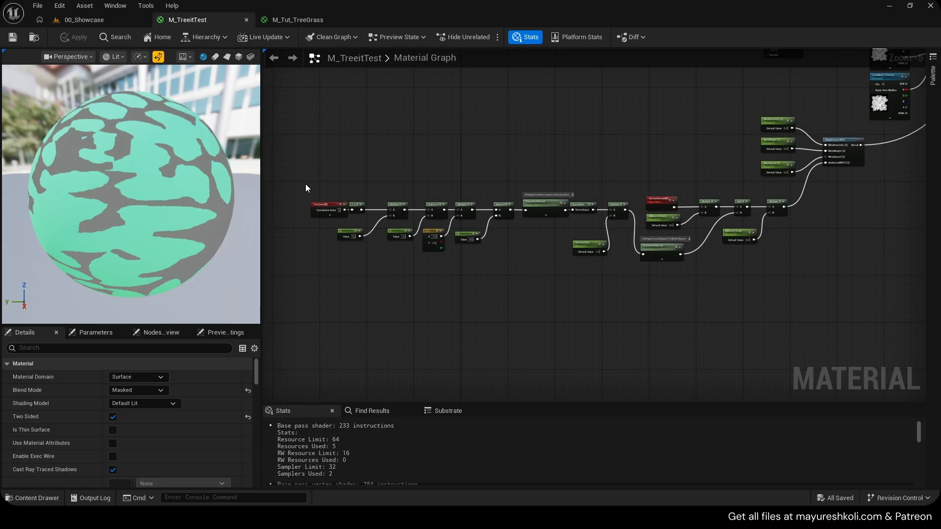
{"action": "scroll", "coordinate": [304, 188], "scroll_direction": "up", "scroll_amount": 1}
{"action": "scroll", "coordinate": [308, 196], "scroll_direction": "down", "scroll_amount": 1}
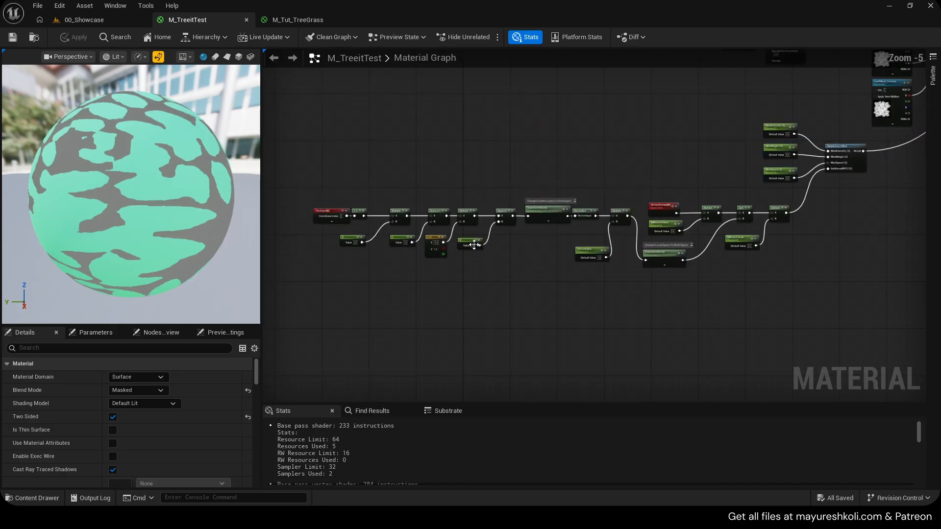
{"action": "left_click", "coordinate": [682, 250]}
{"action": "scroll", "coordinate": [780, 264], "scroll_direction": "down", "scroll_amount": 1}
{"action": "right_click_drag", "start_coordinate": [781, 264], "coordinate": [742, 242]}
{"action": "scroll", "coordinate": [519, 270], "scroll_direction": "up", "scroll_amount": 3}
{"action": "scroll", "coordinate": [743, 242], "scroll_direction": "down", "scroll_amount": 2}
{"action": "left_click_drag", "start_coordinate": [759, 297], "coordinate": [312, 218]}
Examine the SimpleGrassWind node and its WindIntensity, WindWeight and WindSpeed parameters in M_TreeitTest.
{"action": "right_click_drag", "start_coordinate": [604, 191], "coordinate": [390, 210]}
{"action": "scroll", "coordinate": [506, 200], "scroll_direction": "up", "scroll_amount": 1}
{"action": "scroll", "coordinate": [477, 174], "scroll_direction": "up", "scroll_amount": 2}
{"action": "right_click_drag", "start_coordinate": [476, 174], "coordinate": [362, 173]}
{"action": "left_click_drag", "start_coordinate": [362, 174], "coordinate": [618, 231]}
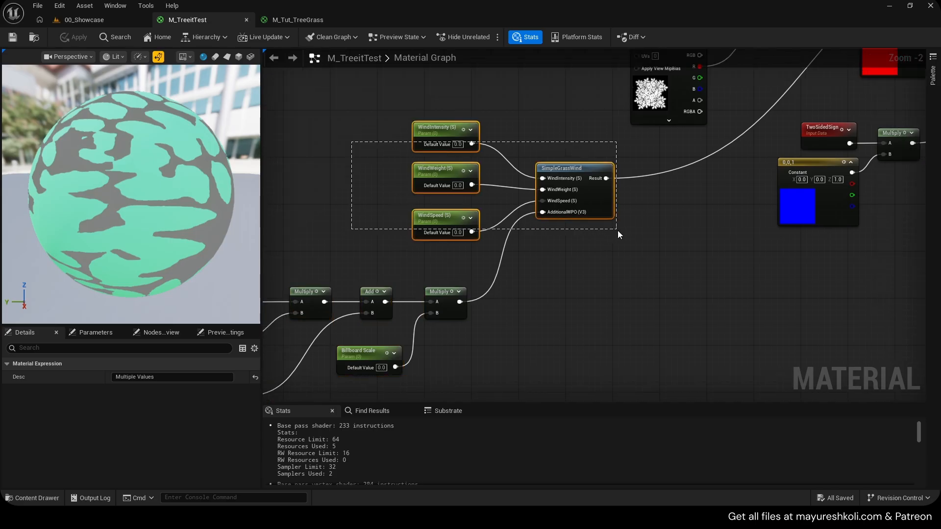
Add a SimpleGrassWind node to M_Tut_TreeGrass below the normal nodes and connect its Result to World Position Offset.
{"action": "left_click", "coordinate": [298, 20]}
{"action": "right_click_drag", "start_coordinate": [631, 324], "coordinate": [538, 317]}
{"action": "right_click", "coordinate": [538, 318]}
{"action": "type", "text": "simple gras"}
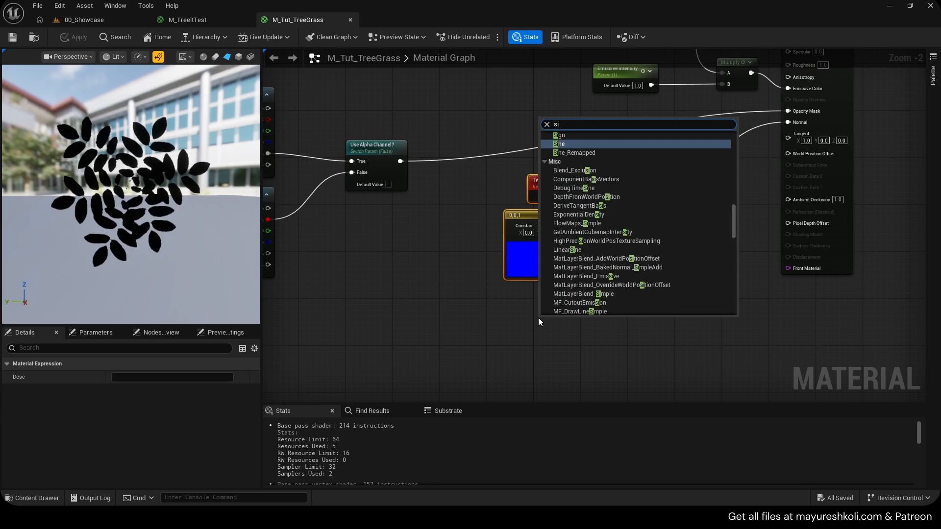
{"action": "key", "text": "Return"}
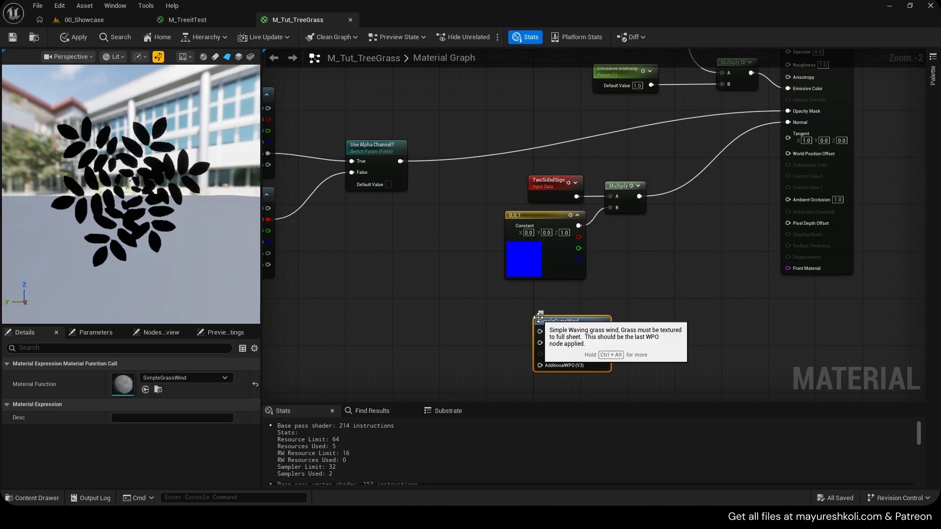
{"action": "left_click_drag", "start_coordinate": [633, 272], "coordinate": [551, 186]}
{"action": "right_click_drag", "start_coordinate": [597, 246], "coordinate": [456, 222]}
{"action": "left_click_drag", "start_coordinate": [462, 308], "coordinate": [654, 132]}
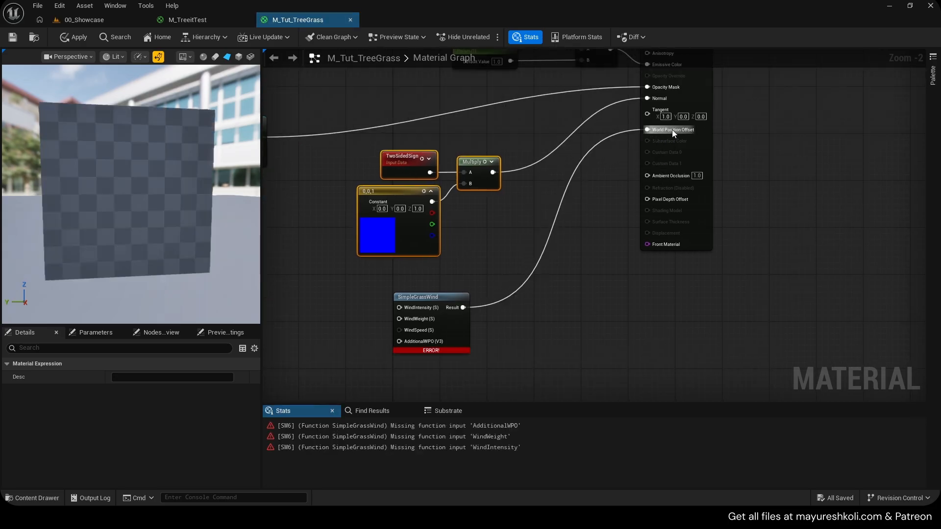
Promote SimpleGrassWind's WindIntensity and WindWeight inputs to parameters and stack both nodes further from the function.
{"action": "right_click_drag", "start_coordinate": [514, 250], "coordinate": [615, 171]}
{"action": "scroll", "coordinate": [436, 245], "scroll_direction": "up", "scroll_amount": 2}
{"action": "right_click_drag", "start_coordinate": [436, 246], "coordinate": [512, 231]}
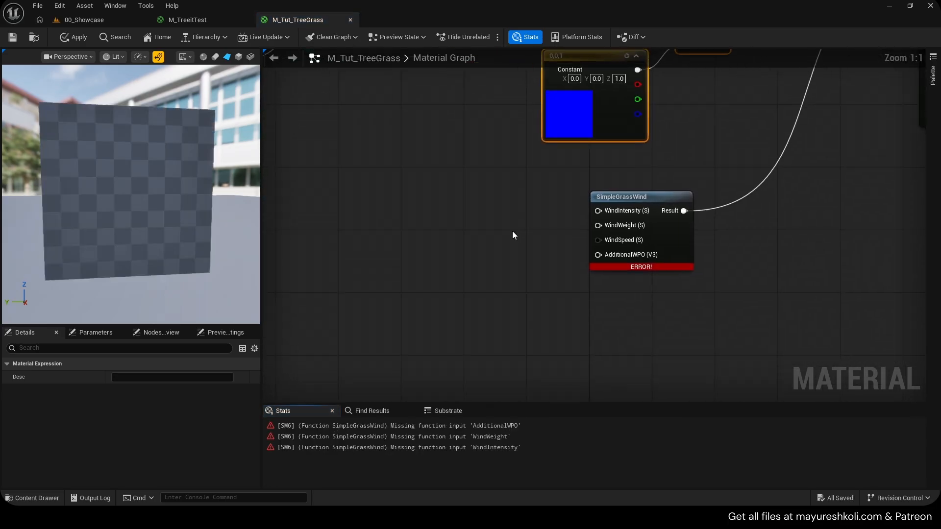
{"action": "right_click", "coordinate": [618, 210]}
{"action": "left_click", "coordinate": [637, 273]}
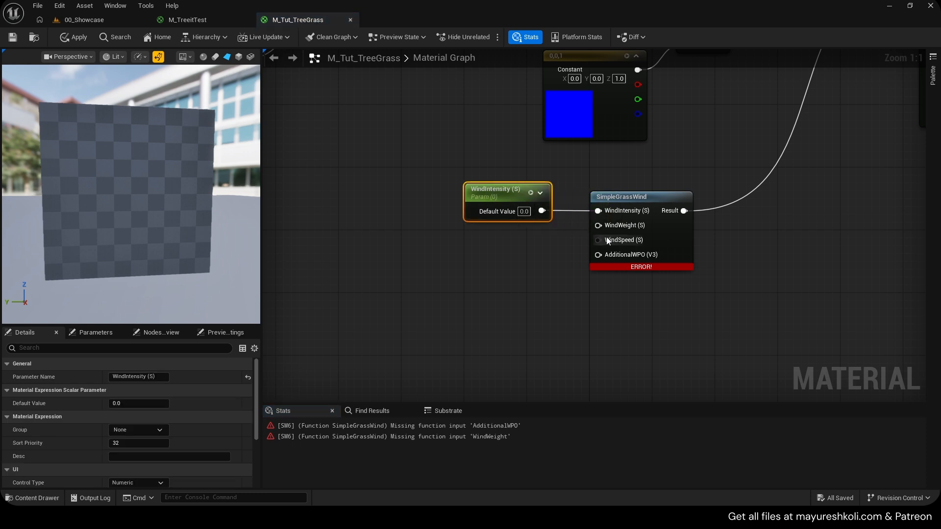
{"action": "right_click", "coordinate": [618, 226]}
{"action": "left_click", "coordinate": [639, 310]}
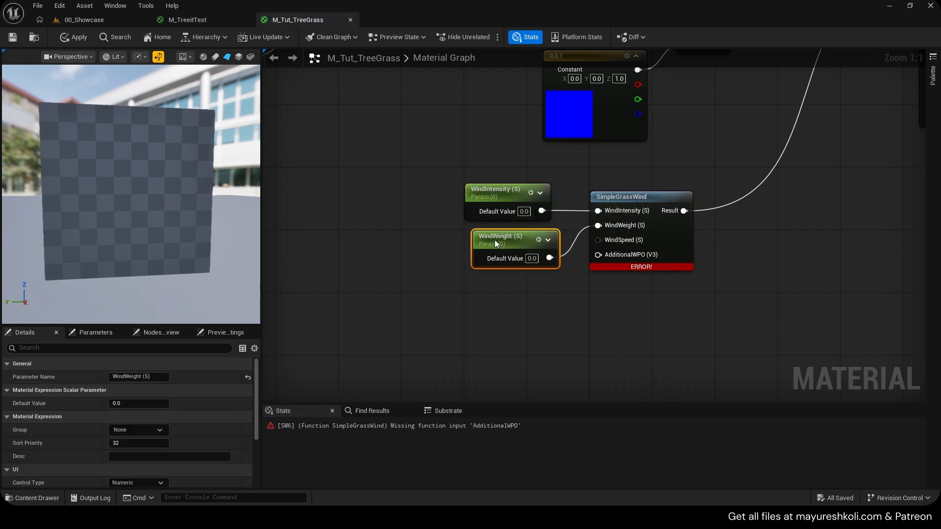
{"action": "left_click_drag", "start_coordinate": [495, 240], "coordinate": [487, 241]}
{"action": "left_click_drag", "start_coordinate": [437, 173], "coordinate": [525, 252]}
{"action": "left_click_drag", "start_coordinate": [497, 237], "coordinate": [434, 190]}
Promote SimpleGrassWind's WindSpeed input to a parameter and place it under the WindWeight node.
{"action": "right_click", "coordinate": [627, 240]}
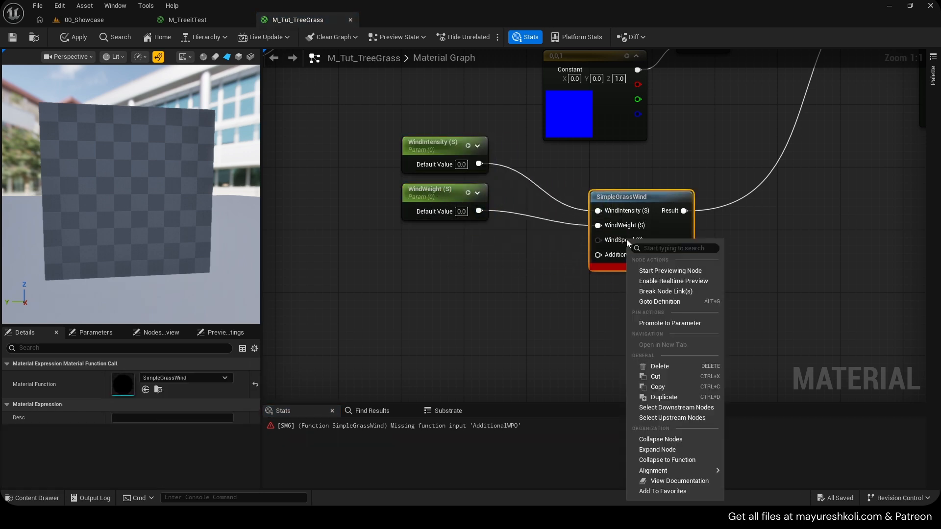
{"action": "left_click", "coordinate": [663, 323]}
{"action": "left_click_drag", "start_coordinate": [538, 260], "coordinate": [453, 262]}
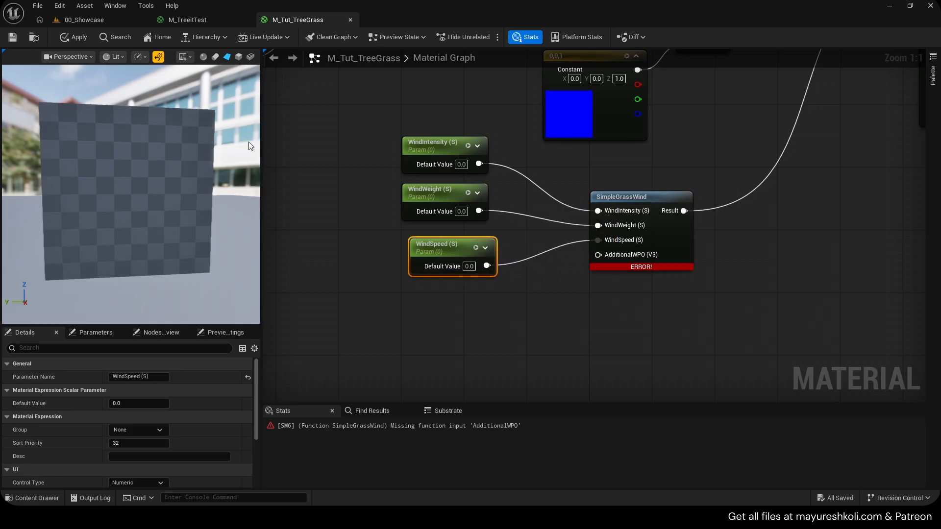
Connect a Constant node of value 0 to SimpleGrassWind's AdditionalWPO input and apply the material.
{"action": "left_click", "coordinate": [74, 41]}
{"action": "left_click", "coordinate": [554, 278]}
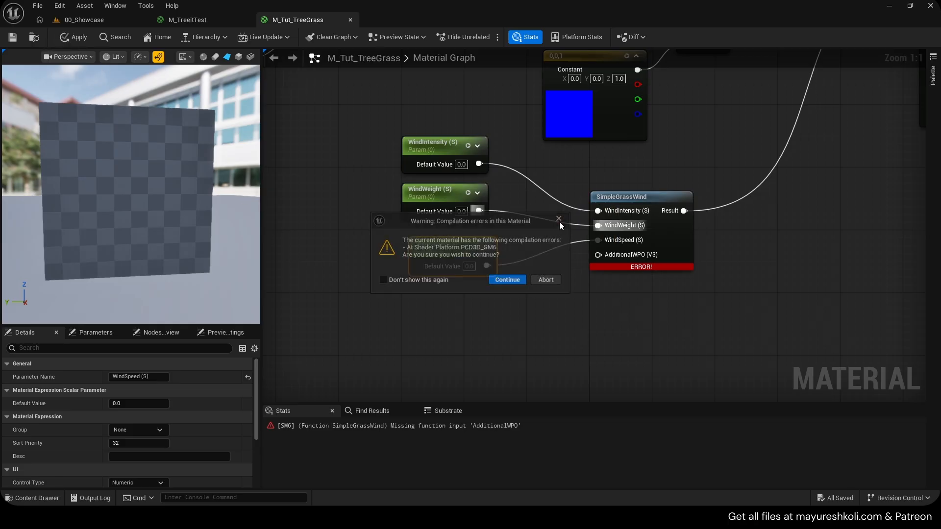
{"action": "key", "text": "1"}
{"action": "left_click", "coordinate": [458, 301]}
{"action": "left_click_drag", "start_coordinate": [513, 304], "coordinate": [621, 256]}
{"action": "left_click", "coordinate": [61, 38]}
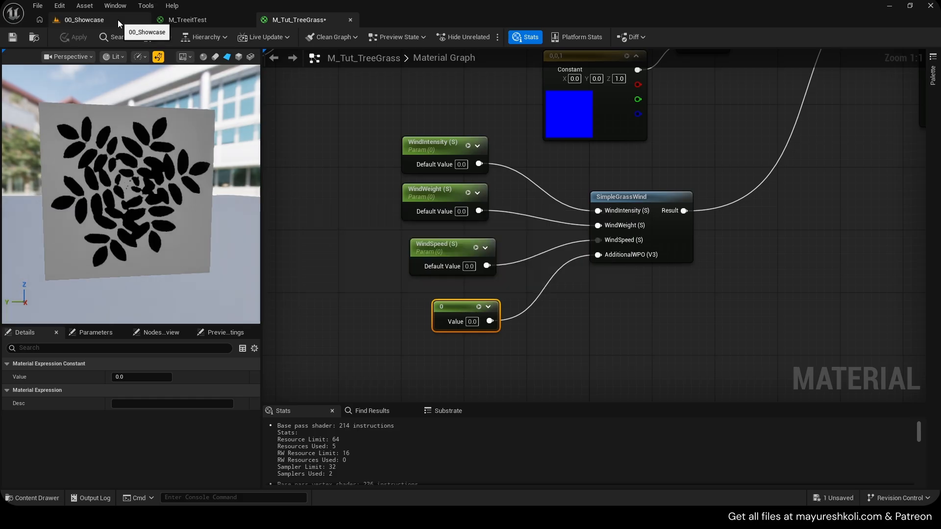
In MI_Tut_TreeGrass_Inst, enable the WindIntensity, WindSpeed and WindWeight overrides and move its window clear of the showcase trees.
{"action": "left_click", "coordinate": [117, 19]}
{"action": "scroll", "coordinate": [647, 213], "scroll_direction": "down", "scroll_amount": 3}
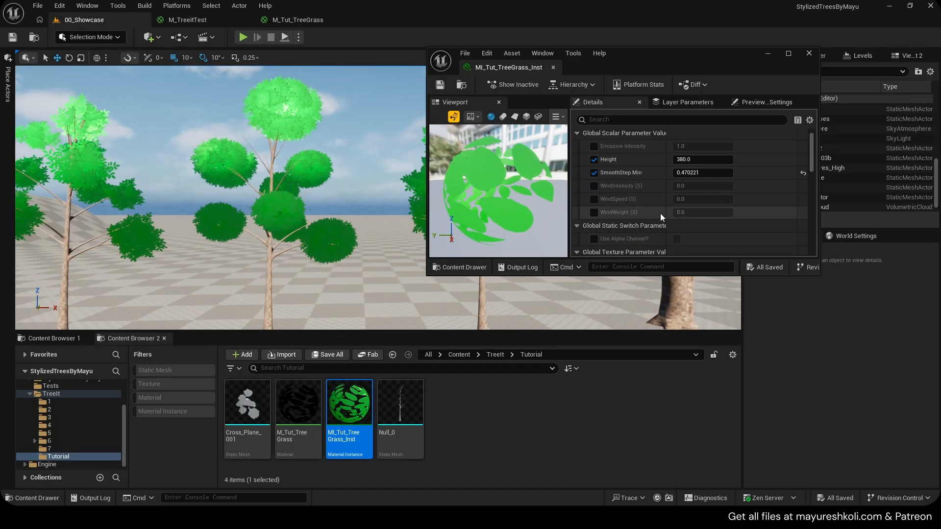
{"action": "left_click", "coordinate": [594, 168]}
{"action": "left_click", "coordinate": [594, 181]}
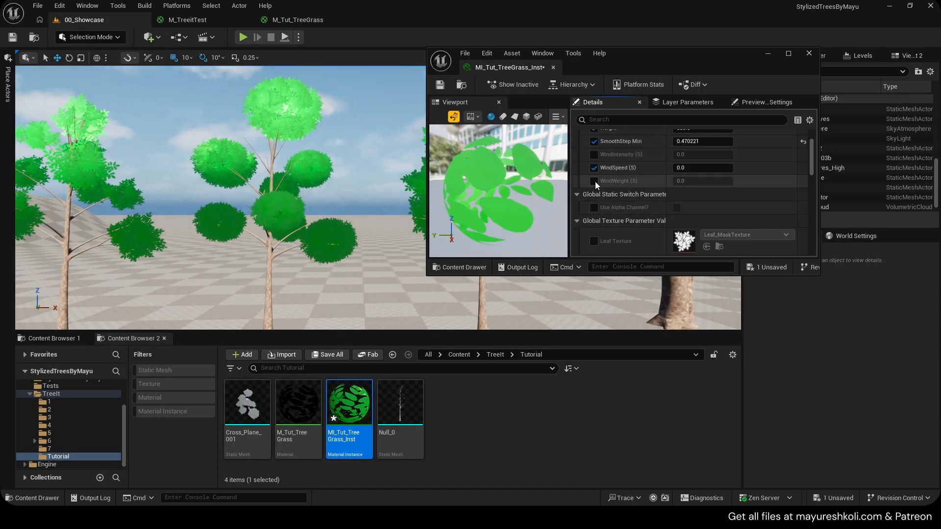
{"action": "left_click", "coordinate": [594, 155]}
{"action": "left_click_drag", "start_coordinate": [653, 65], "coordinate": [732, 193]}
{"action": "right_click", "coordinate": [437, 189]}
Set WindSpeed to 1 and WindIntensity to about 0.856 in the material instance.
{"action": "left_click_drag", "start_coordinate": [790, 277], "coordinate": [776, 302]}
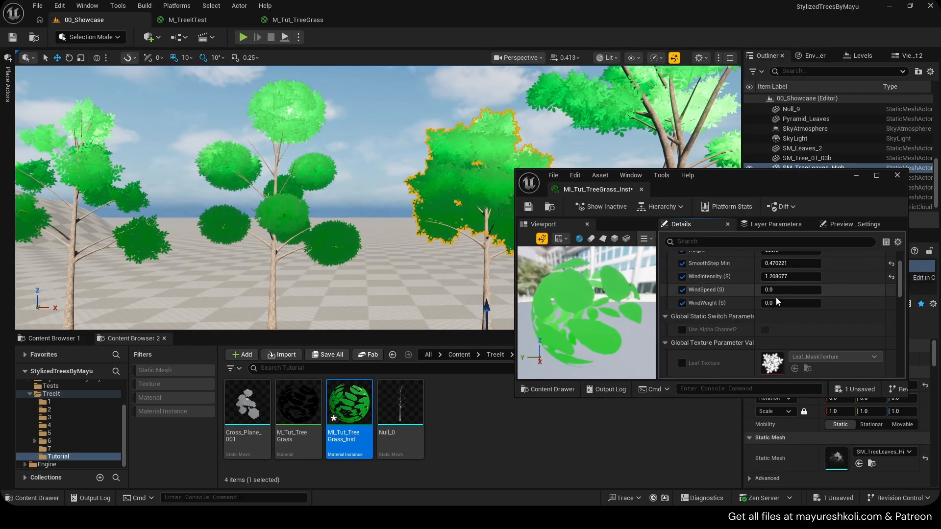
{"action": "left_click", "coordinate": [890, 277]}
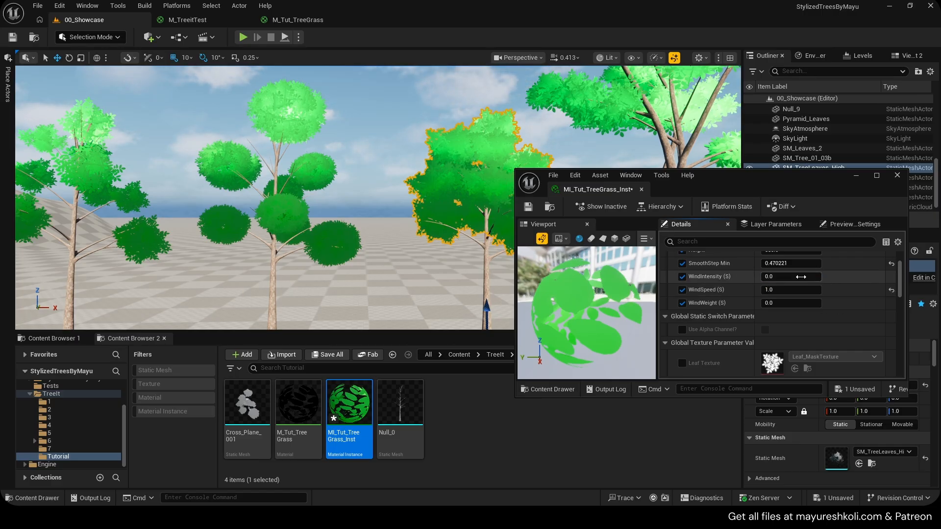
{"action": "left_click_drag", "start_coordinate": [791, 277], "coordinate": [713, 308]}
Set WindWeight to 1, WindSpeed to 0.1 and WindIntensity to about 0.936 in the material instance and save it.
{"action": "left_click", "coordinate": [786, 304]}
{"action": "type", "text": "1"}
{"action": "key", "text": "Return"}
{"action": "left_click", "coordinate": [783, 290]}
{"action": "type", "text": "0.1"}
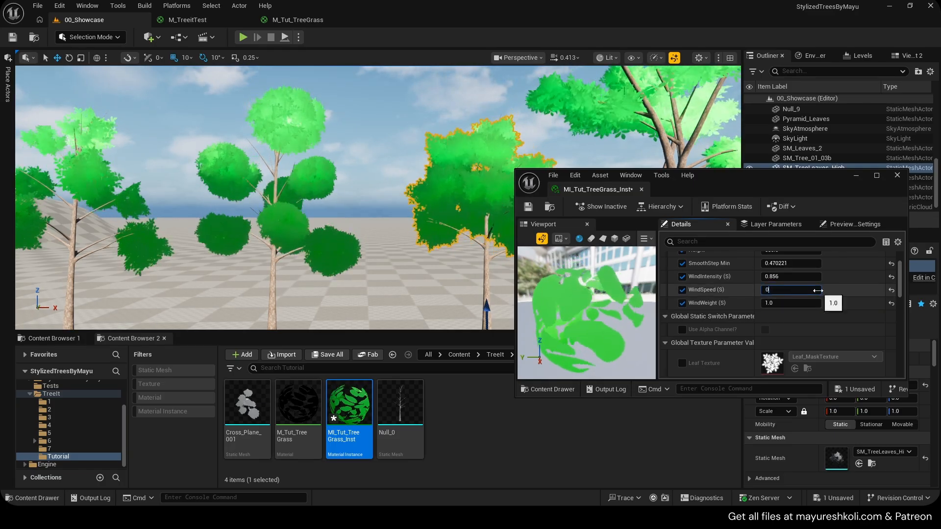
{"action": "key", "text": "Return"}
{"action": "left_click_drag", "start_coordinate": [782, 277], "coordinate": [787, 278]}
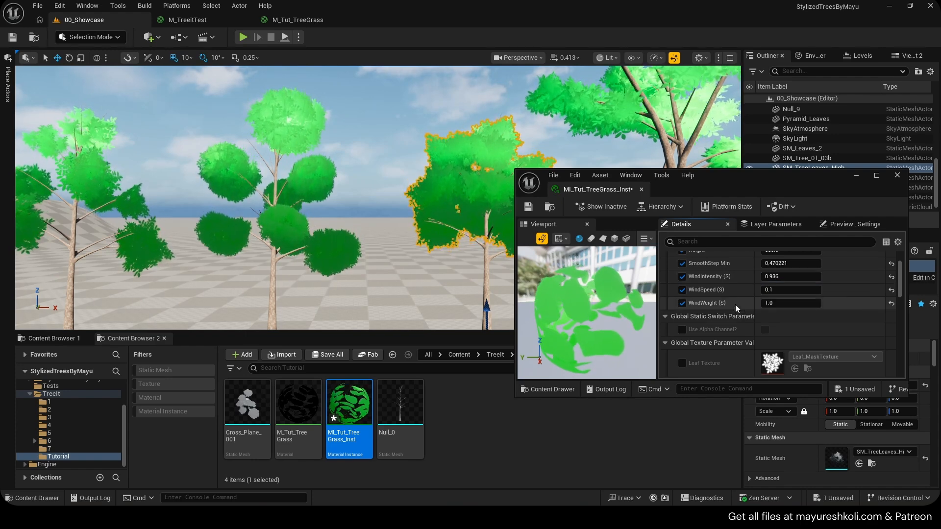
{"action": "left_click", "coordinate": [528, 207]}
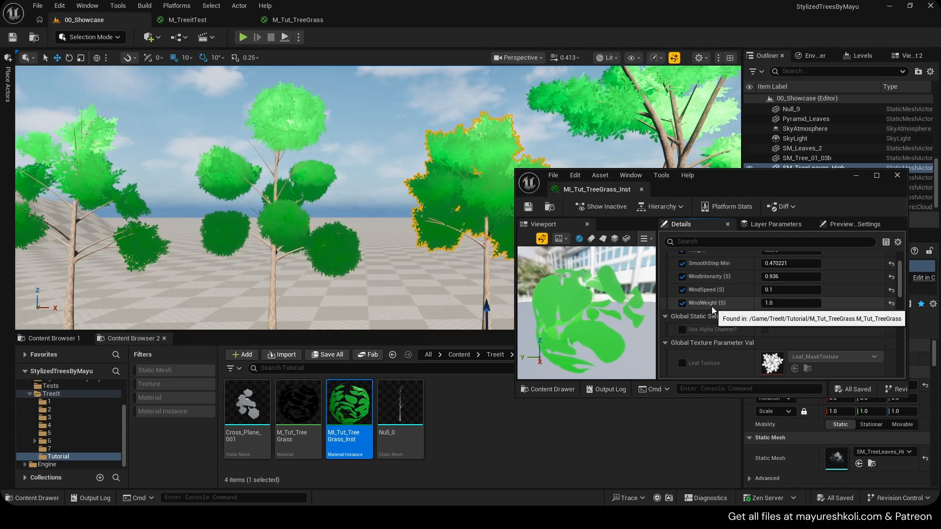
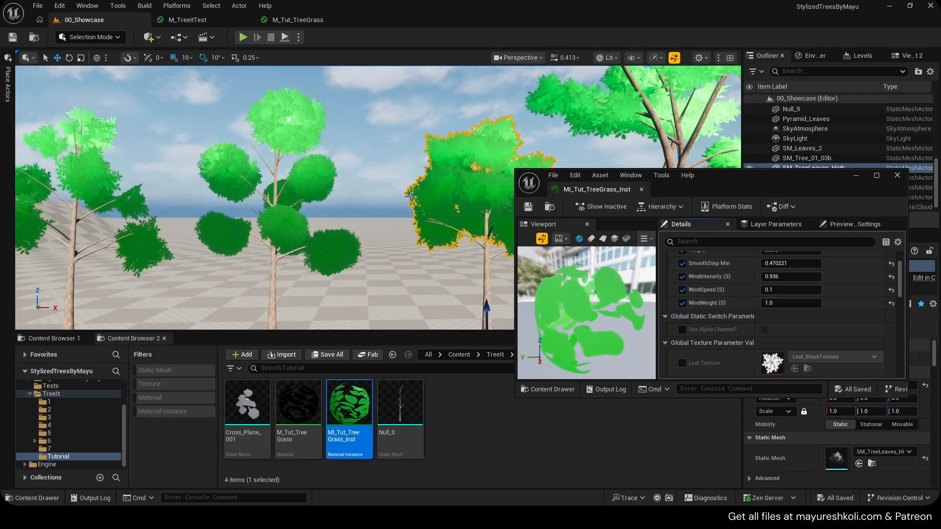
With the round-clump tree in close view, set WindWeight to 0.1 and WindSpeed to 0.2 in the material instance.
{"action": "key", "text": "w"}
{"action": "right_click_drag", "start_coordinate": [418, 214], "coordinate": [313, 215]}
{"action": "key", "text": "w"}
{"action": "left_click", "coordinate": [779, 303]}
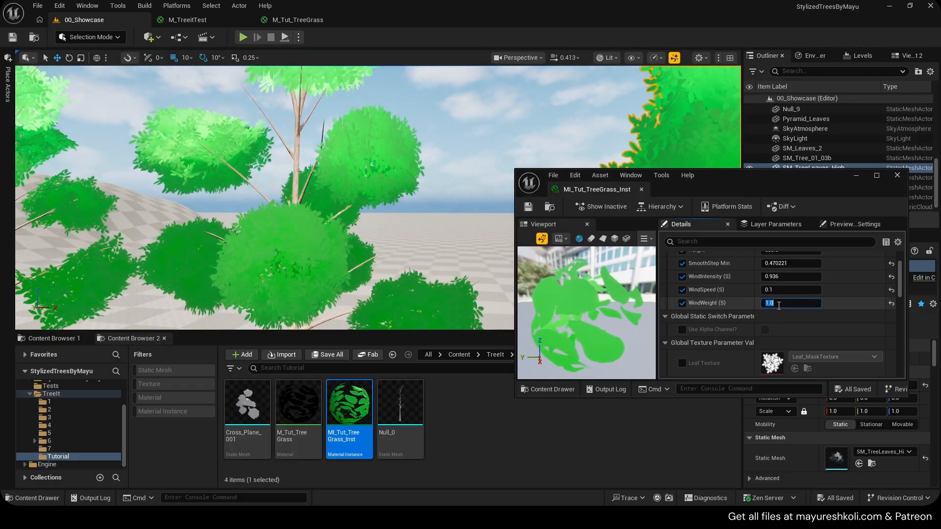
{"action": "type", "text": "0.1"}
{"action": "key", "text": "Return"}
{"action": "left_click", "coordinate": [814, 292]}
{"action": "type", "text": "0.2"}
{"action": "key", "text": "Return"}
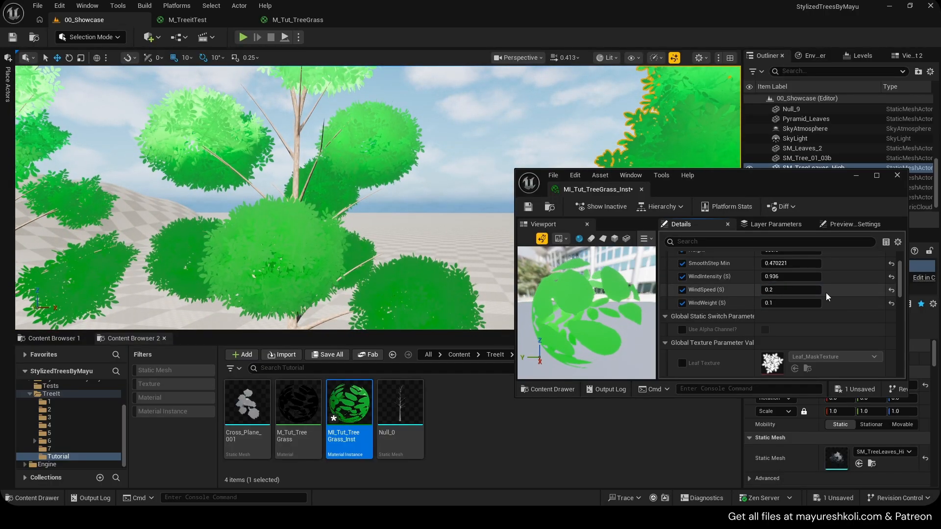
Set WindIntensity to 1, WindSpeed to 0.5 and WindWeight to 0.2 in MI_Tut_TreeGrass_Inst and save it.
{"action": "left_click", "coordinate": [805, 278]}
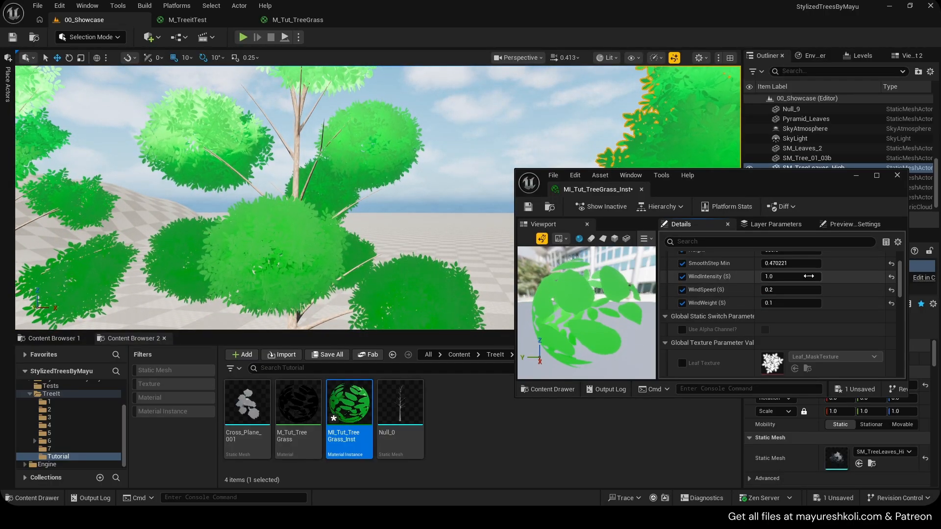
{"action": "left_click", "coordinate": [810, 290]}
{"action": "type", "text": "0."}
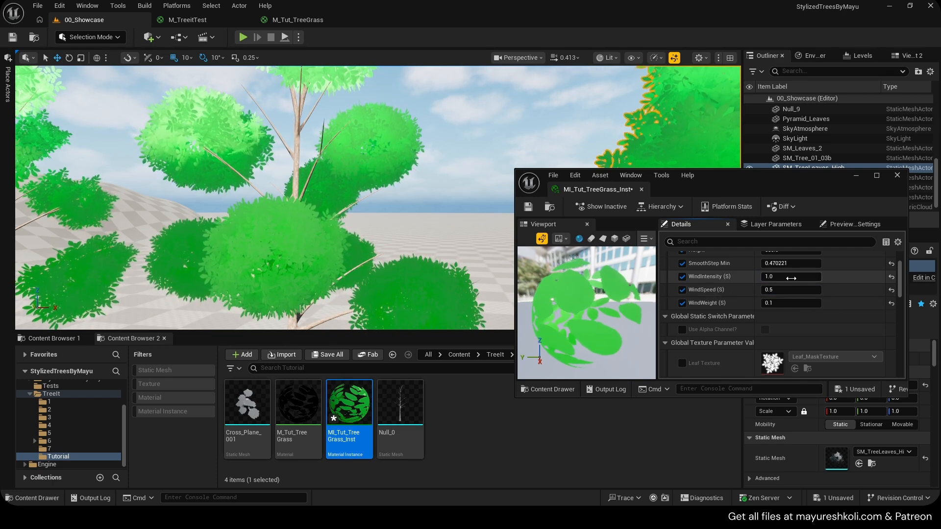
{"action": "left_click", "coordinate": [787, 303]}
{"action": "type", "text": "0.2"}
{"action": "key", "text": "Return"}
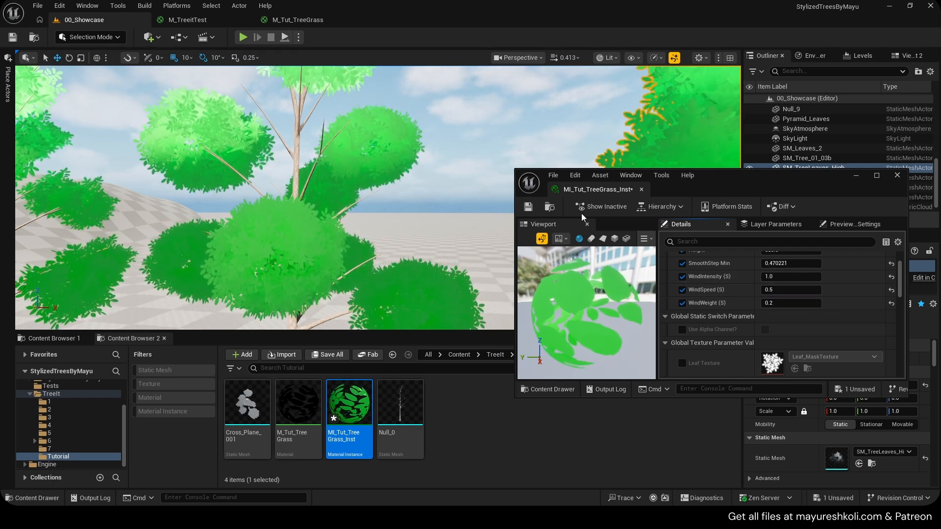
{"action": "left_click", "coordinate": [528, 206]}
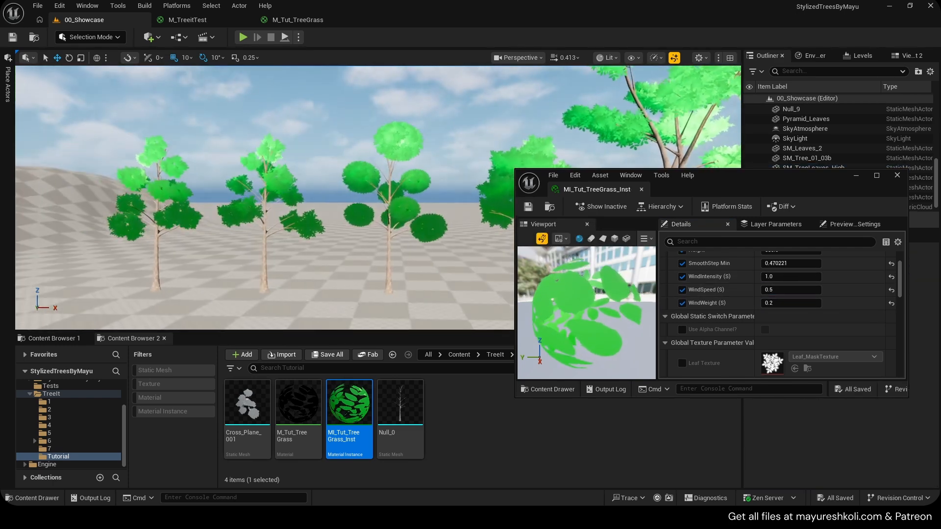
Try a WindSpeed of about 4.48 on the showcase trees, undo it and set WindSpeed to 0.2.
{"action": "key", "text": "a"}
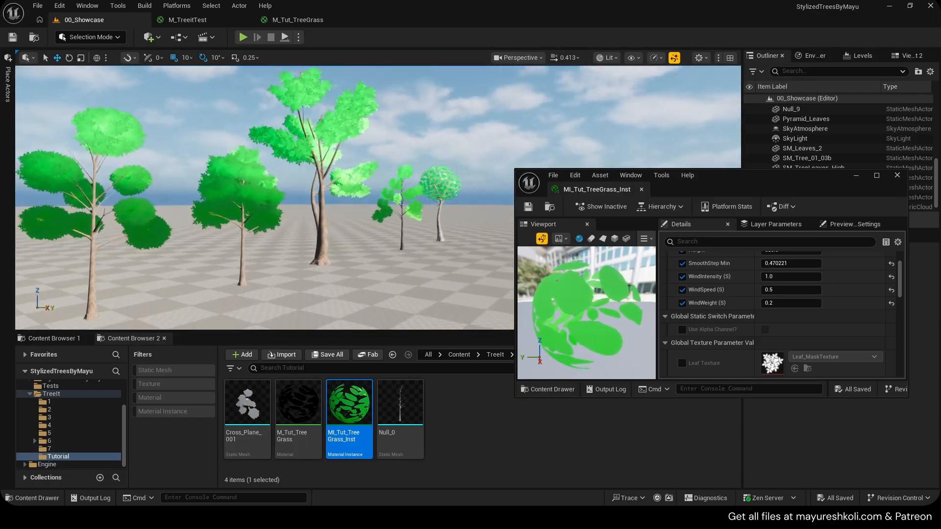
{"action": "right_click_drag", "start_coordinate": [377, 198], "coordinate": [260, 197]}
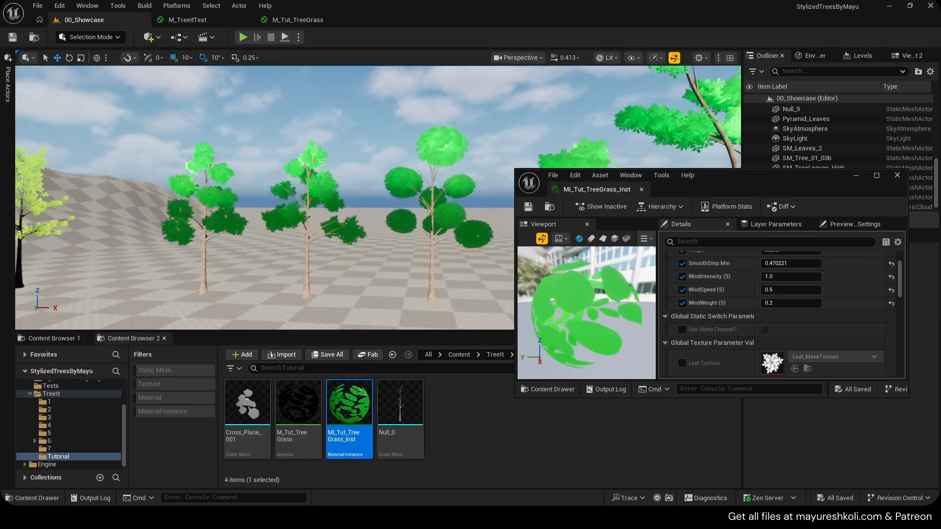
{"action": "mouse_move", "coordinate": [799, 276]}
{"action": "left_mouse_down"}
{"action": "mouse_move", "coordinate": [823, 277]}
{"action": "mouse_move", "coordinate": [795, 289]}
{"action": "left_mouse_up"}
{"action": "key", "text": "ctrl+z"}
{"action": "key", "text": "ctrl+z"}
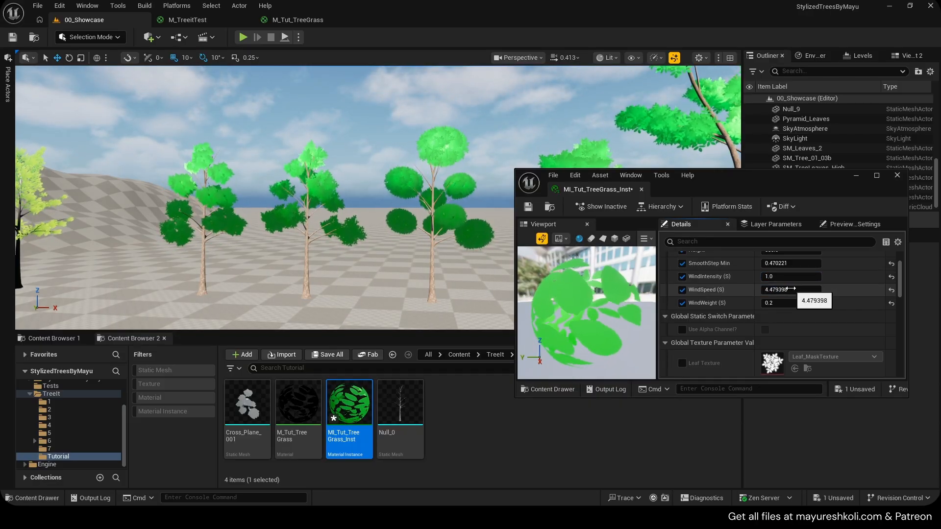
{"action": "left_click", "coordinate": [799, 290]}
{"action": "type", "text": "0.2"}
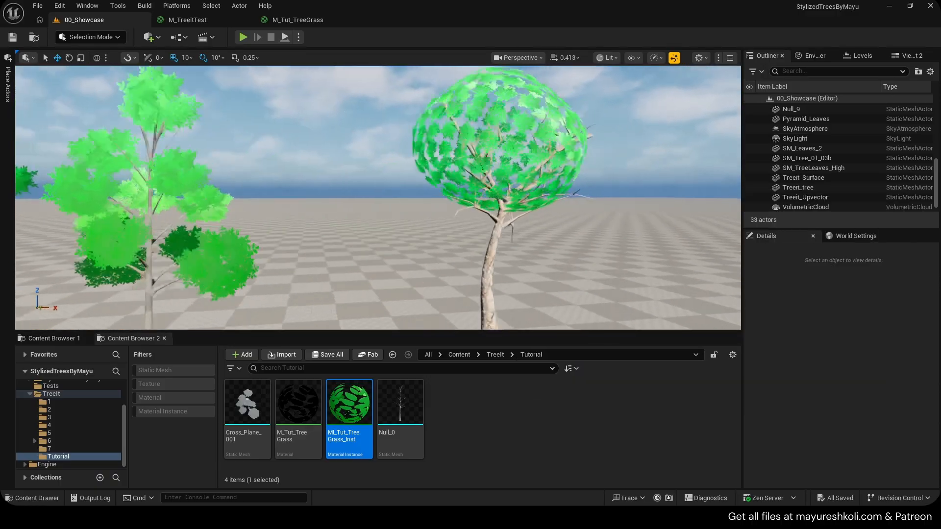
Examine the leaf motion up close on the round-canopied tree and across the whole row of showcase trees.
{"action": "right_click_drag", "start_coordinate": [377, 198], "coordinate": [436, 211]}
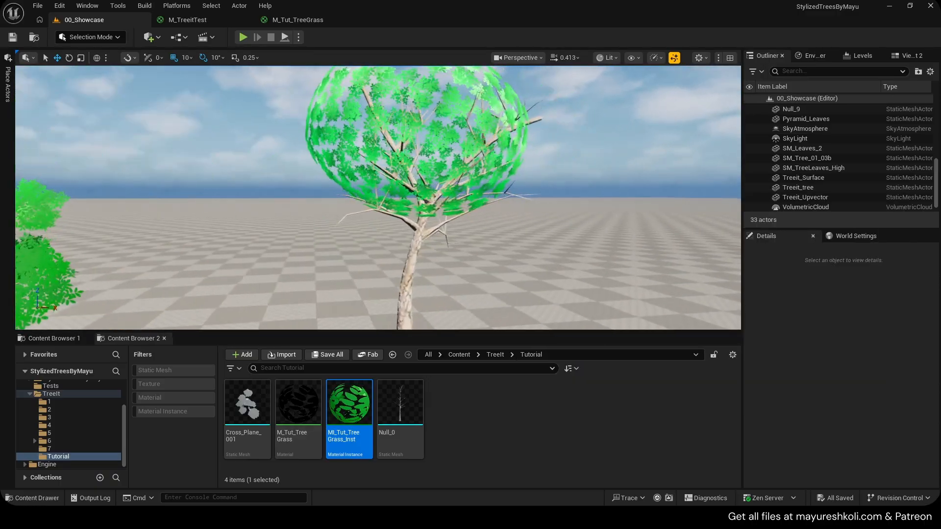
{"action": "left_click", "coordinate": [431, 162]}
{"action": "right_click_drag", "start_coordinate": [431, 162], "coordinate": [353, 147]}
{"action": "right_click_drag", "start_coordinate": [377, 197], "coordinate": [319, 221]}
{"action": "left_click", "coordinate": [521, 115]}
{"action": "left_click", "coordinate": [583, 132]}
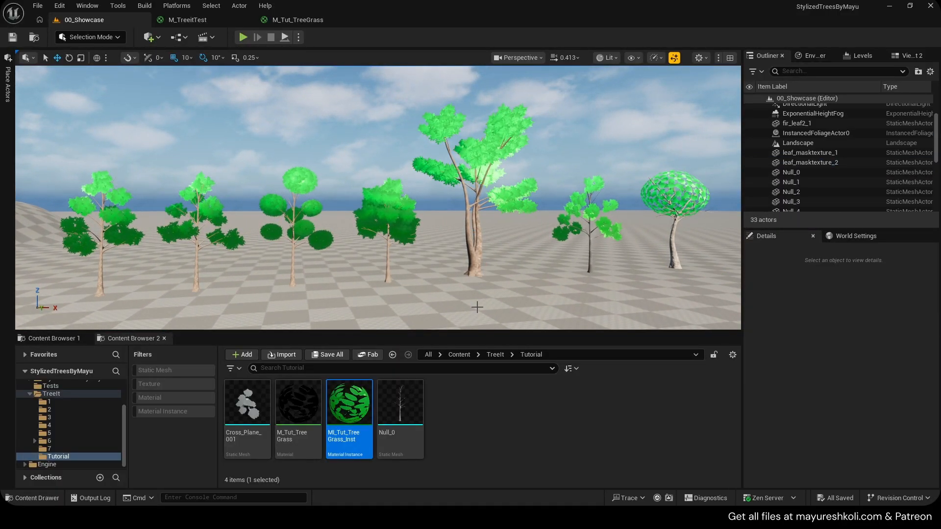
In M_TreeitTest, select and copy the node chain that leads from TexCoord towards the SimpleGrassWind node.
{"action": "left_click", "coordinate": [196, 20]}
{"action": "scroll", "coordinate": [384, 276], "scroll_direction": "down", "scroll_amount": 4}
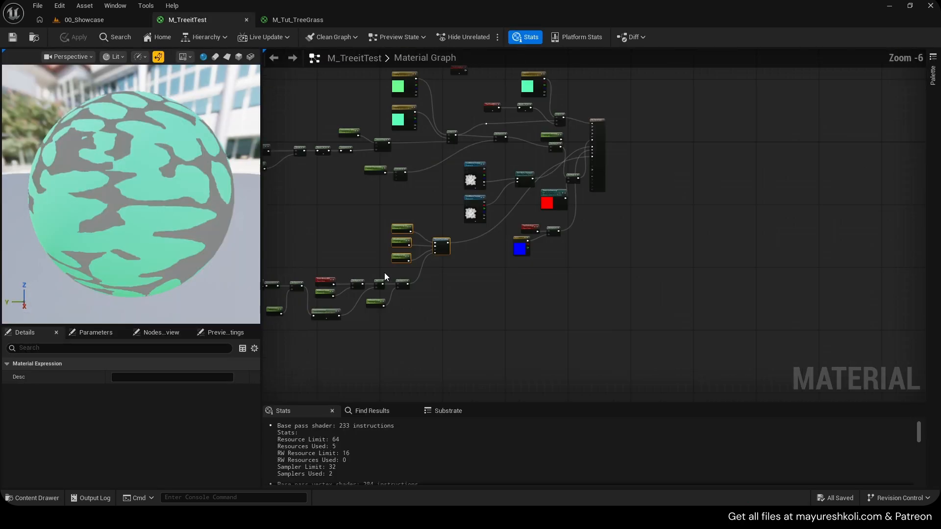
{"action": "right_click_drag", "start_coordinate": [380, 277], "coordinate": [799, 255]}
{"action": "scroll", "coordinate": [648, 255], "scroll_direction": "up", "scroll_amount": 2}
{"action": "scroll", "coordinate": [675, 266], "scroll_direction": "down", "scroll_amount": 1}
{"action": "left_click_drag", "start_coordinate": [862, 318], "coordinate": [370, 227]}
Paste the copied TexCoord node chain into an empty area of the M_Tut_TreeGrass graph, beside the SimpleGrassWind nodes.
{"action": "left_click", "coordinate": [314, 22]}
{"action": "scroll", "coordinate": [478, 267], "scroll_direction": "down", "scroll_amount": 1}
{"action": "right_click_drag", "start_coordinate": [487, 311], "coordinate": [621, 110]}
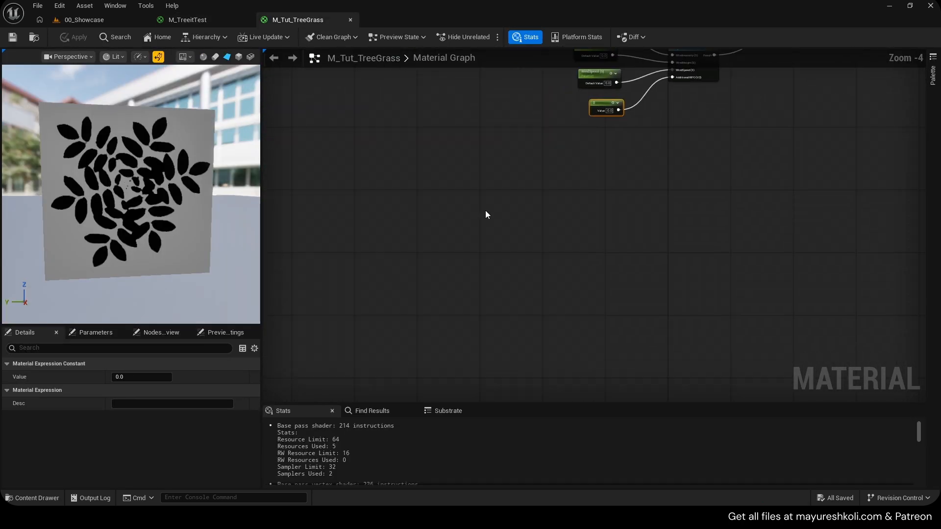
{"action": "scroll", "coordinate": [426, 203], "scroll_direction": "down", "scroll_amount": 1}
{"action": "right_click_drag", "start_coordinate": [426, 203], "coordinate": [569, 202]}
{"action": "scroll", "coordinate": [485, 196], "scroll_direction": "down", "scroll_amount": 1}
{"action": "left_click", "coordinate": [466, 206]}
{"action": "right_click_drag", "start_coordinate": [466, 207], "coordinate": [525, 211]}
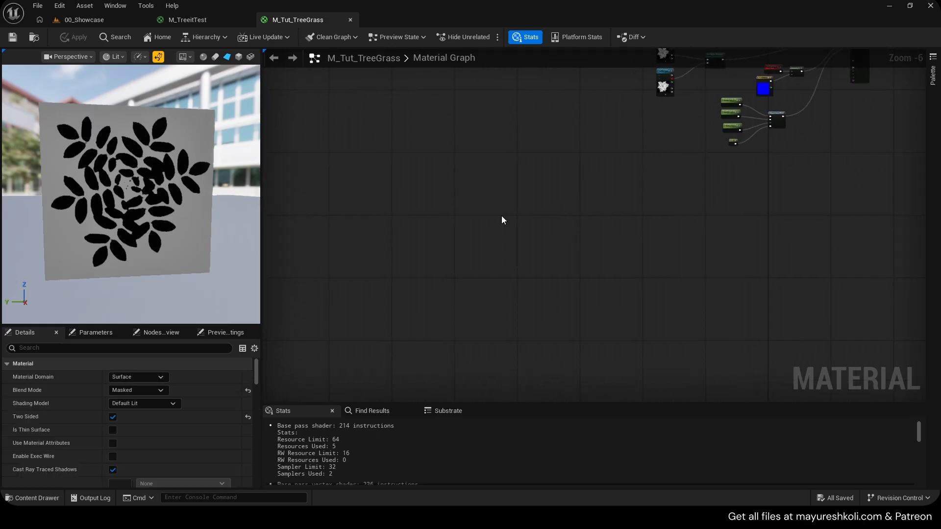
{"action": "key", "text": "ctrl+v"}
{"action": "scroll", "coordinate": [529, 223], "scroll_direction": "up", "scroll_amount": 5}
{"action": "scroll", "coordinate": [850, 254], "scroll_direction": "down", "scroll_amount": 1}
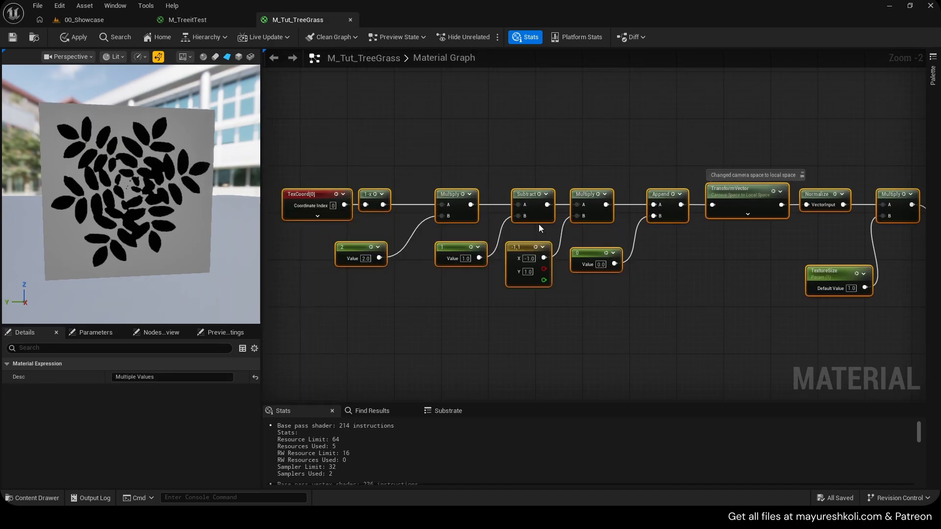
Select the pasted reference nodes and shift them slightly within the M_Tut_TreeGrass graph.
{"action": "key", "text": "ctrl+s"}
{"action": "right_click_drag", "start_coordinate": [436, 219], "coordinate": [484, 203]}
{"action": "scroll", "coordinate": [483, 203], "scroll_direction": "down", "scroll_amount": 2}
{"action": "right_click_drag", "start_coordinate": [709, 239], "coordinate": [584, 233]}
{"action": "scroll", "coordinate": [584, 233], "scroll_direction": "down", "scroll_amount": 1}
{"action": "left_click_drag", "start_coordinate": [802, 268], "coordinate": [343, 183]}
{"action": "left_click_drag", "start_coordinate": [560, 198], "coordinate": [570, 211]}
{"action": "left_click", "coordinate": [406, 182]}
{"action": "scroll", "coordinate": [359, 186], "scroll_direction": "up", "scroll_amount": 5}
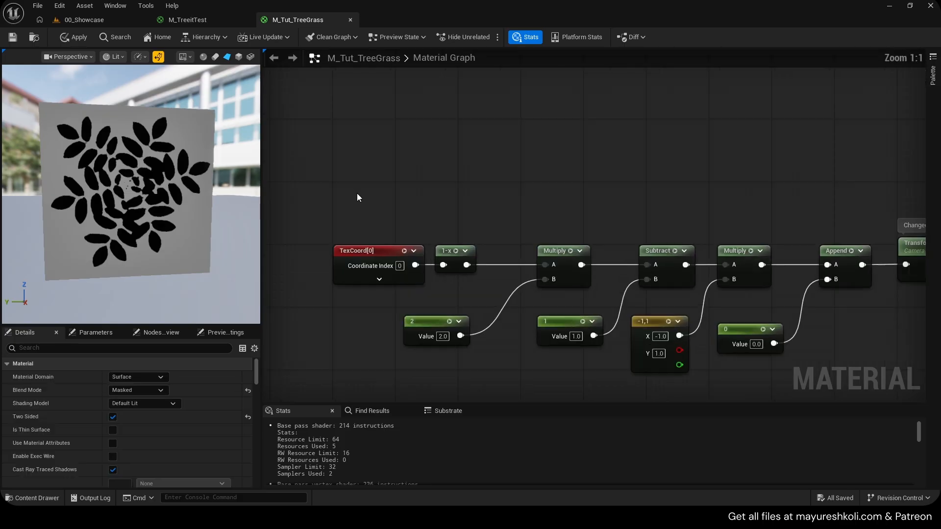
Add a TextureCoordinate node in the free space above the pasted reference chain.
{"action": "right_click_drag", "start_coordinate": [376, 201], "coordinate": [440, 215]}
{"action": "right_click", "coordinate": [357, 123]}
{"action": "left_click", "coordinate": [338, 114]}
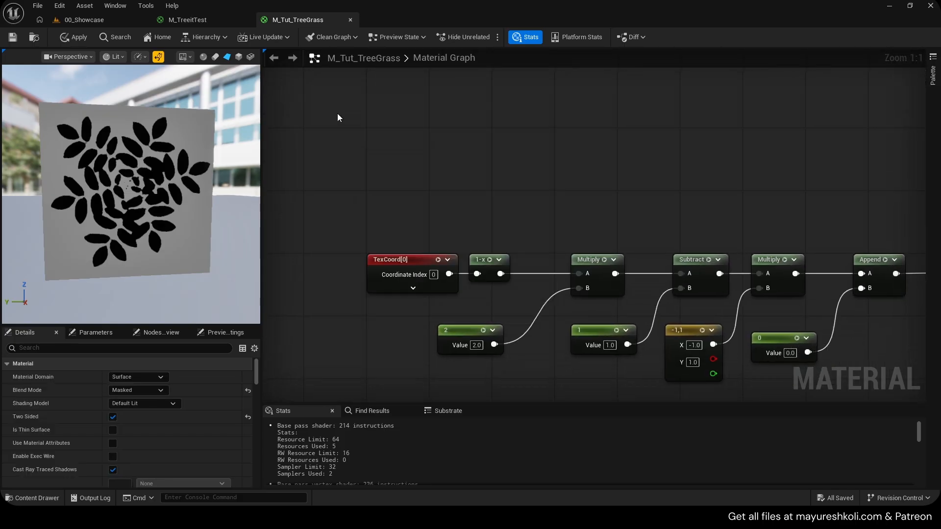
{"action": "key", "text": "u"}
{"action": "left_click", "coordinate": [343, 115]}
{"action": "left_click_drag", "start_coordinate": [346, 118], "coordinate": [309, 133]}
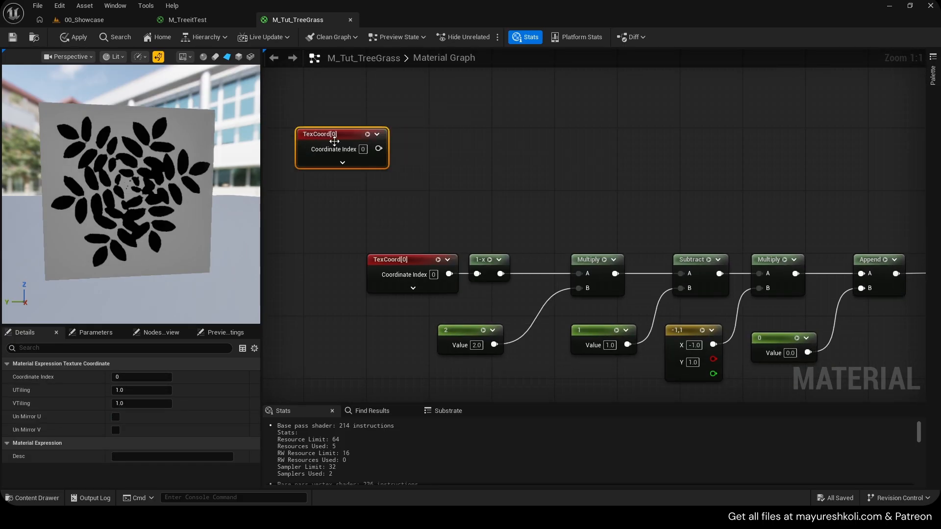
Add a 1-x node fed by the new TexCoord, straighten their connection and move the pair higher above the reference chain.
{"action": "left_click_drag", "start_coordinate": [378, 148], "coordinate": [421, 146]}
{"action": "type", "text": "1-x"}
{"action": "key", "text": "Return"}
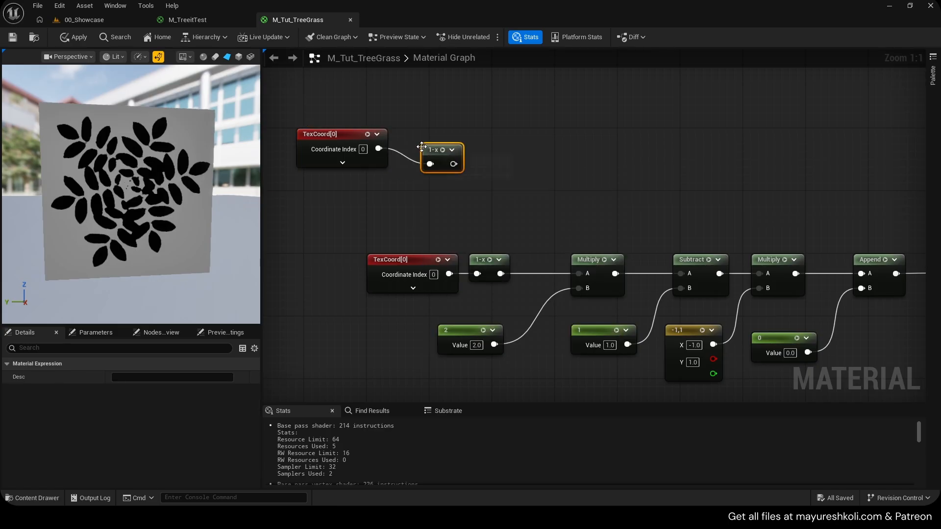
{"action": "left_click_drag", "start_coordinate": [371, 117], "coordinate": [434, 192]}
{"action": "key", "text": "q"}
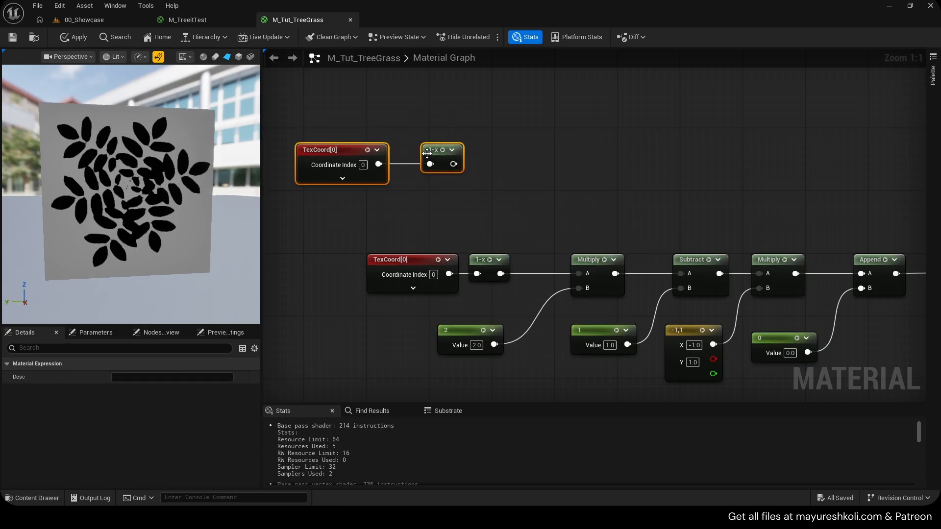
{"action": "left_click_drag", "start_coordinate": [427, 153], "coordinate": [491, 106]}
Add a Multiply node, connect the new 1-x output to its A input and set B to 2.
{"action": "right_click_drag", "start_coordinate": [504, 180], "coordinate": [458, 205]}
{"action": "left_click", "coordinate": [453, 142]}
{"action": "key", "text": "m"}
{"action": "left_click", "coordinate": [520, 132]}
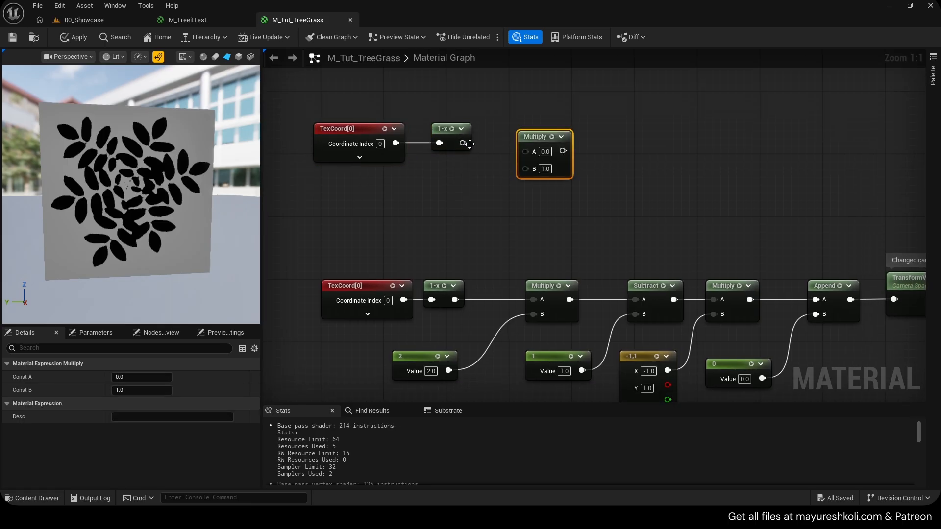
{"action": "left_click_drag", "start_coordinate": [463, 143], "coordinate": [530, 151]}
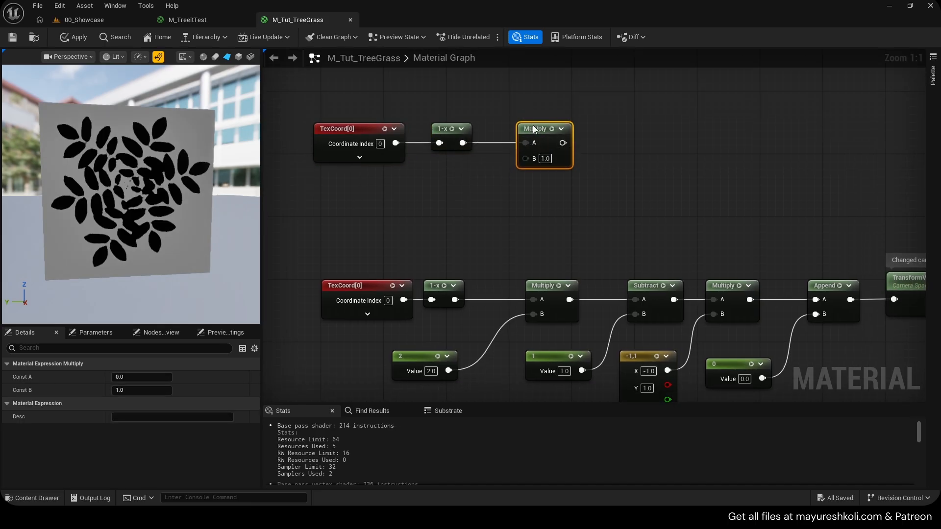
{"action": "type", "text": "2"}
{"action": "left_click", "coordinate": [523, 205]}
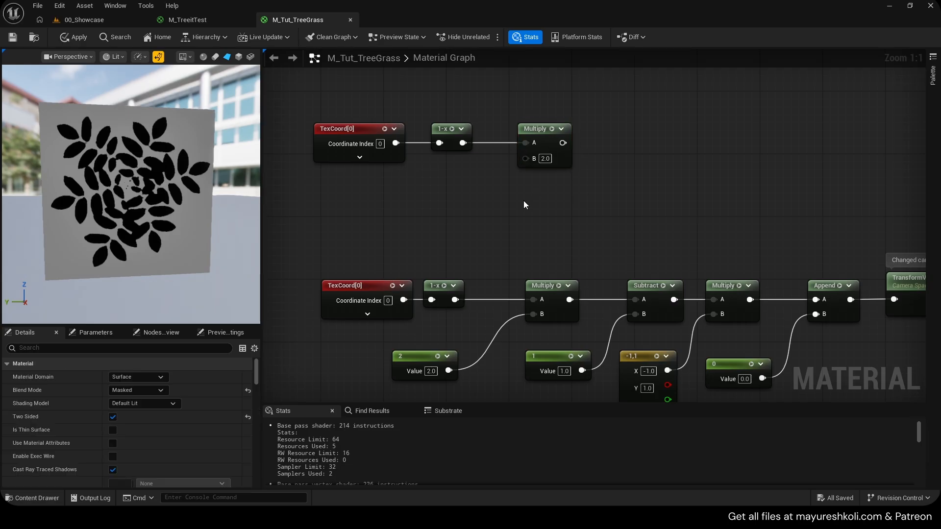
Try feeding the new Multiply node's B input from a Constant node of value 2, and delete that Constant.
{"action": "mouse_move", "coordinate": [384, 340]}
{"action": "left_mouse_down"}
{"action": "mouse_move", "coordinate": [495, 384]}
{"action": "mouse_move", "coordinate": [395, 346]}
{"action": "left_mouse_up"}
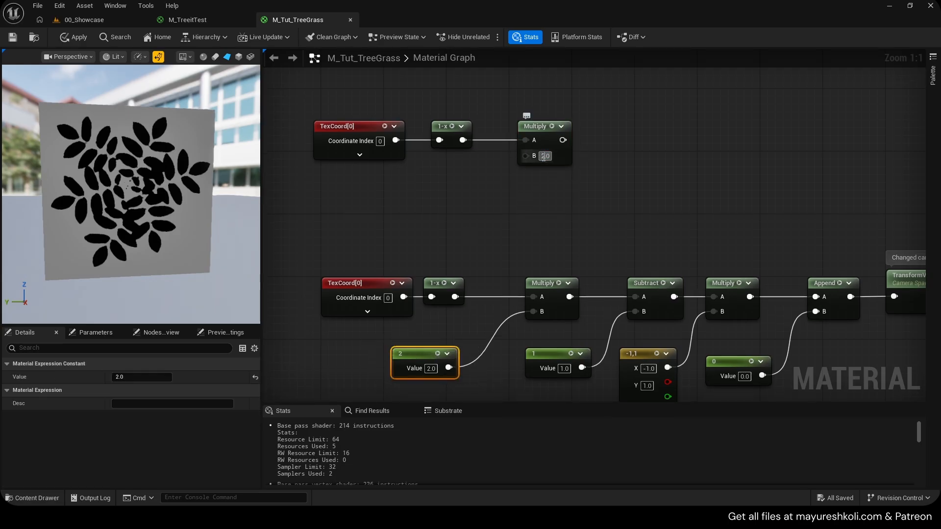
{"action": "left_click", "coordinate": [457, 214]}
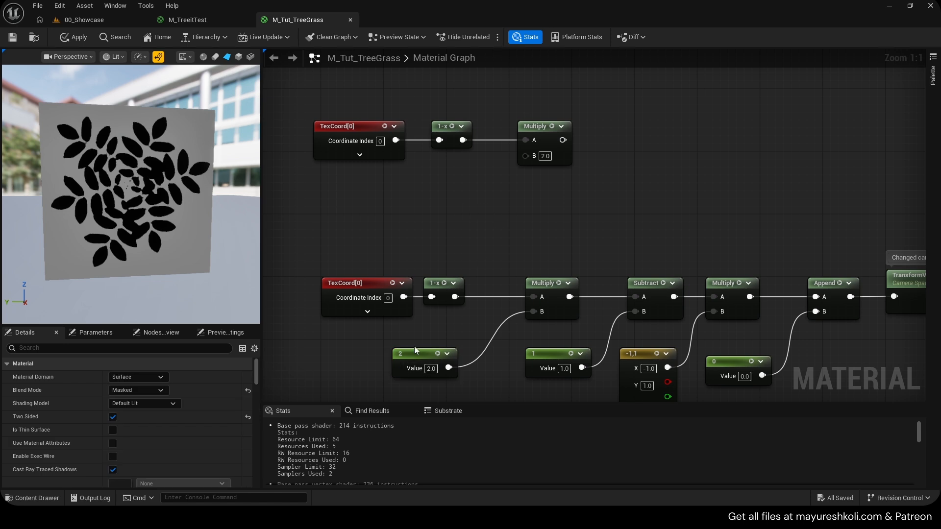
{"action": "left_click", "coordinate": [420, 185]}
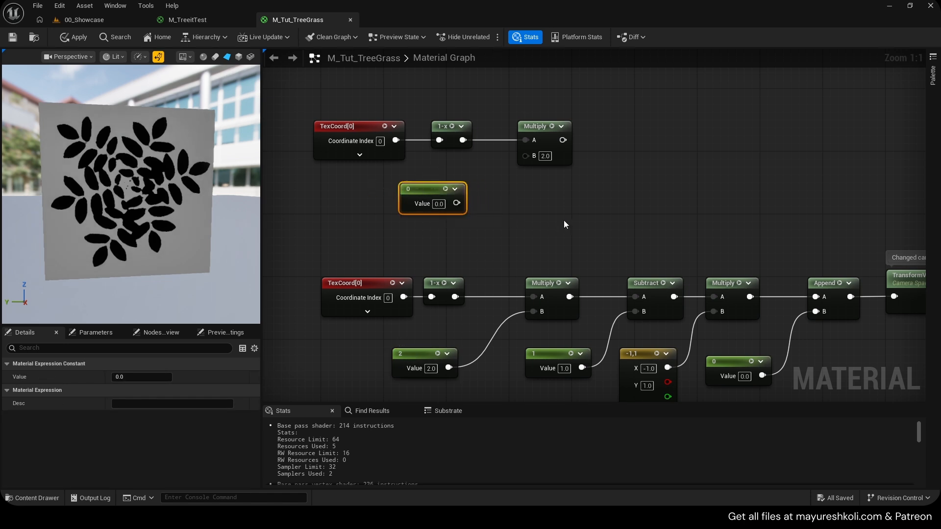
{"action": "left_click", "coordinate": [525, 208]}
{"action": "key", "text": "Delete"}
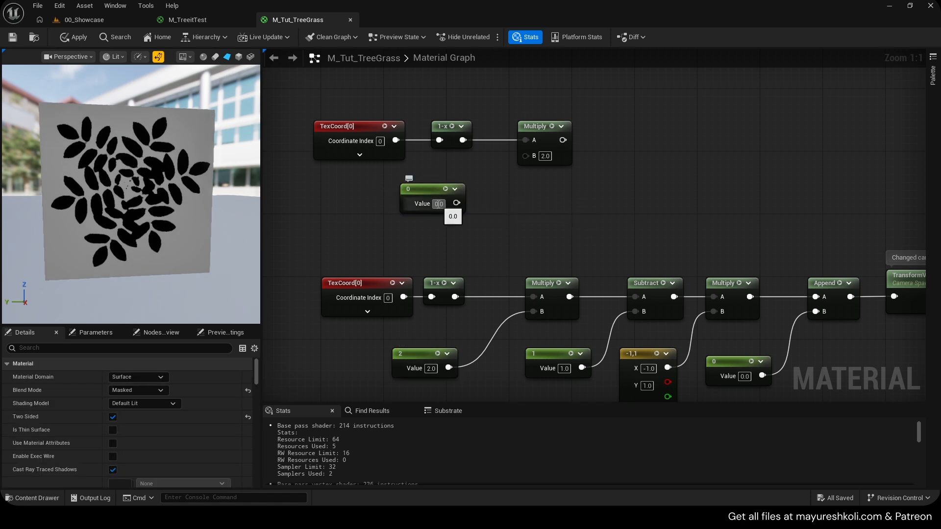
{"action": "type", "text": "2"}
{"action": "key", "text": "Return"}
{"action": "left_click_drag", "start_coordinate": [457, 203], "coordinate": [526, 155]}
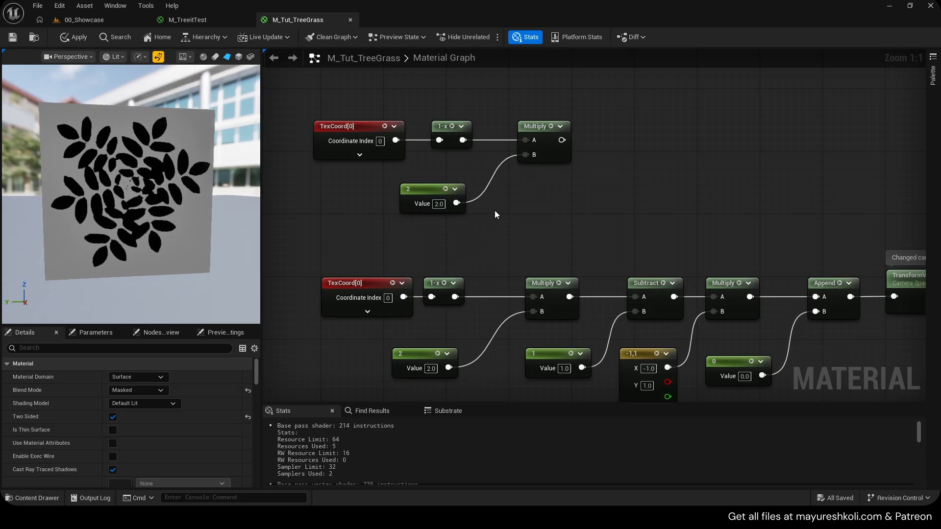
{"action": "key", "text": "Delete"}
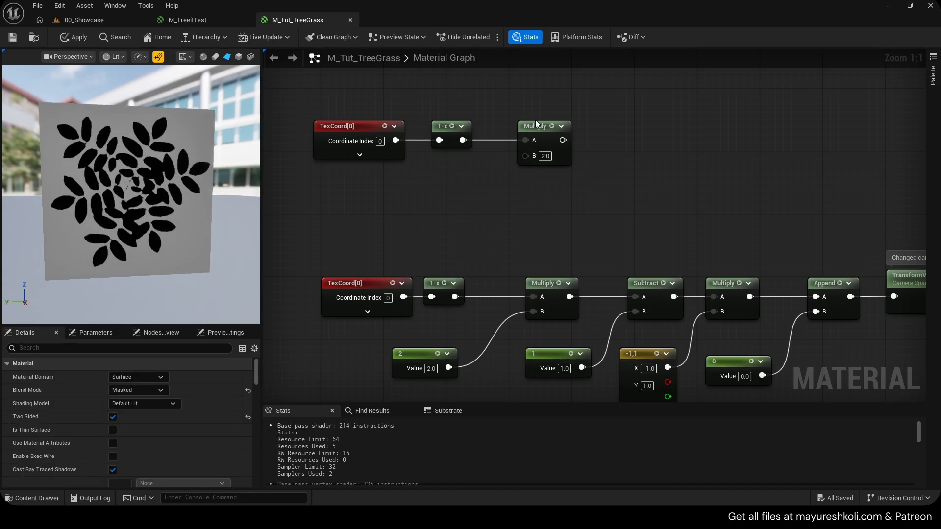
Move the new Multiply node slightly closer to the 1-x node.
{"action": "left_click_drag", "start_coordinate": [535, 123], "coordinate": [527, 132]}
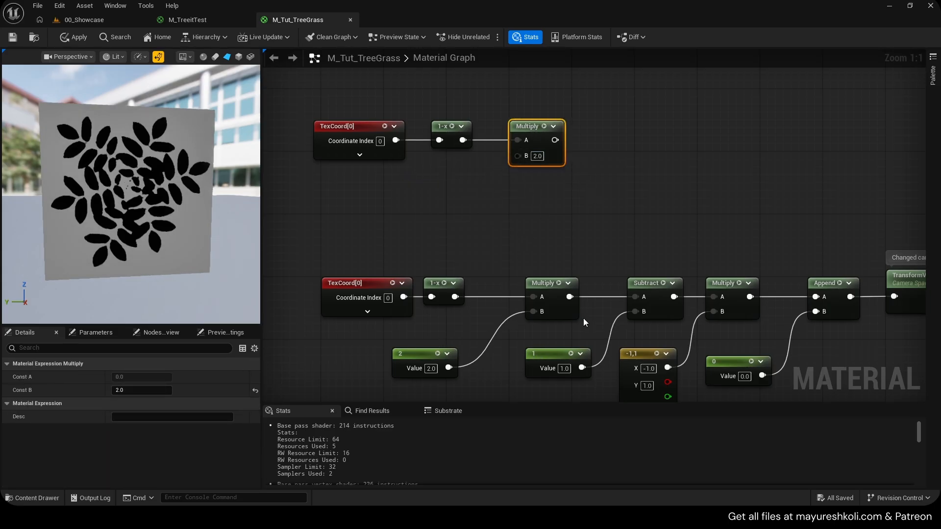
Add a Subtract node fed by the new Multiply node's output, leaving its B value at 1.
{"action": "right_click_drag", "start_coordinate": [590, 215], "coordinate": [560, 228]}
{"action": "left_click_drag", "start_coordinate": [559, 228], "coordinate": [336, 124]}
{"action": "right_click_drag", "start_coordinate": [336, 125], "coordinate": [323, 129]}
{"action": "left_click_drag", "start_coordinate": [511, 158], "coordinate": [550, 159]}
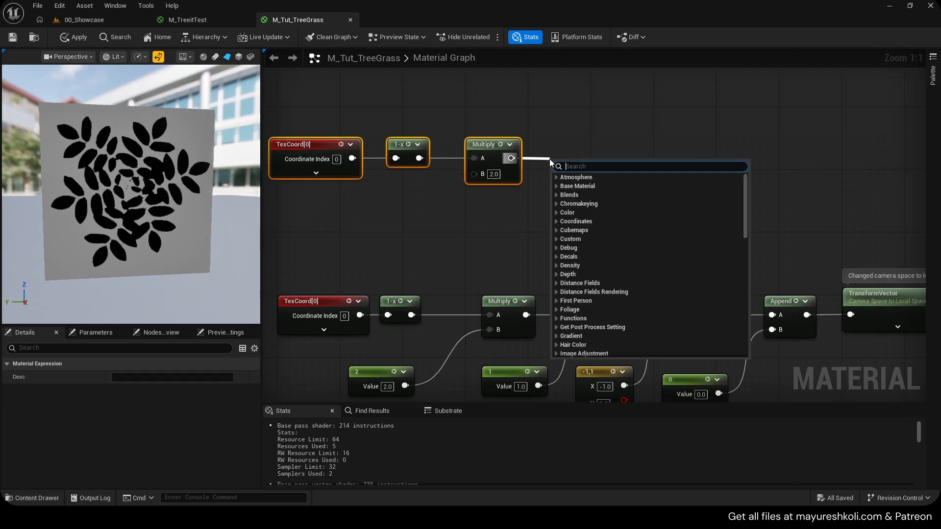
{"action": "type", "text": "sub"}
{"action": "key", "text": "Return"}
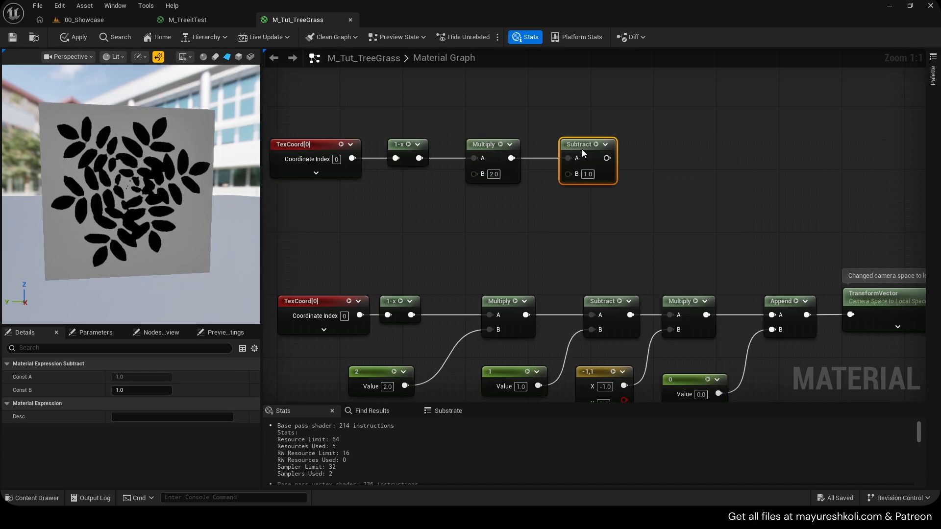
Add a second Multiply node after the new Subtract and connect the Subtract output to its A input.
{"action": "right_click_drag", "start_coordinate": [581, 149], "coordinate": [560, 113]}
{"action": "right_click_drag", "start_coordinate": [568, 301], "coordinate": [474, 319]}
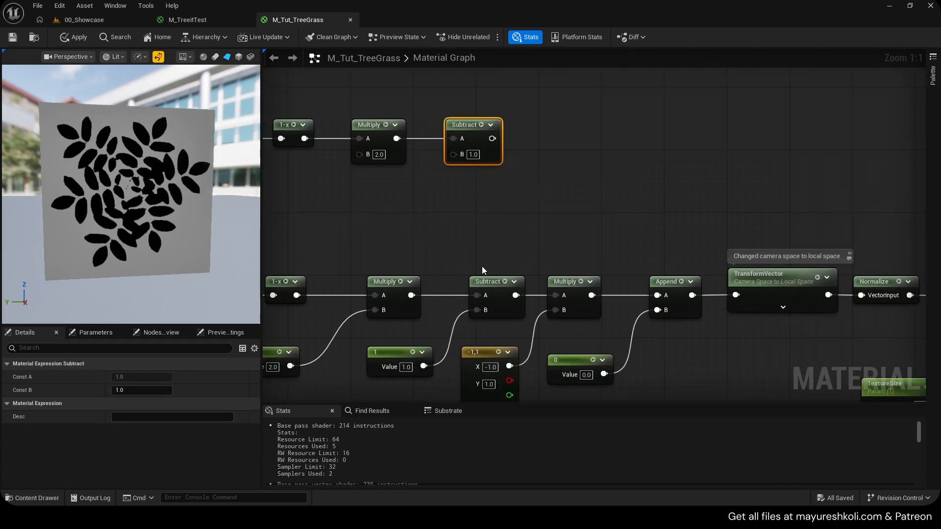
{"action": "left_click", "coordinate": [541, 125]}
{"action": "left_click_drag", "start_coordinate": [492, 138], "coordinate": [548, 139]}
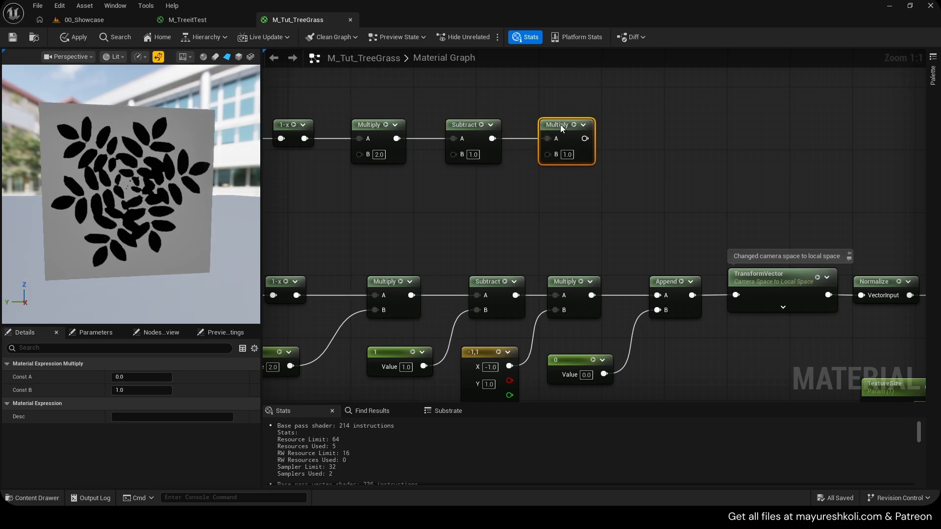
Add a Constant2Vector node below the new Subtract node with X set to -1 and Y set to 1.
{"action": "left_click", "coordinate": [477, 187]}
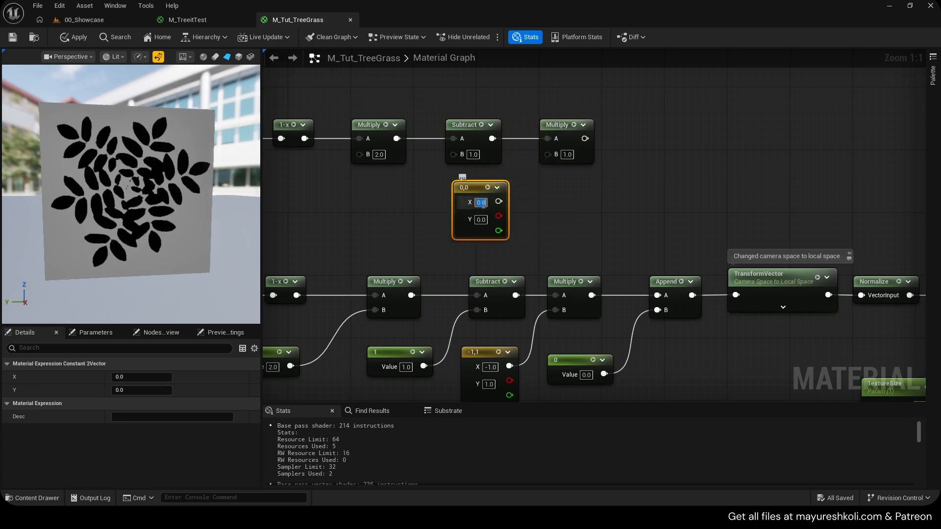
{"action": "type", "text": "-1"}
{"action": "left_click", "coordinate": [554, 213]}
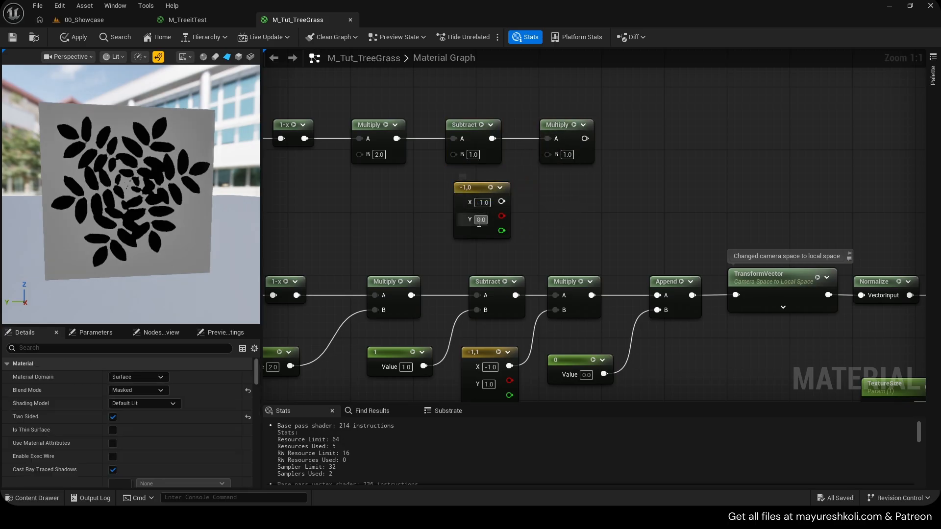
{"action": "left_click", "coordinate": [561, 262]}
Preview the new 1-x, first Multiply, Subtract and second Multiply nodes in turn.
{"action": "scroll", "coordinate": [561, 262], "scroll_direction": "down", "scroll_amount": 1}
{"action": "right_click_drag", "start_coordinate": [547, 234], "coordinate": [704, 231]}
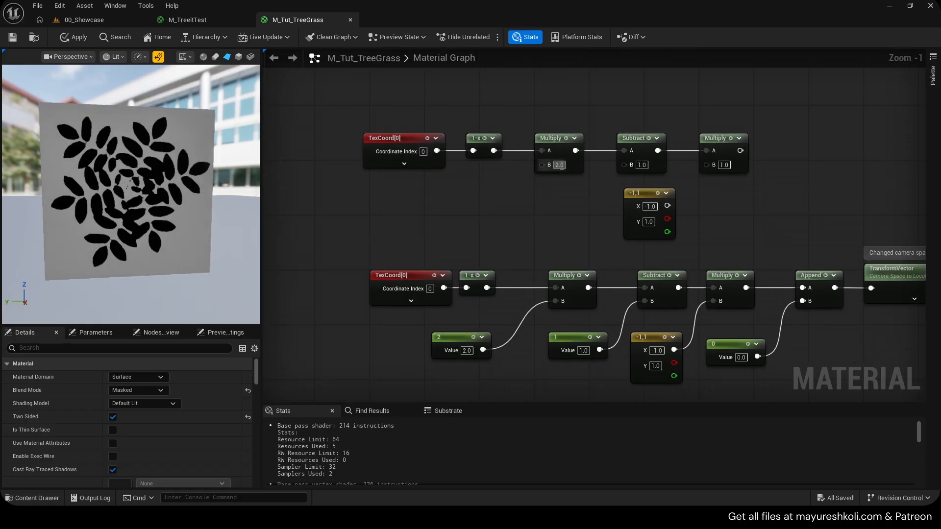
{"action": "left_click", "coordinate": [486, 139]}
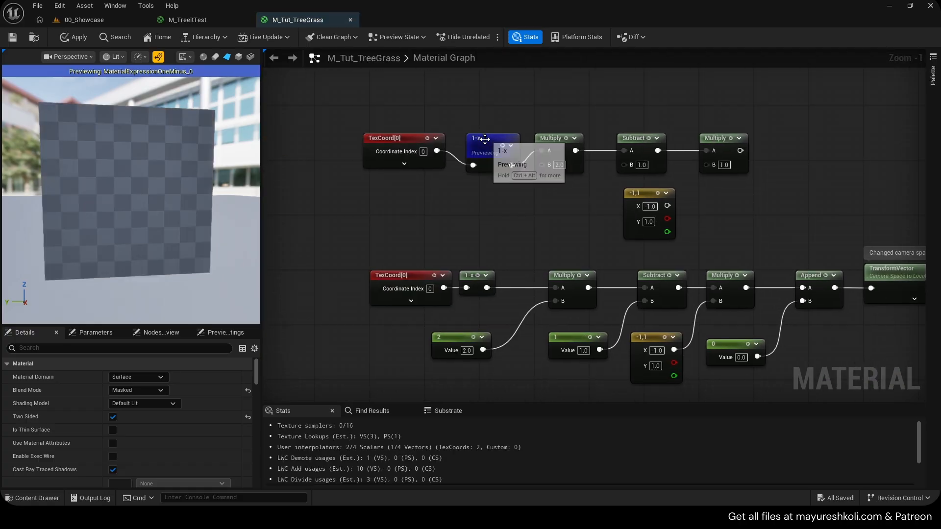
{"action": "left_click", "coordinate": [566, 138]}
{"action": "left_click", "coordinate": [649, 139]}
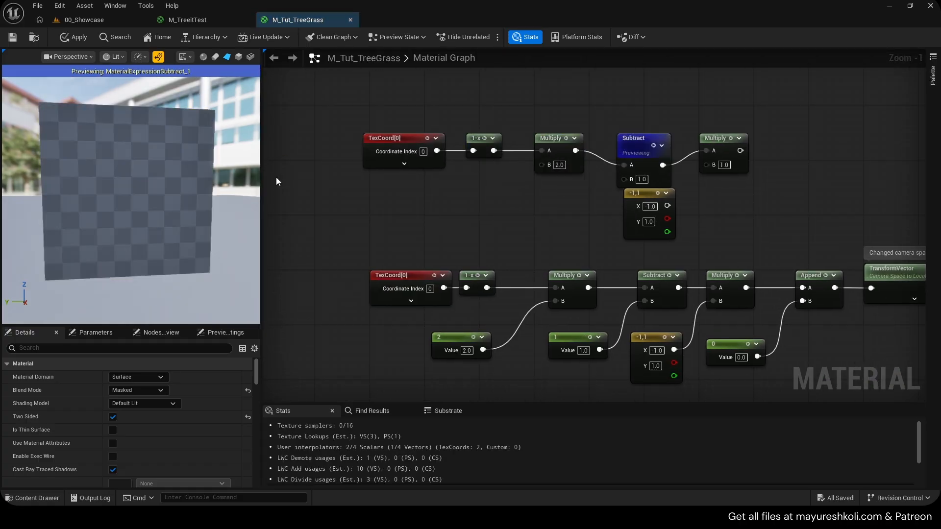
{"action": "left_click", "coordinate": [731, 139]}
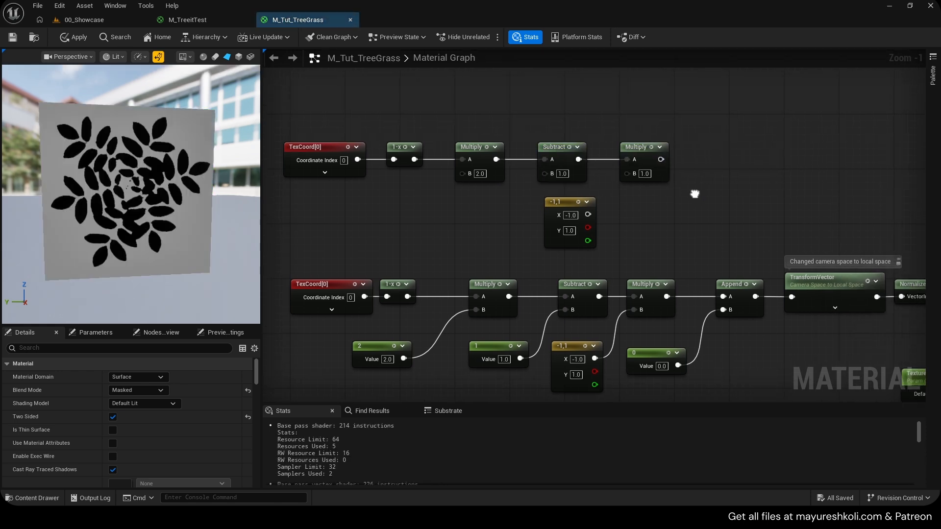
Connect the new -1,1 vector to the second Multiply node's B input and briefly preview that Multiply.
{"action": "scroll", "coordinate": [618, 209], "scroll_direction": "up", "scroll_amount": 1}
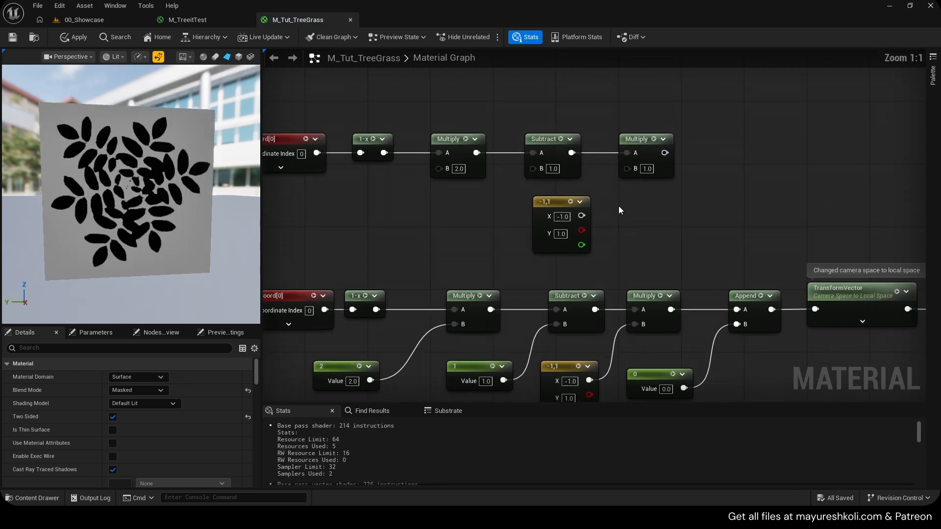
{"action": "left_click_drag", "start_coordinate": [582, 216], "coordinate": [632, 177]}
{"action": "left_click", "coordinate": [652, 139]}
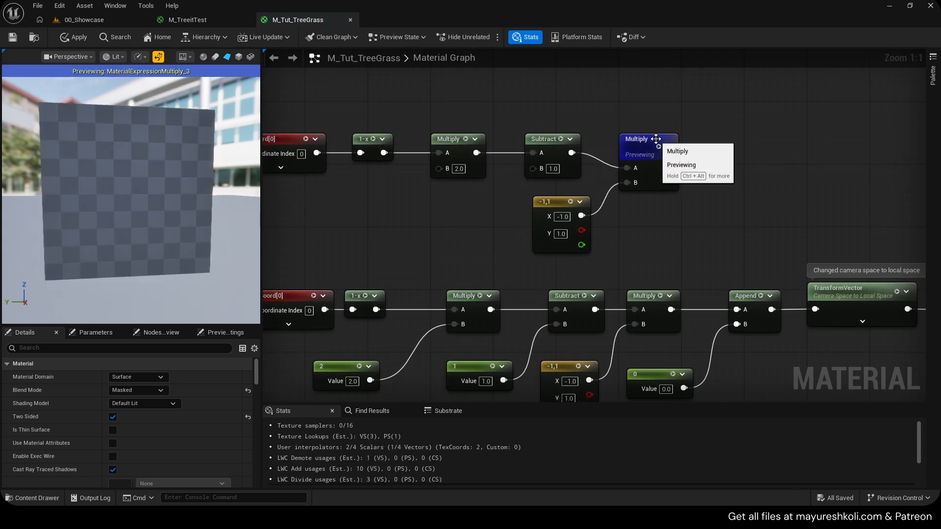
{"action": "left_click", "coordinate": [653, 139]}
{"action": "scroll", "coordinate": [684, 215], "scroll_direction": "down", "scroll_amount": 1}
{"action": "right_click_drag", "start_coordinate": [686, 222], "coordinate": [588, 200]}
{"action": "left_click_drag", "start_coordinate": [571, 158], "coordinate": [611, 163]}
{"action": "type", "text": "appe"}
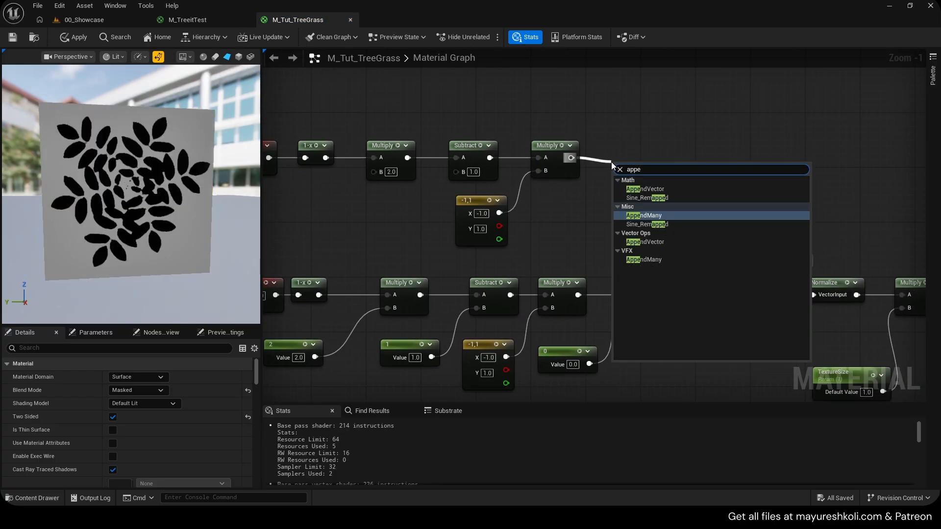
{"action": "key", "text": "Up"}
{"action": "key", "text": "Return"}
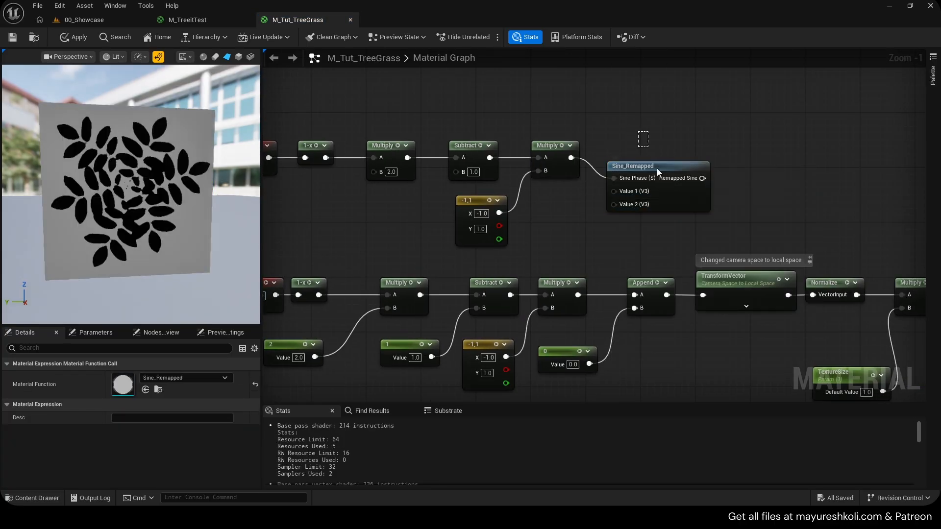
{"action": "key", "text": "Delete"}
Add an AppendVector node with its A input fed by the second Multiply, and align it with the new chain.
{"action": "left_click_drag", "start_coordinate": [571, 157], "coordinate": [616, 155]}
{"action": "type", "text": "a"}
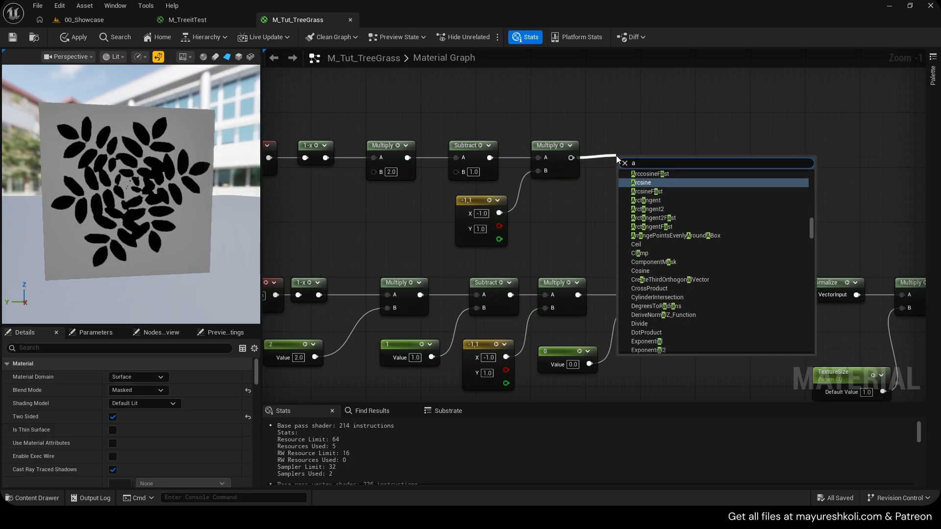
{"action": "type", "text": "ppend vec"}
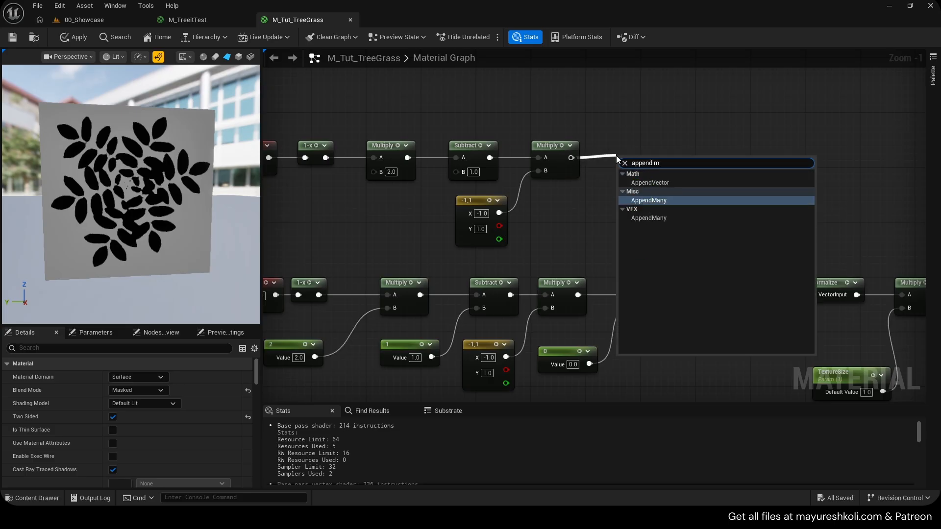
{"action": "key", "text": "Return"}
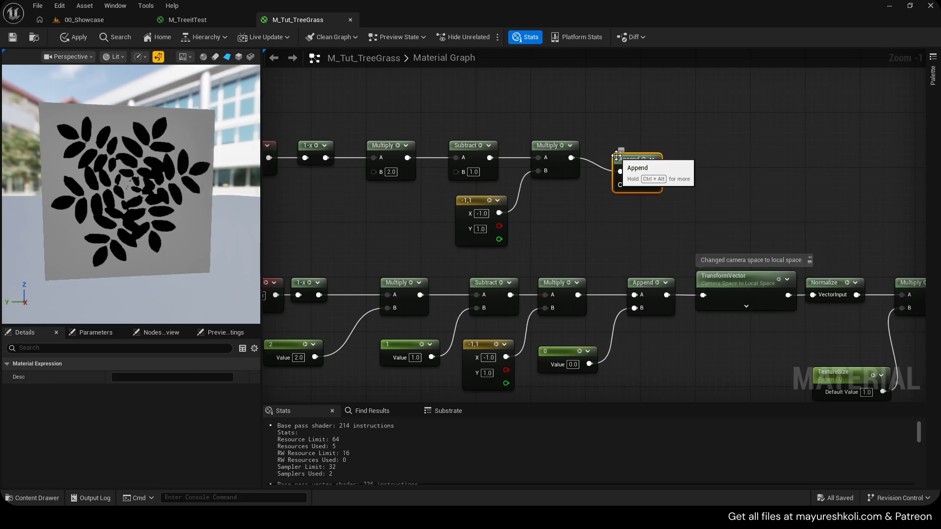
{"action": "scroll", "coordinate": [637, 157], "scroll_direction": "up", "scroll_amount": 1}
{"action": "left_click_drag", "start_coordinate": [629, 149], "coordinate": [650, 145]}
{"action": "right_click_drag", "start_coordinate": [620, 201], "coordinate": [624, 185]}
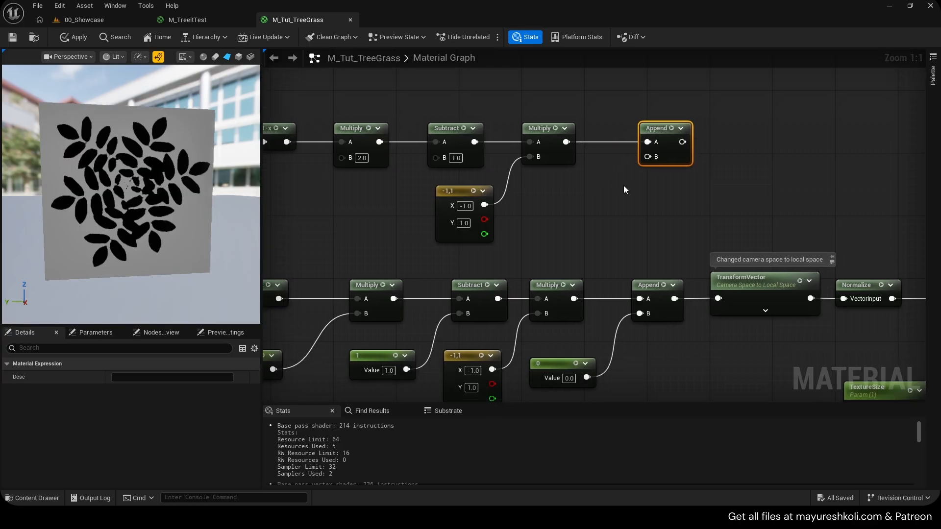
Add a Constant node of value 0 and connect it to the new Append node's B input.
{"action": "key", "text": "1"}
{"action": "left_click", "coordinate": [556, 186]}
{"action": "left_click_drag", "start_coordinate": [581, 192], "coordinate": [647, 156]}
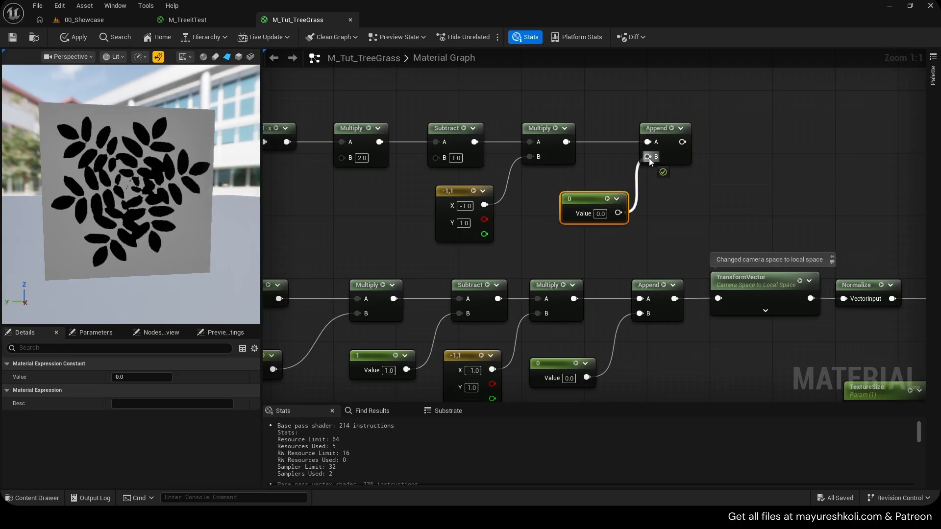
Examine the new node chain from TexCoord to Append alongside the reference chain below it.
{"action": "right_click_drag", "start_coordinate": [654, 169], "coordinate": [705, 166]}
{"action": "scroll", "coordinate": [643, 170], "scroll_direction": "down", "scroll_amount": 1}
{"action": "left_click", "coordinate": [707, 137]}
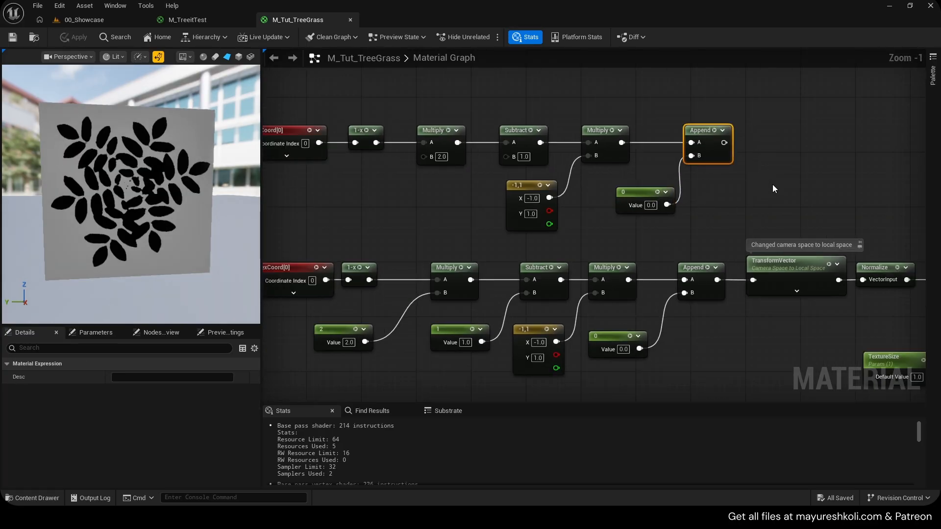
{"action": "right_click_drag", "start_coordinate": [625, 177], "coordinate": [688, 163]}
{"action": "left_click", "coordinate": [660, 166]}
{"action": "left_click", "coordinate": [347, 114]}
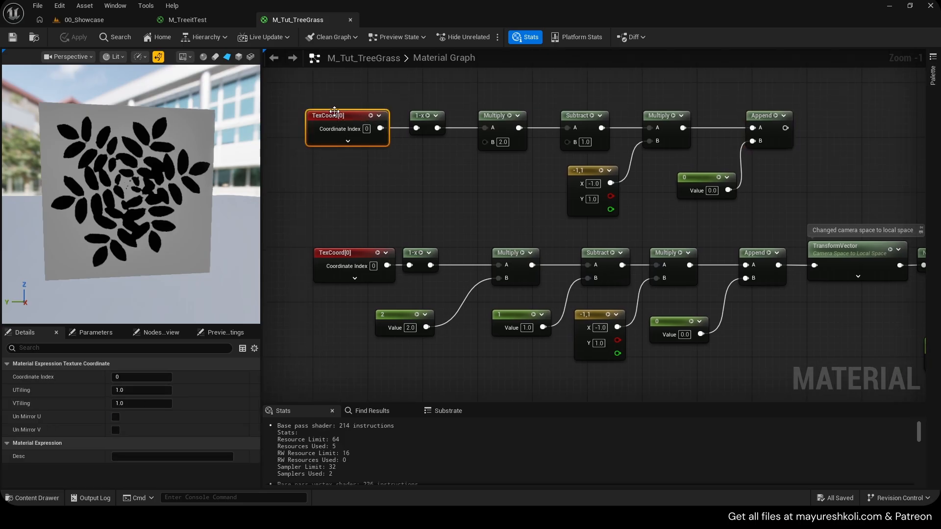
{"action": "left_click_drag", "start_coordinate": [403, 179], "coordinate": [340, 116]}
{"action": "right_click_drag", "start_coordinate": [595, 96], "coordinate": [529, 109]}
{"action": "left_click_drag", "start_coordinate": [677, 112], "coordinate": [728, 163]}
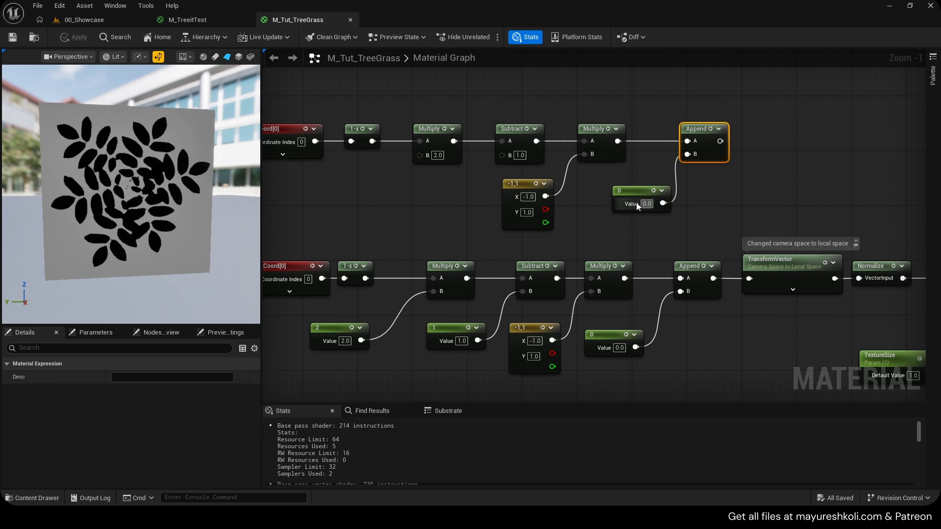
{"action": "right_click_drag", "start_coordinate": [602, 164], "coordinate": [628, 163]}
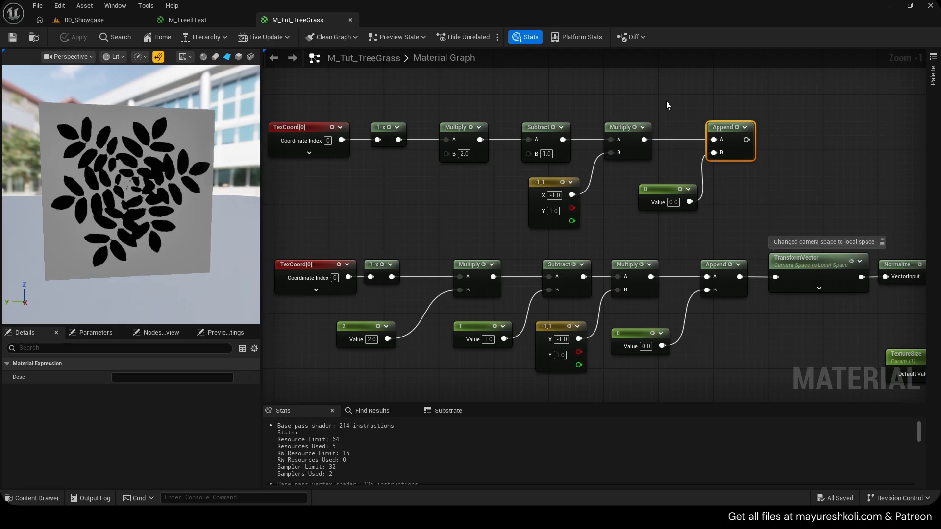
Add a Transform (TransformVector) node fed by the new Append output and align it with the chain.
{"action": "right_click_drag", "start_coordinate": [810, 143], "coordinate": [755, 148]}
{"action": "right_click_drag", "start_coordinate": [617, 182], "coordinate": [549, 179]}
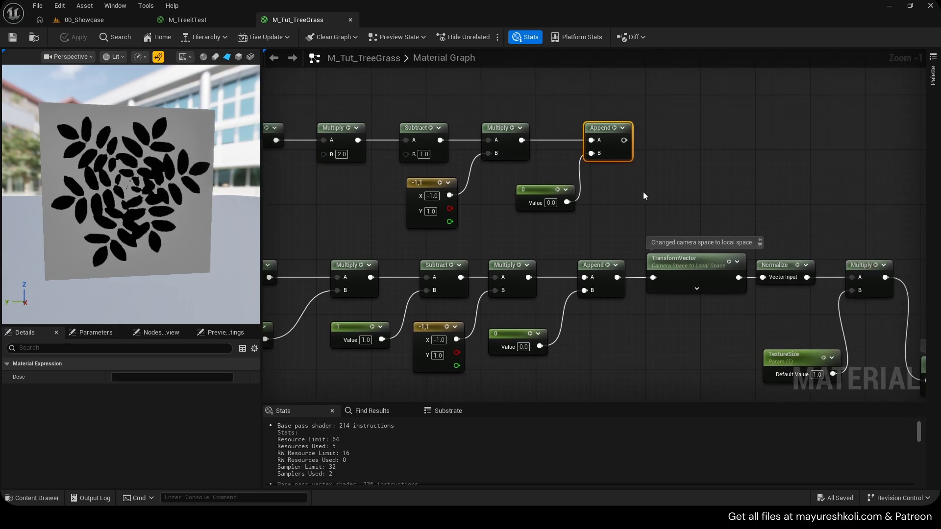
{"action": "scroll", "coordinate": [645, 196], "scroll_direction": "up", "scroll_amount": 1}
{"action": "left_click_drag", "start_coordinate": [599, 138], "coordinate": [665, 143]}
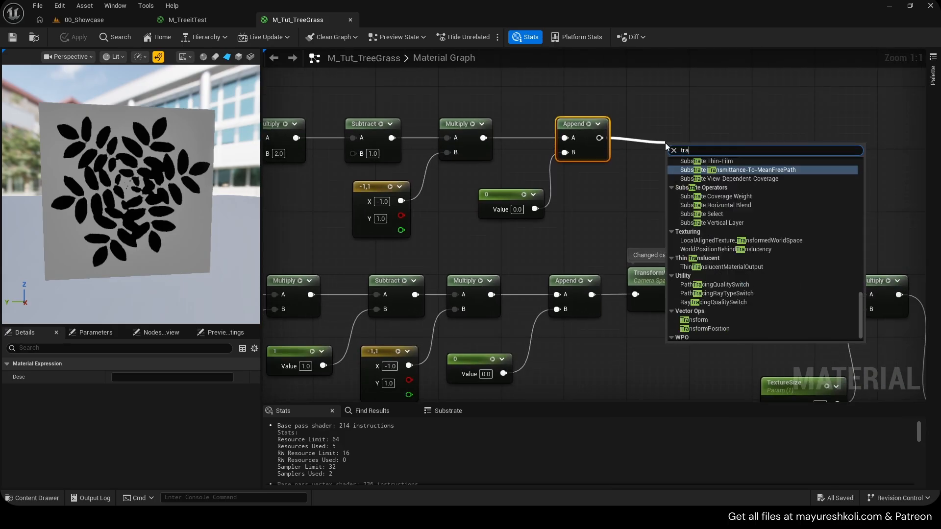
{"action": "type", "text": "tras"}
{"action": "key", "text": "BackSpace"}
{"action": "type", "text": "nsform"}
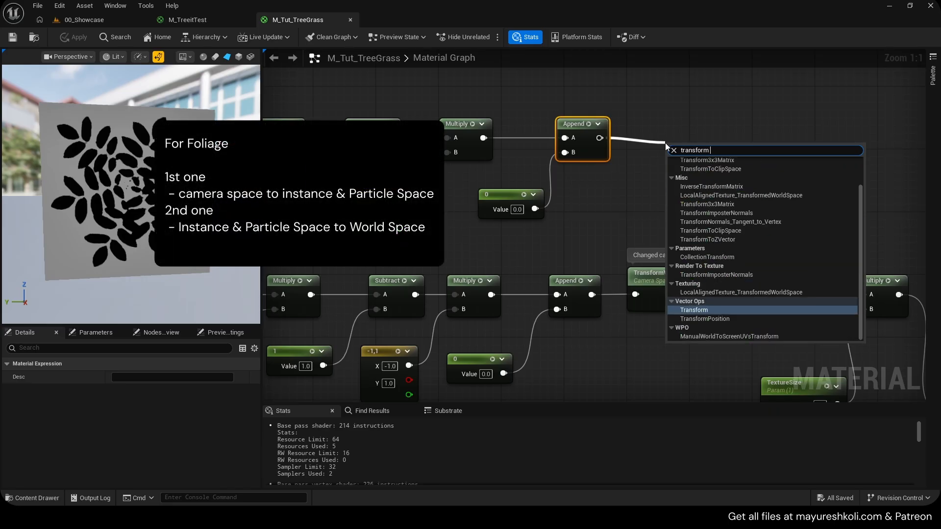
{"action": "left_click", "coordinate": [701, 311]}
{"action": "left_click_drag", "start_coordinate": [684, 163], "coordinate": [685, 128]}
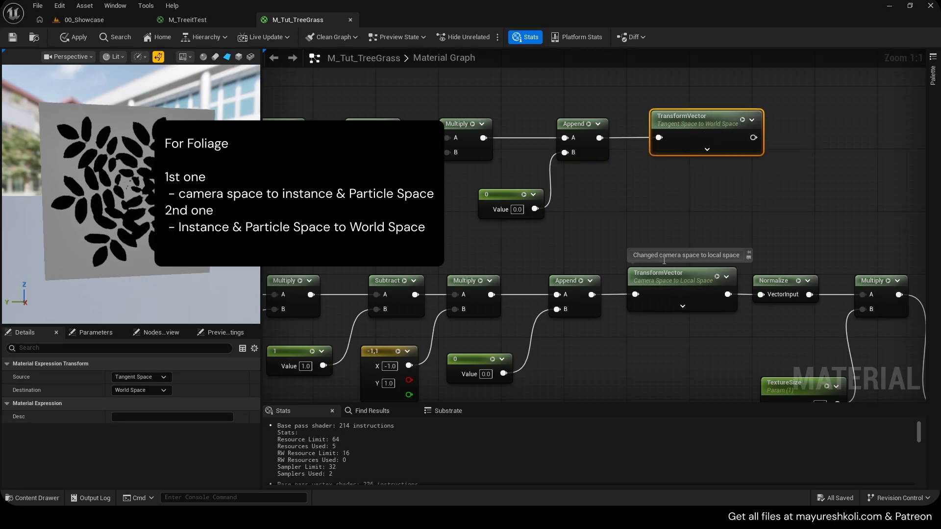
Set the new TransformVector's source to Camera Space and destination to Local Space, and adjust its placement after Append.
{"action": "left_click", "coordinate": [143, 377]}
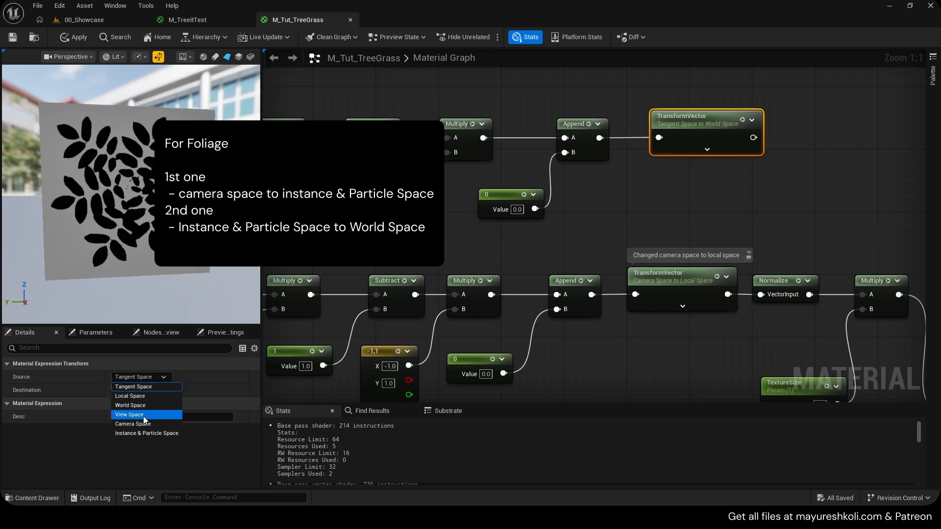
{"action": "left_click", "coordinate": [148, 423]}
{"action": "left_click", "coordinate": [140, 390]}
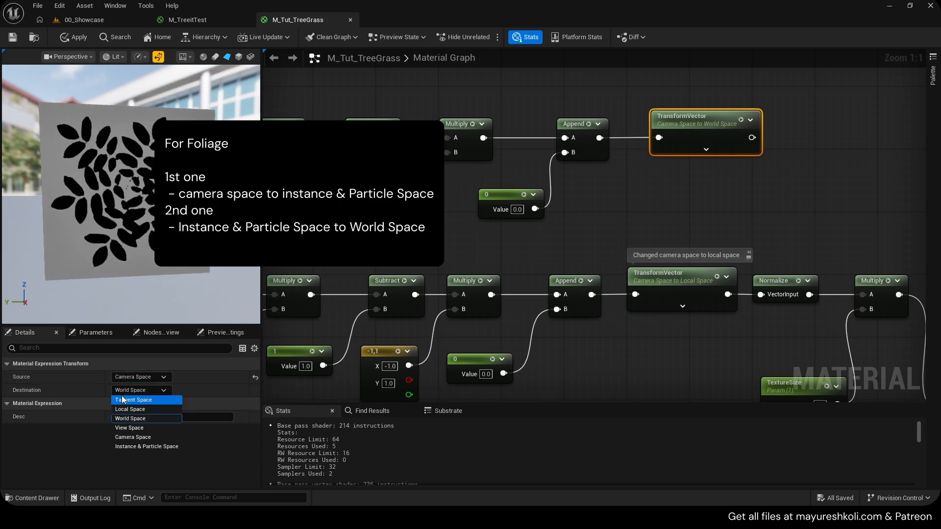
{"action": "left_click", "coordinate": [130, 412]}
{"action": "right_click_drag", "start_coordinate": [678, 217], "coordinate": [603, 247]}
{"action": "left_click_drag", "start_coordinate": [656, 154], "coordinate": [641, 154]}
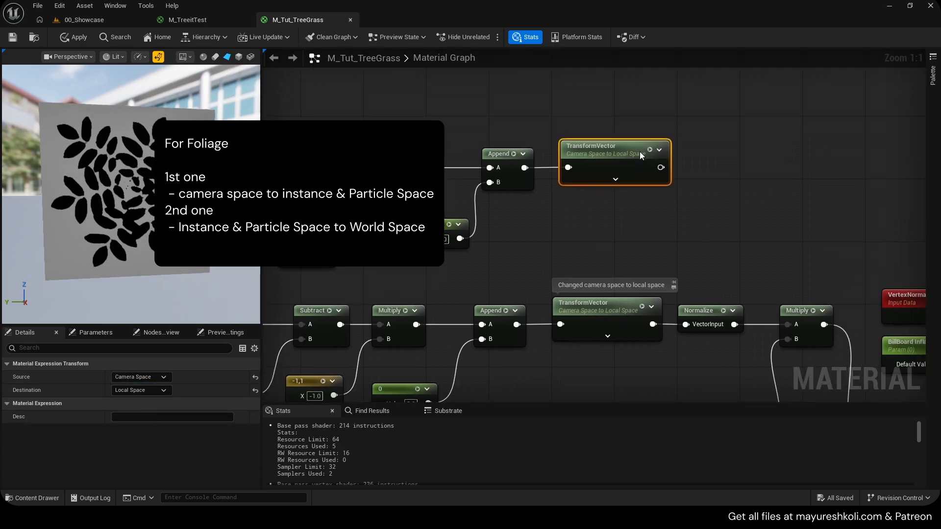
Add a Normalize node with its VectorInput fed by the new TransformVector output.
{"action": "right_click_drag", "start_coordinate": [724, 226], "coordinate": [605, 225]}
{"action": "left_click_drag", "start_coordinate": [542, 166], "coordinate": [582, 169]}
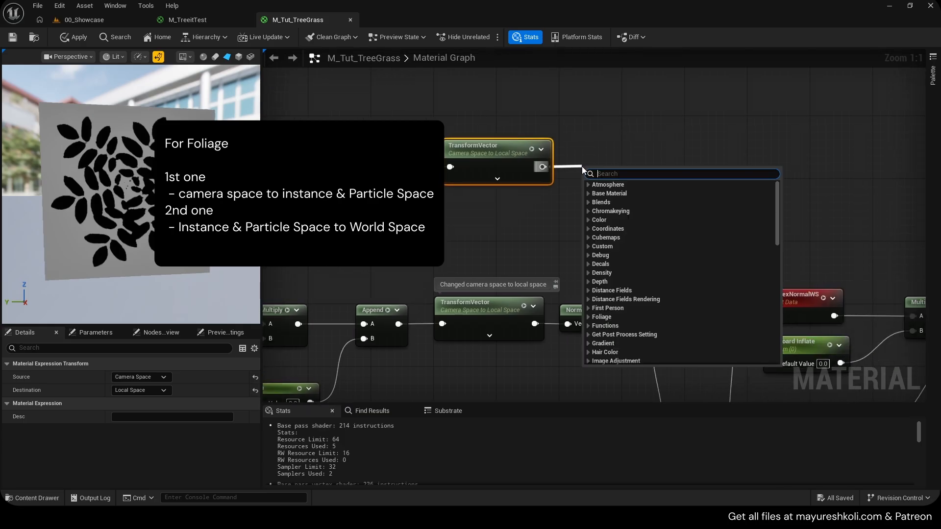
{"action": "type", "text": "noma"}
{"action": "key", "text": "BackSpace"}
{"action": "key", "text": "BackSpace"}
{"action": "type", "text": "r"}
{"action": "key", "text": "Return"}
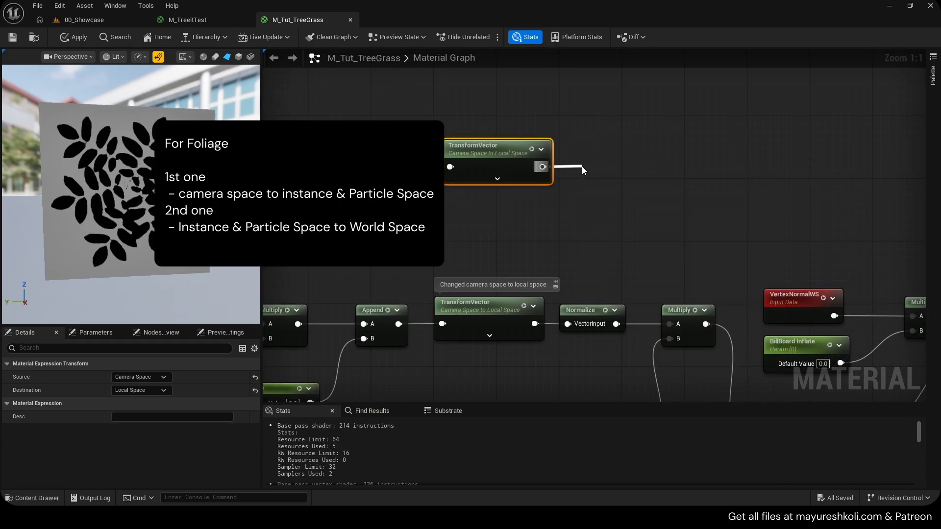
Add a Multiply node after the new Normalize and connect the Normalize output to its A input.
{"action": "right_click_drag", "start_coordinate": [590, 153], "coordinate": [473, 186]}
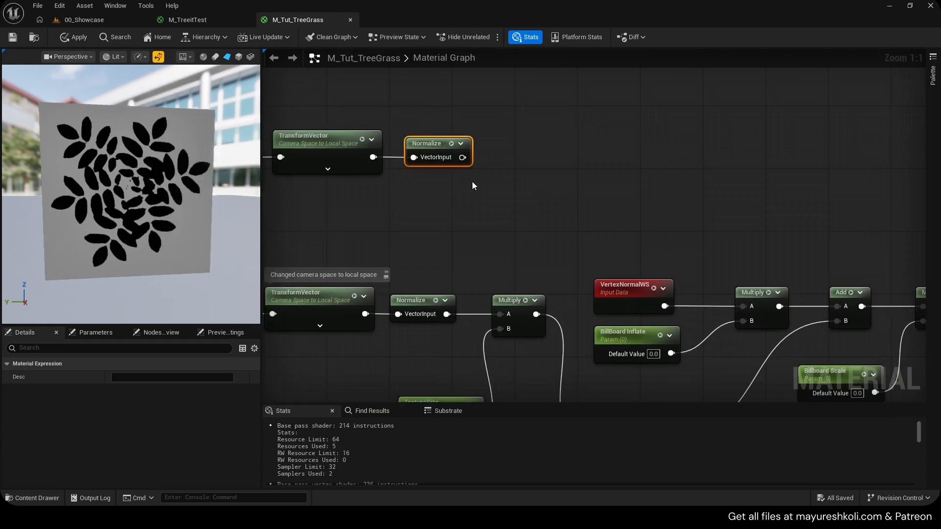
{"action": "key", "text": "m"}
{"action": "left_click", "coordinate": [513, 138]}
{"action": "left_click_drag", "start_coordinate": [462, 158], "coordinate": [525, 158]}
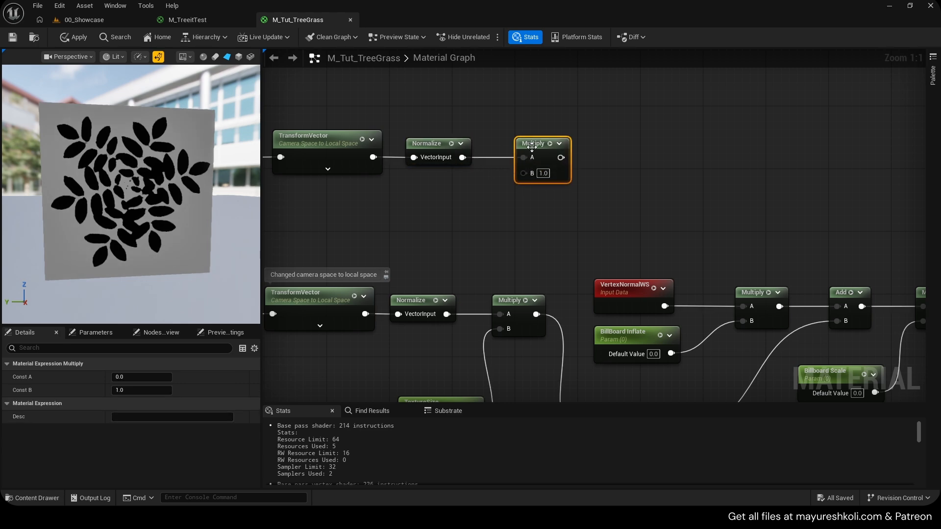
Promote the new Multiply's B input to a scalar parameter named Texture Size, place it below Normalize, and set its default value to 1.
{"action": "right_click_drag", "start_coordinate": [456, 257], "coordinate": [495, 125]}
{"action": "left_click_drag", "start_coordinate": [460, 278], "coordinate": [536, 300]}
{"action": "right_click_drag", "start_coordinate": [485, 95], "coordinate": [522, 263]}
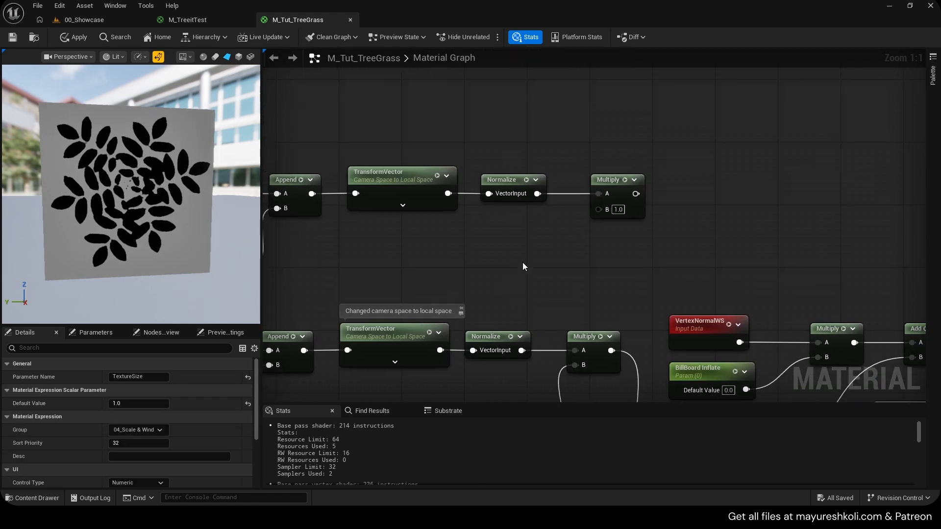
{"action": "right_click", "coordinate": [605, 209]}
{"action": "left_click", "coordinate": [636, 290]}
{"action": "type", "text": "Textr"}
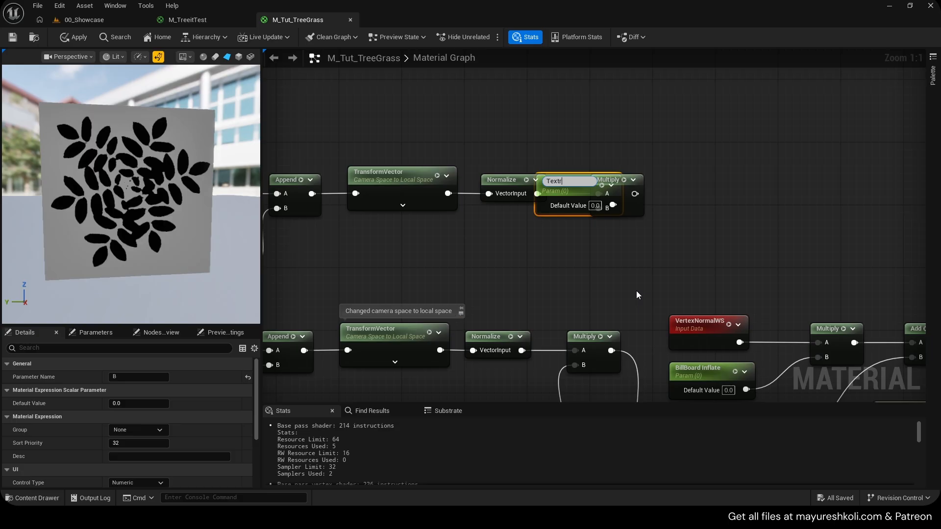
{"action": "key", "text": "BackSpace"}
{"action": "type", "text": "ure Size"}
{"action": "key", "text": "Return"}
{"action": "left_click_drag", "start_coordinate": [564, 182], "coordinate": [501, 234]}
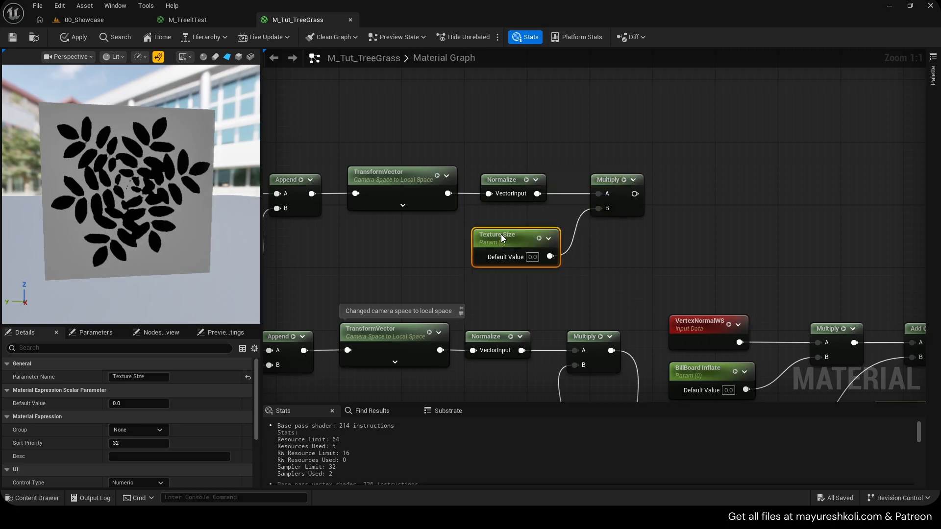
{"action": "left_click", "coordinate": [532, 258]}
{"action": "type", "text": "1"}
{"action": "left_click", "coordinate": [576, 265]}
Add a Transform (TransformVector) node fed by the output of the Texture Size Multiply and align it with the chain.
{"action": "right_click_drag", "start_coordinate": [668, 269], "coordinate": [532, 194]}
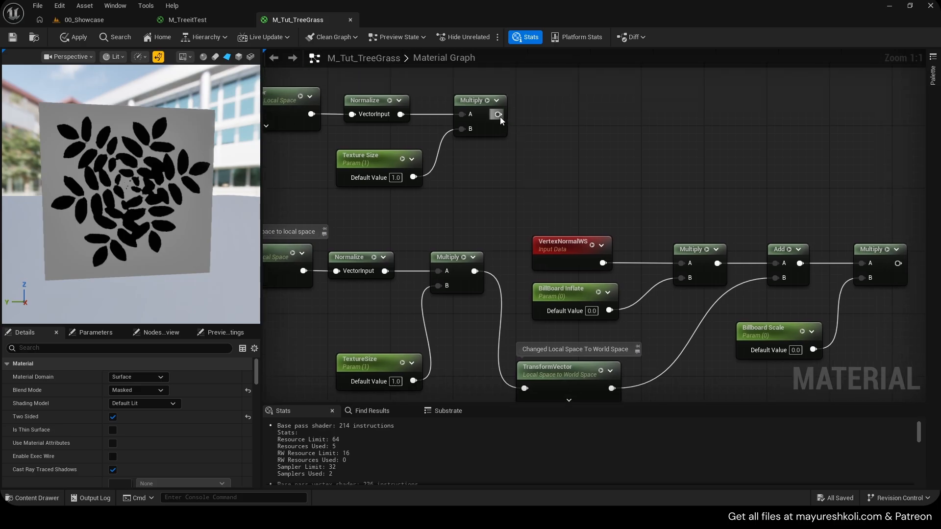
{"action": "left_click_drag", "start_coordinate": [498, 114], "coordinate": [559, 115]}
{"action": "type", "text": "tras"}
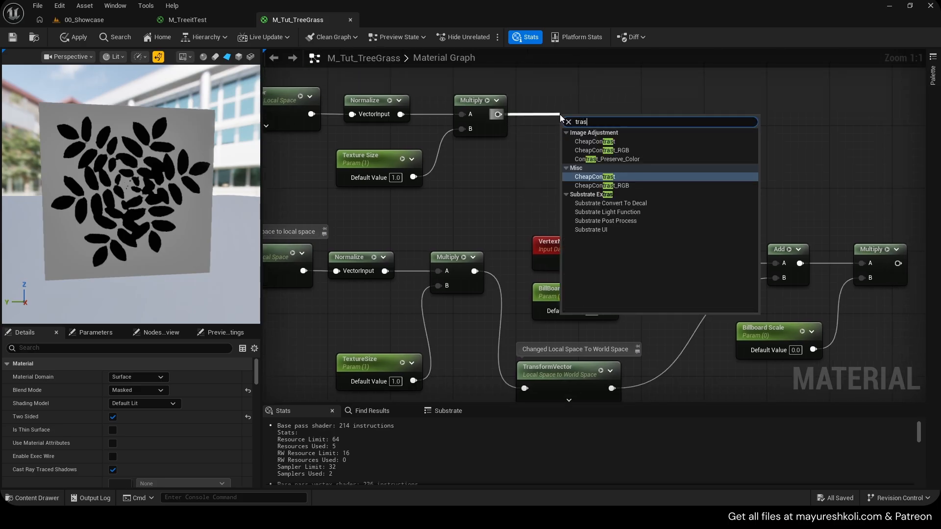
{"action": "key", "text": "BackSpace"}
{"action": "type", "text": "nsform"}
{"action": "key", "text": "Return"}
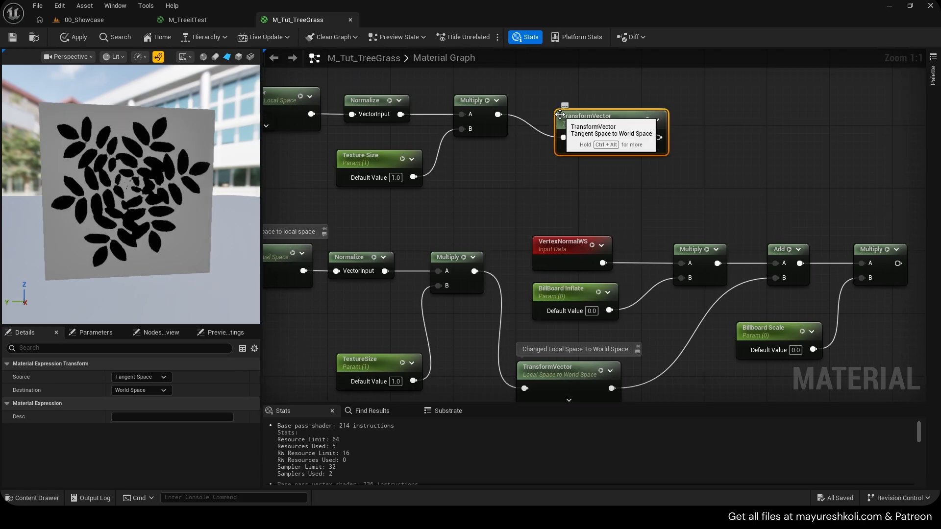
{"action": "left_click_drag", "start_coordinate": [602, 126], "coordinate": [586, 113]}
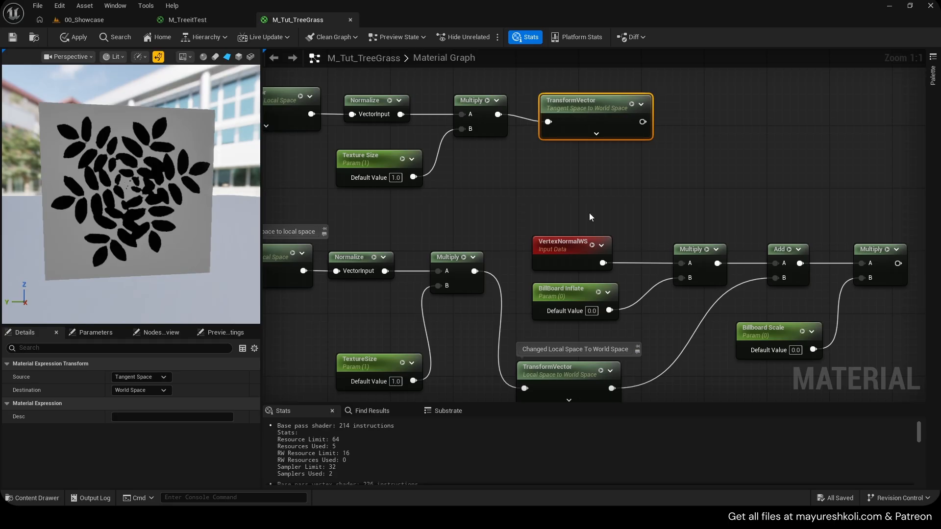
Set the second TransformVector's source to Local Space and its destination to World Space.
{"action": "left_click", "coordinate": [142, 375]}
{"action": "left_click", "coordinate": [140, 398]}
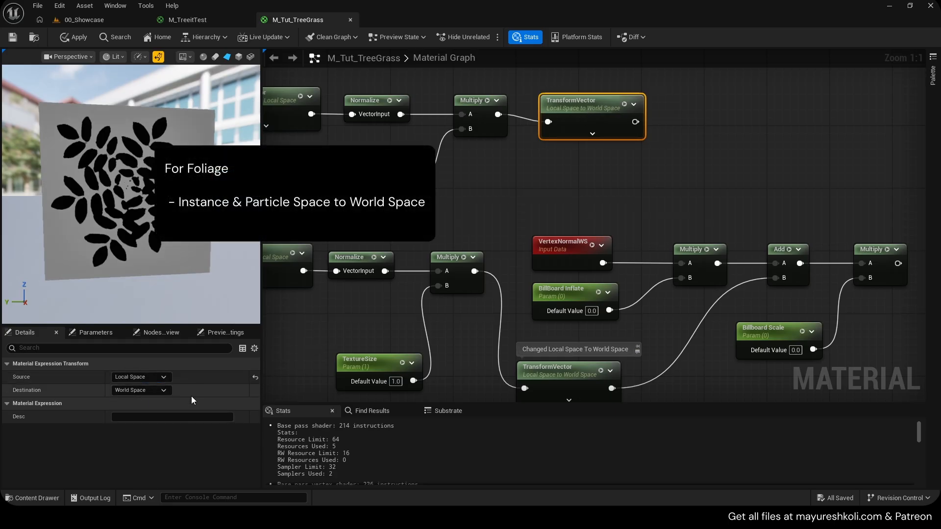
{"action": "left_click", "coordinate": [151, 392]}
{"action": "left_click", "coordinate": [144, 417]}
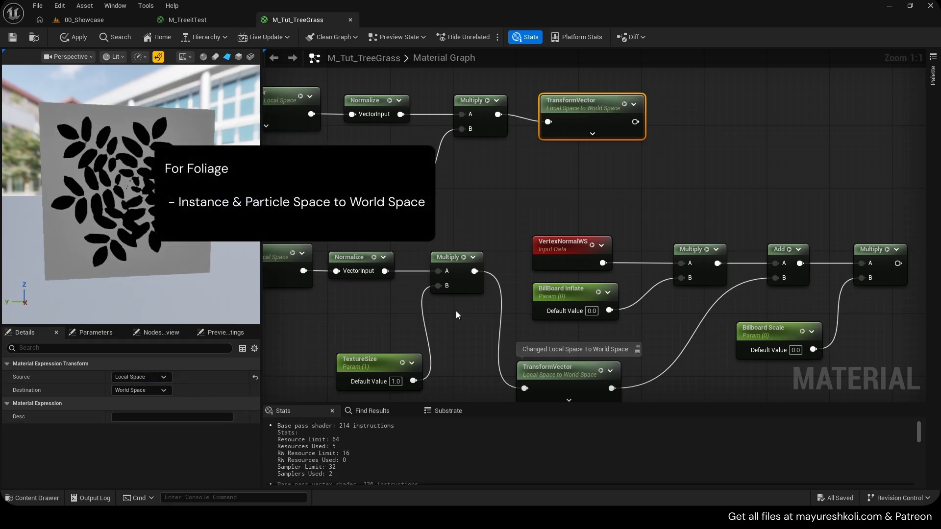
Add a VertexNormalWS node and place it above the Local Space to World Space TransformVector.
{"action": "right_click_drag", "start_coordinate": [478, 198], "coordinate": [595, 256]}
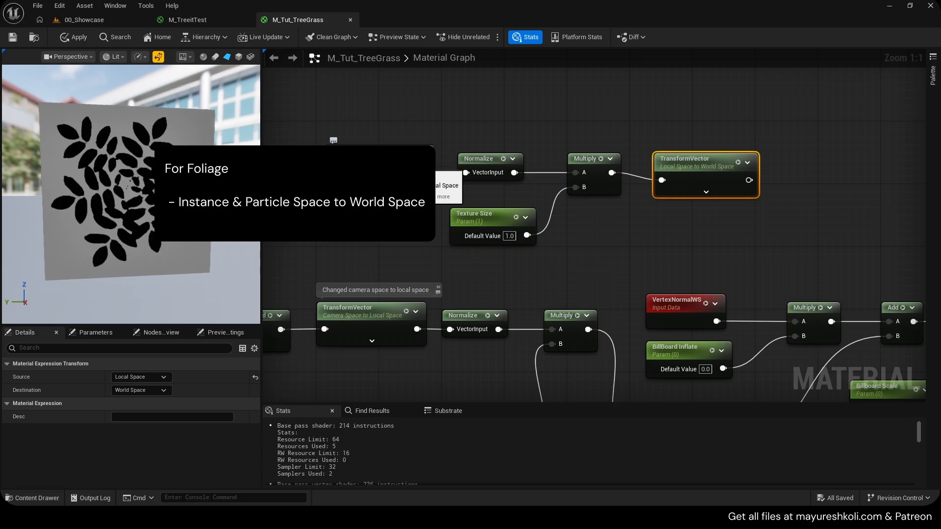
{"action": "right_click_drag", "start_coordinate": [742, 206], "coordinate": [503, 211]}
{"action": "scroll", "coordinate": [528, 213], "scroll_direction": "down", "scroll_amount": 1}
{"action": "scroll", "coordinate": [520, 230], "scroll_direction": "up", "scroll_amount": 1}
{"action": "right_click_drag", "start_coordinate": [589, 174], "coordinate": [572, 239]}
{"action": "right_click", "coordinate": [554, 131]}
{"action": "type", "text": "vert"}
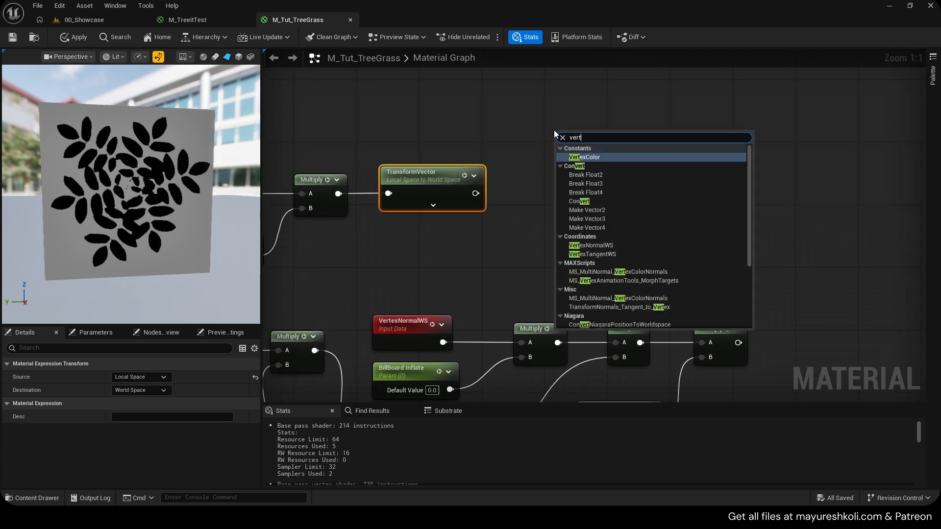
{"action": "type", "text": "exnormal"}
{"action": "key", "text": "Return"}
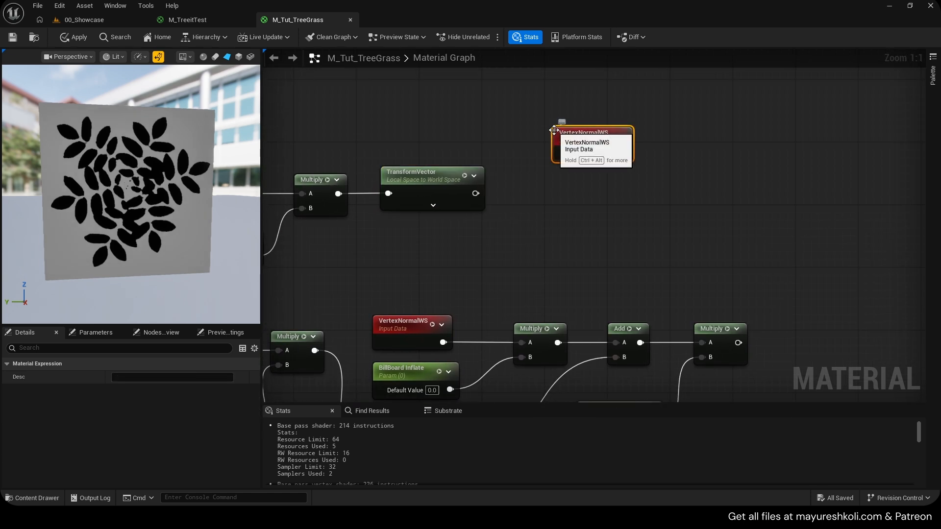
{"action": "left_click_drag", "start_coordinate": [554, 130], "coordinate": [461, 82]}
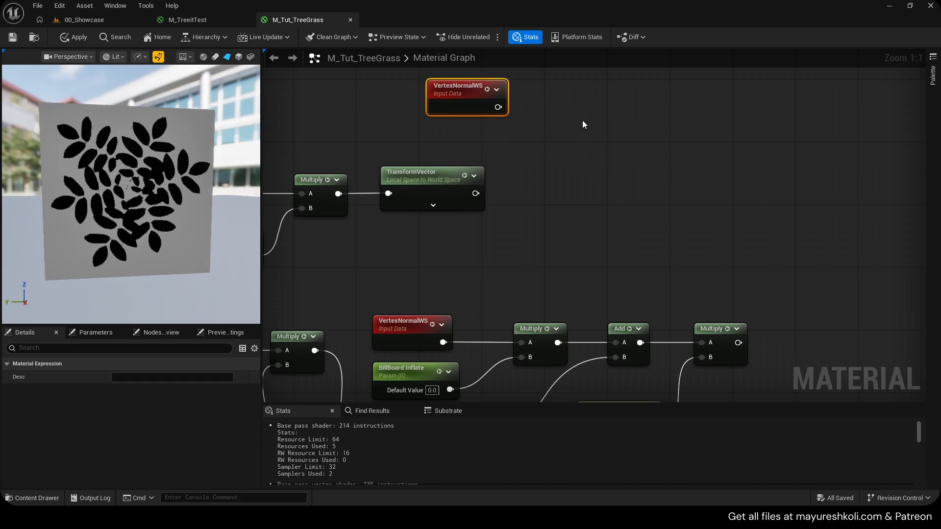
Add a Multiply node fed on A by the new VertexNormalWS and straighten the connection between the two nodes.
{"action": "key", "text": "m"}
{"action": "left_click", "coordinate": [578, 98]}
{"action": "left_click_drag", "start_coordinate": [498, 107], "coordinate": [590, 117]}
{"action": "left_click_drag", "start_coordinate": [593, 101], "coordinate": [593, 85]}
{"action": "left_click_drag", "start_coordinate": [490, 73], "coordinate": [619, 143]}
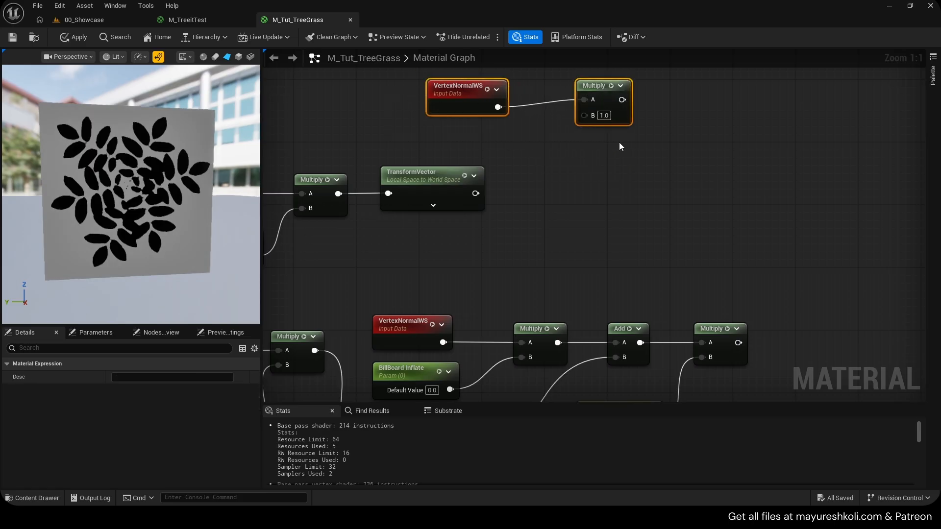
{"action": "right_click_drag", "start_coordinate": [620, 143], "coordinate": [630, 221]}
{"action": "key", "text": "q"}
{"action": "left_click_drag", "start_coordinate": [607, 172], "coordinate": [583, 133]}
Promote the B input of the VertexNormalWS Multiply to a scalar parameter named Bill Board Inflate and move it below VertexNormalWS.
{"action": "right_click_drag", "start_coordinate": [543, 274], "coordinate": [543, 107]}
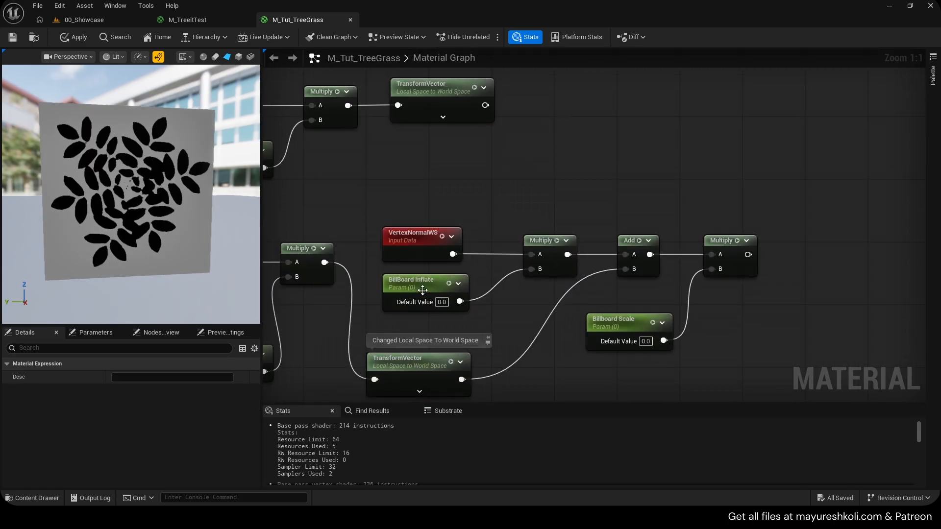
{"action": "right_click_drag", "start_coordinate": [423, 290], "coordinate": [525, 241]}
{"action": "right_click", "coordinate": [576, 154]}
{"action": "left_click", "coordinate": [604, 237]}
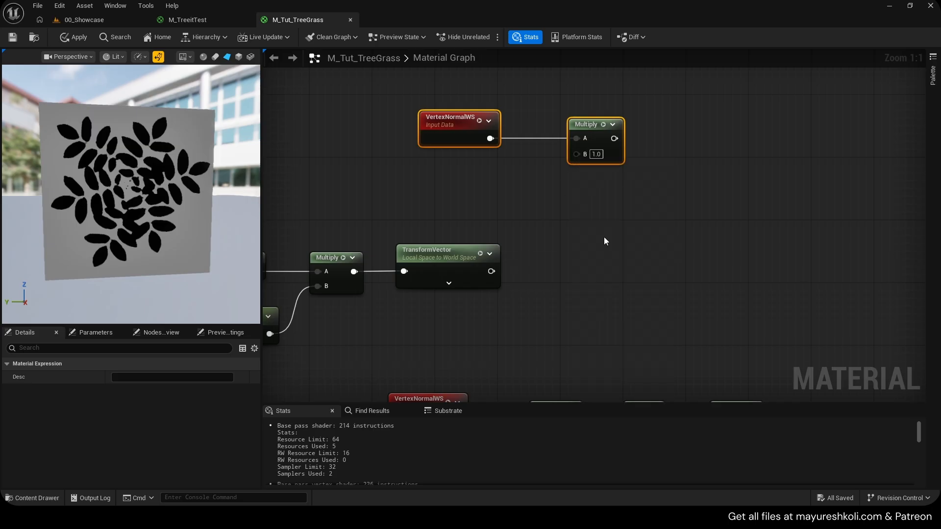
{"action": "type", "text": "Bill Board Inflate"}
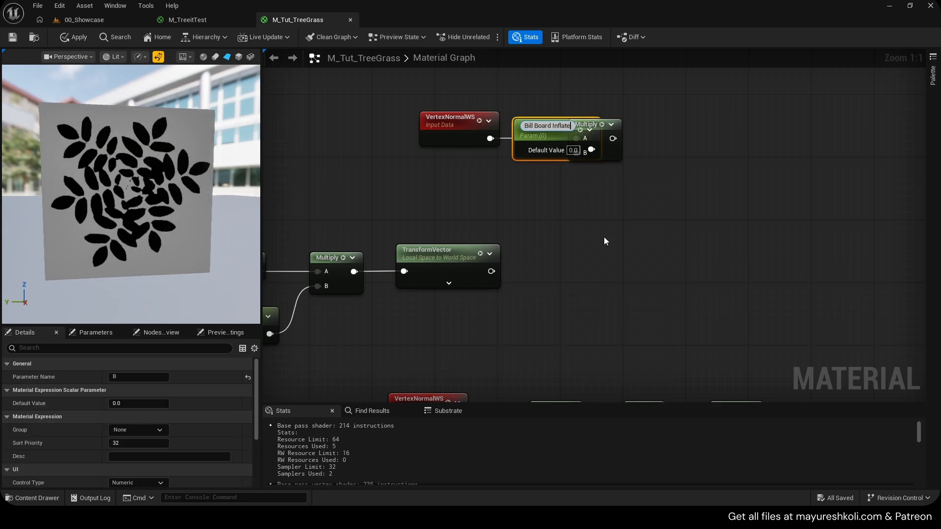
{"action": "key", "text": "Return"}
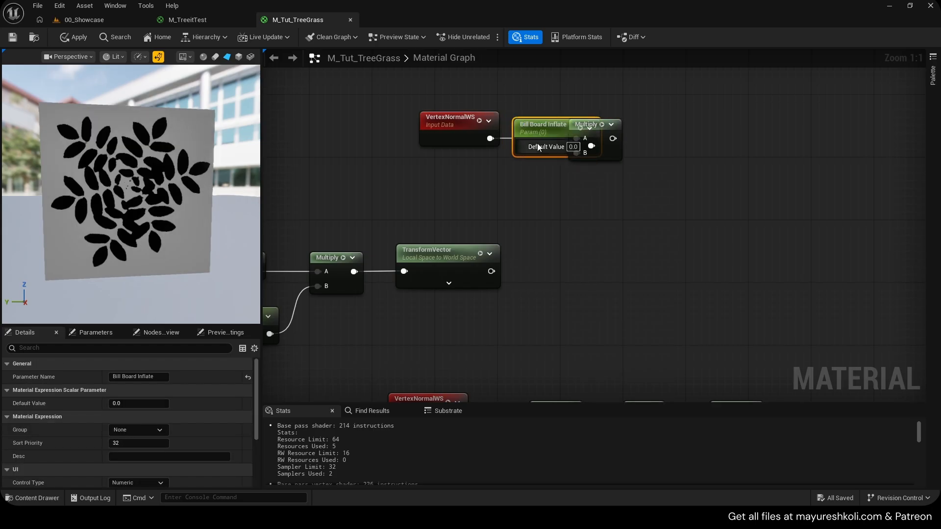
{"action": "left_click_drag", "start_coordinate": [542, 127], "coordinate": [464, 159]}
Rename the inflate parameter to BillBoard Inflate and place it clear of the VertexNormalWS node.
{"action": "double_click", "coordinate": [458, 160]}
{"action": "left_click", "coordinate": [458, 159]}
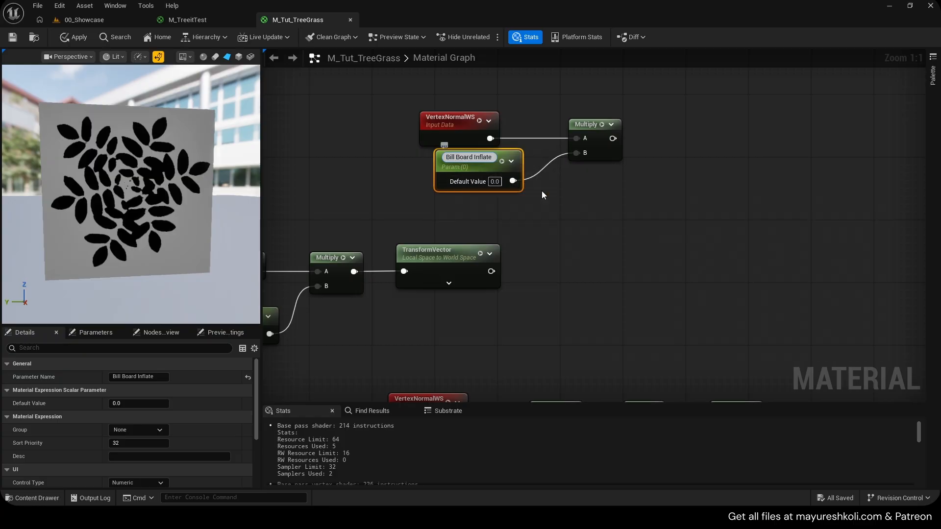
{"action": "key", "text": "BackSpace"}
{"action": "left_click", "coordinate": [542, 239]}
{"action": "right_click_drag", "start_coordinate": [542, 240], "coordinate": [537, 203]}
{"action": "left_click_drag", "start_coordinate": [455, 123], "coordinate": [431, 140]}
{"action": "right_click_drag", "start_coordinate": [557, 259], "coordinate": [552, 194]}
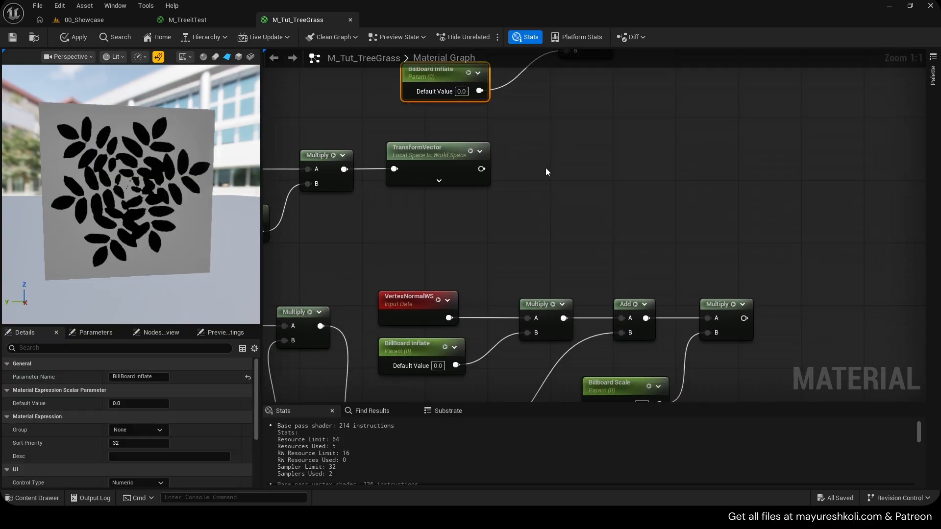
Add an Add node combining the BillBoard Inflate Multiply on A with the Local Space to World Space TransformVector on B.
{"action": "right_click_drag", "start_coordinate": [427, 121], "coordinate": [453, 202]}
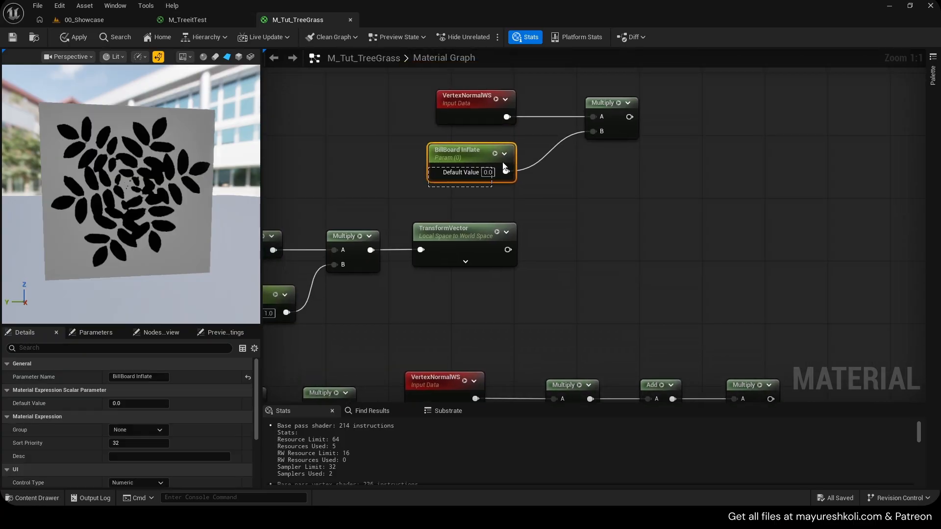
{"action": "left_click", "coordinate": [67, 23]}
{"action": "left_click", "coordinate": [293, 18]}
{"action": "right_click_drag", "start_coordinate": [673, 133], "coordinate": [599, 163]}
{"action": "key", "text": "a"}
{"action": "left_click", "coordinate": [608, 101]}
{"action": "left_click_drag", "start_coordinate": [619, 166], "coordinate": [431, 279]}
{"action": "right_click_drag", "start_coordinate": [633, 224], "coordinate": [596, 225]}
{"action": "left_click_drag", "start_coordinate": [598, 178], "coordinate": [598, 163]}
Paste a copy of the reference chain's final Multiply after the new Add node and connect the Add output to its A input.
{"action": "scroll", "coordinate": [580, 305], "scroll_direction": "down", "scroll_amount": 2}
{"action": "right_click_drag", "start_coordinate": [580, 305], "coordinate": [585, 168]}
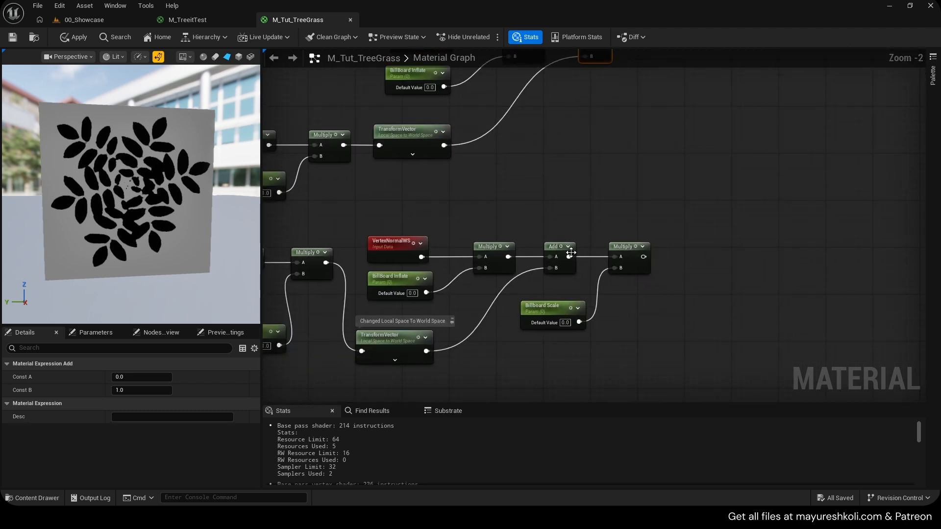
{"action": "scroll", "coordinate": [569, 257], "scroll_direction": "up", "scroll_amount": 2}
{"action": "right_click_drag", "start_coordinate": [569, 278], "coordinate": [583, 260]}
{"action": "left_click", "coordinate": [663, 221]}
{"action": "right_click_drag", "start_coordinate": [666, 213], "coordinate": [596, 390]}
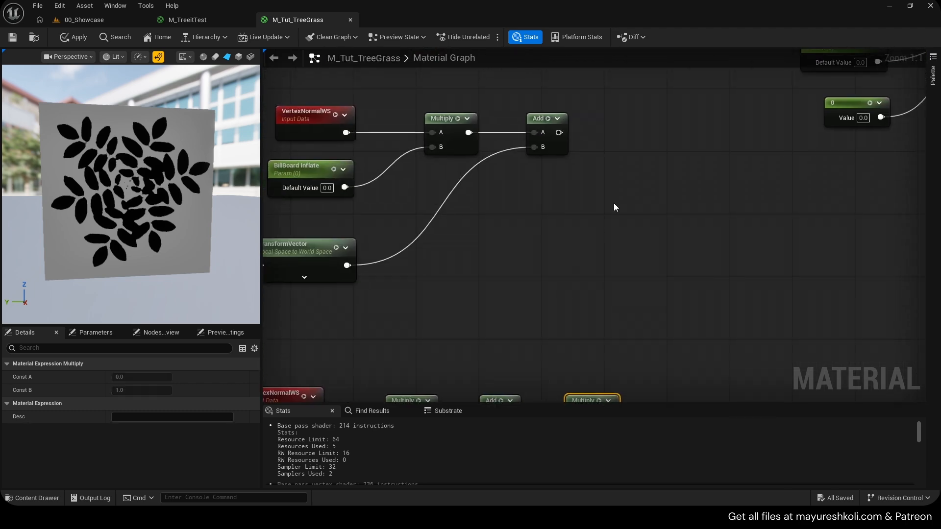
{"action": "key", "text": "ctrl+v"}
{"action": "left_click_drag", "start_coordinate": [558, 132], "coordinate": [624, 116]}
Examine the Texture Size parameter and its Multiply between Normalize and the second TransformVector.
{"action": "right_click_drag", "start_coordinate": [482, 234], "coordinate": [716, 232]}
{"action": "scroll", "coordinate": [566, 273], "scroll_direction": "down", "scroll_amount": 3}
{"action": "right_click_drag", "start_coordinate": [566, 273], "coordinate": [692, 207]}
{"action": "scroll", "coordinate": [591, 253], "scroll_direction": "up", "scroll_amount": 3}
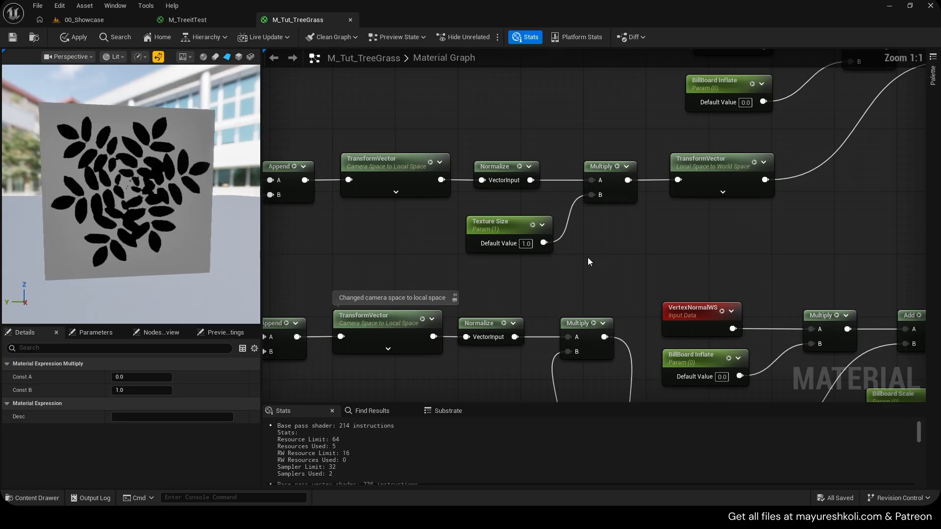
{"action": "left_click_drag", "start_coordinate": [526, 276], "coordinate": [628, 219]}
{"action": "left_click", "coordinate": [611, 194]}
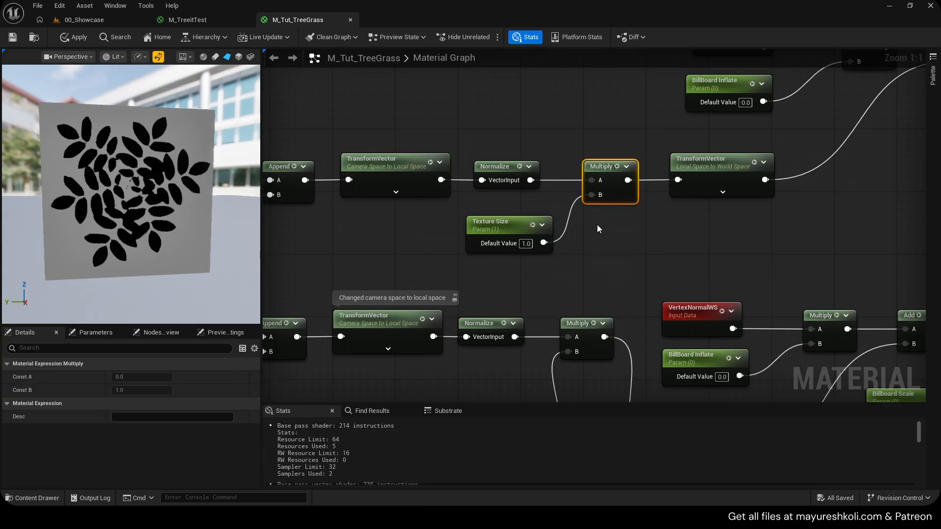
{"action": "left_click_drag", "start_coordinate": [590, 259], "coordinate": [610, 149], "text": "shift"}
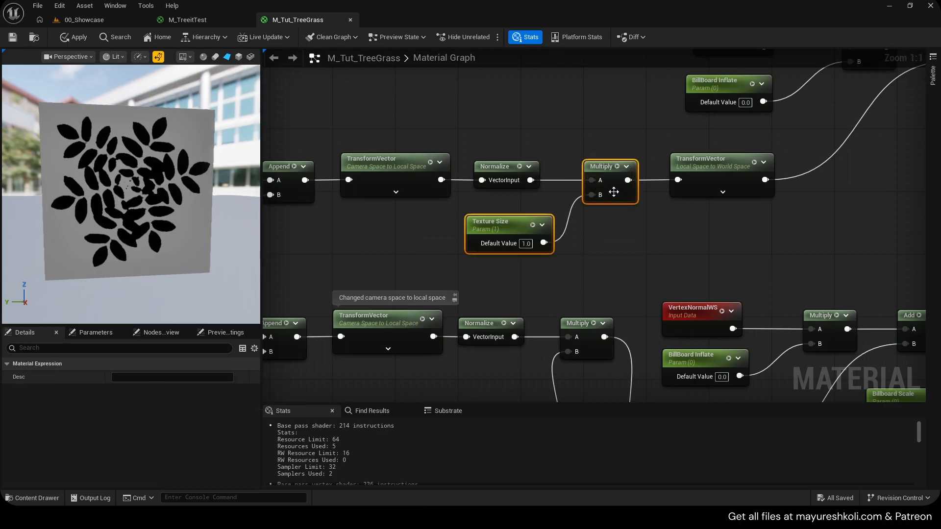
Promote the final Multiply's B input to a scalar parameter named Billboard Sscale, place it below the Add node, and set its default to 1.
{"action": "right_click_drag", "start_coordinate": [653, 239], "coordinate": [559, 301]}
{"action": "scroll", "coordinate": [559, 301], "scroll_direction": "down", "scroll_amount": 1}
{"action": "right_click_drag", "start_coordinate": [657, 275], "coordinate": [348, 334]}
{"action": "scroll", "coordinate": [594, 214], "scroll_direction": "up", "scroll_amount": 1}
{"action": "right_click", "coordinate": [589, 195]}
{"action": "left_click", "coordinate": [619, 283]}
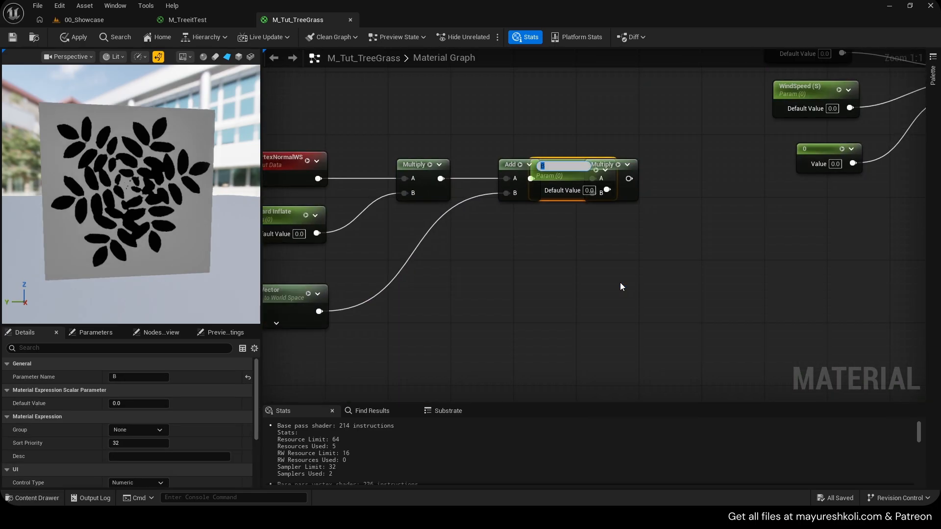
{"action": "type", "text": "Billboard Sscale"}
{"action": "key", "text": "Return"}
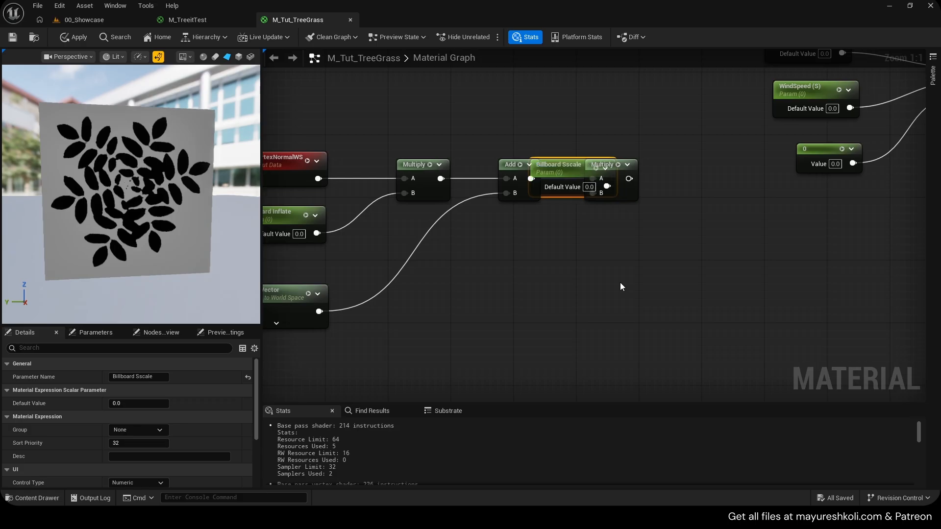
{"action": "left_click_drag", "start_coordinate": [572, 193], "coordinate": [492, 280]}
{"action": "type", "text": "1"}
{"action": "key", "text": "Return"}
Delete the entire lower reference chain of nodes, keeping the newly built one.
{"action": "right_click_drag", "start_coordinate": [647, 361], "coordinate": [642, 219]}
{"action": "scroll", "coordinate": [642, 219], "scroll_direction": "down", "scroll_amount": 4}
{"action": "scroll", "coordinate": [758, 265], "scroll_direction": "down", "scroll_amount": 2}
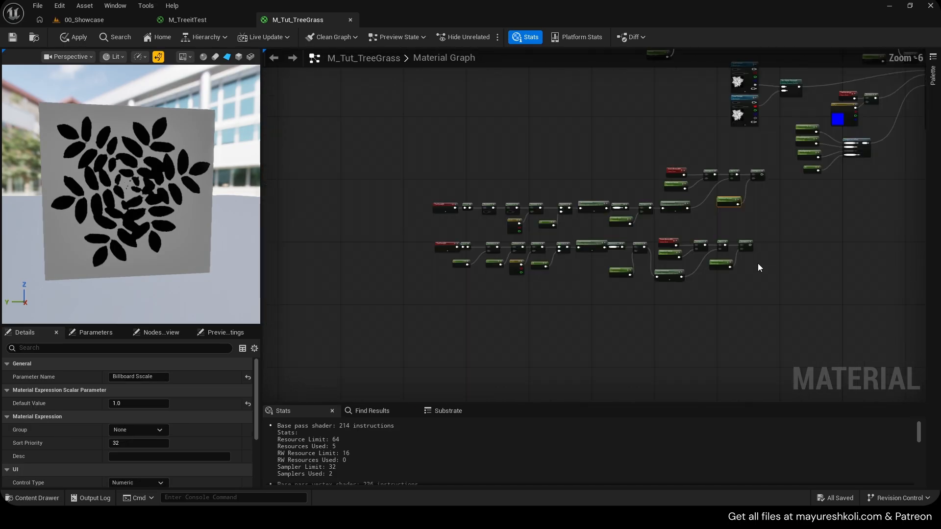
{"action": "left_click_drag", "start_coordinate": [781, 298], "coordinate": [439, 242]}
{"action": "key", "text": "Delete"}
Move the new node chain closer to SimpleGrassWind and connect its final Multiply output to AdditionalWPO (V3).
{"action": "left_click_drag", "start_coordinate": [769, 242], "coordinate": [537, 178]}
{"action": "left_click_drag", "start_coordinate": [752, 172], "coordinate": [799, 199]}
{"action": "scroll", "coordinate": [801, 191], "scroll_direction": "up", "scroll_amount": 5}
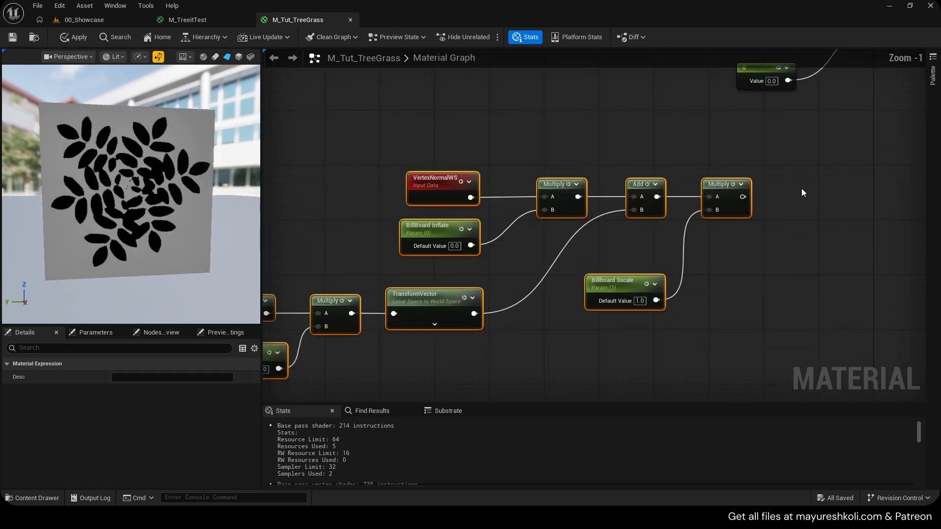
{"action": "right_click_drag", "start_coordinate": [801, 192], "coordinate": [522, 290]}
{"action": "left_click_drag", "start_coordinate": [522, 300], "coordinate": [660, 129]}
Delete the disconnected 0 constant near SimpleGrassWind and apply the material changes.
{"action": "left_click", "coordinate": [542, 172]}
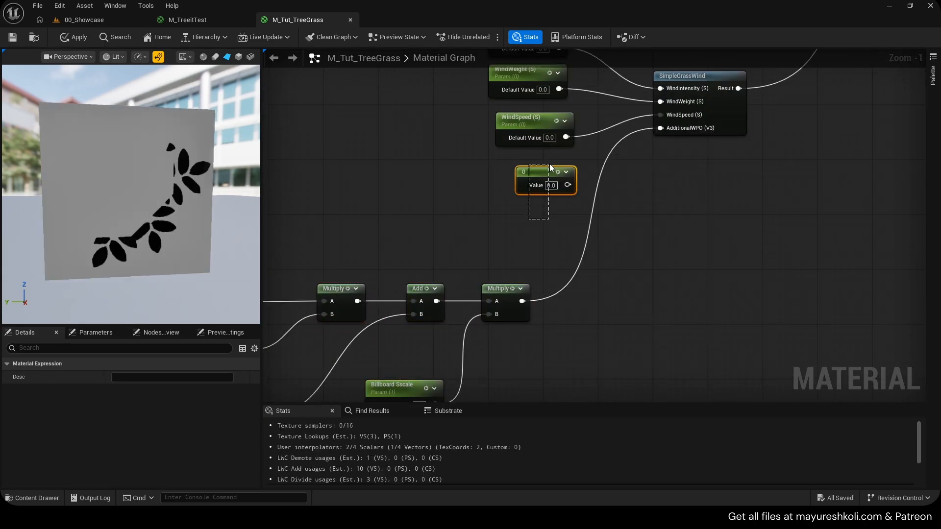
{"action": "key", "text": "Delete"}
{"action": "left_click", "coordinate": [73, 37]}
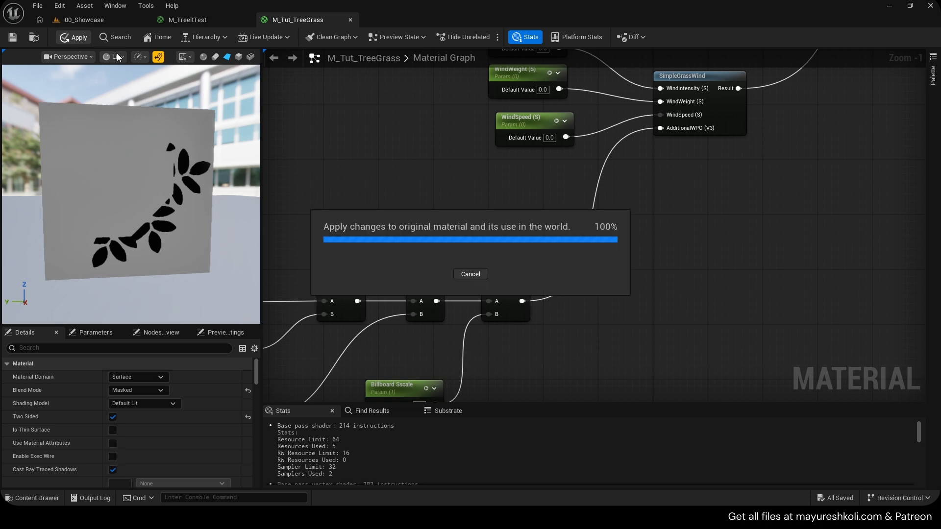
Switch to the 00_Showcase level, review the scalar parameters of MI_Tut_TreeGrass_Inst, and minimize its editor window.
{"action": "left_click", "coordinate": [93, 25]}
{"action": "scroll", "coordinate": [752, 322], "scroll_direction": "down", "scroll_amount": 3}
{"action": "scroll", "coordinate": [748, 323], "scroll_direction": "up", "scroll_amount": 3}
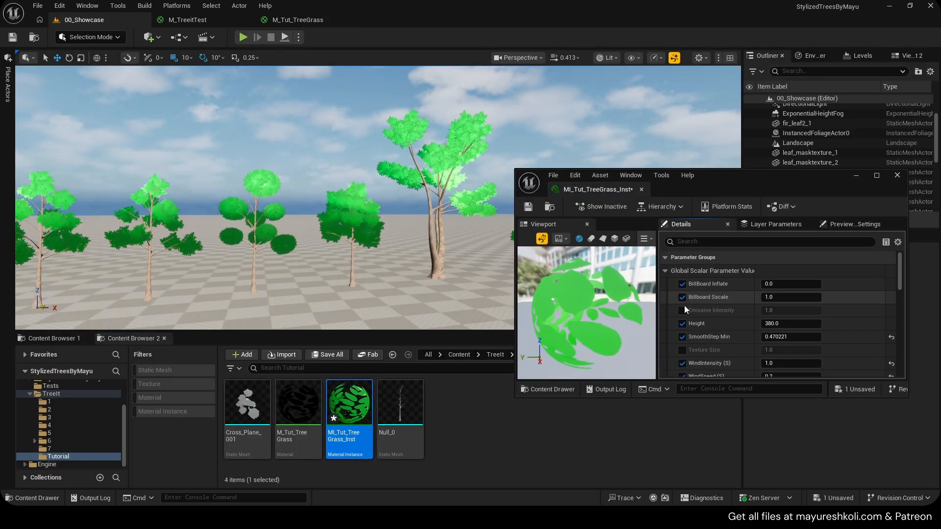
{"action": "left_click", "coordinate": [682, 310]}
{"action": "left_click", "coordinate": [682, 311]}
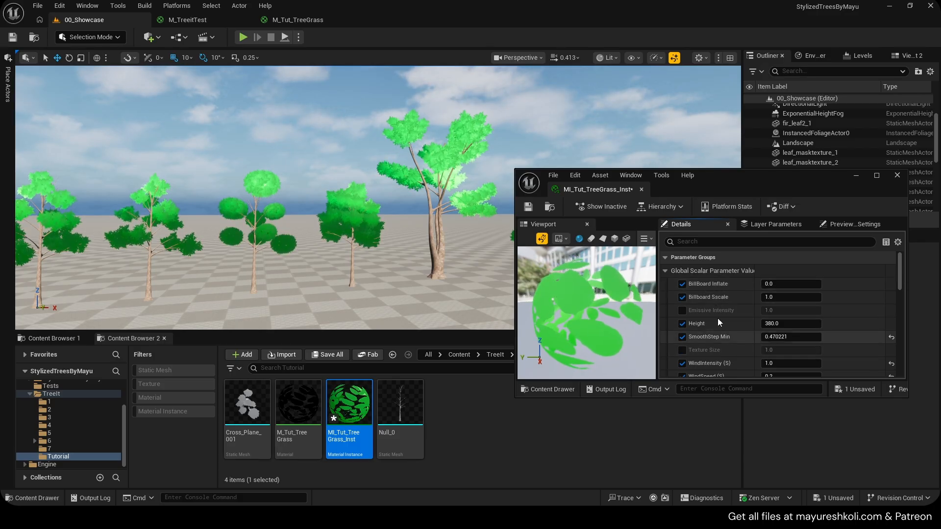
{"action": "scroll", "coordinate": [707, 297], "scroll_direction": "down", "scroll_amount": 2}
{"action": "left_click", "coordinate": [854, 178]}
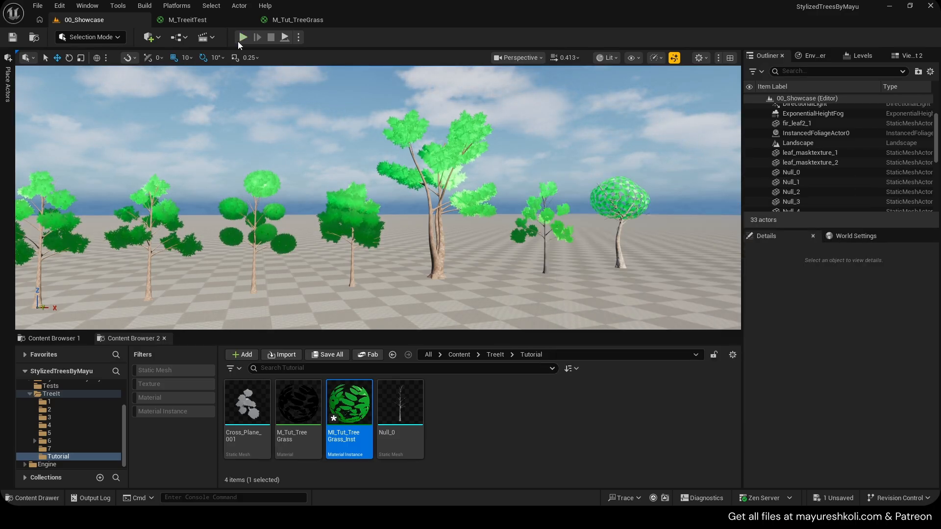
Assign the BillBoard Inflate, Billboard Sscale and Texture Size parameters in M_Tut_TreeGrass to a group named Billboard and apply the material.
{"action": "left_click", "coordinate": [298, 20]}
{"action": "scroll", "coordinate": [389, 296], "scroll_direction": "down", "scroll_amount": 4}
{"action": "right_click_drag", "start_coordinate": [389, 296], "coordinate": [684, 198]}
{"action": "scroll", "coordinate": [685, 283], "scroll_direction": "up", "scroll_amount": 3}
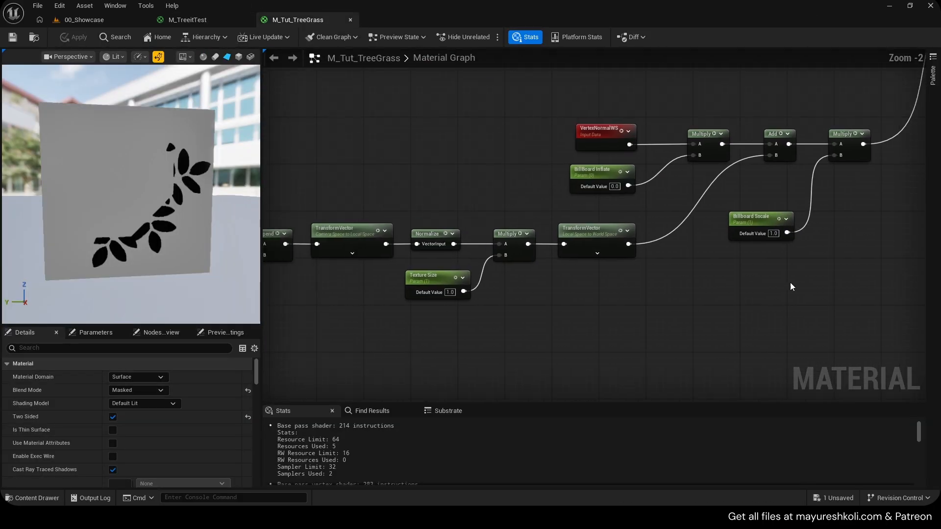
{"action": "left_click", "coordinate": [753, 218]}
{"action": "right_click_drag", "start_coordinate": [579, 168], "coordinate": [738, 159]}
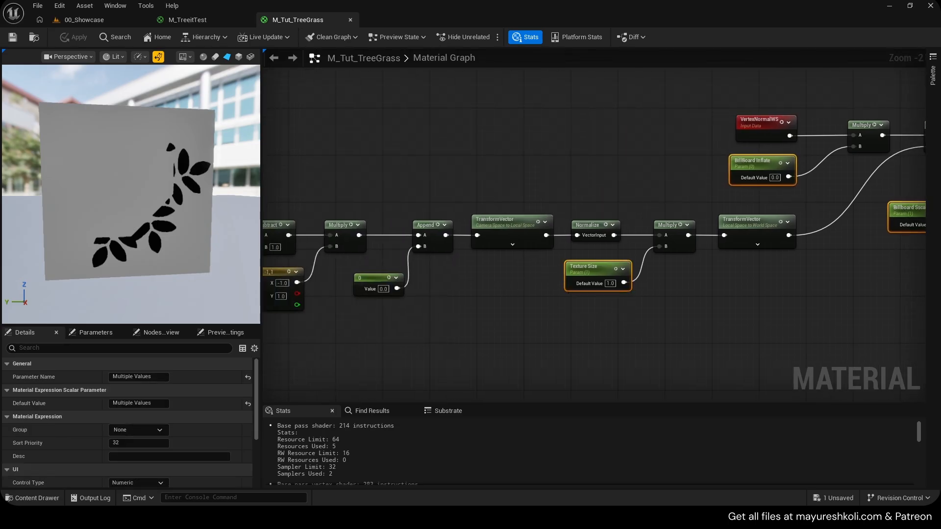
{"action": "right_click_drag", "start_coordinate": [359, 304], "coordinate": [560, 294]}
{"action": "scroll", "coordinate": [560, 294], "scroll_direction": "up", "scroll_amount": 1}
{"action": "scroll", "coordinate": [563, 294], "scroll_direction": "down", "scroll_amount": 2}
{"action": "right_click_drag", "start_coordinate": [743, 307], "coordinate": [632, 318]}
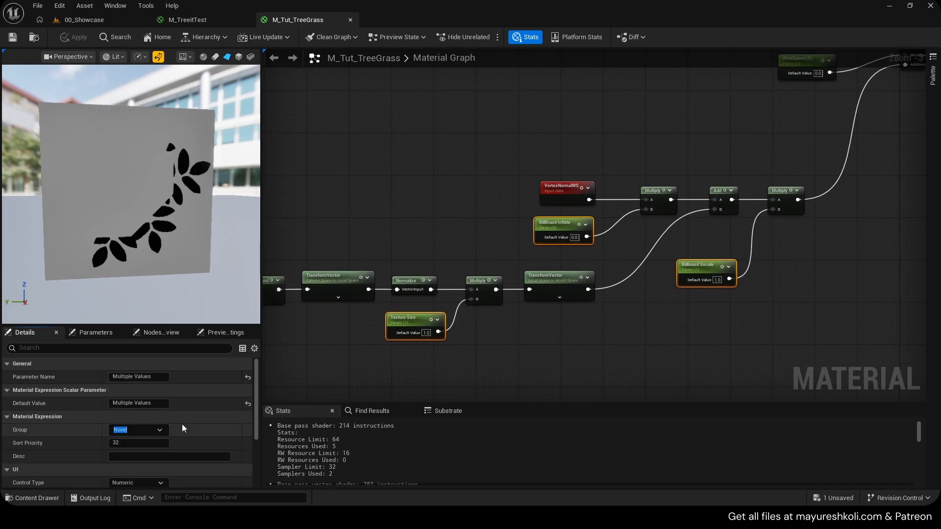
{"action": "type", "text": "Billboard"}
{"action": "key", "text": "Return"}
{"action": "left_click", "coordinate": [64, 42]}
Reopen MI_Tut_TreeGrass_Inst over the 00_Showcase level and enable the BillBoard Inflate and Billboard Sscale overrides in the Billboard group.
{"action": "left_click", "coordinate": [93, 22]}
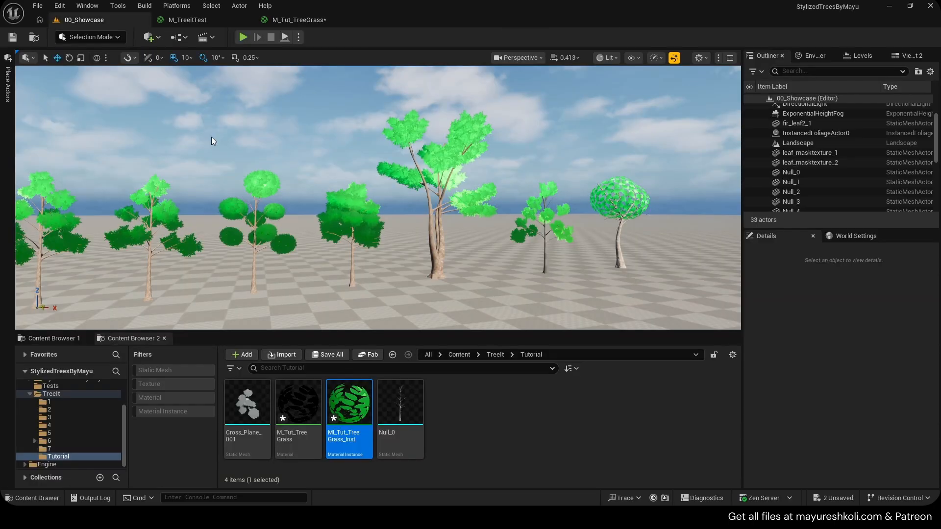
{"action": "left_click", "coordinate": [630, 477]}
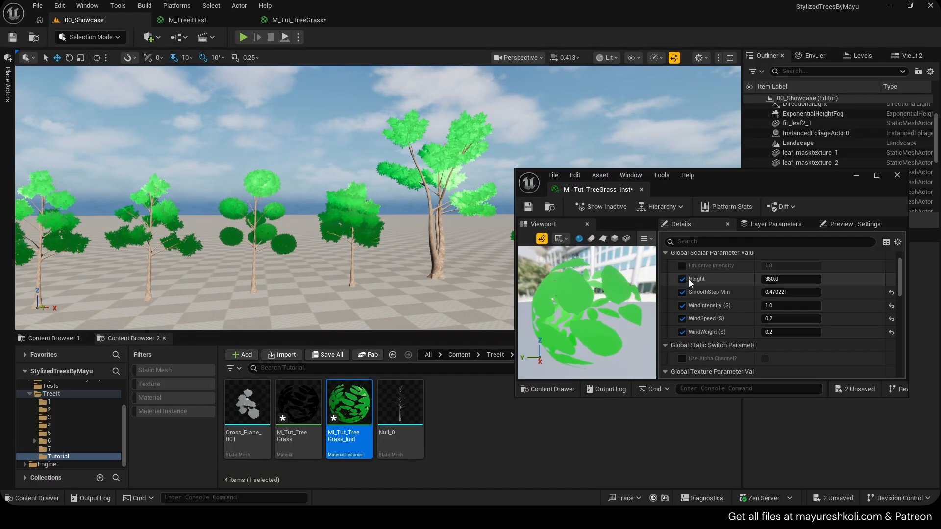
{"action": "scroll", "coordinate": [688, 289], "scroll_direction": "down", "scroll_amount": 2}
{"action": "scroll", "coordinate": [696, 308], "scroll_direction": "down", "scroll_amount": 3}
{"action": "scroll", "coordinate": [686, 331], "scroll_direction": "up", "scroll_amount": 3}
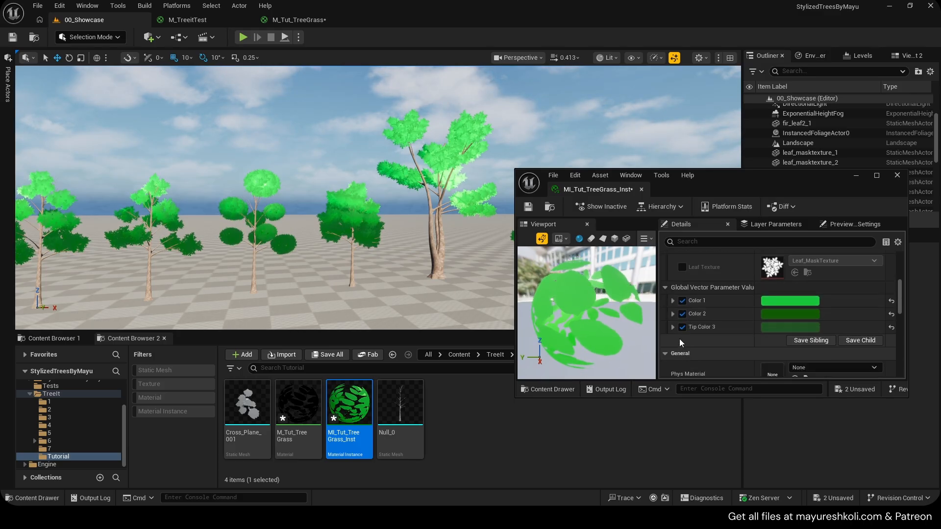
{"action": "scroll", "coordinate": [687, 323], "scroll_direction": "up", "scroll_amount": 5}
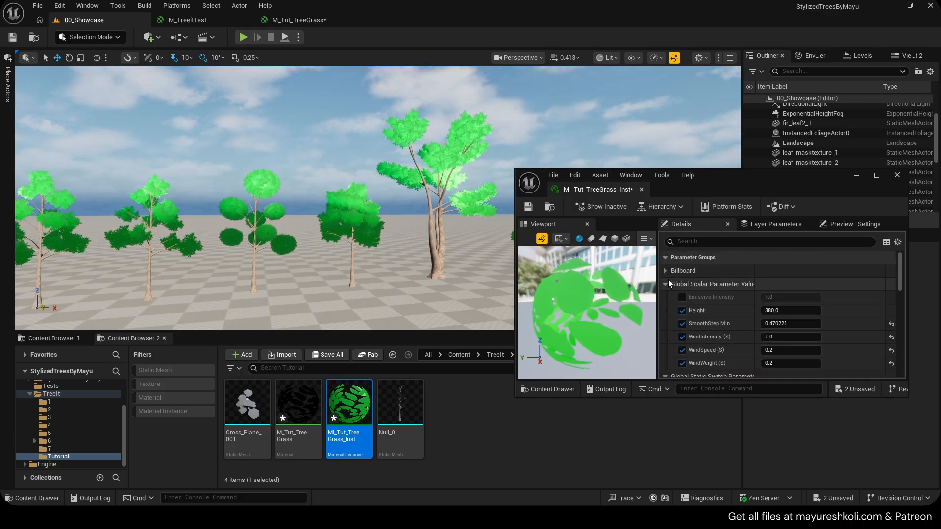
{"action": "mouse_move", "coordinate": [392, 206]}
{"action": "right_mouse_down"}
{"action": "mouse_move", "coordinate": [426, 207]}
{"action": "mouse_move", "coordinate": [388, 220]}
{"action": "right_mouse_up"}
{"action": "left_click_drag", "start_coordinate": [739, 190], "coordinate": [666, 257]}
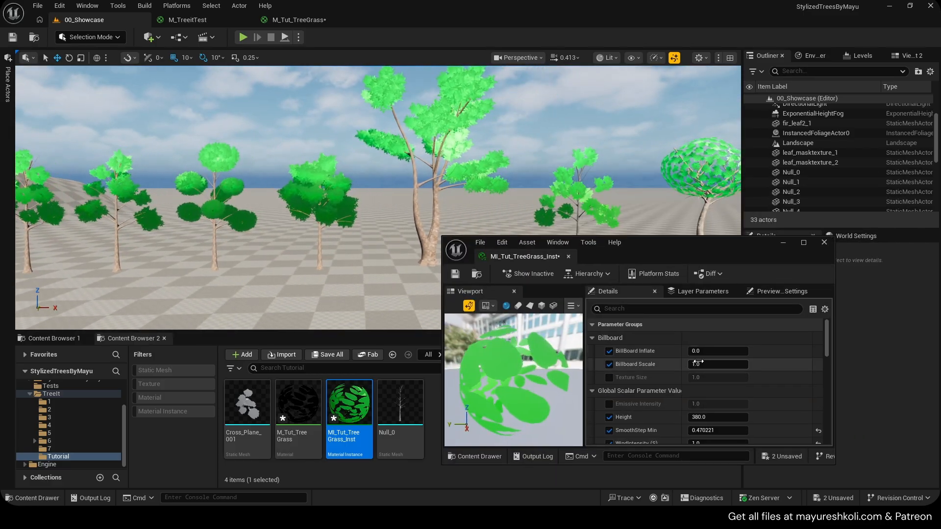
Set the Billboard Scale parameter's default value to 1 in the M_TreeitTest material and apply the change.
{"action": "left_click", "coordinate": [196, 21]}
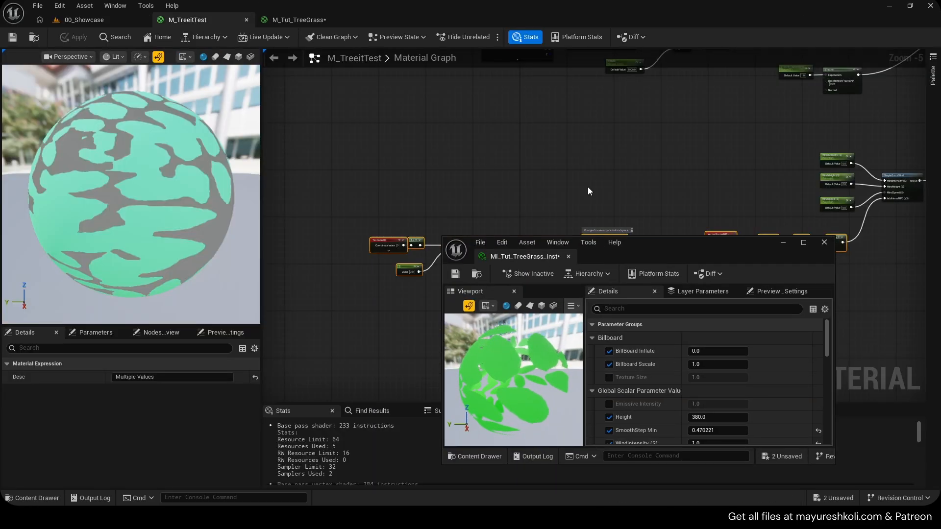
{"action": "left_click", "coordinate": [783, 243]}
{"action": "right_click_drag", "start_coordinate": [782, 298], "coordinate": [587, 289]}
{"action": "scroll", "coordinate": [745, 290], "scroll_direction": "up", "scroll_amount": 5}
{"action": "left_click", "coordinate": [587, 289]}
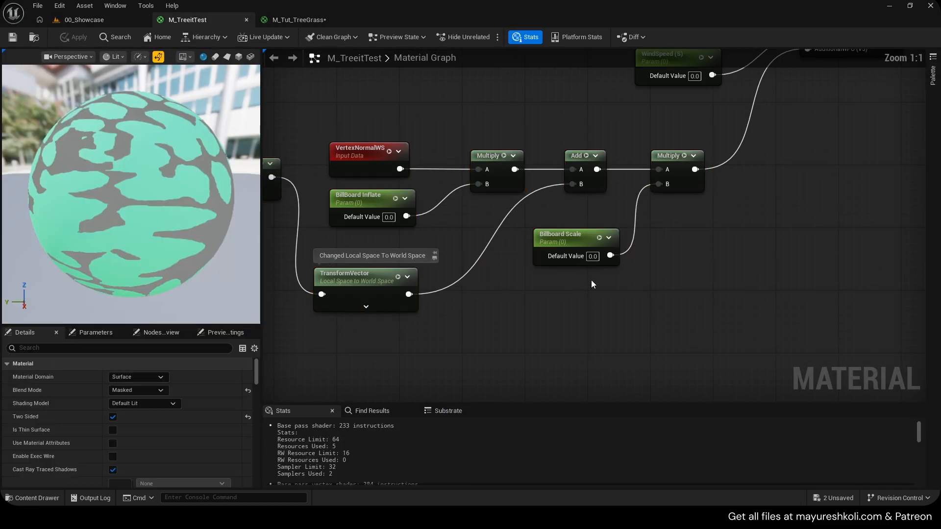
{"action": "right_click_drag", "start_coordinate": [533, 262], "coordinate": [735, 277]}
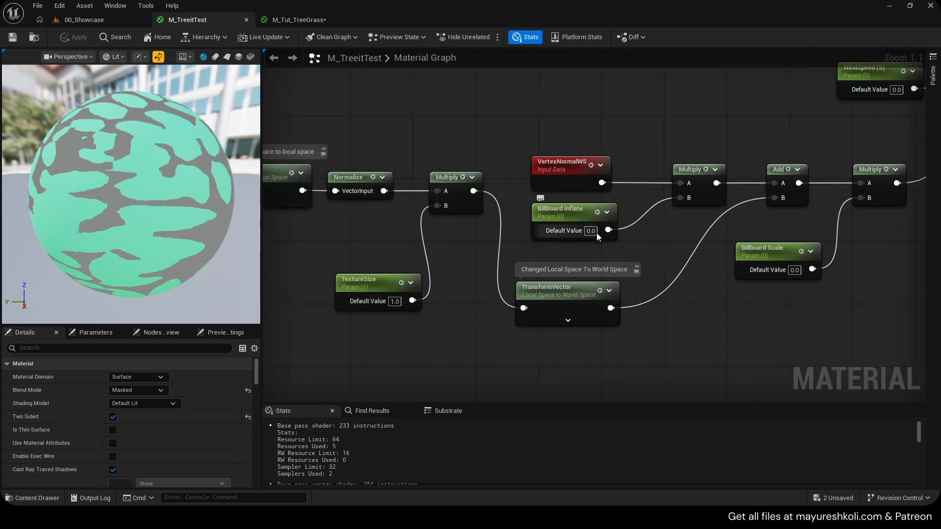
{"action": "type", "text": "1"}
{"action": "key", "text": "Return"}
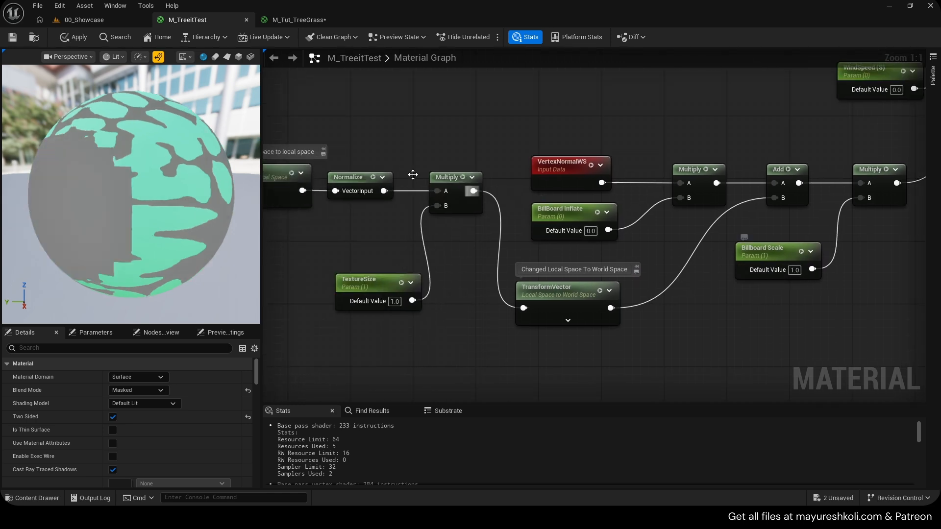
{"action": "left_click", "coordinate": [72, 36]}
Return to the 00_Showcase level, bring back the MI_Tut_TreeGrass_Inst window and save the instance.
{"action": "left_click", "coordinate": [83, 20]}
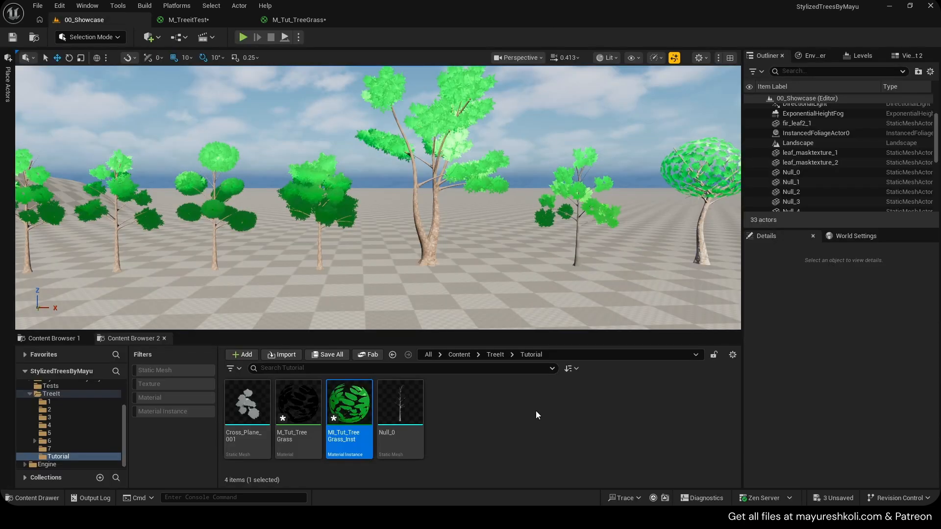
{"action": "left_click", "coordinate": [610, 487]}
{"action": "left_click", "coordinate": [456, 279]}
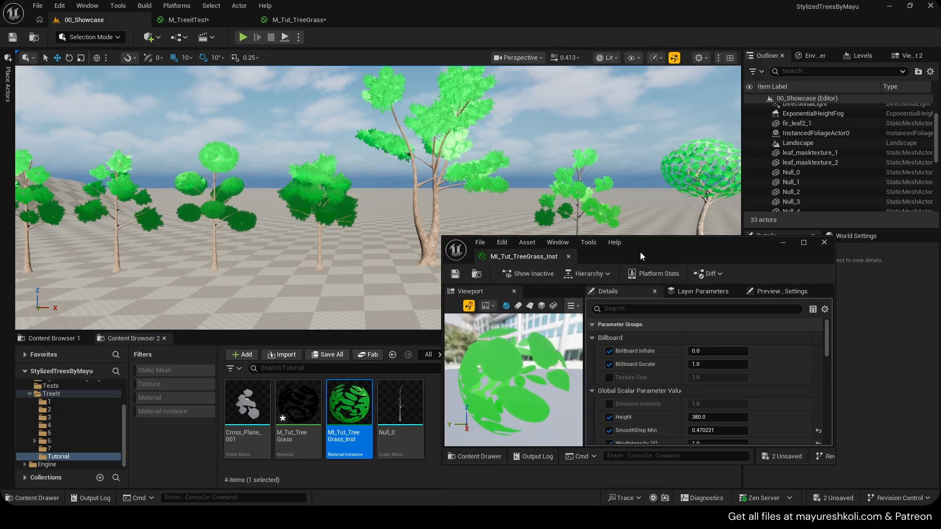
{"action": "left_click_drag", "start_coordinate": [642, 257], "coordinate": [685, 174]}
Switch to M_Tut_TreeGrass, minimize the instance window and save the material.
{"action": "left_click", "coordinate": [288, 19]}
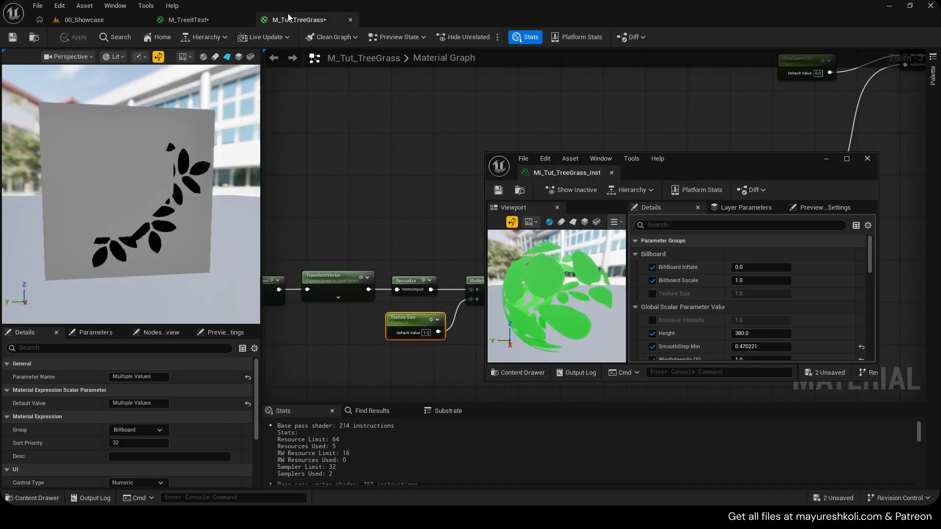
{"action": "left_click", "coordinate": [826, 159]}
{"action": "scroll", "coordinate": [653, 252], "scroll_direction": "up", "scroll_amount": 2}
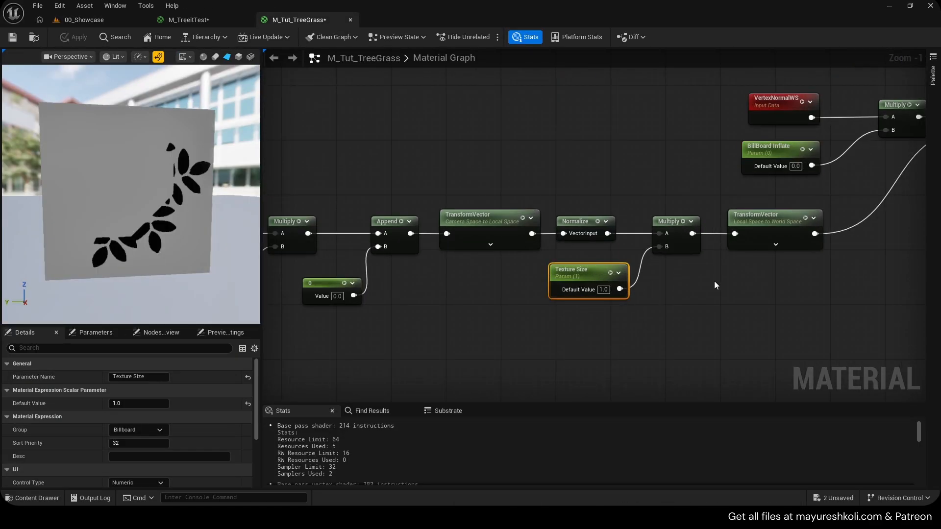
{"action": "right_click_drag", "start_coordinate": [714, 285], "coordinate": [648, 310]}
{"action": "left_click_drag", "start_coordinate": [763, 299], "coordinate": [652, 236]}
{"action": "key", "text": "ctrl+s"}
Examine how Texture Size, BillBoard Inflate and Billboard Sscale feed their Multiply nodes in the M_Tut_TreeGrass graph.
{"action": "right_click_drag", "start_coordinate": [605, 280], "coordinate": [671, 250]}
{"action": "left_click_drag", "start_coordinate": [446, 235], "coordinate": [399, 316]}
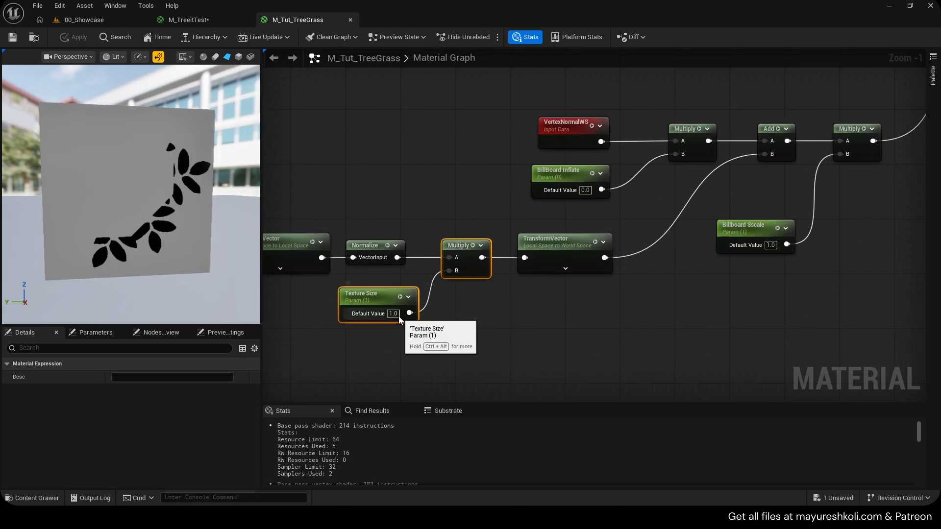
{"action": "right_click_drag", "start_coordinate": [736, 275], "coordinate": [597, 293]}
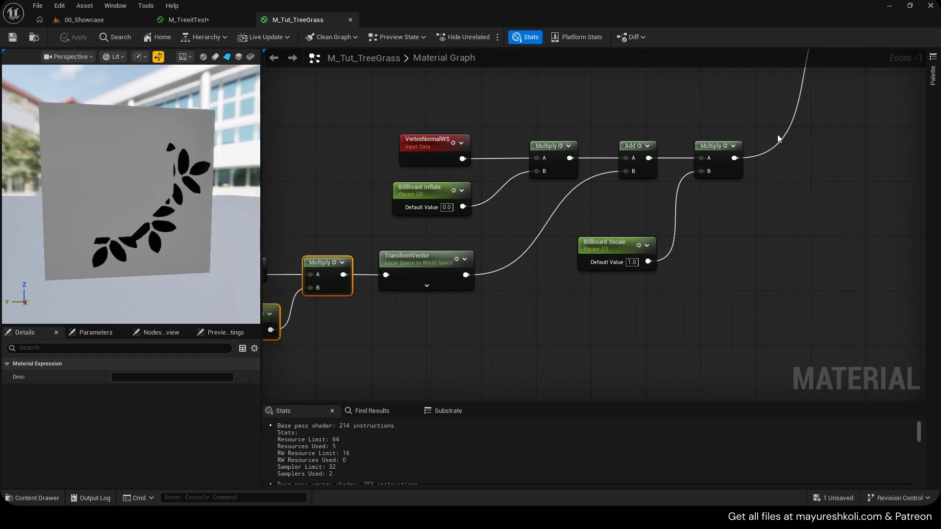
{"action": "right_click_drag", "start_coordinate": [628, 263], "coordinate": [722, 222]}
{"action": "right_click_drag", "start_coordinate": [455, 314], "coordinate": [551, 294]}
{"action": "left_click_drag", "start_coordinate": [550, 294], "coordinate": [497, 206]}
{"action": "left_click", "coordinate": [436, 247], "text": "shift"}
{"action": "right_click_drag", "start_coordinate": [723, 238], "coordinate": [572, 261]}
{"action": "left_click", "coordinate": [652, 213]}
{"action": "left_click", "coordinate": [755, 138], "text": "shift"}
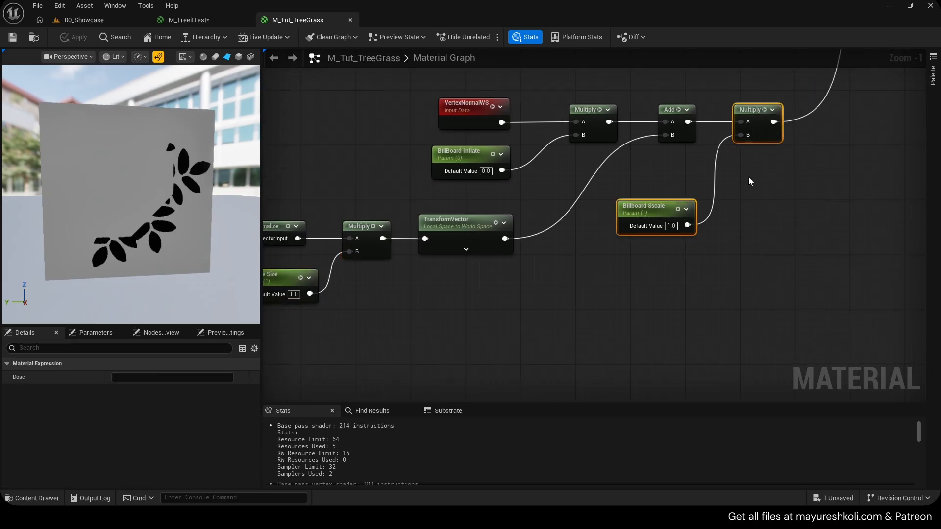
Go back to the 00_Showcase level, restore the MI_Tut_TreeGrass_Inst window and enable the Texture Size override.
{"action": "left_click", "coordinate": [102, 16]}
{"action": "mouse_move", "coordinate": [584, 504]}
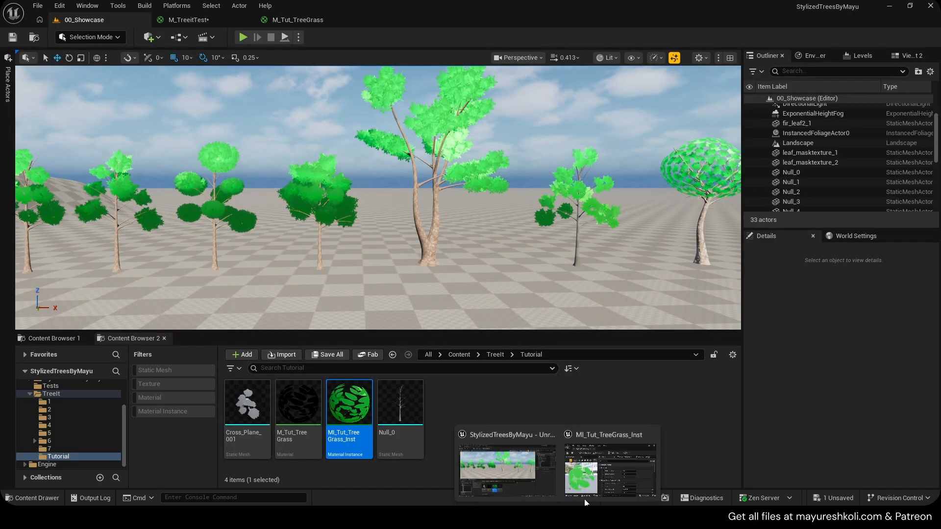
{"action": "left_click", "coordinate": [610, 468]}
{"action": "left_click", "coordinate": [652, 293]}
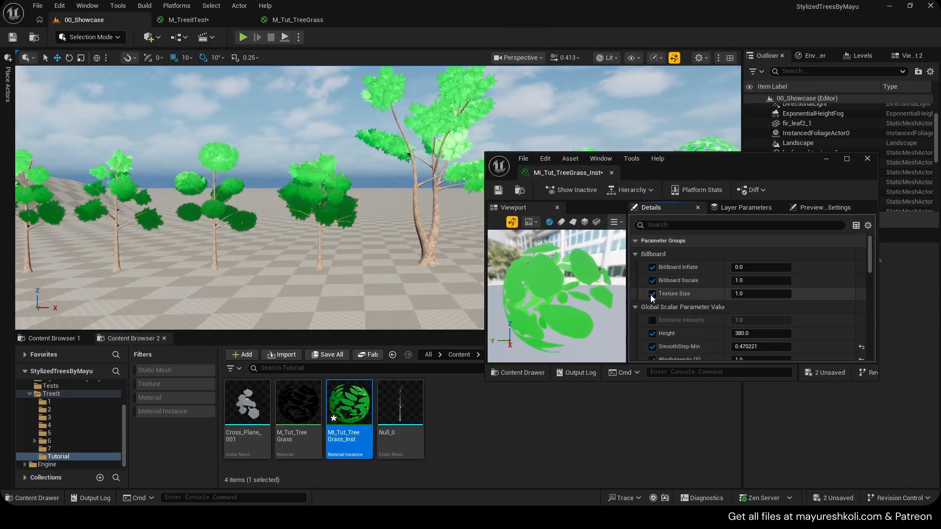
Try Billboard Sscale at about 66.77 and switch Texture Size to 0 and back to 1 to compare the foliage.
{"action": "right_click_drag", "start_coordinate": [392, 200], "coordinate": [443, 220]}
{"action": "left_click_drag", "start_coordinate": [741, 175], "coordinate": [717, 217]}
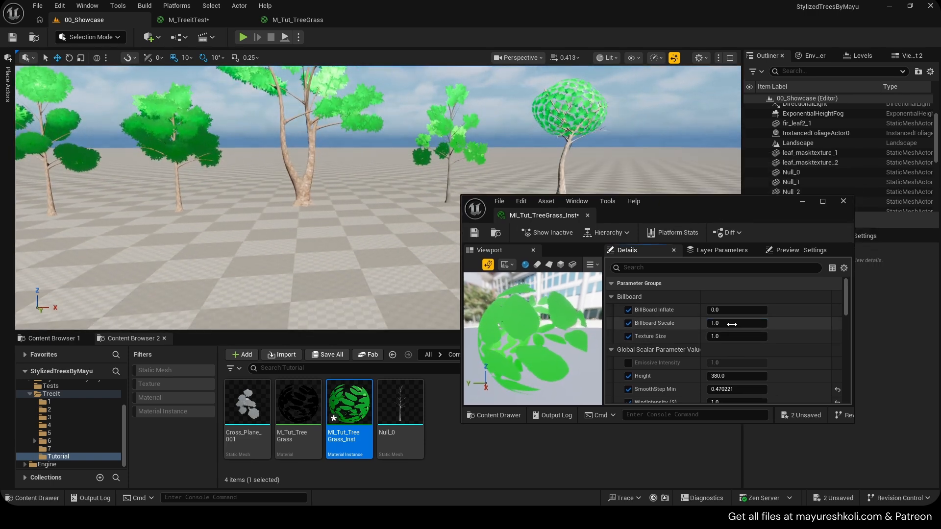
{"action": "mouse_move", "coordinate": [721, 323]}
{"action": "left_mouse_down"}
{"action": "mouse_move", "coordinate": [766, 323]}
{"action": "mouse_move", "coordinate": [720, 324]}
{"action": "left_mouse_up"}
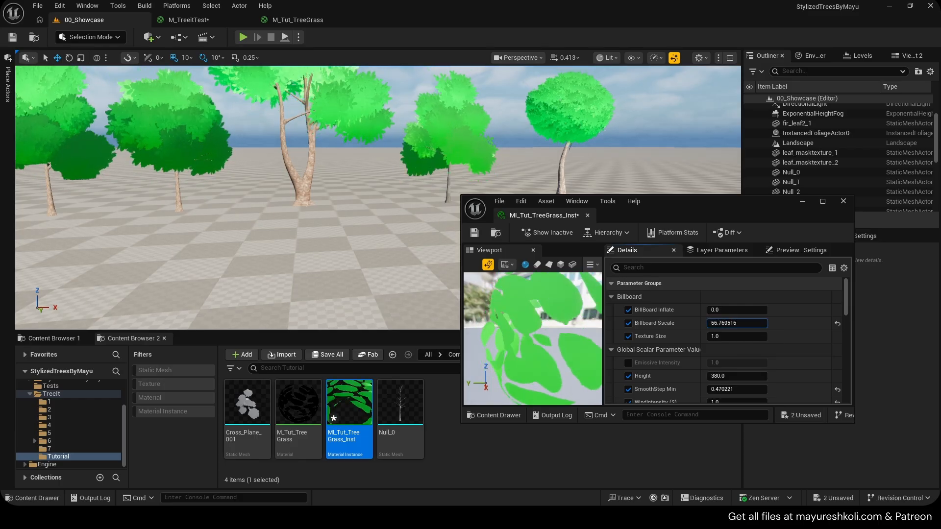
{"action": "left_click", "coordinate": [728, 336]}
{"action": "type", "text": "0"}
{"action": "key", "text": "Return"}
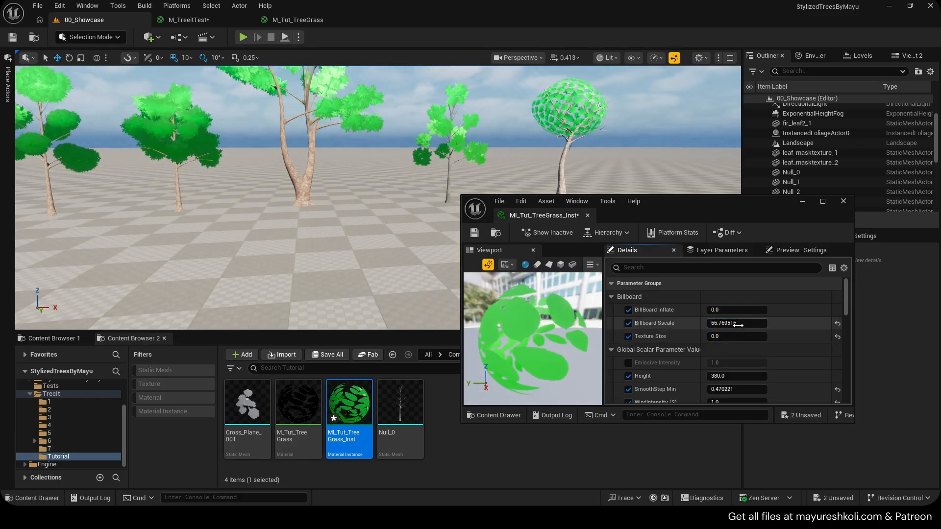
{"action": "left_click", "coordinate": [726, 336]}
{"action": "type", "text": "1"}
{"action": "key", "text": "Return"}
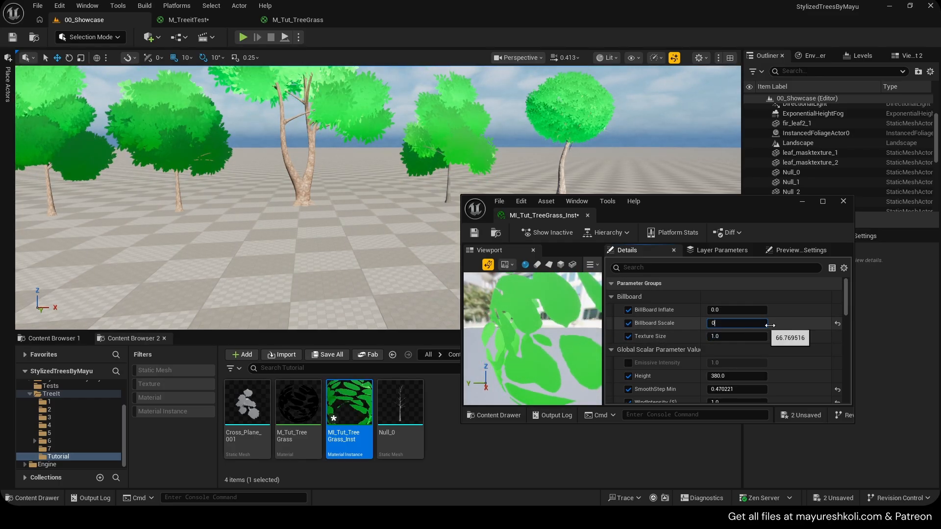
Return Billboard Sscale to 1.0, try Texture Size at about 70.61 instead and save the instance.
{"action": "left_click", "coordinate": [770, 325]}
{"action": "type", "text": "0"}
{"action": "key", "text": "Return"}
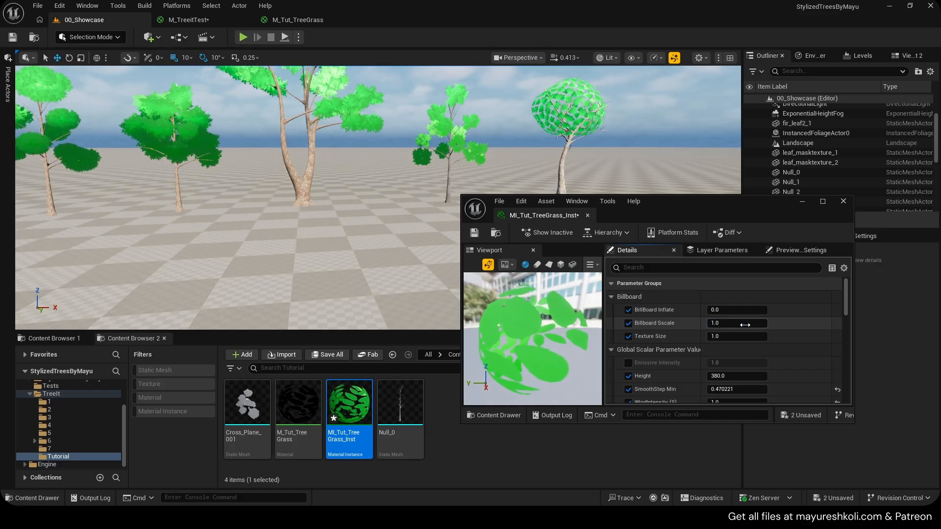
{"action": "mouse_move", "coordinate": [737, 336]}
{"action": "left_mouse_down"}
{"action": "mouse_move", "coordinate": [774, 336]}
{"action": "mouse_move", "coordinate": [737, 336]}
{"action": "mouse_move", "coordinate": [750, 336]}
{"action": "left_mouse_up"}
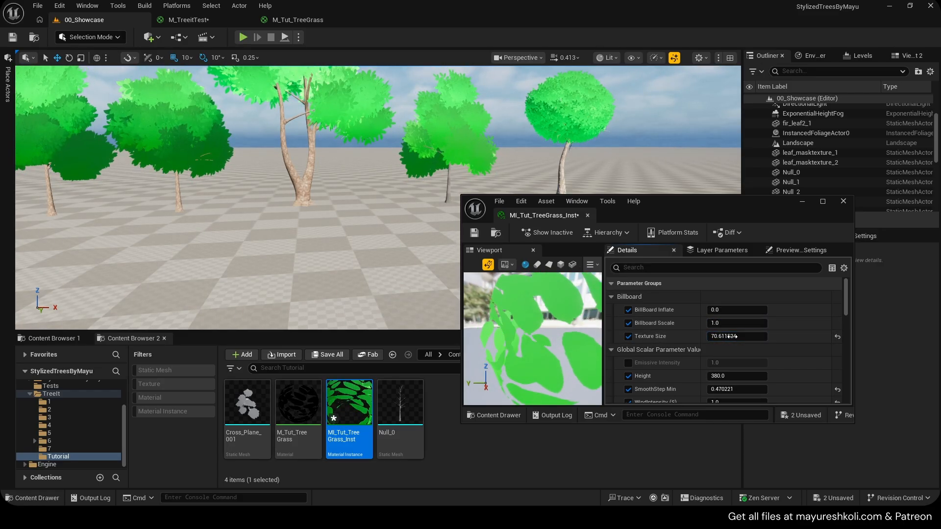
{"action": "key", "text": "ctrl+s"}
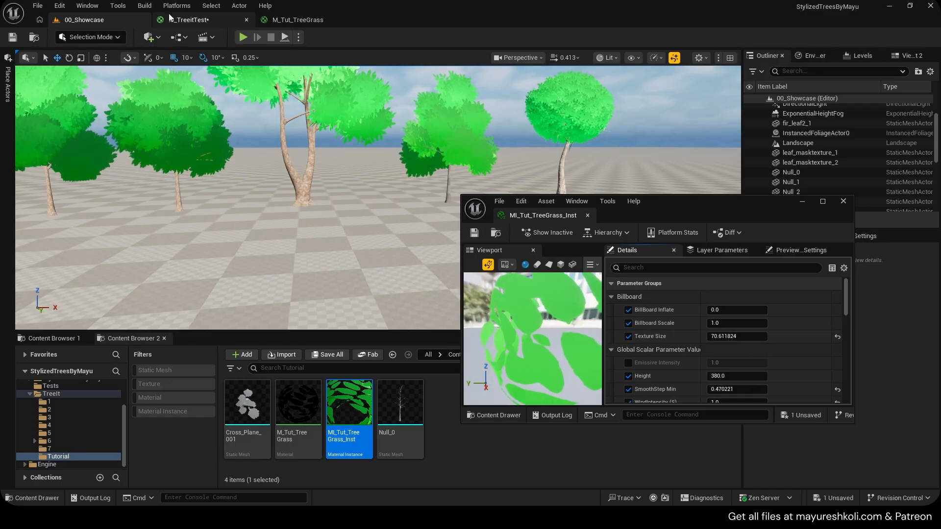
Check the TextureSize parameter in the M_TreeitTest graph and return to the 00_Showcase level.
{"action": "left_click", "coordinate": [189, 19]}
{"action": "scroll", "coordinate": [395, 192], "scroll_direction": "down", "scroll_amount": 3}
{"action": "scroll", "coordinate": [417, 207], "scroll_direction": "up", "scroll_amount": 3}
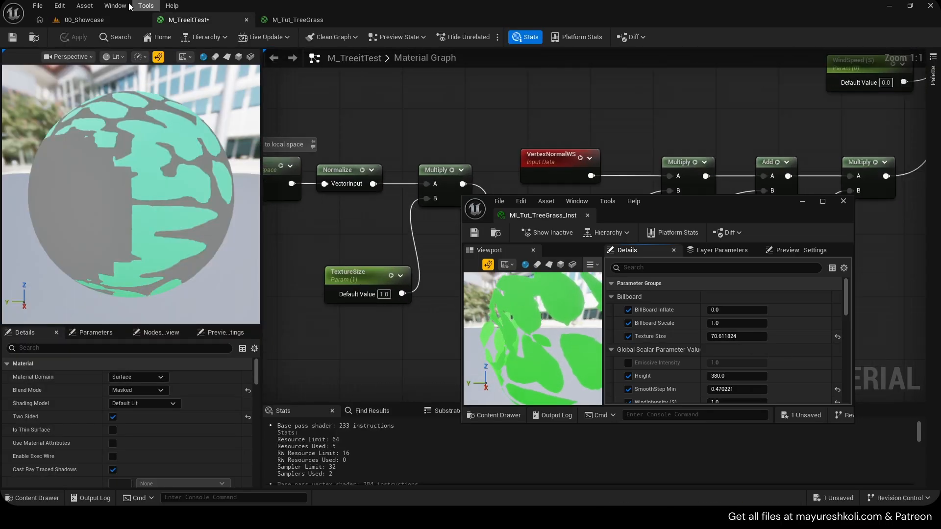
{"action": "left_click", "coordinate": [98, 21]}
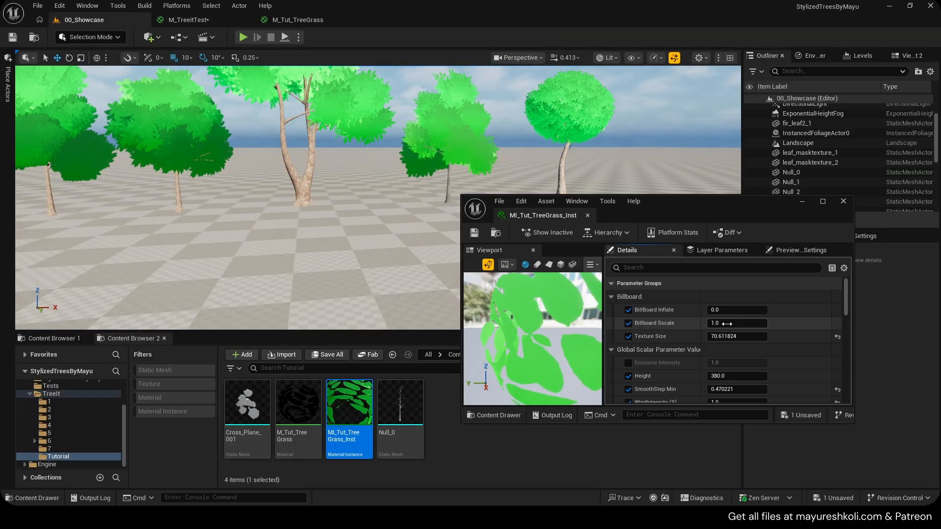
Reset Texture Size to 1.0 and set Billboard Sscale to about 73.35, checking the round tree up close.
{"action": "mouse_move", "coordinate": [739, 336]}
{"action": "left_mouse_down"}
{"action": "mouse_move", "coordinate": [708, 337]}
{"action": "mouse_move", "coordinate": [765, 323]}
{"action": "mouse_move", "coordinate": [730, 323]}
{"action": "left_mouse_up"}
{"action": "left_click", "coordinate": [837, 337]}
{"action": "right_click_drag", "start_coordinate": [441, 206], "coordinate": [523, 201]}
{"action": "key", "text": "w"}
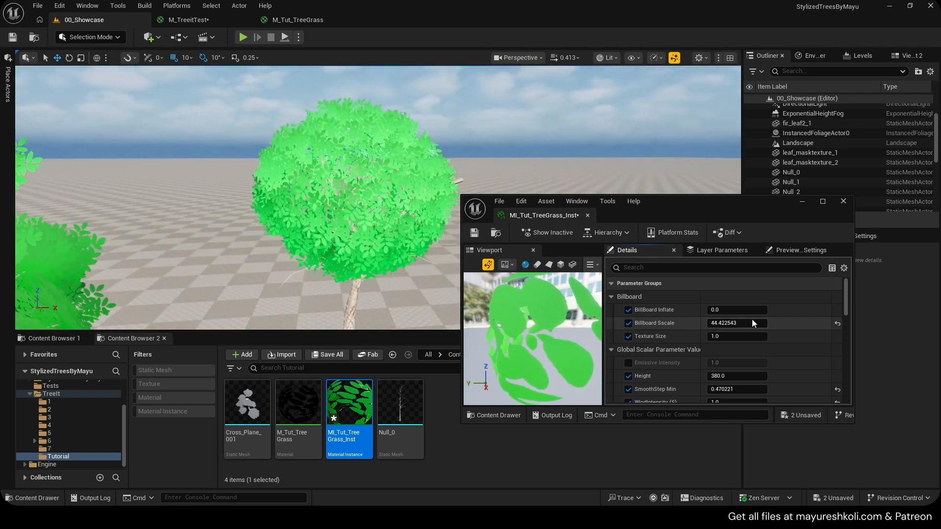
{"action": "left_click_drag", "start_coordinate": [741, 320], "coordinate": [764, 321]}
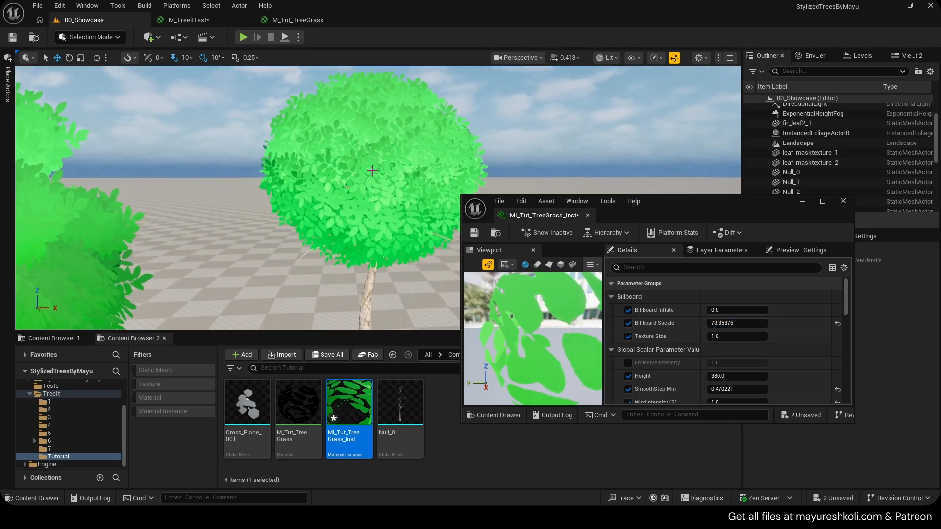
Look closer at the round tree's canopy and save all modified assets.
{"action": "right_click_drag", "start_coordinate": [374, 171], "coordinate": [402, 152]}
{"action": "key", "text": "w"}
{"action": "key", "text": "ctrl+shift+s"}
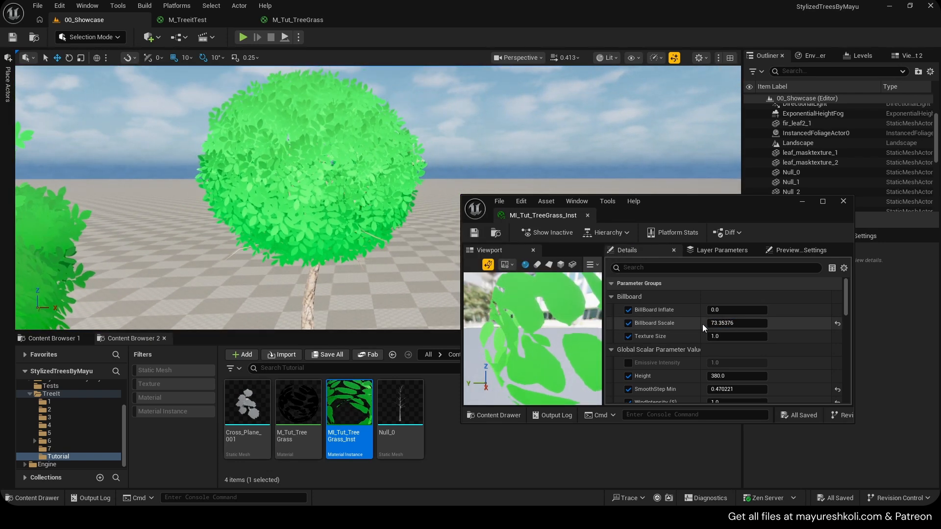
Raise BillBoard Inflate to about 0.64 in MI_Tut_TreeGrass_Inst.
{"action": "scroll", "coordinate": [625, 317], "scroll_direction": "down", "scroll_amount": 2}
{"action": "scroll", "coordinate": [633, 317], "scroll_direction": "up", "scroll_amount": 2}
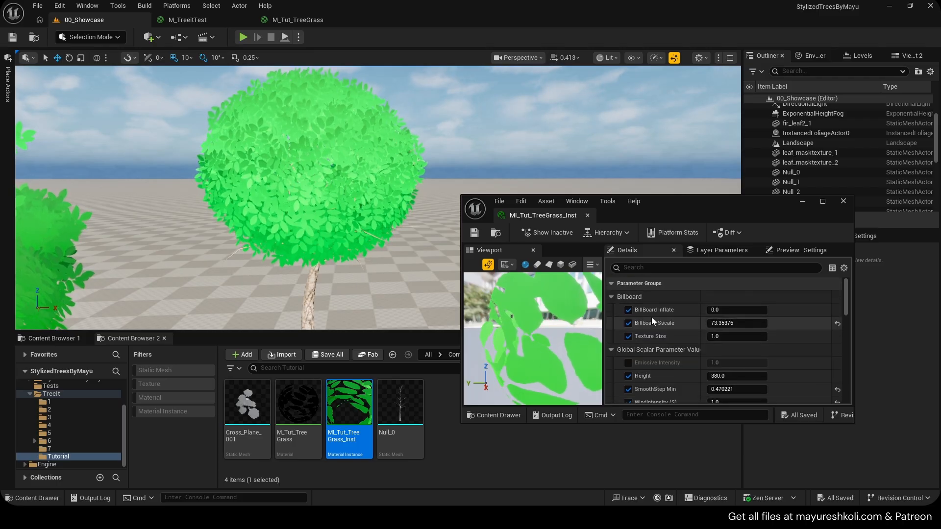
{"action": "left_click_drag", "start_coordinate": [731, 310], "coordinate": [757, 310]}
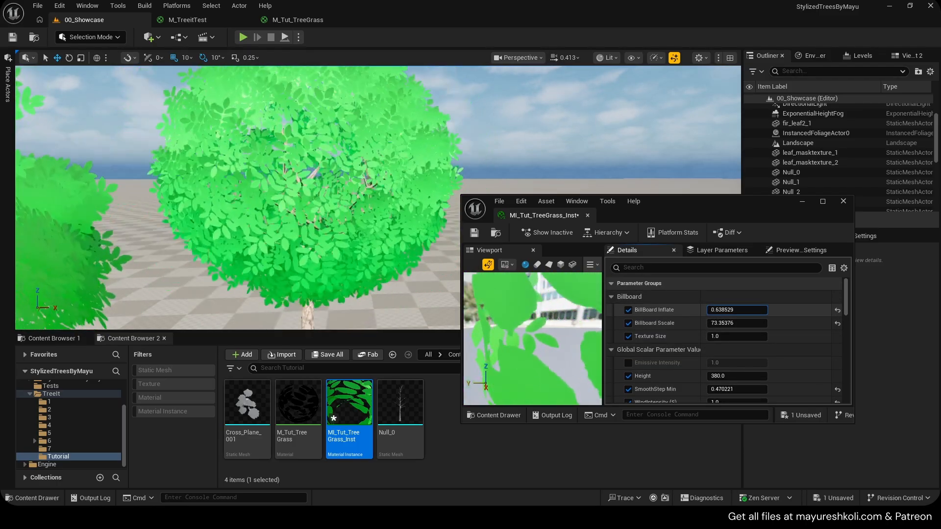
Try negative BillBoard Inflate values of about -1.10 and -0.08 in MI_Tut_TreeGrass_Inst, checking the canopies of the trees.
{"action": "scroll", "coordinate": [343, 206], "scroll_direction": "down", "scroll_amount": 5}
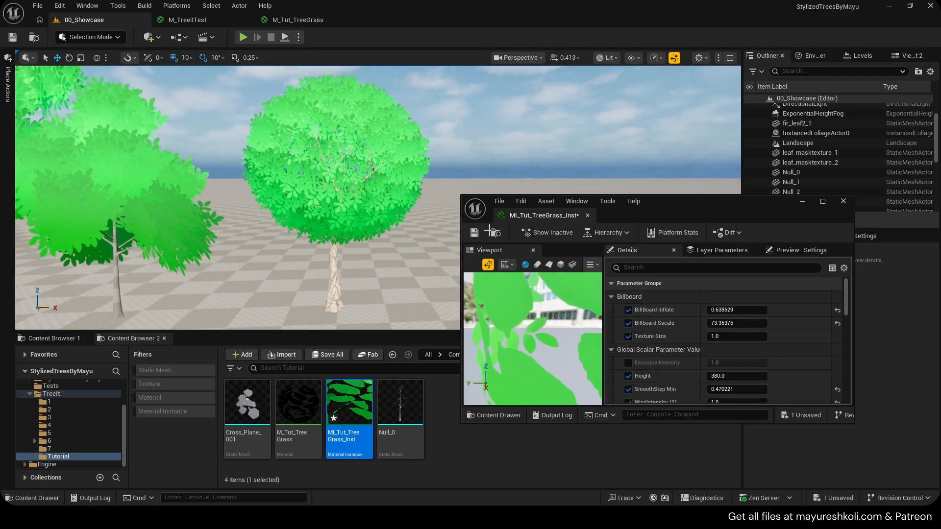
{"action": "left_click_drag", "start_coordinate": [739, 310], "coordinate": [698, 310]}
{"action": "key", "text": "w"}
{"action": "right_click_drag", "start_coordinate": [416, 193], "coordinate": [416, 220]}
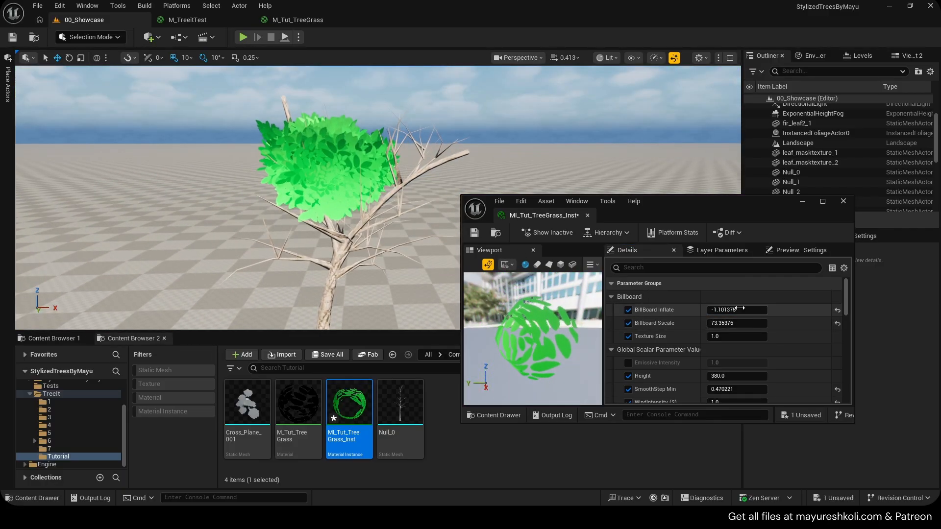
{"action": "left_click_drag", "start_coordinate": [739, 309], "coordinate": [757, 309]}
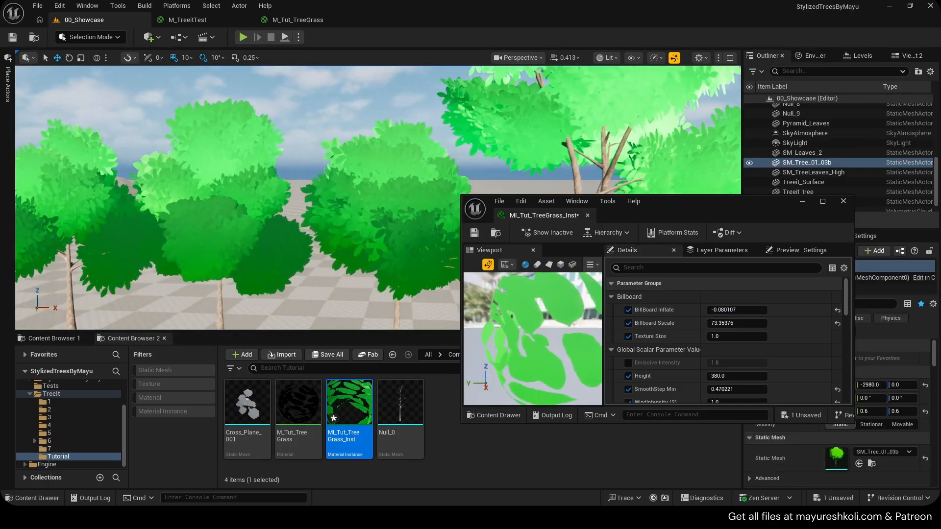
{"action": "right_click_drag", "start_coordinate": [378, 197], "coordinate": [365, 206]}
{"action": "key", "text": "s"}
Set BillBoard Inflate in MI_Tut_TreeGrass_Inst to 1 and back to 0.
{"action": "mouse_move", "coordinate": [739, 309]}
{"action": "left_mouse_down"}
{"action": "mouse_move", "coordinate": [750, 310]}
{"action": "mouse_move", "coordinate": [713, 321]}
{"action": "mouse_move", "coordinate": [735, 321]}
{"action": "left_mouse_up"}
{"action": "type", "text": "1"}
{"action": "key", "text": "Return"}
{"action": "type", "text": "0"}
{"action": "key", "text": "Return"}
Lower Billboard Sscale to about 27.78 and attach Treeit_Surface to Treeit_tree in the level hierarchy.
{"action": "right_click_drag", "start_coordinate": [520, 93], "coordinate": [597, 79]}
{"action": "key", "text": "w"}
{"action": "left_click_drag", "start_coordinate": [751, 322], "coordinate": [750, 323]}
{"action": "left_click_drag", "start_coordinate": [799, 182], "coordinate": [798, 192]}
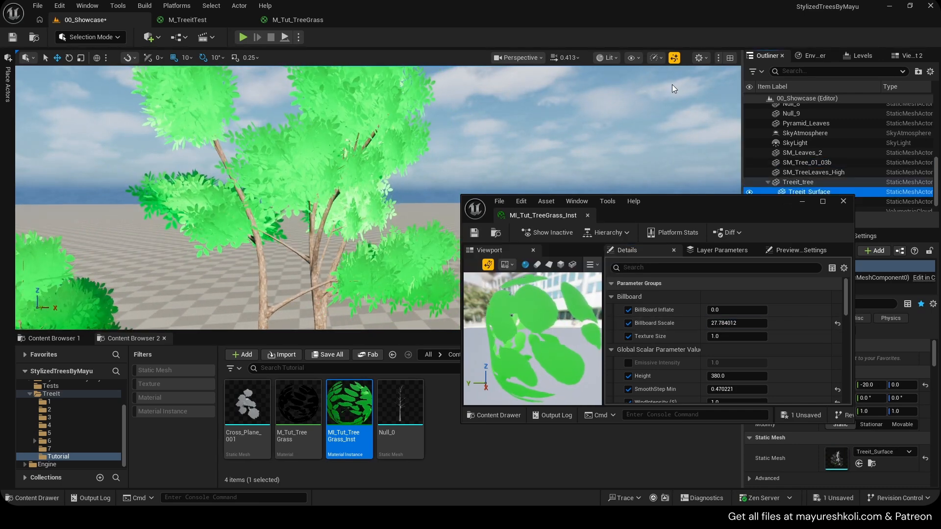
Set the viewport scalability preset to High and view the row of trees.
{"action": "left_click", "coordinate": [656, 58]}
{"action": "mouse_move", "coordinate": [681, 116]}
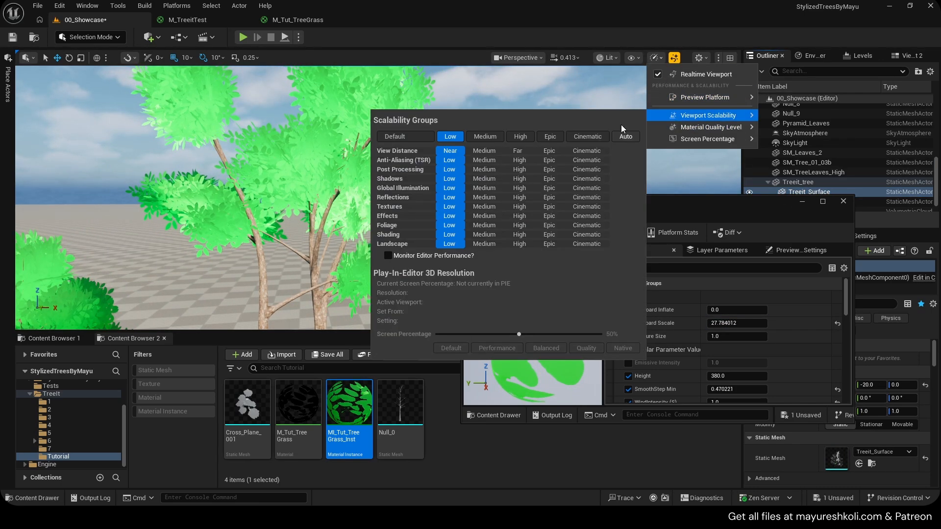
{"action": "left_click", "coordinate": [520, 137]}
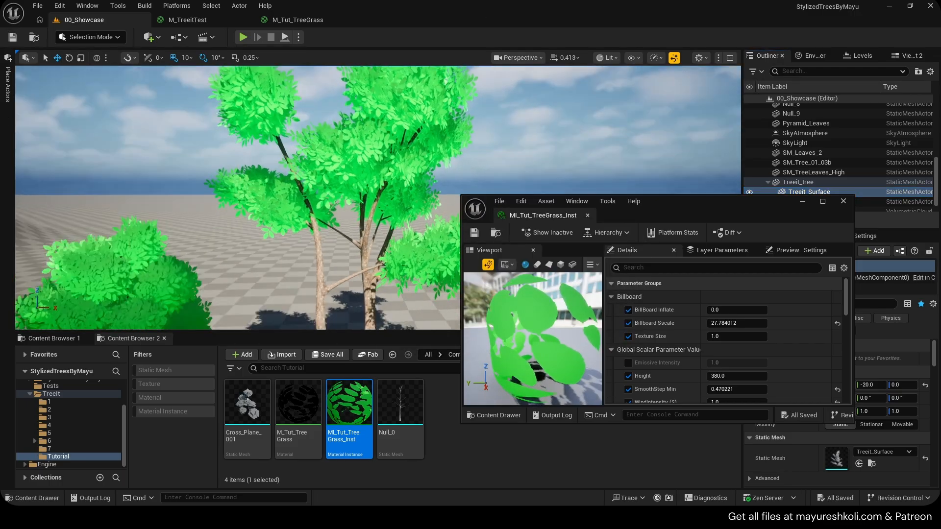
{"action": "key", "text": "a"}
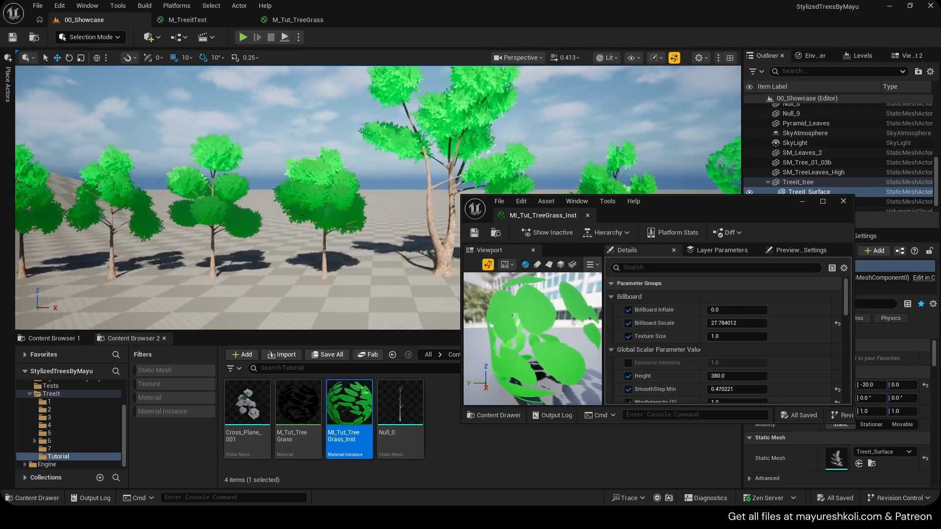
Reset Billboard Sscale to 1.0, enable the Emissive Intensity override and set it to 0.0.
{"action": "left_click", "coordinate": [837, 323]}
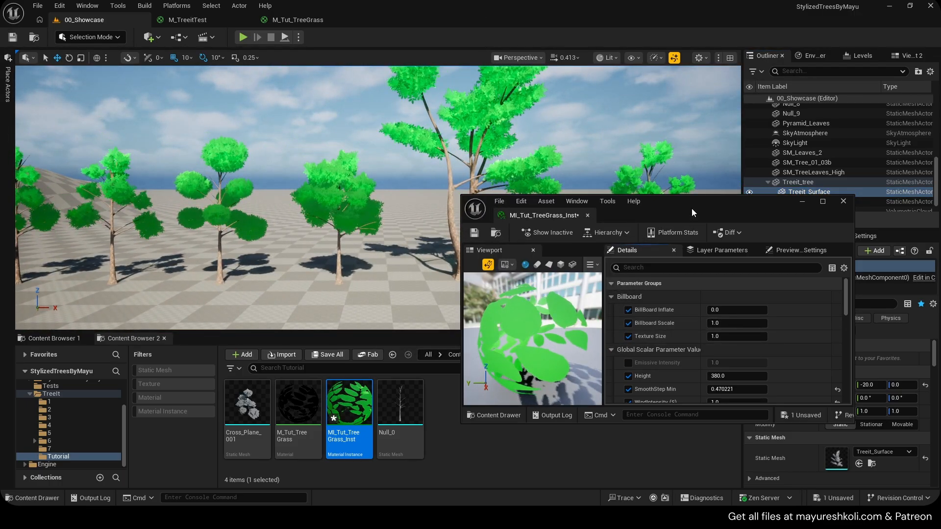
{"action": "left_click_drag", "start_coordinate": [692, 208], "coordinate": [803, 173]}
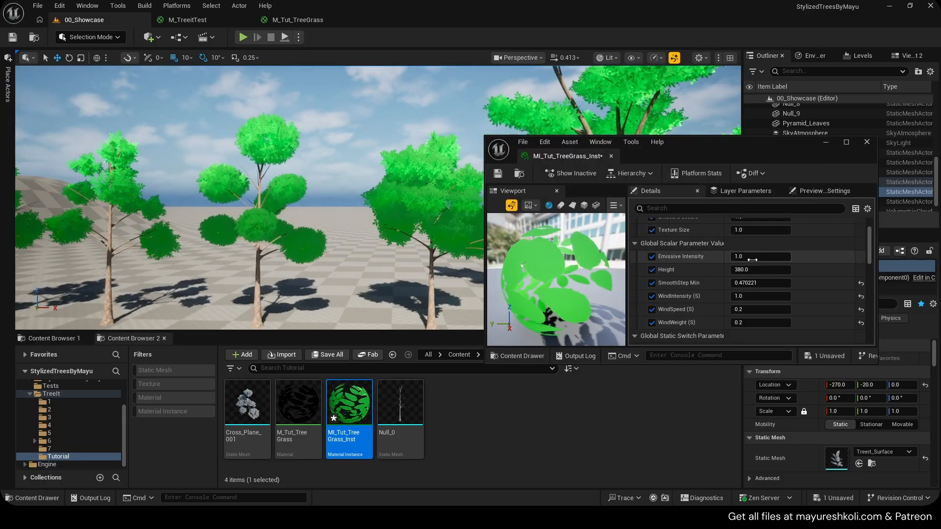
{"action": "key", "text": "Return"}
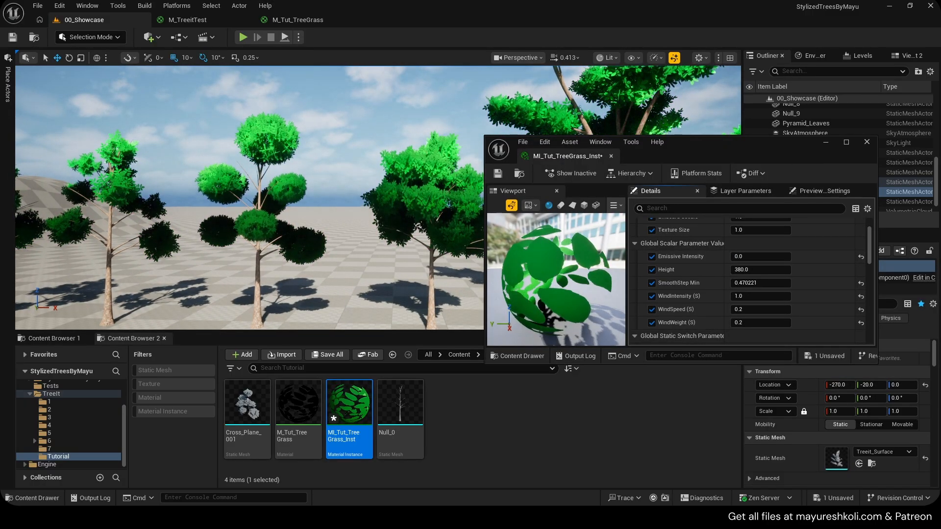
{"action": "mouse_move", "coordinate": [364, 257]}
{"action": "right_mouse_down"}
{"action": "mouse_move", "coordinate": [431, 231]}
{"action": "mouse_move", "coordinate": [364, 257]}
{"action": "right_mouse_up"}
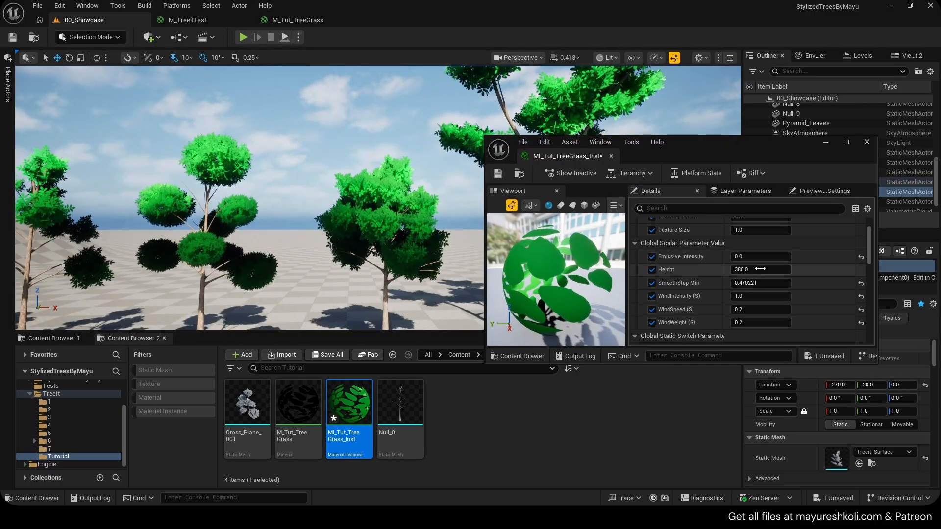
Try Emissive Intensity at 1.0, lower it to 0.416 and save the material instance.
{"action": "left_click", "coordinate": [781, 256]}
{"action": "type", "text": "1"}
{"action": "key", "text": "Return"}
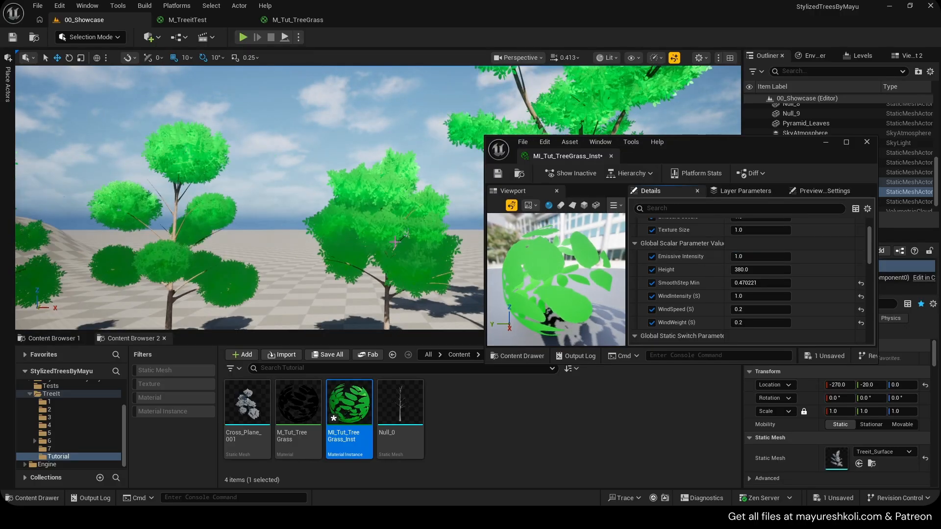
{"action": "scroll", "coordinate": [336, 271], "scroll_direction": "down", "scroll_amount": 2}
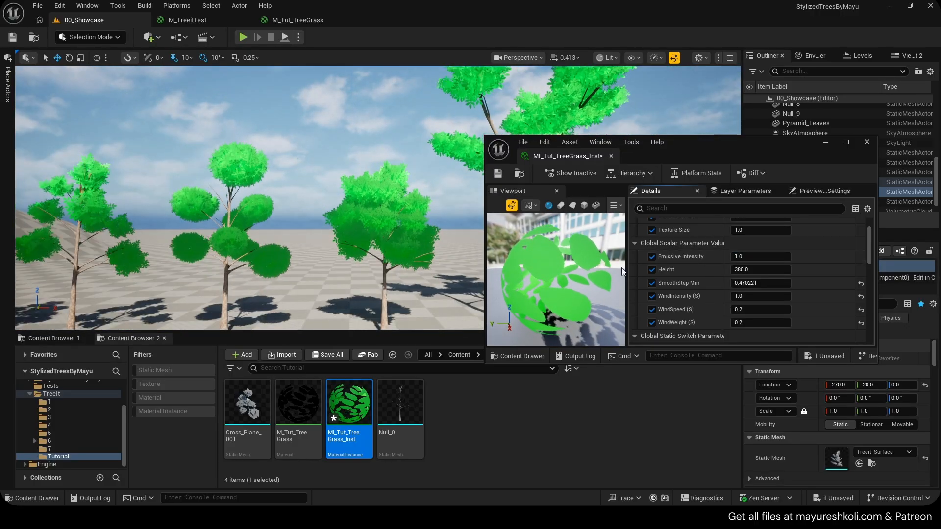
{"action": "left_click_drag", "start_coordinate": [783, 256], "coordinate": [749, 256]}
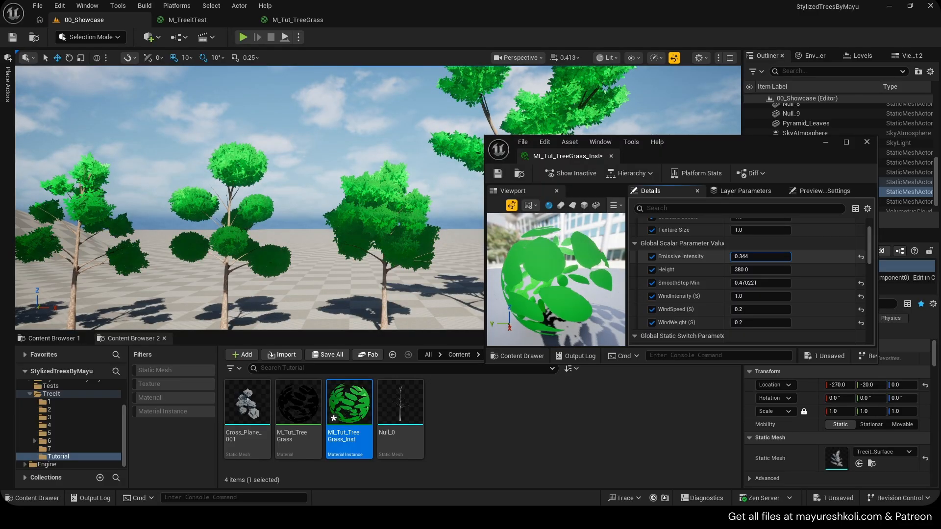
{"action": "key", "text": "ctrl+s"}
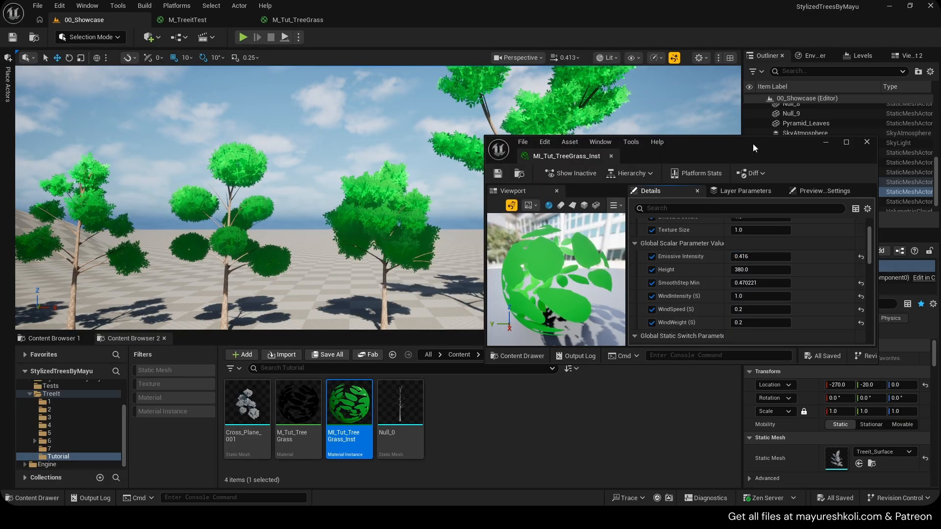
{"action": "left_click_drag", "start_coordinate": [752, 143], "coordinate": [736, 205]}
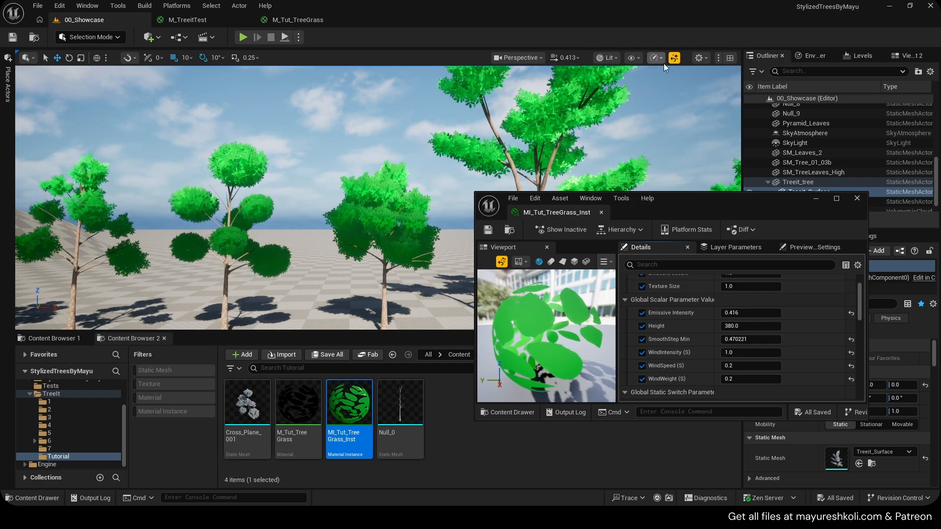
Rotate the atmosphere sun light to night and check how strongly the tree leaves glow in the dark.
{"action": "left_click", "coordinate": [340, 132]}
{"action": "key", "text": "ctrl+l"}
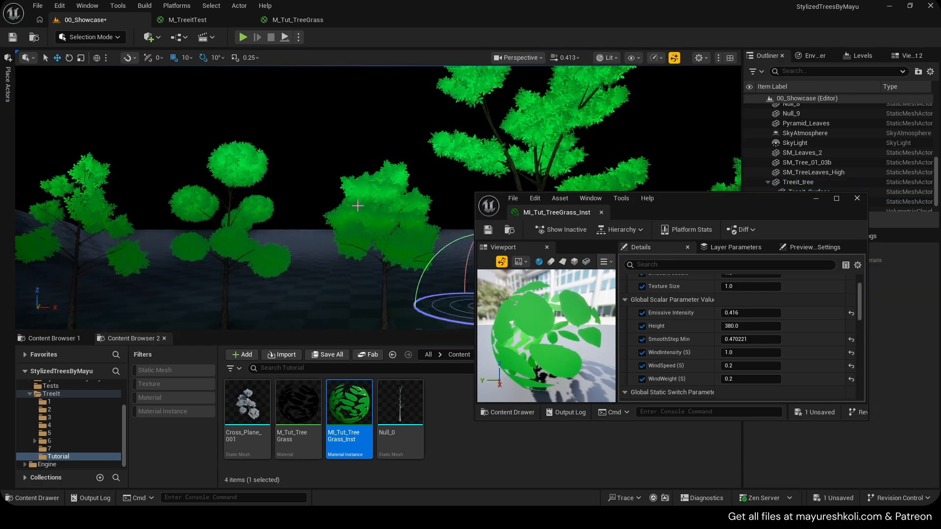
{"action": "left_click", "coordinate": [356, 220], "text": "ctrl"}
{"action": "mouse_move", "coordinate": [356, 220]}
{"action": "right_mouse_down"}
{"action": "mouse_move", "coordinate": [265, 220]}
{"action": "mouse_move", "coordinate": [356, 215]}
{"action": "right_mouse_up"}
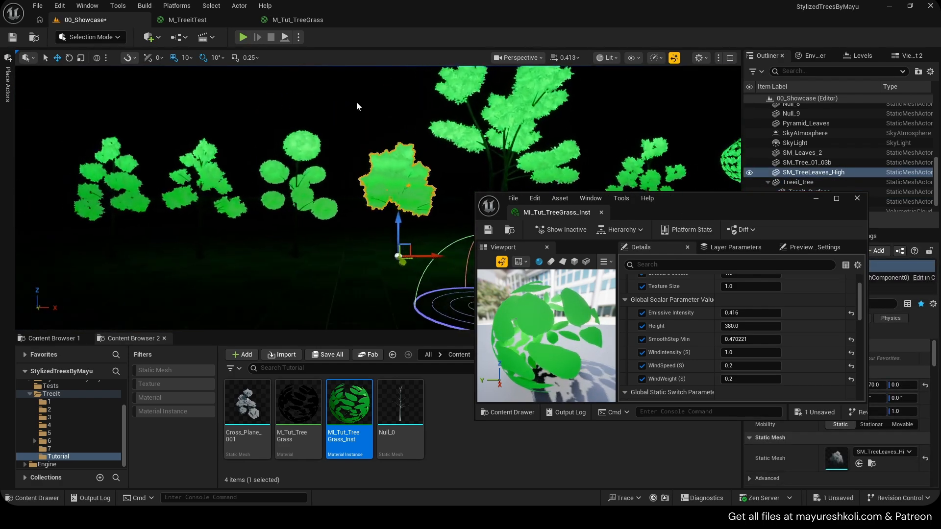
{"action": "left_click", "coordinate": [357, 105]}
{"action": "right_click_drag", "start_coordinate": [357, 105], "coordinate": [389, 96]}
{"action": "key", "text": "s"}
{"action": "right_click_drag", "start_coordinate": [357, 126], "coordinate": [357, 120]}
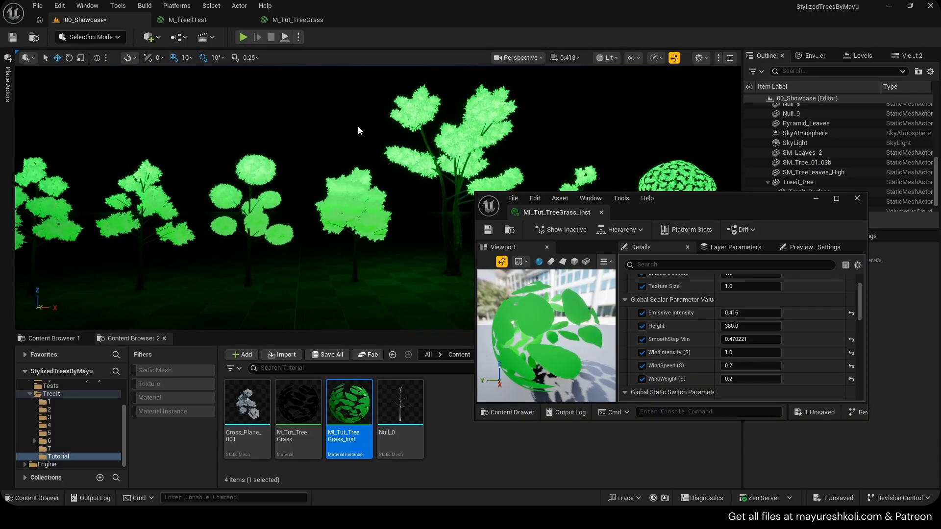
Undo the atmosphere light rotation to bring the level back to daylight.
{"action": "key", "text": "ctrl+z"}
{"action": "key", "text": "ctrl+z"}
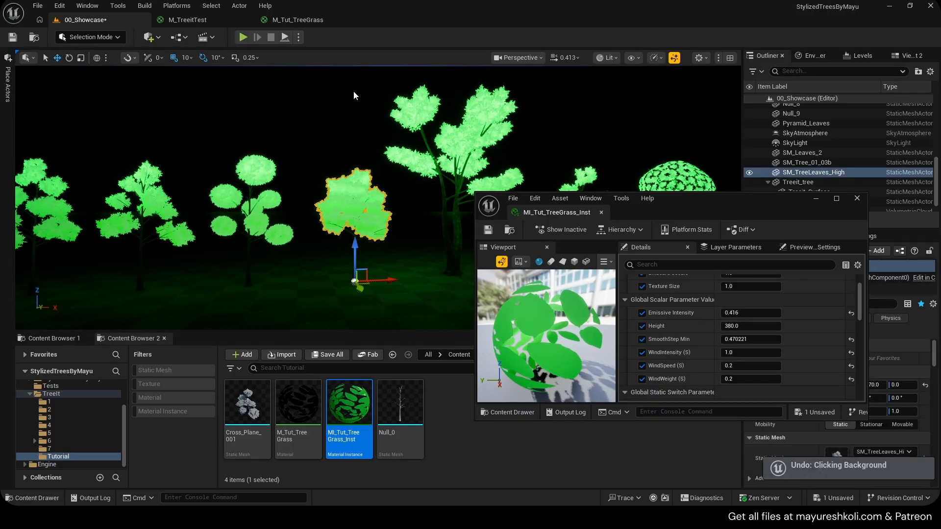
{"action": "key", "text": "ctrl+z"}
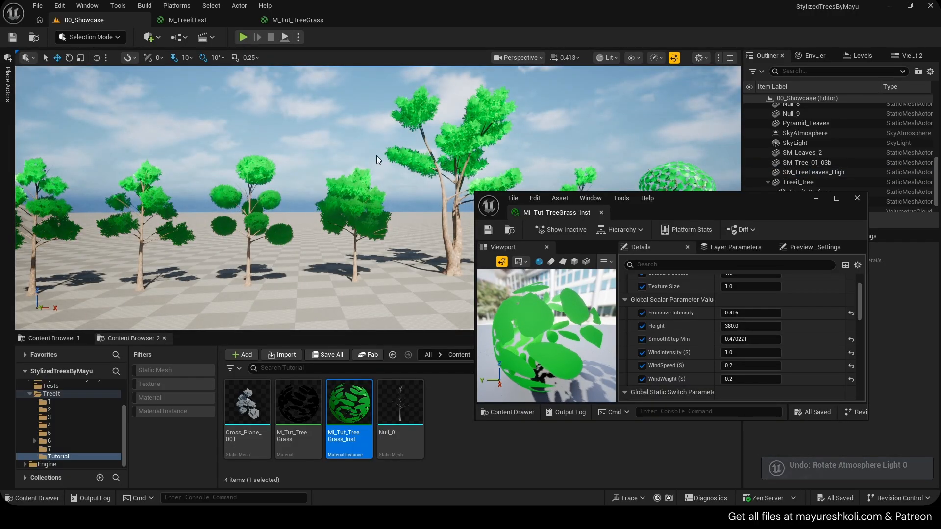
{"action": "key", "text": "w"}
{"action": "mouse_move", "coordinate": [376, 155]}
{"action": "right_mouse_down"}
{"action": "mouse_move", "coordinate": [361, 153]}
{"action": "mouse_move", "coordinate": [378, 159]}
{"action": "right_mouse_up"}
Create a Material Parameter Collection named MPC_Emis in the Tutorial folder.
{"action": "left_click_drag", "start_coordinate": [658, 208], "coordinate": [672, 188]}
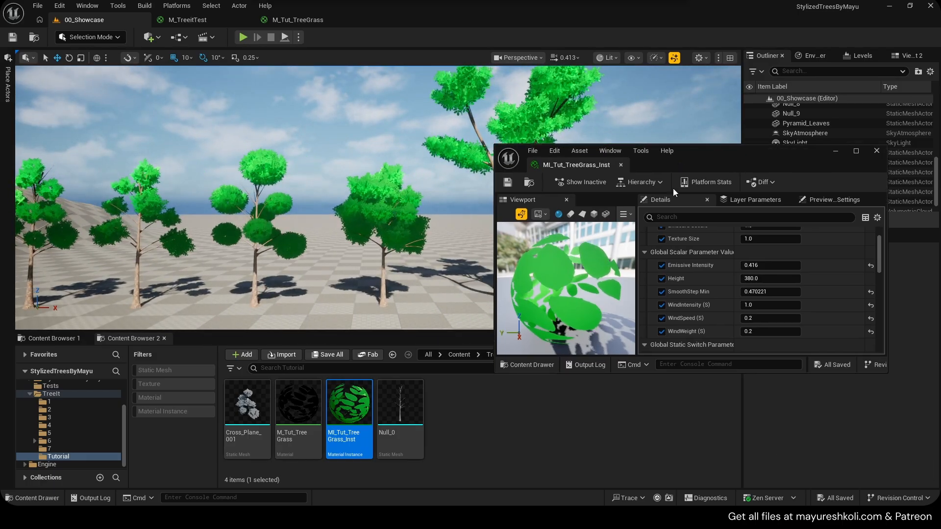
{"action": "right_click", "coordinate": [455, 423]}
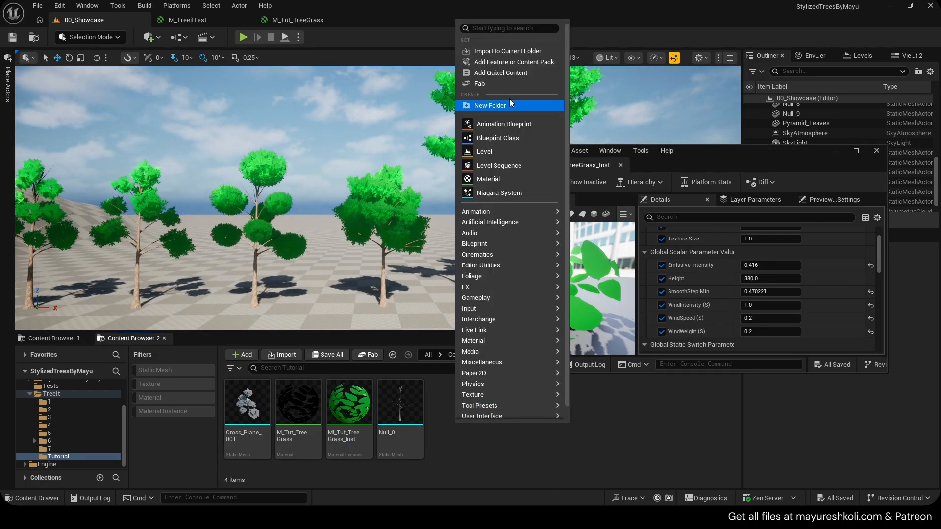
{"action": "mouse_move", "coordinate": [484, 245]}
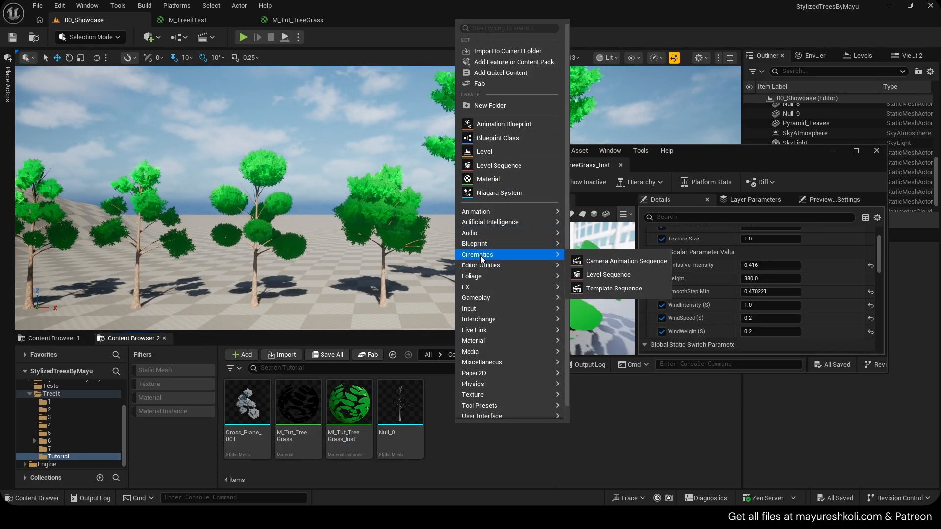
{"action": "mouse_move", "coordinate": [484, 268]}
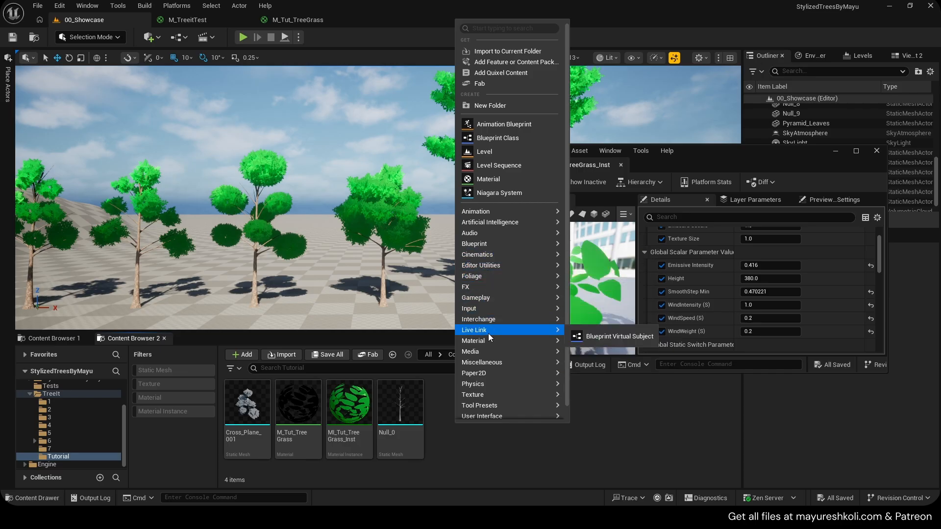
{"action": "mouse_move", "coordinate": [482, 342]}
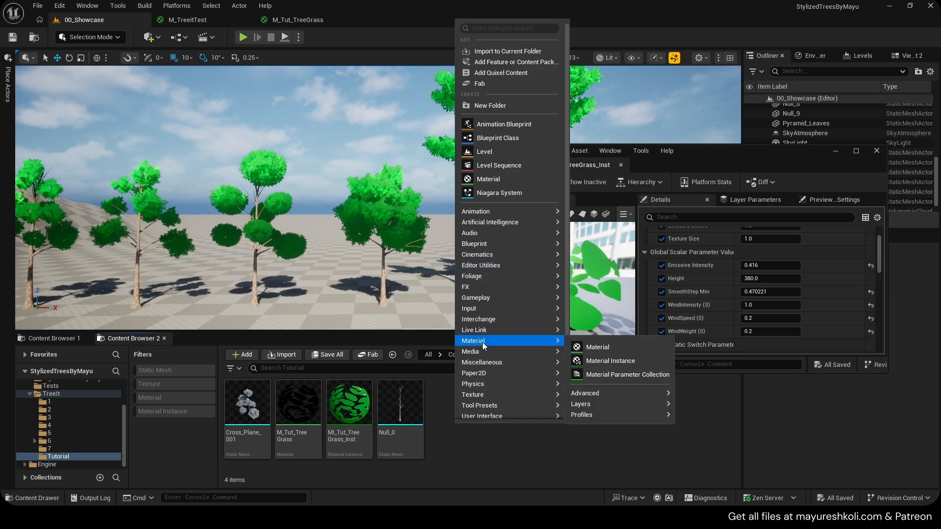
{"action": "left_click", "coordinate": [627, 375]}
{"action": "type", "text": "M"}
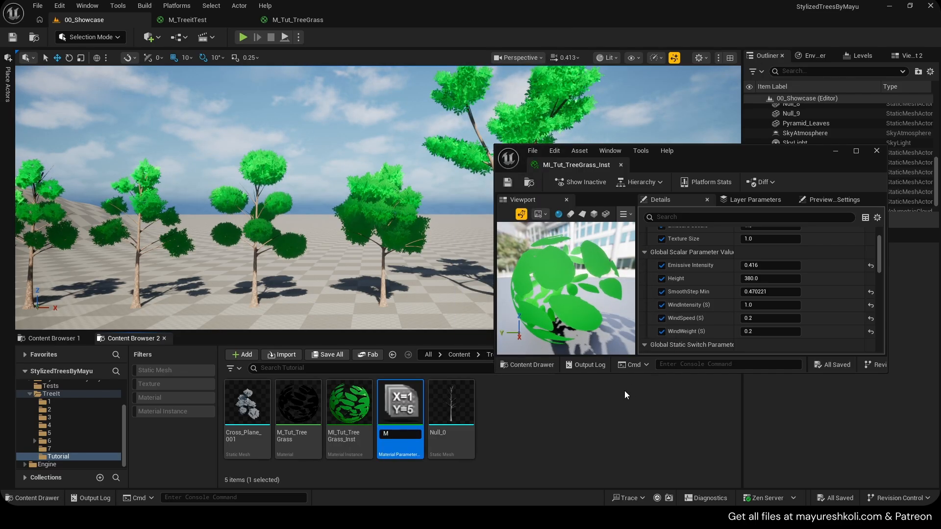
{"action": "type", "text": "PC_"}
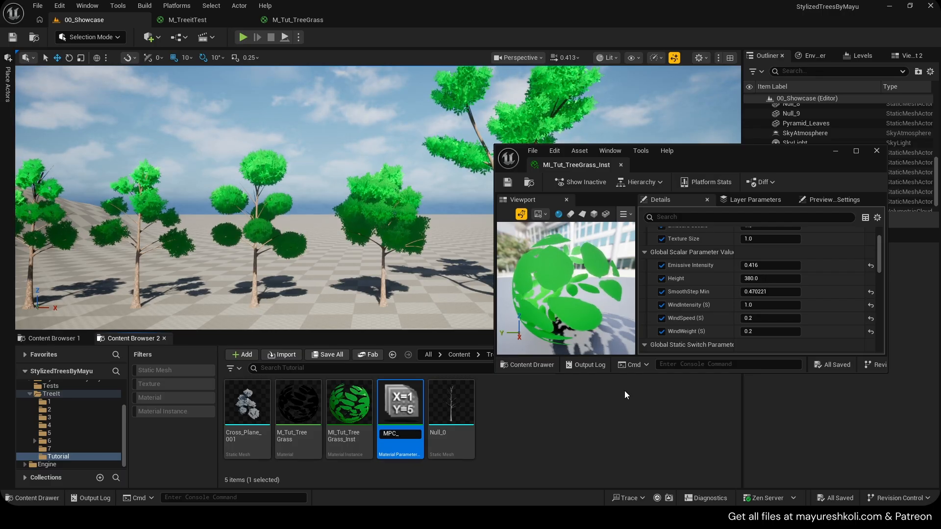
{"action": "type", "text": "Emis"}
{"action": "key", "text": "Return"}
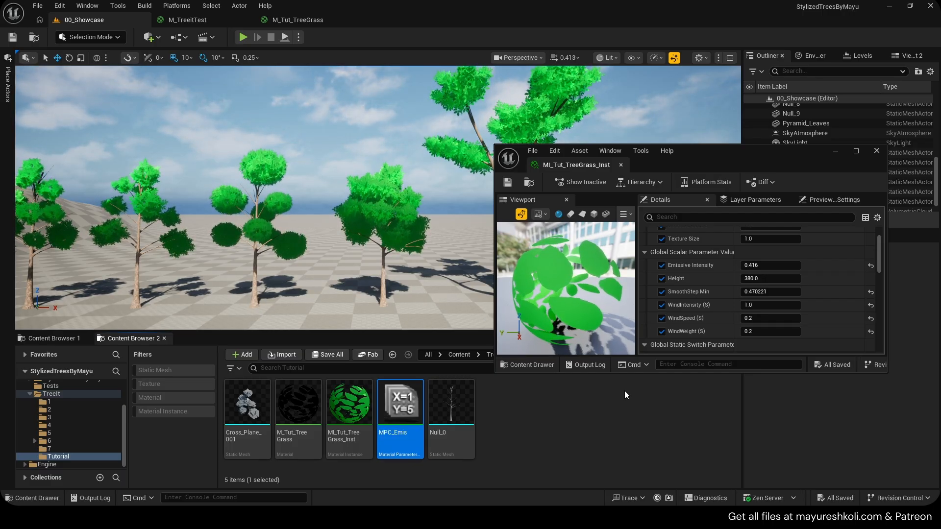
Add a scalar parameter named Emissivity to MPC_Emis, save the collection and close it.
{"action": "double_click", "coordinate": [401, 406]}
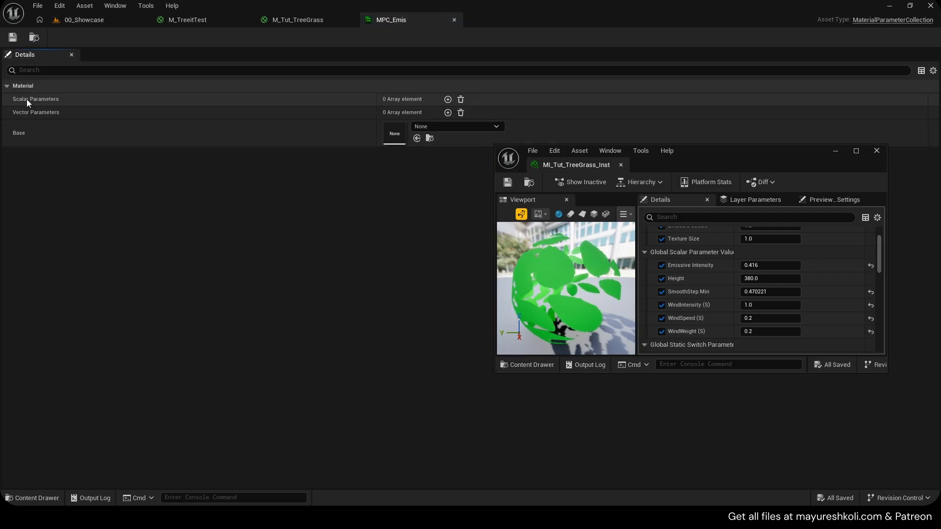
{"action": "left_click", "coordinate": [447, 99]}
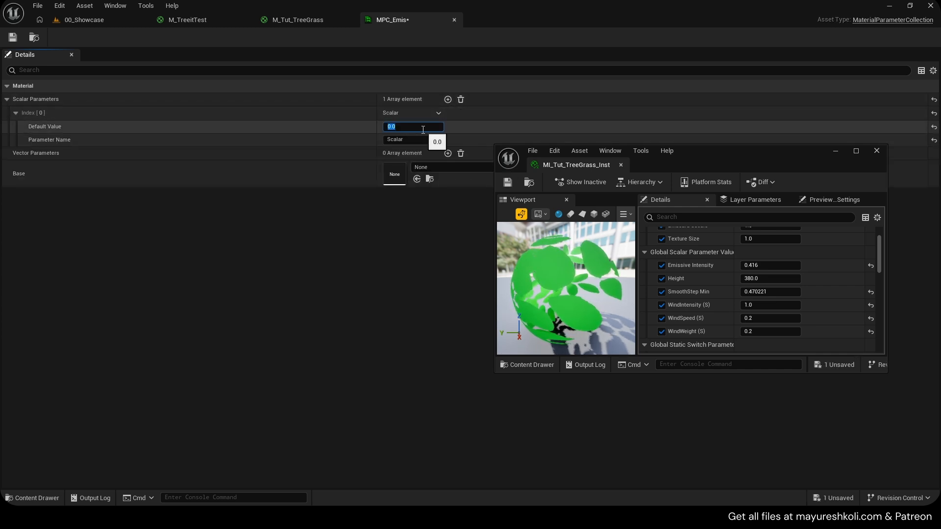
{"action": "left_click", "coordinate": [418, 139]}
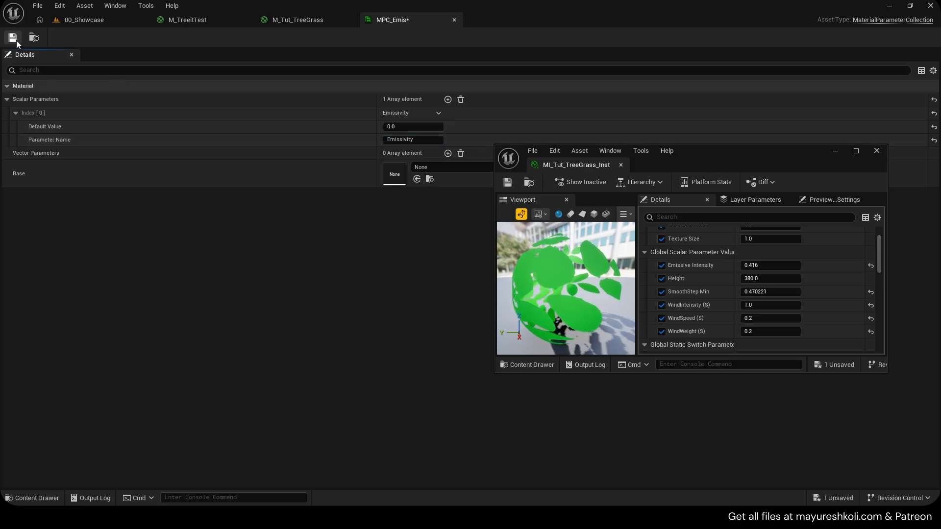
{"action": "left_click", "coordinate": [454, 20]}
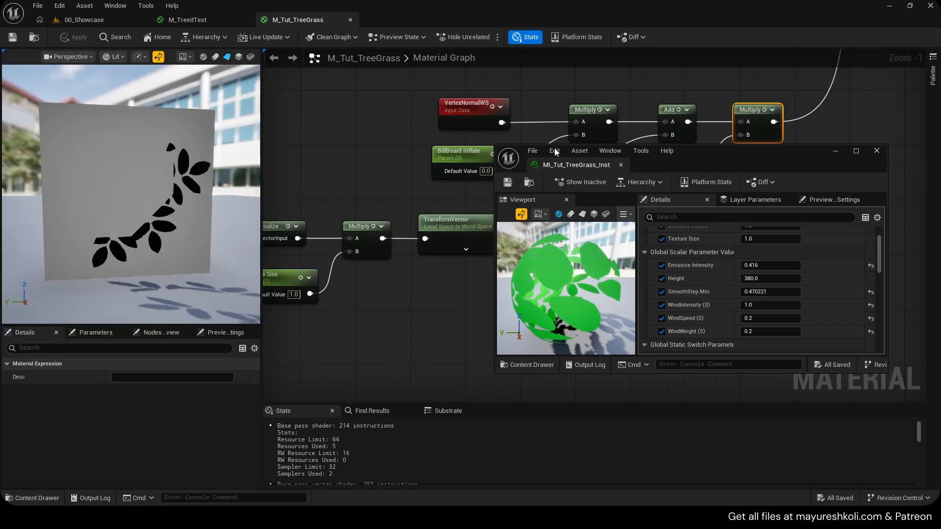
Add the MPC_Emis collection to the M_Tut_TreeGrass graph and connect it to the emissive Multiply in place of Emissive Intensity.
{"action": "left_click", "coordinate": [836, 151]}
{"action": "scroll", "coordinate": [542, 267], "scroll_direction": "down", "scroll_amount": 4}
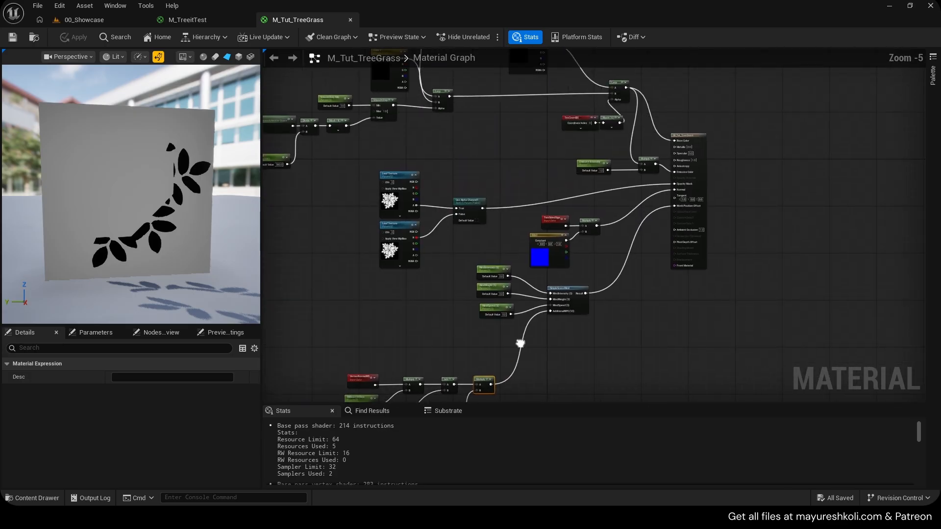
{"action": "scroll", "coordinate": [611, 222], "scroll_direction": "up", "scroll_amount": 5}
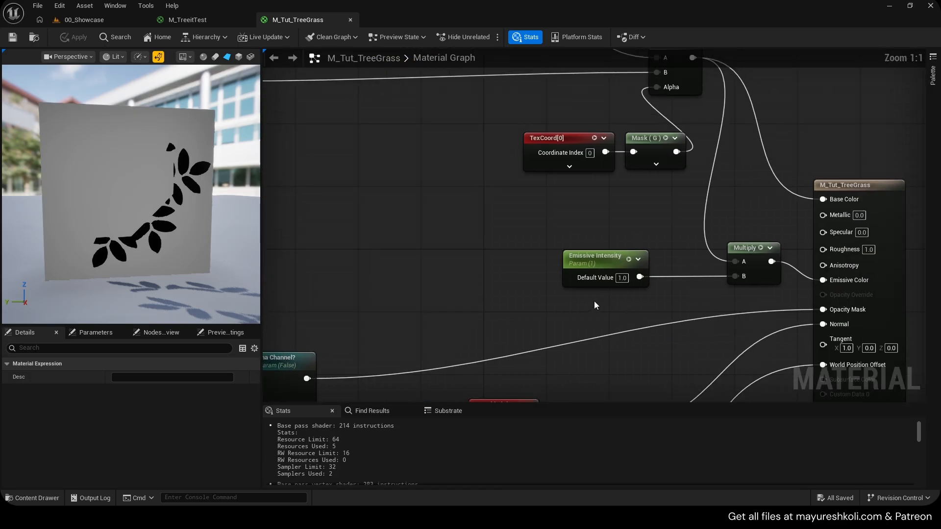
{"action": "left_click_drag", "start_coordinate": [630, 254], "coordinate": [629, 254]}
{"action": "left_click_drag", "start_coordinate": [608, 264], "coordinate": [585, 265]}
{"action": "left_click", "coordinate": [71, 22]}
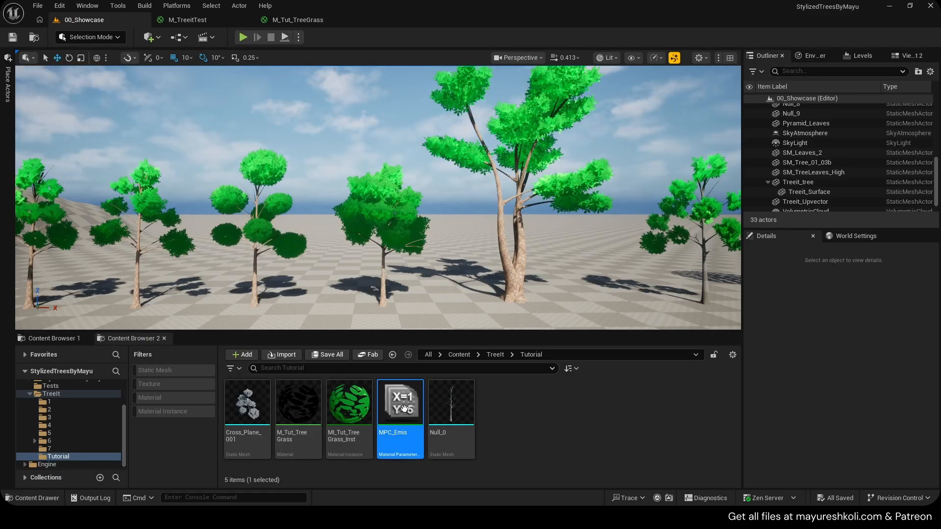
{"action": "left_click_drag", "start_coordinate": [400, 419], "coordinate": [422, 229]}
{"action": "left_click_drag", "start_coordinate": [726, 274], "coordinate": [735, 276]}
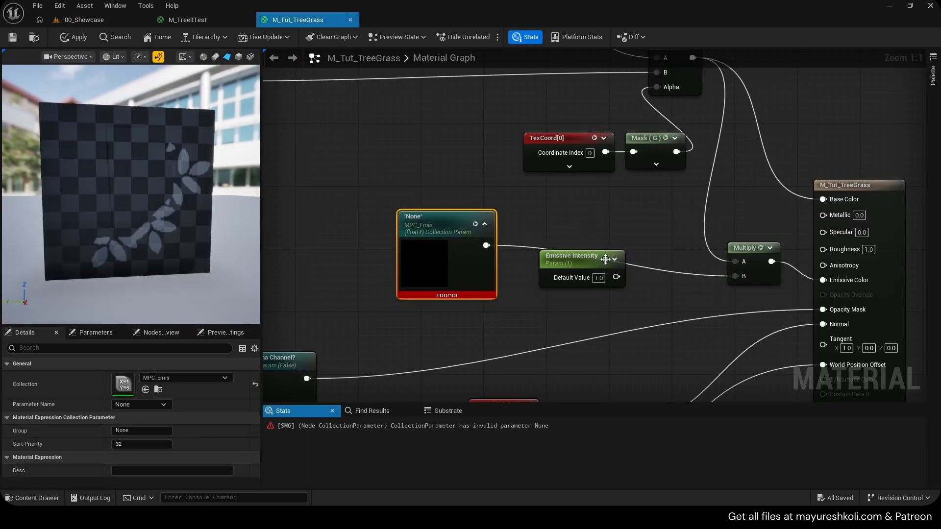
{"action": "left_click_drag", "start_coordinate": [557, 268], "coordinate": [322, 173]}
Set the MPC_Emis collection node's parameter name to Emissivity and apply the material.
{"action": "left_click", "coordinate": [422, 227]}
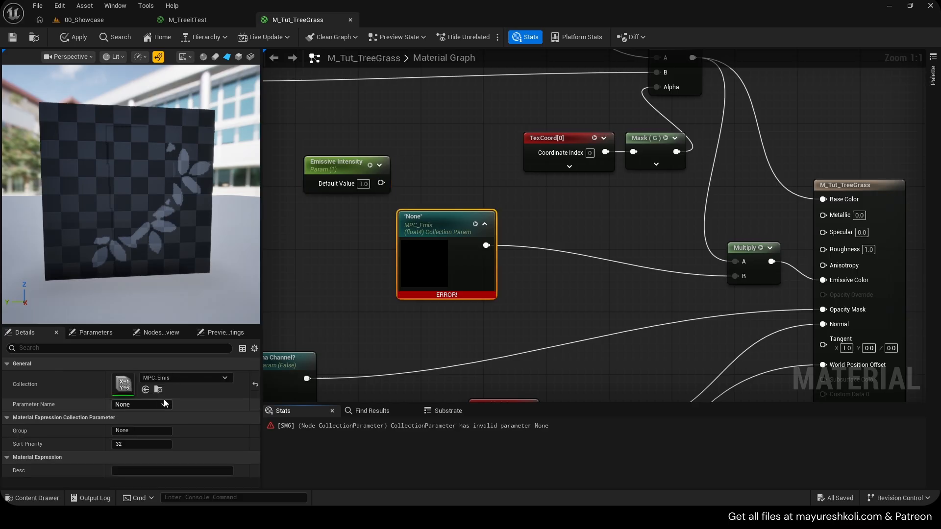
{"action": "left_click", "coordinate": [147, 405]}
{"action": "left_click", "coordinate": [129, 428]}
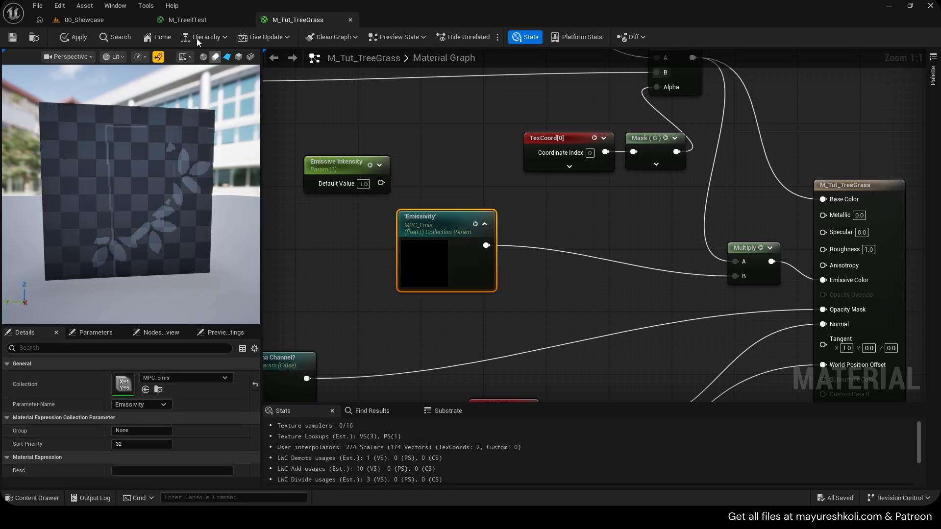
{"action": "left_click", "coordinate": [68, 36]}
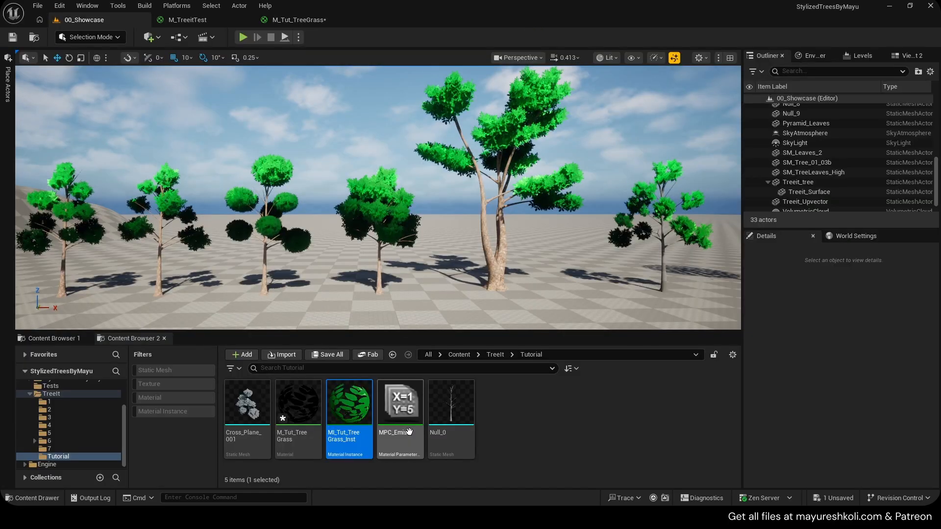
Open MPC_Emis beside the level, try an Emissivity default value of 0.25359, then set it to 1.0 and save.
{"action": "double_click", "coordinate": [404, 452]}
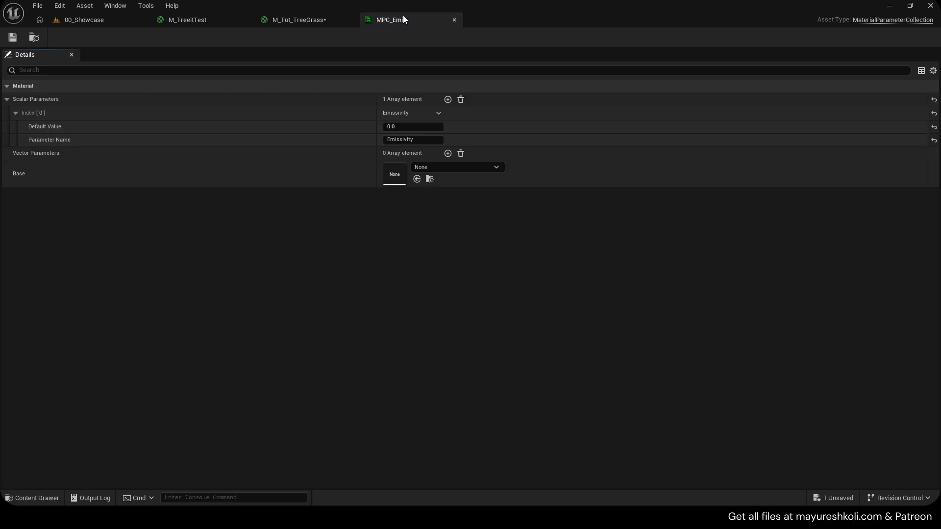
{"action": "left_click_drag", "start_coordinate": [403, 16], "coordinate": [628, 136]}
{"action": "left_click", "coordinate": [74, 19]}
{"action": "mouse_move", "coordinate": [740, 246]}
{"action": "left_mouse_down"}
{"action": "mouse_move", "coordinate": [796, 246]}
{"action": "mouse_move", "coordinate": [739, 247]}
{"action": "left_mouse_up"}
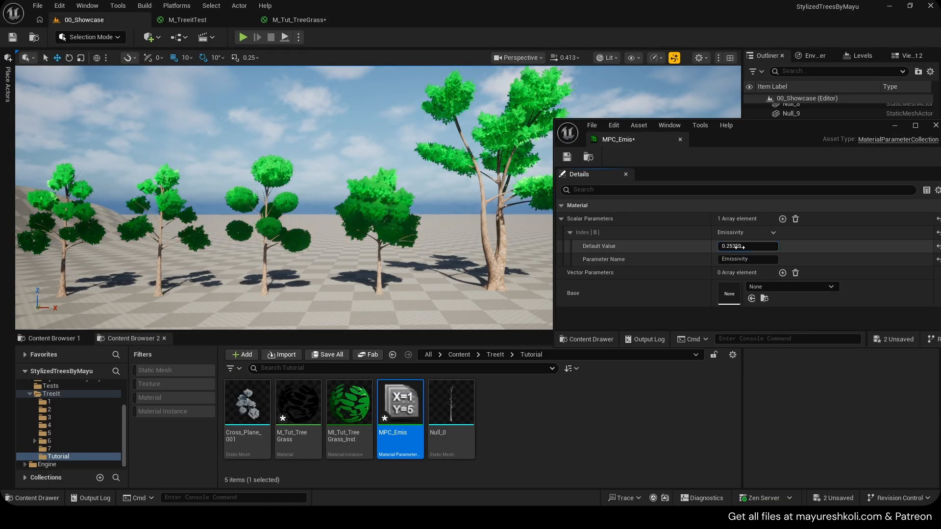
{"action": "key", "text": "ctrl+shift+s"}
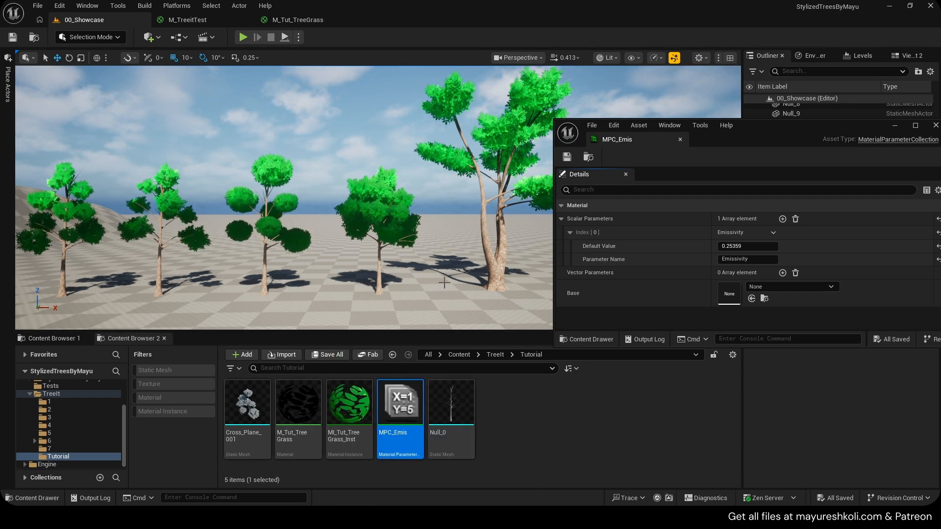
{"action": "left_click_drag", "start_coordinate": [759, 246], "coordinate": [882, 246]}
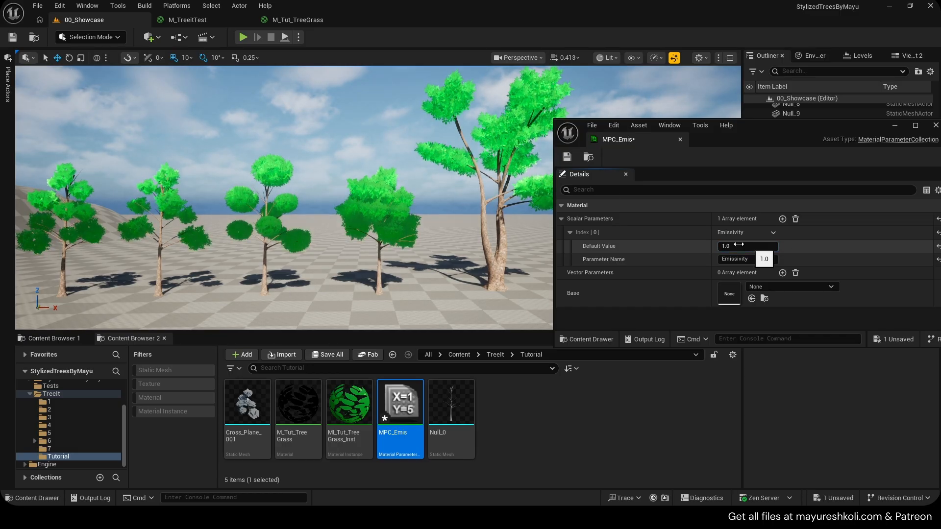
{"action": "left_click", "coordinate": [567, 157]}
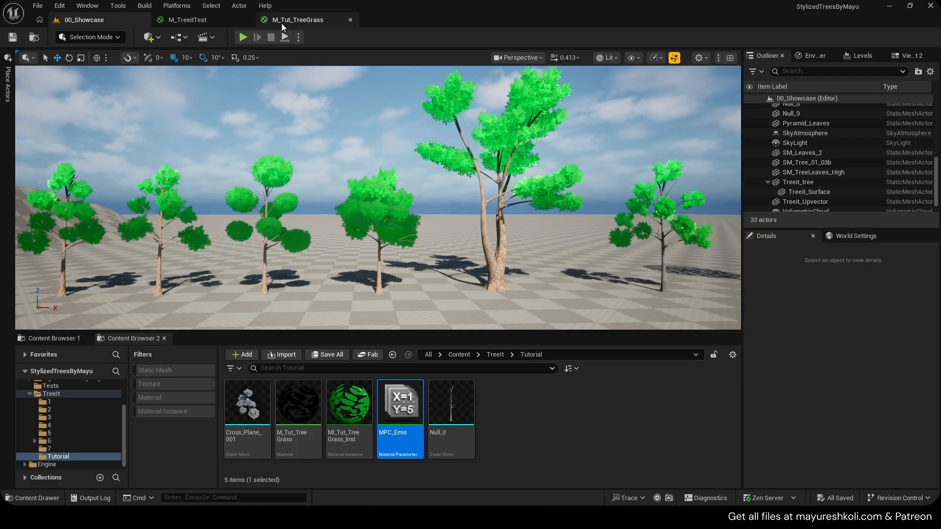
In M_Tut_TreeGrass, disconnect the Emissivity node from the emissive Multiply and reconnect Emissive Intensity in its place.
{"action": "left_click", "coordinate": [281, 21]}
{"action": "left_click", "coordinate": [203, 21]}
{"action": "left_click", "coordinate": [297, 21]}
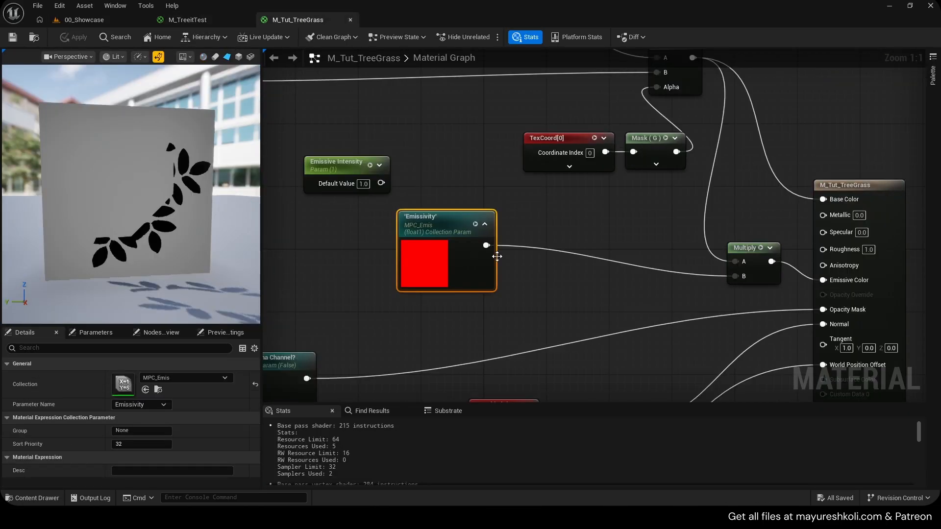
{"action": "scroll", "coordinate": [504, 257], "scroll_direction": "down", "scroll_amount": 2}
{"action": "left_click_drag", "start_coordinate": [494, 225], "coordinate": [629, 290]}
{"action": "left_click", "coordinate": [625, 313], "text": "alt"}
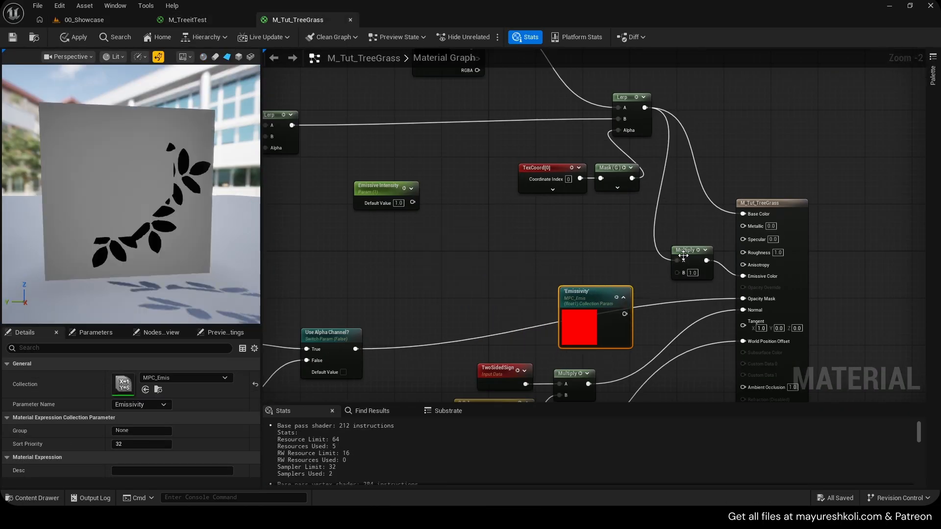
{"action": "left_click_drag", "start_coordinate": [674, 263], "coordinate": [563, 246]}
{"action": "left_click_drag", "start_coordinate": [374, 189], "coordinate": [554, 261]}
{"action": "left_click_drag", "start_coordinate": [563, 238], "coordinate": [587, 232]}
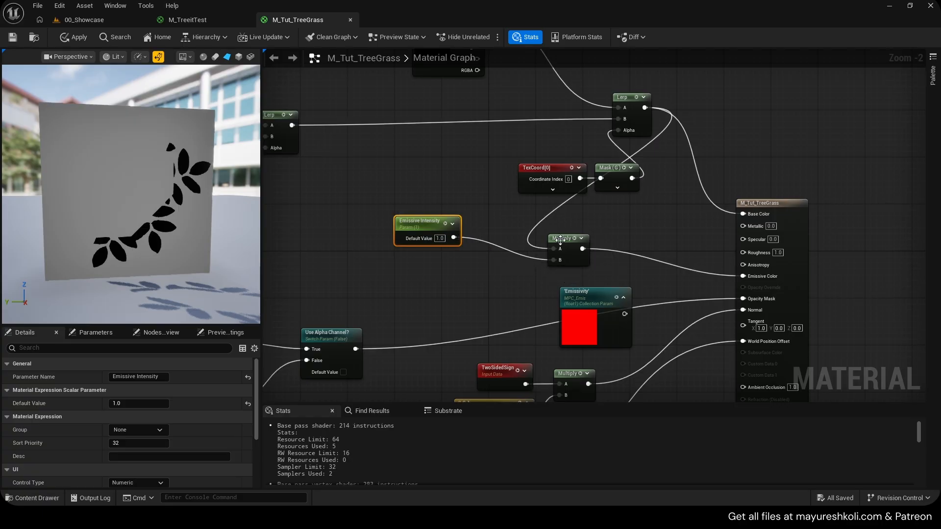
Rearrange the material output, Multiply and Emissivity nodes to make room before the Emissive Color input.
{"action": "left_click_drag", "start_coordinate": [782, 203], "coordinate": [927, 198]}
{"action": "left_click_drag", "start_coordinate": [319, 228], "coordinate": [651, 248]}
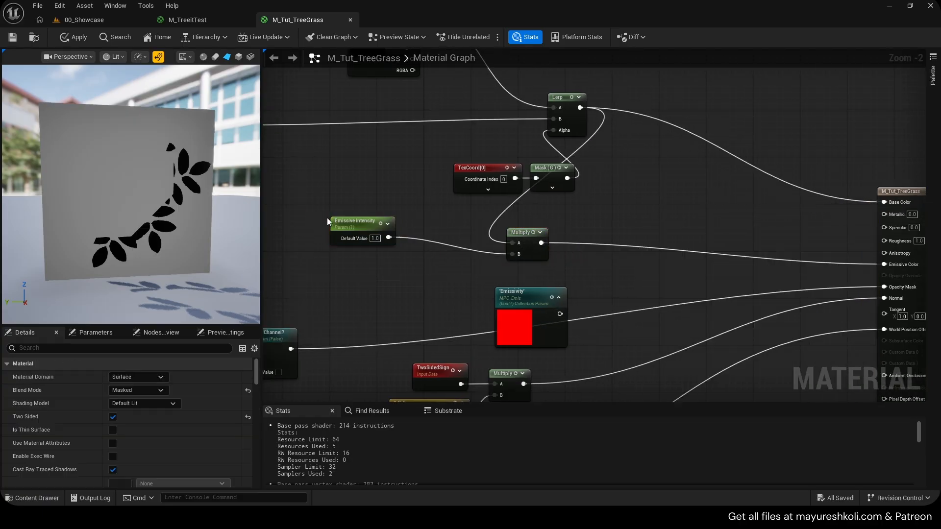
{"action": "left_click_drag", "start_coordinate": [508, 239], "coordinate": [649, 233]}
{"action": "left_click_drag", "start_coordinate": [538, 291], "coordinate": [713, 144]}
Add a second Multiply combining Emissivity with the first Multiply's result, connect it to Emissive Color and apply the material.
{"action": "scroll", "coordinate": [715, 186], "scroll_direction": "up", "scroll_amount": 2}
{"action": "right_click_drag", "start_coordinate": [720, 229], "coordinate": [678, 222]}
{"action": "key", "text": "m"}
{"action": "left_click", "coordinate": [723, 228]}
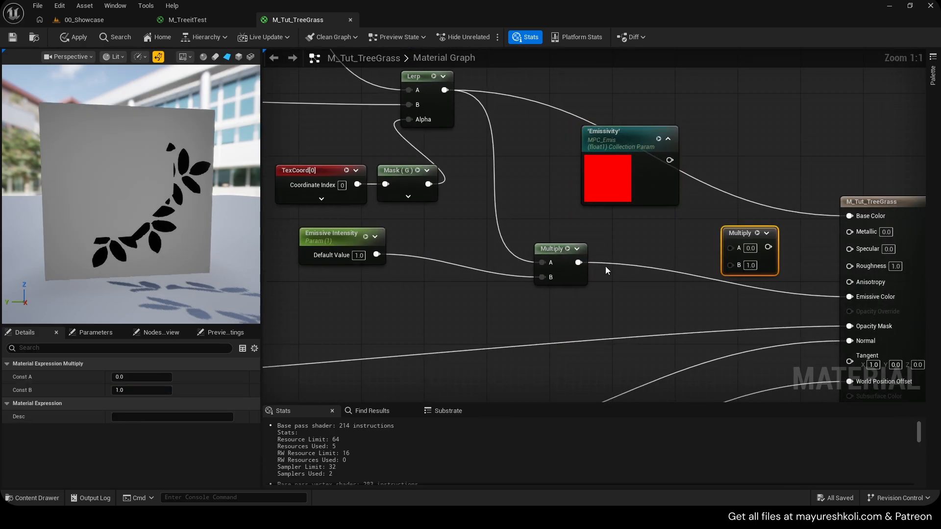
{"action": "left_click_drag", "start_coordinate": [578, 263], "coordinate": [666, 153]}
{"action": "left_click_drag", "start_coordinate": [621, 140], "coordinate": [567, 163]}
{"action": "left_click_drag", "start_coordinate": [767, 247], "coordinate": [856, 294]}
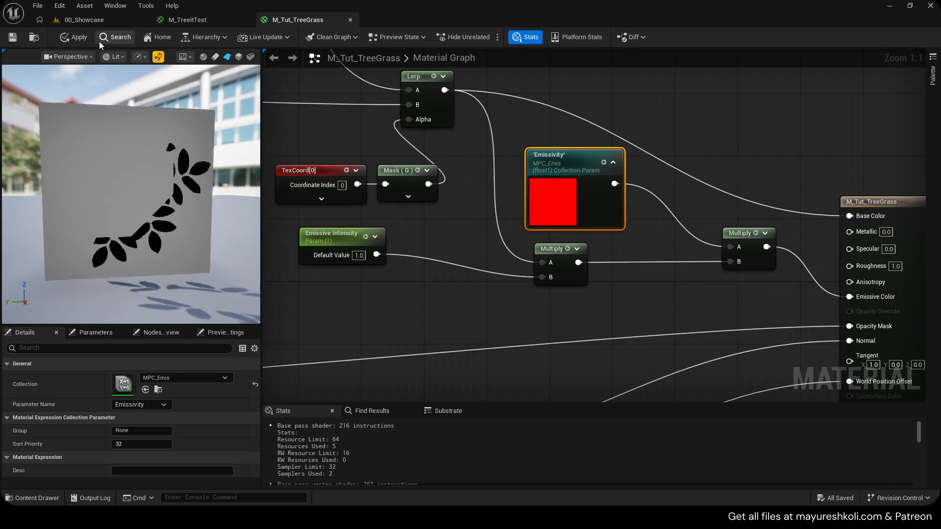
{"action": "left_click", "coordinate": [73, 37]}
Review the MPC_Emis Emissivity value and the new Multiply connection in the M_Tut_TreeGrass graph.
{"action": "left_click", "coordinate": [98, 20]}
{"action": "double_click", "coordinate": [411, 410]}
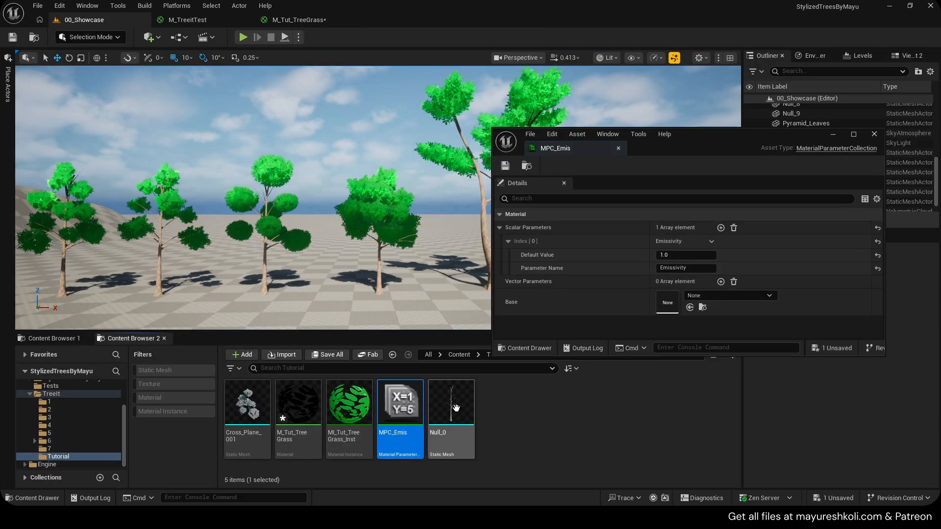
{"action": "left_click", "coordinate": [299, 20]}
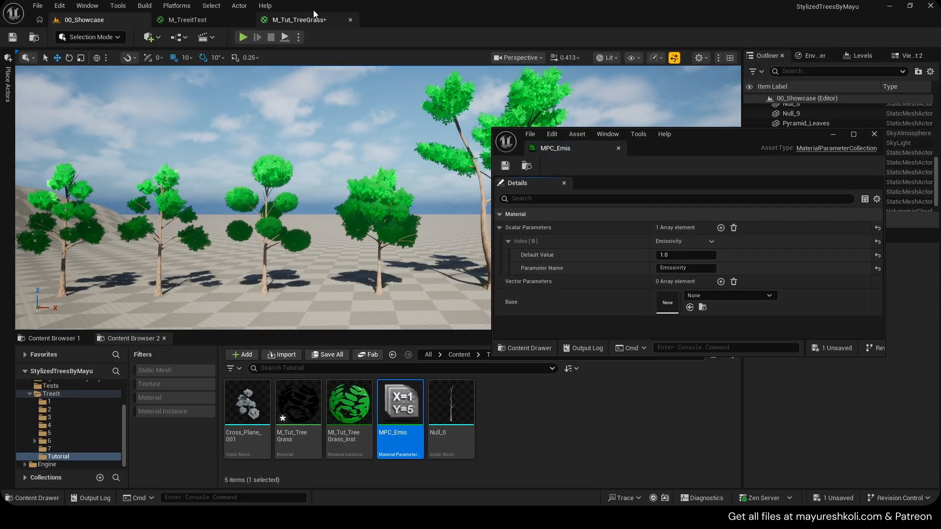
{"action": "left_click", "coordinate": [831, 134]}
{"action": "left_click", "coordinate": [741, 206]}
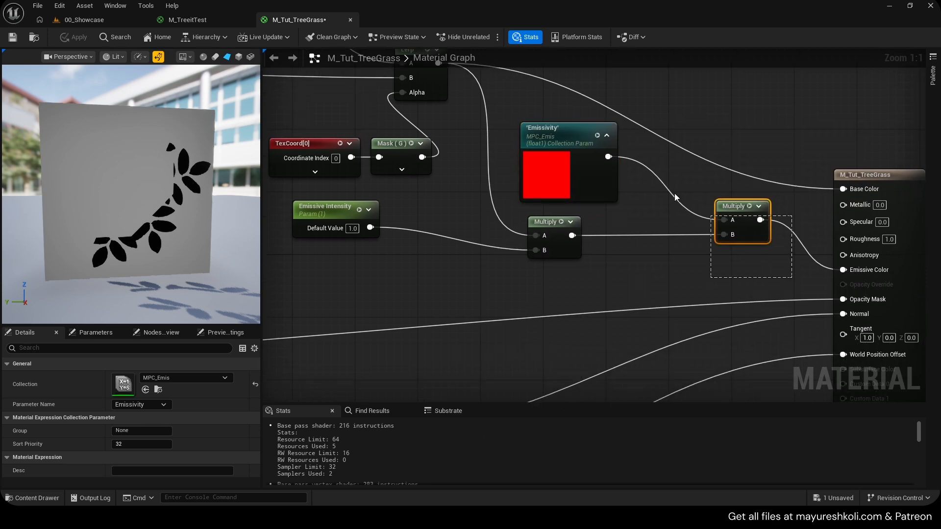
In MI_Tut_TreeGrass_Inst, set Emissive Intensity to 0.552 while watching the trees in the level, and save the instance.
{"action": "left_click", "coordinate": [101, 21]}
{"action": "mouse_move", "coordinate": [558, 516]}
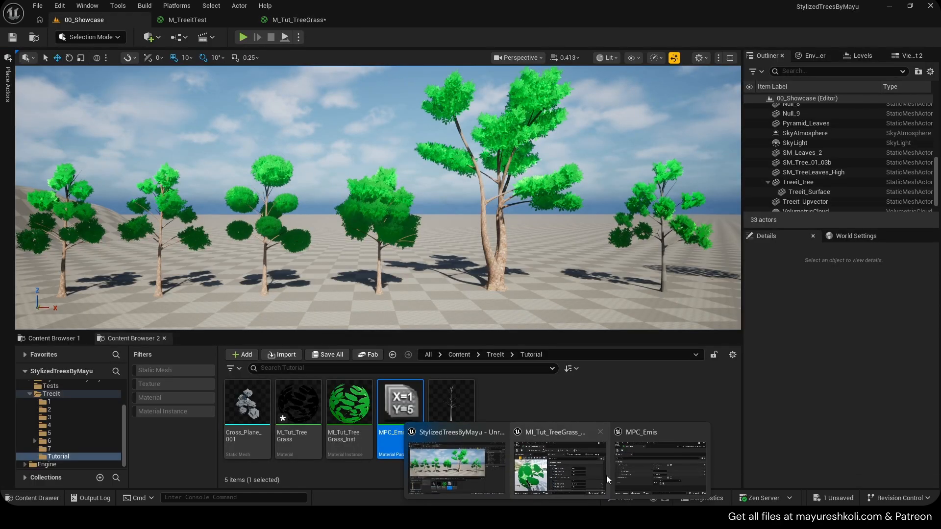
{"action": "left_click", "coordinate": [562, 460]}
{"action": "scroll", "coordinate": [685, 299], "scroll_direction": "down", "scroll_amount": 1}
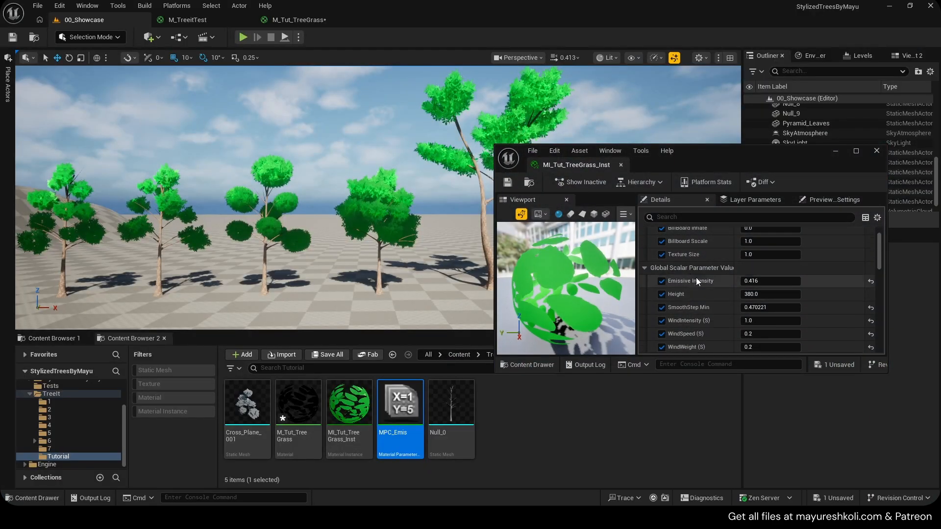
{"action": "mouse_move", "coordinate": [759, 282]}
{"action": "left_mouse_down"}
{"action": "mouse_move", "coordinate": [798, 281]}
{"action": "mouse_move", "coordinate": [767, 281]}
{"action": "left_mouse_up"}
{"action": "key", "text": "ctrl+s"}
{"action": "right_click_drag", "start_coordinate": [426, 246], "coordinate": [425, 246]}
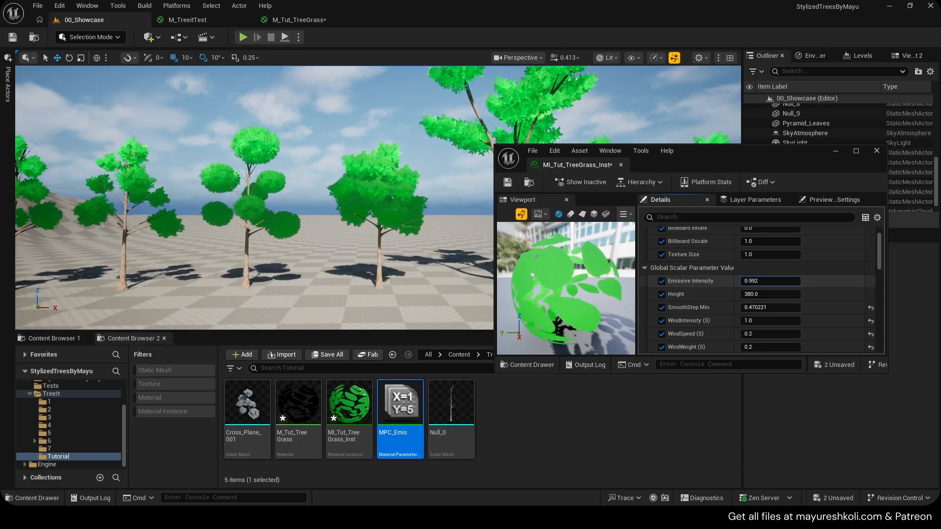
{"action": "mouse_move", "coordinate": [770, 281]}
{"action": "left_mouse_down"}
{"action": "mouse_move", "coordinate": [745, 281]}
{"action": "mouse_move", "coordinate": [783, 281]}
{"action": "mouse_move", "coordinate": [755, 280]}
{"action": "mouse_move", "coordinate": [775, 281]}
{"action": "left_mouse_up"}
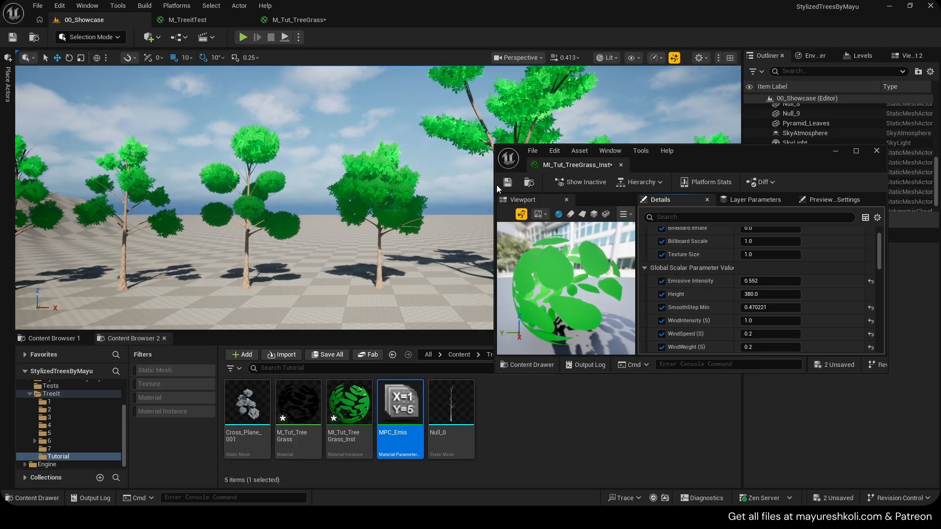
Set the Emissivity default value in MPC_Emis to 0 and rotate the atmosphere sun light to night.
{"action": "double_click", "coordinate": [400, 401]}
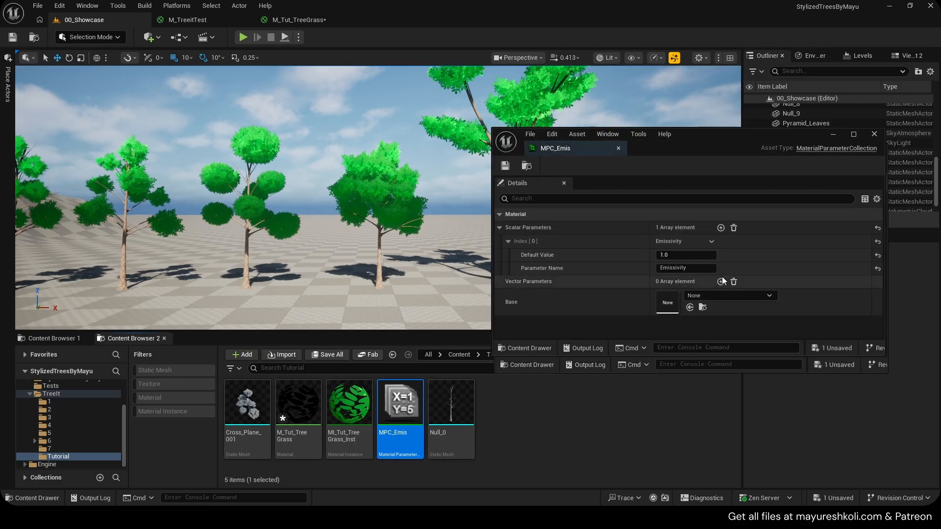
{"action": "left_click_drag", "start_coordinate": [696, 255], "coordinate": [661, 254]}
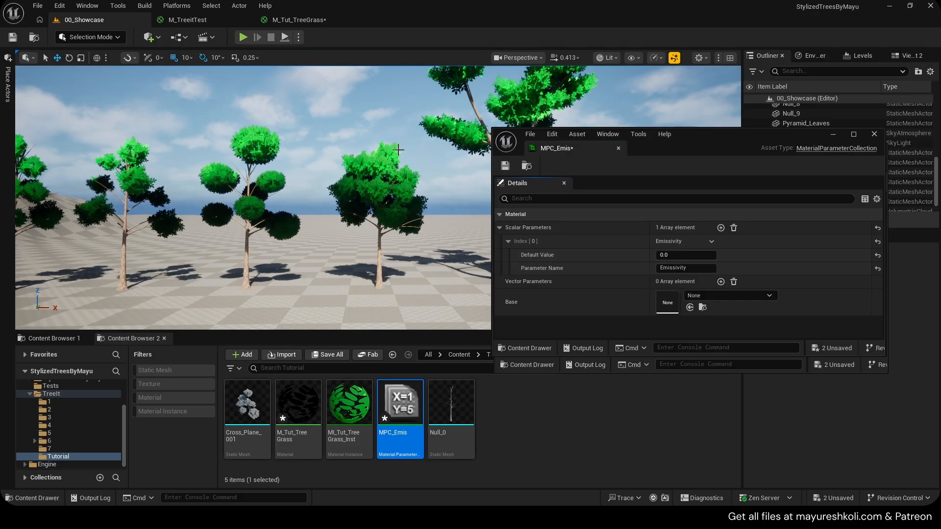
{"action": "key", "text": "ctrl+l"}
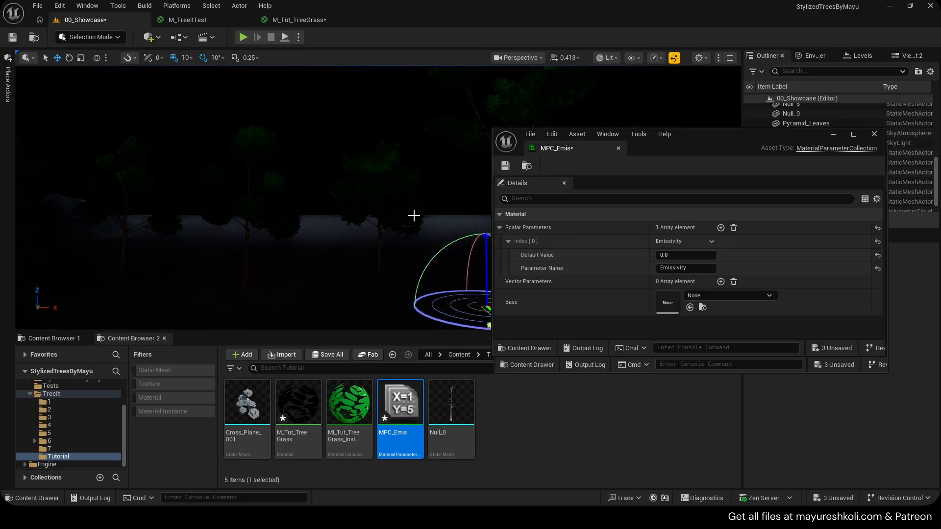
{"action": "left_click", "coordinate": [414, 214]}
Raise Emissivity in MPC_Emis to compare the leaf glow in the dark, and reset it to 0.
{"action": "left_click_drag", "start_coordinate": [690, 258], "coordinate": [720, 258]}
{"action": "left_click", "coordinate": [691, 257]}
{"action": "type", "text": "0"}
{"action": "left_click", "coordinate": [401, 120]}
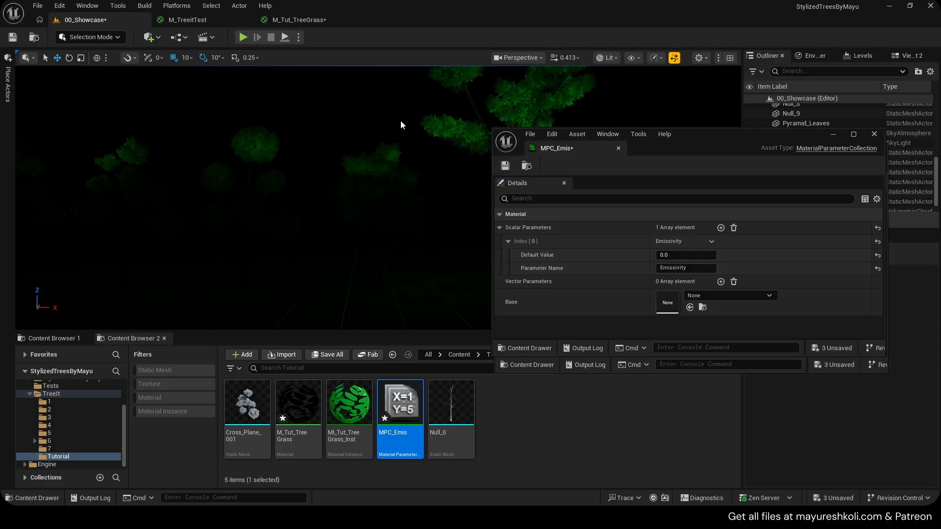
Rotate the atmosphere sun light back to daylight, set Emissivity in MPC_Emis to 1 and save the changes.
{"action": "key", "text": "ctrl+l"}
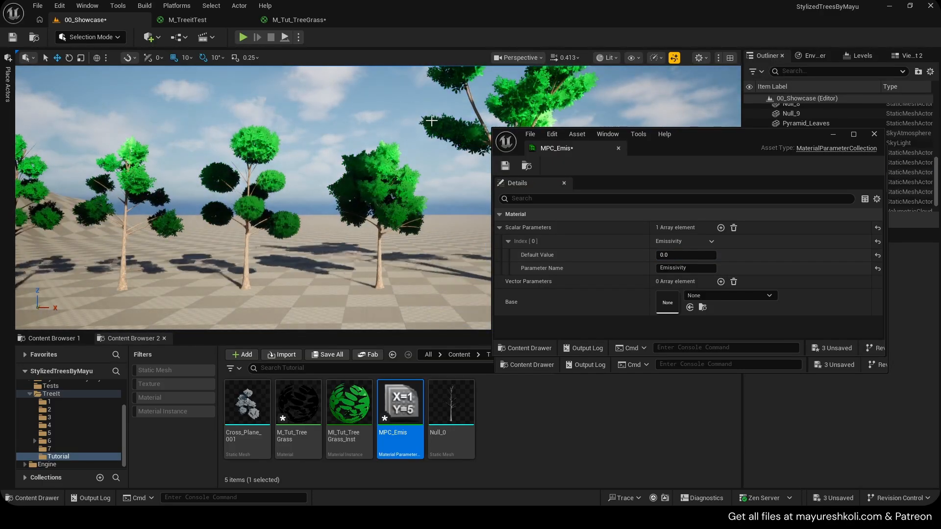
{"action": "left_click", "coordinate": [529, 105]}
{"action": "left_click", "coordinate": [692, 257]}
{"action": "type", "text": "1"}
{"action": "key", "text": "Return"}
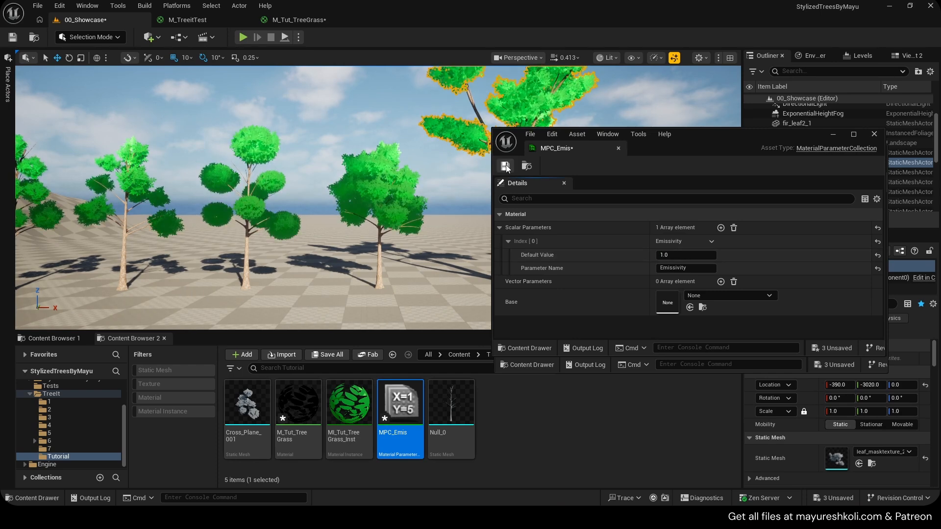
{"action": "left_click", "coordinate": [404, 132]}
{"action": "right_click_drag", "start_coordinate": [404, 132], "coordinate": [395, 171]}
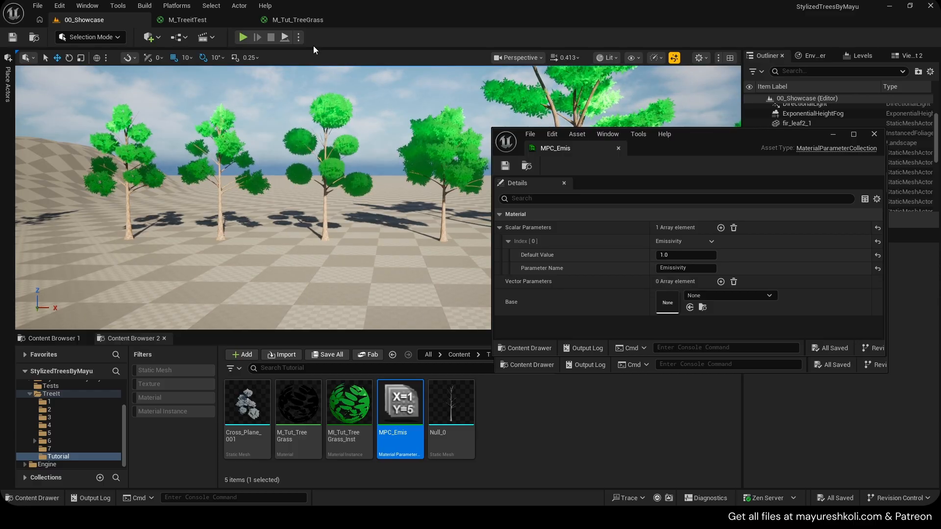
Put the MPC_Emis window away and inspect the Emissive Intensity parameter in the M_Tut_TreeGrass graph and its instance.
{"action": "left_click", "coordinate": [225, 19]}
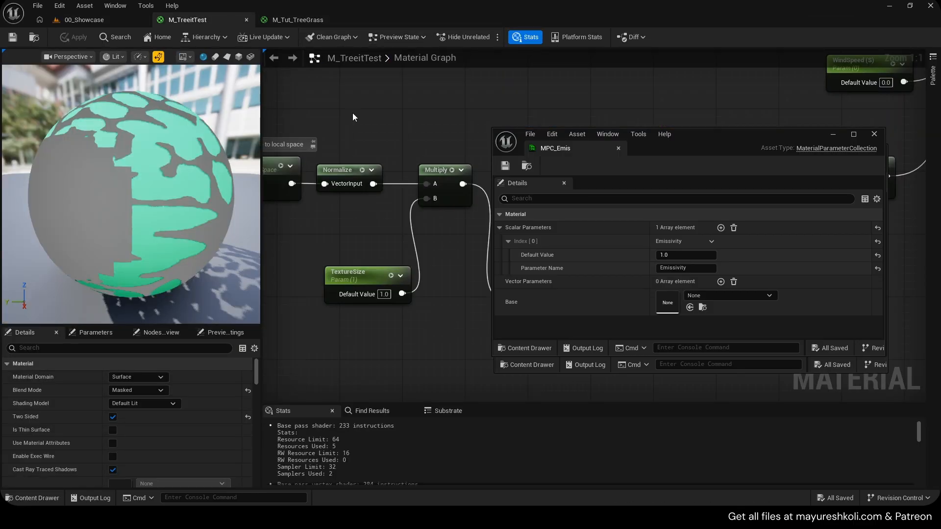
{"action": "left_click", "coordinate": [307, 22]}
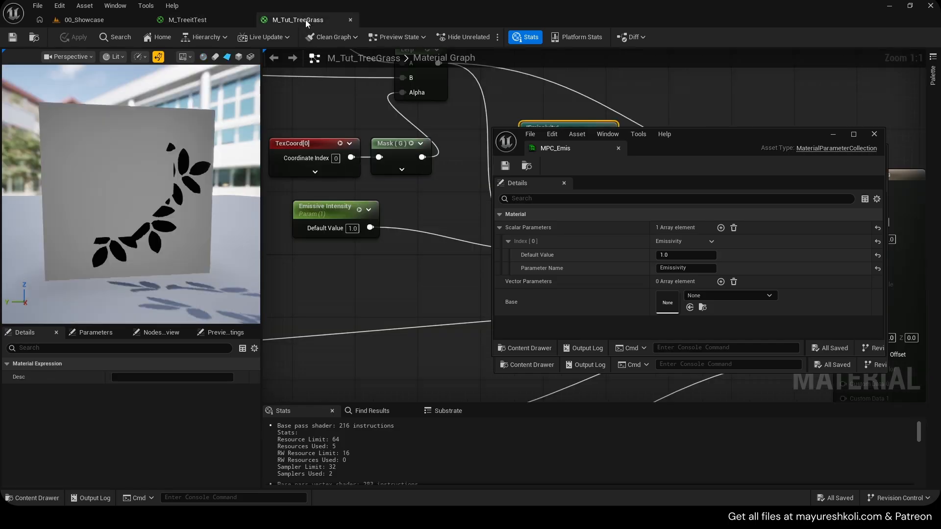
{"action": "left_click", "coordinate": [833, 134]}
{"action": "right_click_drag", "start_coordinate": [333, 256], "coordinate": [408, 266]}
{"action": "scroll", "coordinate": [407, 265], "scroll_direction": "down", "scroll_amount": 2}
{"action": "left_click", "coordinate": [408, 235]}
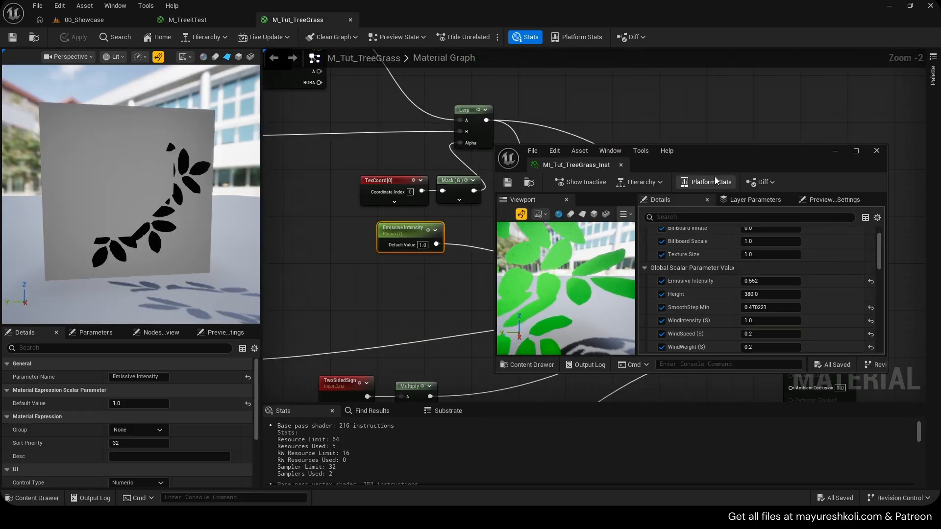
Compare the tree leaves in the 00_Showcase level with the emissive and output nodes in the M_Tut_TreeGrass graph.
{"action": "left_click_drag", "start_coordinate": [728, 165], "coordinate": [707, 175]}
{"action": "scroll", "coordinate": [577, 268], "scroll_direction": "up", "scroll_amount": 3}
{"action": "left_click", "coordinate": [84, 21]}
{"action": "right_click_drag", "start_coordinate": [283, 165], "coordinate": [323, 181]}
{"action": "key", "text": "w"}
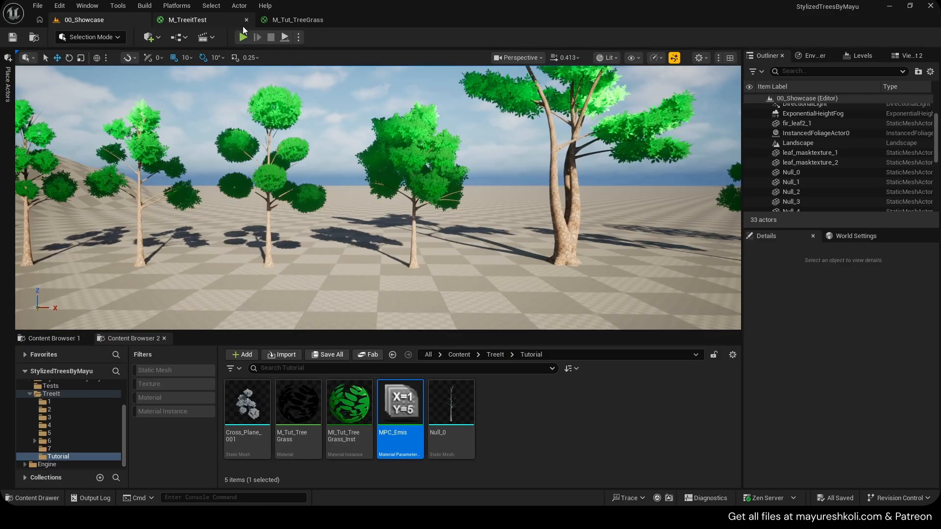
{"action": "left_click", "coordinate": [298, 19]}
{"action": "scroll", "coordinate": [471, 267], "scroll_direction": "down", "scroll_amount": 3}
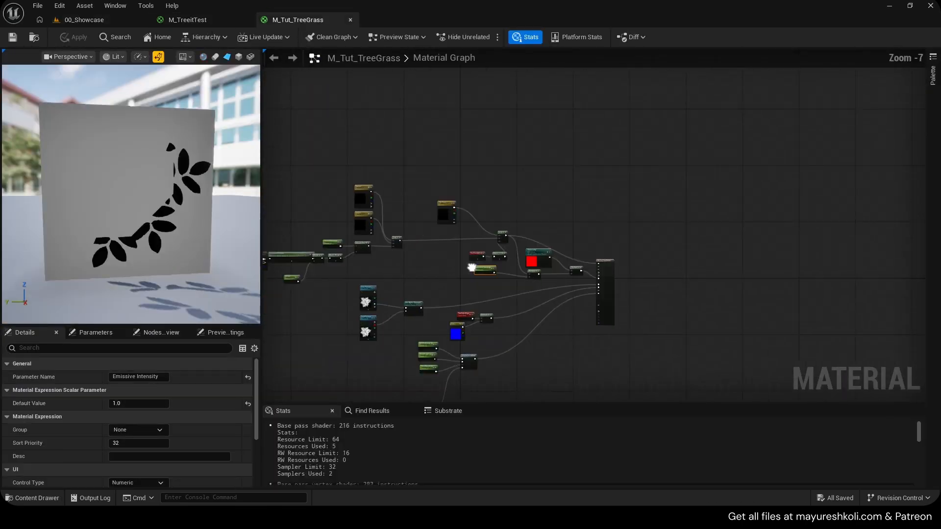
{"action": "right_click_drag", "start_coordinate": [472, 267], "coordinate": [756, 263]}
{"action": "scroll", "coordinate": [574, 266], "scroll_direction": "up", "scroll_amount": 4}
{"action": "right_click_drag", "start_coordinate": [904, 273], "coordinate": [792, 288]}
{"action": "mouse_move", "coordinate": [681, 297]}
{"action": "left_mouse_down"}
{"action": "mouse_move", "coordinate": [606, 289]}
{"action": "mouse_move", "coordinate": [334, 214]}
{"action": "mouse_move", "coordinate": [704, 314]}
{"action": "left_mouse_up"}
{"action": "left_click", "coordinate": [84, 19]}
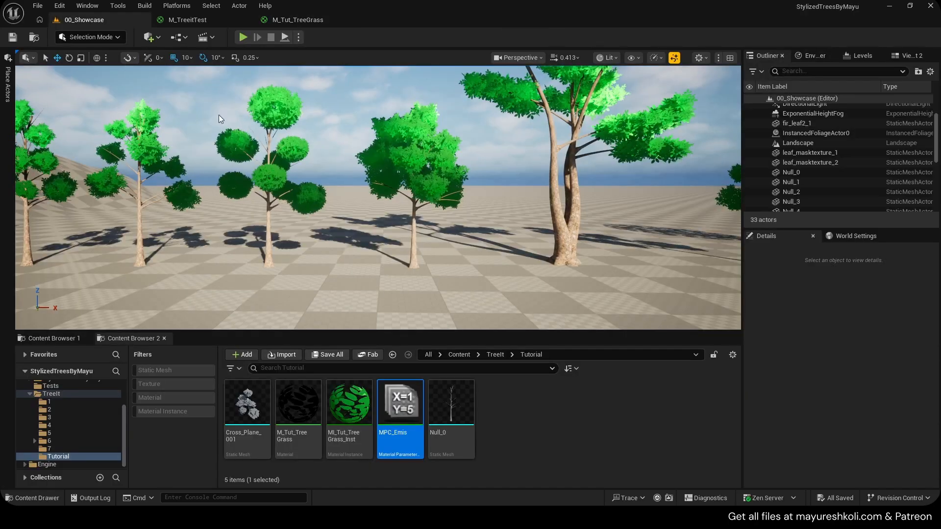
{"action": "scroll", "coordinate": [592, 133], "scroll_direction": "up", "scroll_amount": 2}
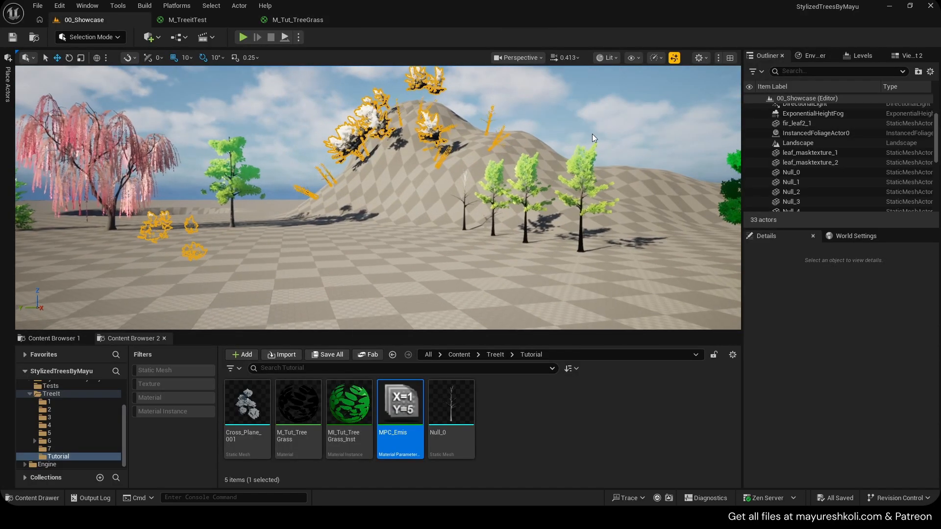
{"action": "right_click_drag", "start_coordinate": [592, 133], "coordinate": [730, 144]}
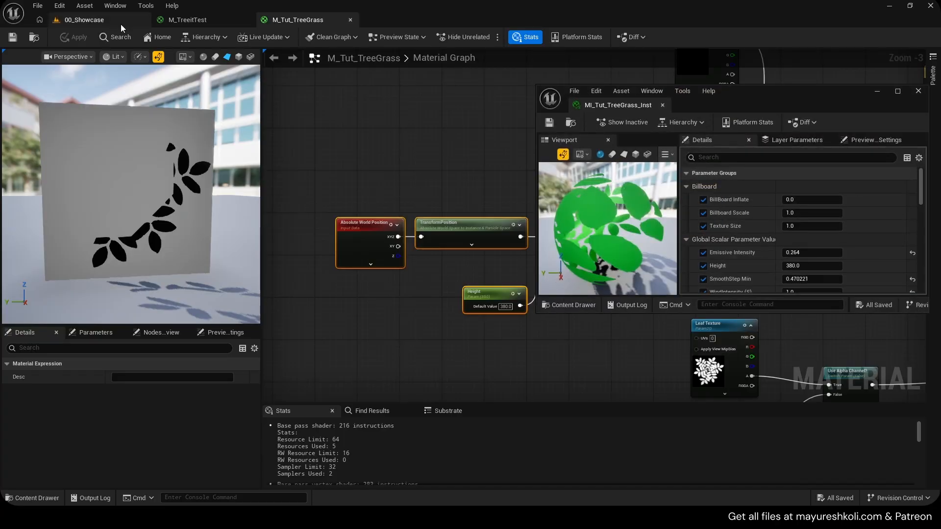
With the 00_Showcase trees in view, set Color 1 of MI_Tut_TreeGrass_Inst to orange C37D00FF.
{"action": "left_click", "coordinate": [121, 25]}
{"action": "scroll", "coordinate": [721, 231], "scroll_direction": "down", "scroll_amount": 3}
{"action": "scroll", "coordinate": [745, 245], "scroll_direction": "down", "scroll_amount": 2}
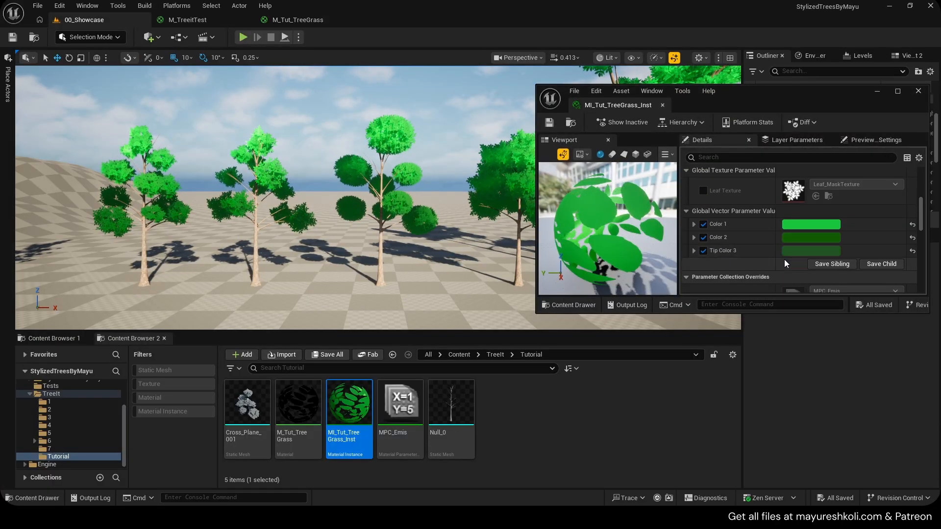
{"action": "left_click", "coordinate": [799, 225]}
{"action": "left_click", "coordinate": [672, 318]}
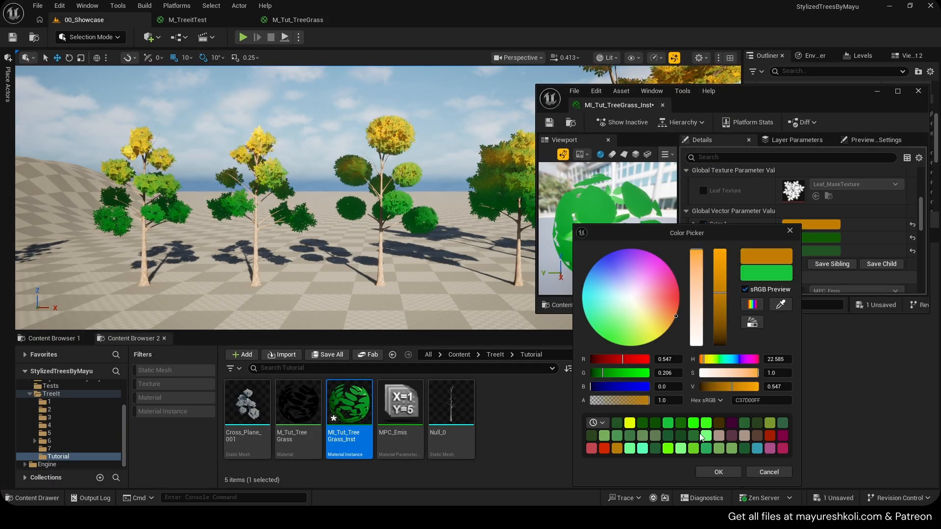
{"action": "left_click", "coordinate": [718, 472]}
Set Color 2 to dark brown and Tip Color 3 to a muted brown in MI_Tut_TreeGrass_Inst, and close the instance.
{"action": "left_click", "coordinate": [807, 239]}
{"action": "left_click", "coordinate": [680, 319]}
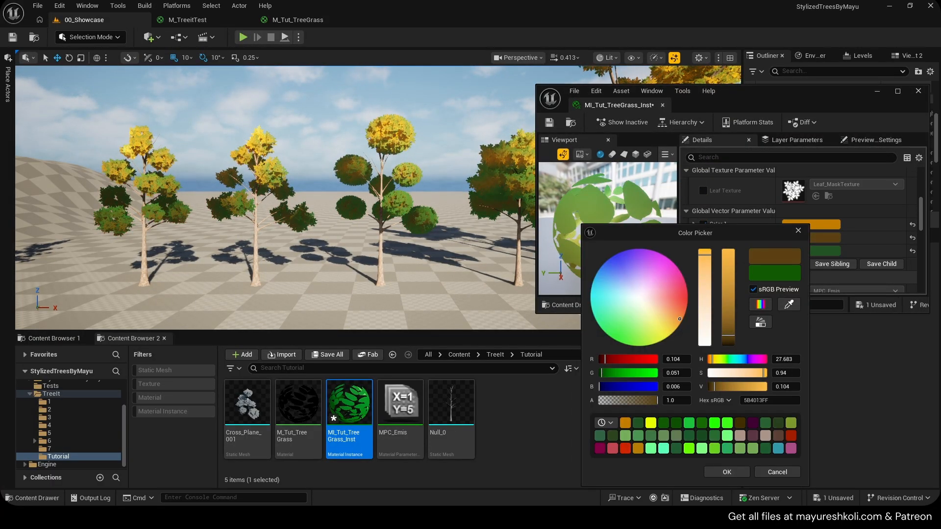
{"action": "left_click", "coordinate": [726, 472]}
{"action": "left_click", "coordinate": [831, 251]}
{"action": "mouse_move", "coordinate": [693, 325]}
{"action": "left_mouse_down"}
{"action": "mouse_move", "coordinate": [699, 313]}
{"action": "mouse_move", "coordinate": [682, 309]}
{"action": "mouse_move", "coordinate": [679, 286]}
{"action": "left_mouse_up"}
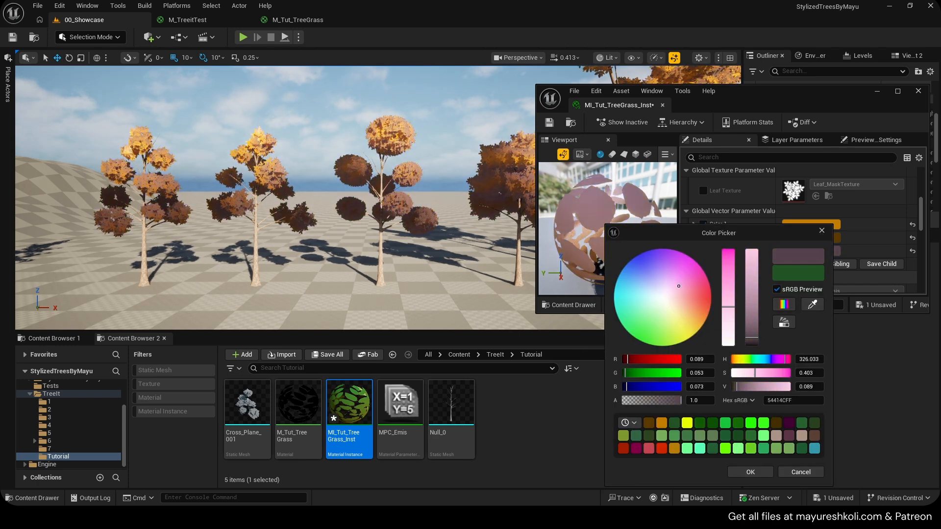
{"action": "left_click", "coordinate": [750, 472]}
{"action": "left_click", "coordinate": [918, 91]}
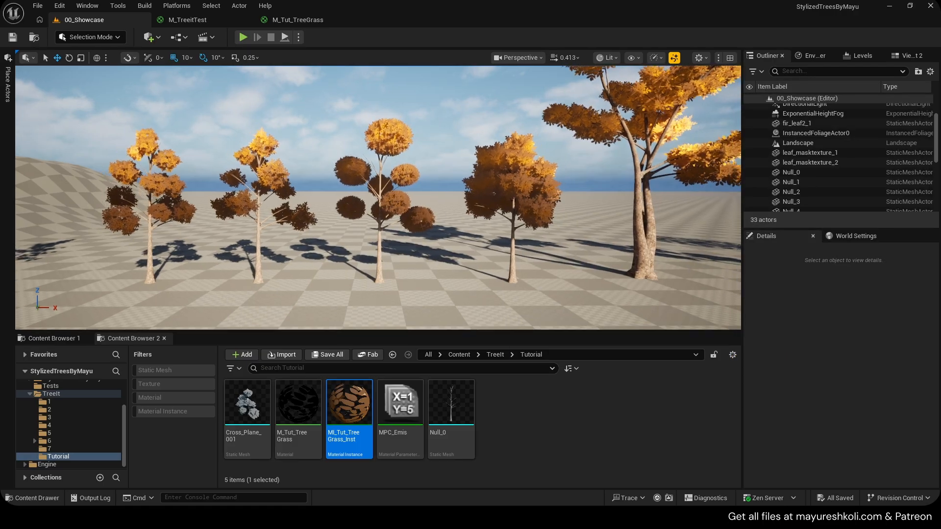
Reopen MI_Tut_TreeGrass_Inst, try a Height of 0.5 before setting it to 380, and adjust SmoothStep Min for the colour gradient.
{"action": "right_click_drag", "start_coordinate": [521, 140], "coordinate": [471, 147]}
{"action": "double_click", "coordinate": [349, 404]}
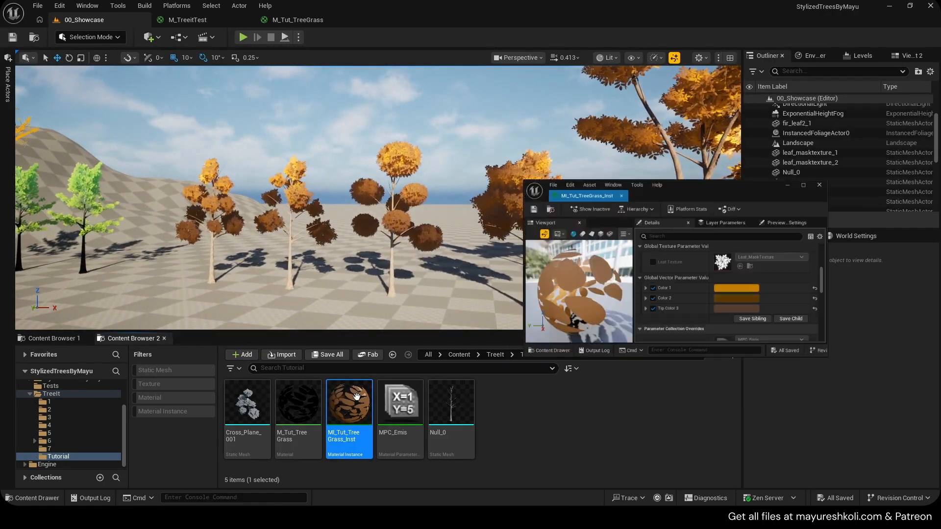
{"action": "scroll", "coordinate": [767, 238], "scroll_direction": "up", "scroll_amount": 3}
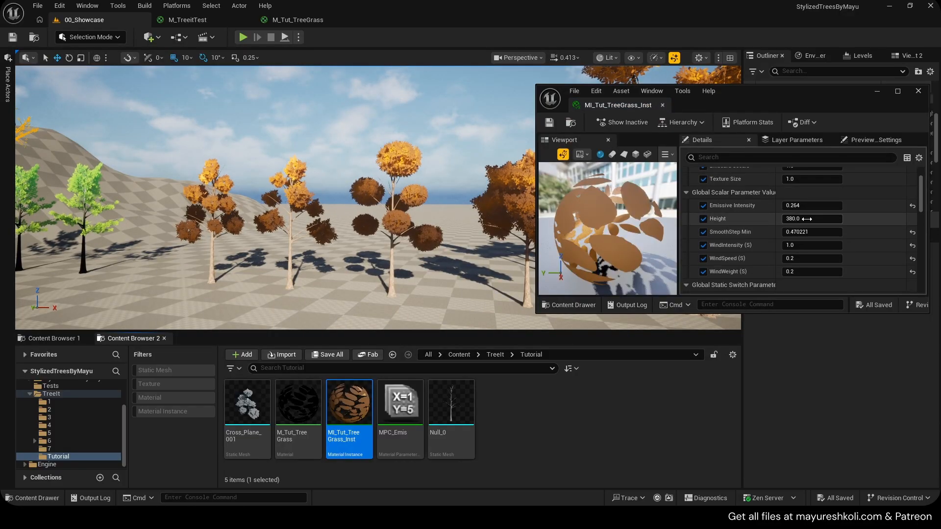
{"action": "right_click_drag", "start_coordinate": [394, 291], "coordinate": [394, 291]}
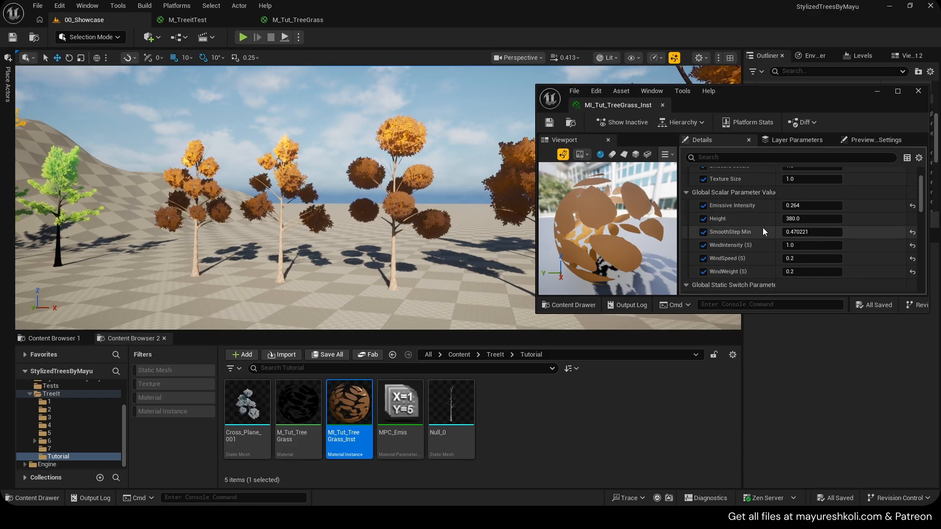
{"action": "left_click_drag", "start_coordinate": [787, 218], "coordinate": [819, 218]}
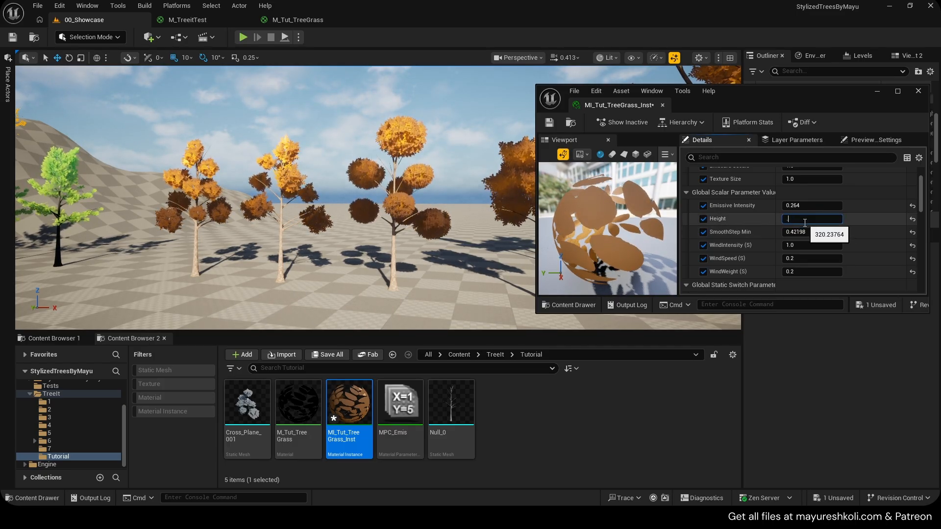
{"action": "type", "text": "0.5"}
{"action": "key", "text": "Return"}
{"action": "type", "text": "38"}
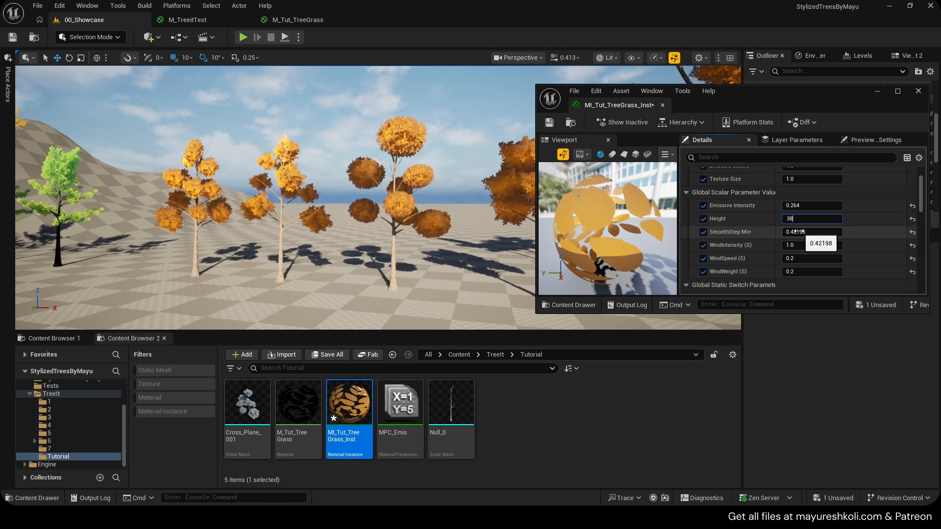
{"action": "type", "text": "0"}
{"action": "key", "text": "Return"}
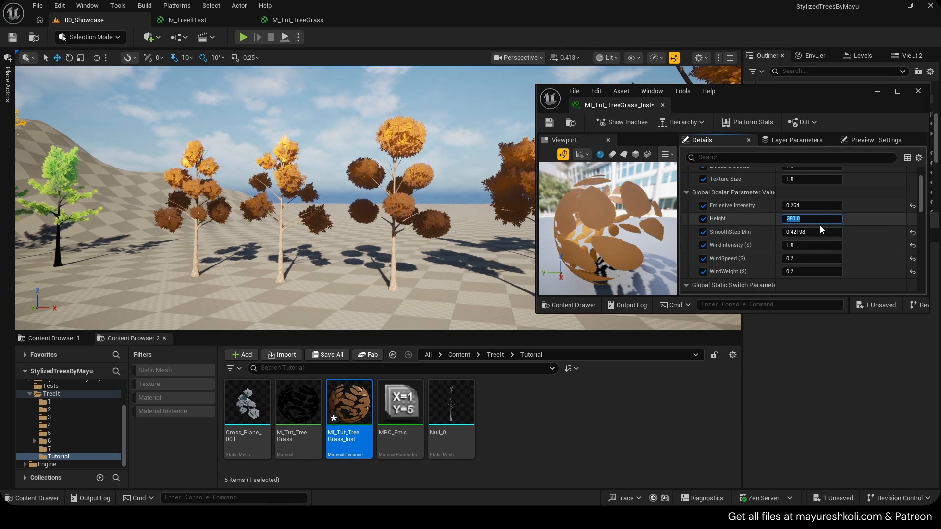
{"action": "mouse_move", "coordinate": [808, 232]}
{"action": "left_mouse_down"}
{"action": "mouse_move", "coordinate": [764, 232]}
{"action": "mouse_move", "coordinate": [793, 232]}
{"action": "left_mouse_up"}
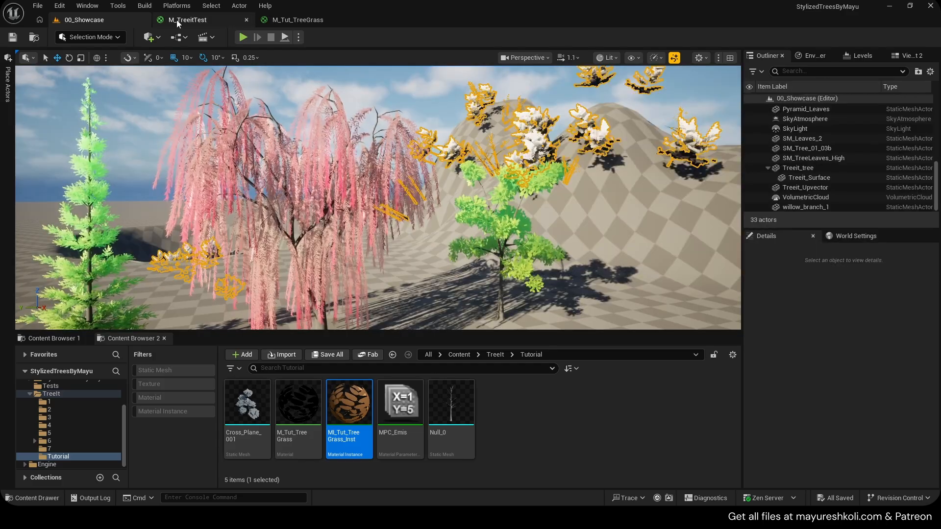
Examine the height gradient and Fresnel nodes in the M_TreeitTest material graph as a reference.
{"action": "left_click", "coordinate": [176, 19]}
{"action": "scroll", "coordinate": [550, 321], "scroll_direction": "up", "scroll_amount": 5}
{"action": "right_click_drag", "start_coordinate": [563, 193], "coordinate": [516, 338]}
{"action": "scroll", "coordinate": [516, 338], "scroll_direction": "down", "scroll_amount": 2}
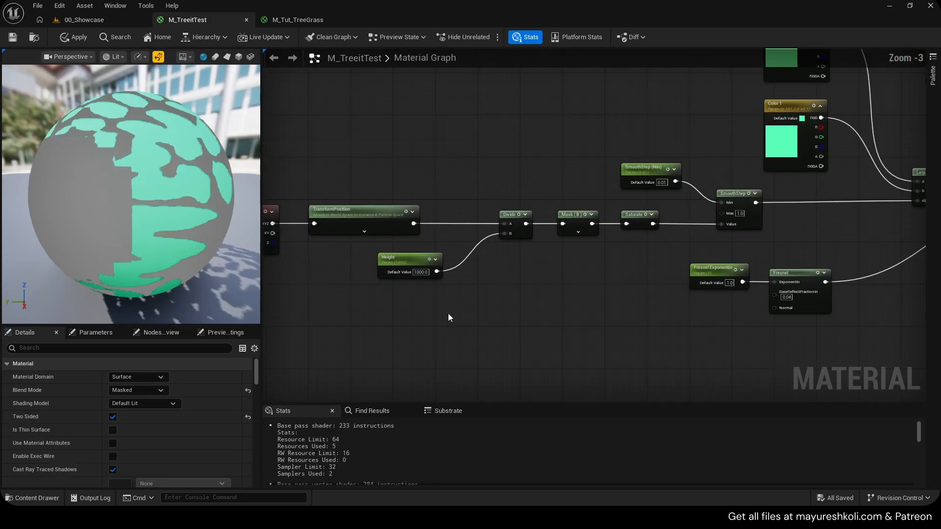
{"action": "scroll", "coordinate": [646, 319], "scroll_direction": "up", "scroll_amount": 2}
{"action": "right_click_drag", "start_coordinate": [646, 320], "coordinate": [452, 314]}
{"action": "left_click_drag", "start_coordinate": [498, 321], "coordinate": [681, 270]}
{"action": "right_click_drag", "start_coordinate": [681, 270], "coordinate": [508, 342]}
{"action": "scroll", "coordinate": [455, 319], "scroll_direction": "down", "scroll_amount": 1}
Add a Fresnel node in the free space below the emissive Multiply nodes of the M_Tut_TreeGrass graph.
{"action": "left_click", "coordinate": [309, 20]}
{"action": "scroll", "coordinate": [519, 225], "scroll_direction": "down", "scroll_amount": 3}
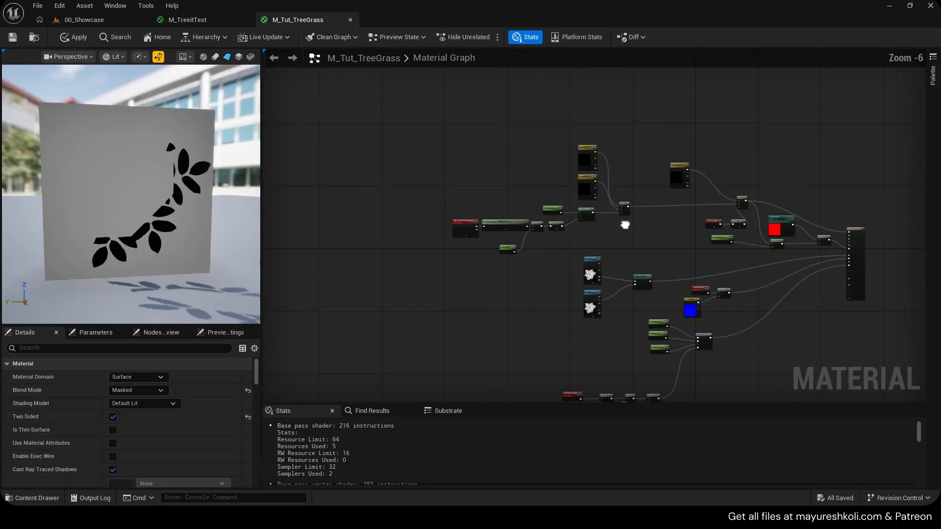
{"action": "right_click_drag", "start_coordinate": [624, 223], "coordinate": [451, 190]}
{"action": "scroll", "coordinate": [508, 246], "scroll_direction": "up", "scroll_amount": 1}
{"action": "scroll", "coordinate": [508, 247], "scroll_direction": "up", "scroll_amount": 2}
{"action": "right_click_drag", "start_coordinate": [508, 248], "coordinate": [658, 196]}
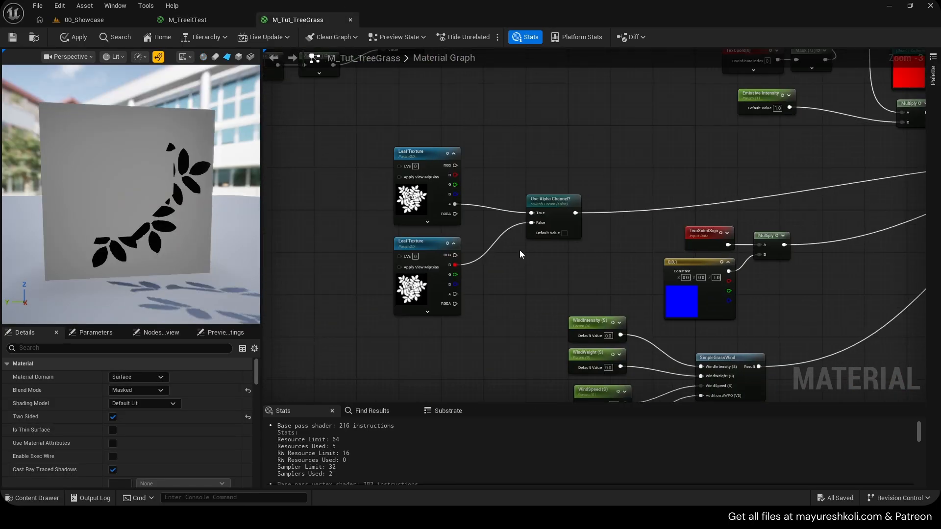
{"action": "right_click_drag", "start_coordinate": [507, 237], "coordinate": [337, 255]}
{"action": "scroll", "coordinate": [529, 248], "scroll_direction": "up", "scroll_amount": 2}
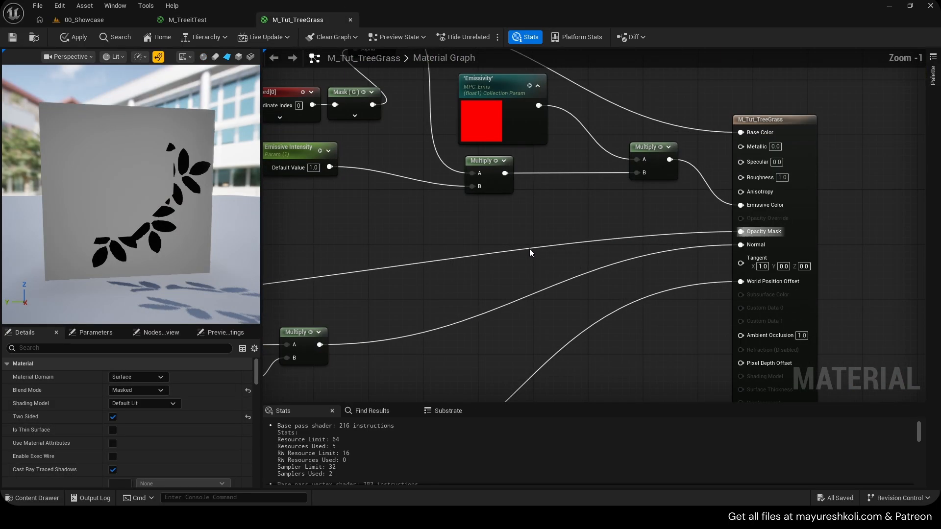
{"action": "right_click", "coordinate": [430, 211]}
{"action": "type", "text": "fres"}
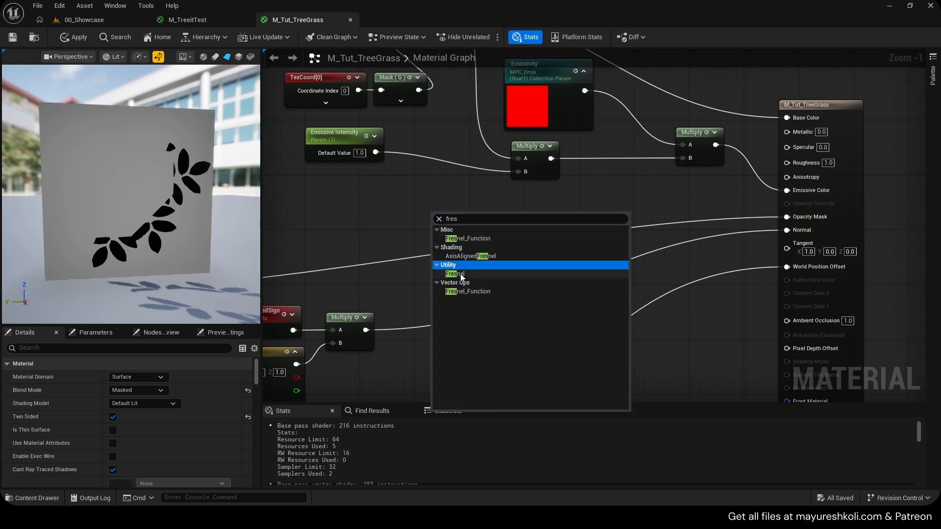
{"action": "left_click", "coordinate": [457, 273]}
{"action": "left_click_drag", "start_coordinate": [448, 199], "coordinate": [586, 201]}
Preview the Fresnel output through Base Color and Emissive Color, apply and save the material, and view the trees in 00_Showcase.
{"action": "left_click_drag", "start_coordinate": [641, 214], "coordinate": [807, 191]}
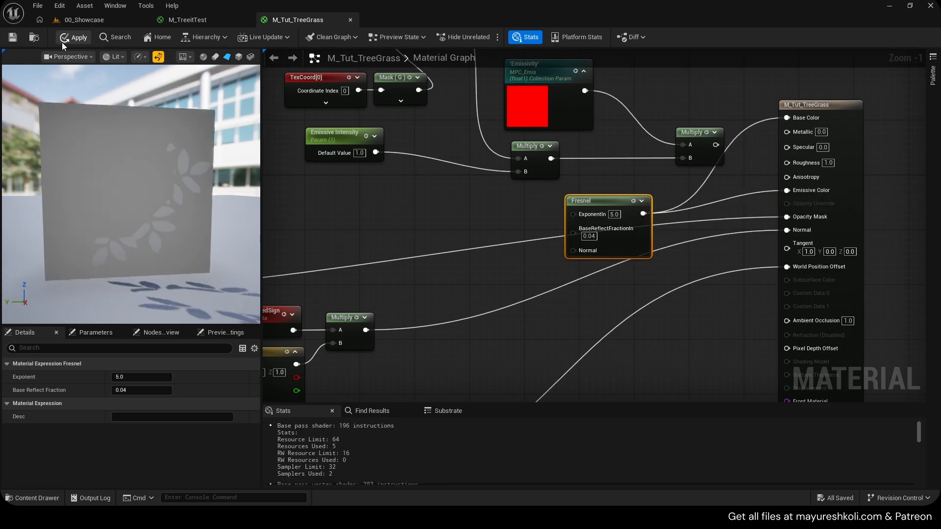
{"action": "left_click", "coordinate": [73, 37]}
{"action": "left_click", "coordinate": [95, 19]}
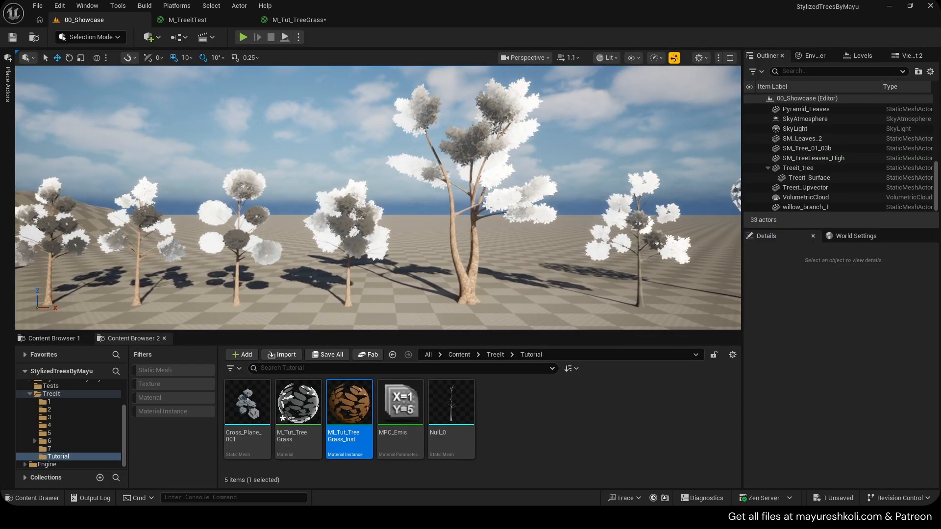
{"action": "key", "text": "ctrl+shift+s"}
{"action": "left_click_drag", "start_coordinate": [352, 121], "coordinate": [342, 123]}
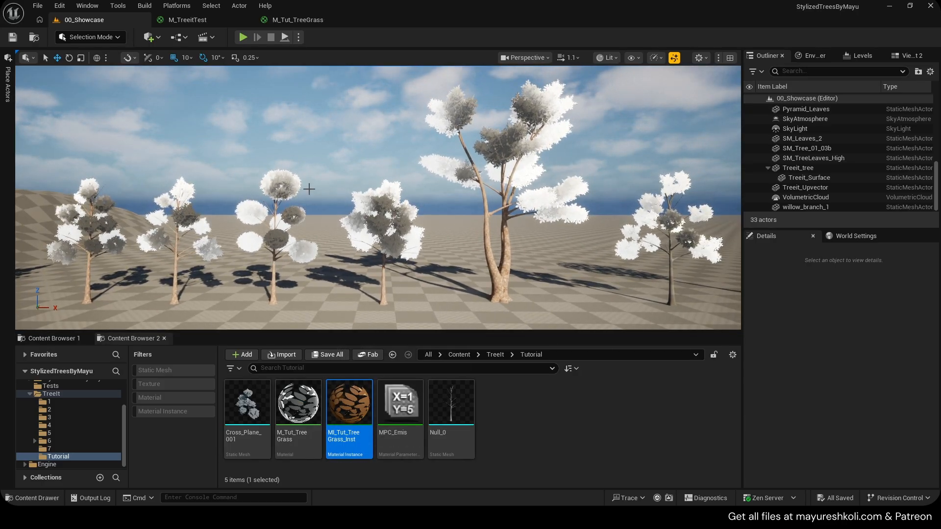
Set the Fresnel node's exponent to 1, apply the material and check the leaves in the 00_Showcase level.
{"action": "left_click", "coordinate": [296, 19]}
{"action": "key", "text": "ctrl+z"}
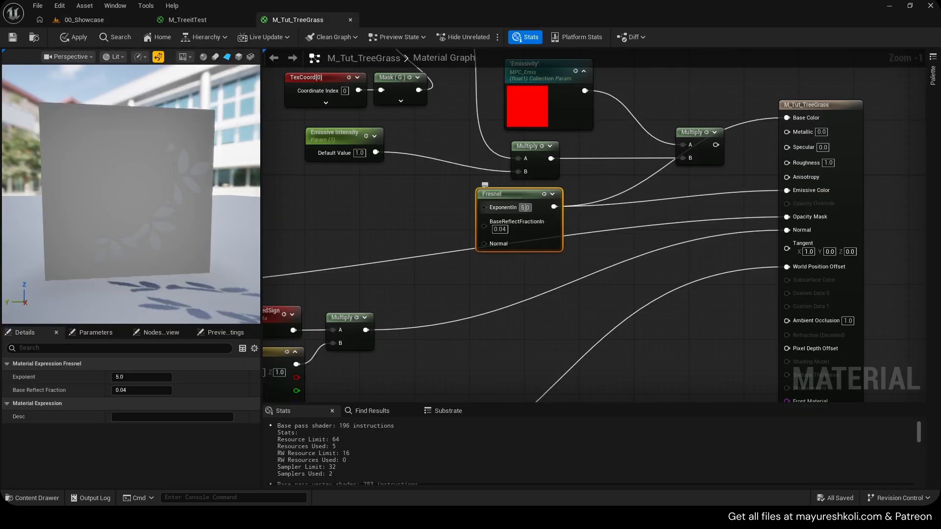
{"action": "left_click", "coordinate": [402, 192]}
{"action": "left_click", "coordinate": [70, 38]}
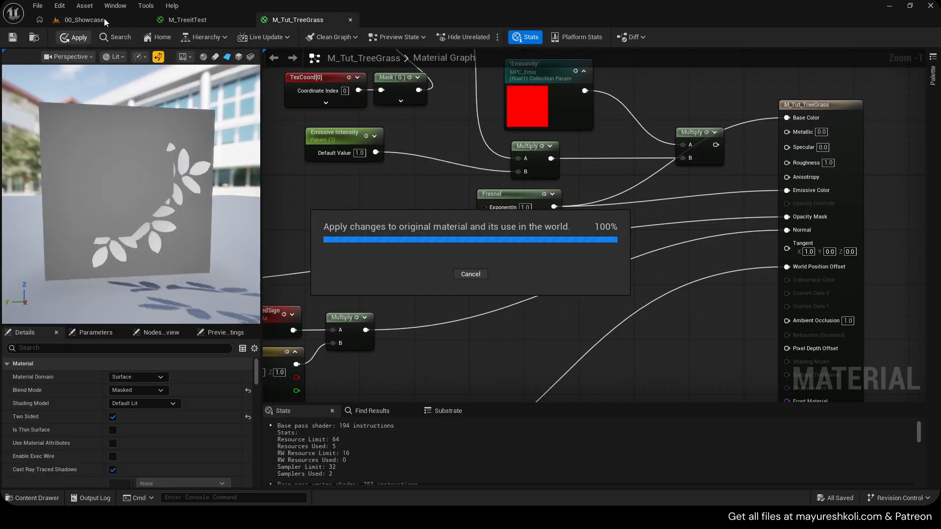
{"action": "left_click", "coordinate": [83, 20]}
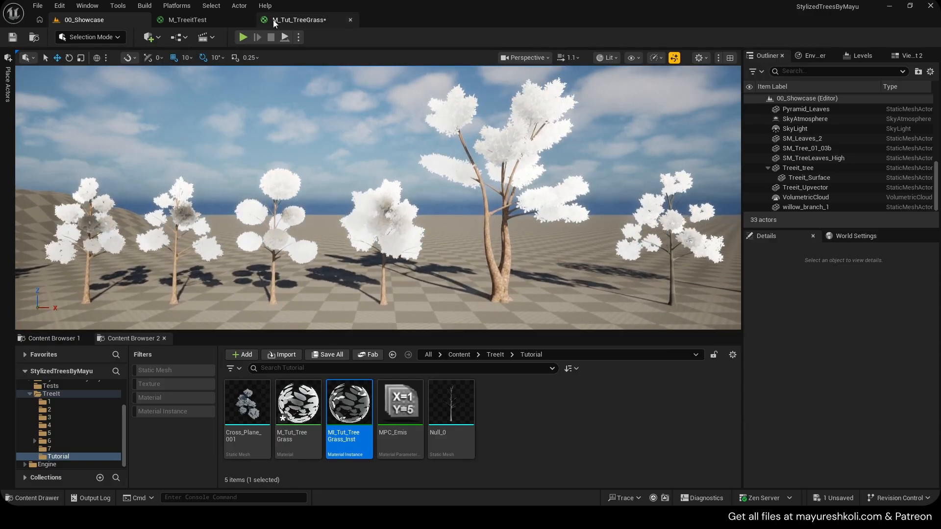
Move the Fresnel node away from the emissive chain and shift the final Multiply node closer to the Emissivity parameter.
{"action": "left_click", "coordinate": [273, 20]}
{"action": "right_click_drag", "start_coordinate": [413, 226], "coordinate": [502, 257]}
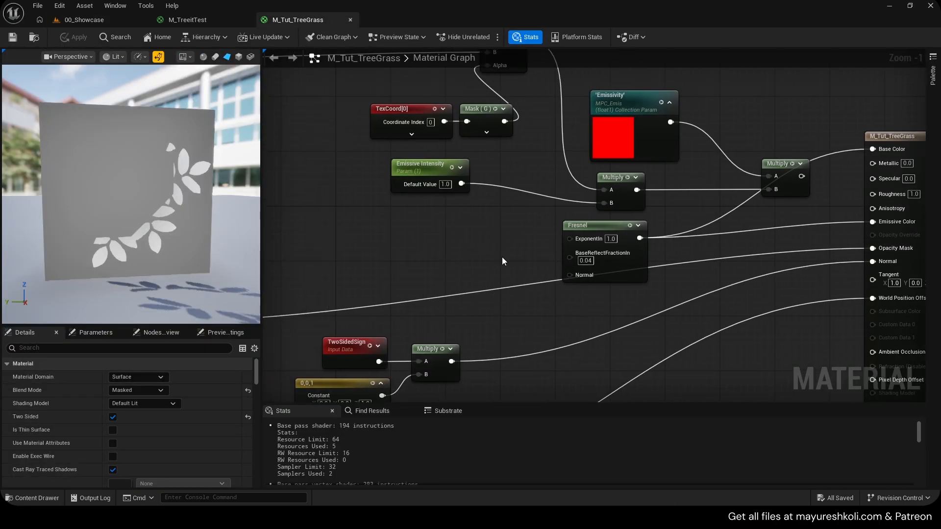
{"action": "scroll", "coordinate": [524, 253], "scroll_direction": "up", "scroll_amount": 1}
{"action": "left_click", "coordinate": [204, 20]}
{"action": "left_click", "coordinate": [298, 20]}
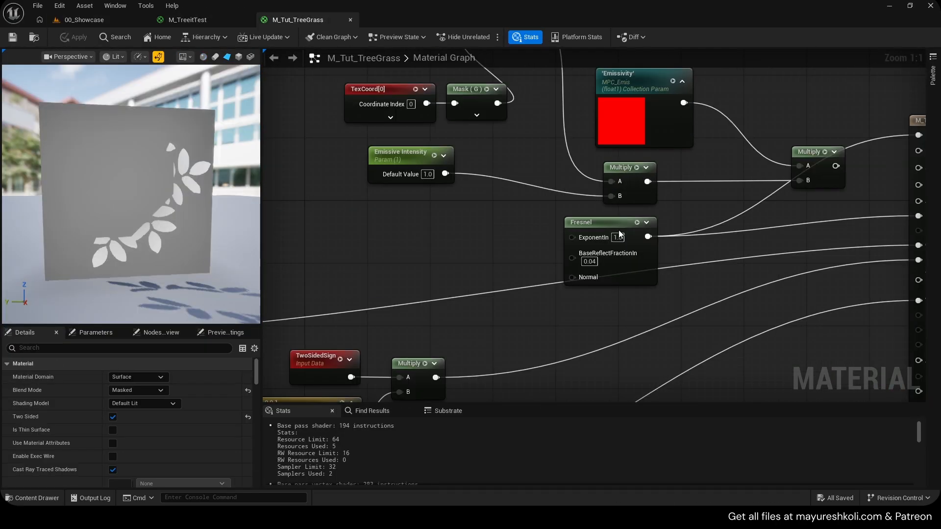
{"action": "left_click_drag", "start_coordinate": [618, 231], "coordinate": [548, 245]}
{"action": "right_click_drag", "start_coordinate": [622, 245], "coordinate": [419, 288]}
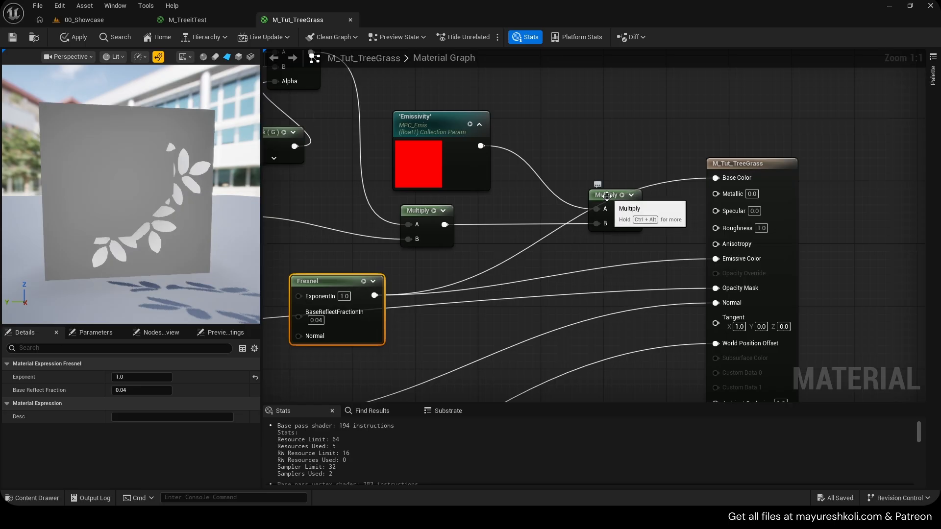
{"action": "left_click_drag", "start_coordinate": [606, 196], "coordinate": [578, 202]}
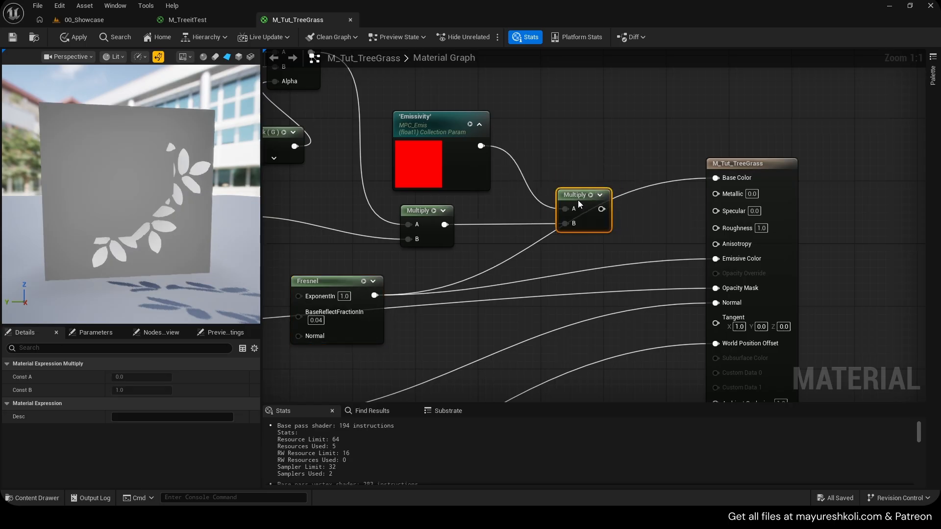
Reconnect the Lerp output to Base Color and the final Multiply to Emissive Color, moving the output node farther out.
{"action": "right_click_drag", "start_coordinate": [461, 129], "coordinate": [573, 253]}
{"action": "scroll", "coordinate": [625, 227], "scroll_direction": "down", "scroll_amount": 1}
{"action": "scroll", "coordinate": [572, 253], "scroll_direction": "down", "scroll_amount": 1}
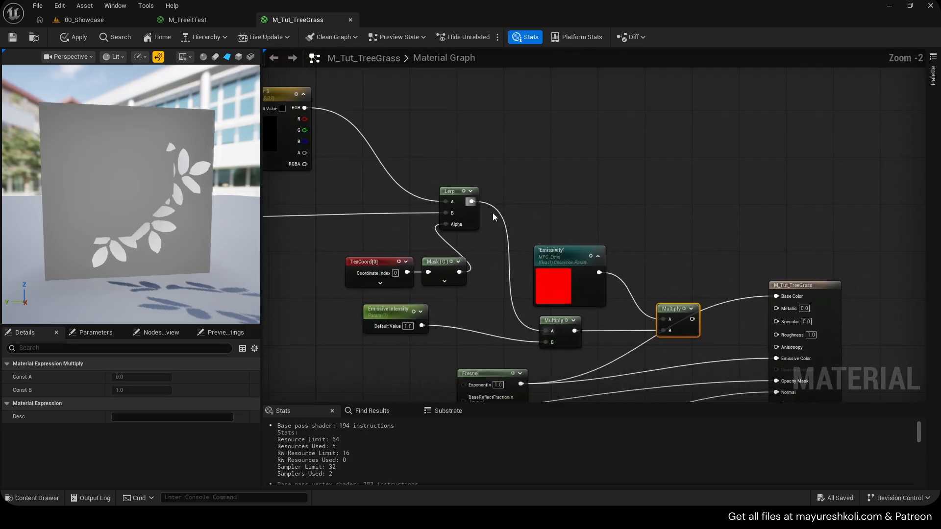
{"action": "left_click_drag", "start_coordinate": [471, 201], "coordinate": [781, 296]}
{"action": "left_click", "coordinate": [805, 283]}
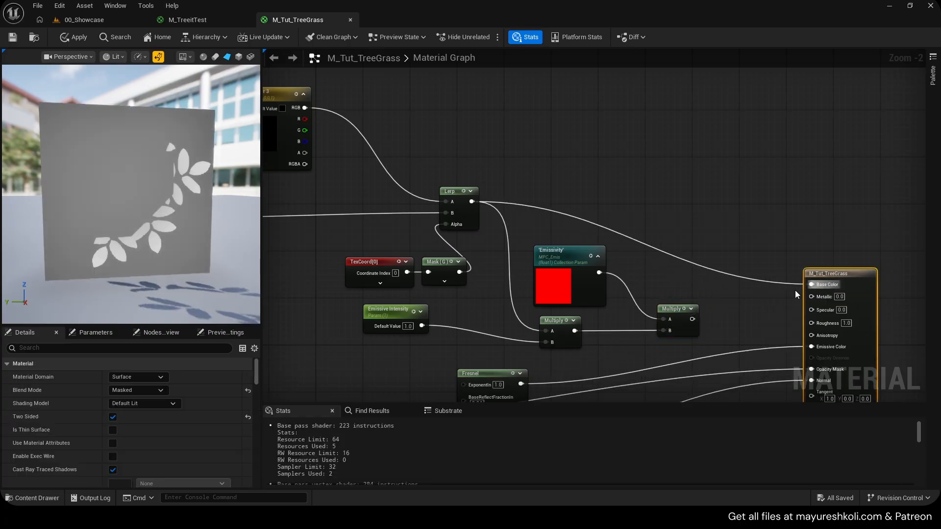
{"action": "right_click_drag", "start_coordinate": [794, 290], "coordinate": [749, 215]}
{"action": "left_click_drag", "start_coordinate": [646, 243], "coordinate": [781, 270]}
{"action": "scroll", "coordinate": [562, 277], "scroll_direction": "up", "scroll_amount": 2}
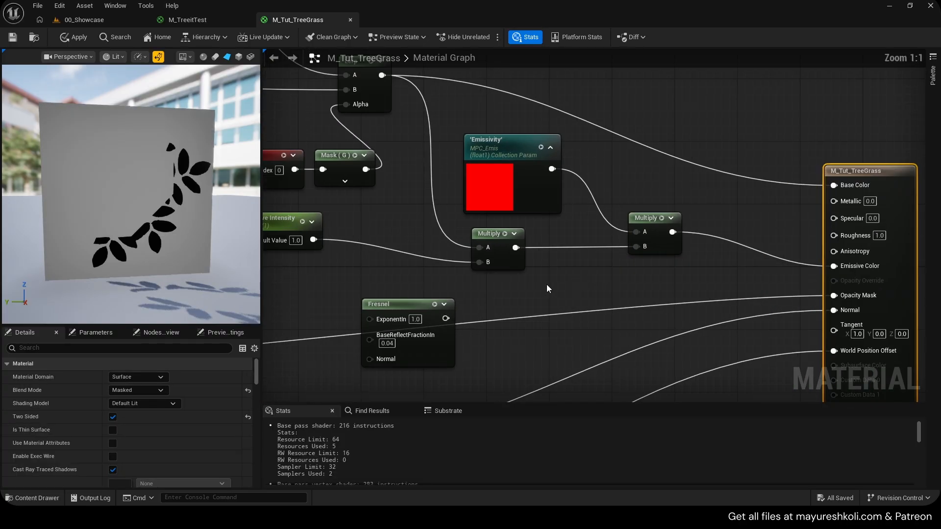
Reposition the Fresnel node just below the Multiply node fed by Emissive Intensity.
{"action": "left_click_drag", "start_coordinate": [405, 308], "coordinate": [349, 292]}
{"action": "right_click_drag", "start_coordinate": [414, 274], "coordinate": [617, 232]}
{"action": "left_click_drag", "start_coordinate": [550, 246], "coordinate": [503, 245]}
{"action": "right_click_drag", "start_coordinate": [598, 232], "coordinate": [531, 245]}
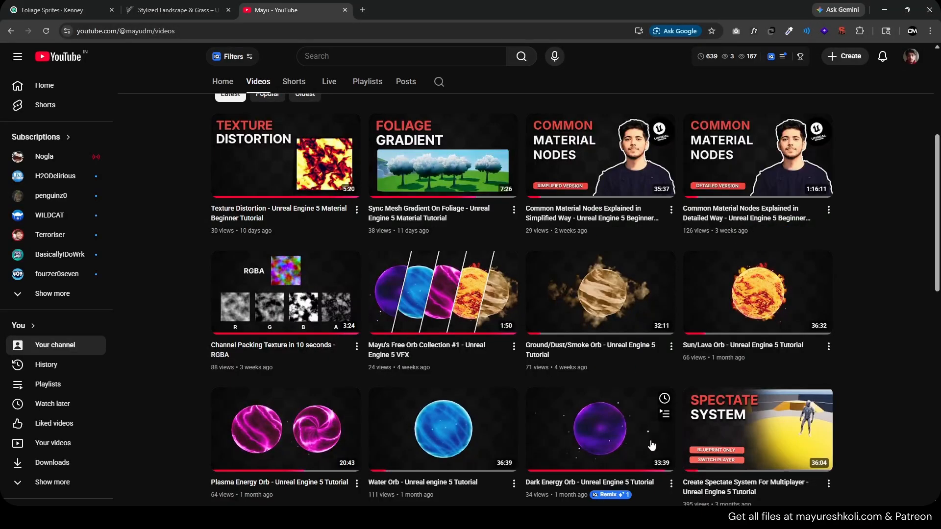
{"action": "left_click", "coordinate": [557, 517]}
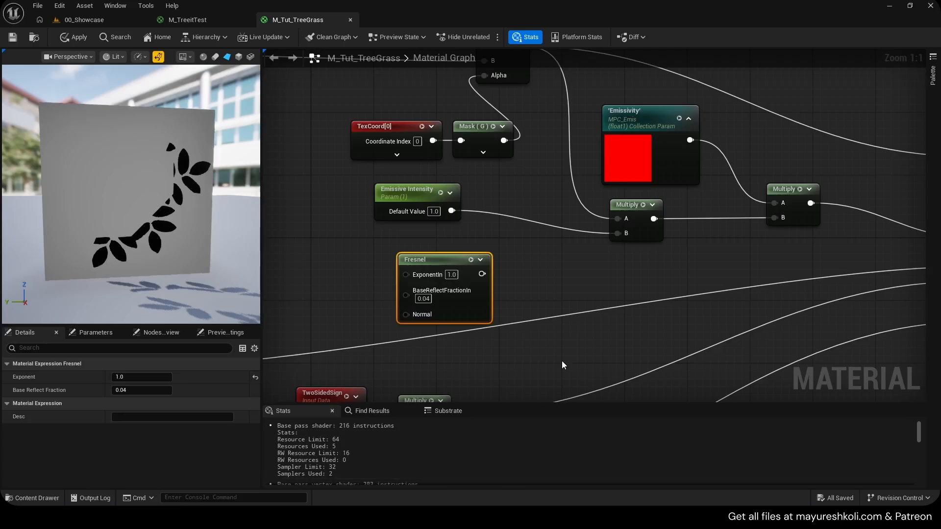
{"action": "right_click_drag", "start_coordinate": [441, 260], "coordinate": [405, 268]}
{"action": "left_click_drag", "start_coordinate": [405, 268], "coordinate": [609, 277]}
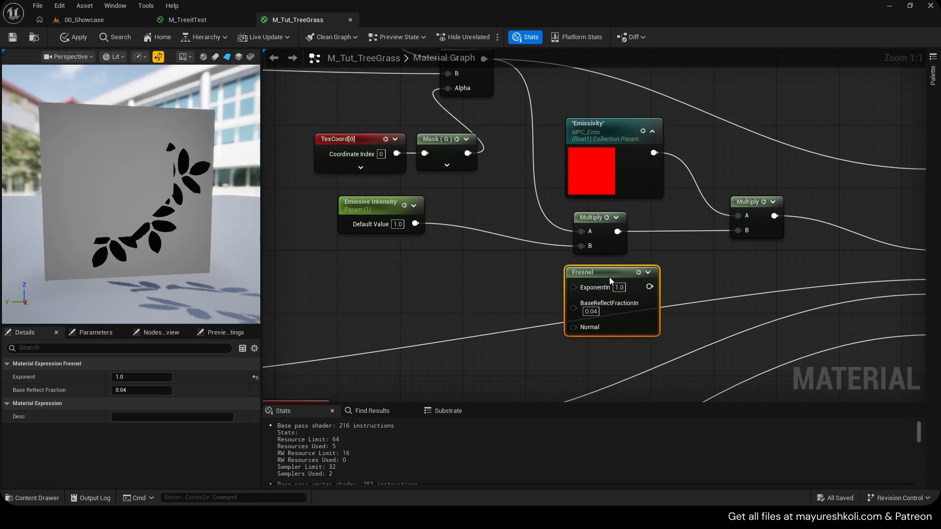
{"action": "right_click_drag", "start_coordinate": [671, 283], "coordinate": [581, 279]}
Preview the Fresnel node on a sphere and set its exponent to 5.
{"action": "key", "text": "space"}
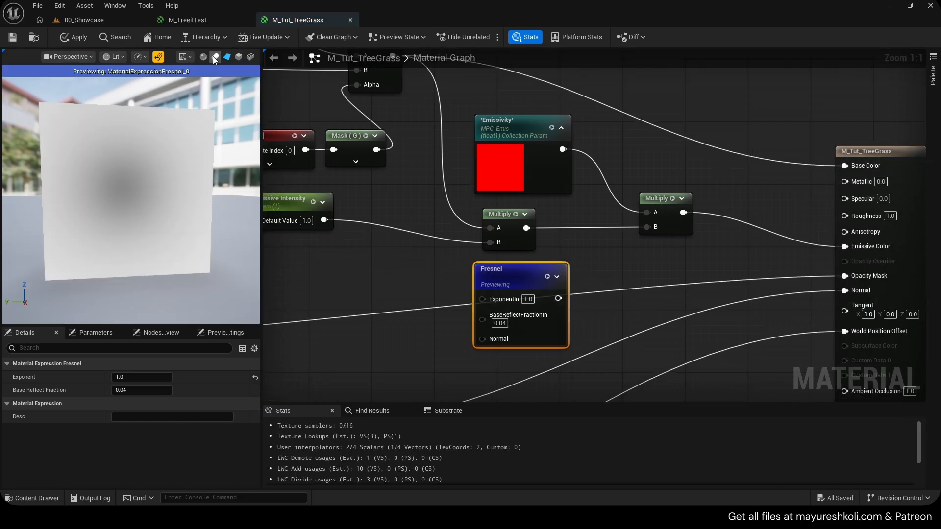
{"action": "scroll", "coordinate": [154, 195], "scroll_direction": "down", "scroll_amount": 5}
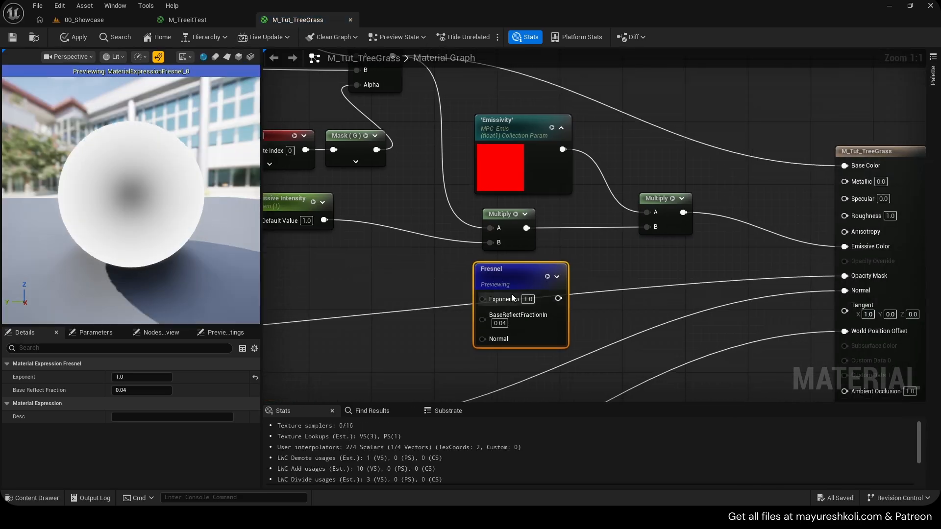
{"action": "type", "text": "5"}
{"action": "left_click", "coordinate": [601, 276]}
{"action": "left_click_drag", "start_coordinate": [141, 204], "coordinate": [116, 156]}
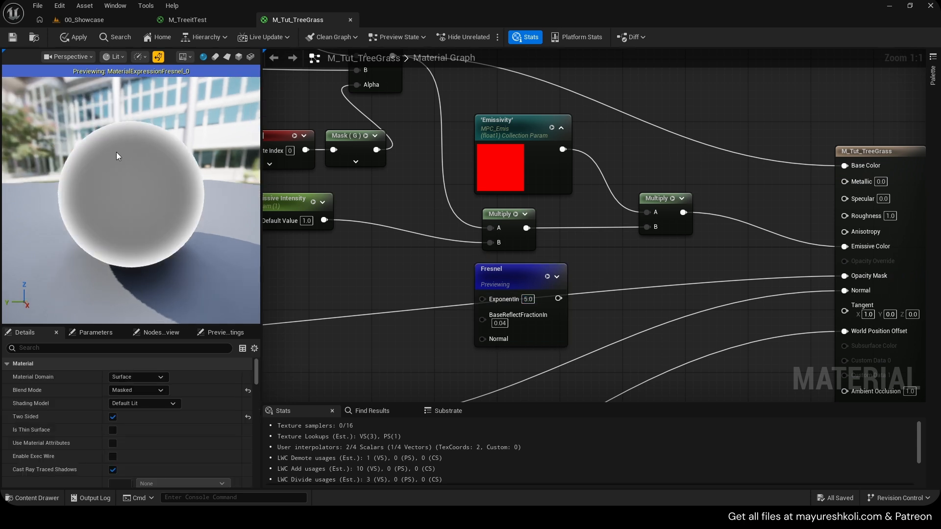
Insert a Multiply node between the Emissive Intensity Multiply and the final Multiply, feeding the Fresnel output into its B input.
{"action": "left_click_drag", "start_coordinate": [491, 269], "coordinate": [460, 278]}
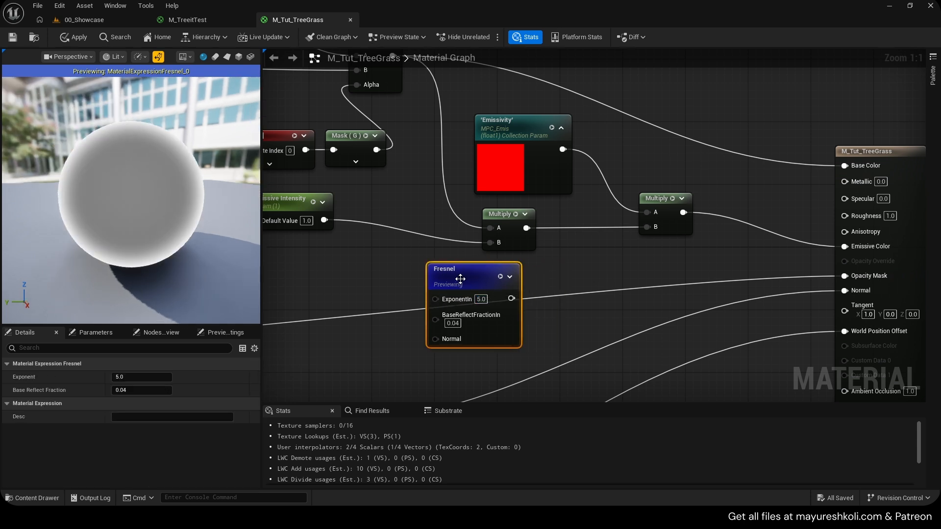
{"action": "left_click", "coordinate": [609, 253]}
{"action": "left_click_drag", "start_coordinate": [664, 223], "coordinate": [711, 224]}
{"action": "left_click_drag", "start_coordinate": [514, 123], "coordinate": [608, 107]}
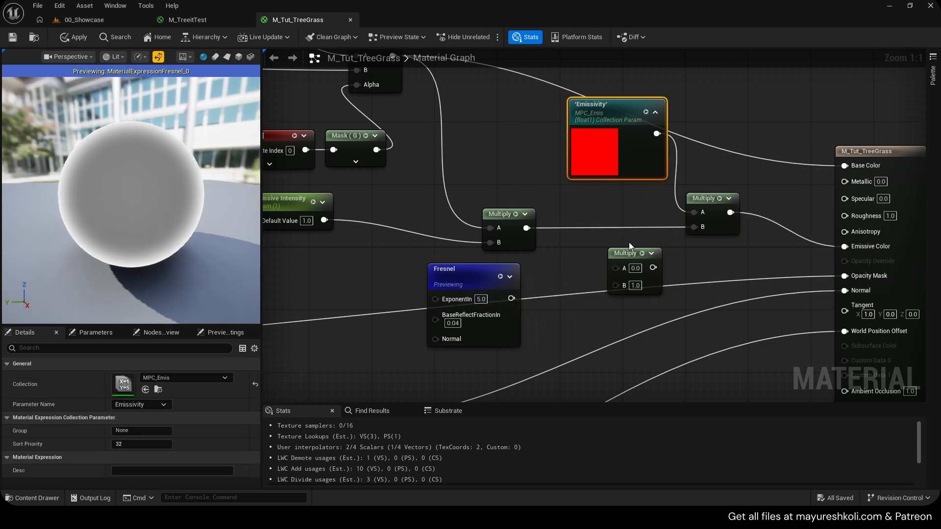
{"action": "left_click_drag", "start_coordinate": [631, 256], "coordinate": [583, 226]}
{"action": "left_click_drag", "start_coordinate": [526, 227], "coordinate": [693, 227]}
{"action": "left_click_drag", "start_coordinate": [511, 299], "coordinate": [571, 244]}
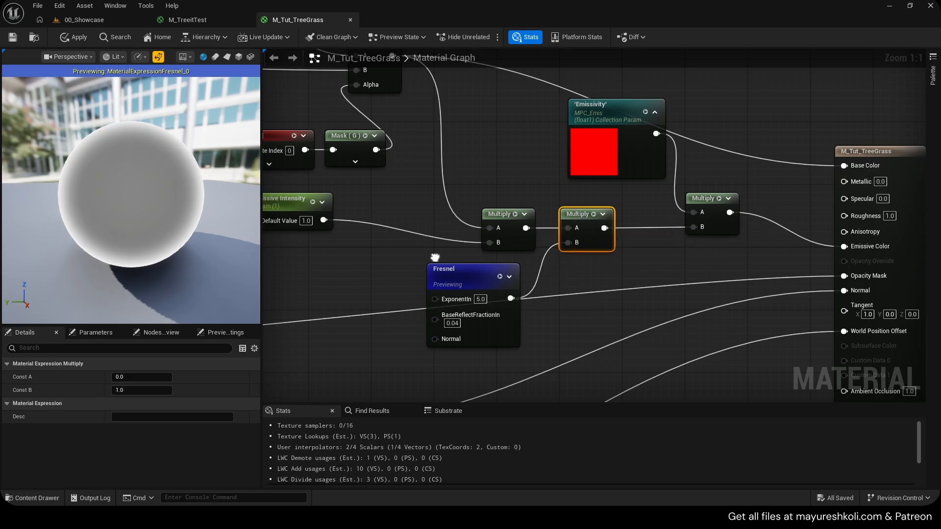
Promote the Fresnel node's ExponentIn input to a parameter placed beneath Emissive Intensity, and end the Fresnel preview.
{"action": "right_click_drag", "start_coordinate": [458, 285], "coordinate": [617, 266]}
{"action": "left_click_drag", "start_coordinate": [616, 266], "coordinate": [543, 263]}
{"action": "right_click_drag", "start_coordinate": [515, 231], "coordinate": [536, 291]}
{"action": "left_click_drag", "start_coordinate": [457, 244], "coordinate": [457, 260]}
{"action": "right_click_drag", "start_coordinate": [535, 245], "coordinate": [539, 293]}
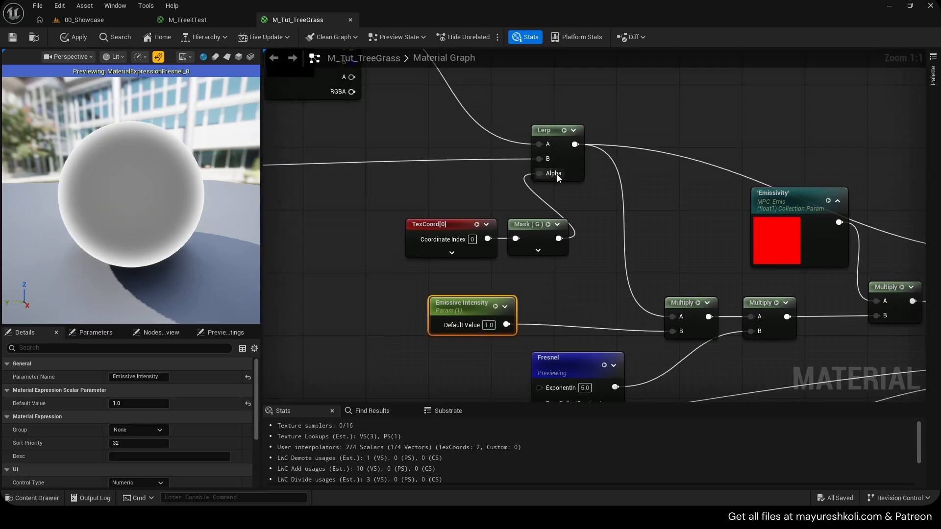
{"action": "right_click_drag", "start_coordinate": [561, 355], "coordinate": [615, 249]}
{"action": "right_click", "coordinate": [602, 285]}
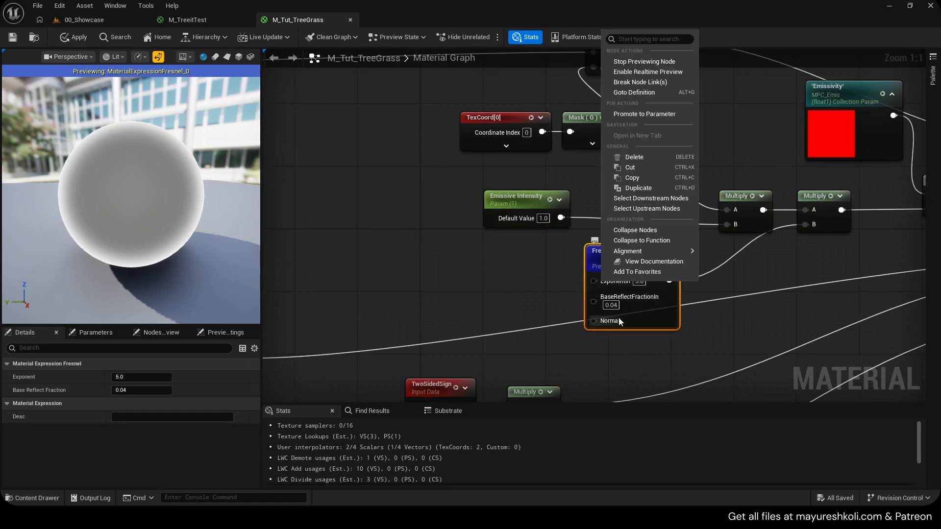
{"action": "left_click", "coordinate": [637, 116]}
{"action": "left_click_drag", "start_coordinate": [541, 258], "coordinate": [472, 258]}
{"action": "left_click", "coordinate": [658, 259]}
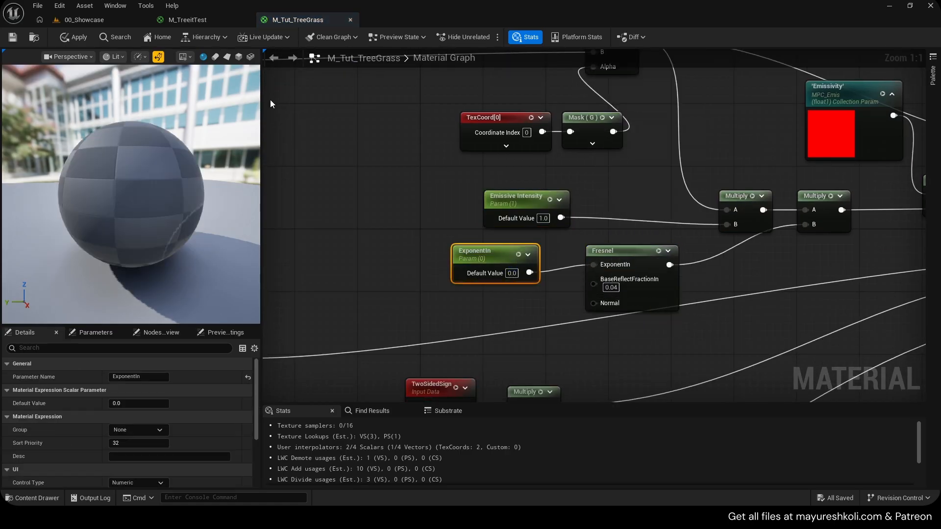
Apply the material and set ExponentIn in MI_Tut_TreeGrass_Inst to about 2.69 while viewing the trees in 00_Showcase.
{"action": "left_click", "coordinate": [76, 37]}
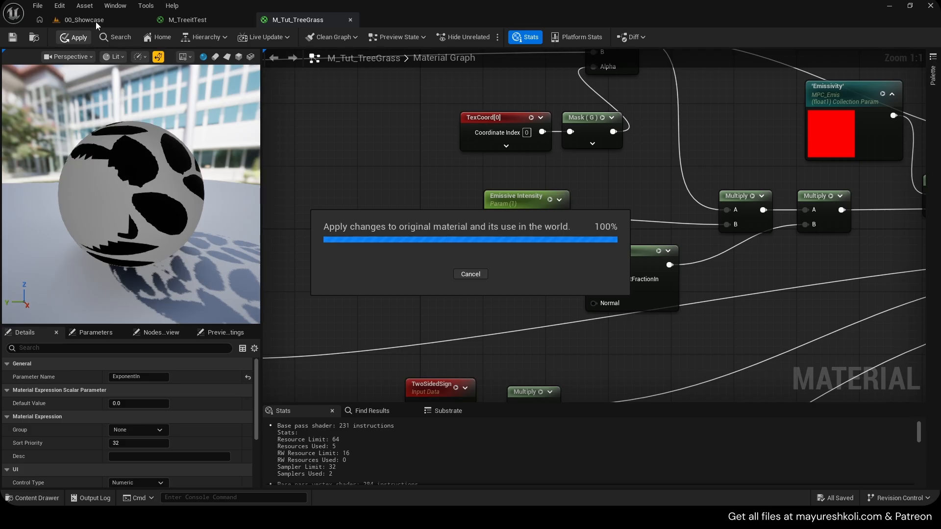
{"action": "left_click", "coordinate": [95, 22]}
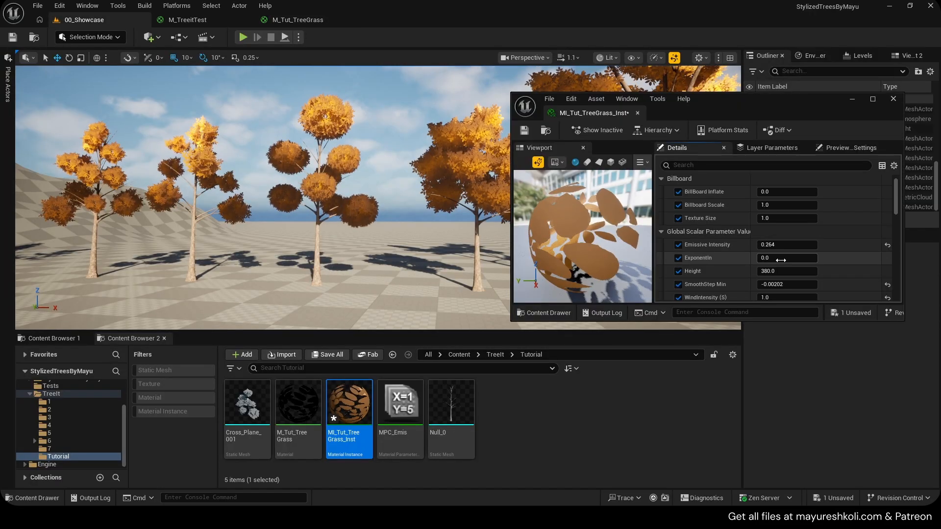
{"action": "left_click_drag", "start_coordinate": [781, 260], "coordinate": [811, 260]}
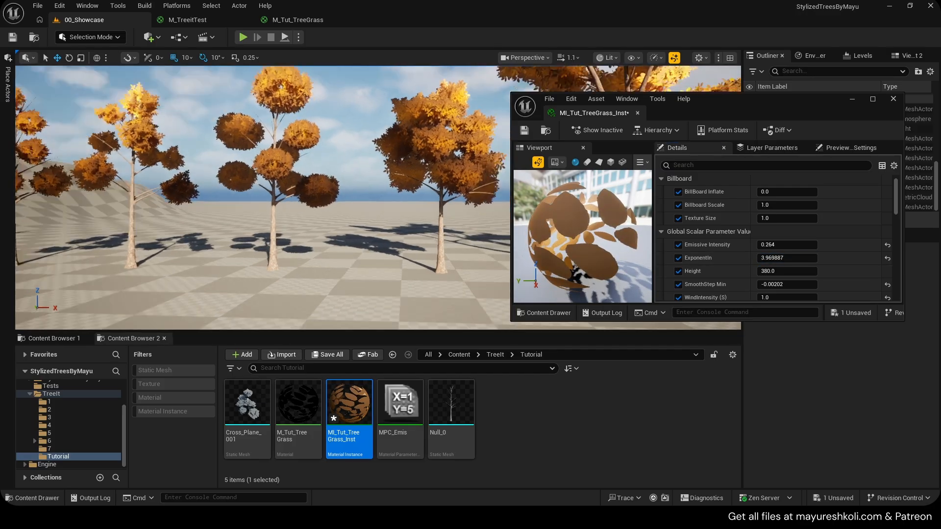
{"action": "right_click_drag", "start_coordinate": [377, 196], "coordinate": [392, 216]}
{"action": "left_click_drag", "start_coordinate": [798, 262], "coordinate": [745, 262]}
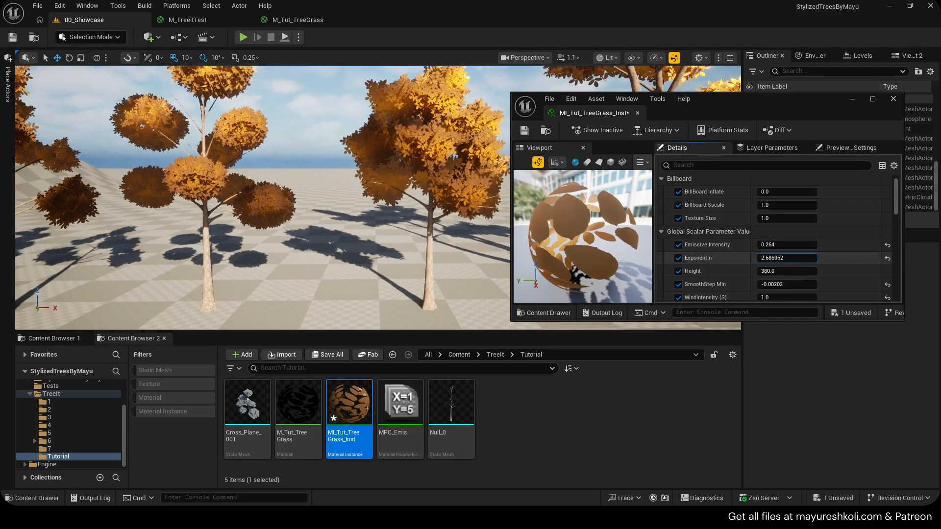
{"action": "left_click", "coordinate": [852, 99]}
Shift the ExponentIn and Fresnel nodes in M_Tut_TreeGrass farther back from the Multiply nodes.
{"action": "left_click", "coordinate": [290, 19]}
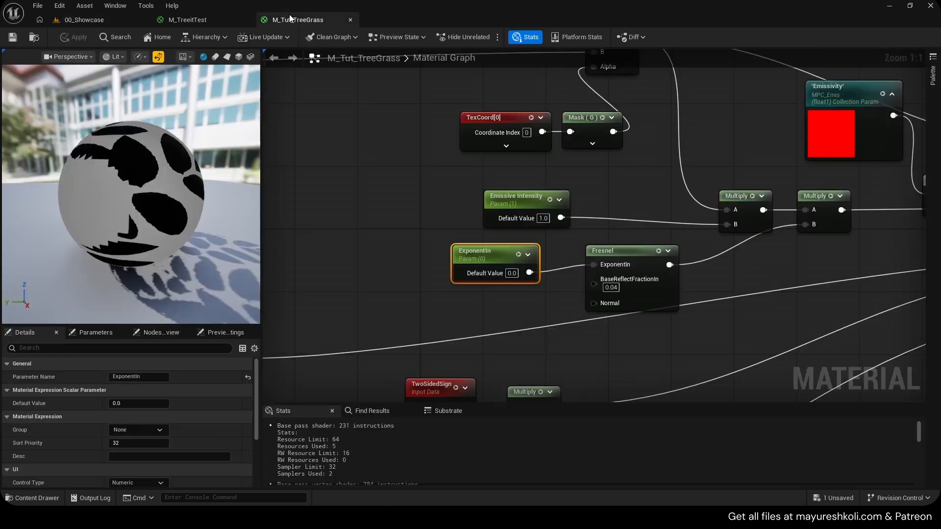
{"action": "scroll", "coordinate": [504, 196], "scroll_direction": "down", "scroll_amount": 1}
{"action": "left_click_drag", "start_coordinate": [591, 246], "coordinate": [564, 252]}
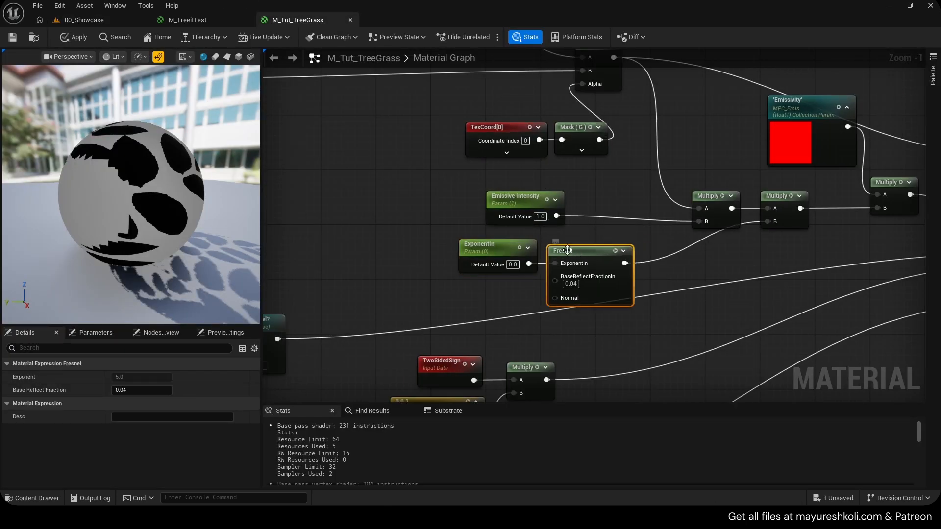
{"action": "left_click_drag", "start_coordinate": [504, 248], "coordinate": [430, 248]}
{"action": "left_click_drag", "start_coordinate": [565, 255], "coordinate": [510, 255]}
Place the Fresnel Multiply ahead of the Emissive Intensity Multiply, with the Emissive Intensity parameter moved beneath its own Multiply.
{"action": "right_click_drag", "start_coordinate": [686, 176], "coordinate": [586, 196]}
{"action": "left_click_drag", "start_coordinate": [614, 218], "coordinate": [728, 202]}
{"action": "left_click", "coordinate": [603, 208], "text": "alt"}
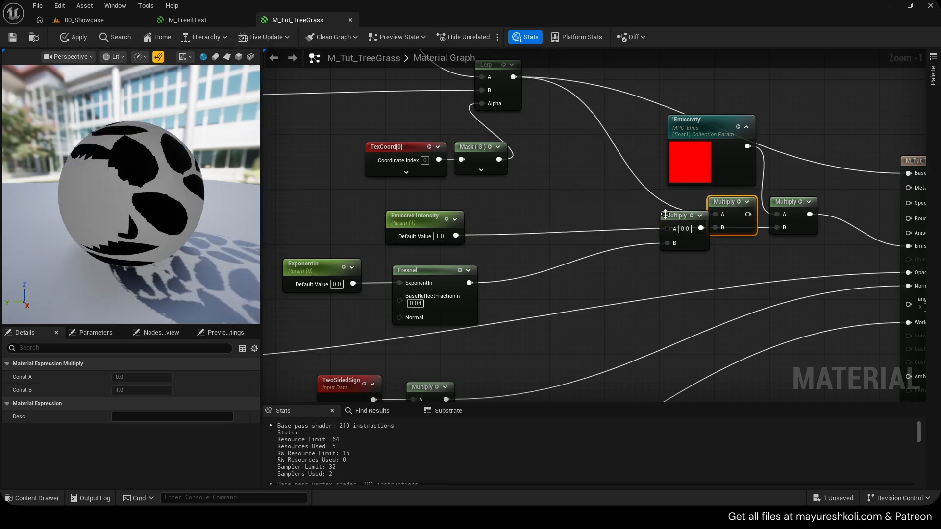
{"action": "left_click_drag", "start_coordinate": [665, 215], "coordinate": [587, 200]}
{"action": "left_click_drag", "start_coordinate": [414, 216], "coordinate": [654, 250]}
{"action": "left_click", "coordinate": [603, 202]}
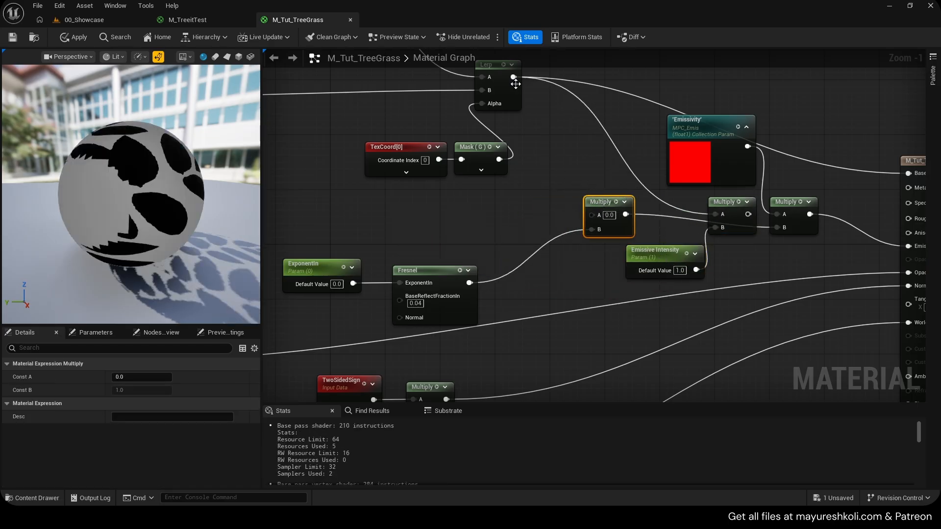
Multiply the Lerp output by the Fresnel, feed the result into the Emissive Intensity Multiply's A input, and save the material.
{"action": "left_click", "coordinate": [625, 215], "text": "alt"}
{"action": "left_click_drag", "start_coordinate": [625, 214], "coordinate": [713, 215]}
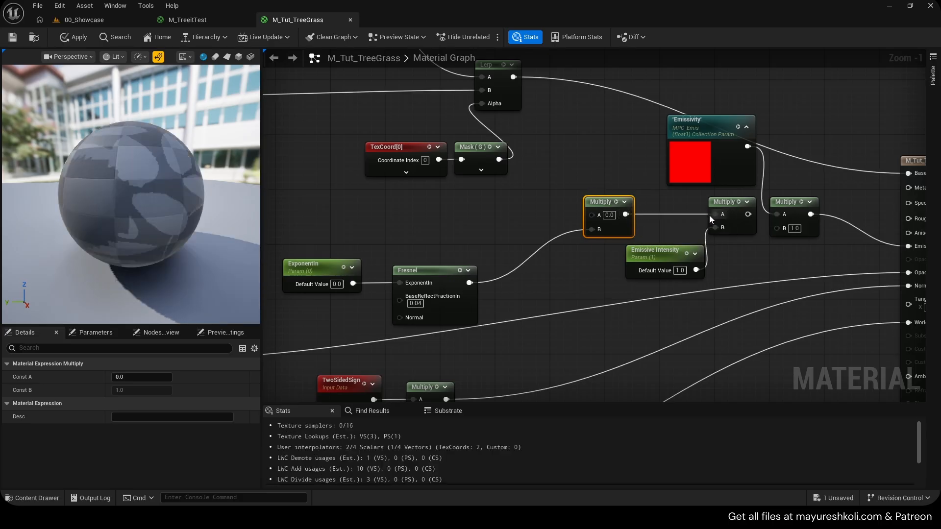
{"action": "left_click_drag", "start_coordinate": [521, 81], "coordinate": [518, 79]}
{"action": "left_click_drag", "start_coordinate": [513, 77], "coordinate": [555, 141]}
{"action": "left_click_drag", "start_coordinate": [542, 226], "coordinate": [550, 219]}
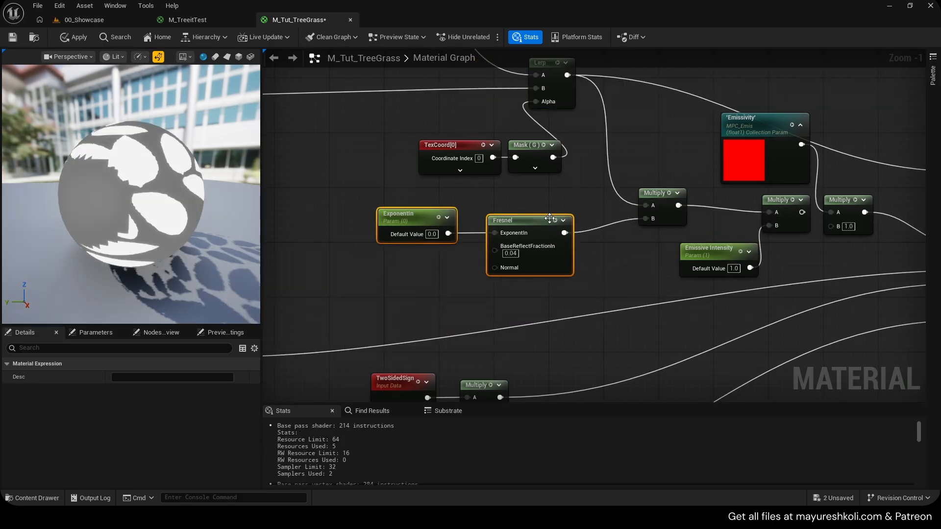
{"action": "key", "text": "ctrl+s"}
Preview the Fresnel node while trying ExponentIn defaults of 1 and 2, set the default to 5, and end the preview.
{"action": "scroll", "coordinate": [607, 206], "scroll_direction": "up", "scroll_amount": 1}
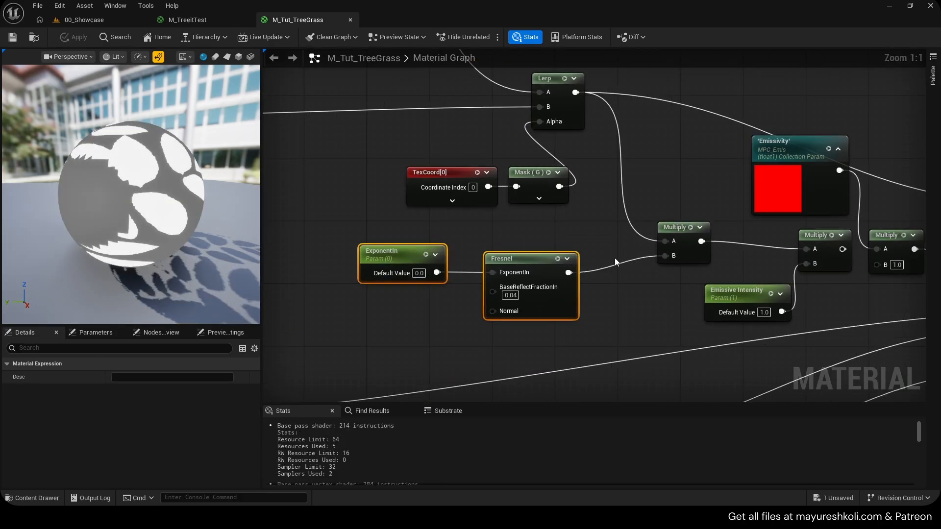
{"action": "left_click", "coordinate": [557, 260]}
{"action": "scroll", "coordinate": [140, 221], "scroll_direction": "up", "scroll_amount": 1}
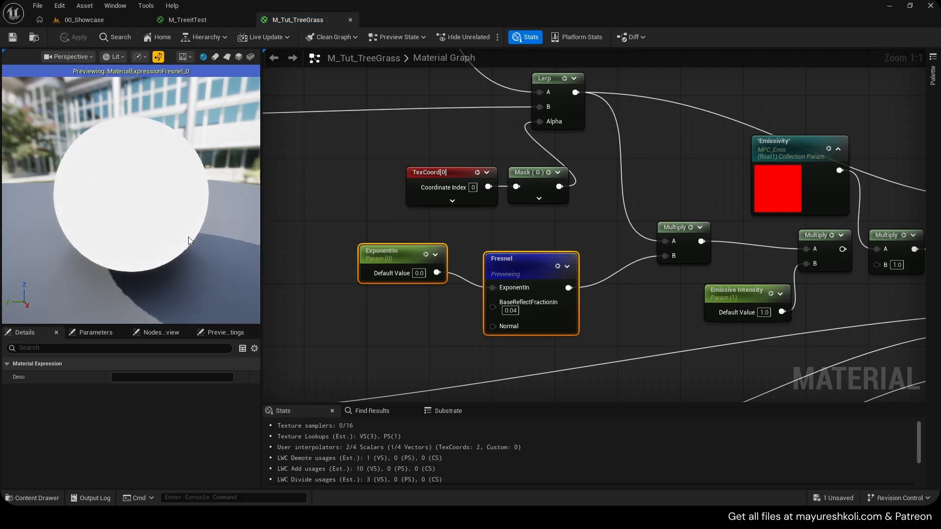
{"action": "type", "text": "1"}
{"action": "left_click", "coordinate": [424, 284]}
{"action": "type", "text": "2"}
{"action": "key", "text": "Return"}
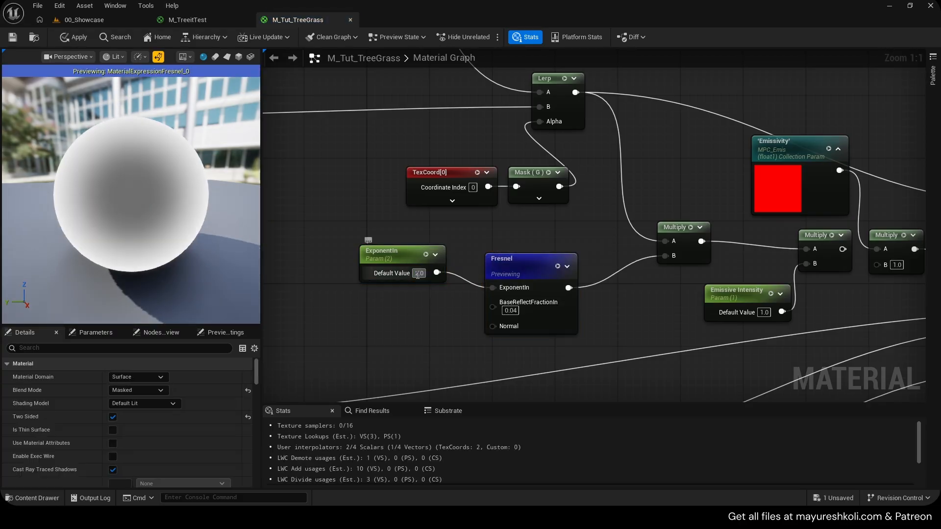
{"action": "key", "text": "Return"}
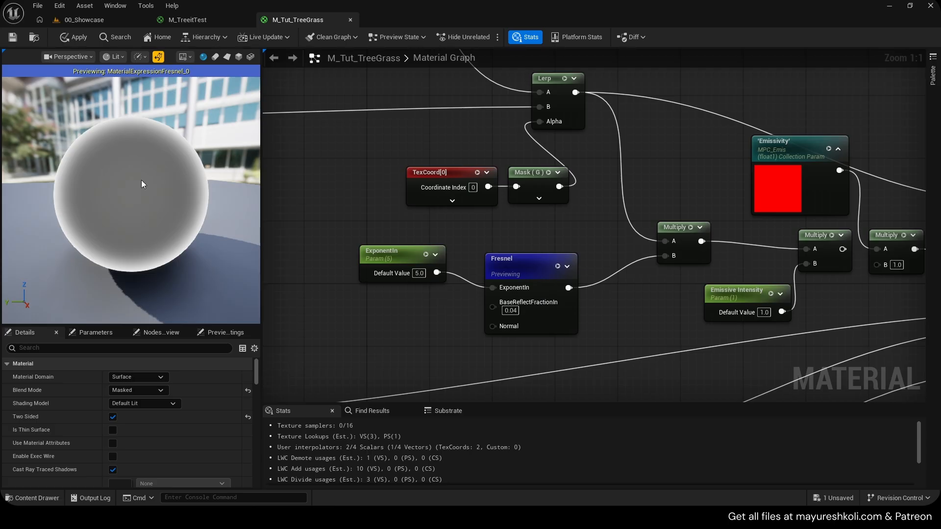
{"action": "scroll", "coordinate": [142, 183], "scroll_direction": "up", "scroll_amount": 3}
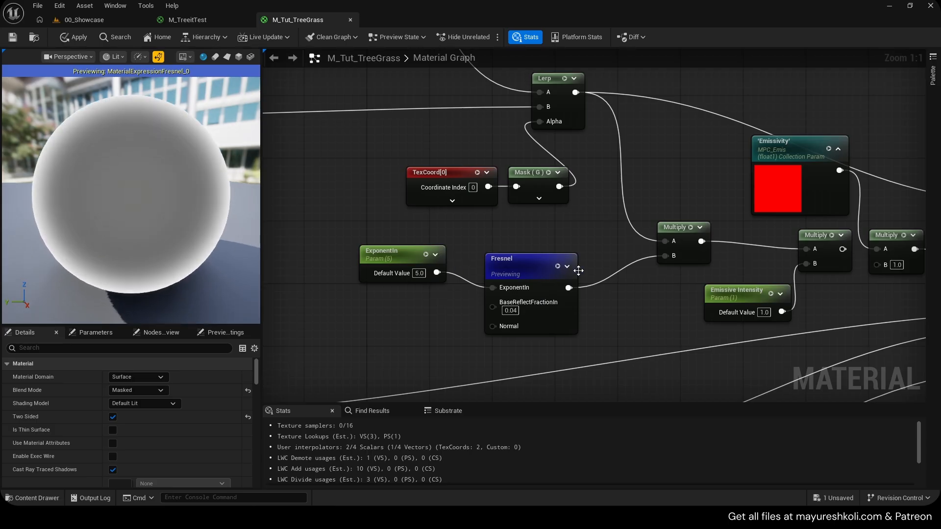
{"action": "left_click", "coordinate": [557, 267]}
Check the trees in 00_Showcase, connect the Emissive Intensity Multiply to the final Multiply's B input, and apply the material.
{"action": "left_click", "coordinate": [94, 19]}
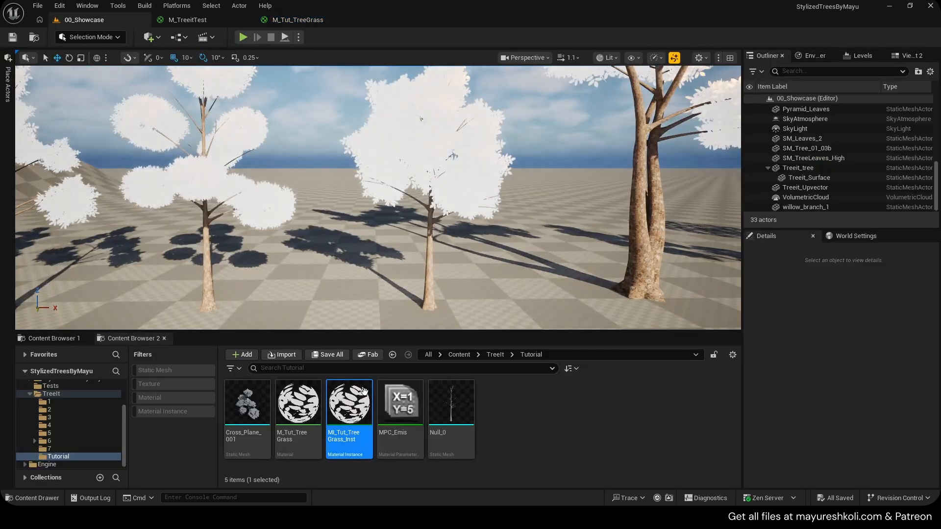
{"action": "left_click", "coordinate": [294, 20]}
{"action": "right_click_drag", "start_coordinate": [784, 264], "coordinate": [541, 244]}
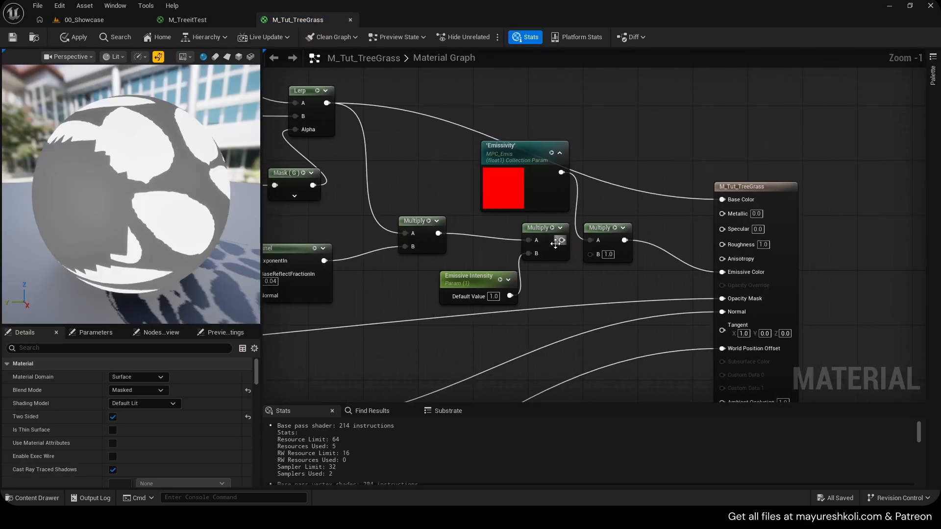
{"action": "left_click_drag", "start_coordinate": [561, 240], "coordinate": [590, 254]}
{"action": "left_click", "coordinate": [73, 37]}
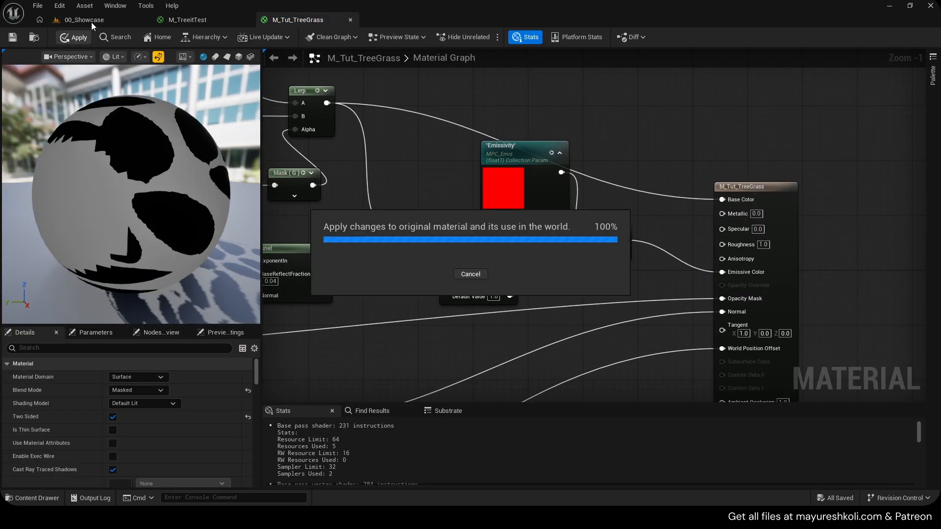
Fine-tune ExponentIn in MI_Tut_TreeGrass_Inst, bringing it to about 2.11, and judge the 00_Showcase trees from several distances.
{"action": "left_click", "coordinate": [88, 20]}
{"action": "mouse_move", "coordinate": [776, 258]}
{"action": "left_mouse_down"}
{"action": "mouse_move", "coordinate": [843, 258]}
{"action": "mouse_move", "coordinate": [776, 258]}
{"action": "left_mouse_up"}
{"action": "key", "text": "ctrl+s"}
{"action": "mouse_move", "coordinate": [441, 206]}
{"action": "right_mouse_down"}
{"action": "mouse_move", "coordinate": [435, 166]}
{"action": "mouse_move", "coordinate": [435, 192]}
{"action": "right_mouse_up"}
{"action": "key", "text": "s"}
{"action": "left_click_drag", "start_coordinate": [789, 258], "coordinate": [772, 257]}
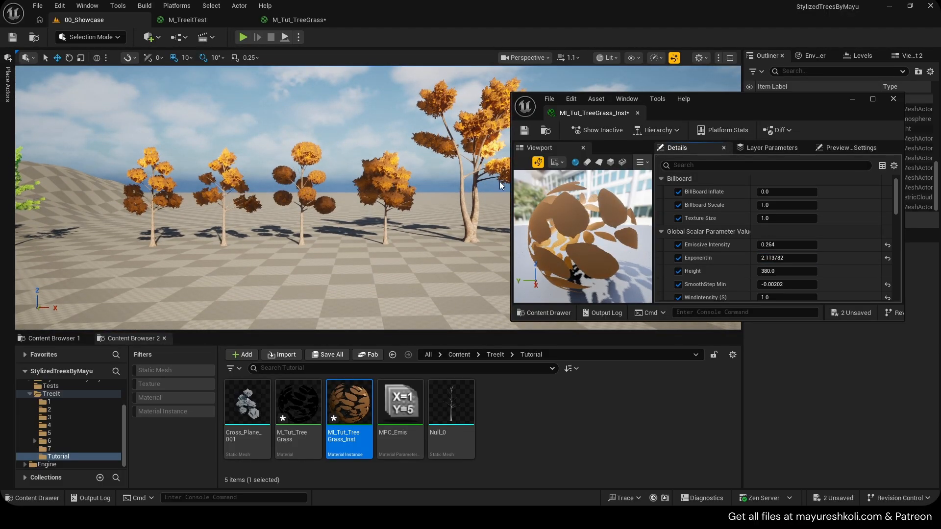
{"action": "key", "text": "w"}
{"action": "mouse_move", "coordinate": [500, 185]}
{"action": "right_mouse_down"}
{"action": "mouse_move", "coordinate": [514, 188]}
{"action": "mouse_move", "coordinate": [484, 178]}
{"action": "right_mouse_up"}
{"action": "key", "text": "s"}
{"action": "left_click_drag", "start_coordinate": [779, 258], "coordinate": [770, 258]}
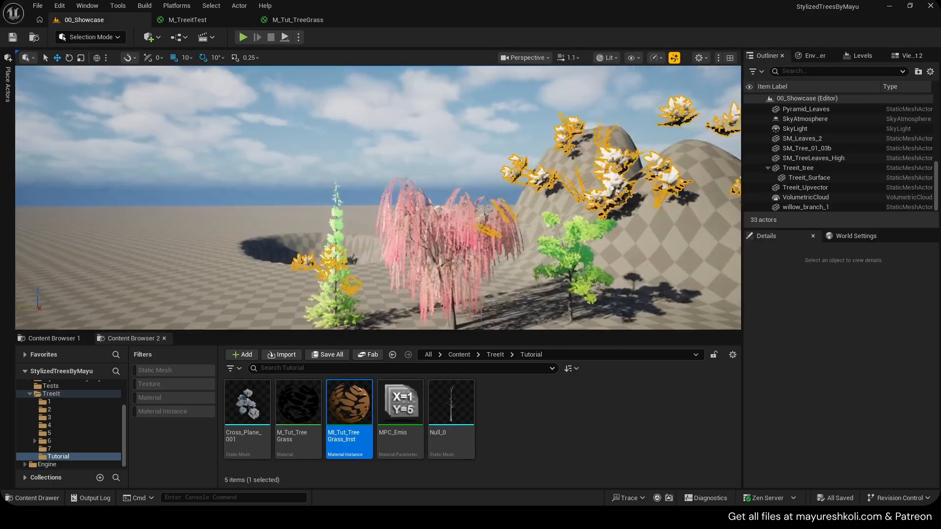
Open the MI_Willow instance from the willow_branch_1 tree and raise its Billboard Scale to about 109.
{"action": "key", "text": "w"}
{"action": "right_click_drag", "start_coordinate": [441, 206], "coordinate": [416, 189]}
{"action": "left_click", "coordinate": [461, 186]}
{"action": "scroll", "coordinate": [802, 410], "scroll_direction": "down", "scroll_amount": 2}
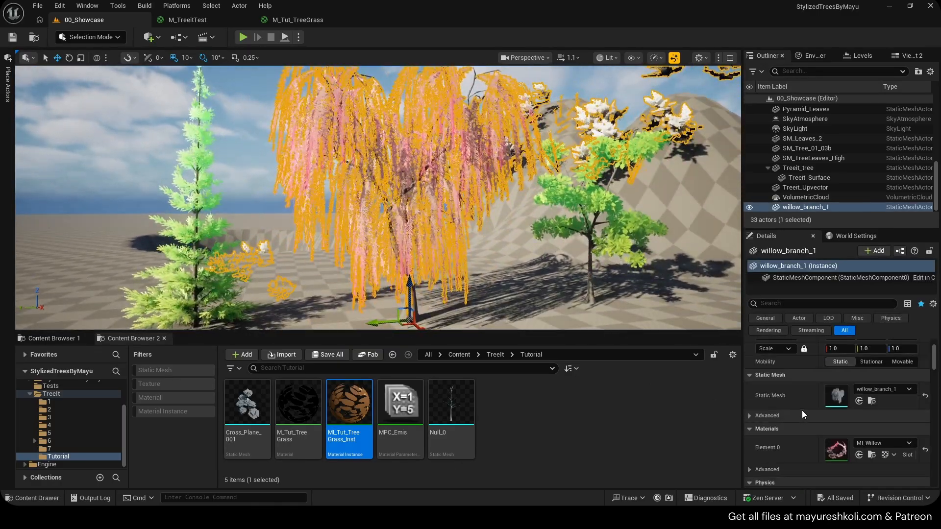
{"action": "double_click", "coordinate": [837, 453]}
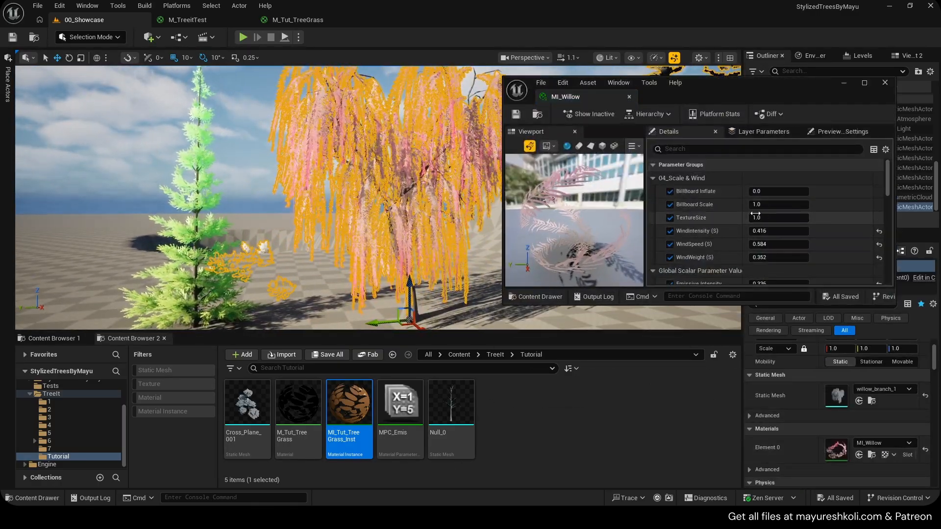
{"action": "left_click_drag", "start_coordinate": [757, 204], "coordinate": [880, 211]}
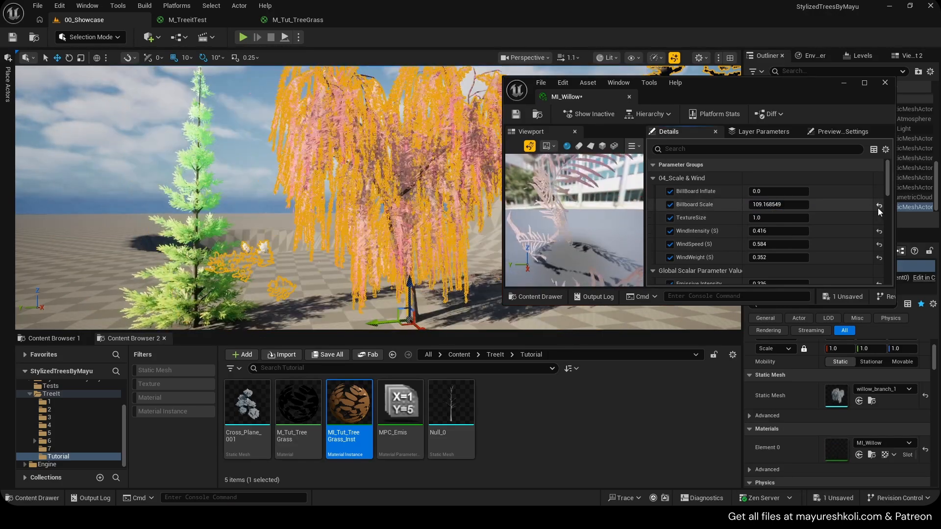
Save the MI_Willow instance and toggle its Use Alpha Channel? switch to check the effect on the willow leaves.
{"action": "scroll", "coordinate": [880, 211], "scroll_direction": "down", "scroll_amount": 5}
{"action": "key", "text": "ctrl+s"}
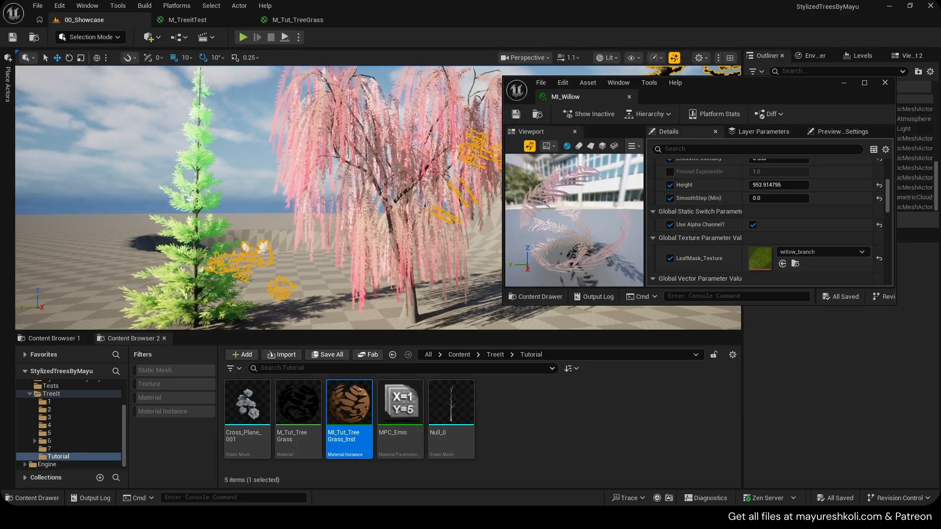
{"action": "scroll", "coordinate": [706, 240], "scroll_direction": "down", "scroll_amount": 3}
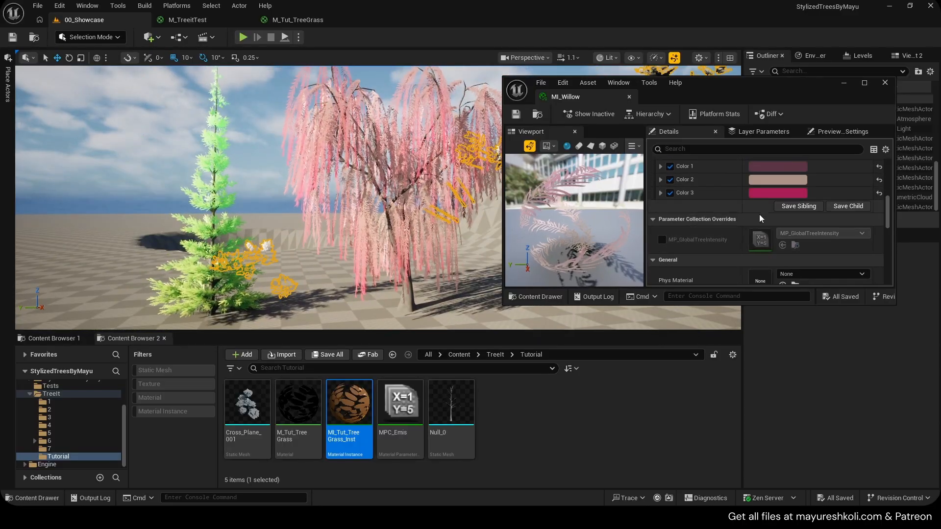
{"action": "scroll", "coordinate": [731, 202], "scroll_direction": "up", "scroll_amount": 2}
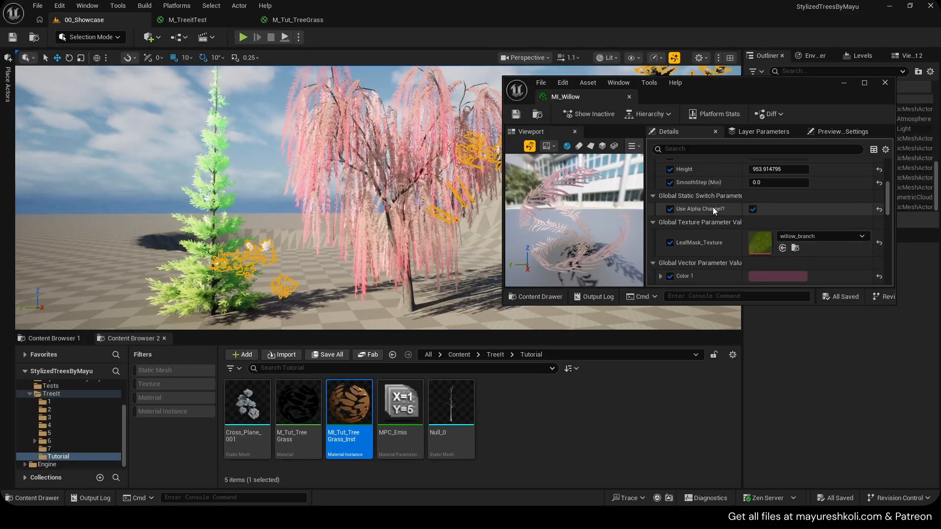
{"action": "left_click", "coordinate": [753, 210]}
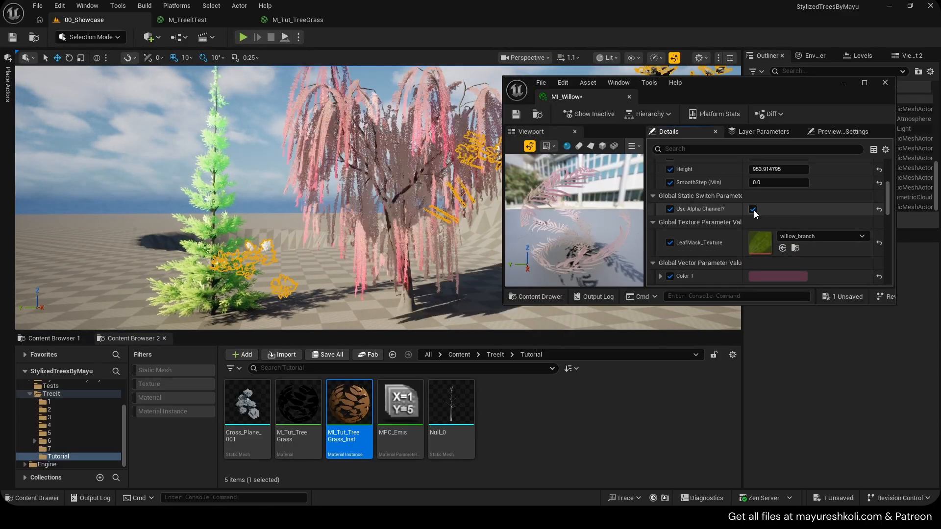
Inspect the willow_branch mask texture with its red, green and blue channels hidden, close it, and review the trees in 00_Showcase.
{"action": "double_click", "coordinate": [762, 243]}
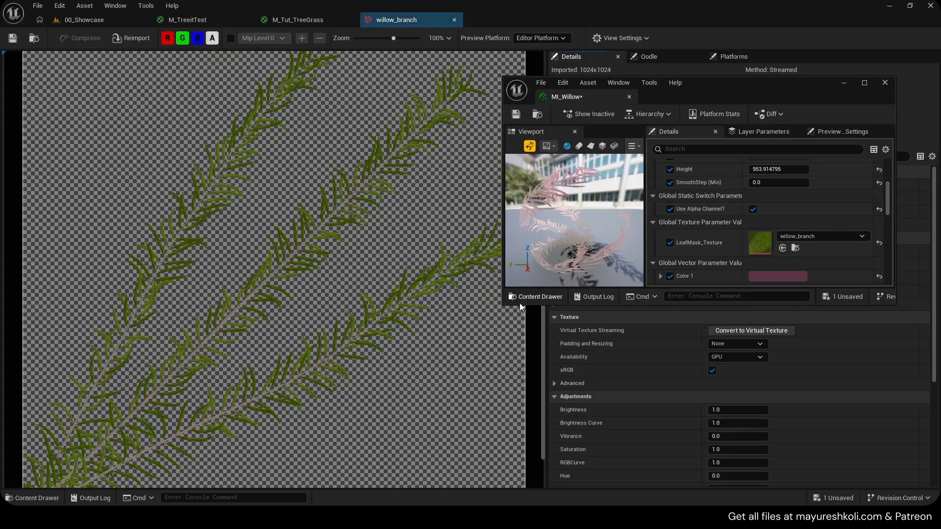
{"action": "left_click", "coordinate": [168, 38]}
{"action": "left_click", "coordinate": [182, 38]}
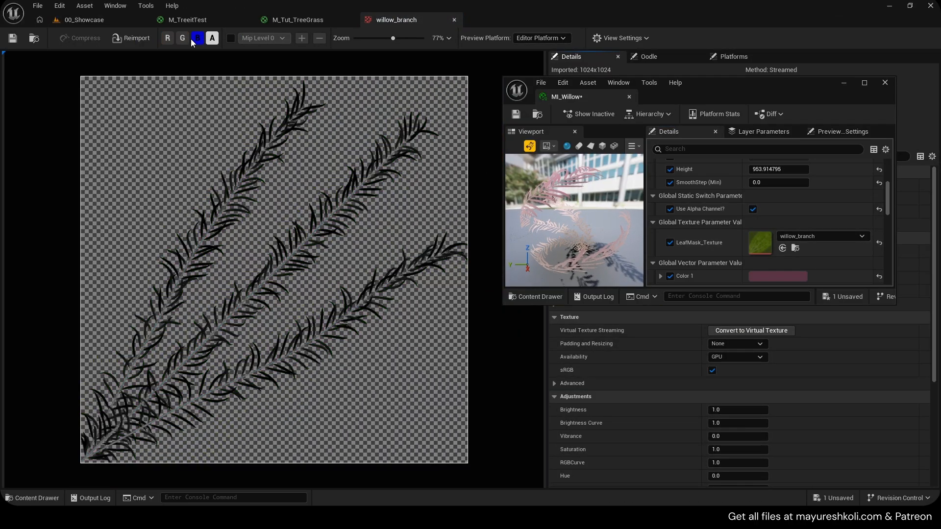
{"action": "left_click", "coordinate": [197, 39]}
{"action": "middle_click", "coordinate": [399, 23]}
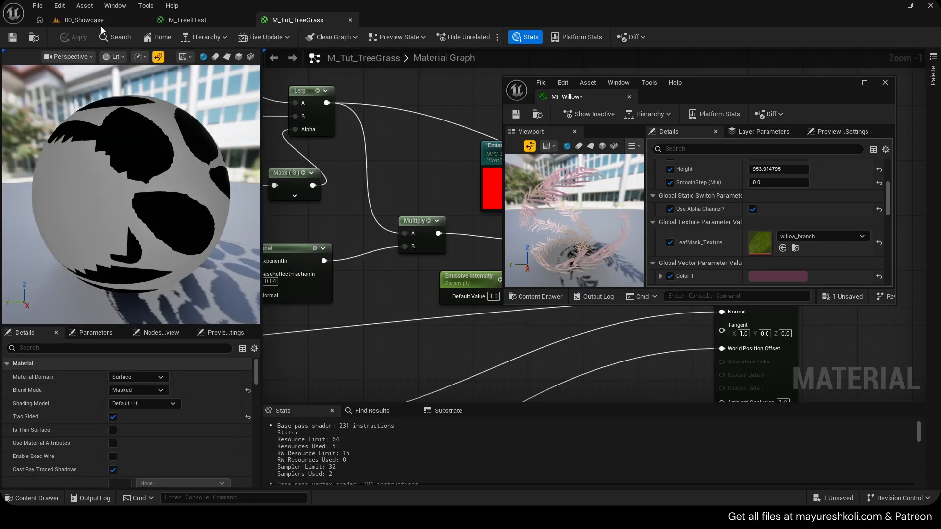
{"action": "left_click", "coordinate": [101, 25]}
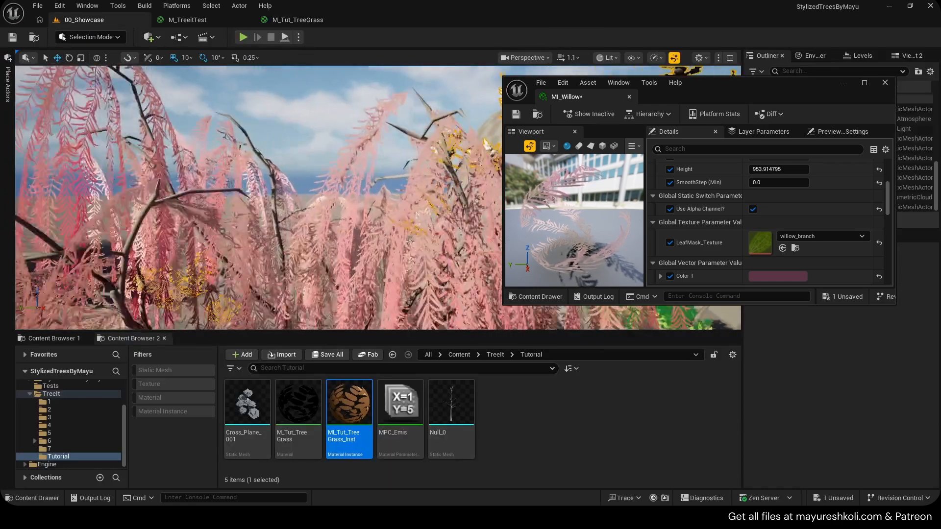
{"action": "right_click_drag", "start_coordinate": [255, 196], "coordinate": [313, 196]}
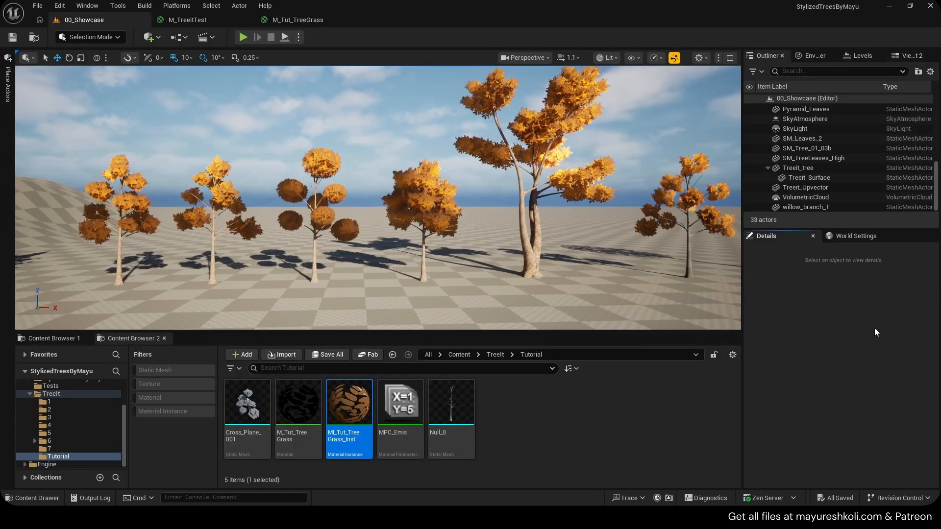